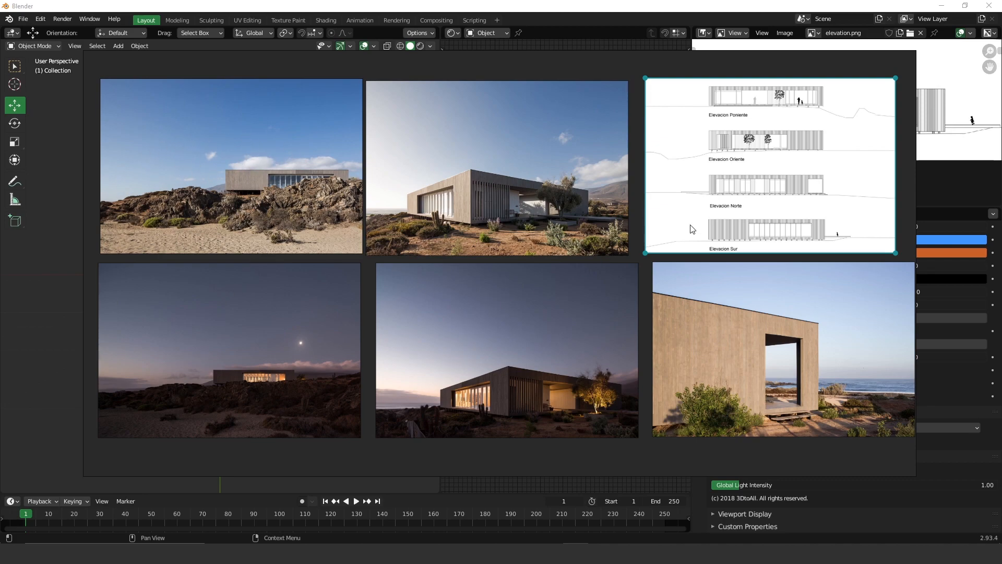
- Bring the south elevation into the reference view and add a cube at the scene origin in the front view
left_click_drag(743, 165, 763, 166)
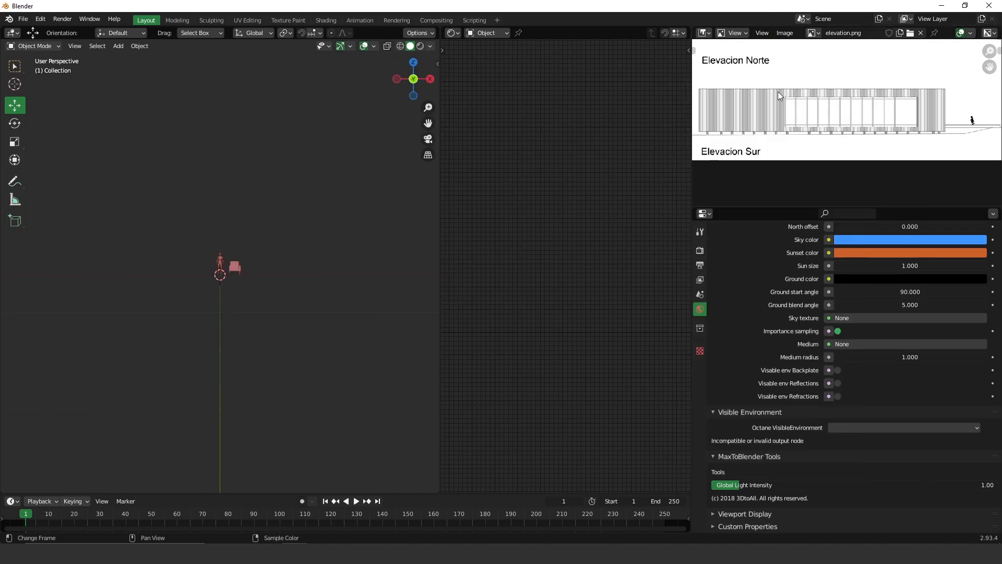
mouse_move(800, 118)
middle_mouse_down()
mouse_move(815, 111)
mouse_move(814, 129)
middle_mouse_up()
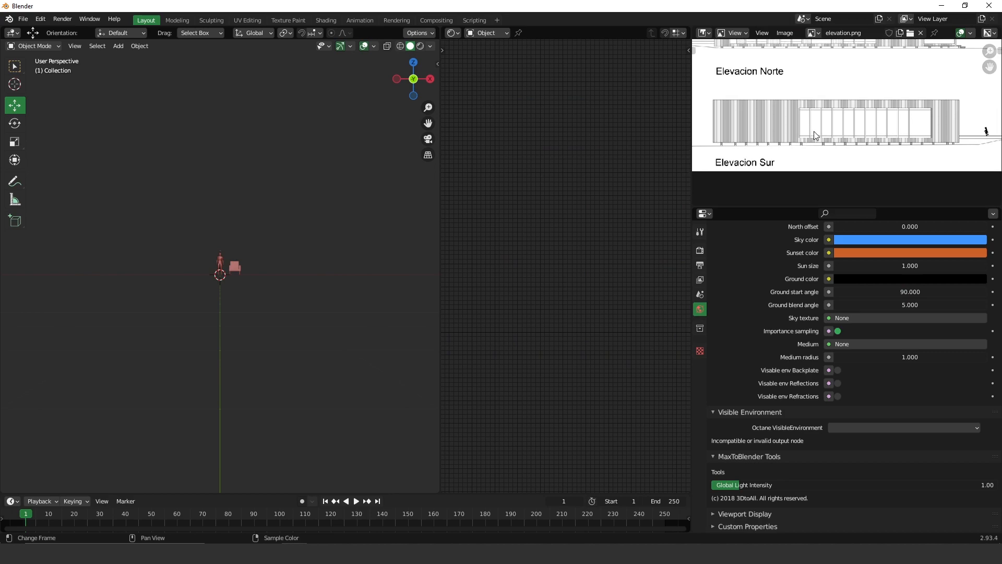
key("KP_1")
scroll(252, 249, "up", 5)
key("shift+a")
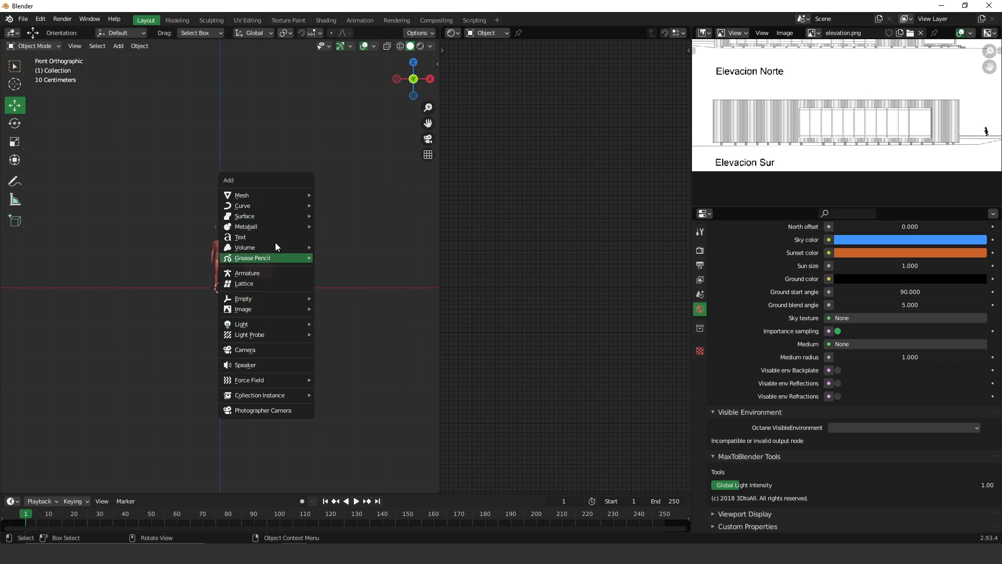
mouse_move(280, 196)
left_click(347, 216)
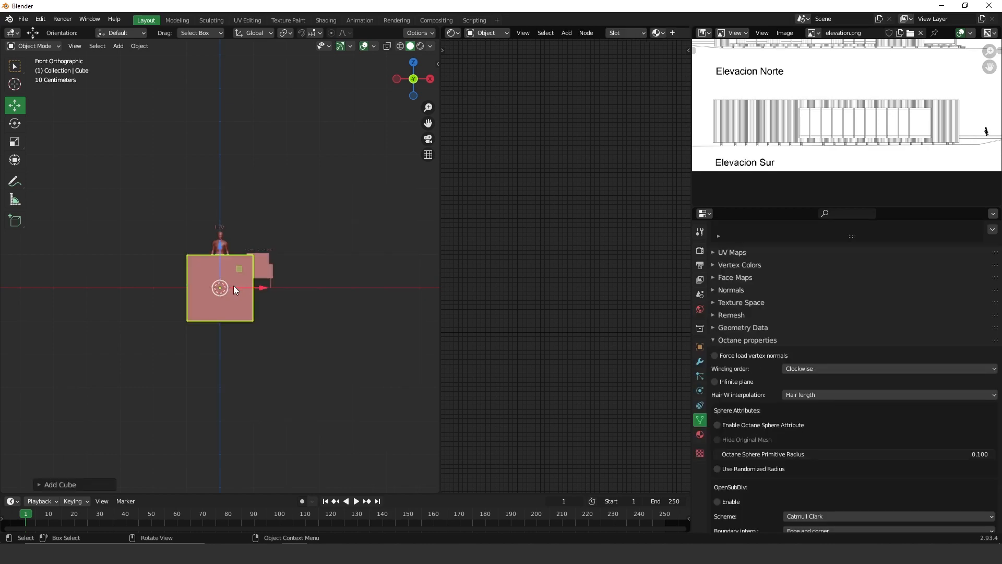
- Move the cube's origin to its base and clear its location so it stands on the ground line
key("ctrl+d")
left_click(246, 342)
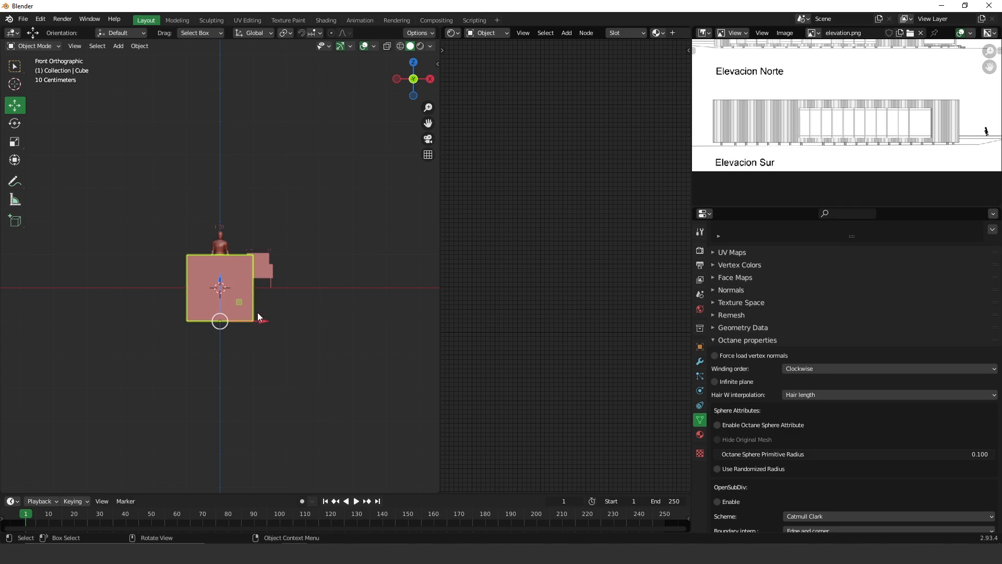
key("alt+g")
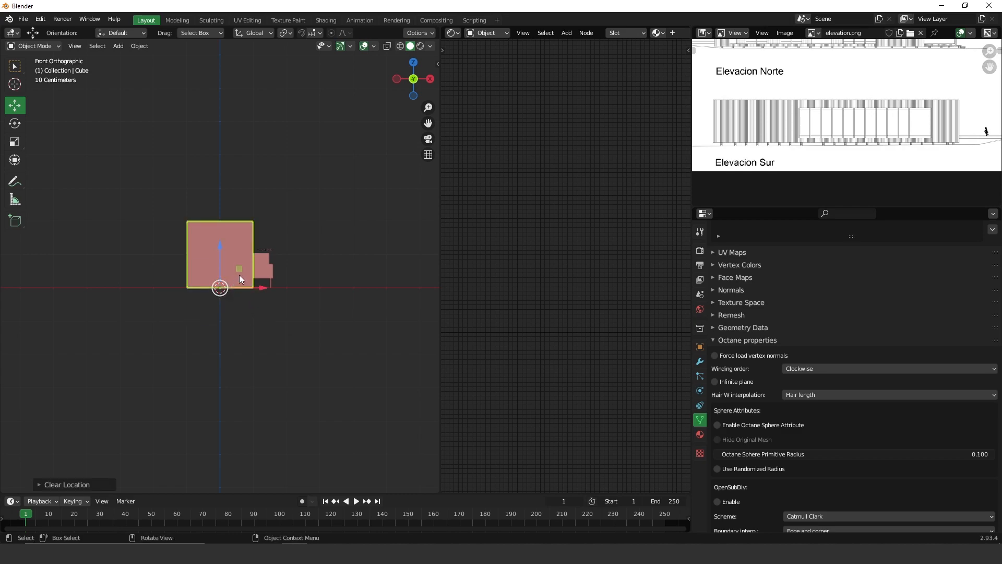
- Show the scene in wireframe and set the cube's Z dimension to 400 cm
key("ctrl+Tab")
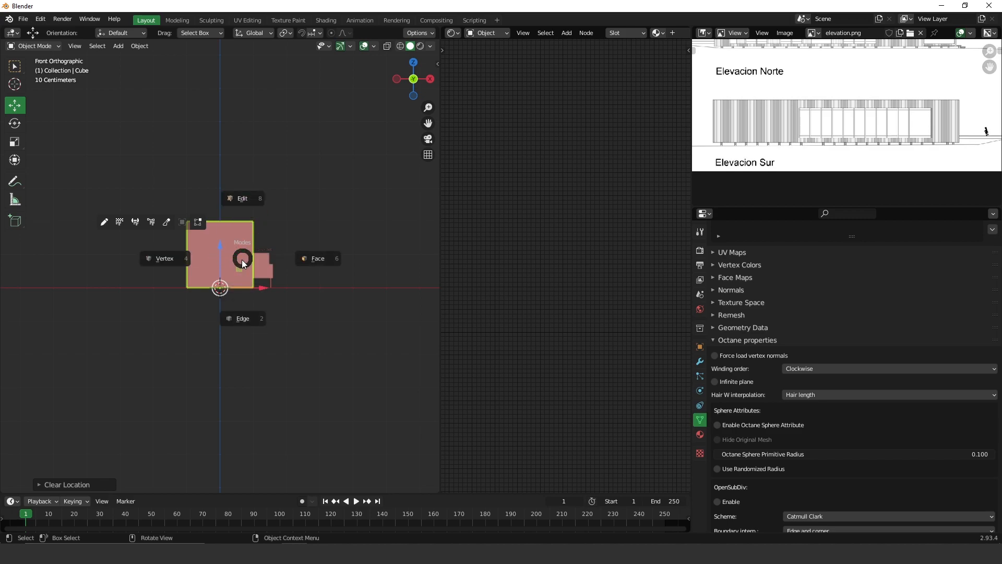
key("n")
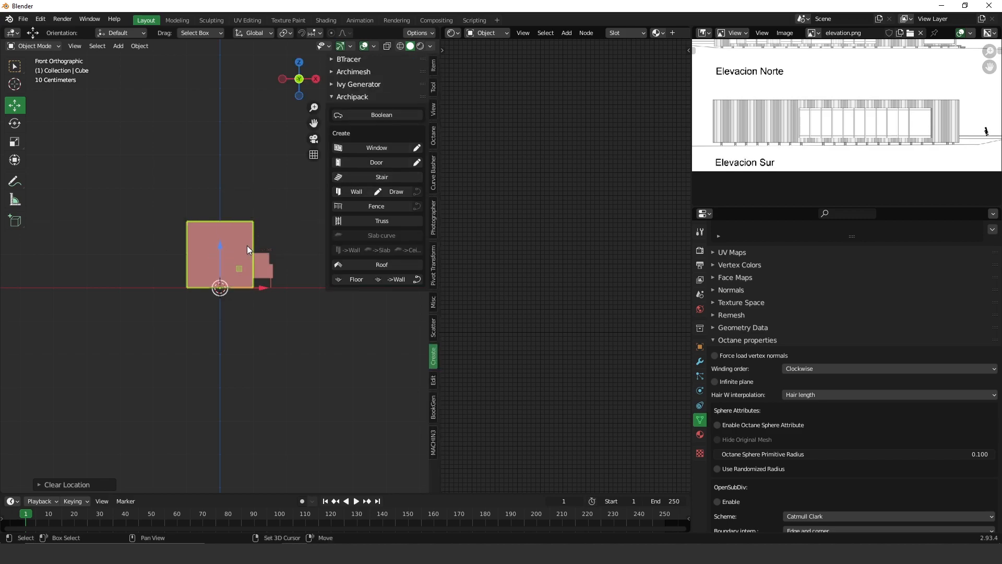
key("shift+z")
scroll(284, 211, "up", 2)
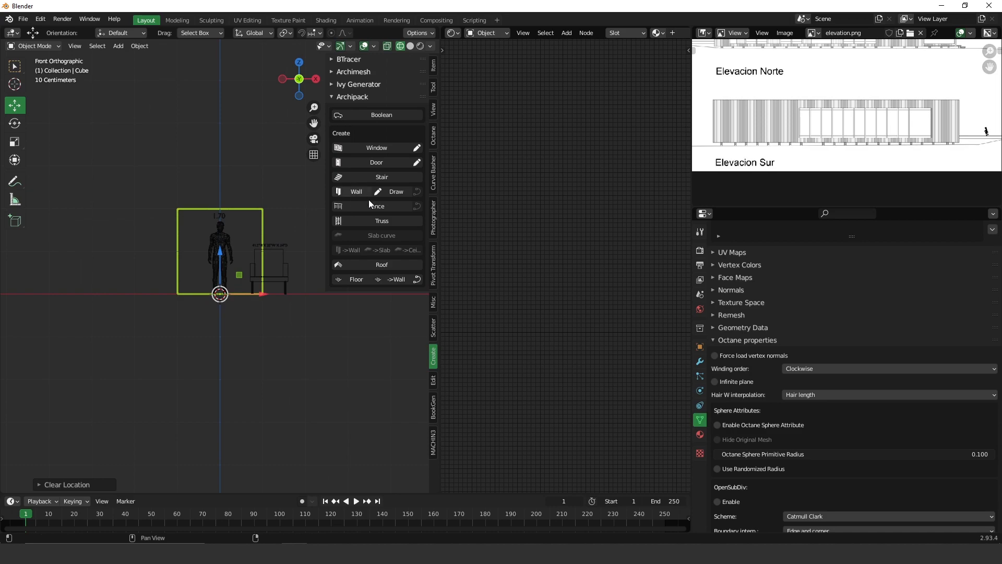
left_click(432, 67)
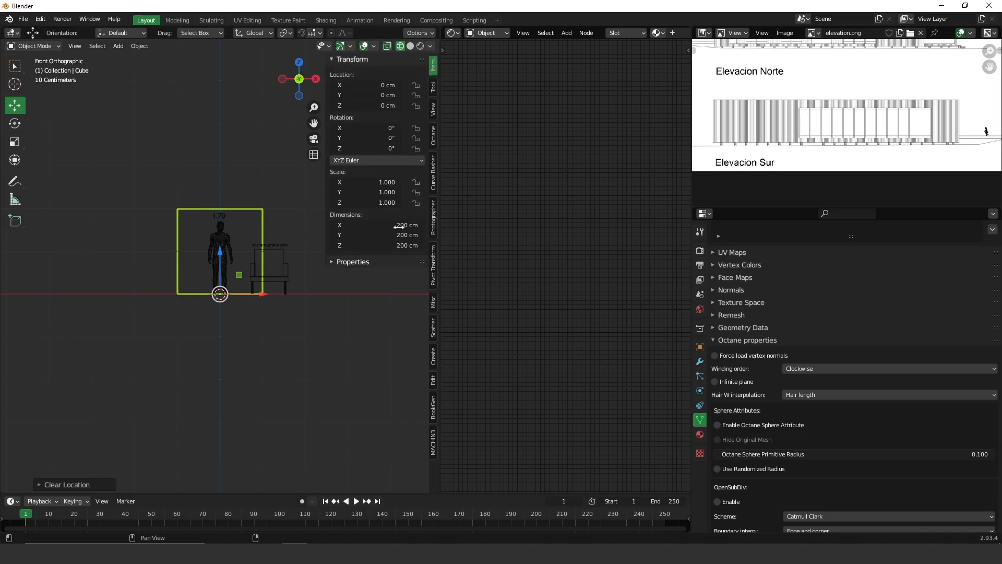
left_click_drag(368, 247, 376, 251)
left_click(389, 245)
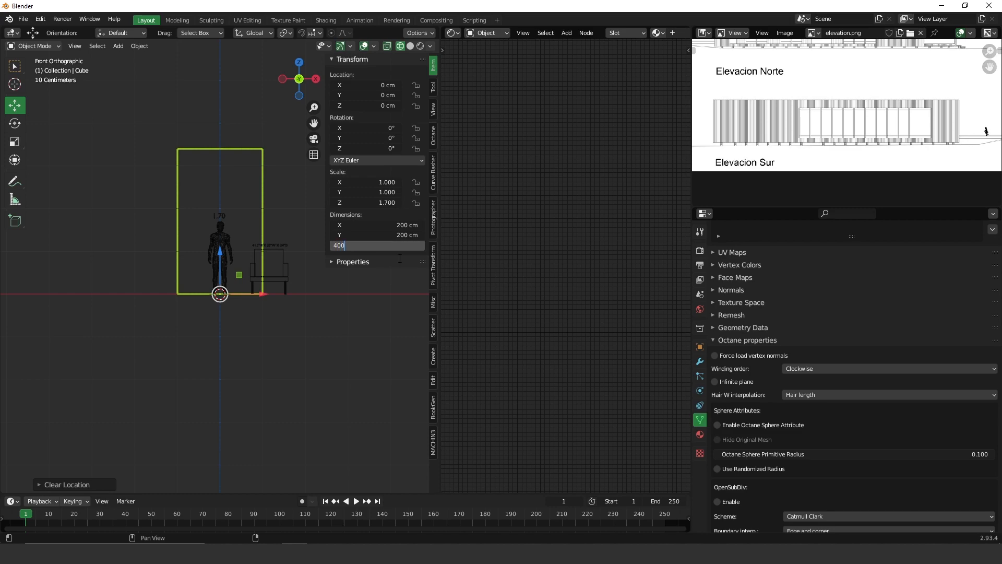
key("Return")
- Examine the house elevations in the reference image, ending on the south elevation
middle_click_drag(896, 82, 880, 178)
middle_click_drag(865, 90, 874, 190)
mouse_move(874, 135)
middle_mouse_down()
mouse_move(869, 187)
mouse_move(848, 146)
mouse_move(833, 155)
middle_mouse_up()
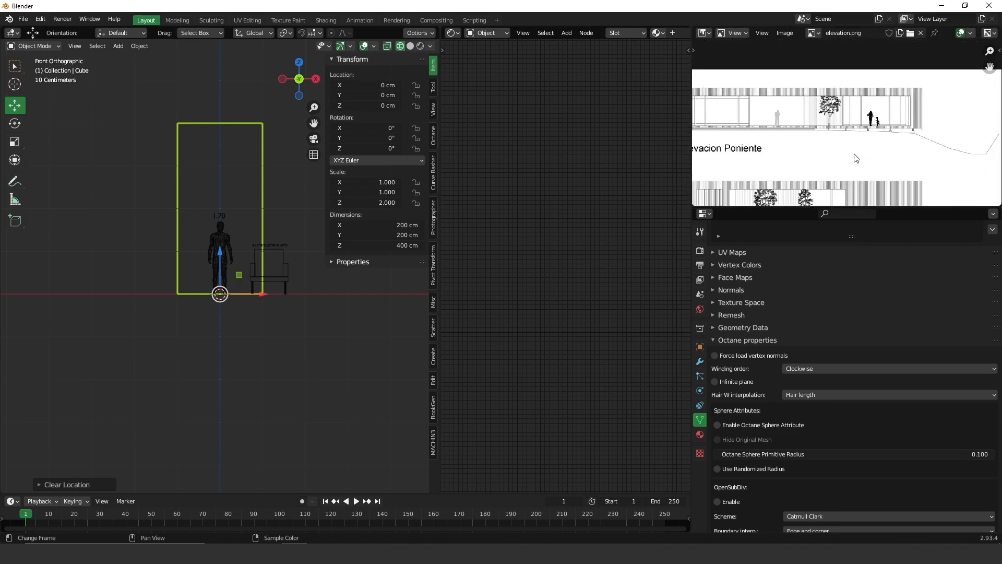
middle_click_drag(865, 149, 894, 85)
middle_click_drag(859, 166, 894, 75)
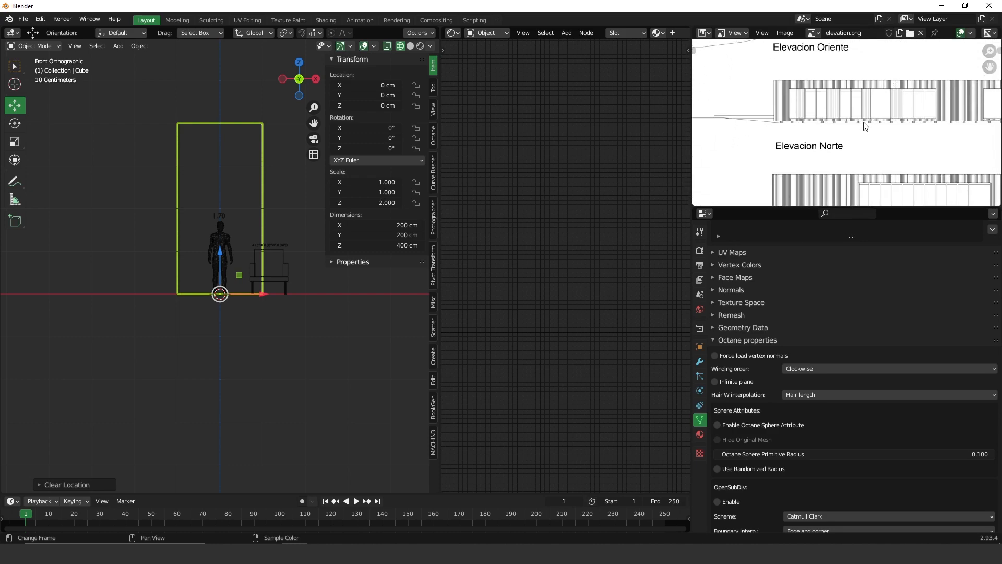
middle_click_drag(864, 123, 821, 106)
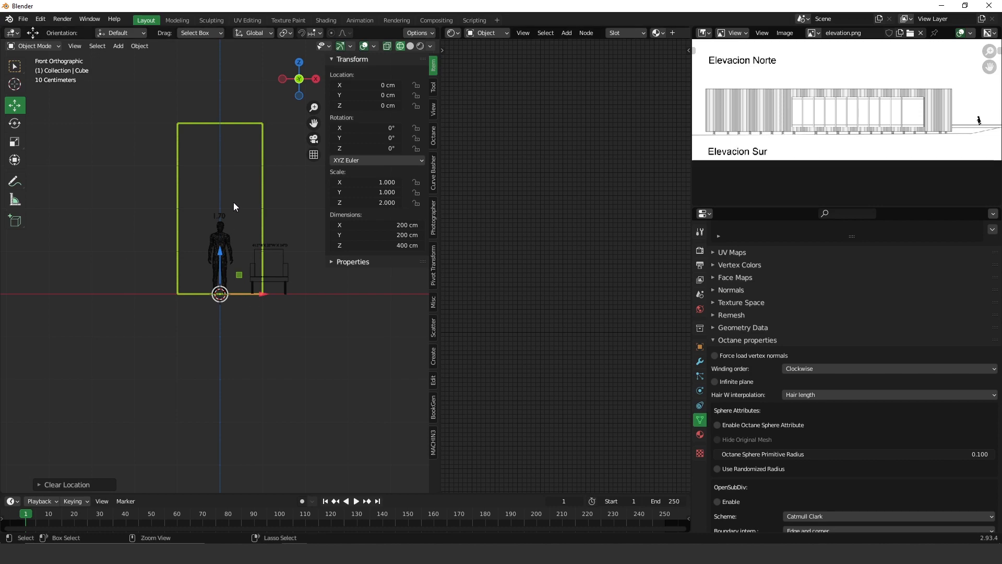
- Select the vertices on the cube's negative X side in Edit Mode and move them outward to form a long block
scroll(216, 215, "down", 3)
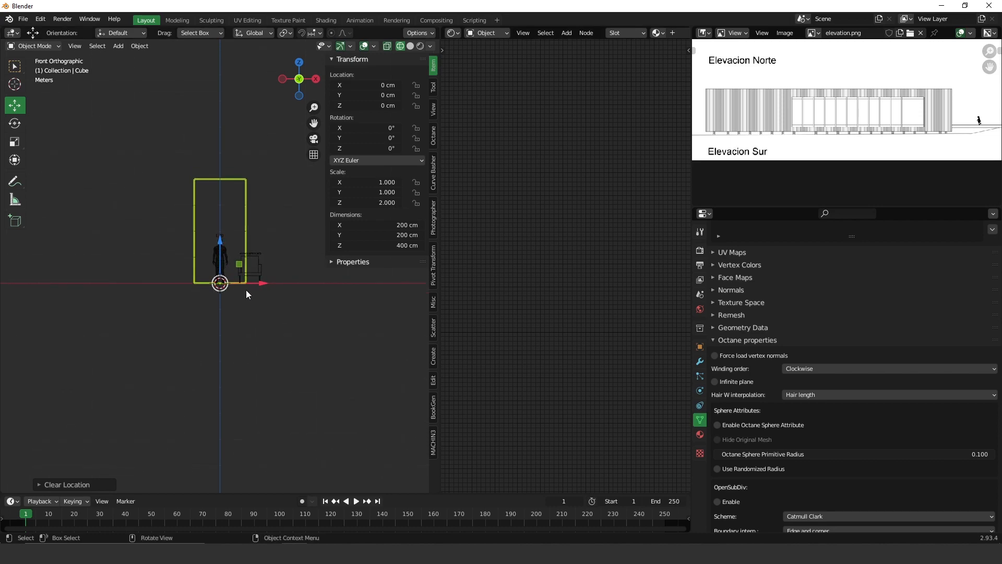
scroll(243, 246, "down", 1)
key("Tab")
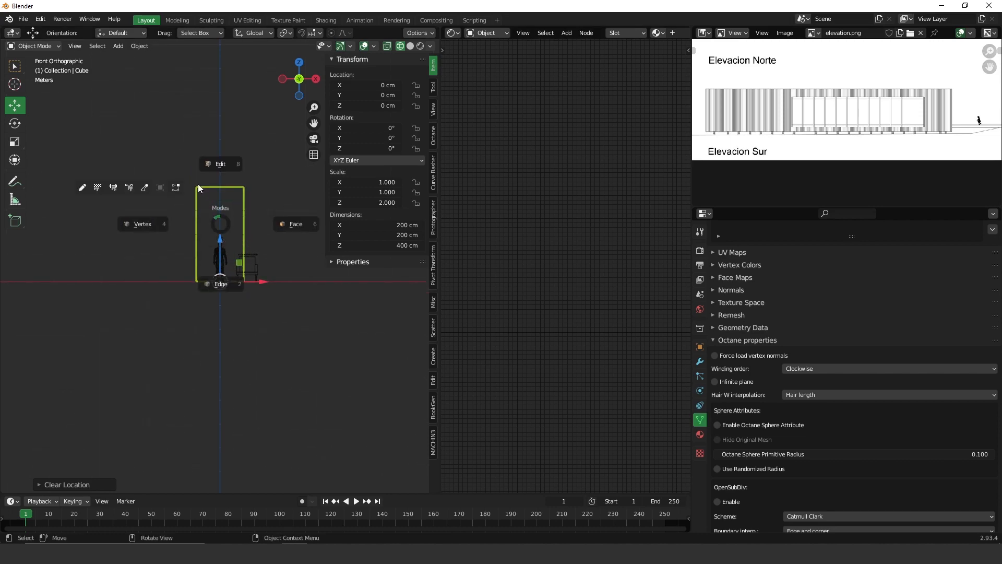
left_click(154, 224)
key("b")
left_click_drag(188, 198, 188, 197)
key("Tab")
left_click(258, 206)
left_click_drag(170, 162, 226, 319)
scroll(262, 315, "down", 3)
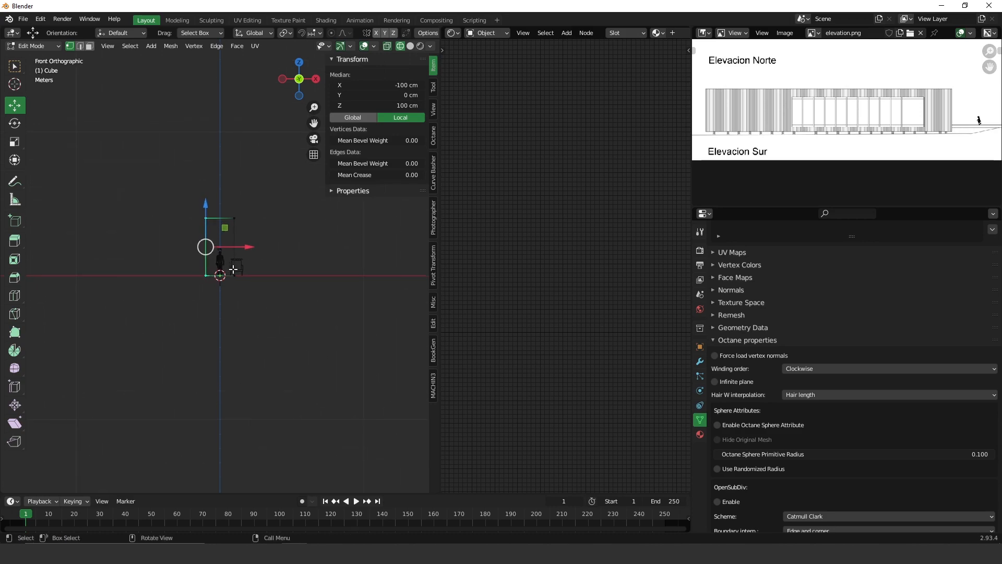
key("n")
middle_click_drag(232, 256, 356, 258, "shift")
left_click_drag(366, 250, 52, 253)
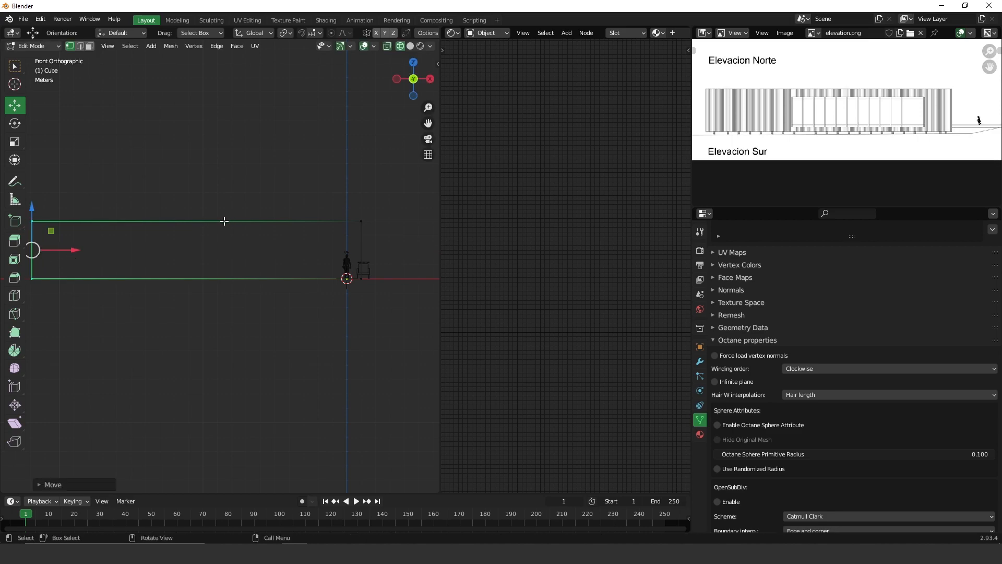
- Select the block's rear vertices in the top view and move them along positive Y to deepen the building
key("KP_7")
scroll(224, 255, "down", 2)
left_click_drag(72, 240, 331, 261)
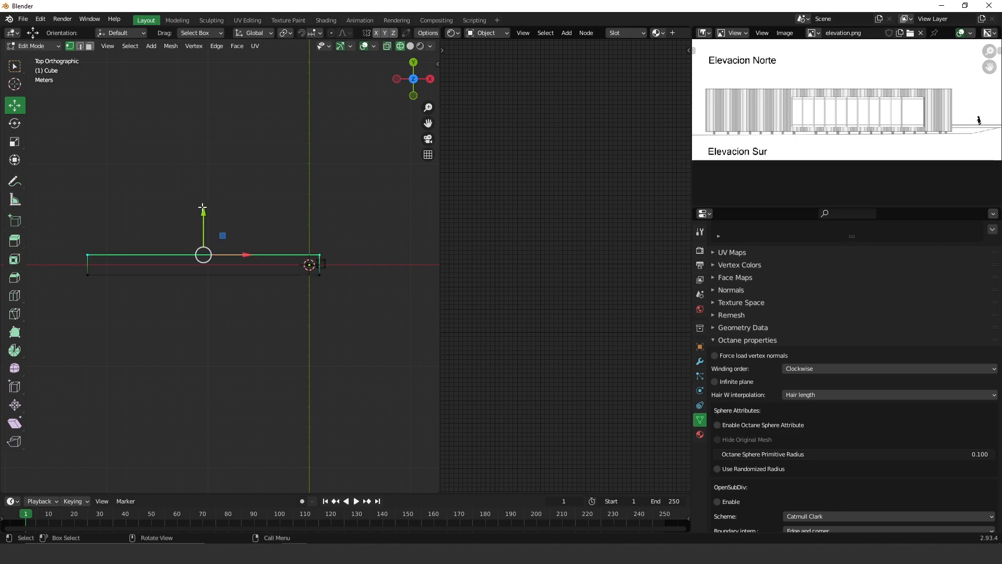
left_click_drag(203, 214, 210, 141)
scroll(247, 173, "down", 3)
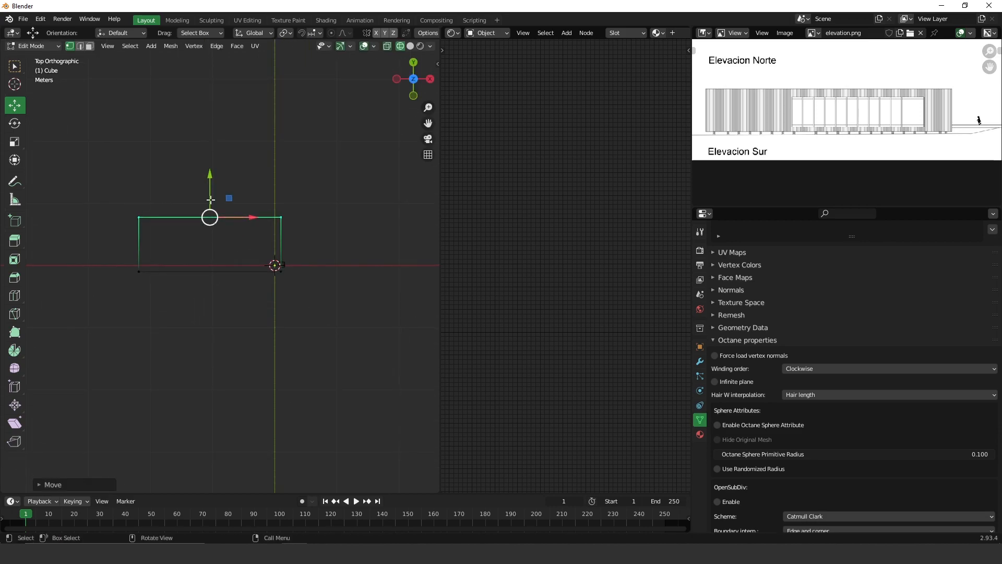
left_click_drag(208, 185, 209, 179)
middle_click_drag(266, 290, 292, 243)
key("KP_1")
scroll(241, 286, "up", 4)
scroll(300, 244, "down", 1)
- Return to Object Mode and shift the block slightly along positive X
key("Tab")
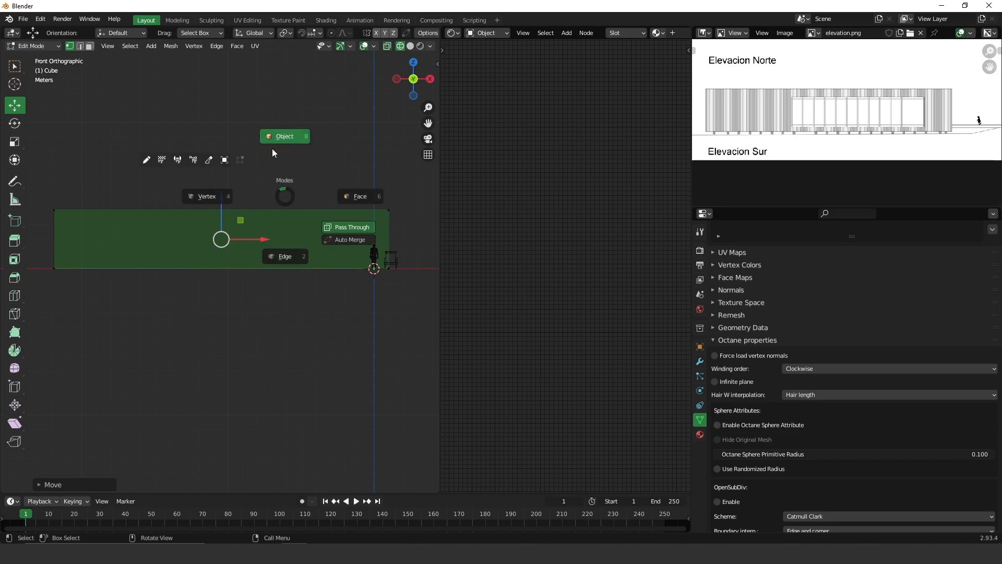
left_click(282, 154)
left_click(285, 156)
key("shift+z")
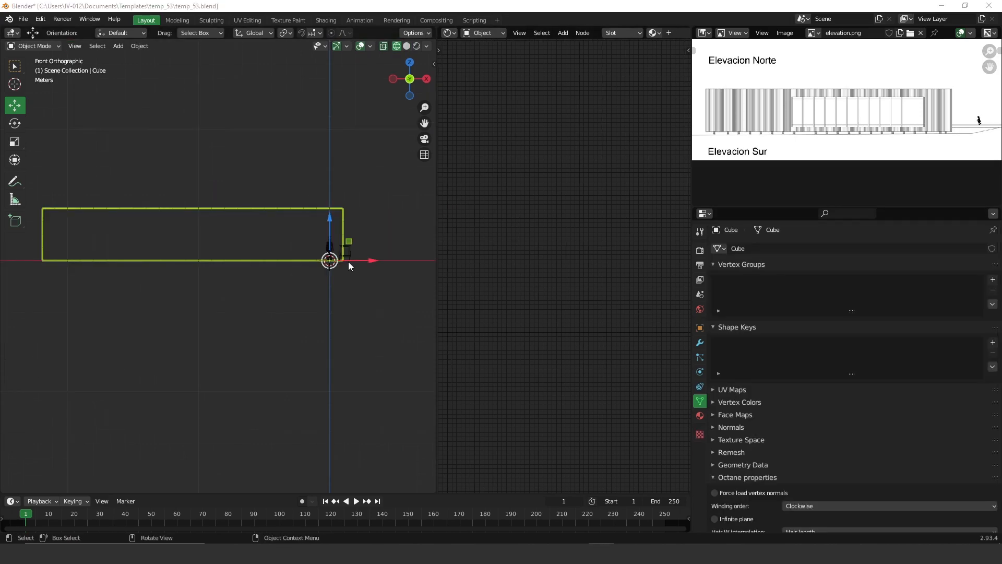
left_click_drag(349, 266, 385, 260)
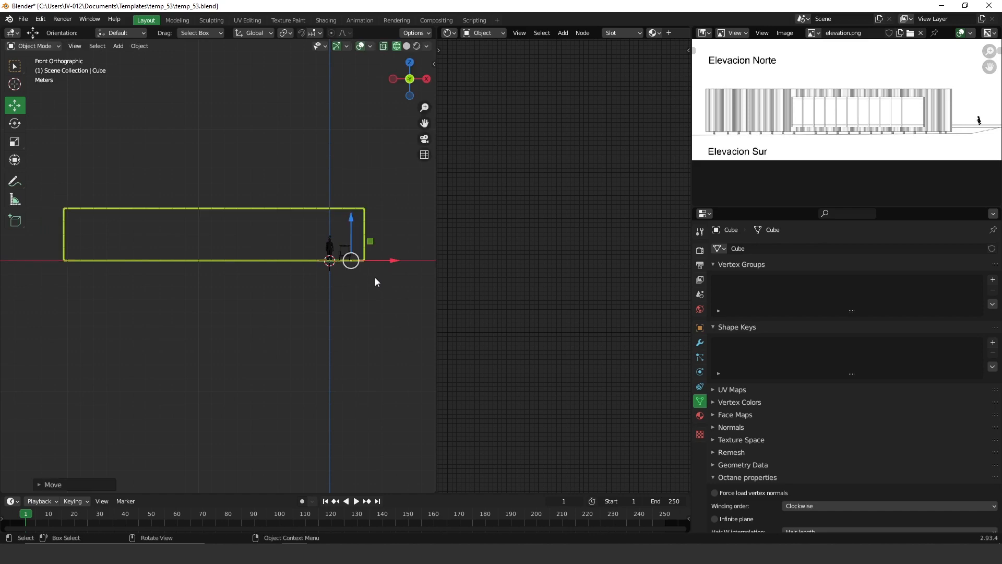
- Add an Archipack window from the 240x210 rail 3 preset, raise it above the ground and move it along negative X
key("n")
left_click(376, 149)
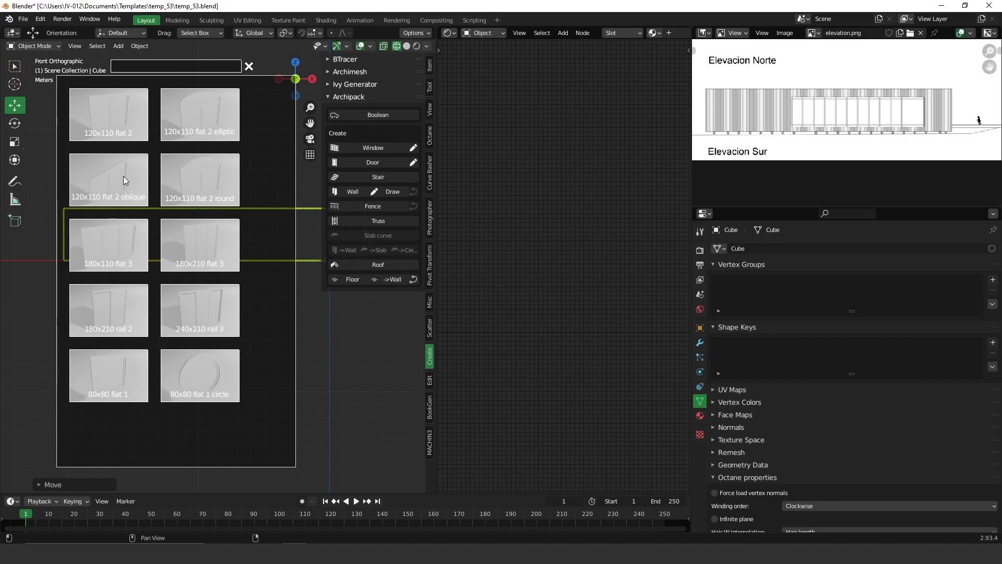
left_click(202, 311)
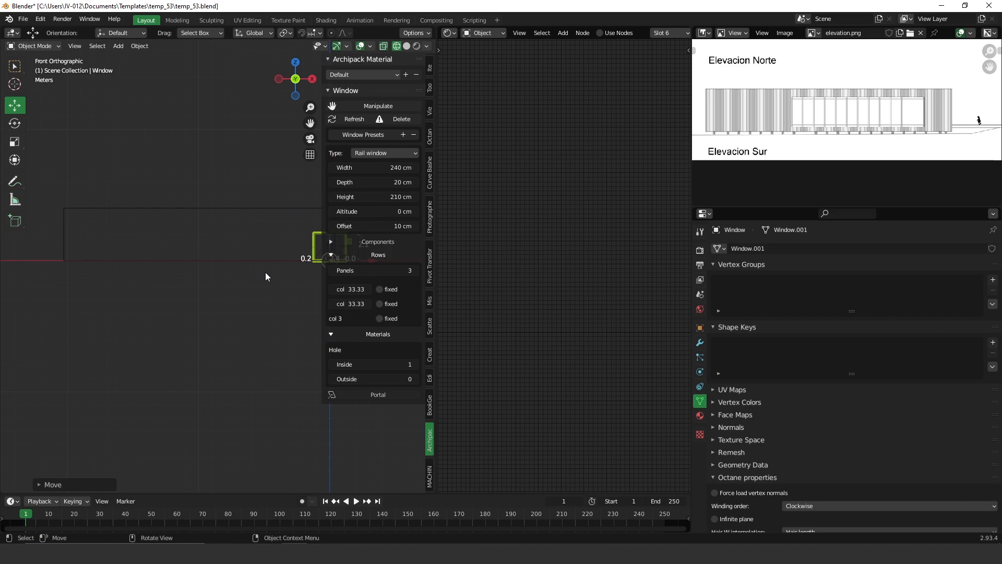
middle_click_drag(234, 277, 159, 286, "shift")
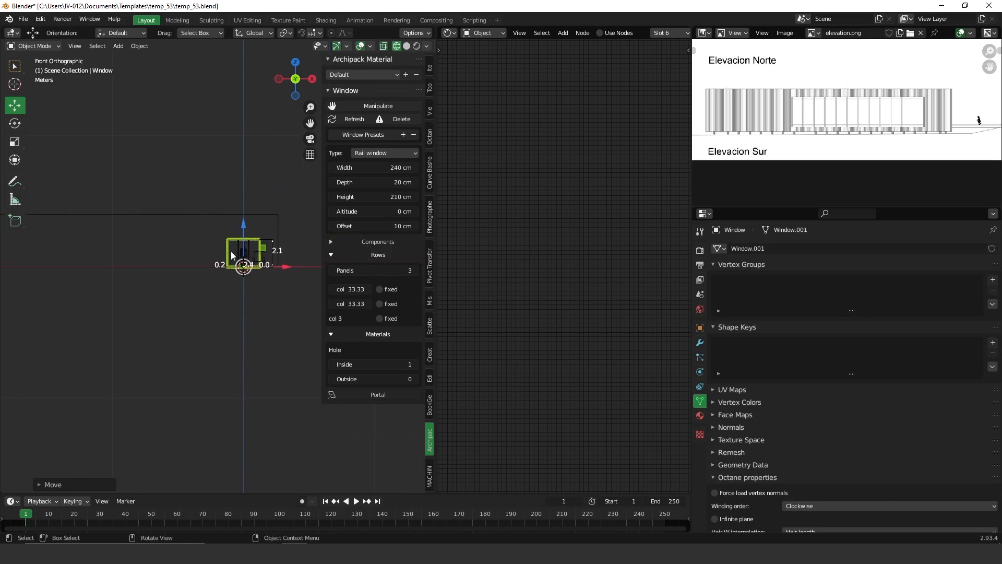
scroll(225, 235, "up", 2)
left_click_drag(255, 228, 254, 209)
left_click_drag(295, 259, 256, 256)
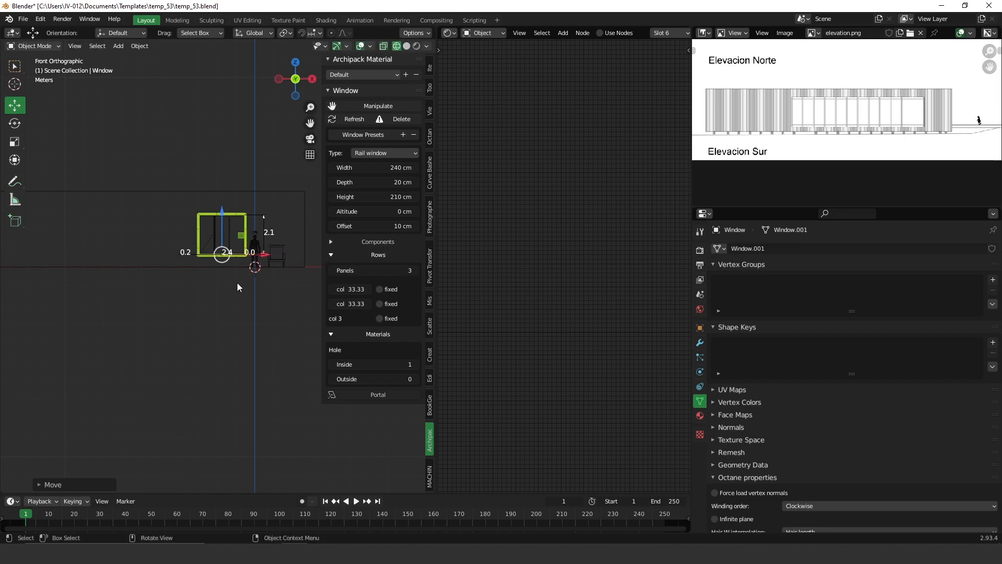
- Set the window's width to 1207 cm and its number of panels to 12
left_click_drag(394, 167, 459, 219)
left_click(415, 271)
left_click(415, 272)
left_click_drag(372, 168, 434, 221)
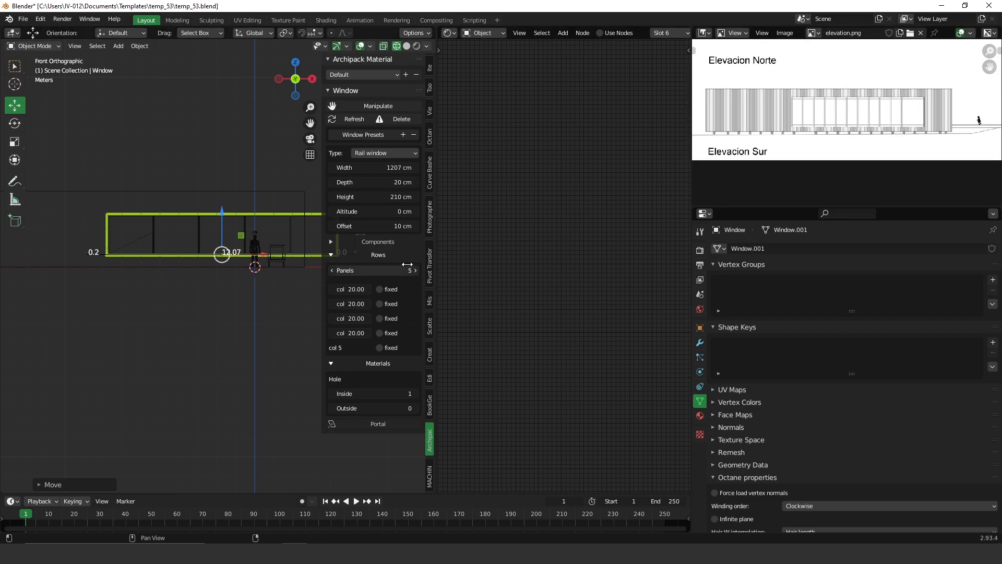
left_click(416, 271)
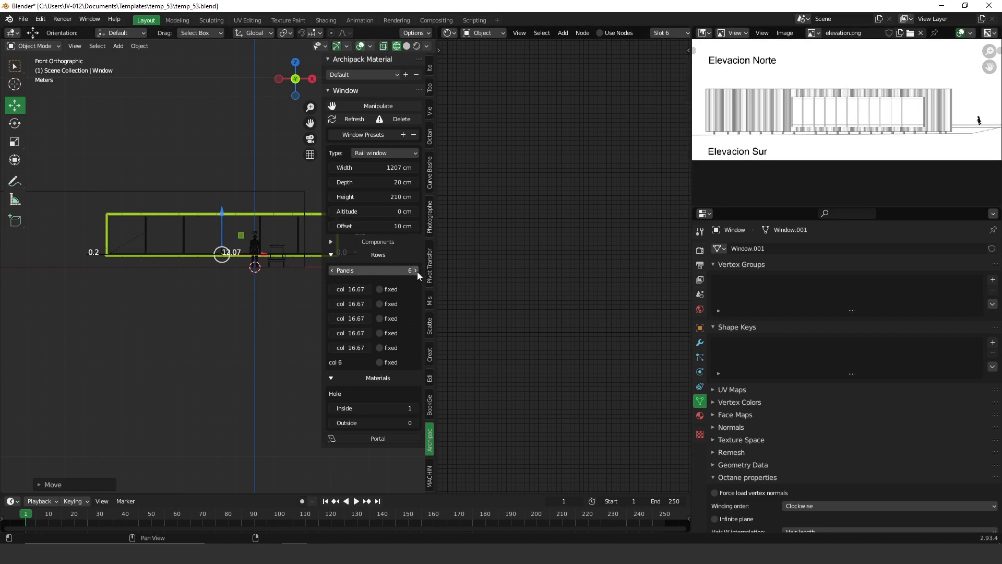
left_click(416, 271)
left_click(415, 271)
left_click(414, 272)
left_click(414, 272)
left_click(414, 273)
left_click(414, 273)
- Move the widened window along negative X so it sits within the block's front face
middle_click_drag(175, 267, 229, 308, "ctrl")
middle_click_drag(234, 300, 243, 317, "ctrl")
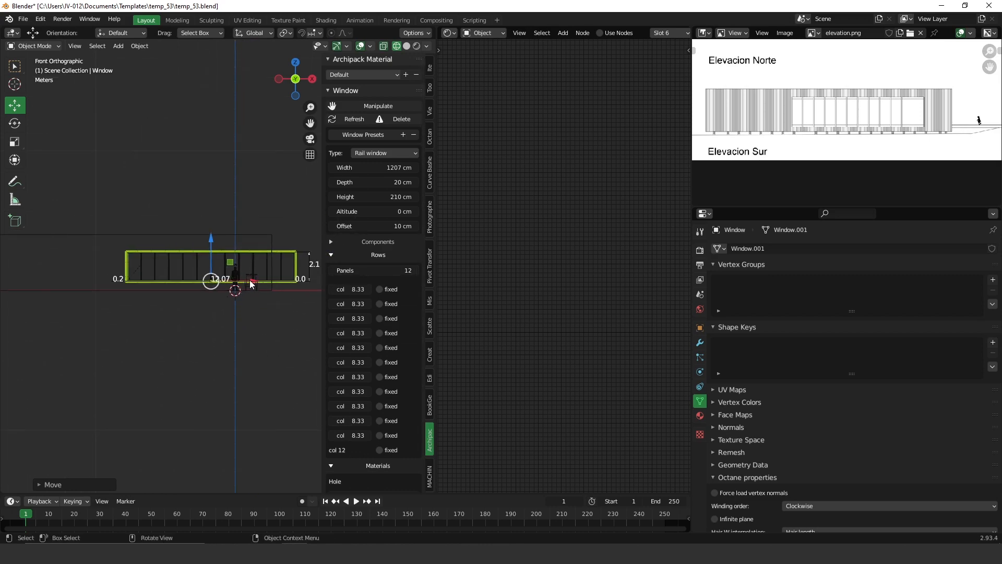
left_click_drag(248, 282, 201, 285)
middle_click_drag(158, 275, 195, 288, "ctrl")
middle_click_drag(159, 244, 180, 193, "ctrl")
middle_click_drag(186, 231, 132, 222, "shift")
middle_click_drag(143, 219, 165, 276, "ctrl")
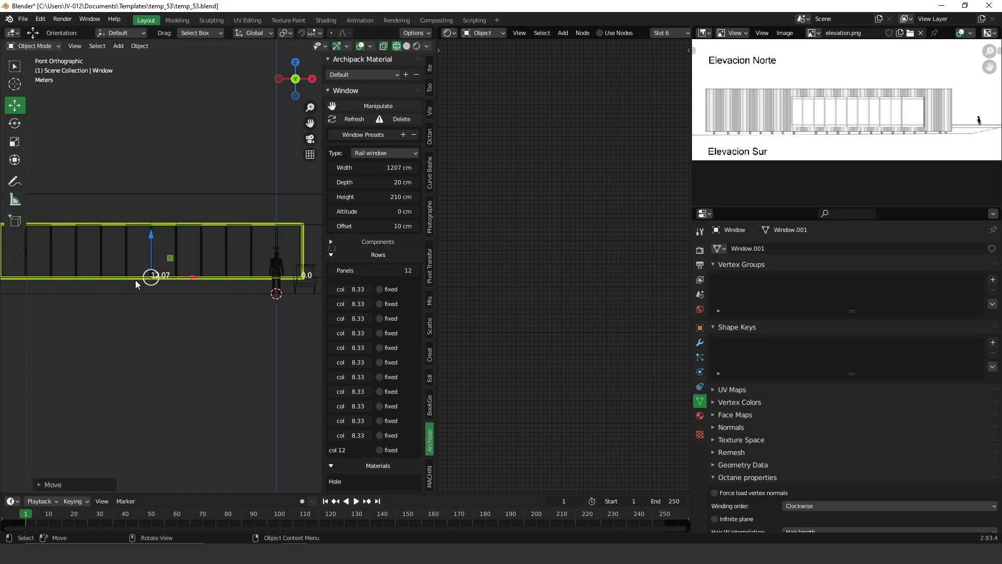
- Set the window's height to 248 cm and lower the window slightly within the facade
middle_click_drag(114, 295, 230, 277, "shift")
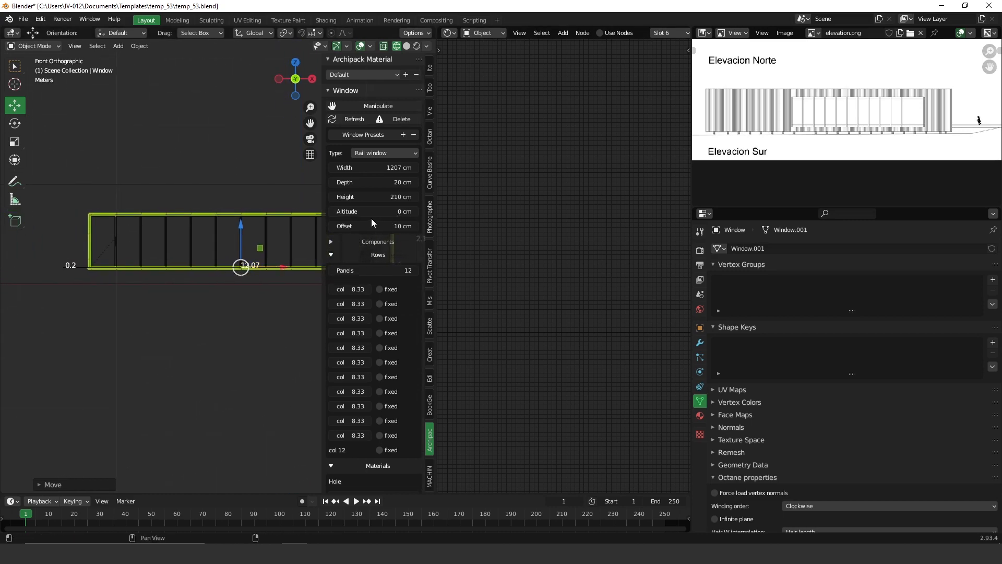
left_click_drag(375, 200, 548, 219)
scroll(190, 229, "up", 4)
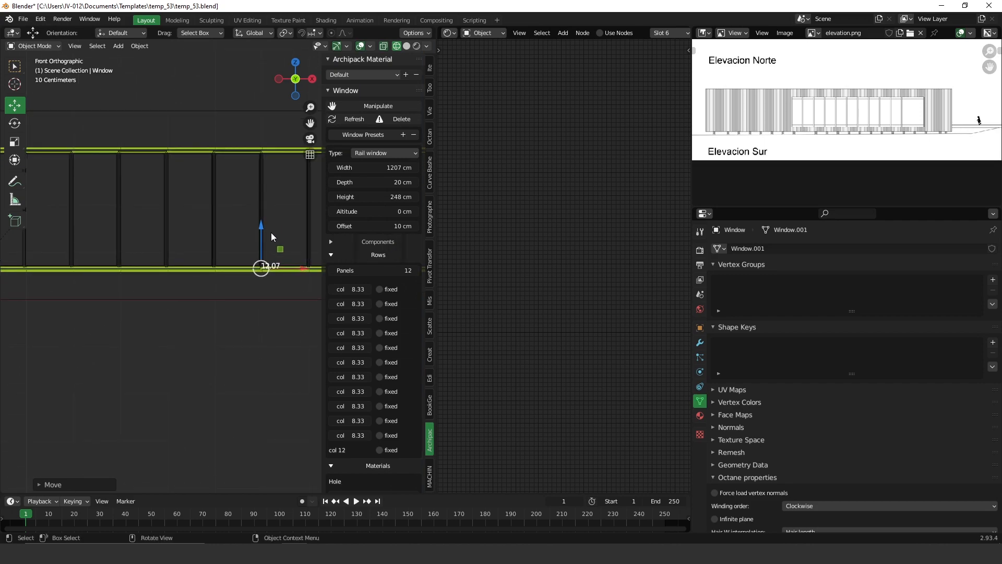
left_click_drag(263, 233, 262, 239)
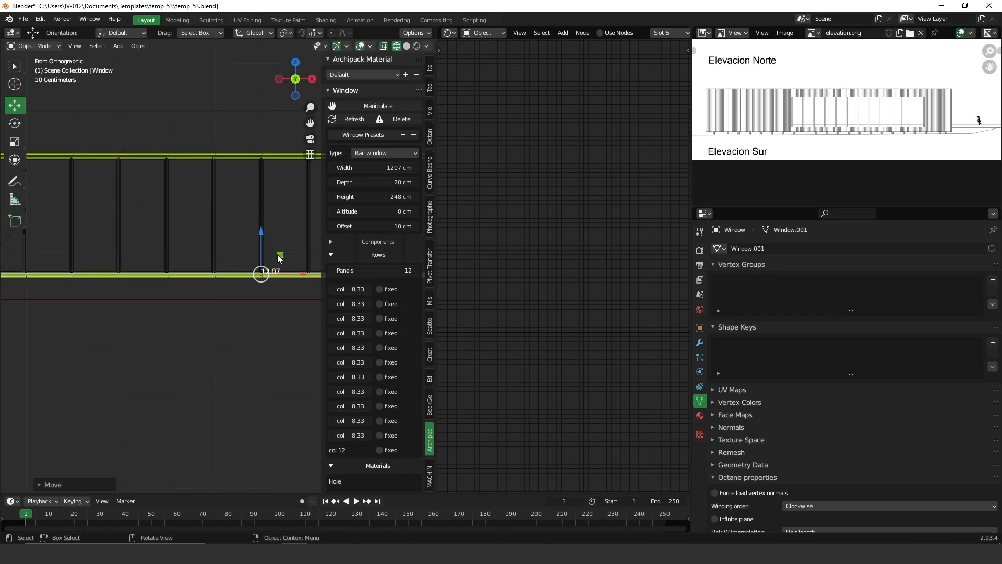
scroll(279, 239, "down", 2)
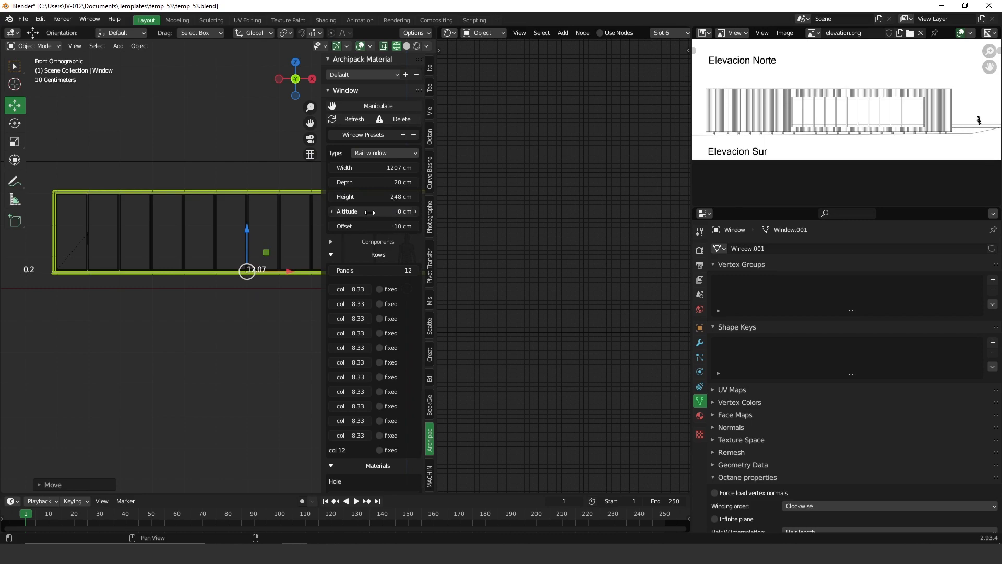
- Set the Archipack window's height to 266 cm
left_click_drag(378, 197, 477, 188)
left_click_drag(396, 196, 386, 198)
middle_click_drag(237, 212, 204, 256, "ctrl")
middle_click_drag(149, 233, 157, 242)
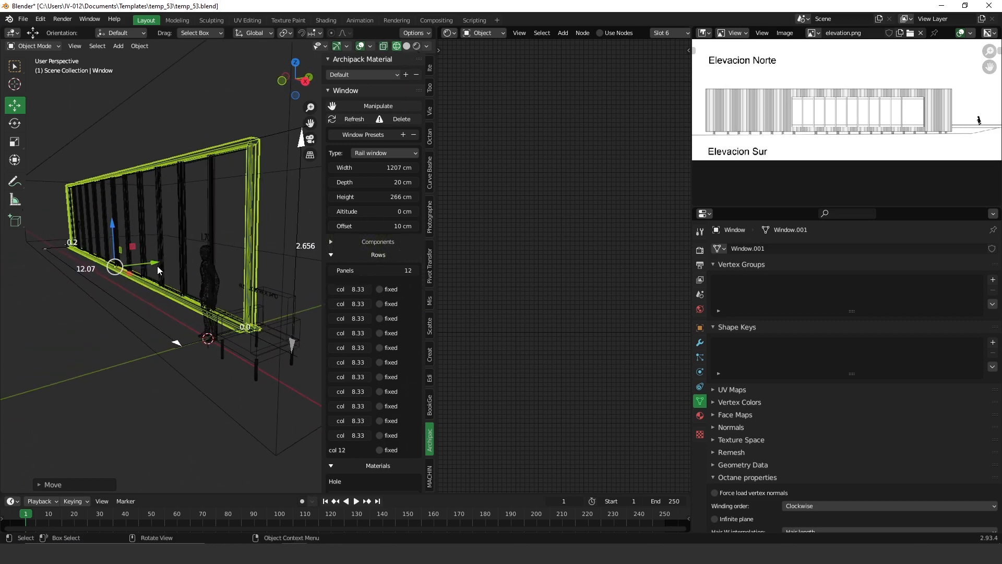
- Turn off the window's handle, out tablet and in tablet components
scroll(202, 282, "up", 3)
middle_click_drag(203, 293, 180, 293, "shift")
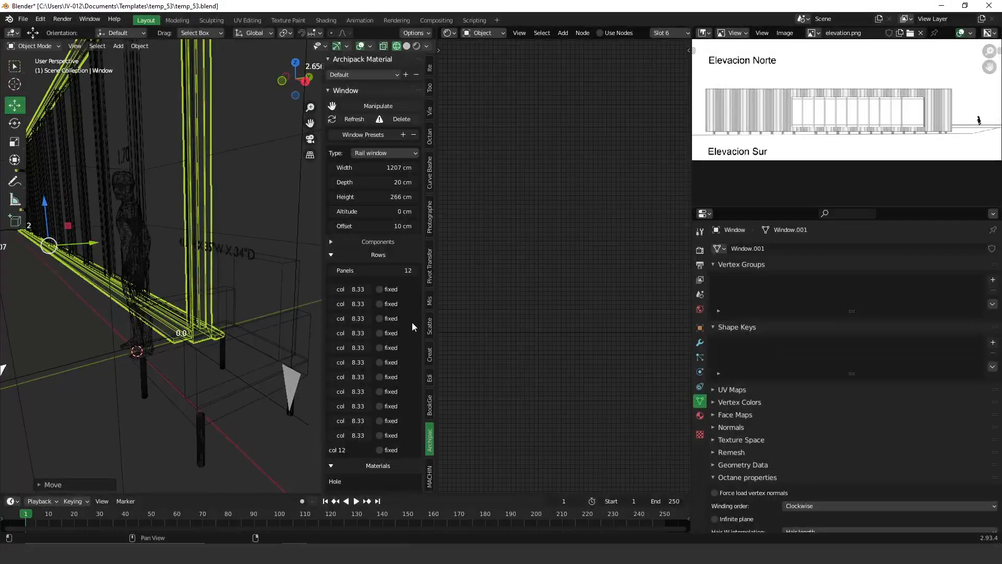
scroll(382, 341, "down", 2)
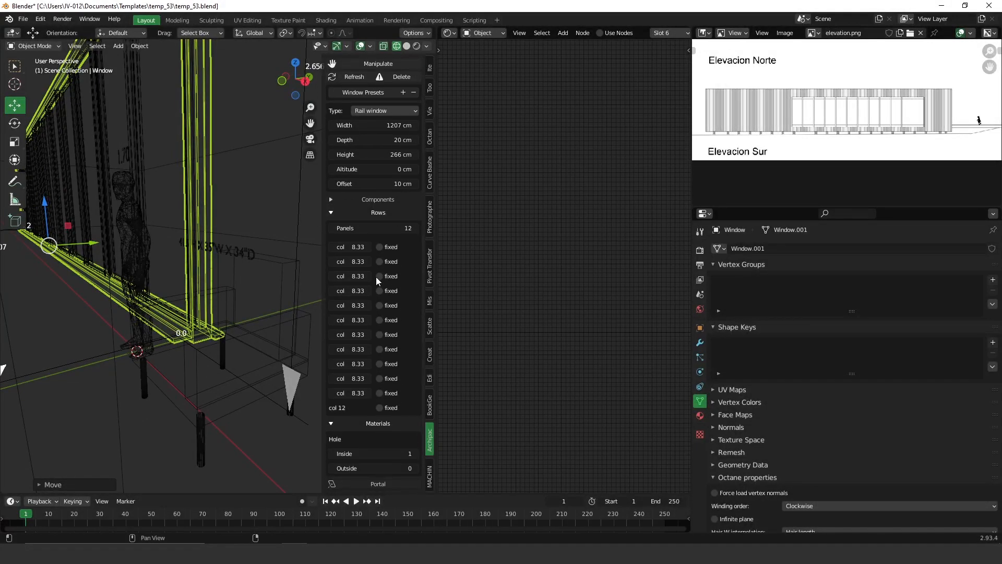
left_click(378, 200)
left_click(333, 282)
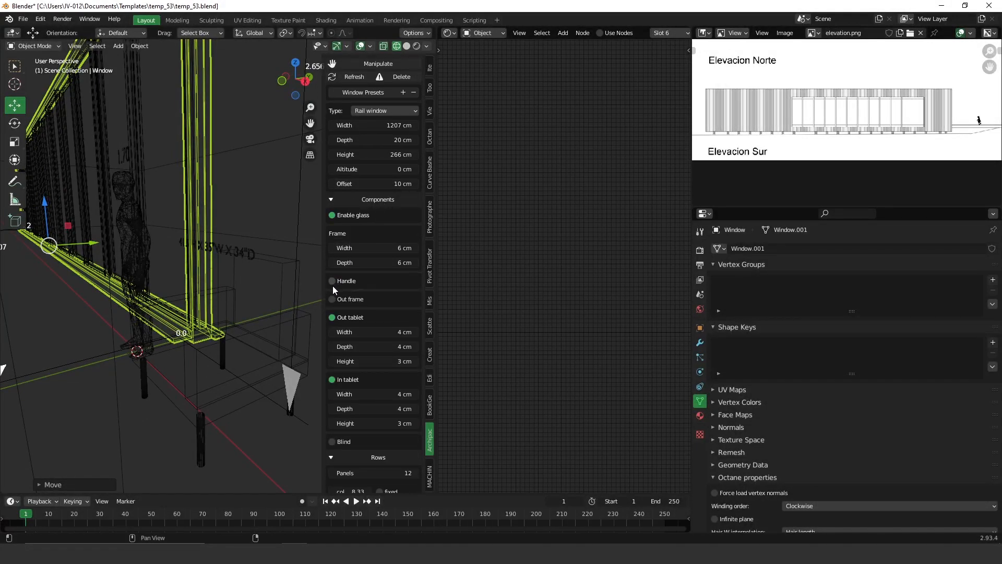
left_click(333, 318)
left_click(333, 336)
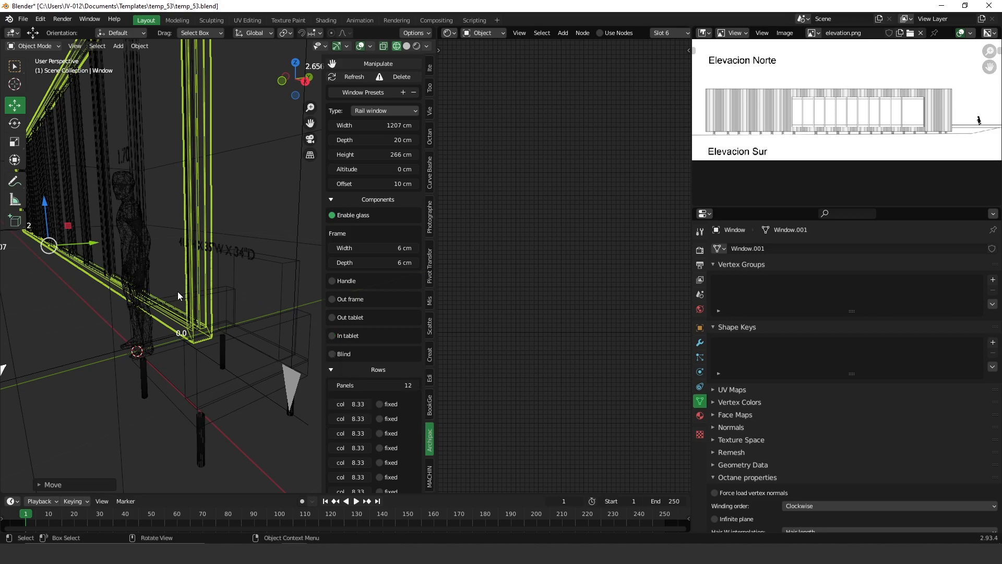
- Move the window along negative Y towards the main block's front face
middle_click_drag(197, 311, 128, 275)
scroll(117, 267, "down", 3)
key("KP_7")
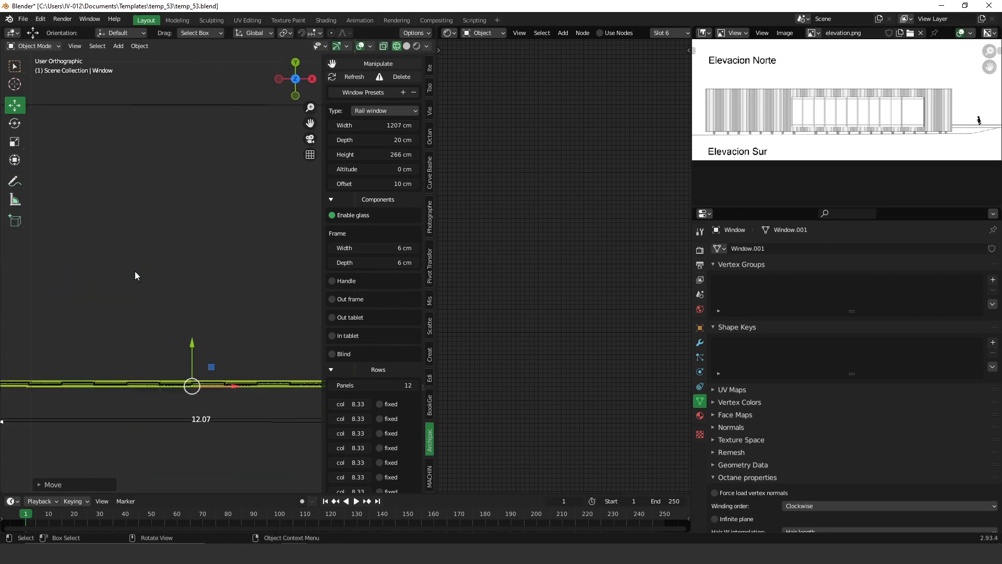
left_click_drag(193, 354, 193, 389)
- Fine-tune the window's position along Y in top view so its frame straddles the block's front wall line
scroll(174, 350, "down", 3)
middle_click_drag(86, 360, 256, 258, "shift")
key("KP_7")
middle_click_drag(170, 335, 263, 221, "ctrl")
middle_click_drag(216, 340, 250, 191, "shift")
middle_click_drag(141, 308, 180, 246, "ctrl")
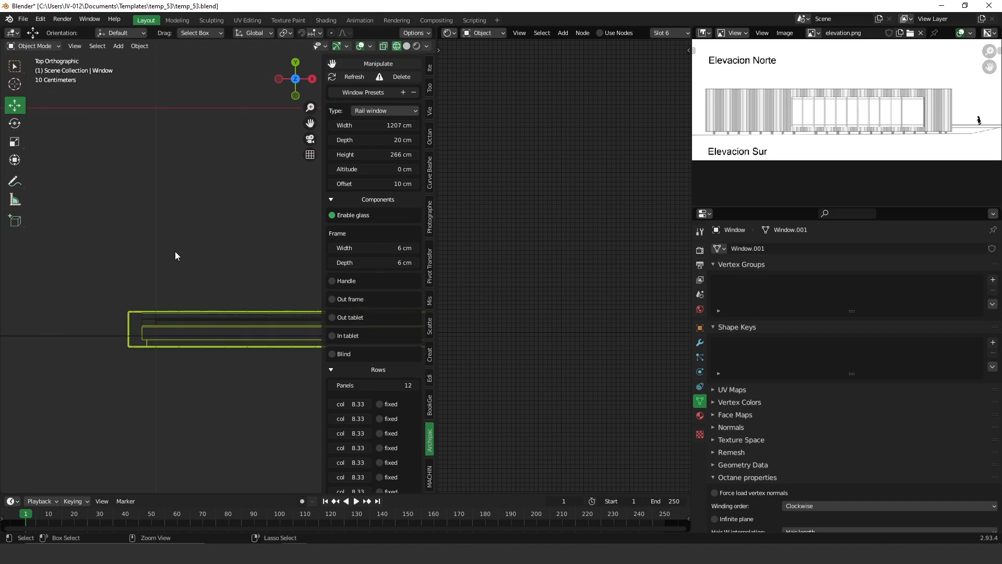
key("g")
key("z")
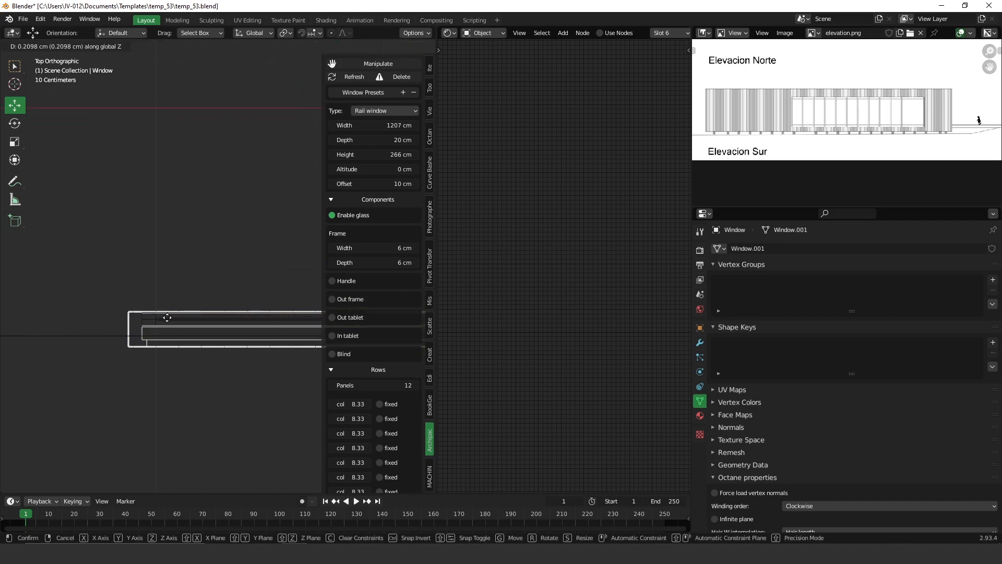
key("y")
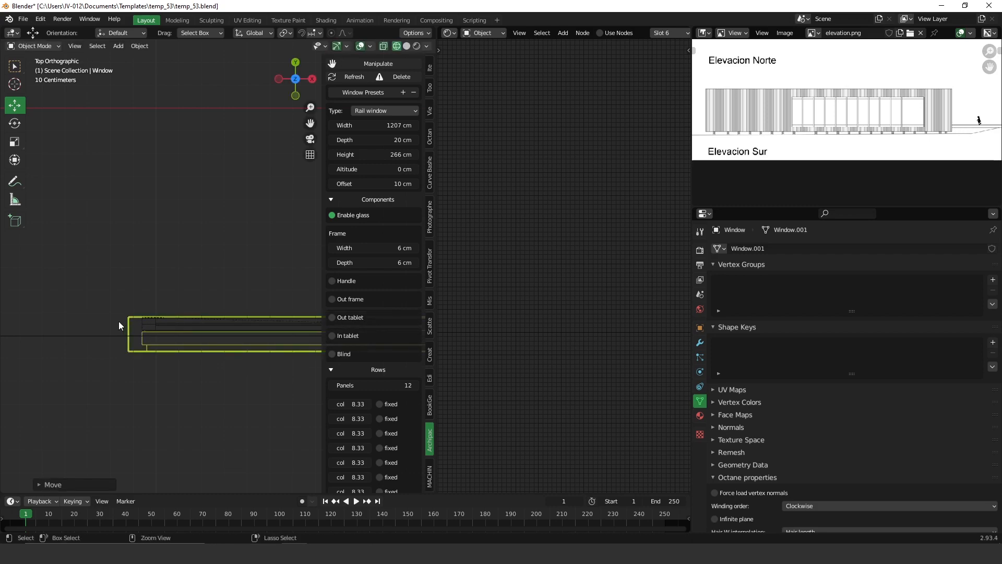
- Select the main block and enter Edit Mode with edge selection
left_click(102, 337)
scroll(141, 381, "down", 5)
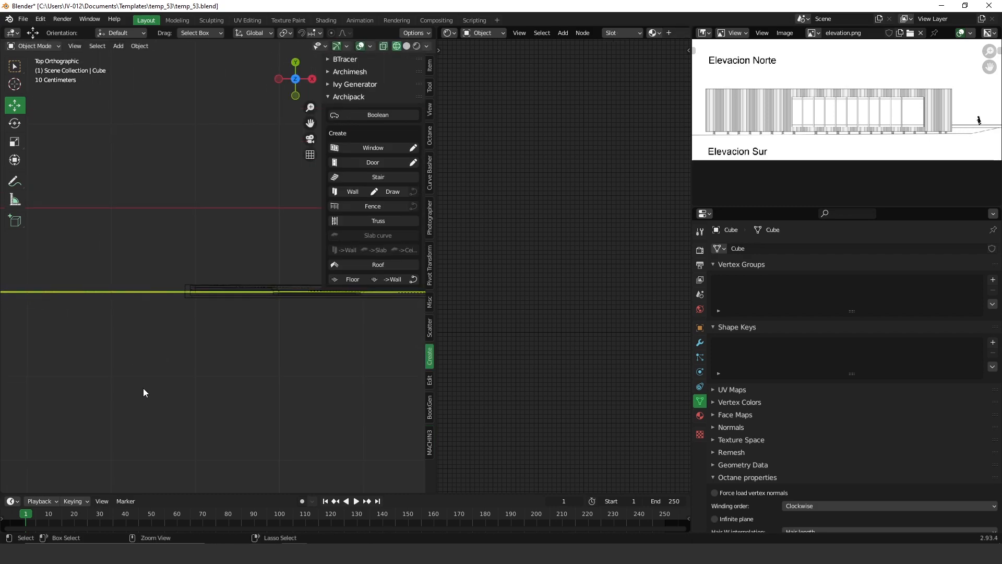
key("n")
scroll(277, 358, "down", 4)
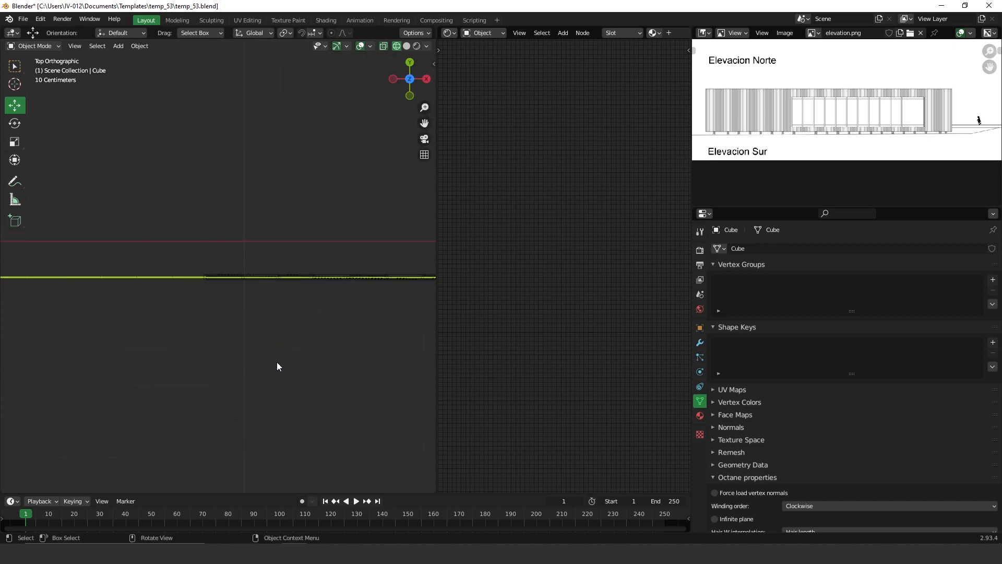
key("Tab")
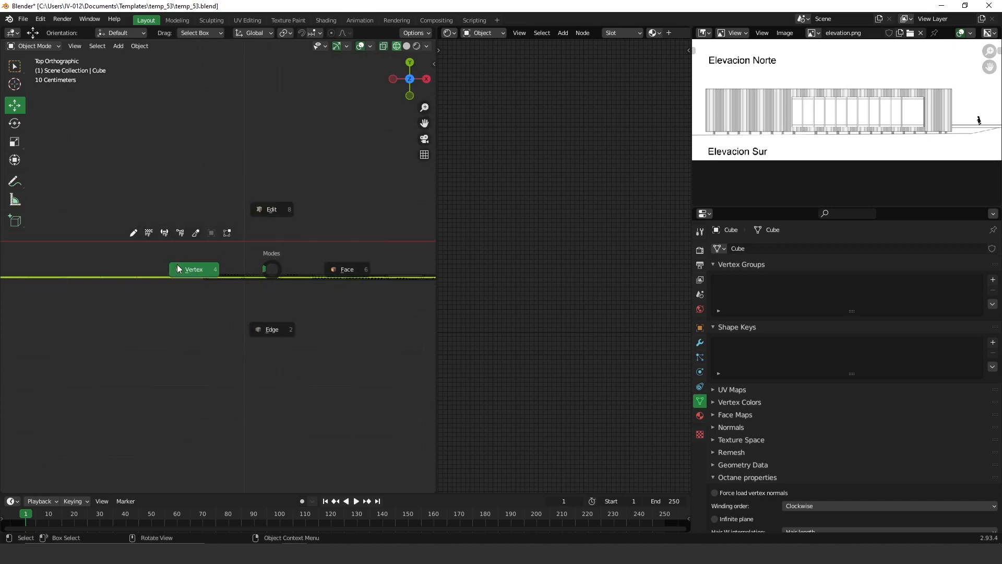
left_click(276, 332)
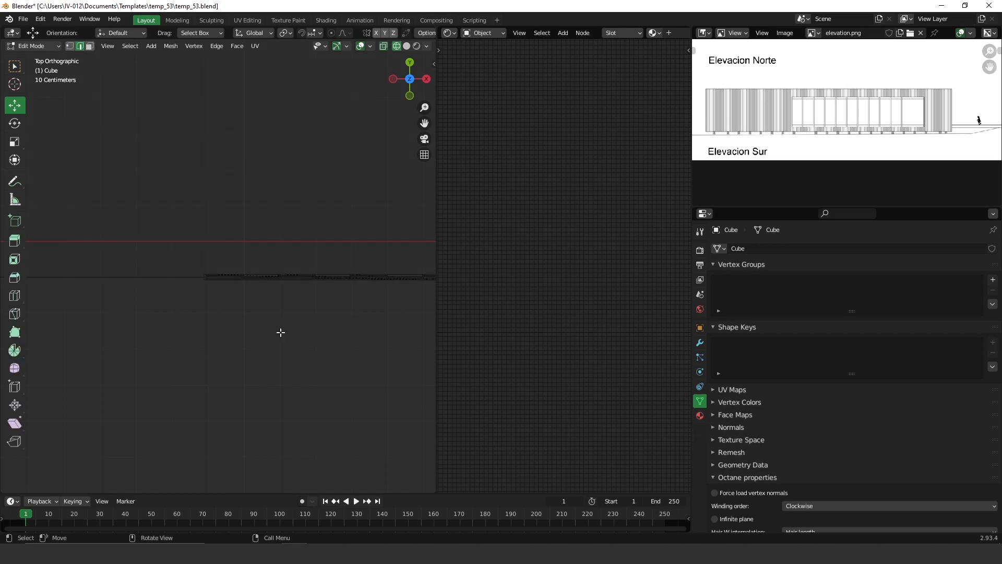
middle_click_drag(293, 274, 280, 256)
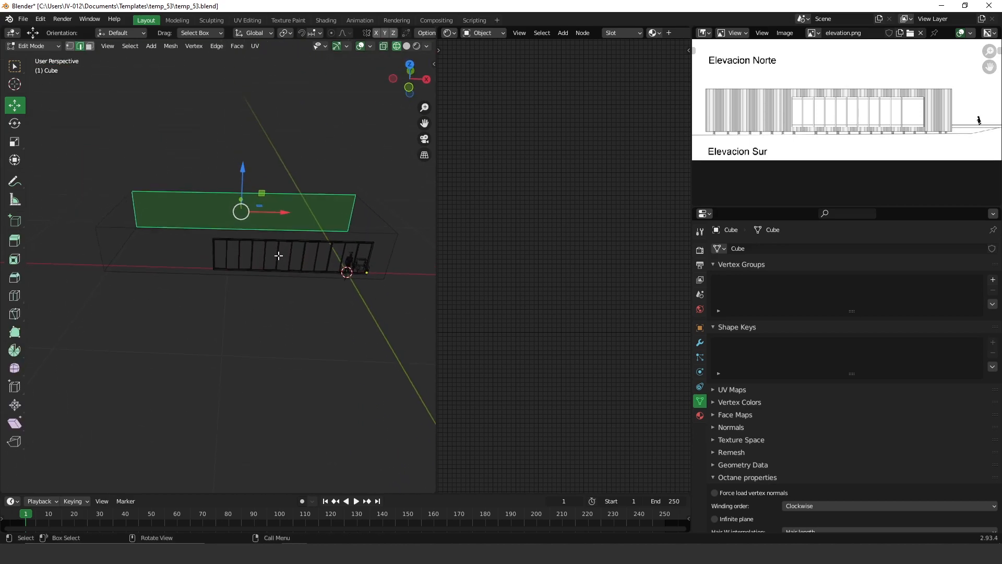
key("Tab")
left_click_drag(242, 168, 284, 355)
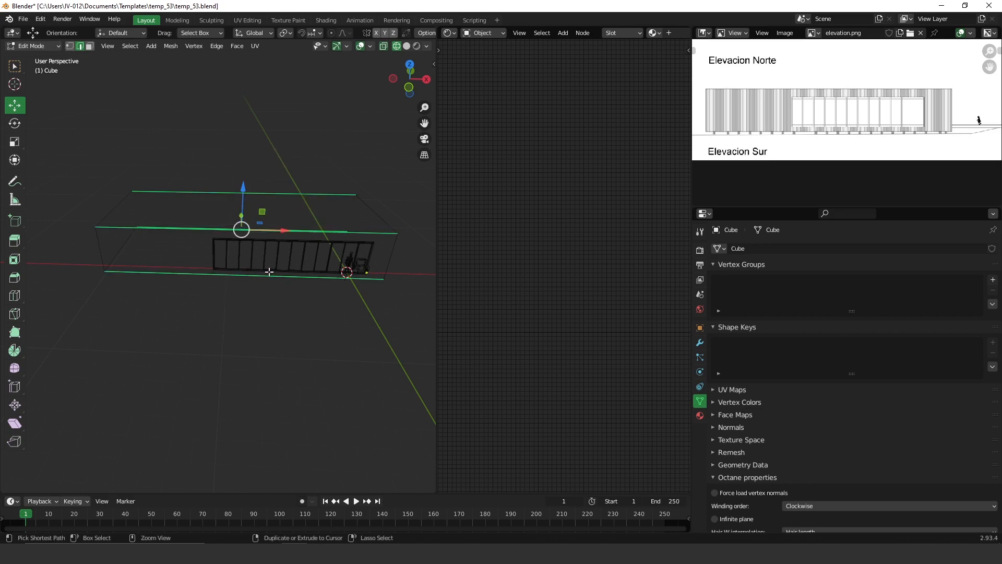
key("ctrl+t")
key("ctrl+r")
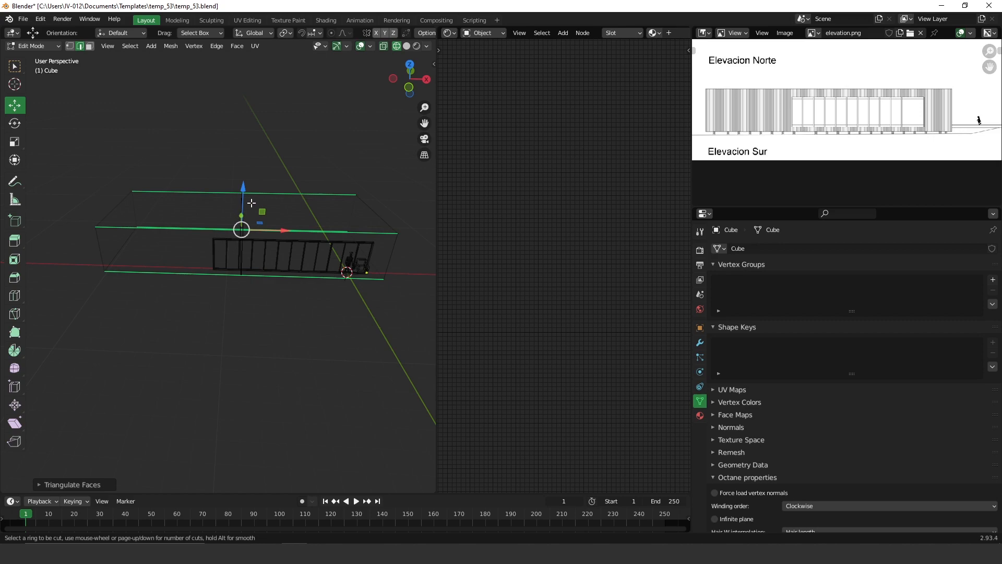
key("Escape")
- Add a vertical loop cut around the block and slide it to the window's left end
scroll(240, 204, "up", 4)
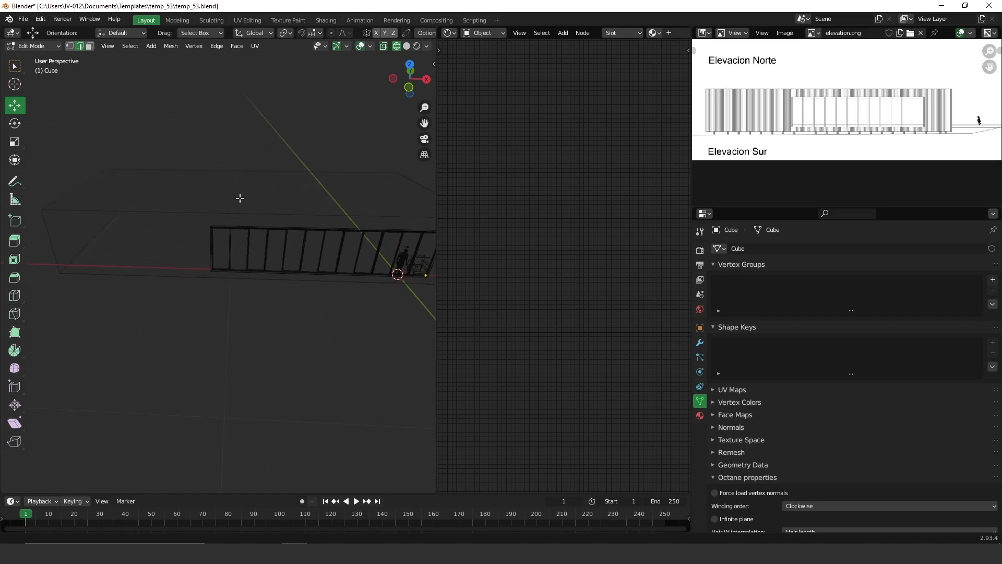
key("ctrl+r")
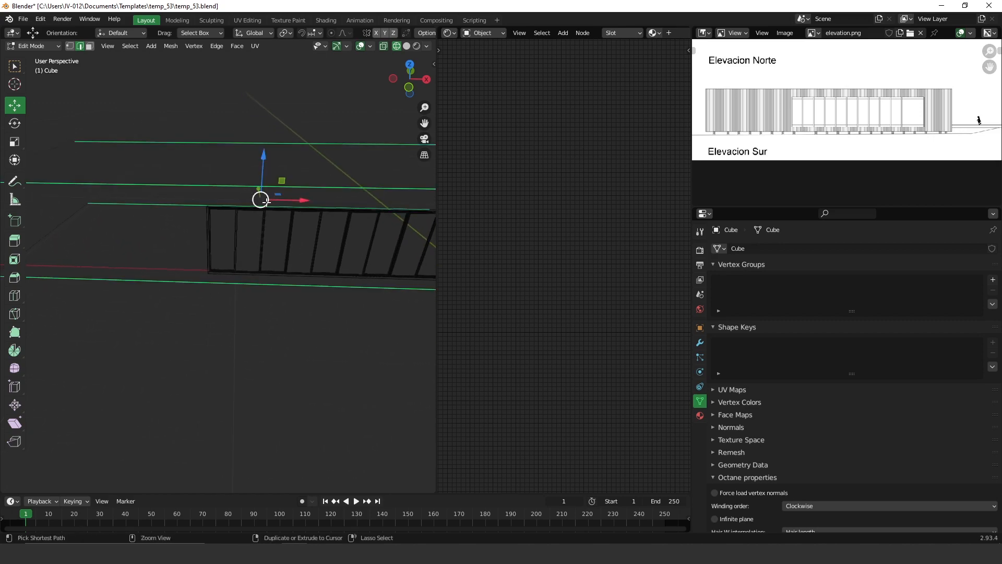
left_click(251, 195)
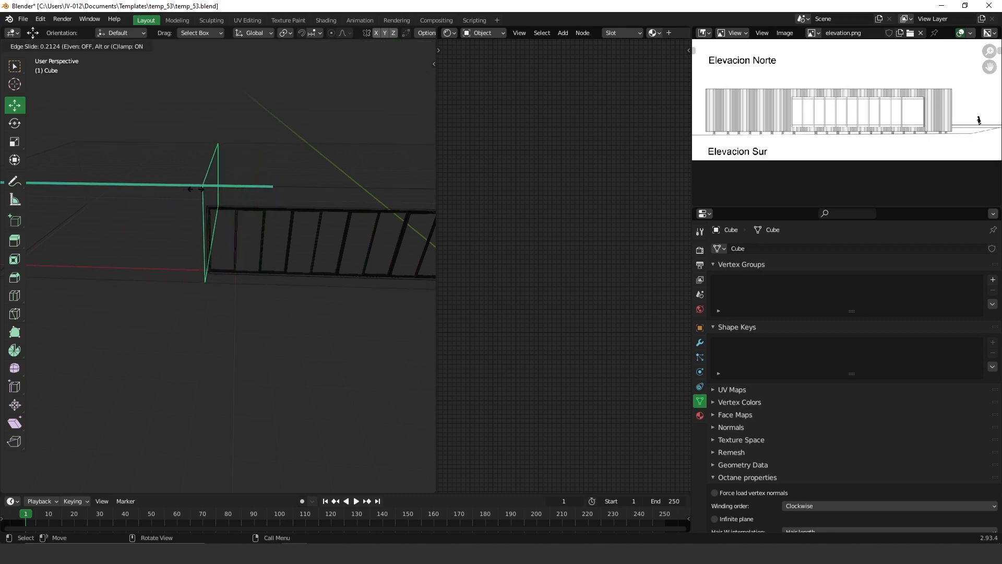
left_click(198, 190)
- Nudge the left loop cut along X in top view to align it with the window frame's outer edge
key("KP_7")
scroll(262, 220, "up", 1)
mouse_move(261, 220)
middle_mouse_down("ctrl")
mouse_move(280, 186)
mouse_move(242, 205)
mouse_move(245, 217)
middle_mouse_up("ctrl")
middle_click_drag(245, 217, 287, 357, "shift")
scroll(287, 358, "down", 3)
left_click_drag(261, 59, 253, 61)
scroll(252, 320, "down", 4)
scroll(253, 320, "down", 5)
- Add a second vertical loop cut around the block and slide it to the window's right end
left_click_drag(143, 132, 174, 241)
middle_click_drag(167, 275, 121, 162)
left_click_drag(120, 162, 169, 356, "shift")
key("KP_7")
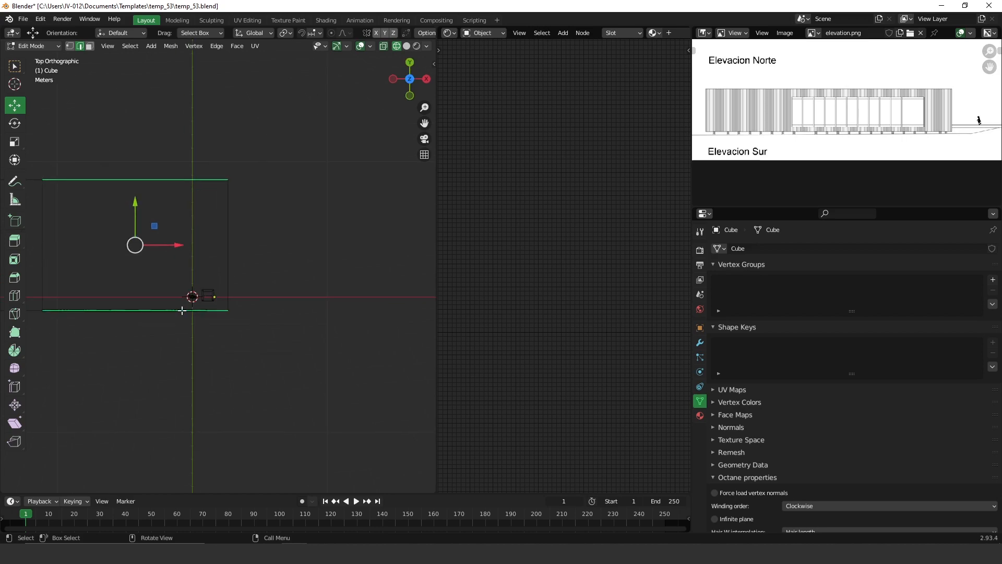
middle_click_drag(187, 306, 212, 254, "ctrl")
key("ctrl+r")
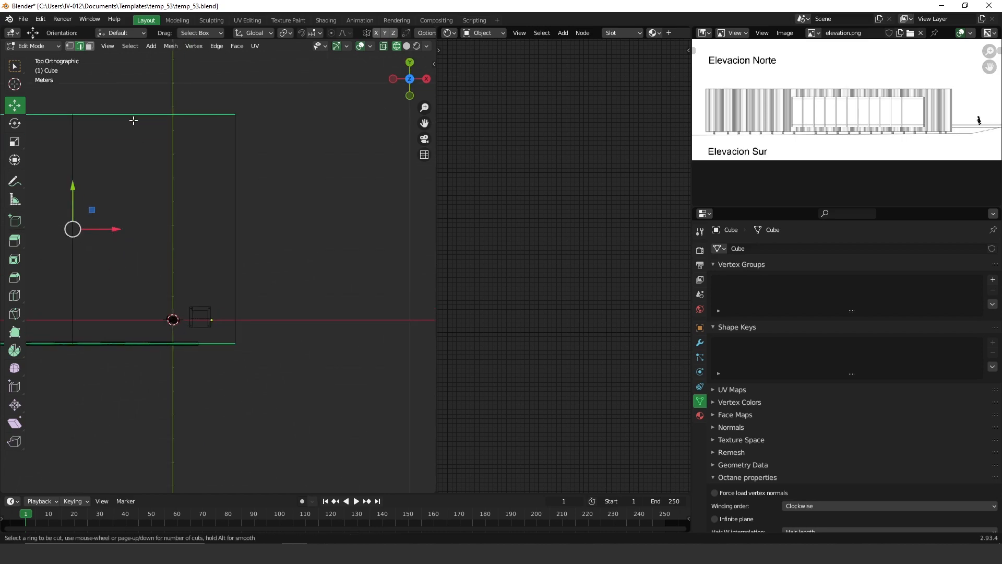
left_click(76, 110)
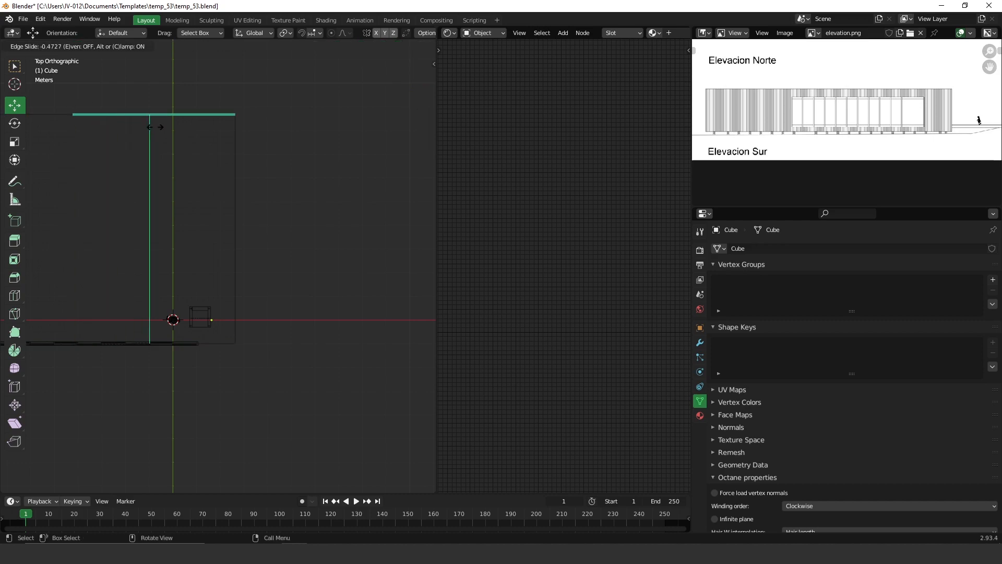
left_click(202, 150)
- Nudge the right loop cut along X to align it with the window frame's right edge
middle_click_drag(210, 312, 217, 235, "ctrl")
middle_click_drag(217, 287, 285, 163, "shift")
mouse_move(260, 227)
middle_mouse_down("ctrl")
mouse_move(256, 172)
mouse_move(267, 237)
middle_mouse_up("ctrl")
middle_click_drag(264, 126, 269, 146, "ctrl")
left_click_drag(265, 92, 277, 100)
middle_click_drag(260, 340, 259, 293, "ctrl")
middle_click_drag(270, 431, 313, 378, "shift")
- Add a horizontal loop cut around the block and slide it up to the top of the window
key("KP_1")
middle_click_drag(261, 165, 255, 313, "ctrl")
middle_click_drag(248, 230, 313, 233)
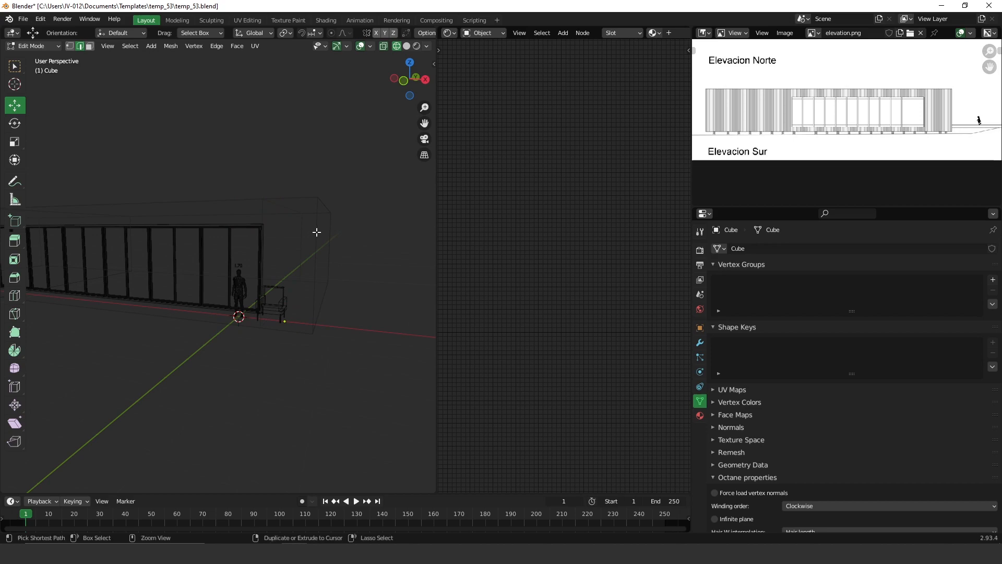
key("ctrl+r")
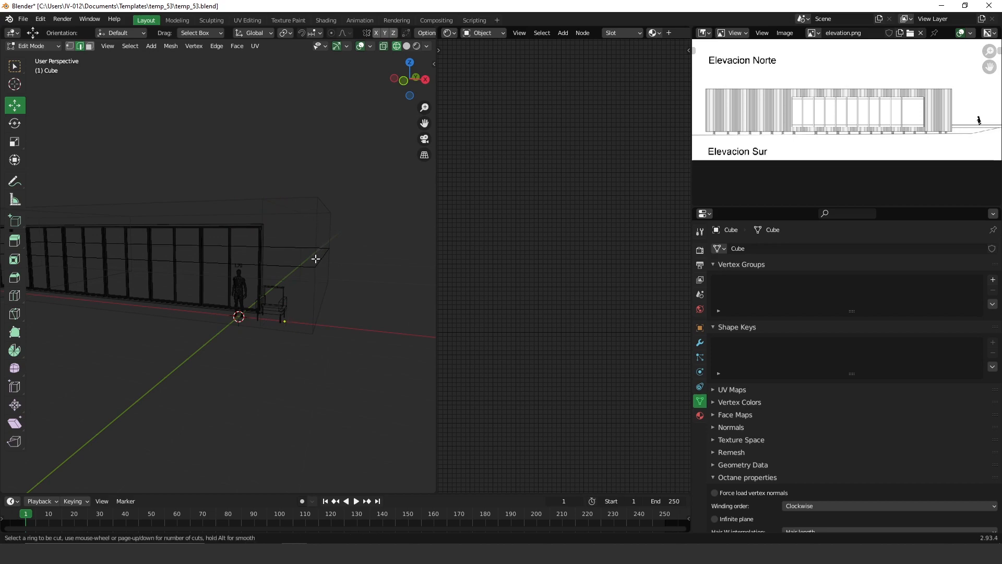
left_click(319, 251)
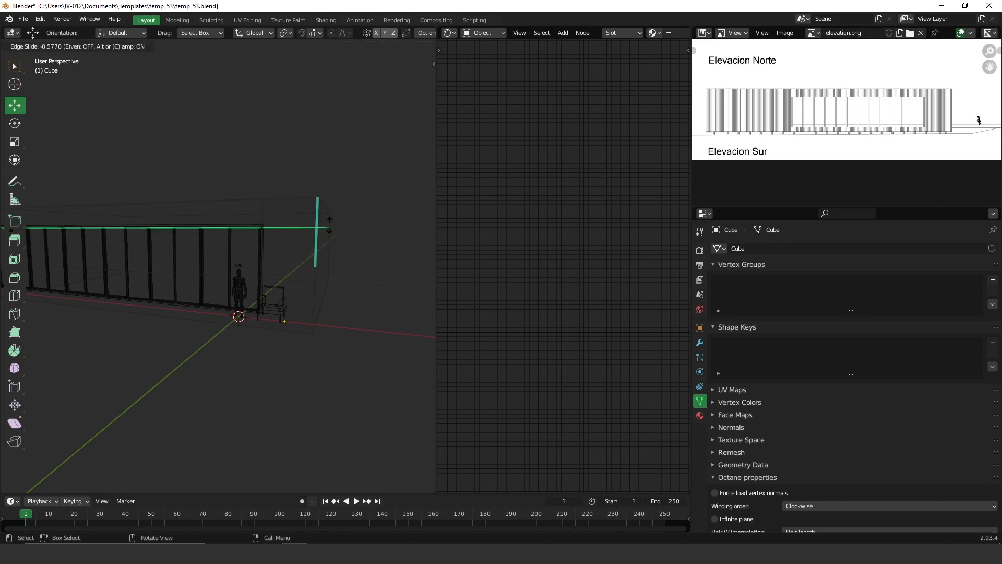
left_click(328, 230)
- Adjust the upper loop cut along Z in solid front view to match the window frame's top edge
key("KP_1")
scroll(217, 161, "up", 8)
middle_click_drag(162, 346, 124, 377, "shift")
middle_click_drag(333, 251, 113, 284, "shift")
key("shift+z")
scroll(315, 293, "up", 2)
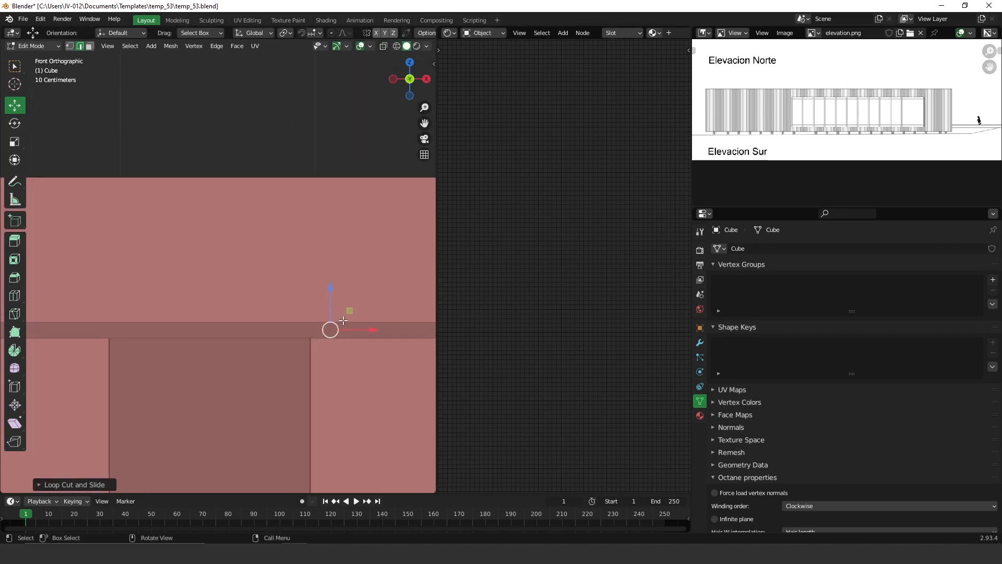
left_click_drag(333, 296, 331, 292)
- Add another horizontal loop cut around the block and slide it down to the bottom of the window
scroll(185, 412, "down", 10)
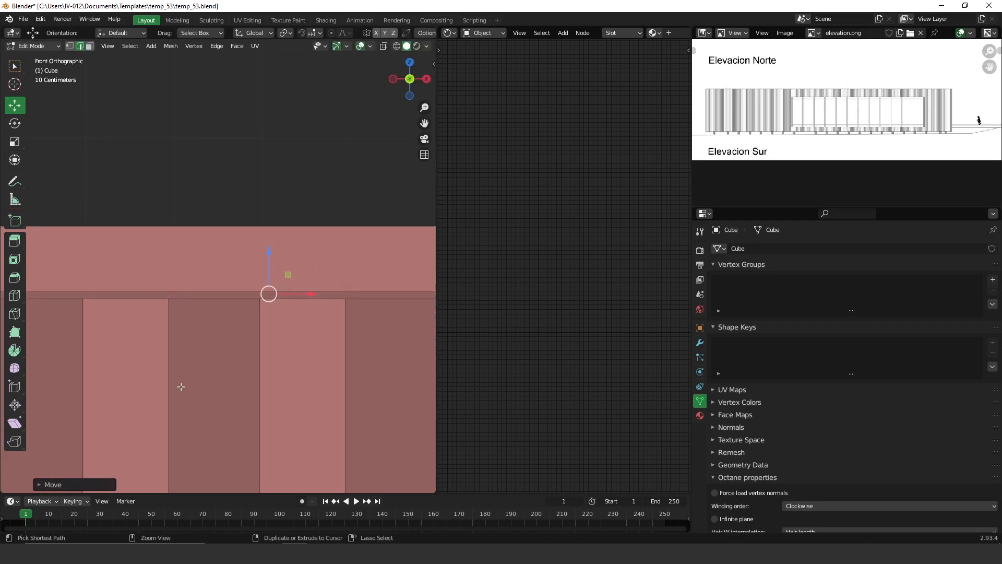
middle_click_drag(207, 332, 209, 385, "ctrl")
middle_click_drag(334, 313, 182, 319, "shift")
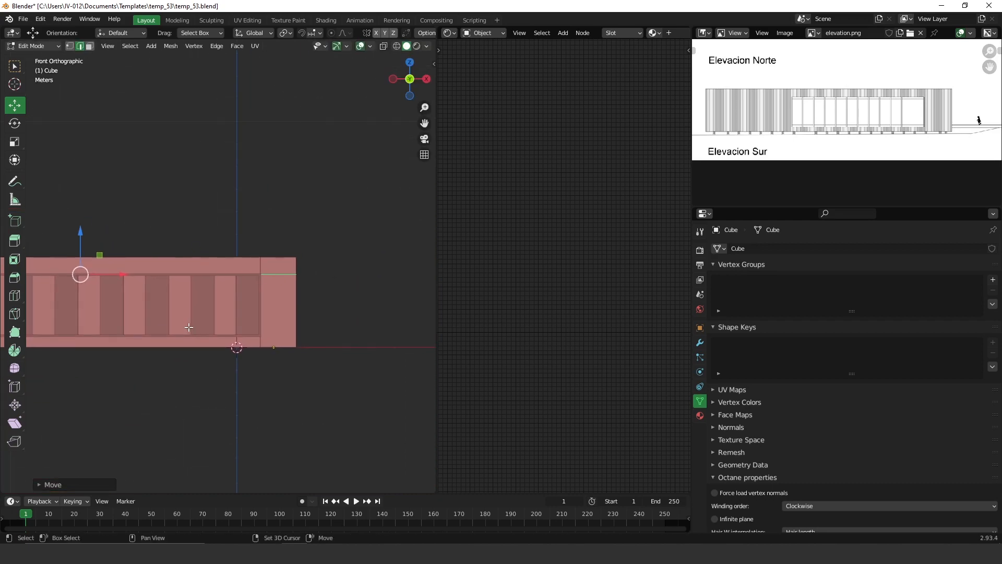
key("g")
key("g")
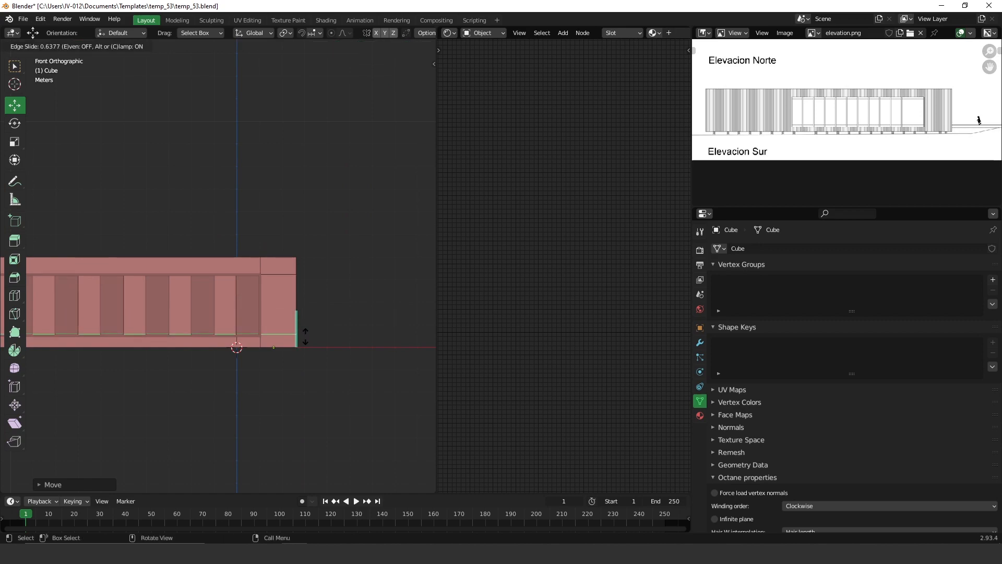
left_click(307, 340)
- Adjust the lower loop cut along Z to match the window frame's bottom edge
scroll(307, 342, "up", 4)
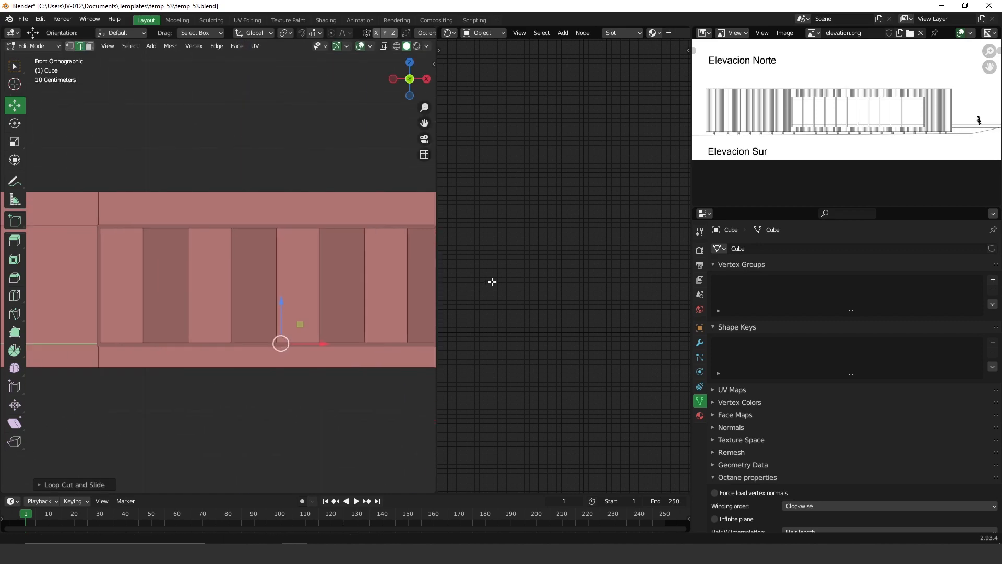
scroll(280, 351, "up", 3)
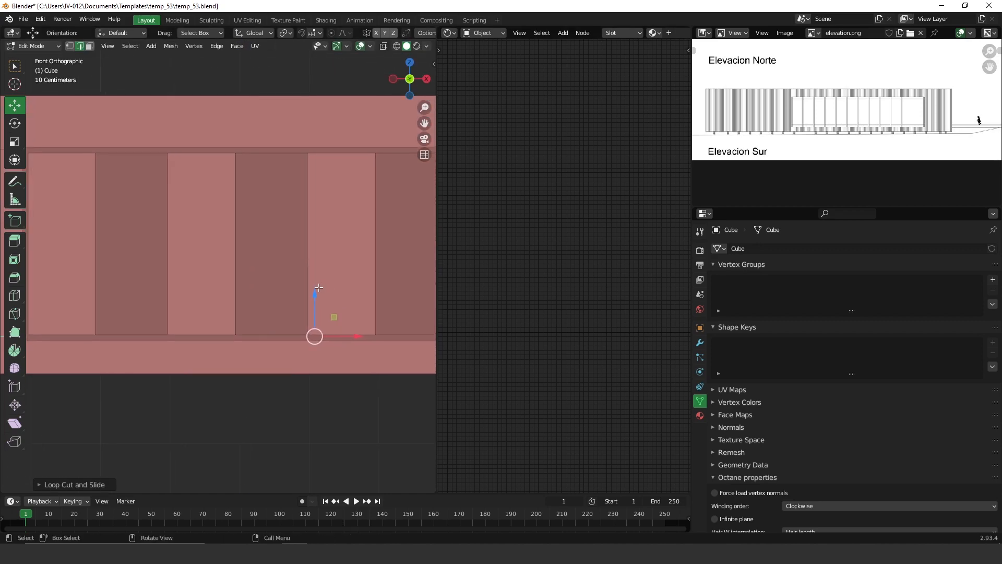
middle_click_drag(312, 302, 368, 298, "shift")
left_click_drag(368, 298, 370, 303)
scroll(370, 303, "down", 3)
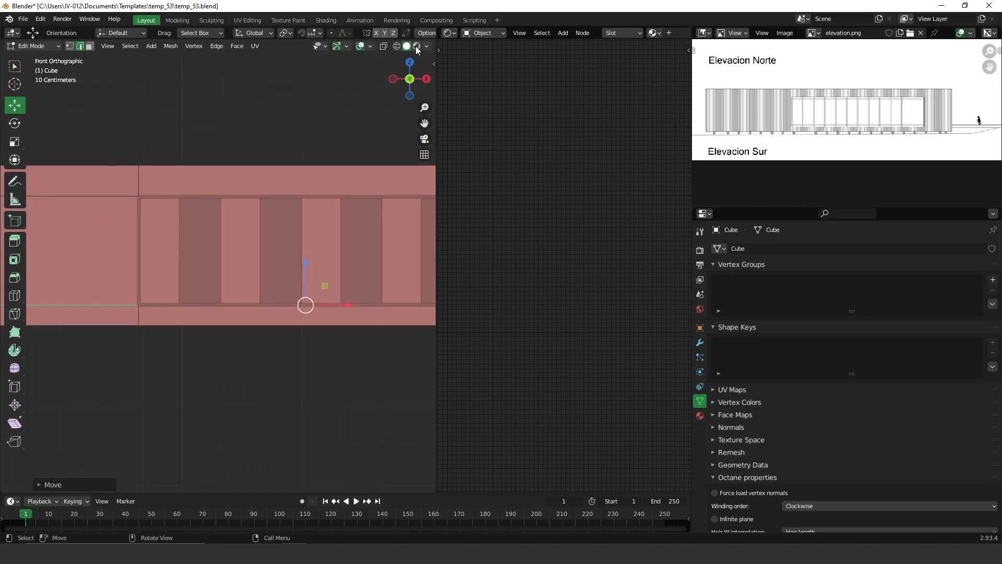
- Delete the block's front face enclosed by the loop cuts to open the wall for the window
left_click(89, 46)
left_click(336, 234, "alt")
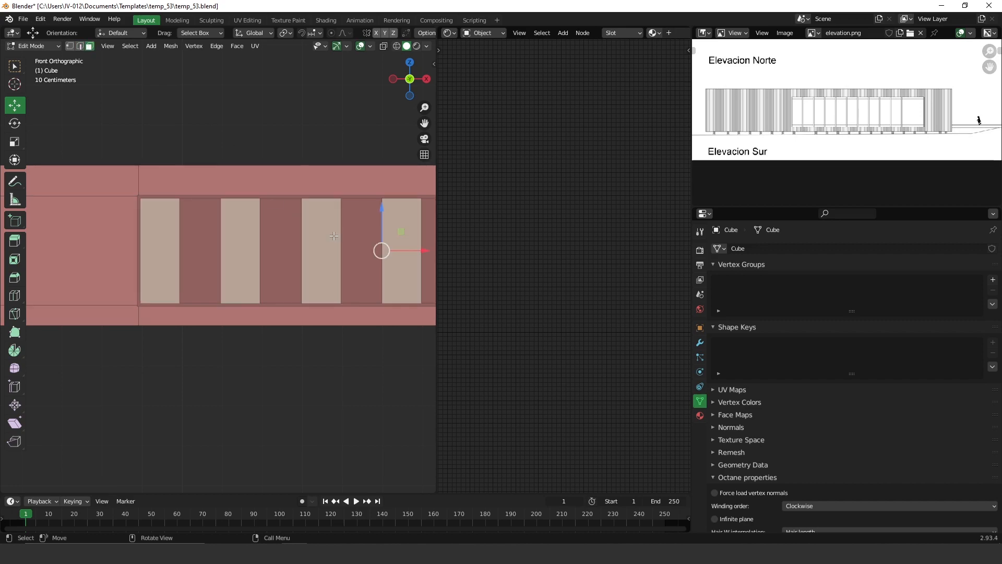
key("x")
left_click(319, 302)
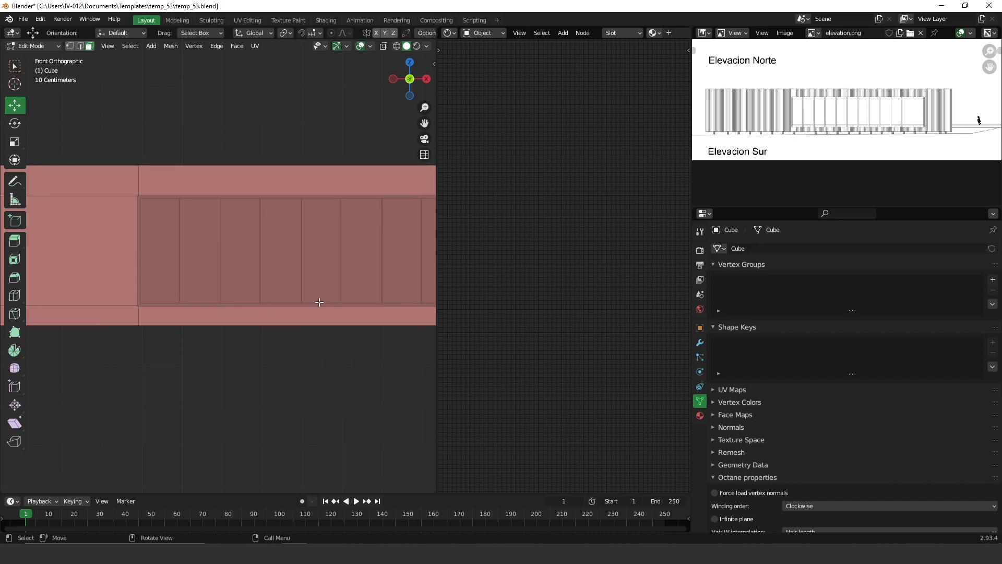
- Look inside the main block and select all of its floor faces in face mode
middle_click_drag(353, 233, 268, 246)
scroll(273, 267, "up", 4)
key("Tab")
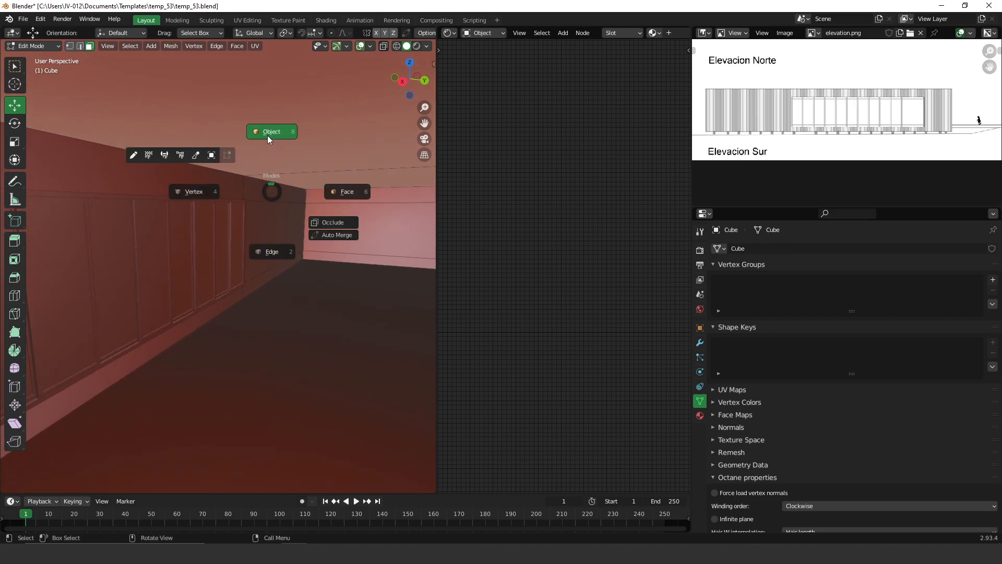
left_click(269, 137)
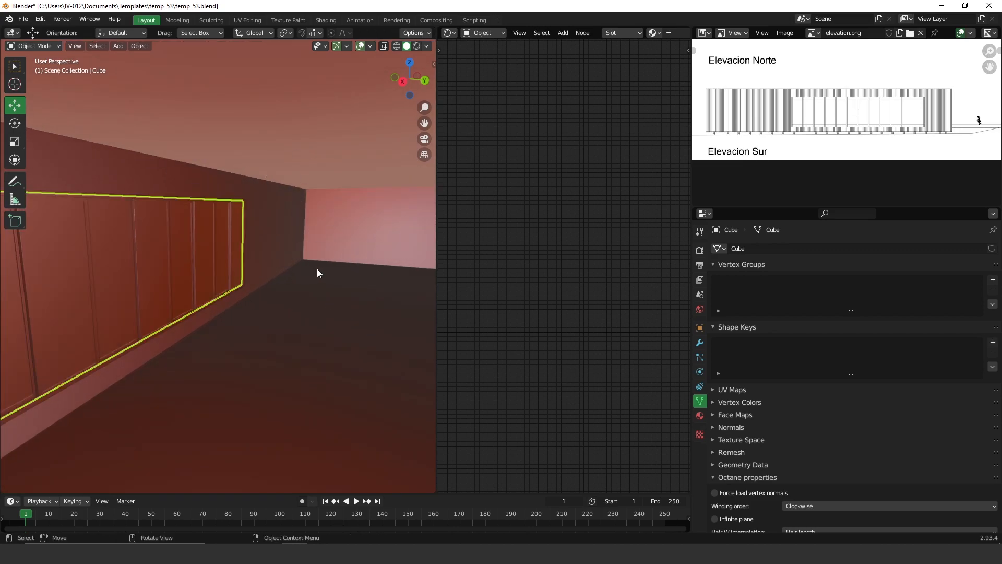
middle_click_drag(287, 326, 213, 314, "shift")
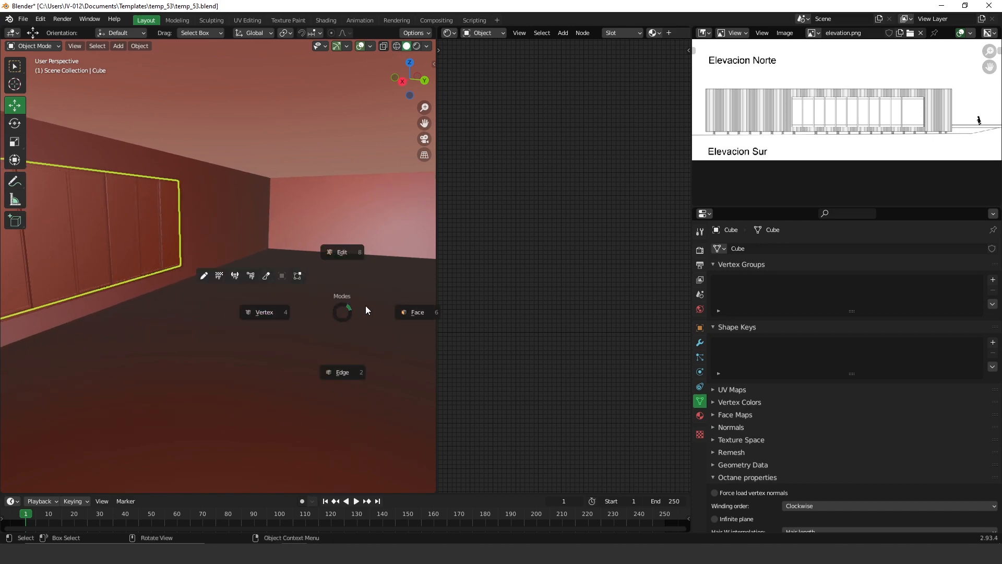
left_click(417, 312)
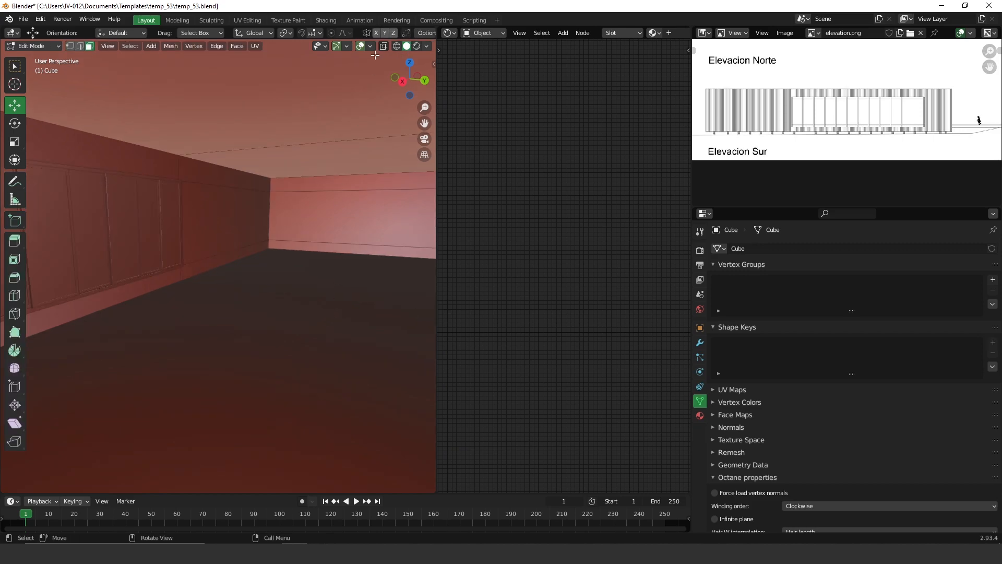
left_click(320, 276)
left_click(297, 329, "ctrl")
middle_click_drag(298, 329, 321, 267)
middle_click_drag(183, 237, 148, 266, "shift")
scroll(148, 266, "up", 1)
left_click(94, 244)
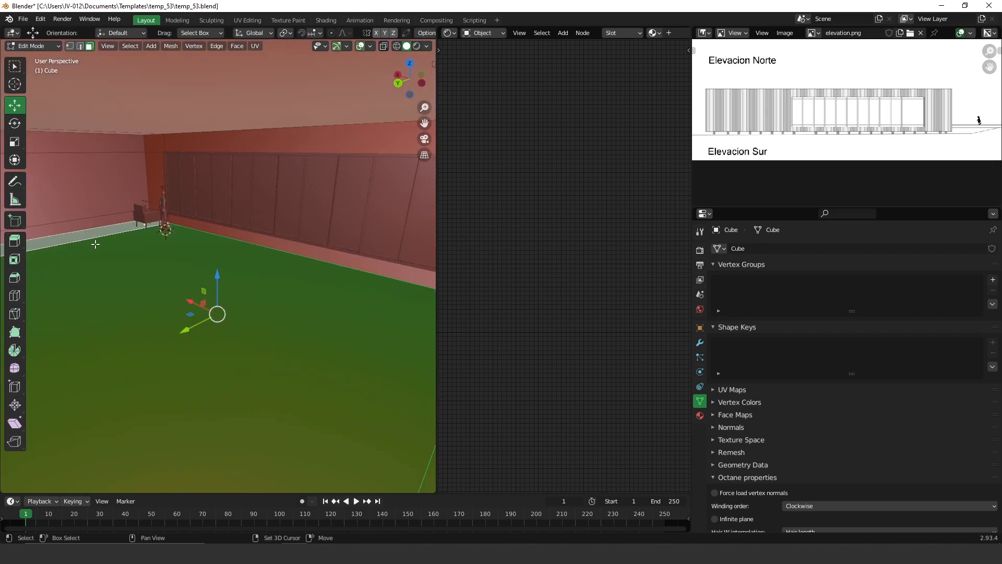
- Duplicate the selected floor faces and raise the copy about 45 cm along Z to just below the window
mouse_move(298, 288)
middle_mouse_down()
mouse_move(179, 300)
mouse_move(295, 299)
middle_mouse_up()
middle_click_drag(352, 326, 123, 296, "shift")
middle_click_drag(162, 239, 237, 289, "ctrl")
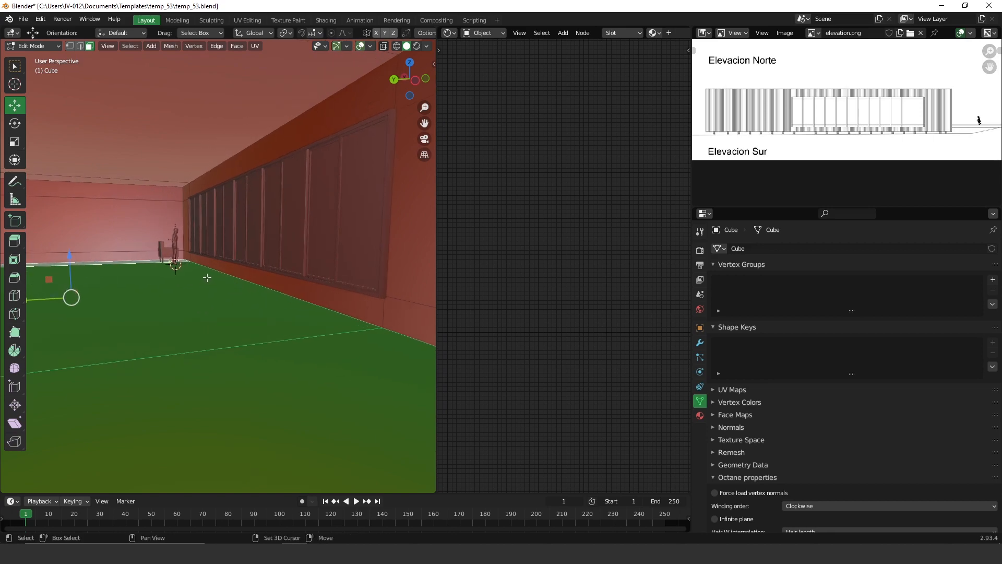
key("g")
key("z")
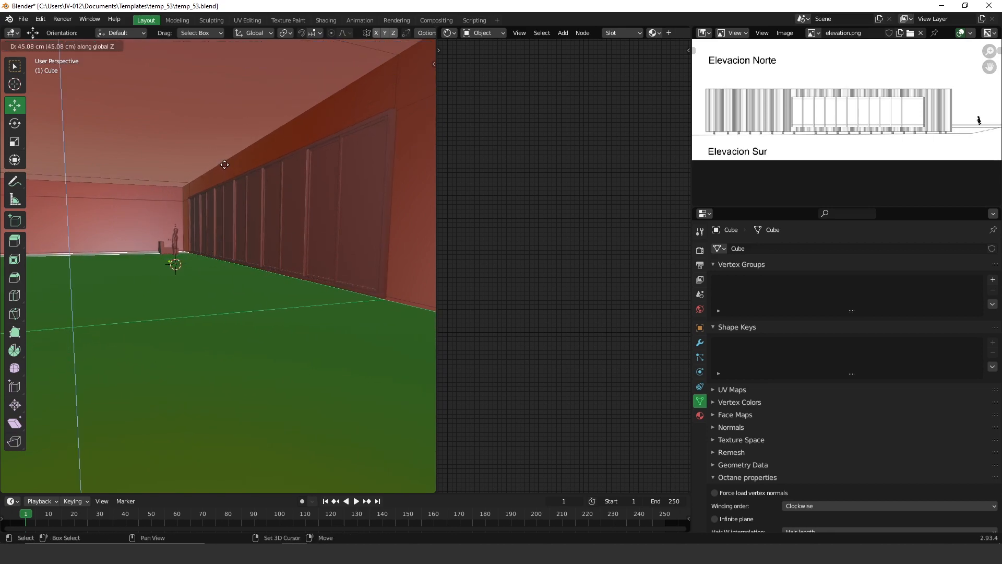
left_click(227, 164)
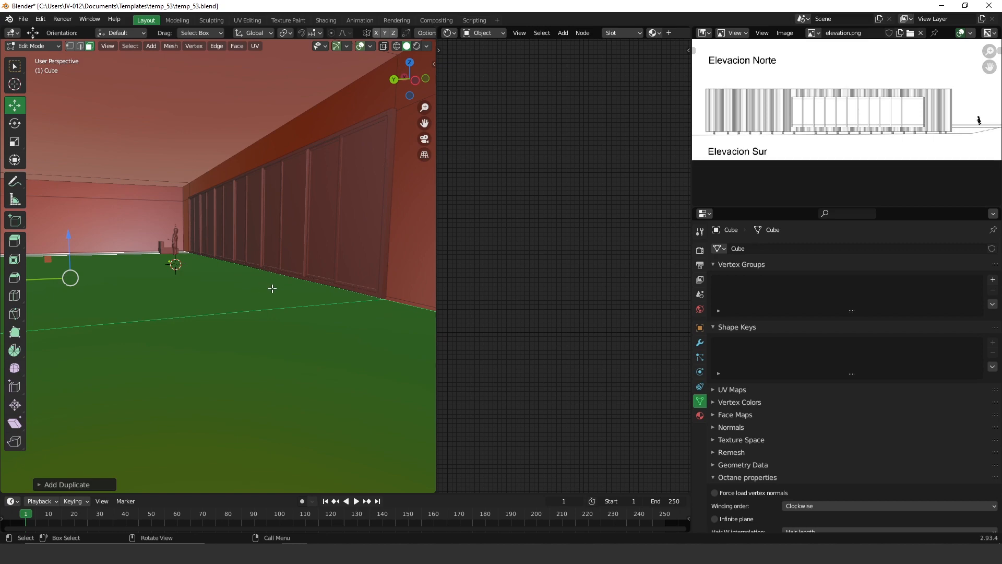
- Separate the duplicated floor faces into their own object and select it in object mode
key("p")
left_click(249, 291)
key("Tab")
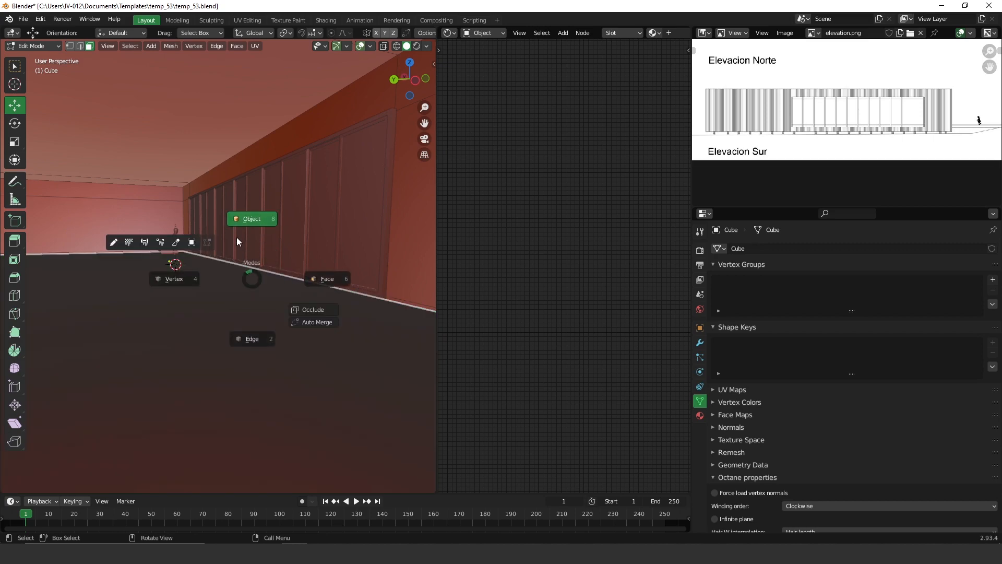
left_click(239, 236)
left_click(266, 328)
left_click(398, 273)
left_click(355, 323)
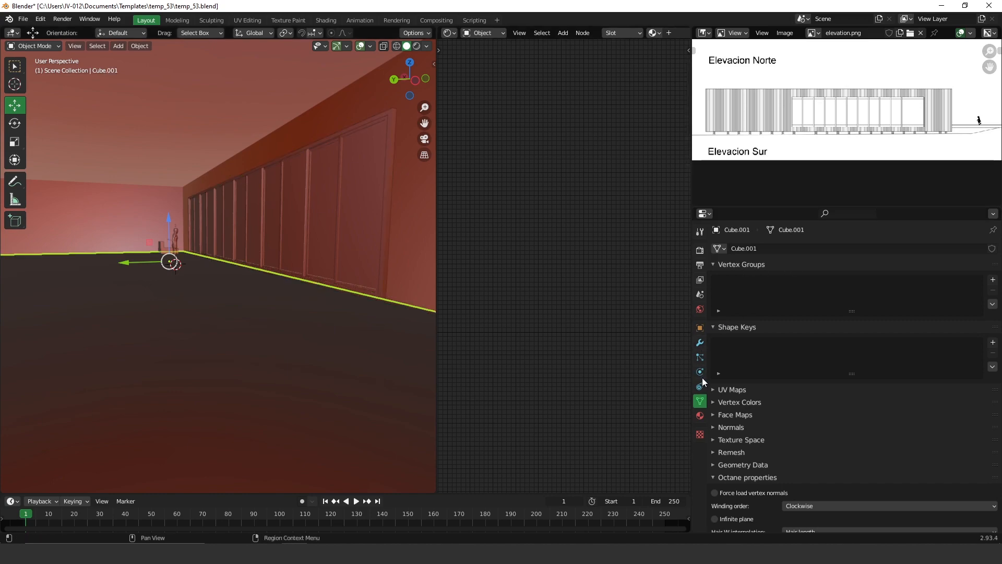
- Add a Solidify modifier to the separated floor object
left_click(700, 342)
left_click(759, 249)
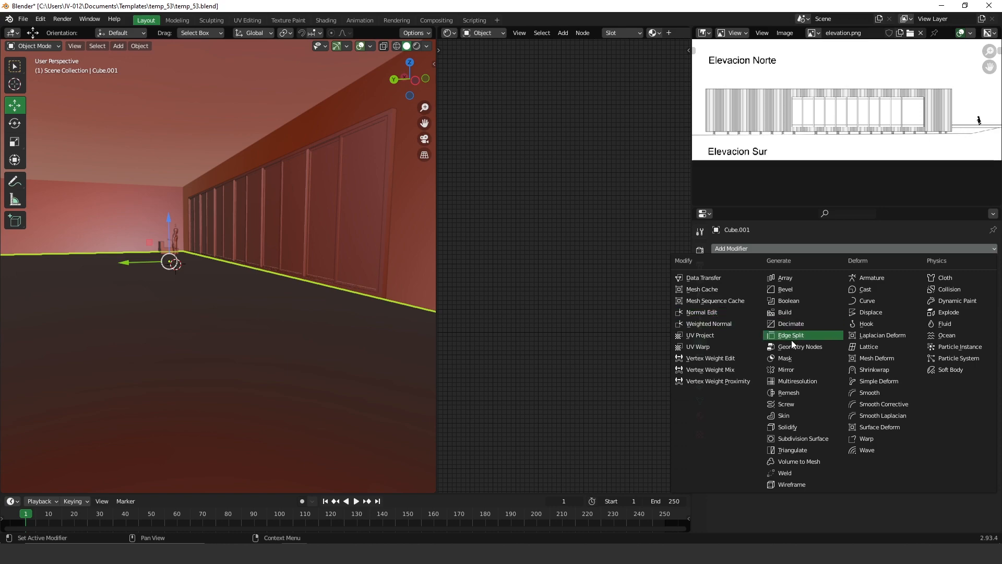
left_click(792, 428)
- Add a Solidify modifier to the main block and isolate the block in local view
left_click(369, 283)
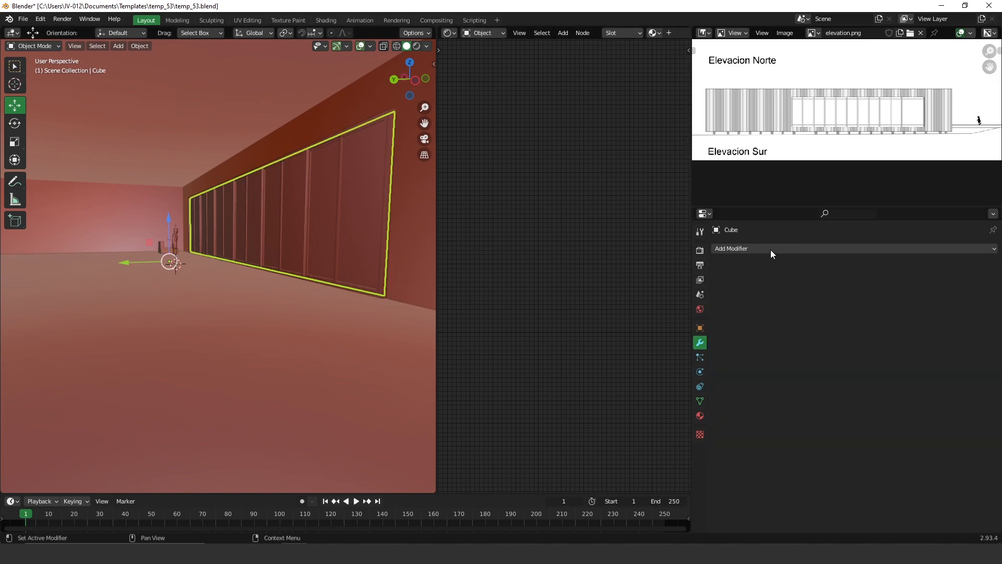
left_click(211, 316)
left_click(137, 206)
left_click(730, 248)
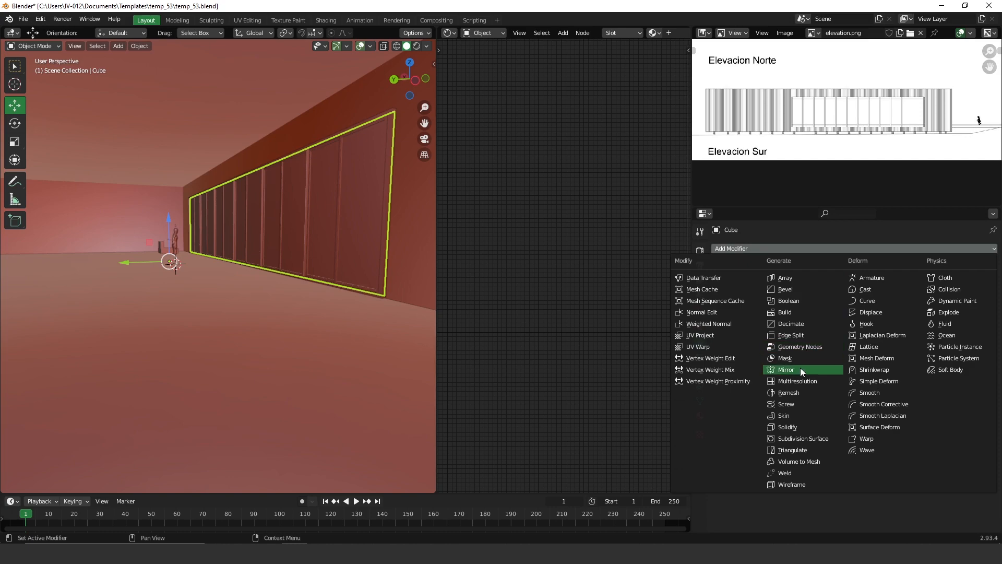
left_click(800, 426)
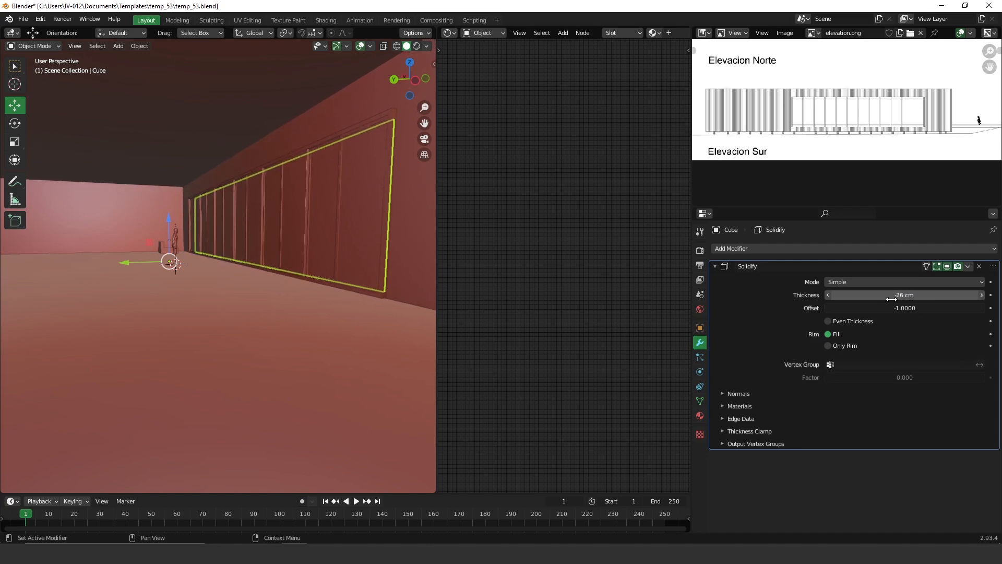
middle_click_drag(422, 361, 331, 322)
scroll(331, 321, "down", 2)
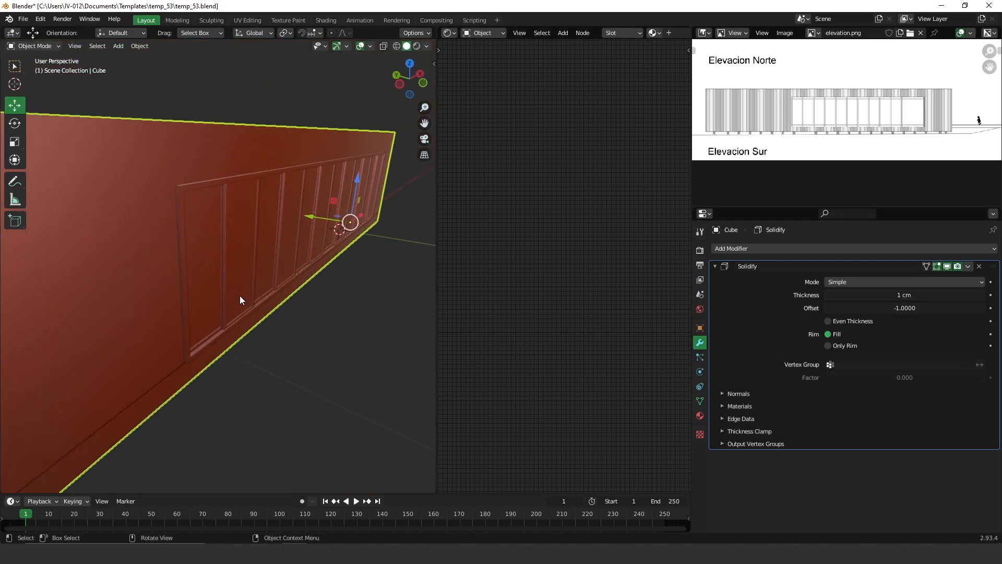
middle_click_drag(253, 299, 240, 295)
key("KP_Divide")
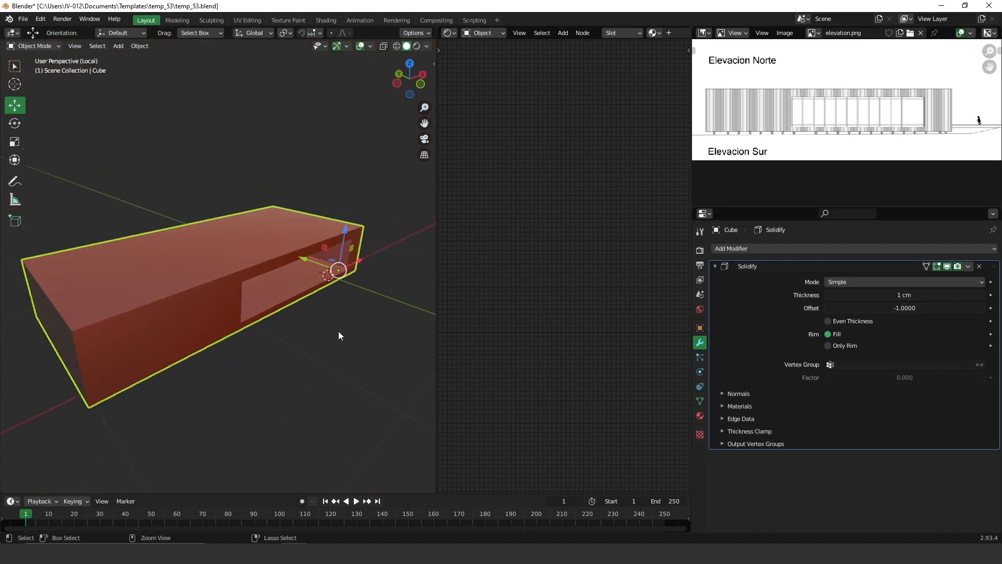
- Set the block's Solidify thickness to 11.5 cm and enable Even Thickness
scroll(358, 226, "up", 5)
middle_click_drag(358, 227, 180, 232)
scroll(249, 297, "down", 3)
scroll(179, 232, "up", 3)
middle_click_drag(80, 296, 203, 271, "shift")
scroll(233, 234, "up", 3)
left_click_drag(882, 296, 922, 293)
middle_click_drag(380, 279, 282, 347)
middle_click_drag(161, 319, 233, 365, "shift")
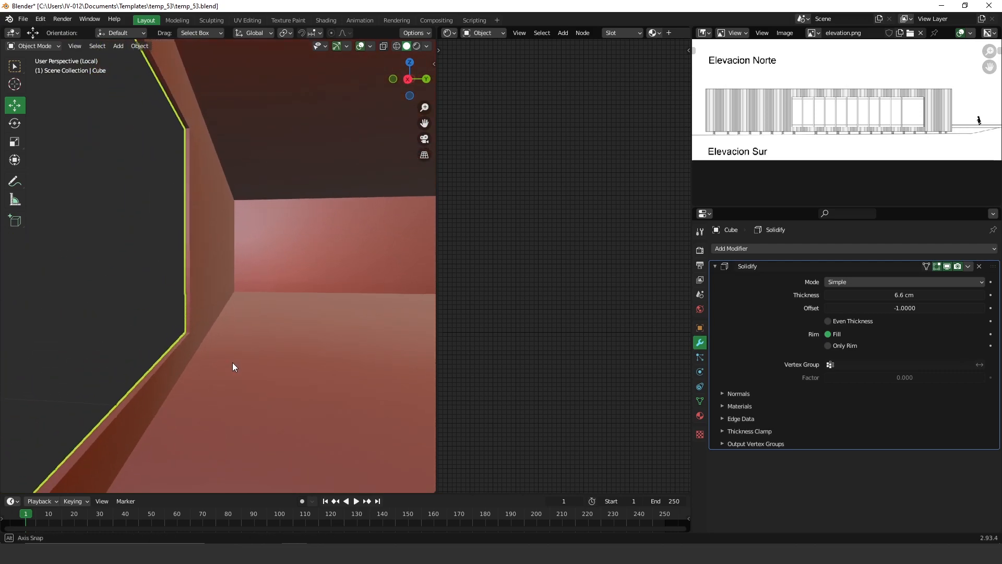
left_click_drag(905, 295, 925, 296)
left_click(847, 322)
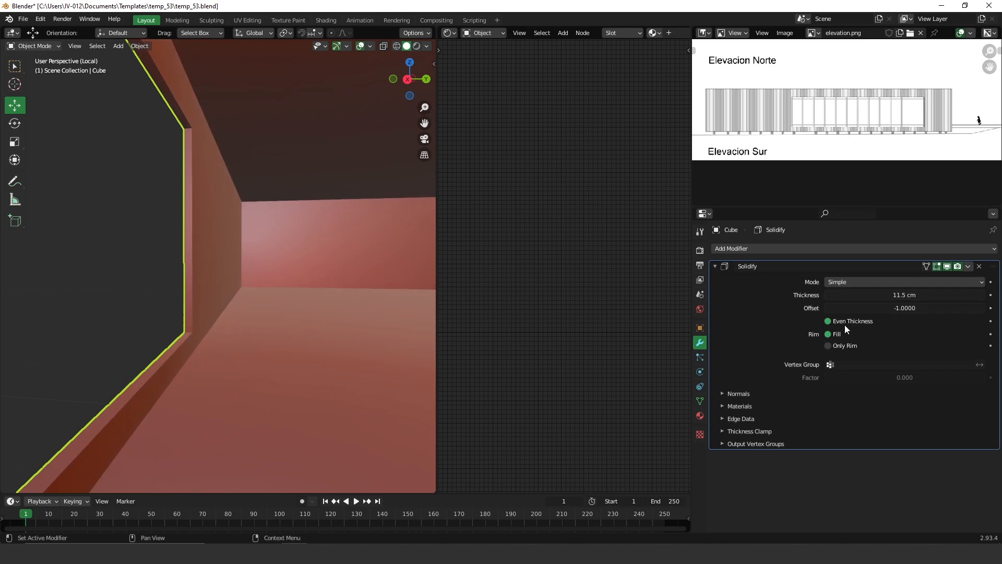
- Inspect the thickened window opening, exit local view, and select the separated floor object
middle_click_drag(240, 296, 262, 302)
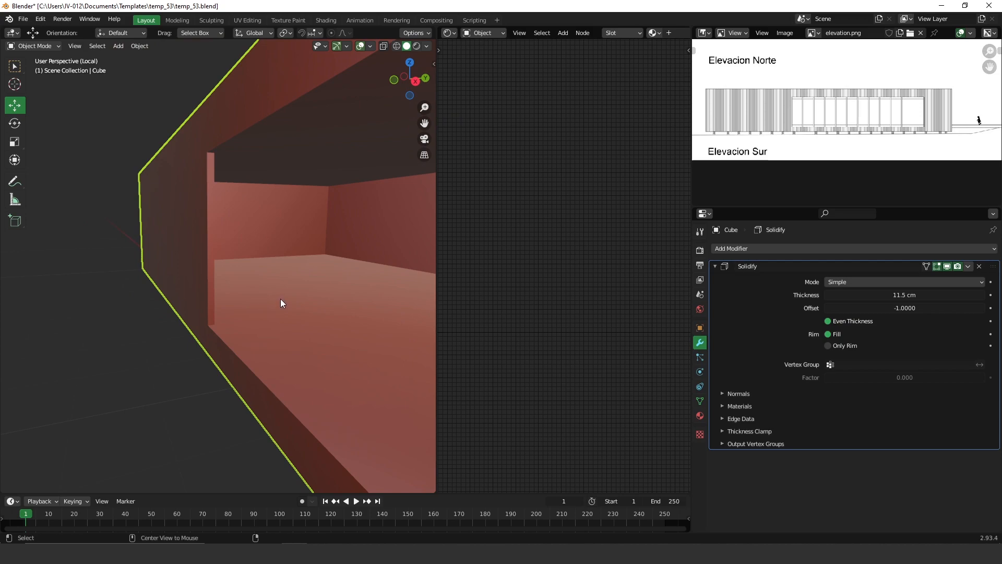
middle_click_drag(275, 302, 281, 309)
left_click(223, 434)
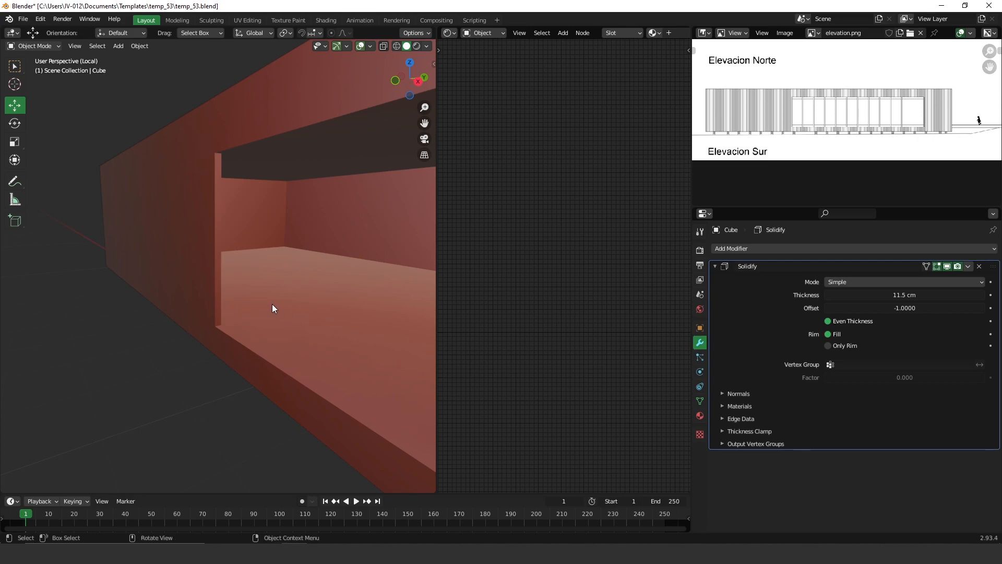
key("KP_Divide")
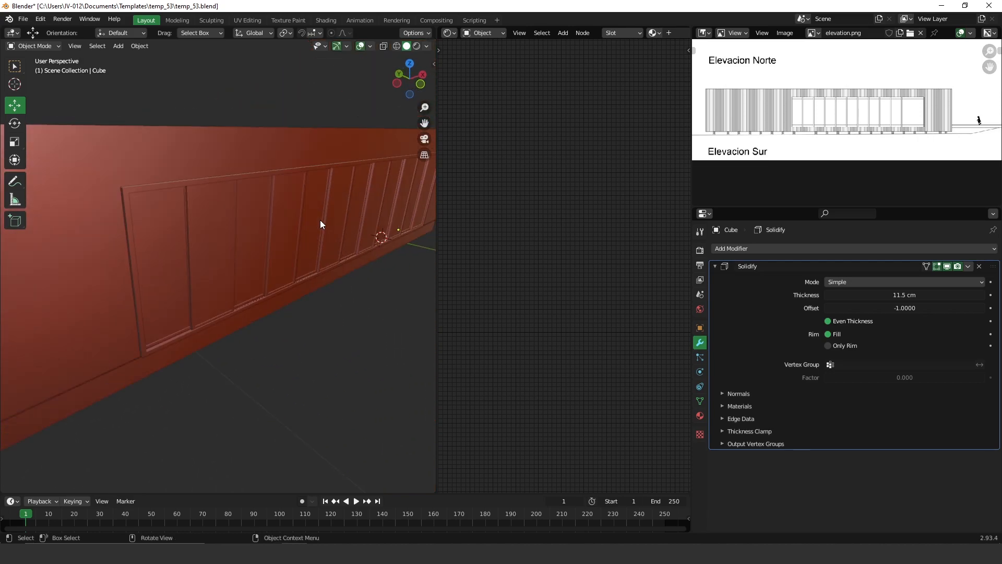
middle_click_drag(190, 360, 259, 440)
scroll(249, 297, "down", 2)
scroll(318, 333, "down", 2)
left_click(231, 312)
middle_click_drag(153, 330, 242, 325, "shift")
left_click(257, 459)
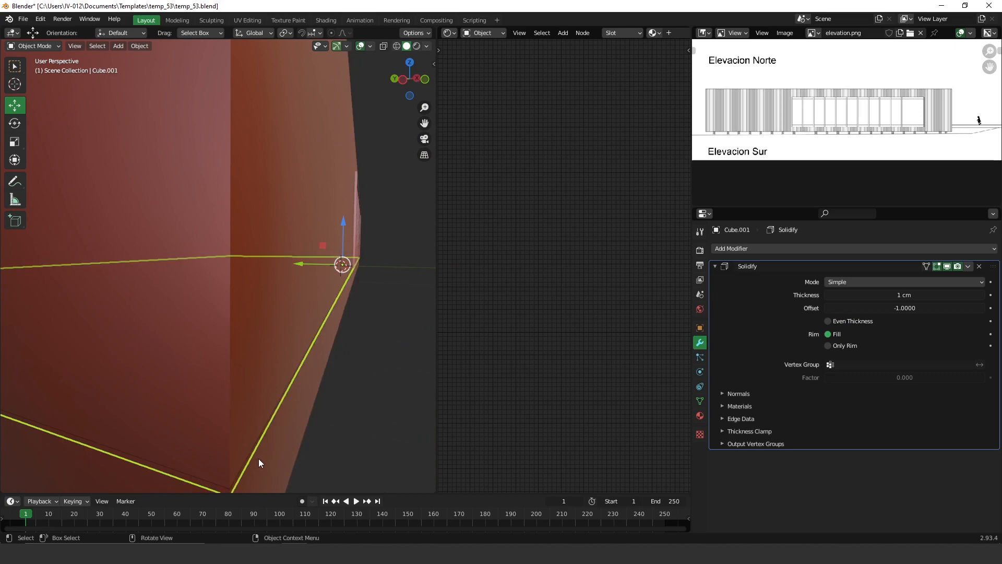
- Set the floor object's origin to its geometry in top view
scroll(261, 296, "down", 2)
key("KP_7")
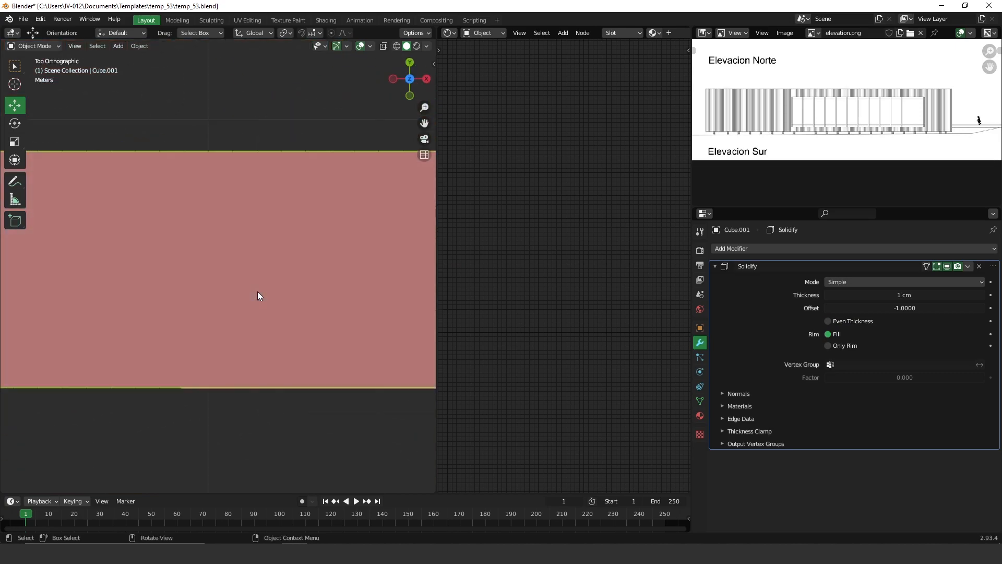
scroll(189, 240, "down", 2)
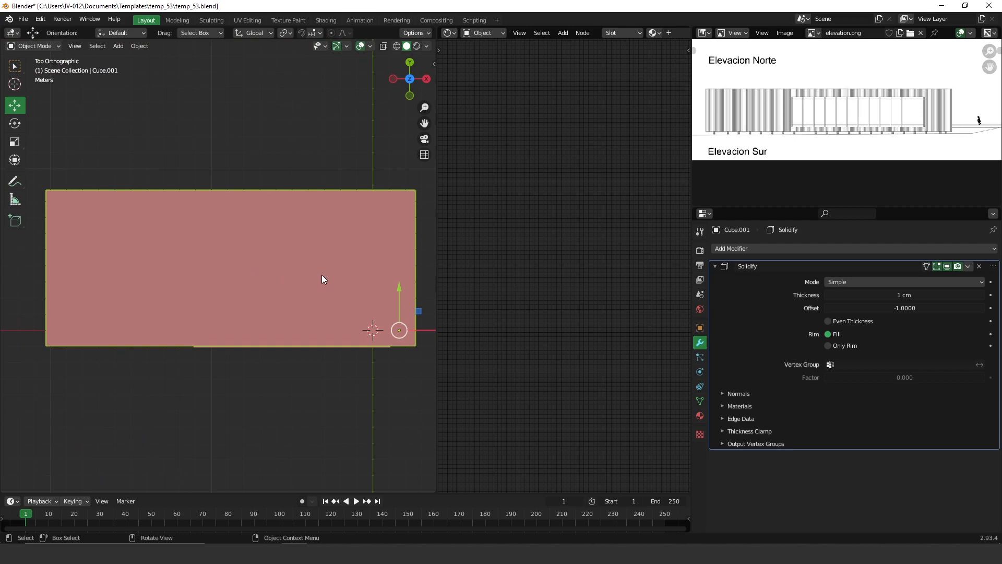
key("shift+x")
left_click(327, 325)
- Scale the floor object down to about 0.986 in wireframe so it fits within the block's walls
scroll(346, 188, "up", 2)
key("shift+z")
middle_click_drag(347, 202, 365, 243, "shift")
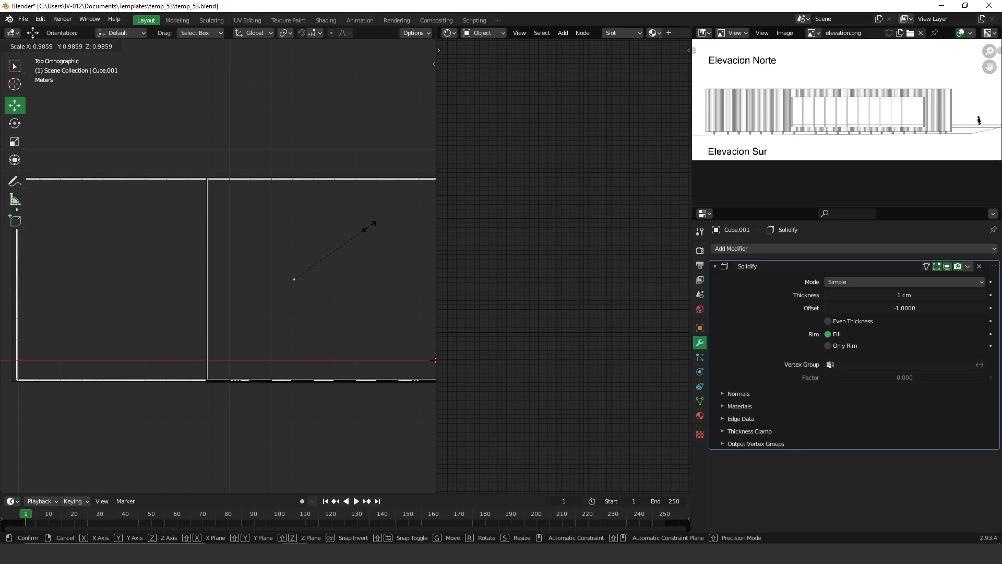
left_click(369, 225)
key("shift+z")
mouse_move(240, 354)
middle_mouse_down()
mouse_move(271, 343)
mouse_move(303, 284)
mouse_move(340, 394)
mouse_move(351, 304)
mouse_move(320, 282)
mouse_move(320, 311)
mouse_move(229, 327)
mouse_move(271, 314)
middle_mouse_up()
left_click(341, 393)
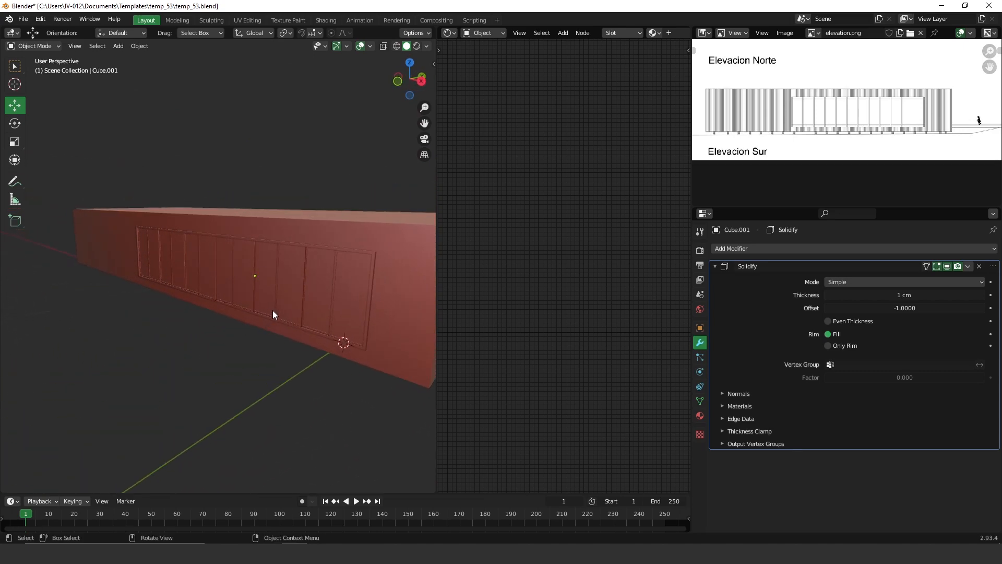
- Switch to the main block in face mode and select its roof faces
middle_click_drag(173, 304, 285, 293)
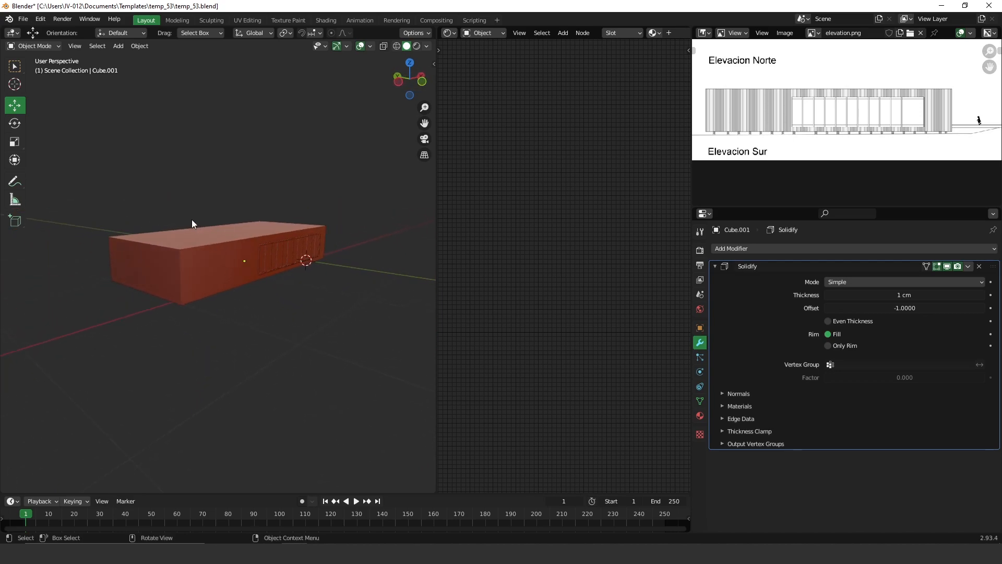
left_click(215, 243)
key("Tab")
left_click(324, 244)
middle_click_drag(294, 254, 300, 277)
left_click(200, 270)
left_click(299, 213, "shift")
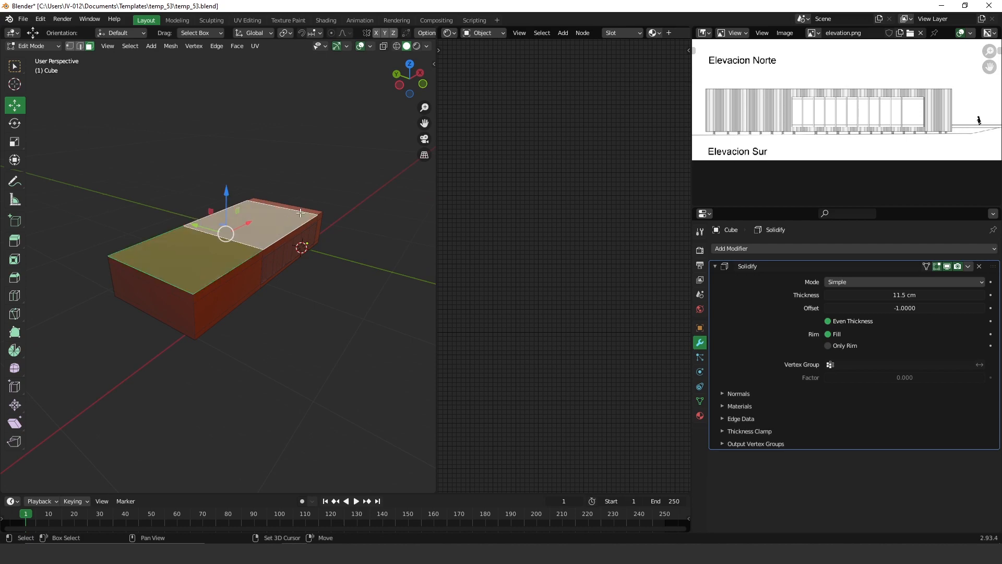
- Try to duplicate the roof faces and raise the copy above the block along Z in front view
key("KP_1")
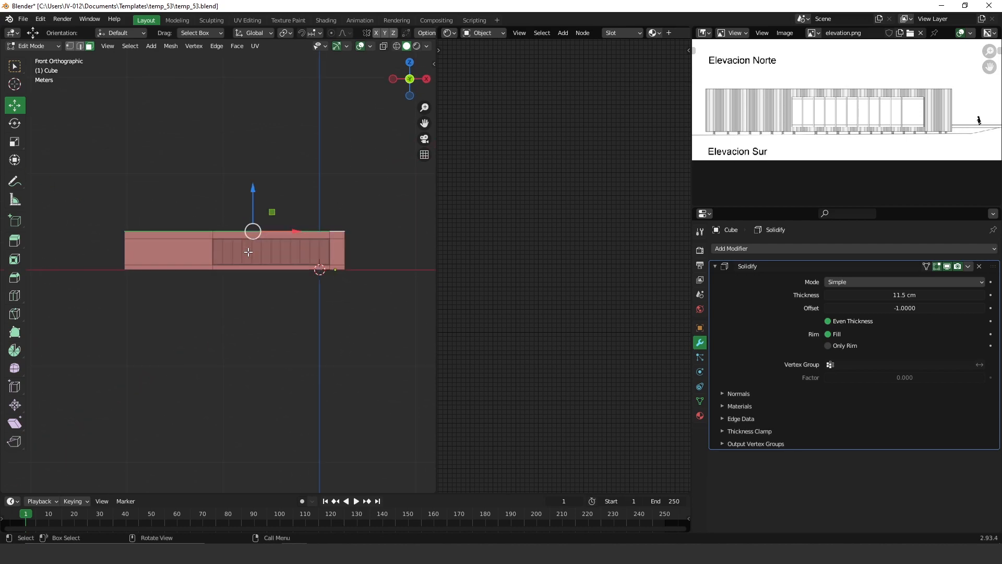
middle_click_drag(198, 223, 271, 136, "ctrl")
middle_click_drag(275, 176, 169, 235, "shift")
scroll(275, 252, "up", 3)
left_click_drag(273, 297, 275, 252)
scroll(286, 340, "down", 3)
middle_click_drag(329, 312, 222, 285)
scroll(230, 383, "down", 3)
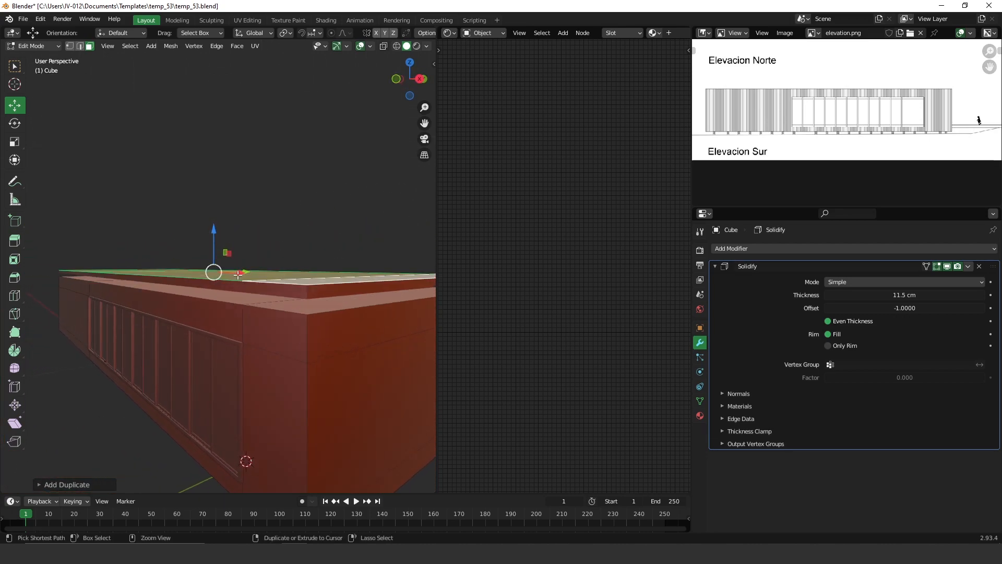
scroll(245, 264, "up", 2)
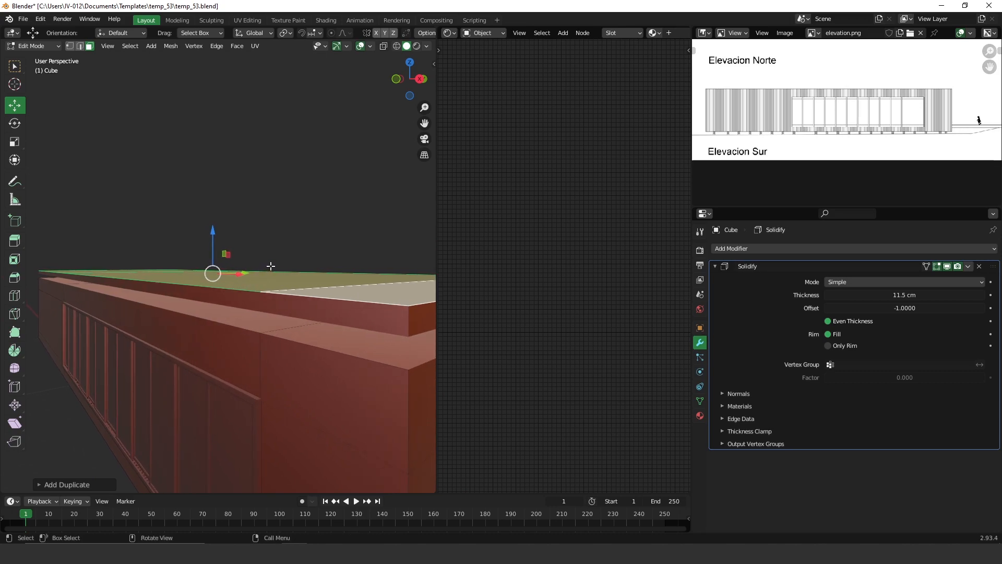
key("ctrl+z")
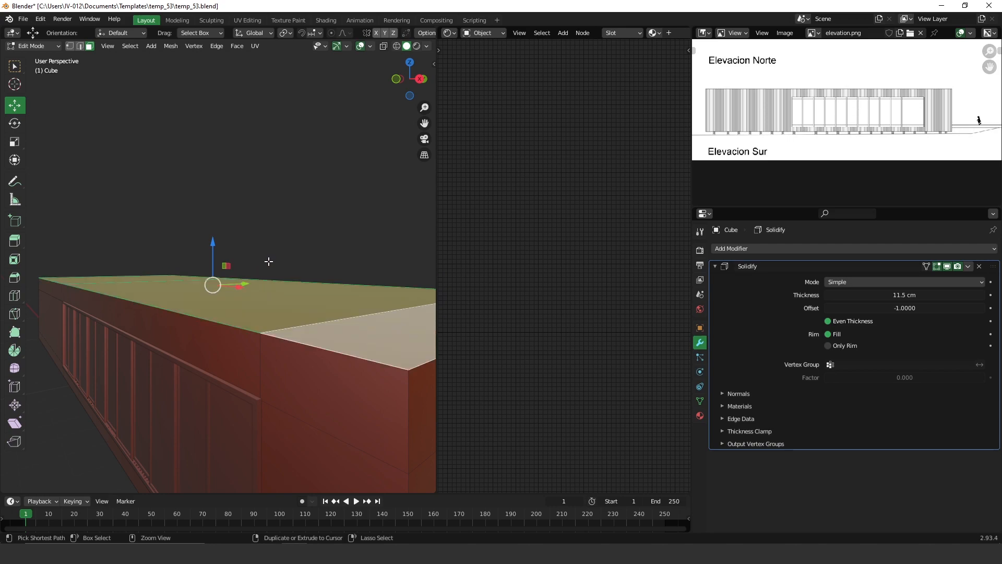
key("ctrl+z")
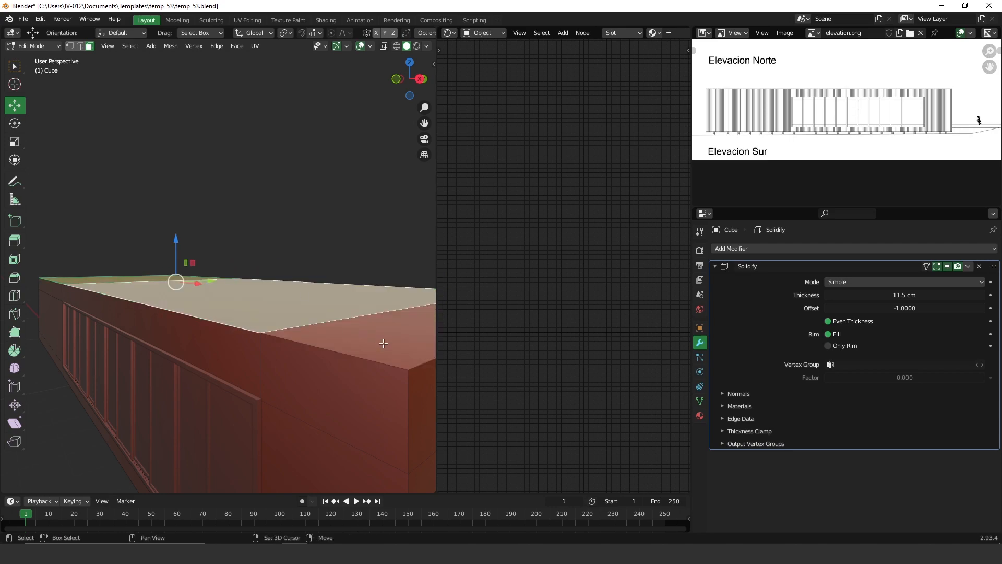
- Apply the main block's Solidify modifier and reselect its roof faces in face mode
key("ctrl+Tab")
left_click(329, 197)
left_click(968, 266)
left_click(929, 283)
key("ctrl+Tab")
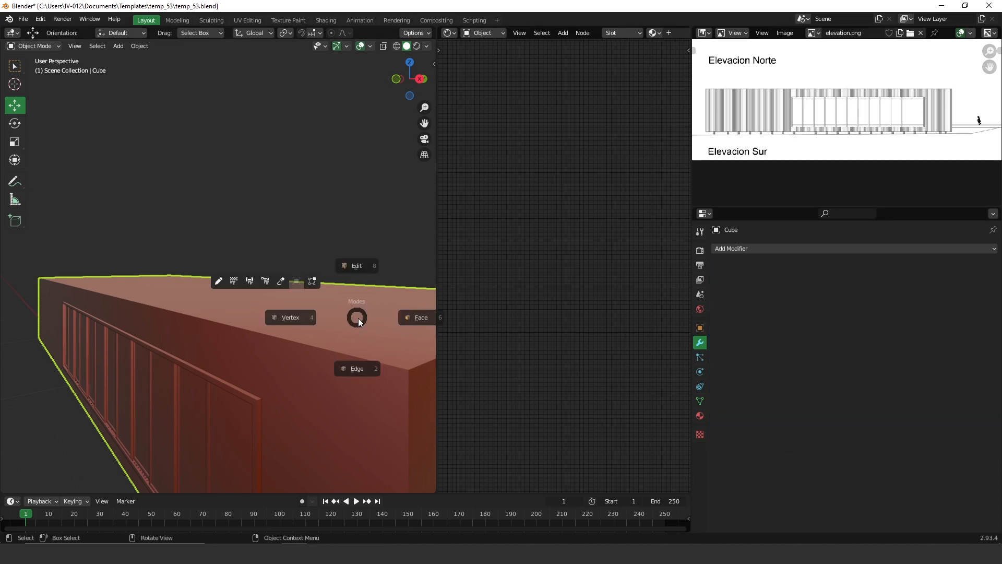
left_click(425, 324)
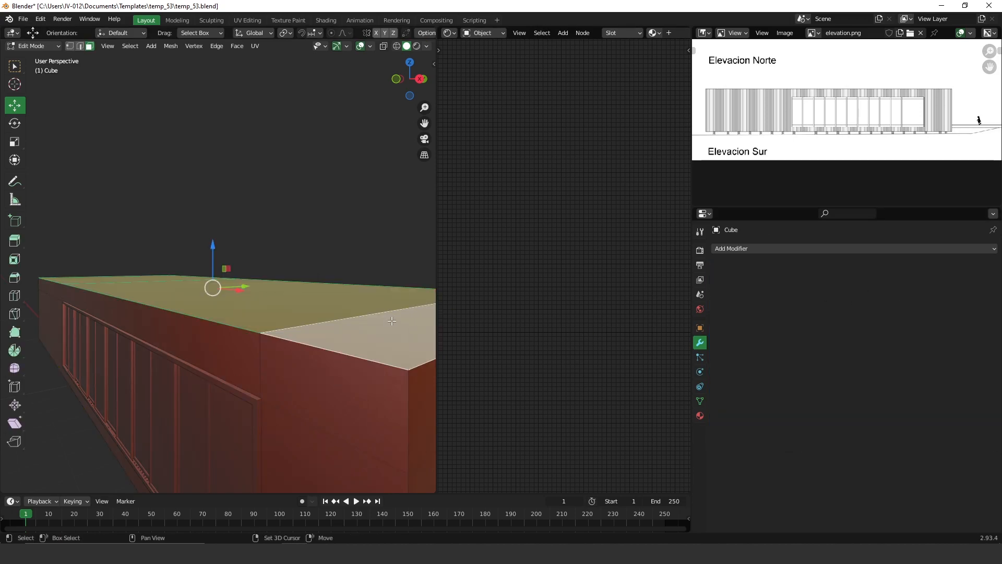
key("e")
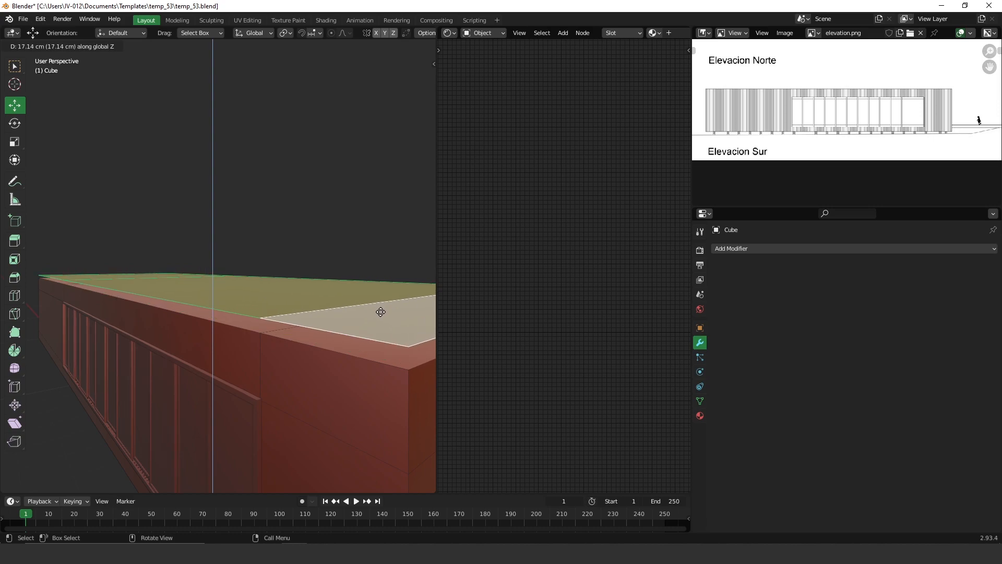
left_click(381, 282)
key("ctrl+z")
key("ctrl+z")
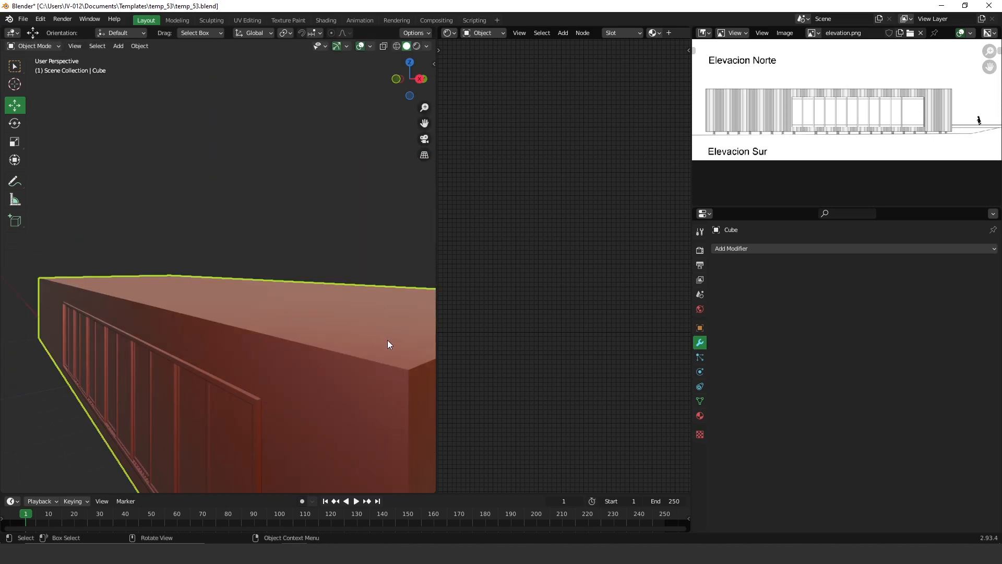
- Duplicate the main block's roof faces in face mode and place the copy slightly above the roof
key("ctrl+Tab")
left_click(440, 345)
mouse_move(287, 311)
middle_mouse_down()
mouse_move(85, 262)
mouse_move(267, 309)
middle_mouse_up()
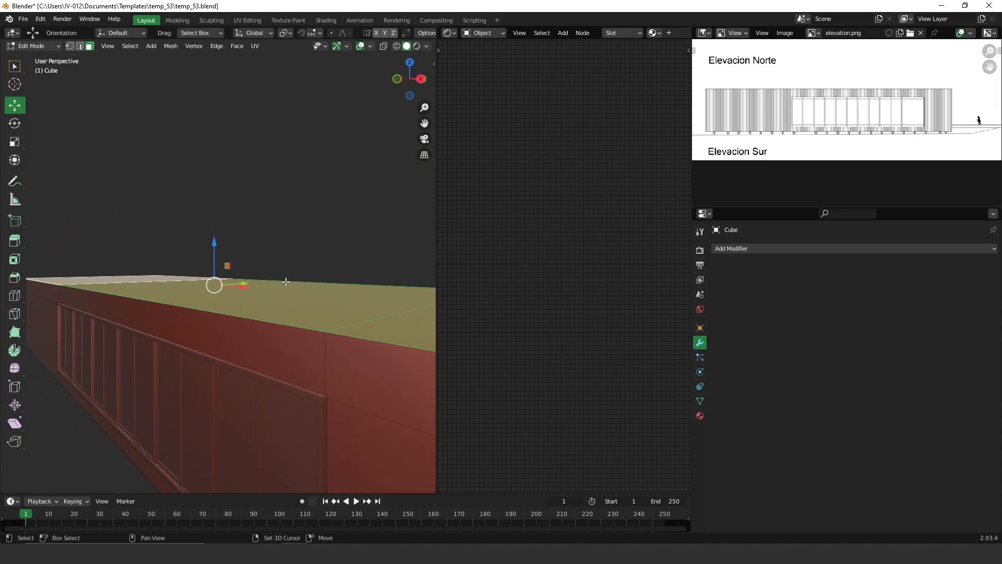
key("shift+d")
left_click(273, 309)
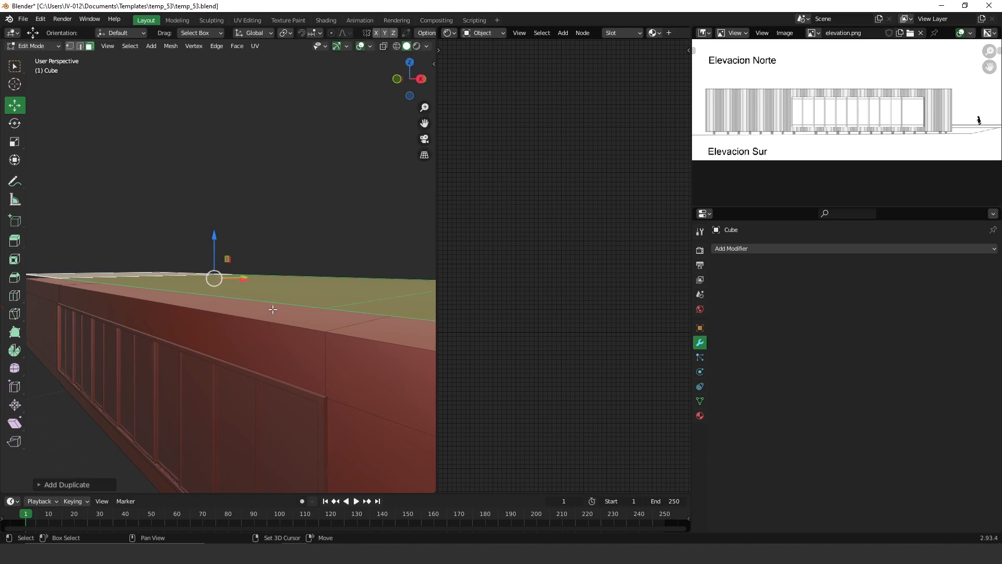
- Separate the copied roof faces into their own object and set its pivot to the bottom in object mode
key("p")
left_click(302, 309)
key("ctrl+Tab")
left_click(309, 200)
left_click(317, 289)
key("shift+s")
left_click(360, 354)
- Add a Solidify modifier to the roof object with a thickness of 5 cm
left_click(806, 249)
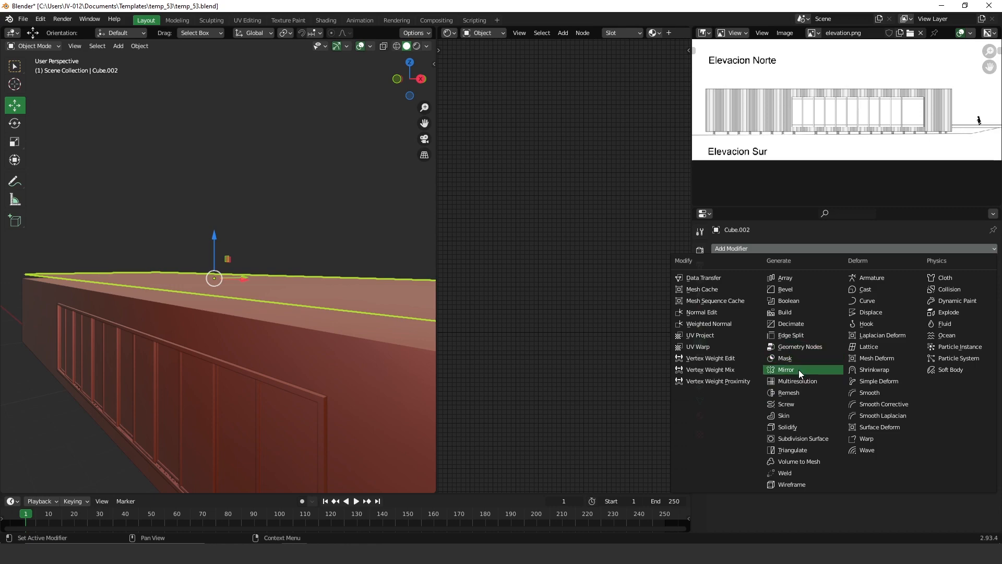
left_click(789, 427)
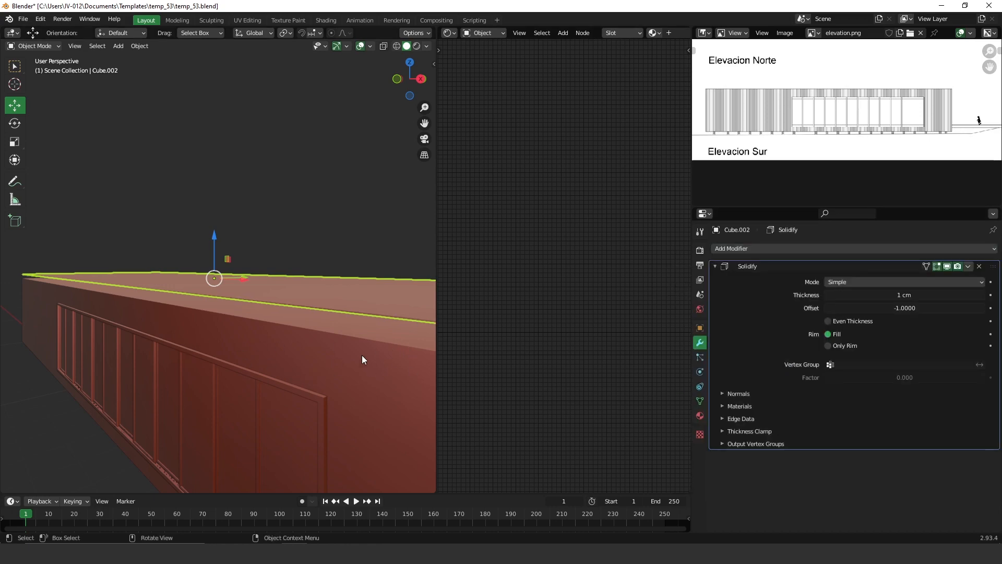
left_click(976, 294)
type("1")
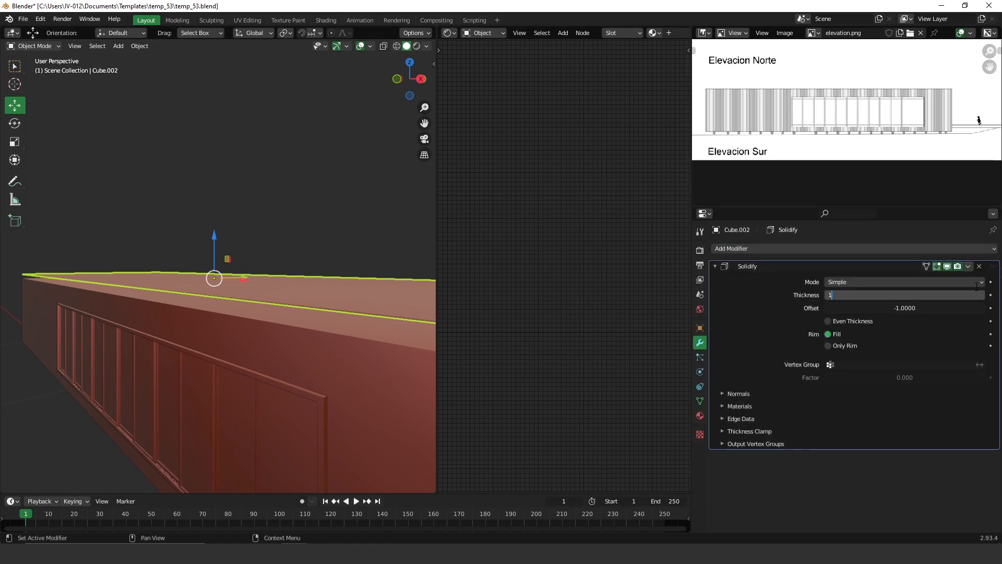
type("0")
key("Return")
left_click(960, 295)
type("5")
key("Return")
- Lower the roof slab along Z in front view down to the top edge of the main block
middle_click_drag(174, 353, 290, 330)
key("KP_1")
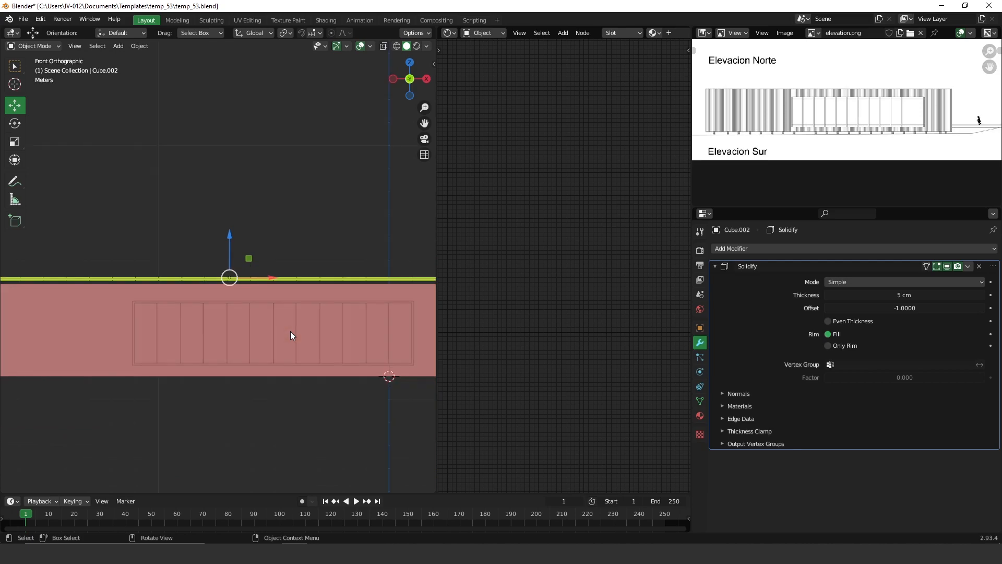
middle_click_drag(261, 293, 161, 309, "shift")
scroll(307, 208, "up", 4)
scroll(308, 220, "up", 1)
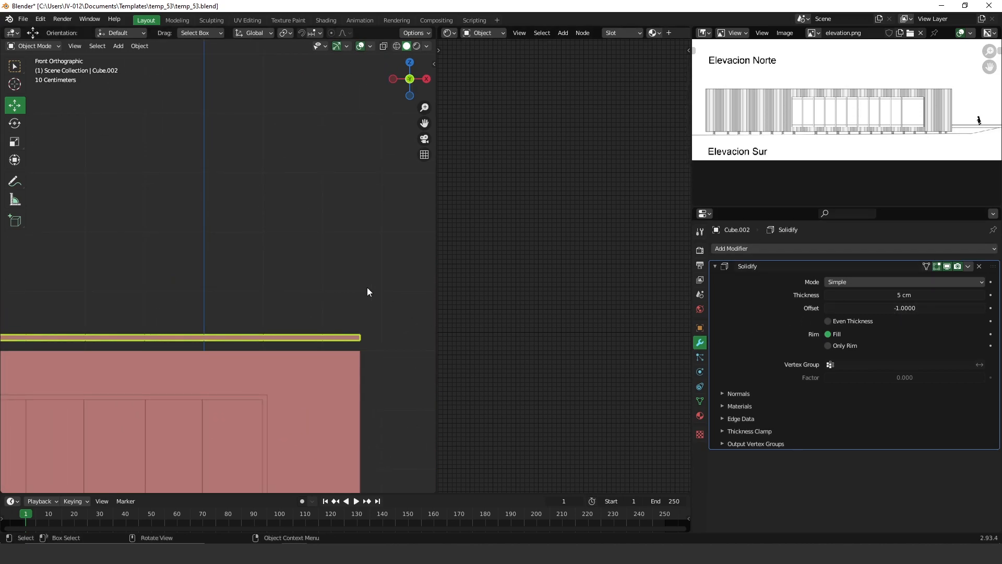
scroll(378, 290, "down", 1)
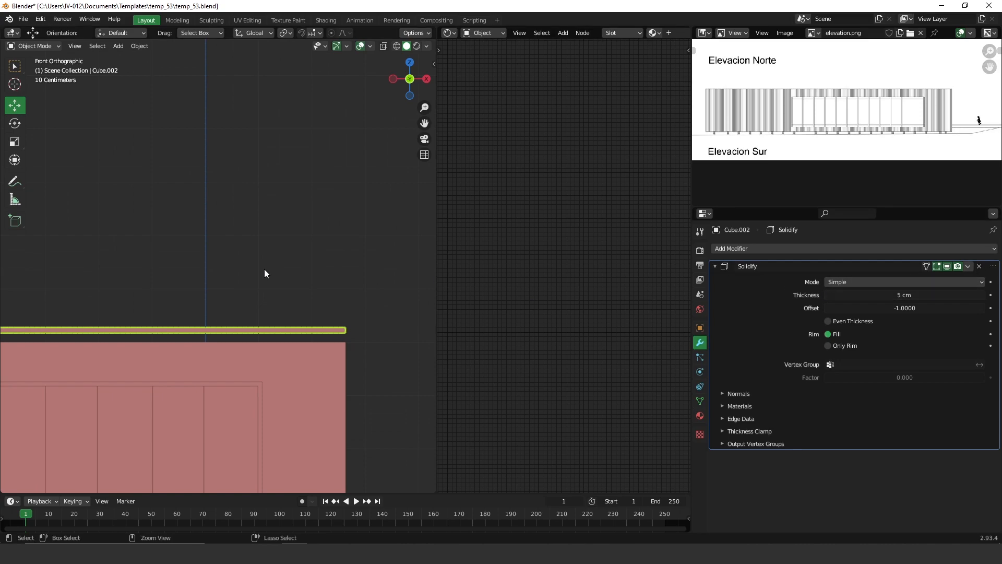
scroll(302, 276, "down", 2)
middle_click_drag(90, 333, 244, 327, "shift")
middle_click_drag(240, 289, 267, 301, "ctrl")
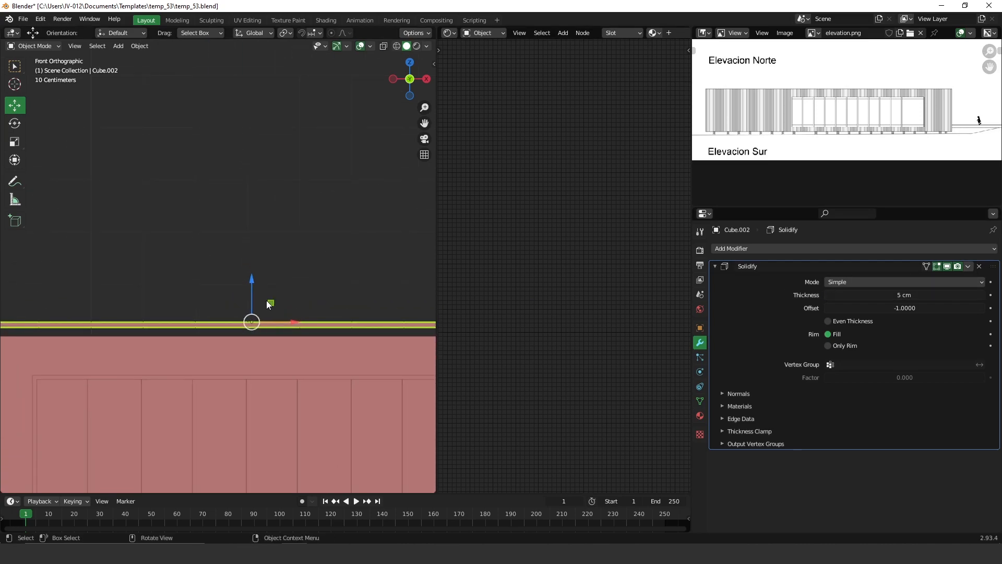
key("g")
key("z")
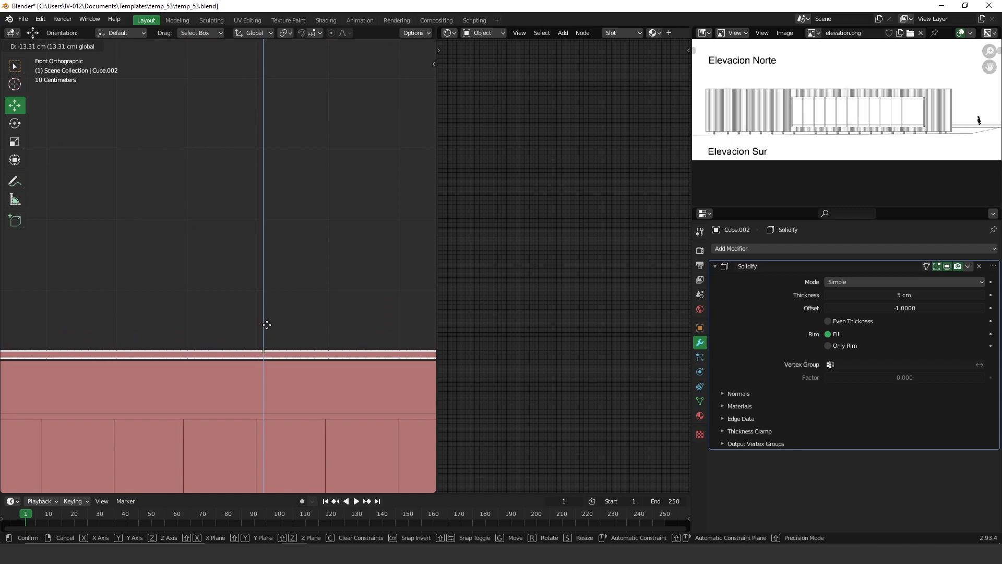
left_click(265, 330)
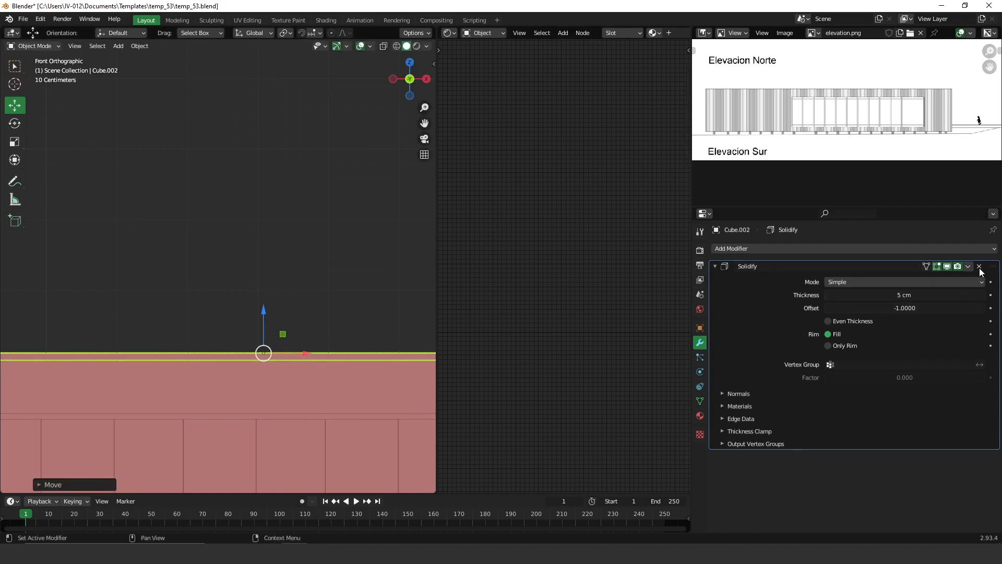
- Fine-tune the roof slab's height at close range so its underside rests on the block's top
scroll(251, 358, "up", 2)
middle_click_drag(277, 339, 271, 312, "shift")
scroll(290, 349, "up", 3)
middle_click_drag(293, 351, 258, 270, "shift")
left_click_drag(280, 315, 281, 317)
middle_click_drag(288, 282, 226, 470, "ctrl")
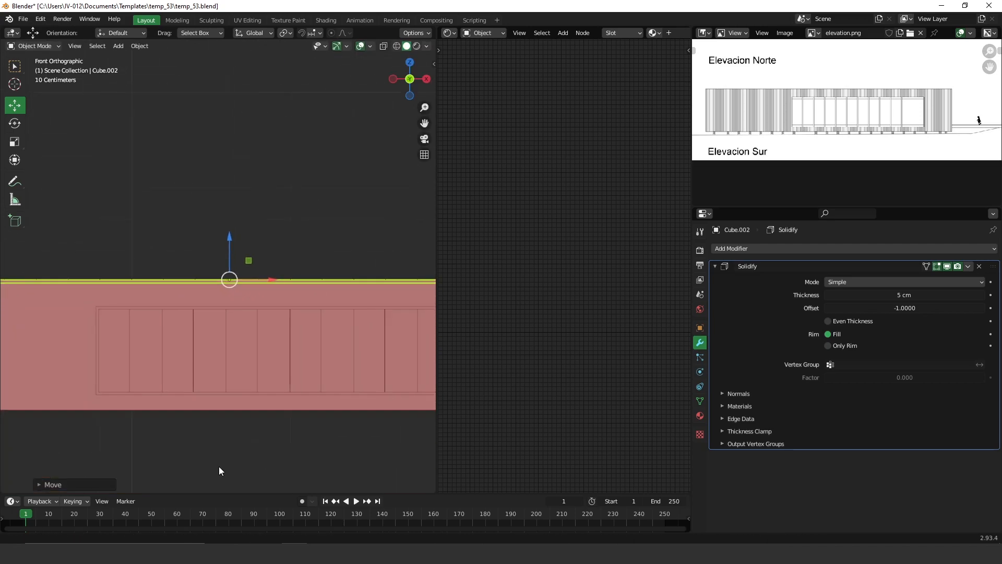
- Apply the roof slab's Solidify modifier and all of its transforms
middle_click_drag(291, 271, 306, 412)
left_click(375, 350)
left_click(968, 266)
left_click(935, 280)
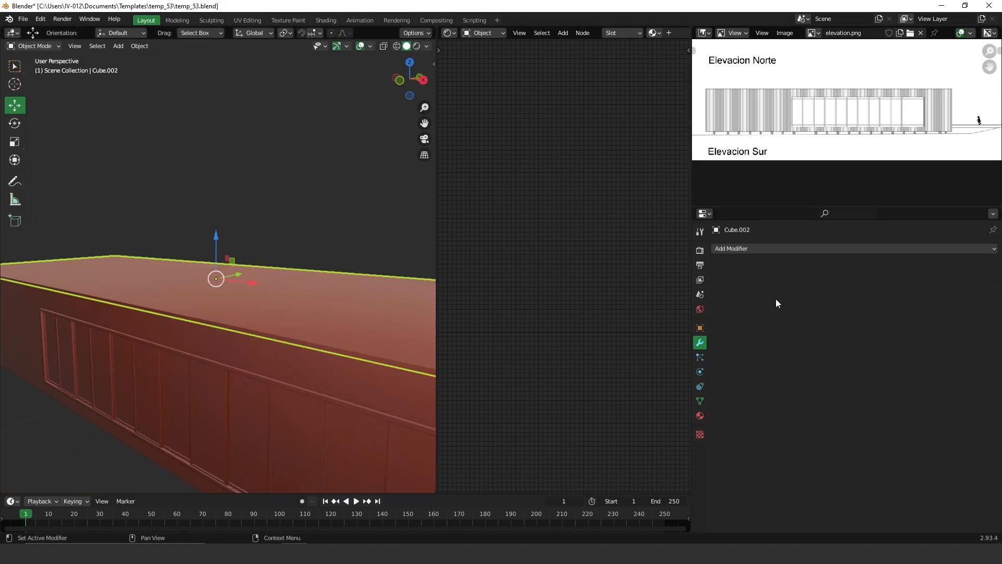
key("ctrl+a")
left_click(302, 310)
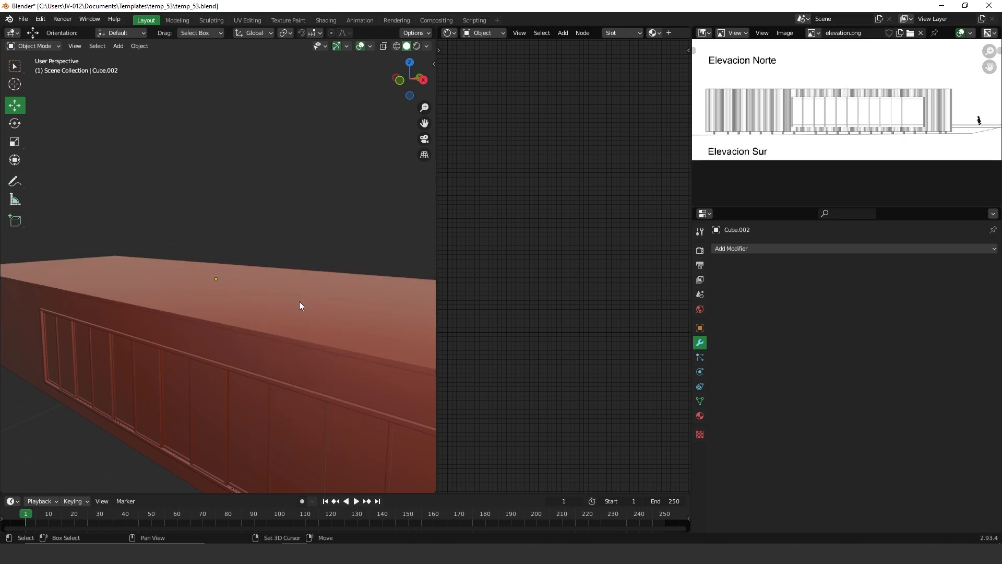
key("ctrl+a")
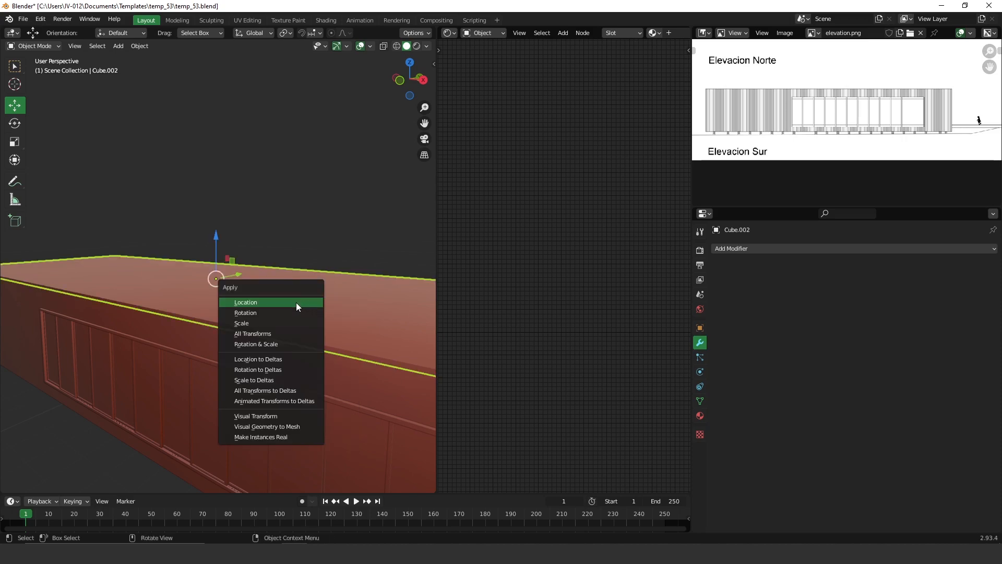
left_click(270, 334)
key("ctrl+a")
left_click(353, 320)
- Reselect the roof slab and move its pivot to the bottom of the mesh
left_click(316, 233)
key("shift+s")
left_click(309, 369)
key("shift+s")
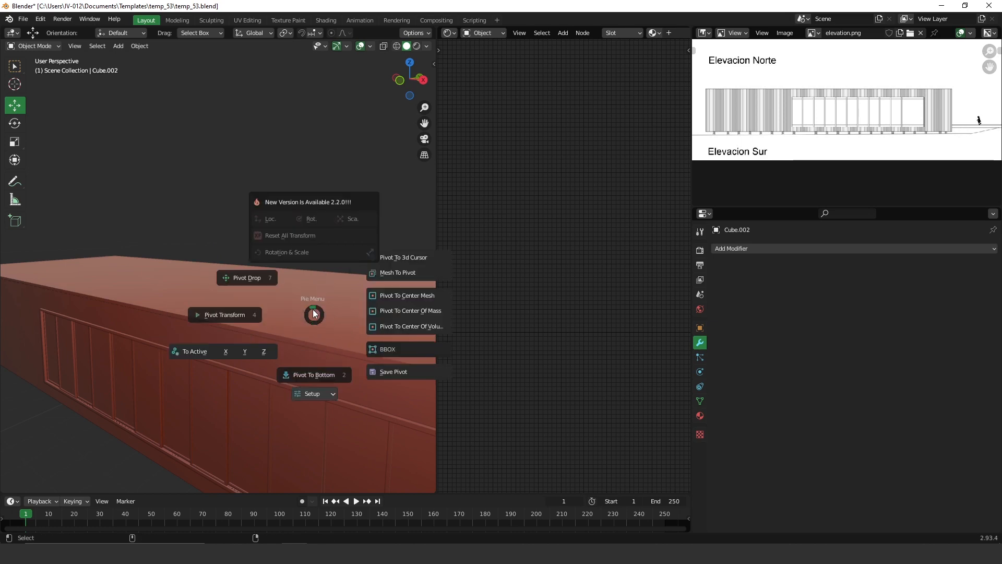
left_click(312, 329)
left_click(312, 346)
key("shift+s")
left_click(313, 406)
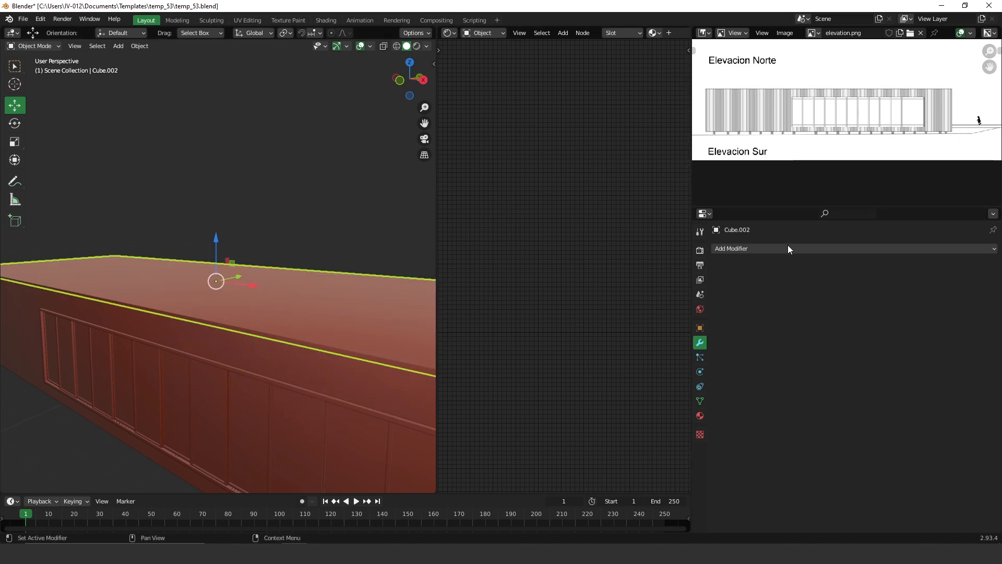
- Add a Bevel modifier to the roof slab with an amount of 0.5 cm and 4 segments
left_click(762, 249)
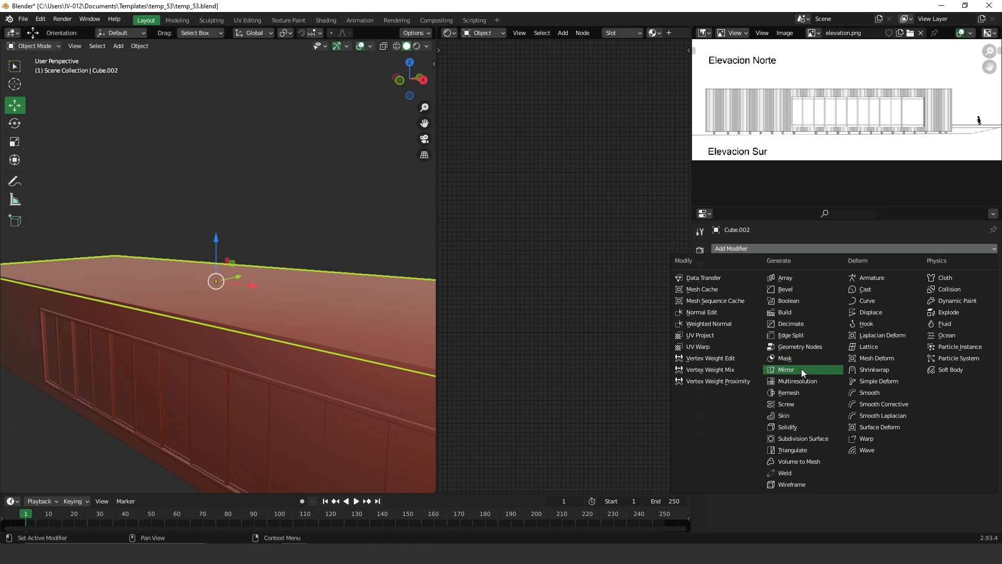
left_click(791, 291)
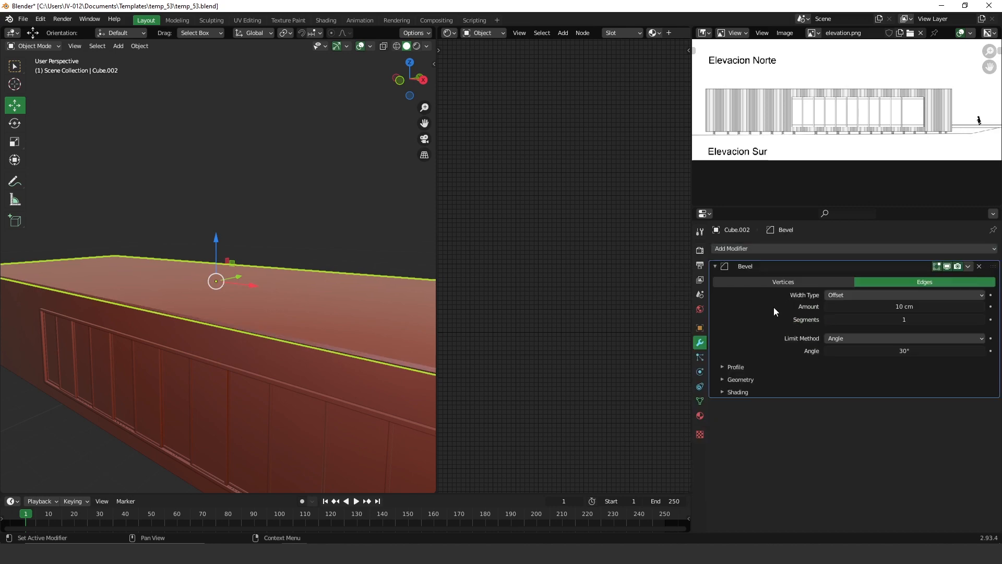
middle_click_drag(326, 361, 270, 316, "shift")
scroll(282, 352, "up", 2)
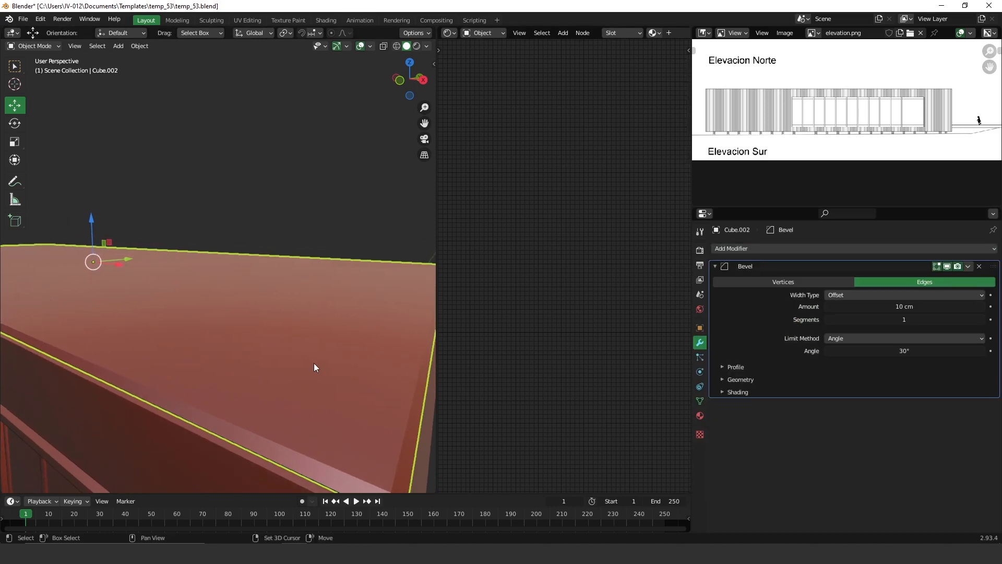
middle_click_drag(313, 363, 308, 324, "shift")
left_click_drag(890, 307, 1000, 313)
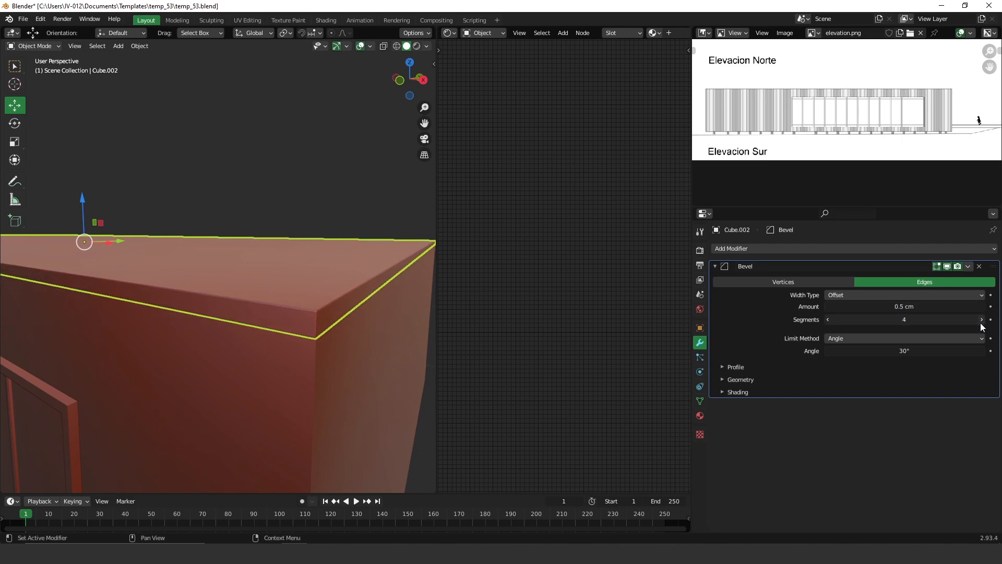
left_click(271, 236)
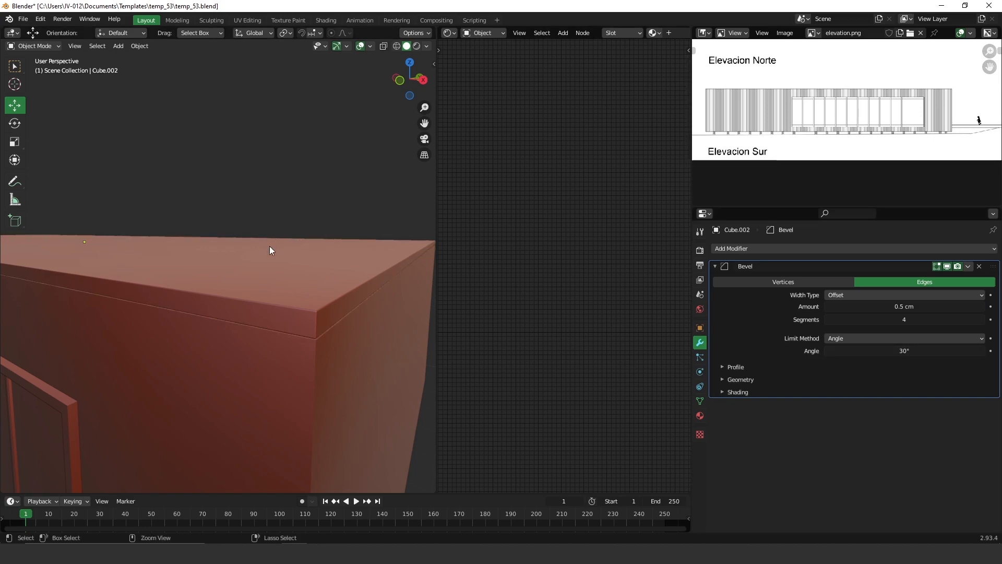
scroll(271, 238, "down", 5)
middle_click_drag(224, 291, 293, 265)
left_click(304, 253)
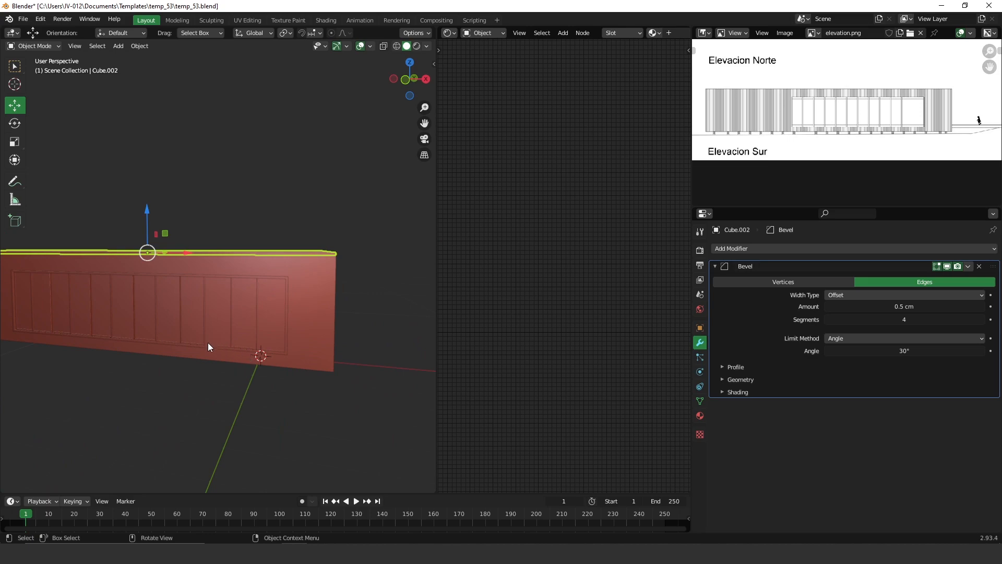
- Add a new cube mesh to the scene in top view
middle_click_drag(184, 339, 371, 331, "shift")
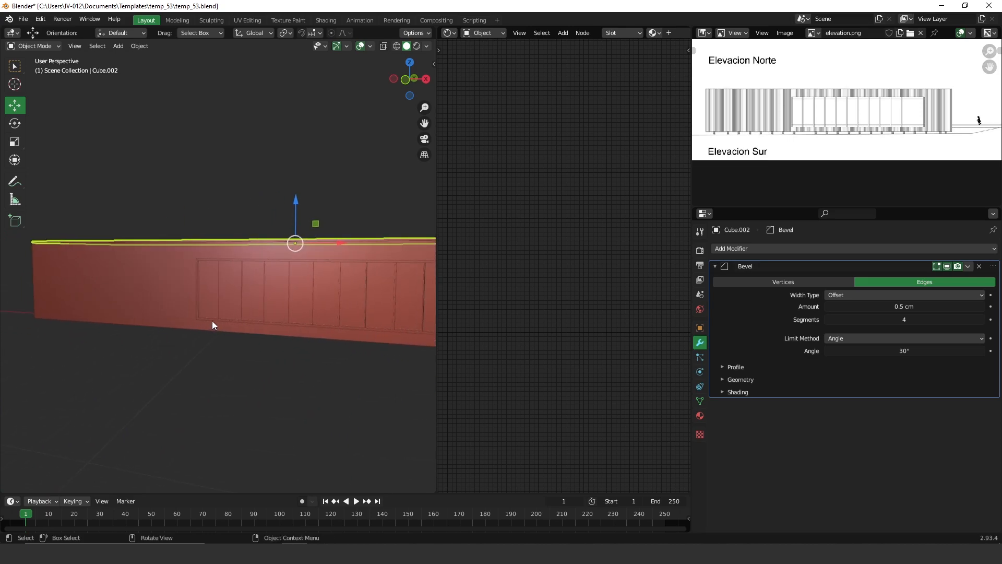
key("KP_7")
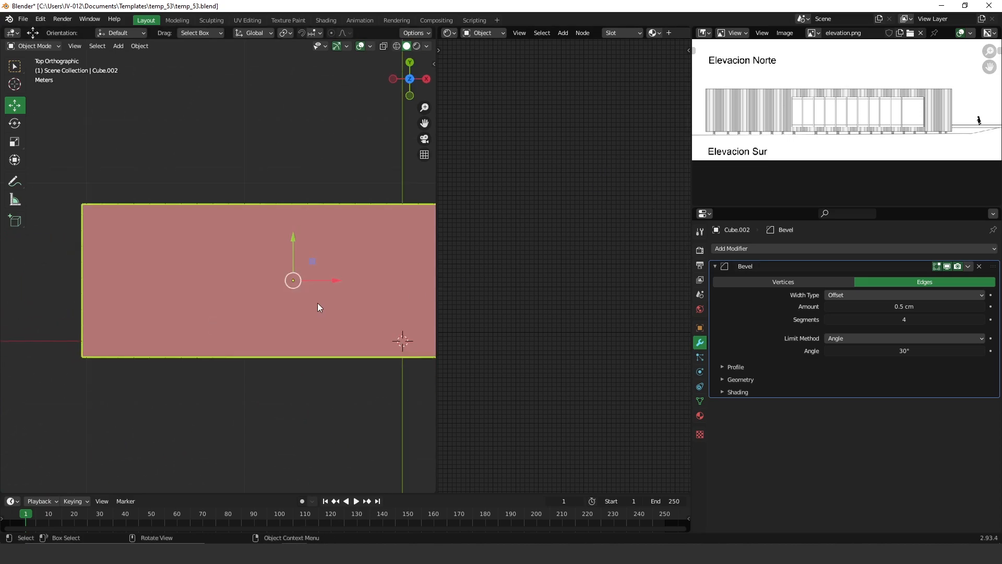
middle_click_drag(121, 302, 178, 279, "shift")
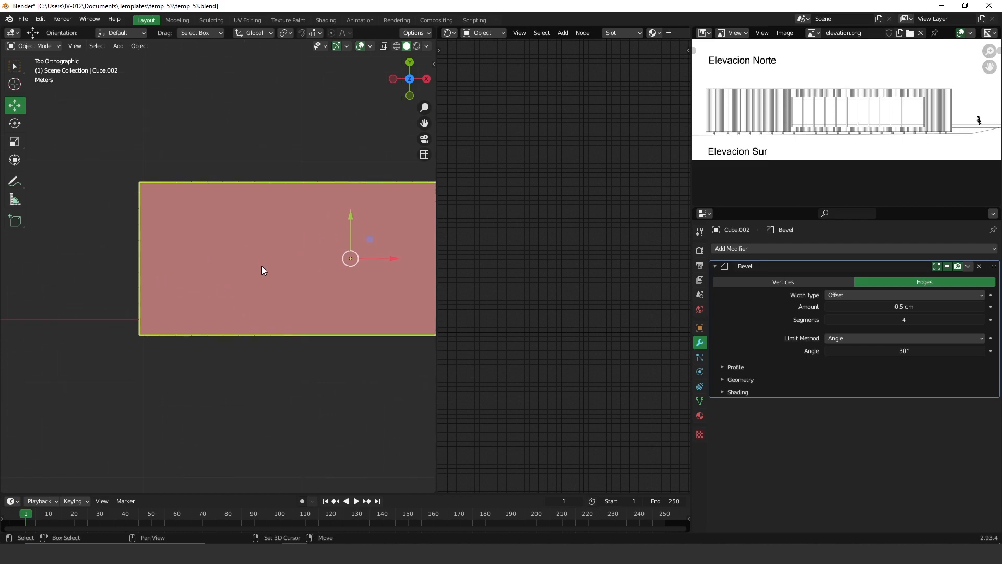
key("shift+a")
mouse_move(260, 279)
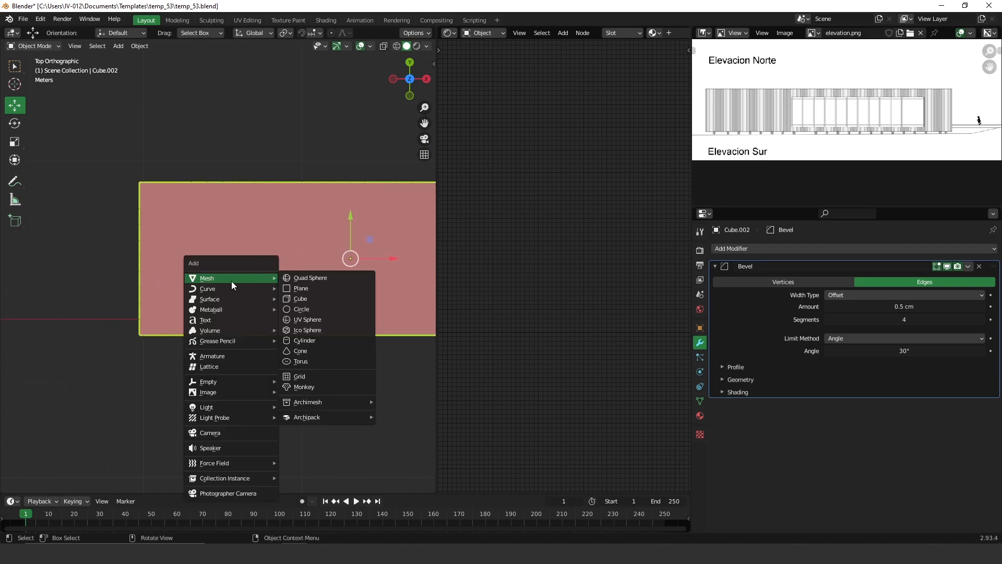
left_click(307, 299)
- Move the new cube about 149 cm along X in front view, near the lower corner of the main block
middle_click_drag(352, 301, 326, 264)
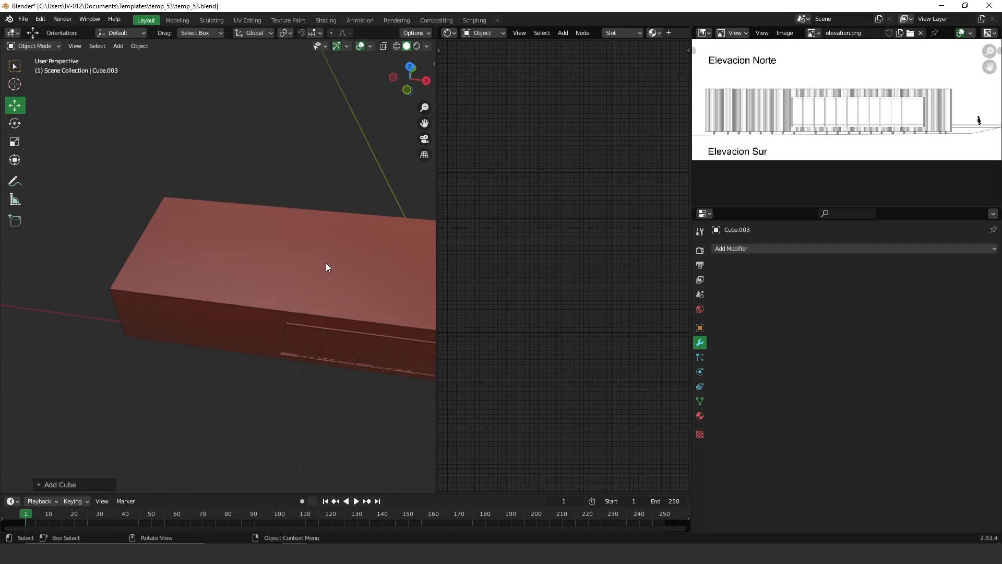
key("KP_1")
middle_click_drag(152, 287, 156, 337, "ctrl")
middle_click_drag(275, 280, 146, 259, "shift")
left_click_drag(291, 276, 308, 276)
scroll(249, 272, "up", 5)
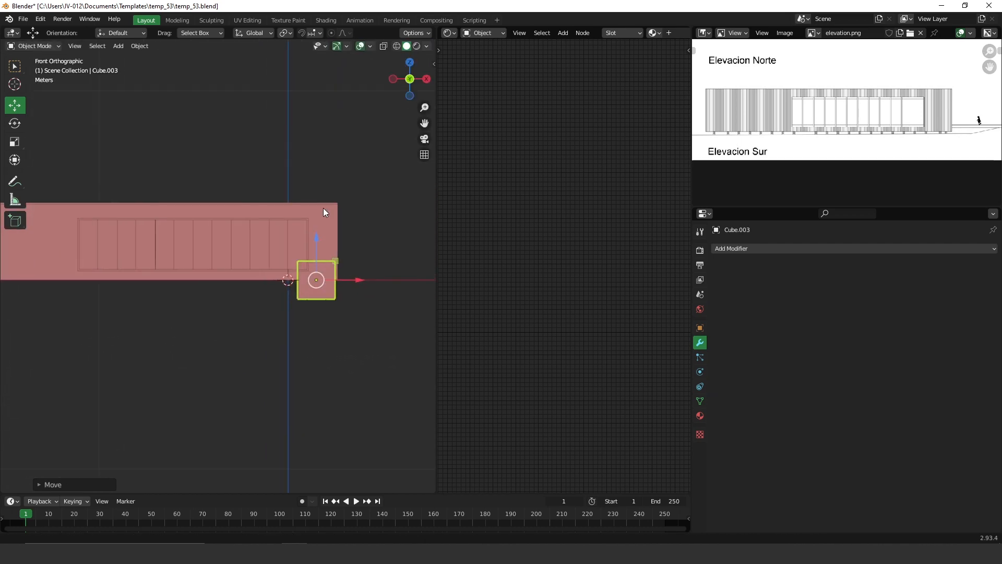
middle_click_drag(242, 259, 175, 229, "shift")
middle_click_drag(176, 229, 316, 197, "ctrl")
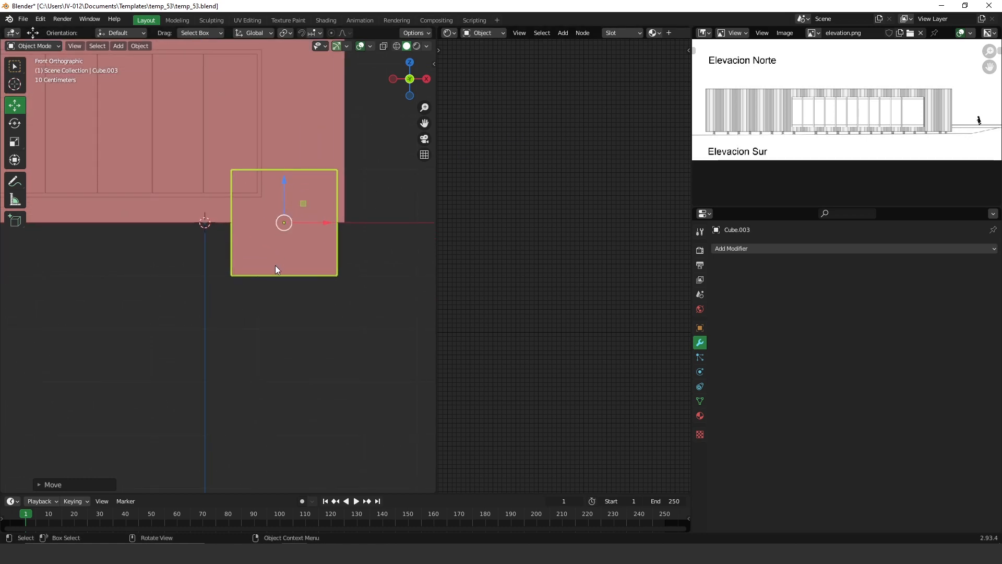
- Set the new cube's dimensions to 50 cm in X, Y and Z
key("Tab")
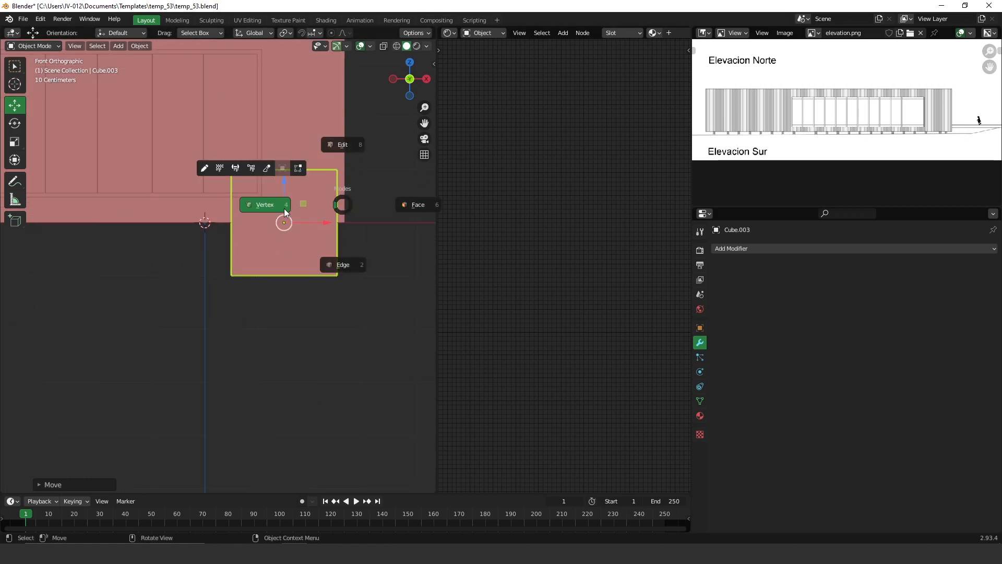
key("Escape")
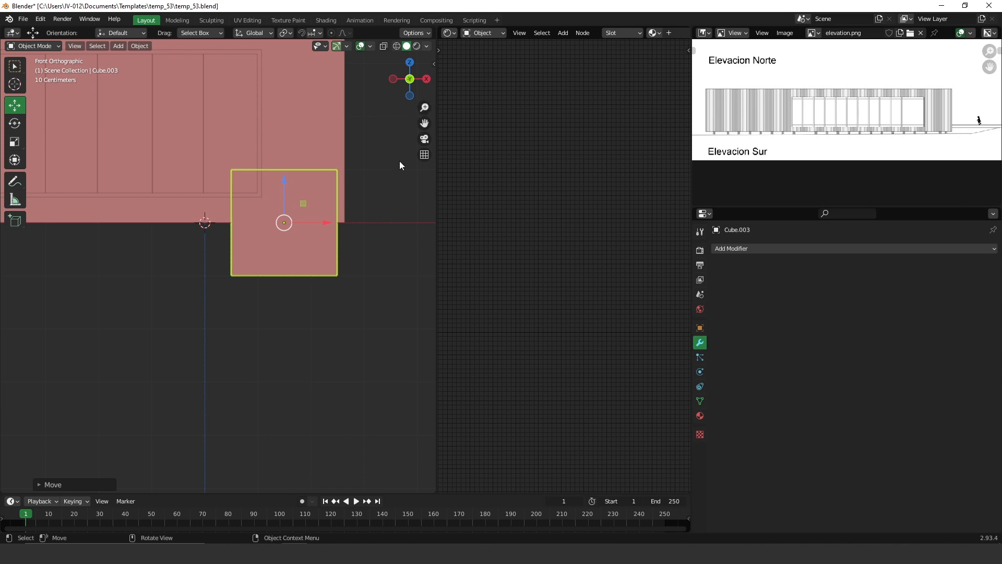
key("n")
left_click(431, 73)
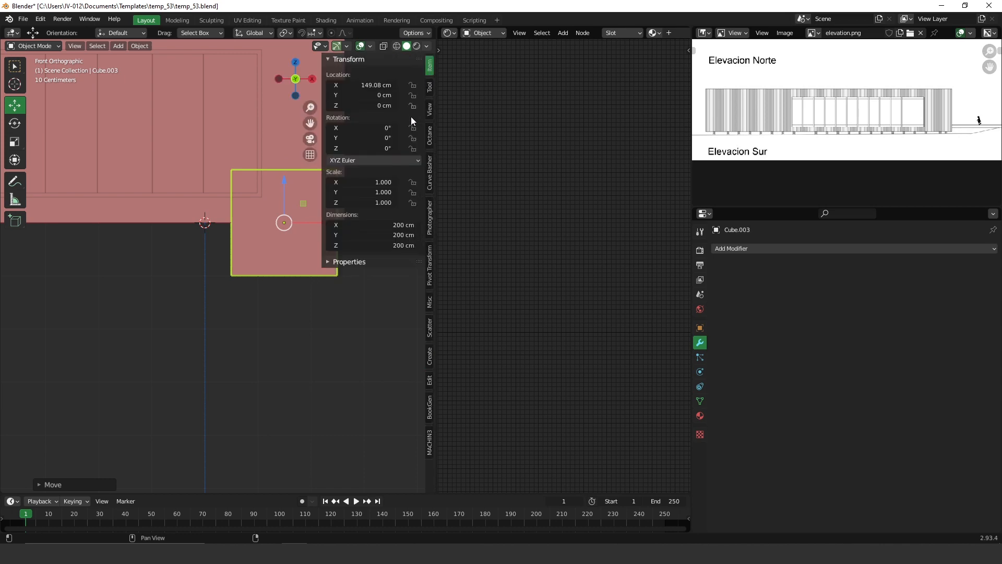
left_click(401, 229)
type("50")
key("Tab")
type("50")
key("Tab")
type("50")
key("Return")
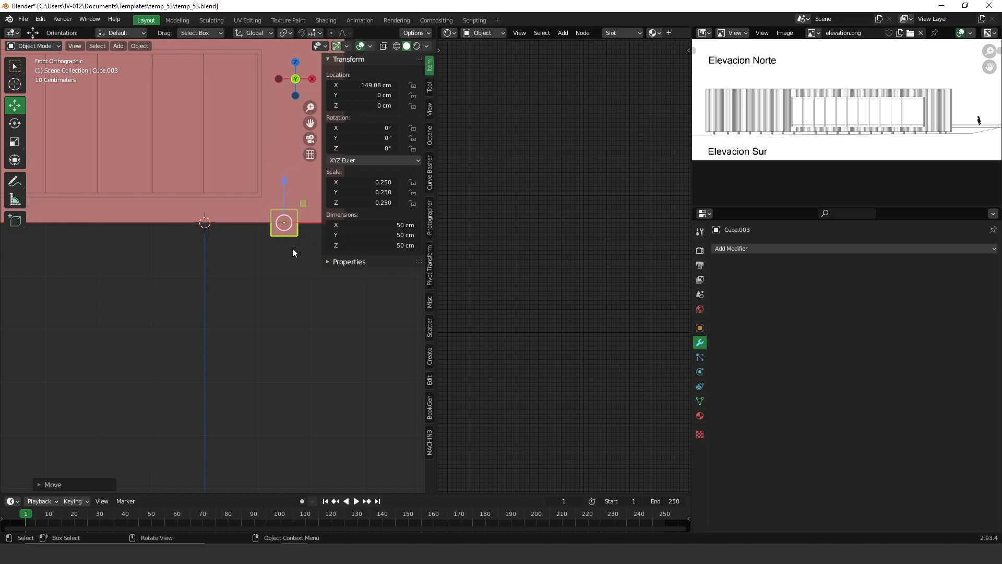
- Turn the cube into a slim post with dimensions of 20 cm in X and Y and 100 cm in Z
left_click_drag(365, 248, 392, 246)
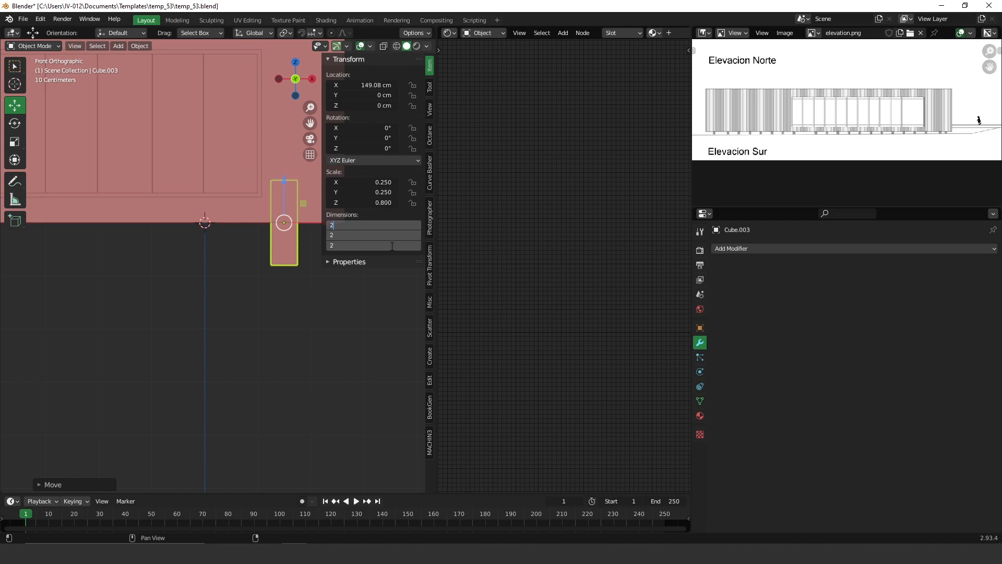
type("20")
key("Return")
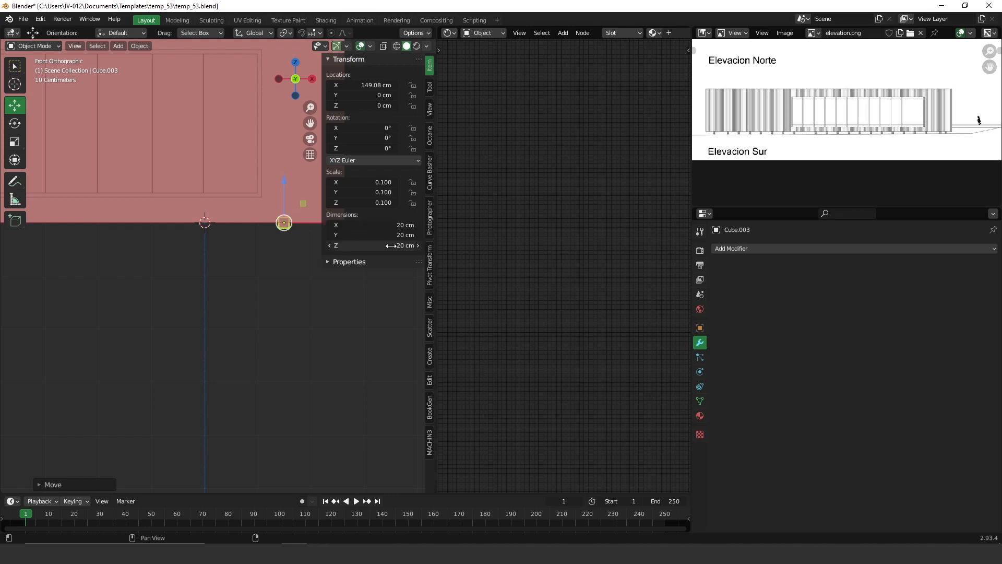
left_click_drag(387, 245, 435, 243)
left_click(402, 246)
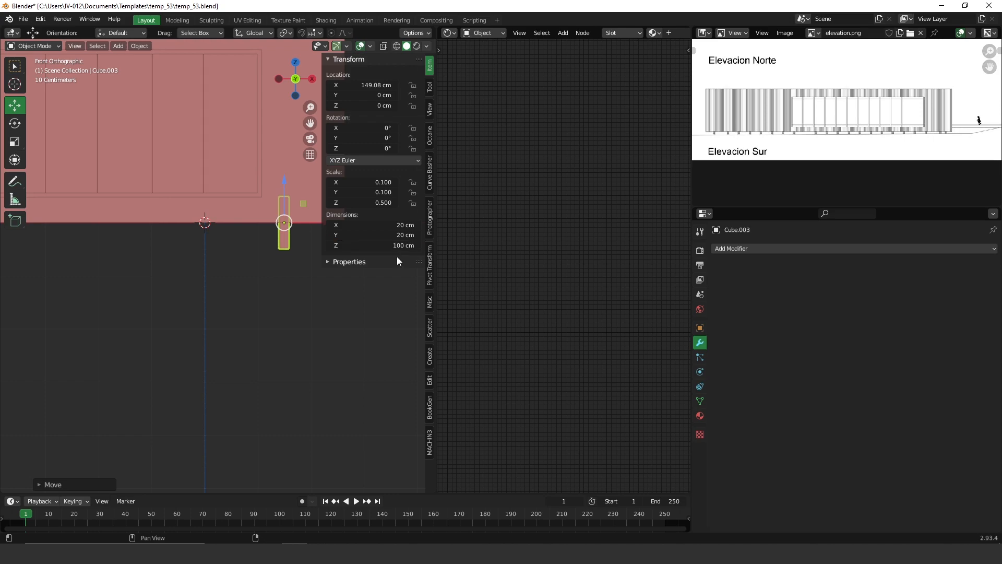
left_click(325, 306)
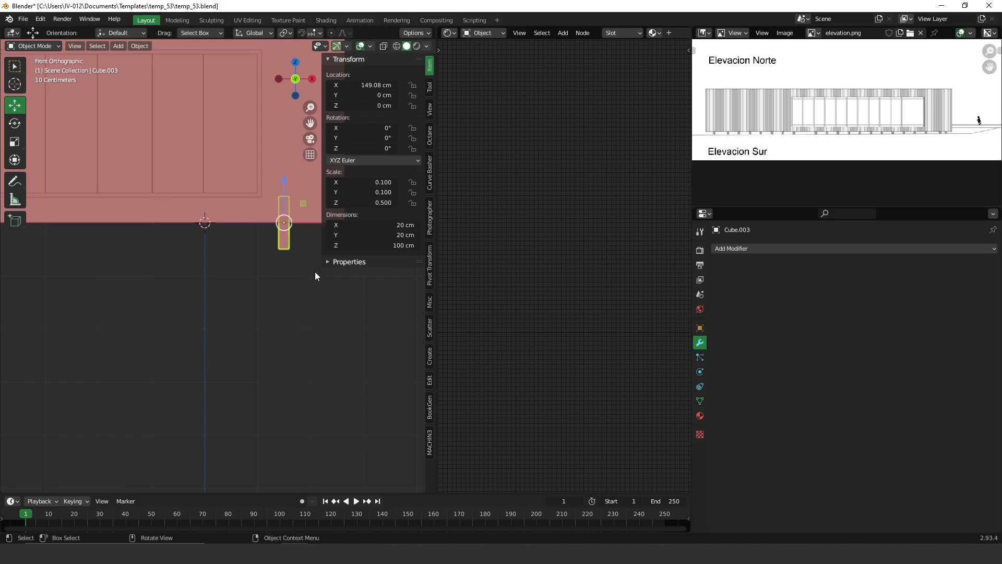
key("n")
- Shift the post along X near the main block's lower corner and move its pivot to the bottom of the mesh
left_click_drag(311, 224, 356, 226)
middle_click_drag(365, 194, 371, 151, "ctrl")
middle_click_drag(330, 183, 206, 214, "shift")
key("ctrl+a")
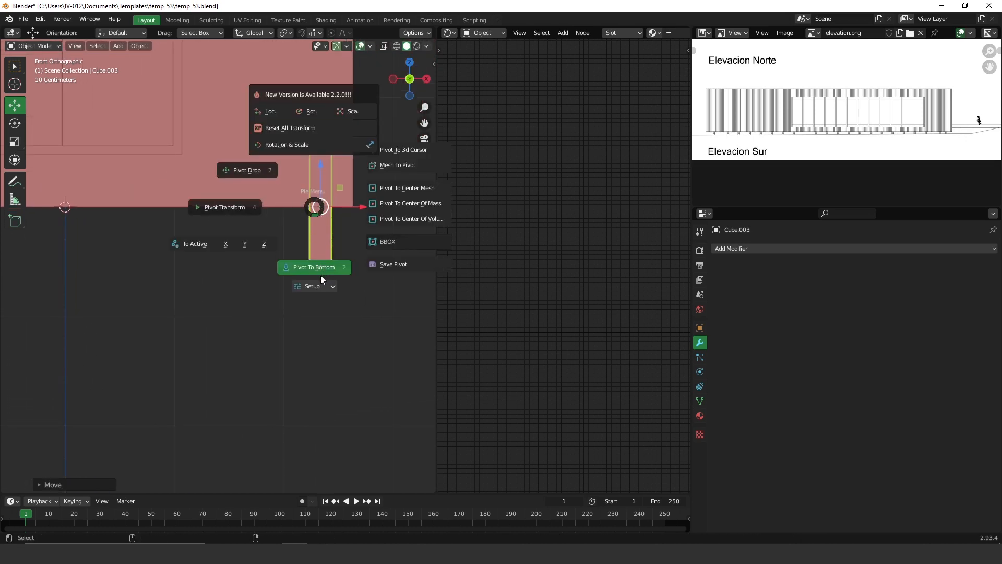
left_click(321, 274)
- Lower the post beneath the main block so that its top just meets the block's underside
left_click_drag(320, 228, 357, 318)
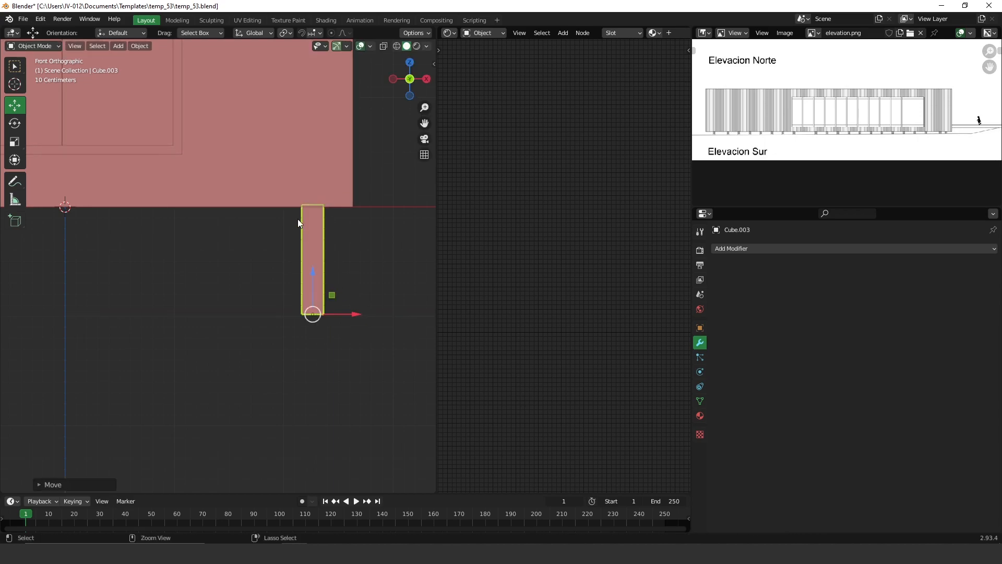
scroll(286, 321, "down", 4)
middle_click_drag(234, 266, 328, 154, "shift")
middle_click_drag(313, 207, 134, 318, "shift")
middle_click_drag(374, 194, 348, 177, "shift")
- Apply the post's rotation and scale
left_click(757, 249)
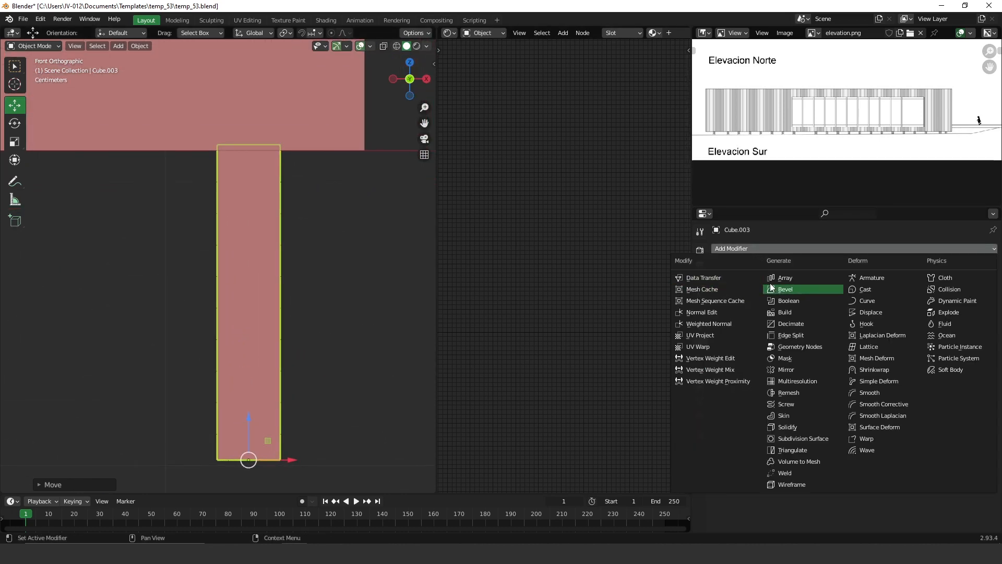
left_click(411, 275)
left_click(272, 274)
key("ctrl+a")
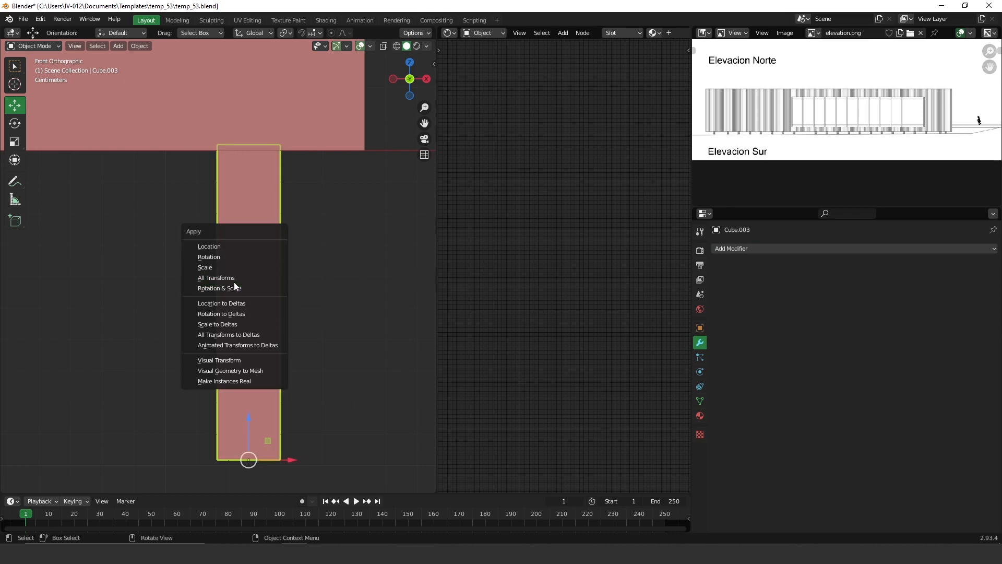
left_click(245, 287)
key("shift+ctrl+alt+c")
left_click(257, 347)
- Add a Bevel modifier to the post with an amount of 0.9 cm and 3 segments
left_click(829, 248)
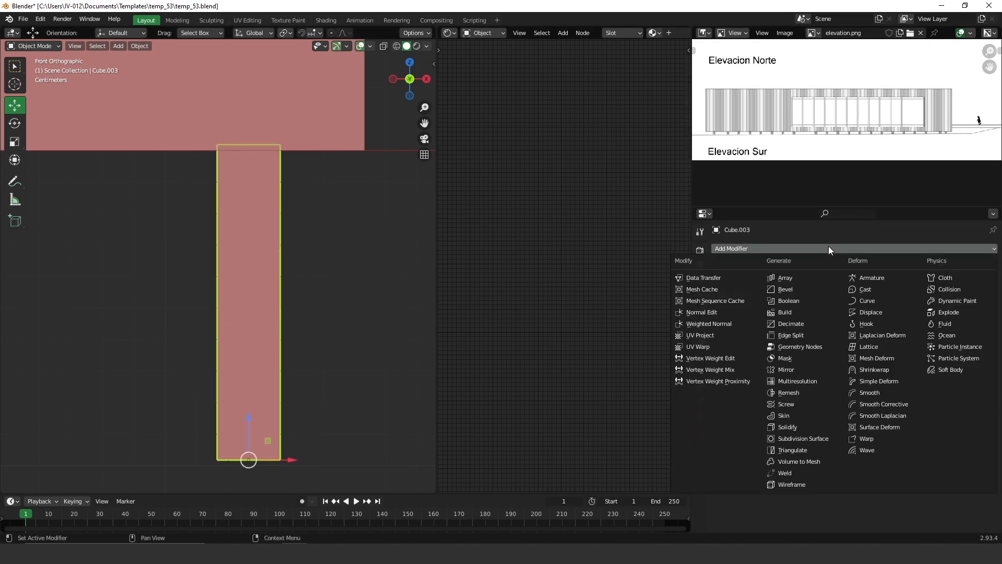
left_click(793, 290)
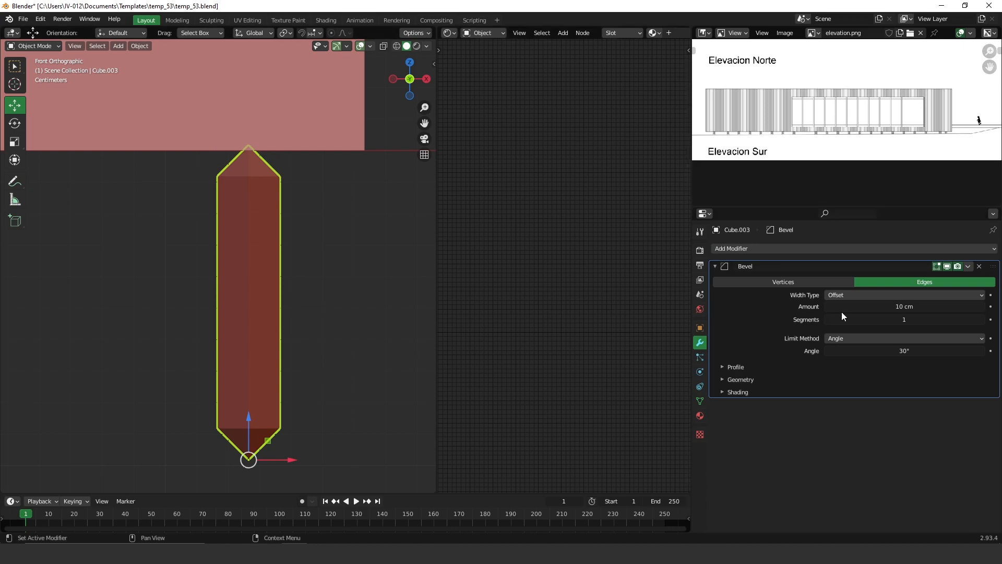
left_click_drag(906, 307, 886, 308)
left_click_drag(881, 309, 806, 320)
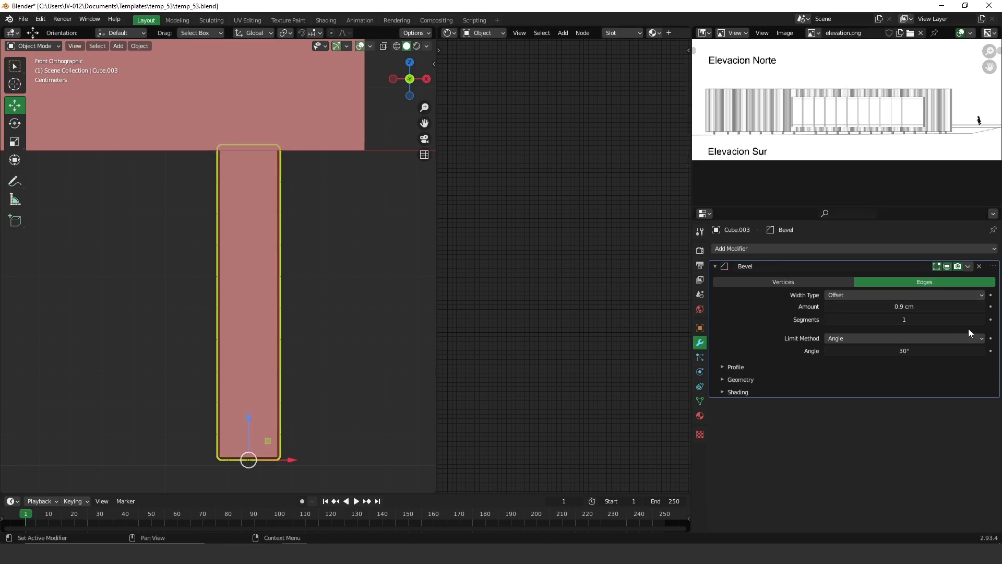
left_click(983, 320)
left_click(983, 320)
middle_click_drag(257, 285, 227, 290)
key("KP_Decimal")
middle_click_drag(407, 229, 243, 338)
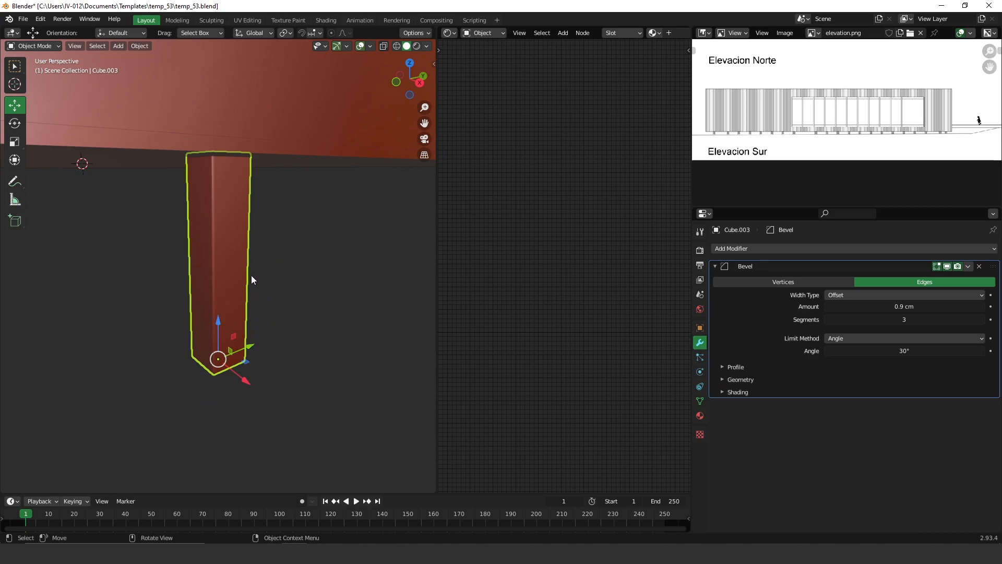
- Apply the Bevel modifier to the post's mesh
left_click(968, 266)
left_click(939, 277)
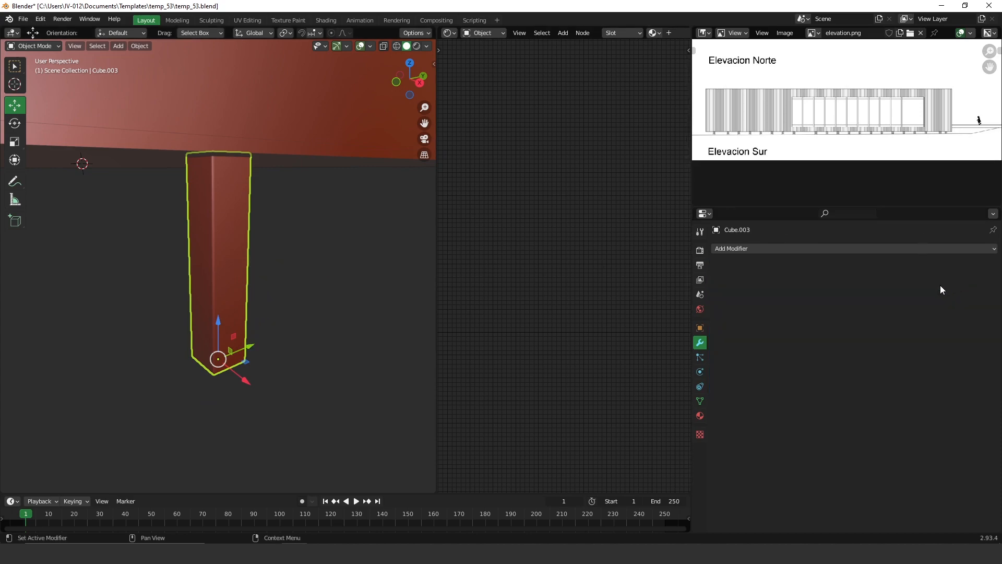
key("ctrl+a")
left_click(268, 308)
key("alt+q")
left_click(257, 352)
key("q")
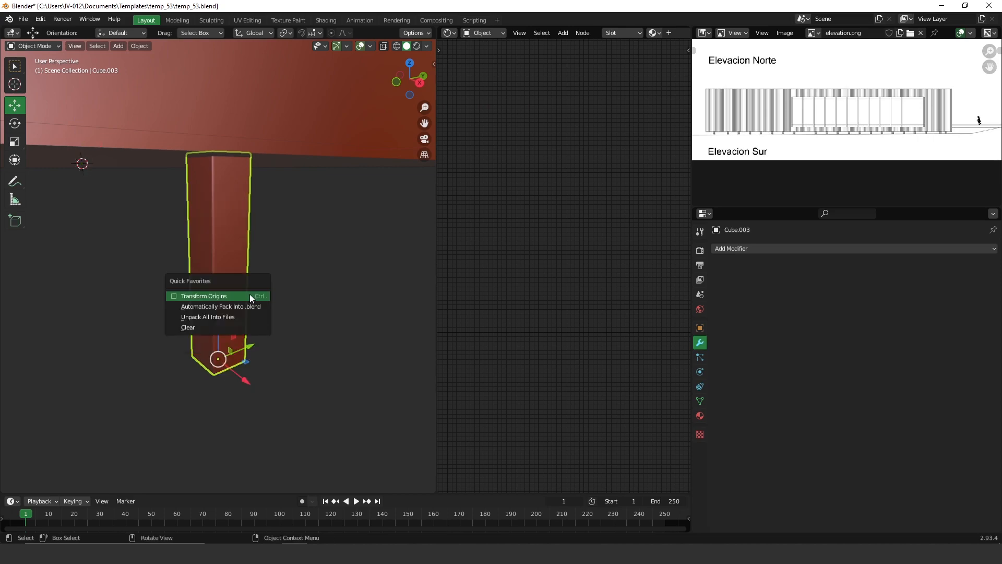
key("Tab")
left_click(225, 250)
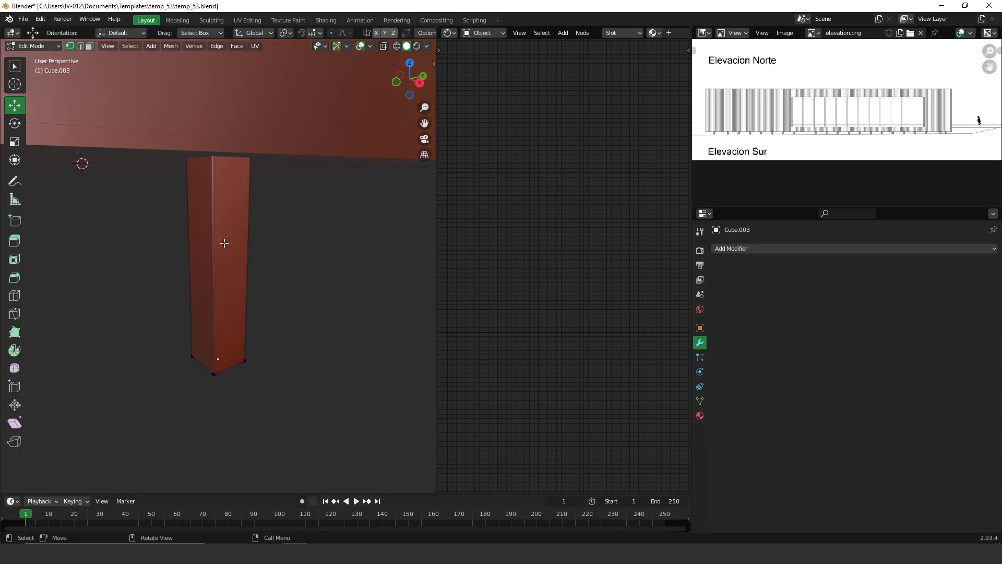
key("Tab")
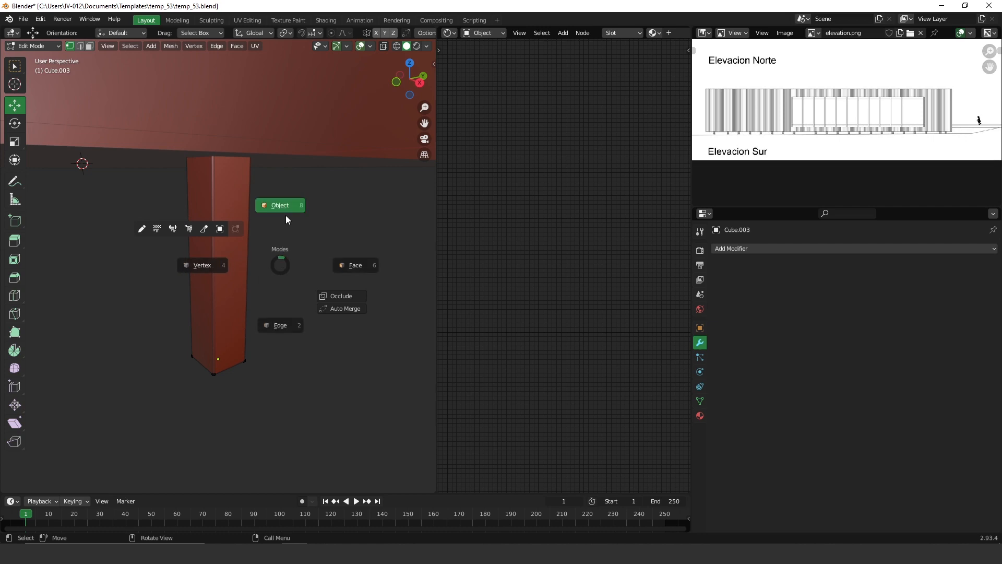
left_click(286, 214)
left_click(236, 256)
- Unwrap all faces of the post with Smart UV Project at the default settings
key("Tab")
left_click(300, 261)
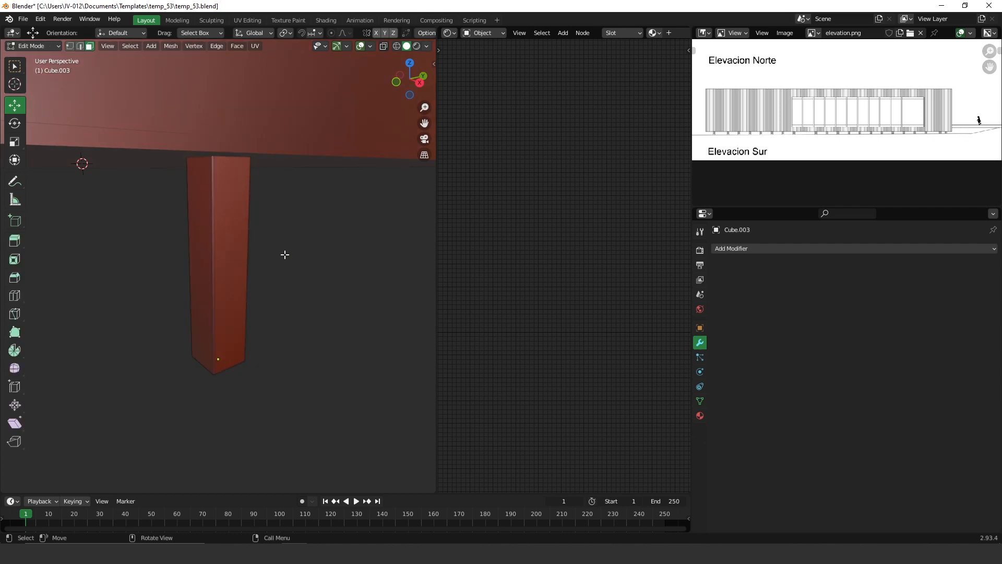
key("a")
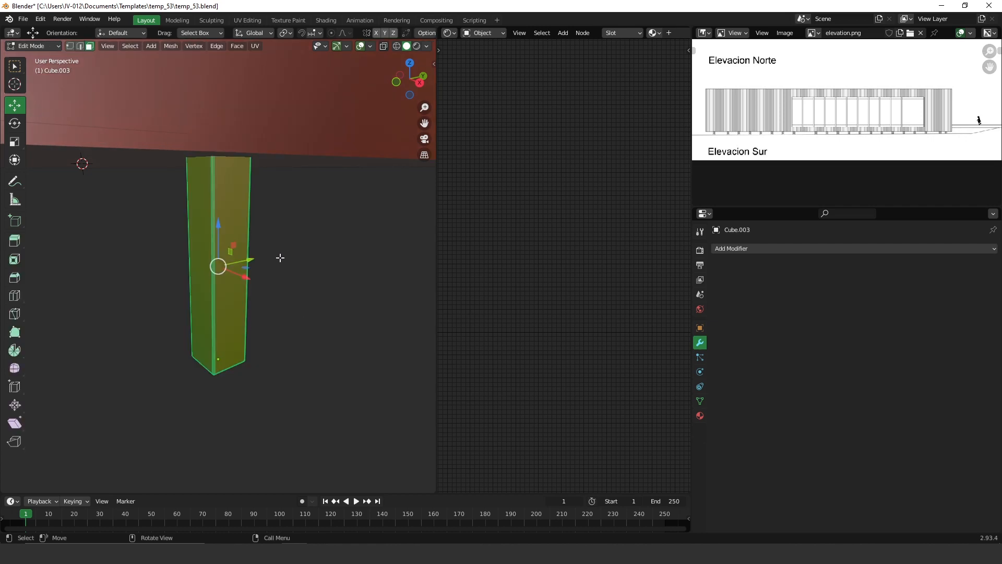
key("u")
left_click(263, 272)
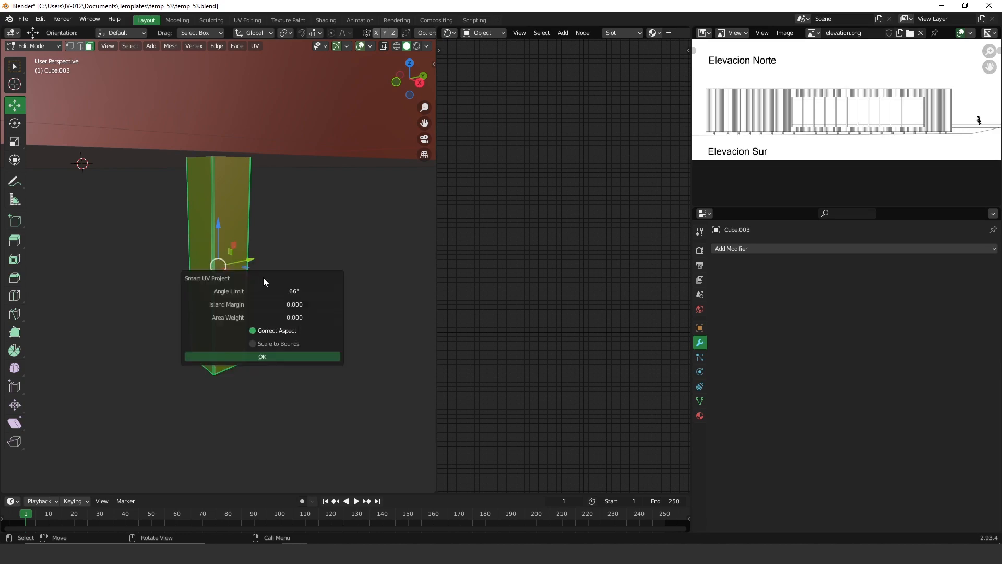
left_click(261, 358)
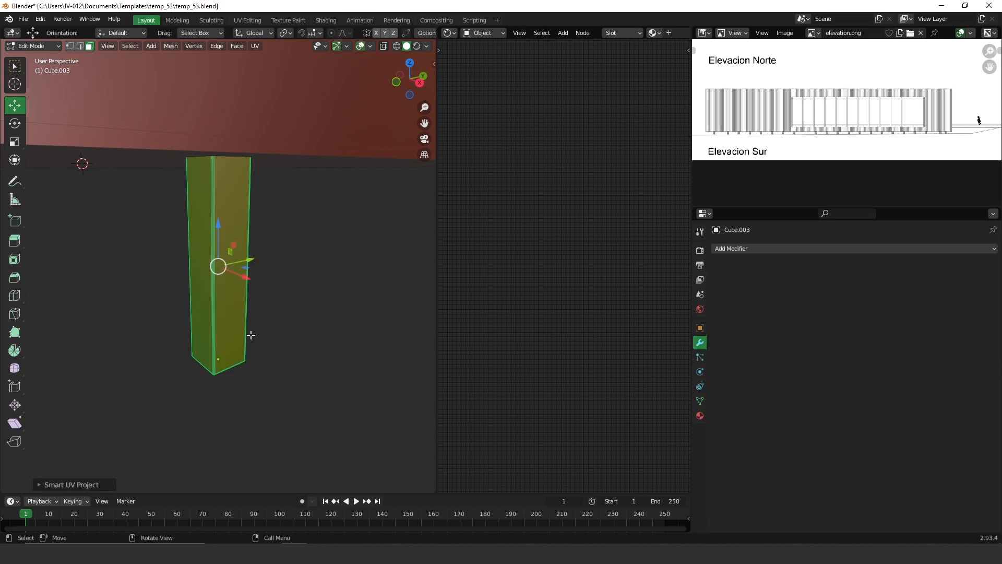
- Show the UV Editor in place of the reference image and inspect the post's UV layout
left_click(704, 33)
left_click(377, 80)
middle_click_drag(866, 100, 810, 158, "ctrl")
middle_click_drag(859, 70, 838, 81)
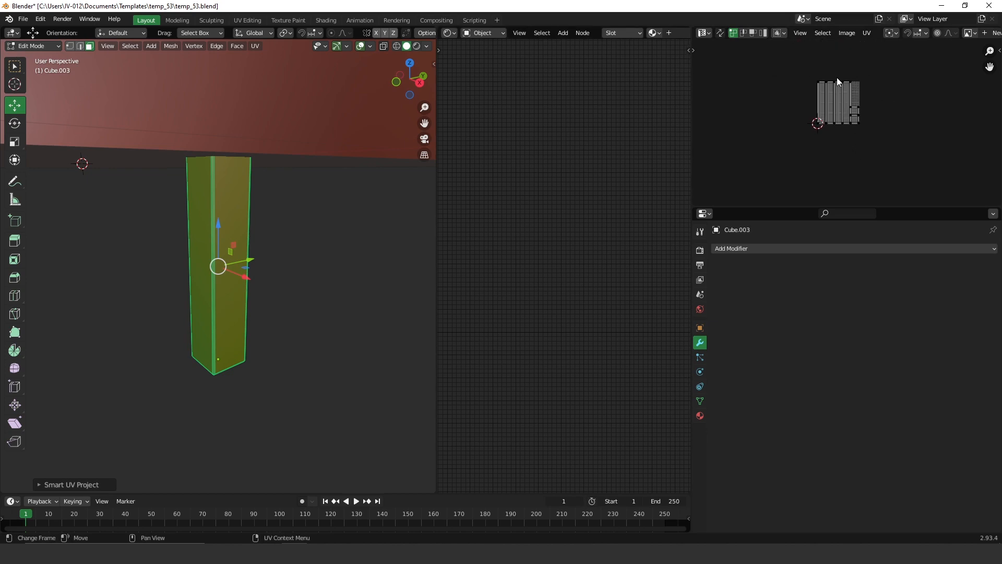
- Restore the Image Editor in place of the UV Editor and return the post to Object Mode
left_click(699, 33)
left_click(359, 74)
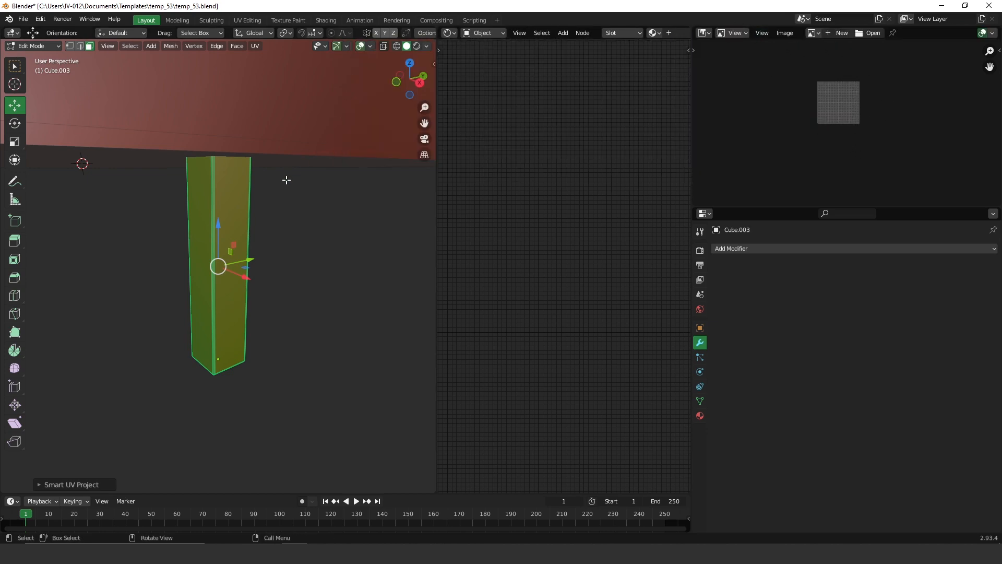
middle_click_drag(869, 89, 883, 65, "ctrl")
key("Tab")
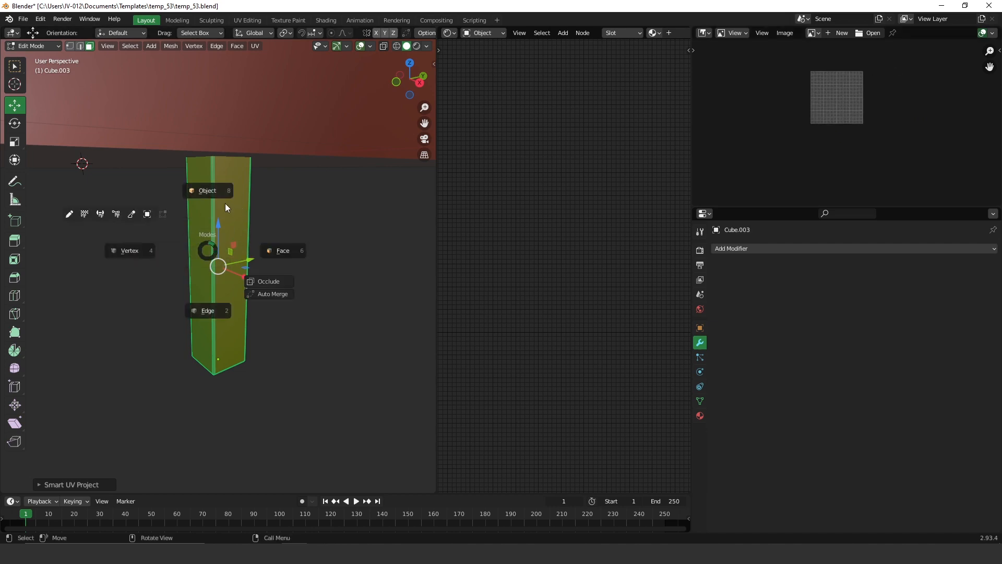
left_click(226, 198)
left_click(340, 250)
left_click(224, 240)
- Display elevation.png in the Image Editor again and frame the drawing between the Elevacion Norte and Elevacion Sur titles
middle_click_drag(869, 113, 854, 147)
middle_click_drag(851, 125, 934, 11, "ctrl")
left_click(949, 16)
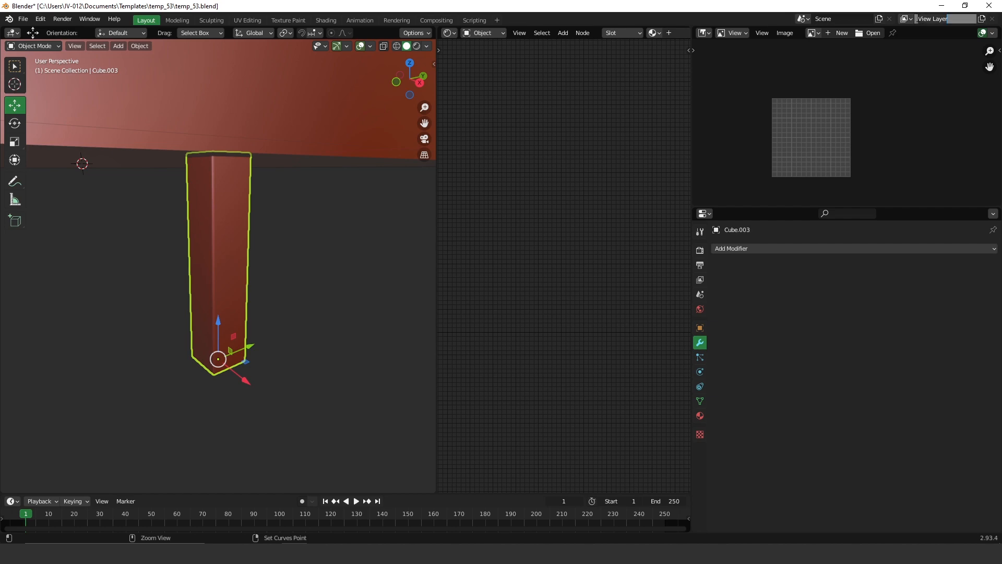
left_click(911, 18)
left_click(911, 19)
left_click(850, 36)
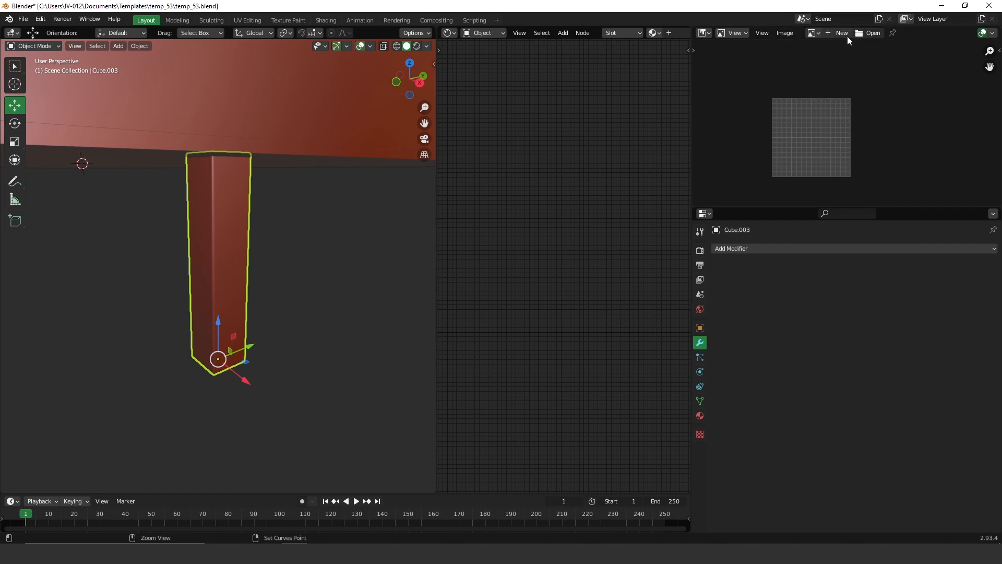
left_click(707, 34)
left_click(368, 74)
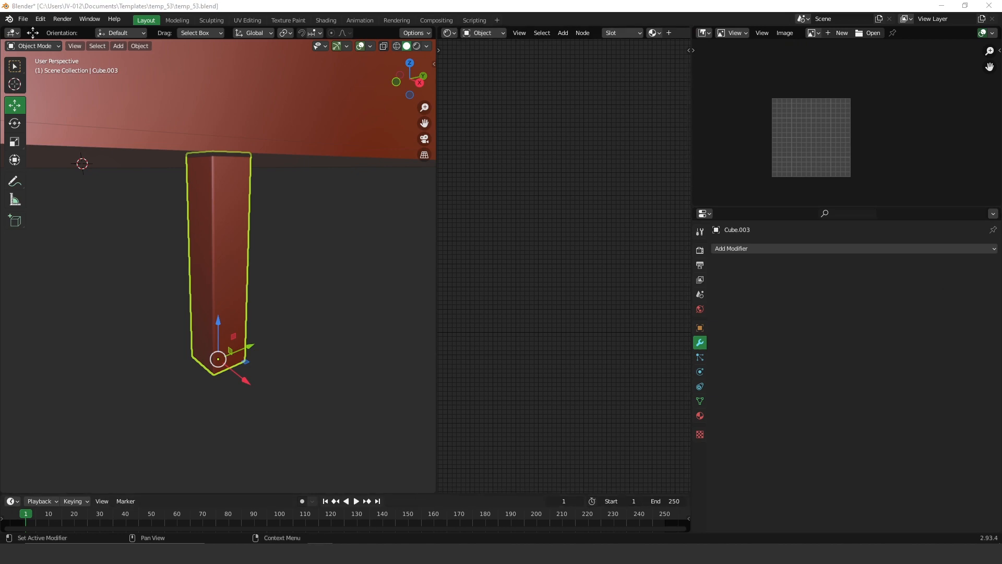
left_click_drag(1001, 157, 842, 154)
middle_click_drag(833, 137, 845, 175)
middle_click_drag(883, 134, 871, 72)
middle_click_drag(862, 185, 893, 132)
- Move the post along Y towards the front face of the main block and return to the front orthographic view
left_click(232, 333)
middle_click_drag(260, 311, 255, 333)
left_click_drag(245, 317, 205, 332)
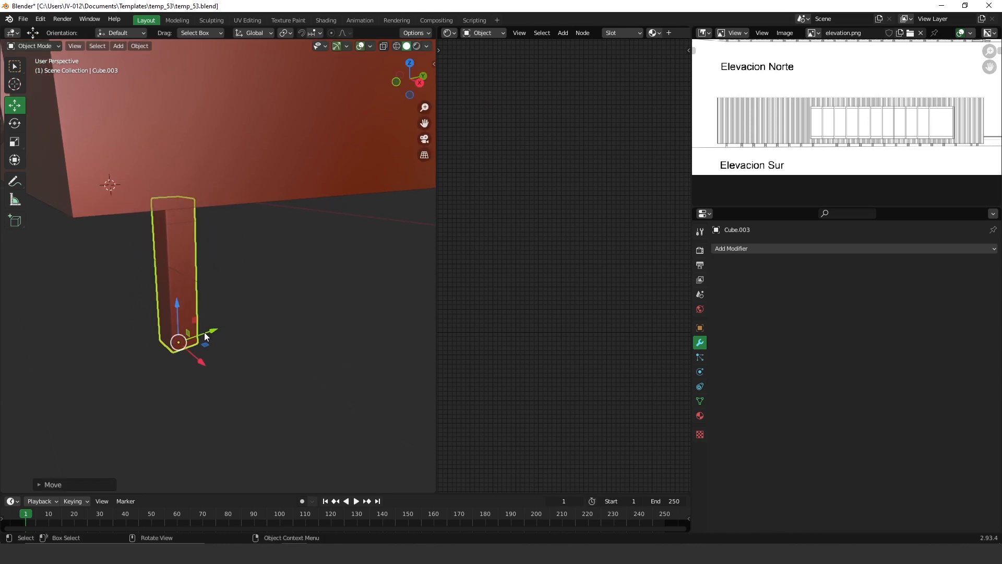
key("KP_1")
key("KP_5")
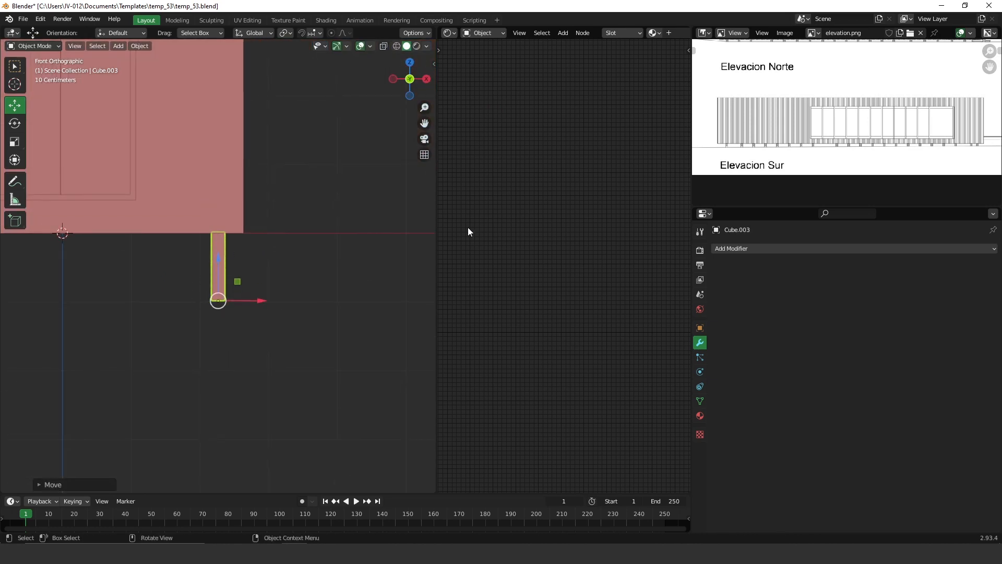
- Check the post spacing in the Elevacion Sur drawing and duplicate the post about 79 cm along negative X
scroll(956, 97, "up", 4)
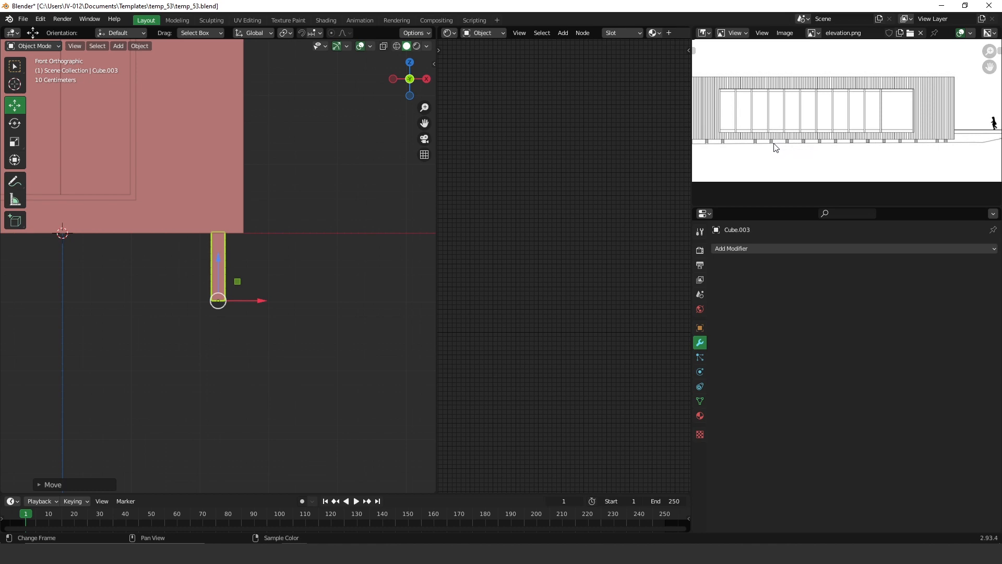
middle_click_drag(741, 145, 894, 140)
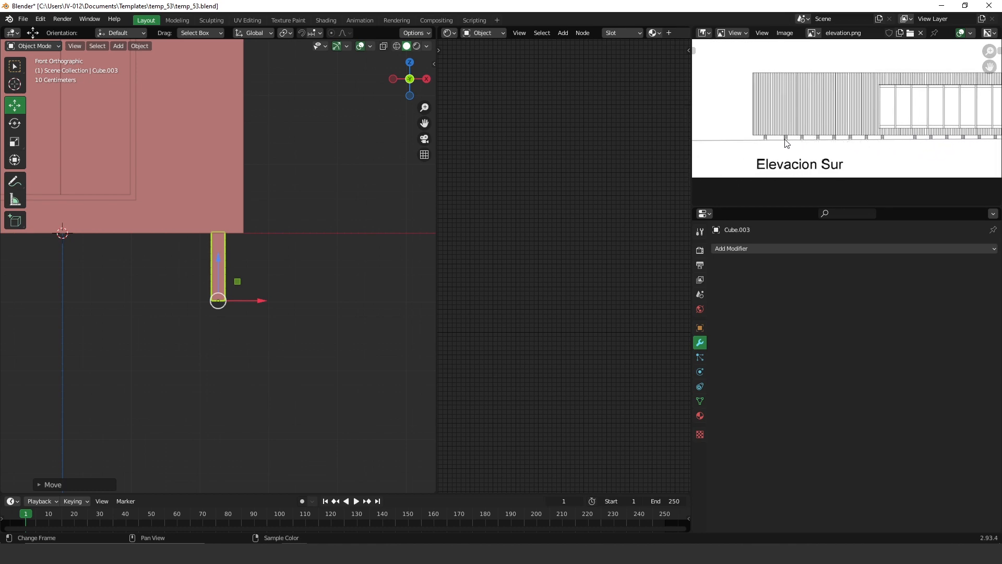
middle_click_drag(201, 278, 178, 402, "ctrl")
middle_click_drag(150, 302, 277, 247, "shift")
middle_click_drag(276, 249, 256, 323, "ctrl")
middle_click_drag(308, 261, 343, 259, "shift")
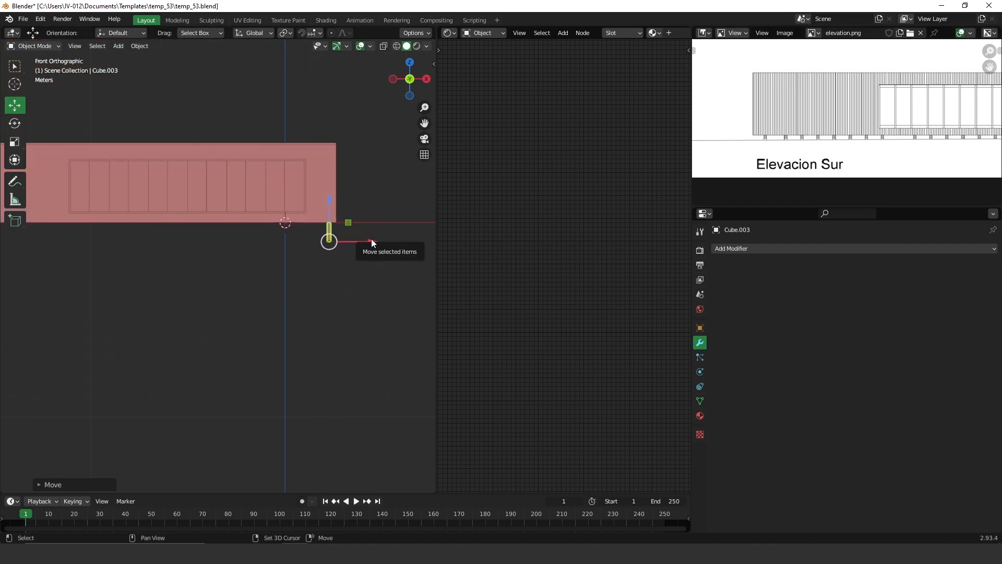
key("shift+d")
key("x")
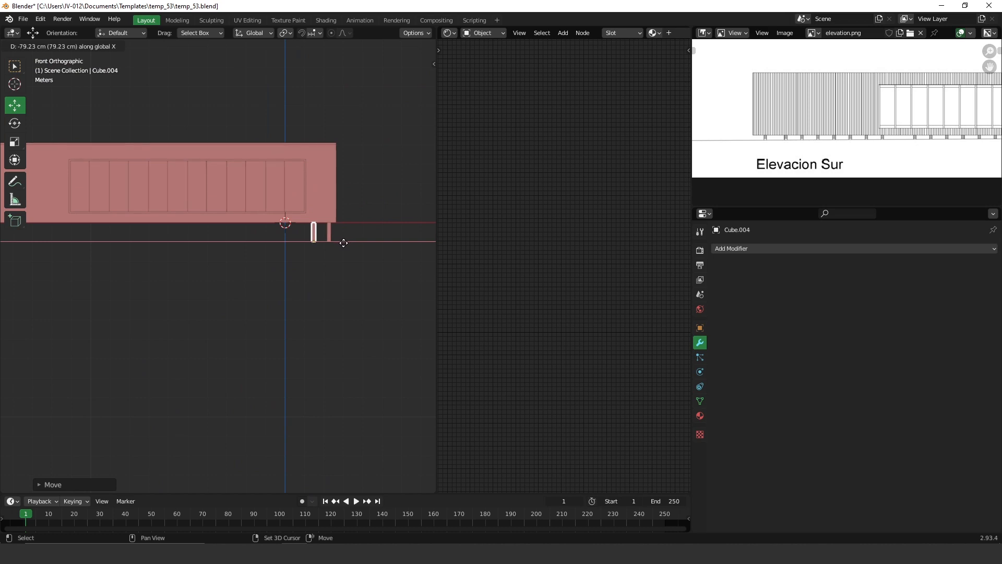
left_click(343, 242)
- Repeat the duplication until the post row spans the main block's full length, and delete the surplus post at the far end
key("shift+r")
key("shift+r")
key("shift+r")
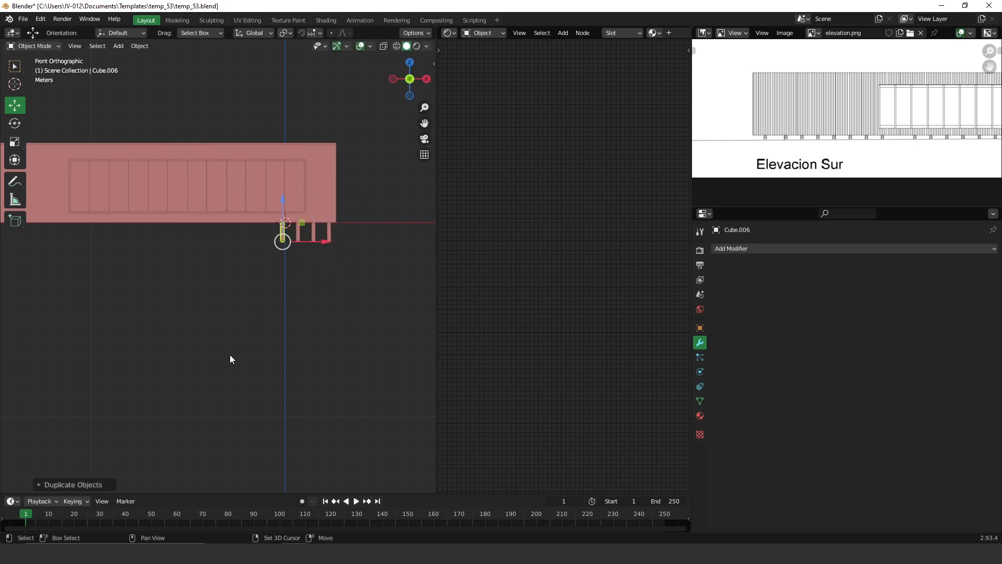
key("shift+r")
key("shift+r")
key("shift+r")
key("shift+r")
key("shift+r")
key("shift+r")
key("shift+r")
key("shift+r")
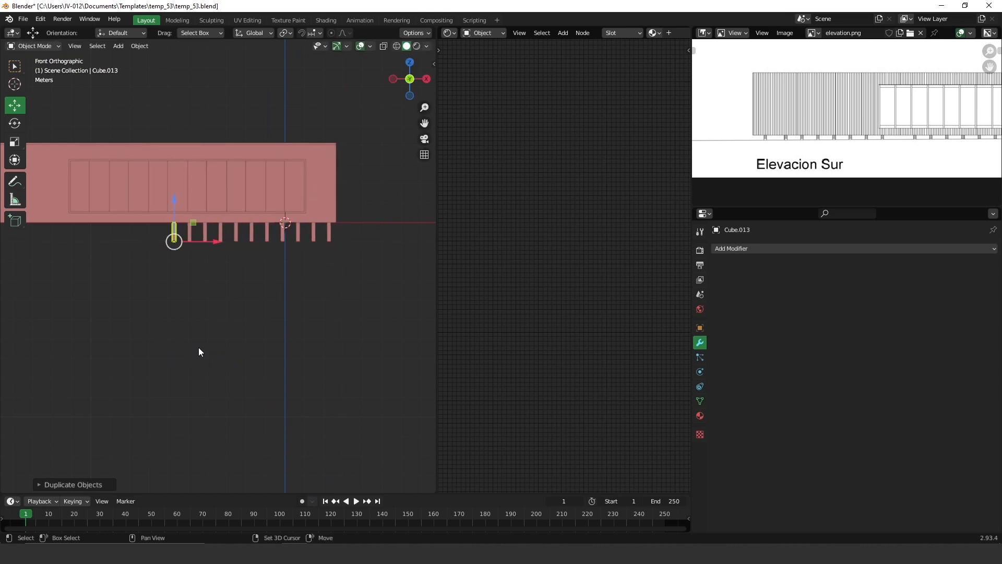
key("shift+r")
key("shift+r")
key("shift+r")
key("shift+r")
key("shift+r")
middle_click_drag(123, 321, 337, 306, "shift")
key("shift+r")
key("shift+r")
key("shift+r")
key("shift+r")
key("shift+r")
key("shift+r")
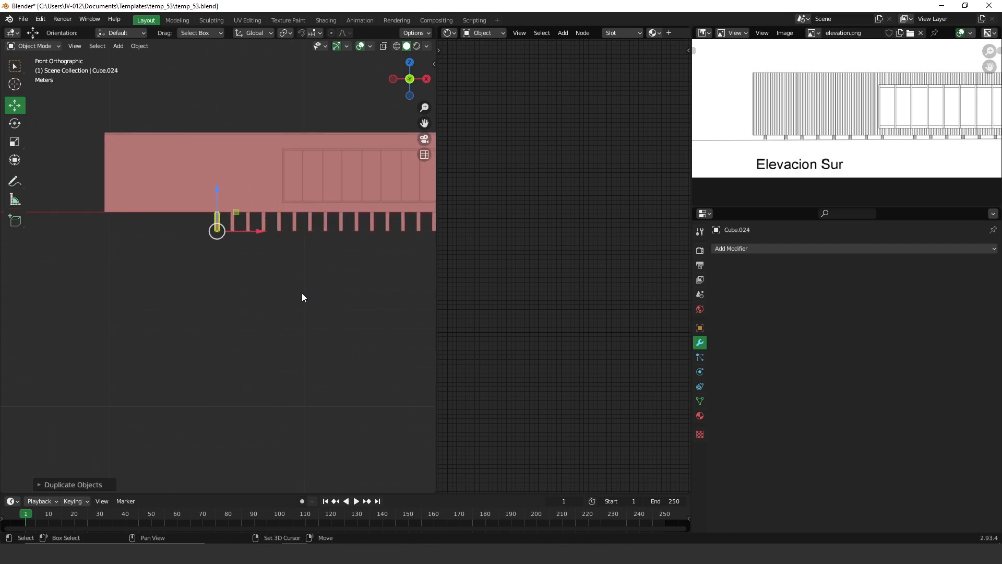
key("shift+r")
key("shift+r")
key("shift+r")
key("shift+r")
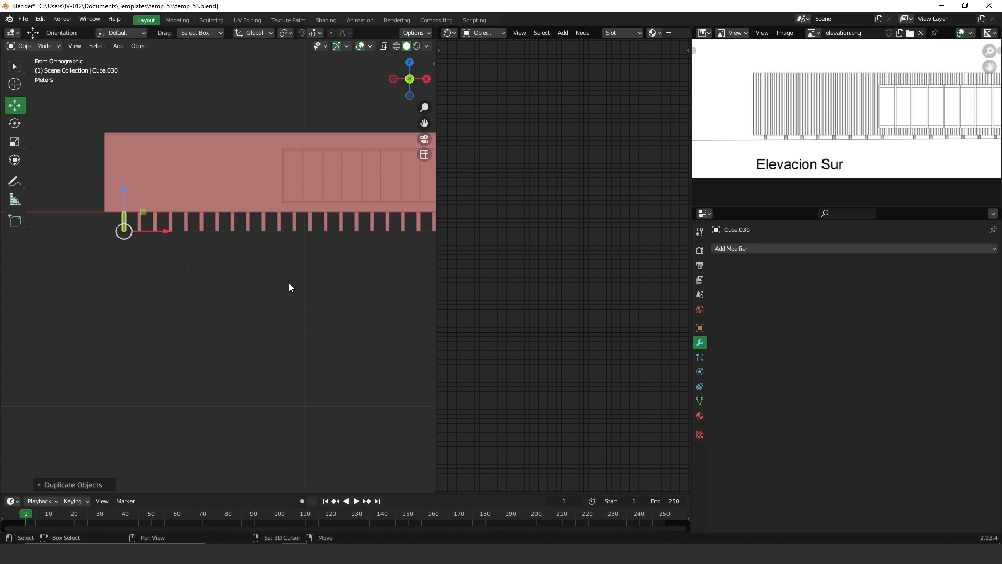
key("shift+r")
middle_click_drag(321, 237, 380, 240, "shift")
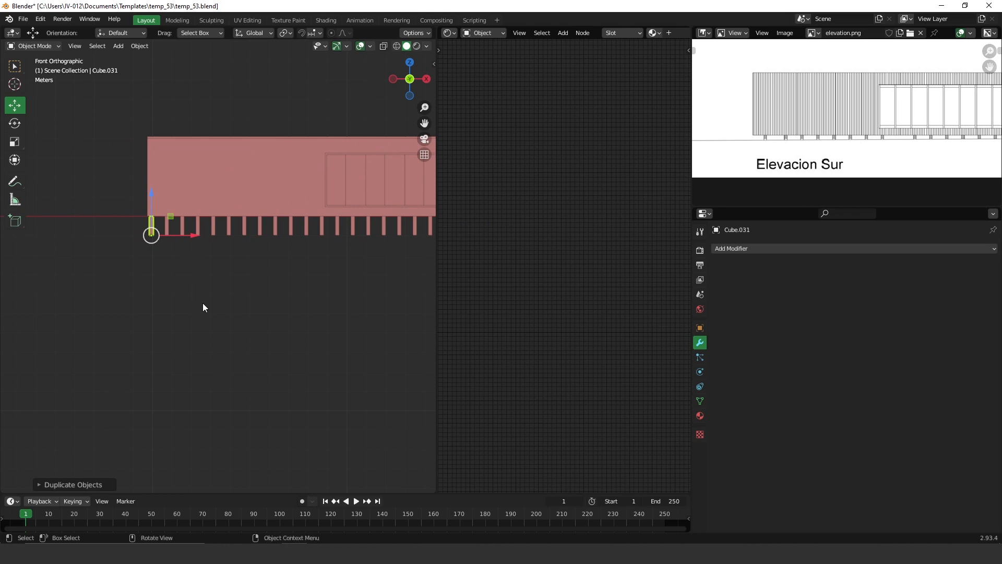
key("Delete")
middle_click_drag(353, 271, 178, 233, "shift")
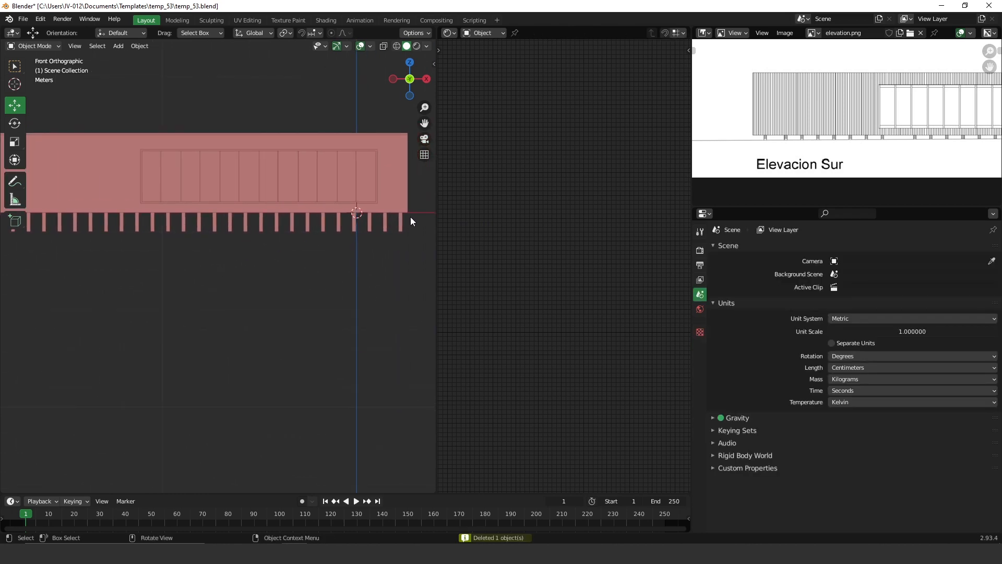
- Make a linked duplicate of the whole front post row about 113 cm along Y in the right orthographic view
scroll(293, 233, "down", 2)
left_click_drag(45, 274, 358, 235)
key("KP_3")
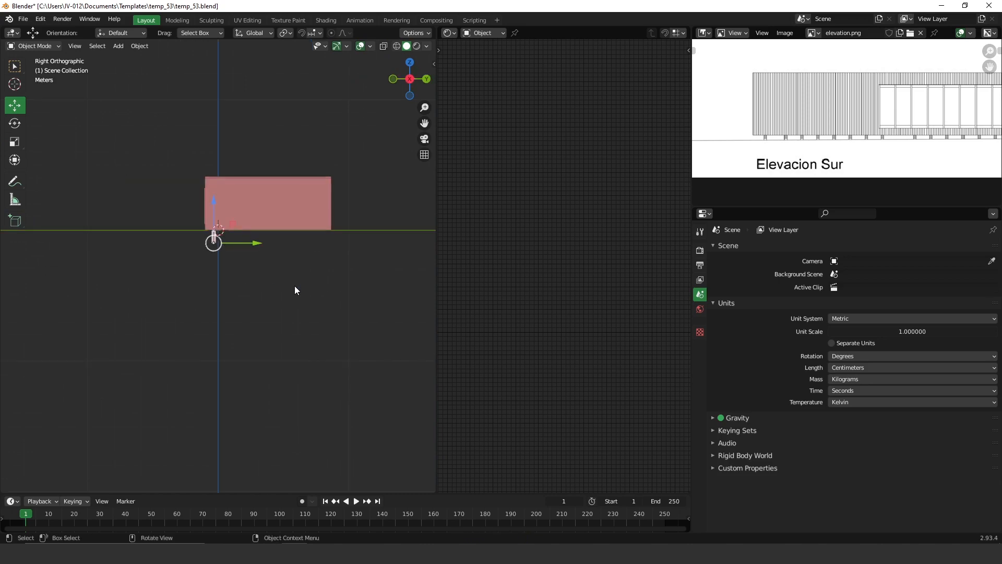
scroll(287, 208, "up", 5)
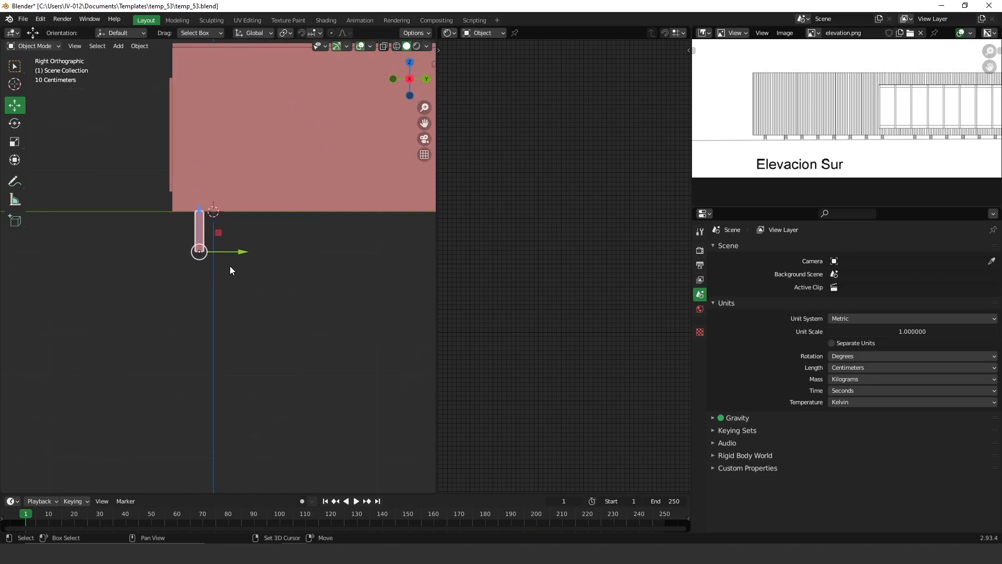
scroll(249, 230, "down", 3)
middle_click_drag(249, 289, 180, 239, "shift")
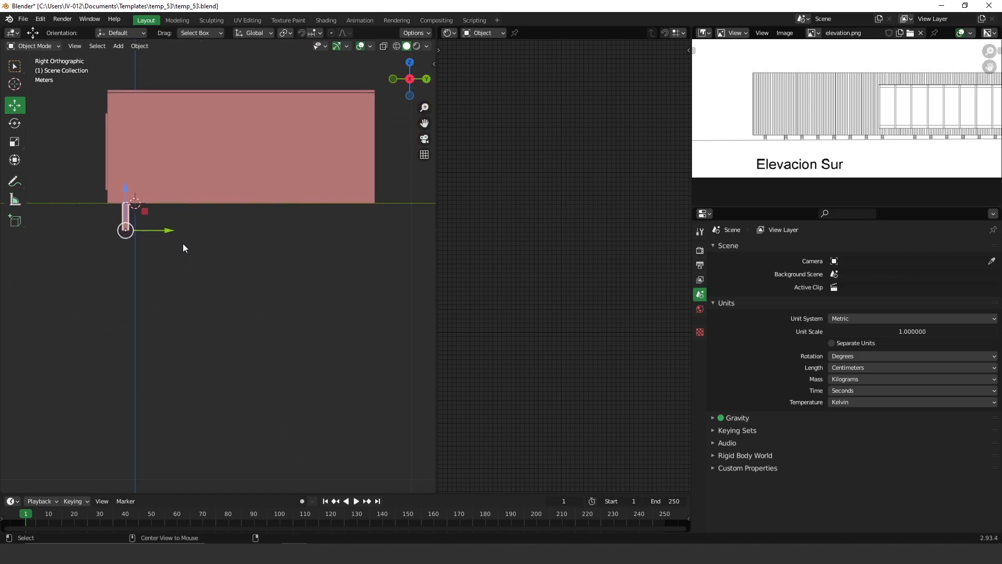
key("g")
key("x")
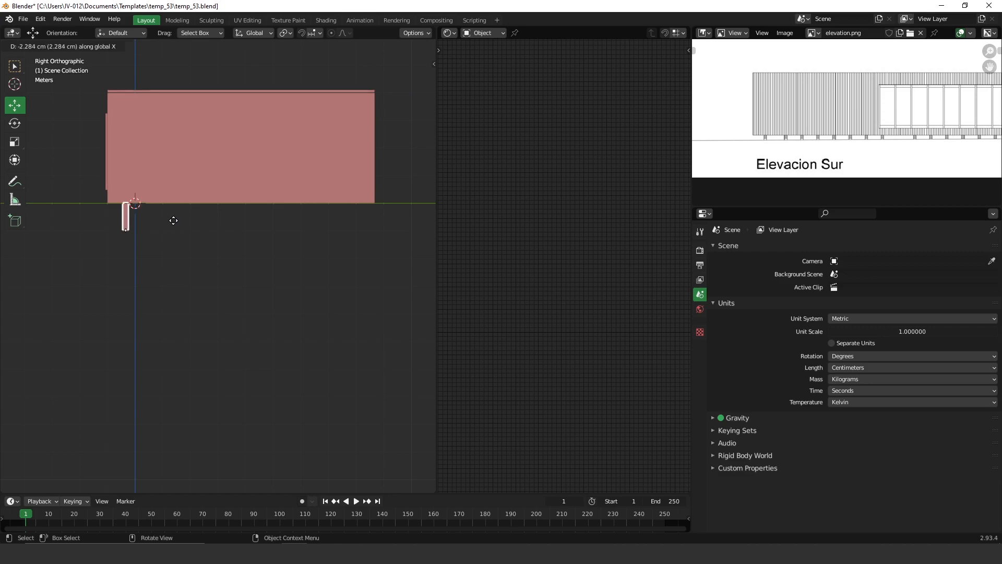
key("y")
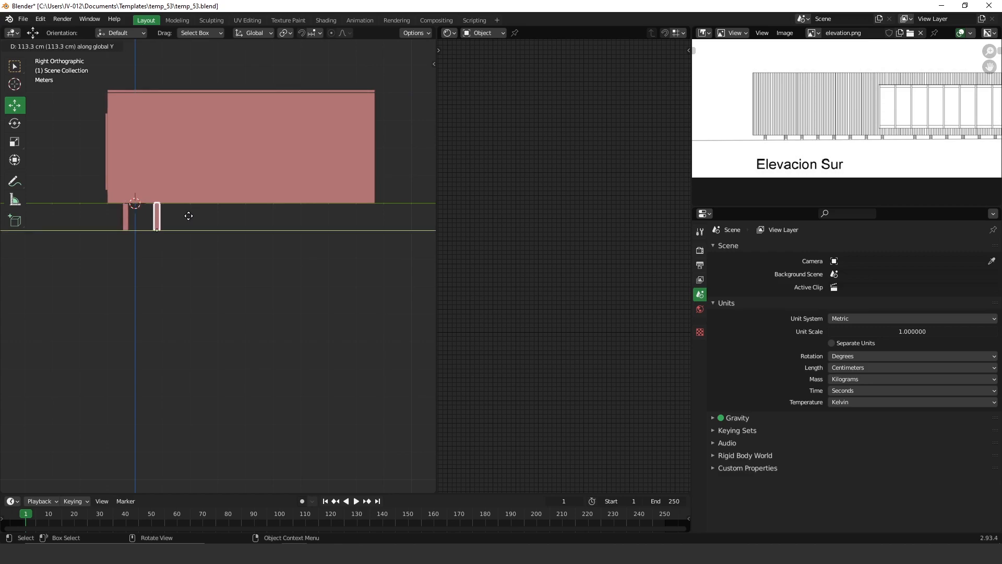
left_click(183, 220)
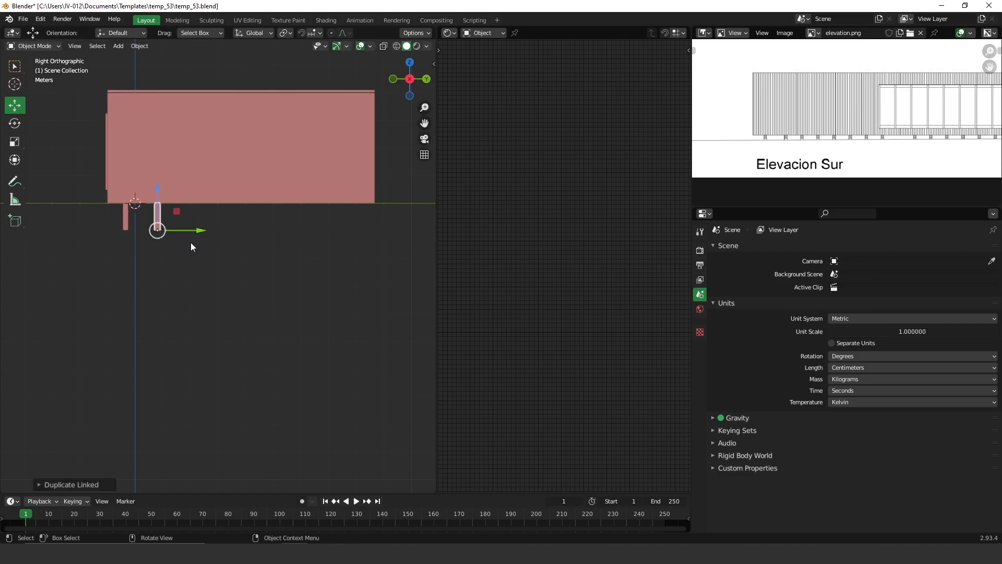
- Repeat the linked row duplication six more times along Y to fill the main block's depth
key("shift+r")
key("shift+r")
key("shift+r")
key("shift+r")
key("shift+r")
key("shift+r")
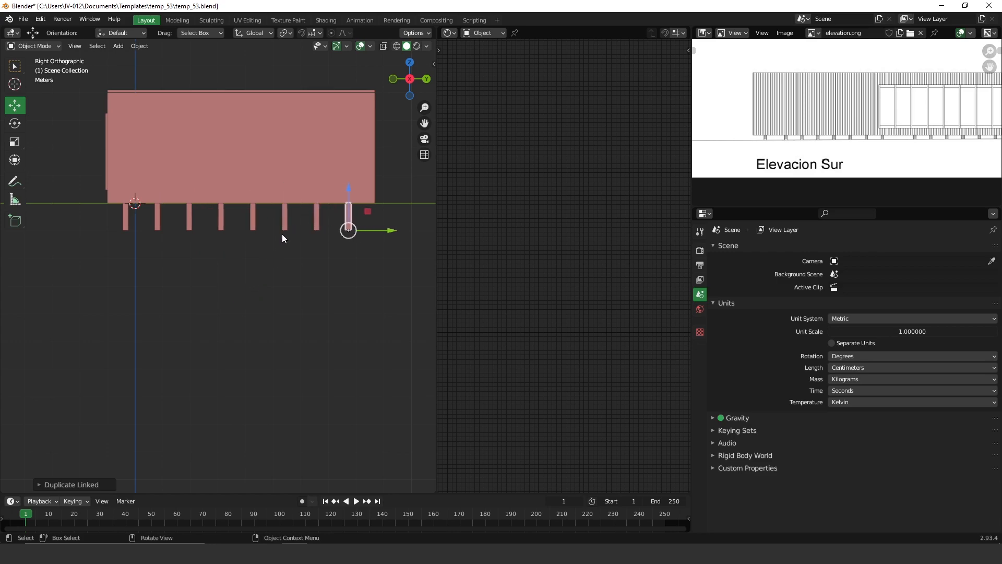
- Shift all post rows together slightly along Y to centre them under the main block, then deselect them
left_click_drag(107, 270, 384, 222)
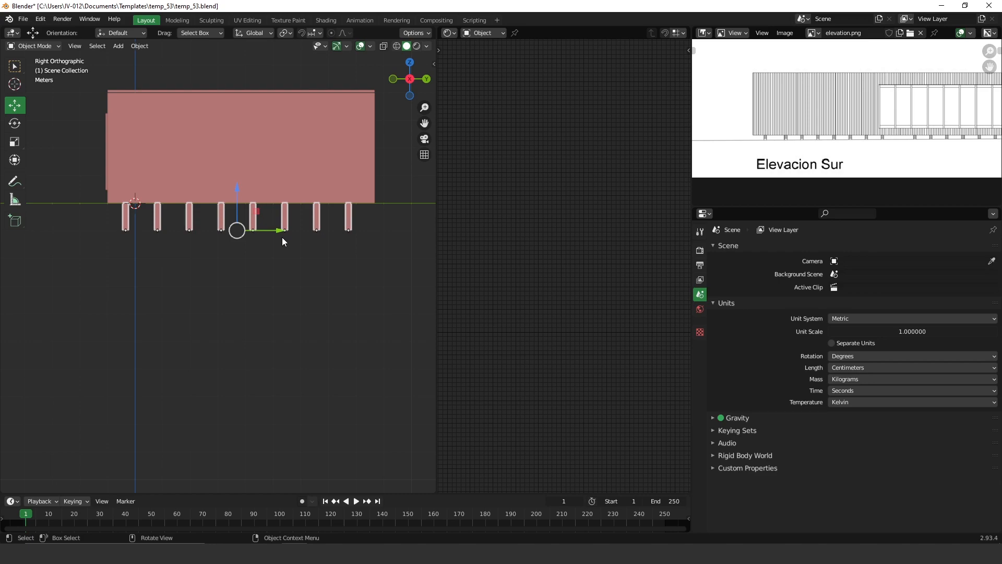
left_click_drag(270, 232, 281, 233)
scroll(255, 246, "down", 1)
scroll(281, 171, "up", 2)
scroll(265, 200, "down", 1)
middle_click_drag(239, 281, 261, 238)
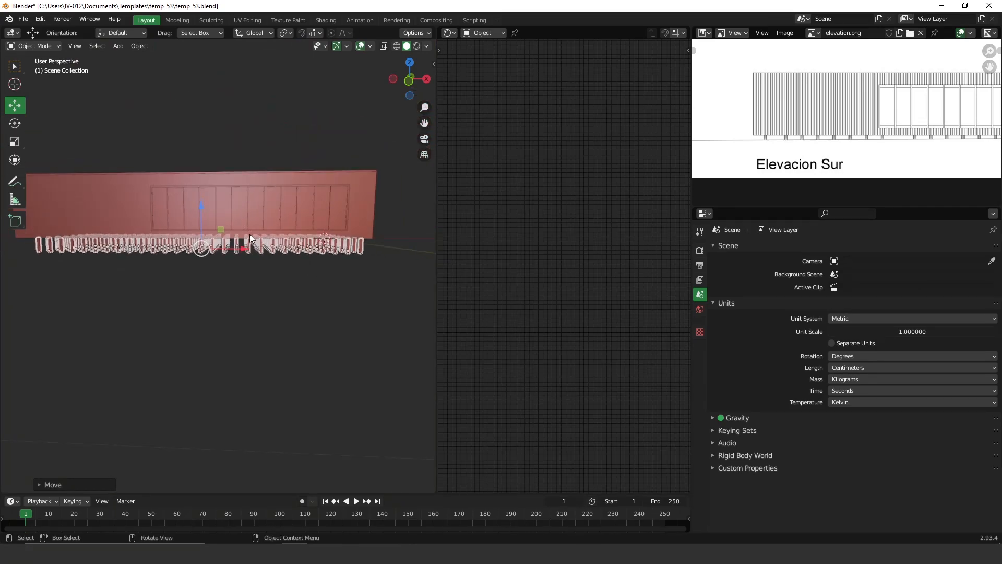
left_click(292, 318)
middle_click_drag(228, 272, 178, 299)
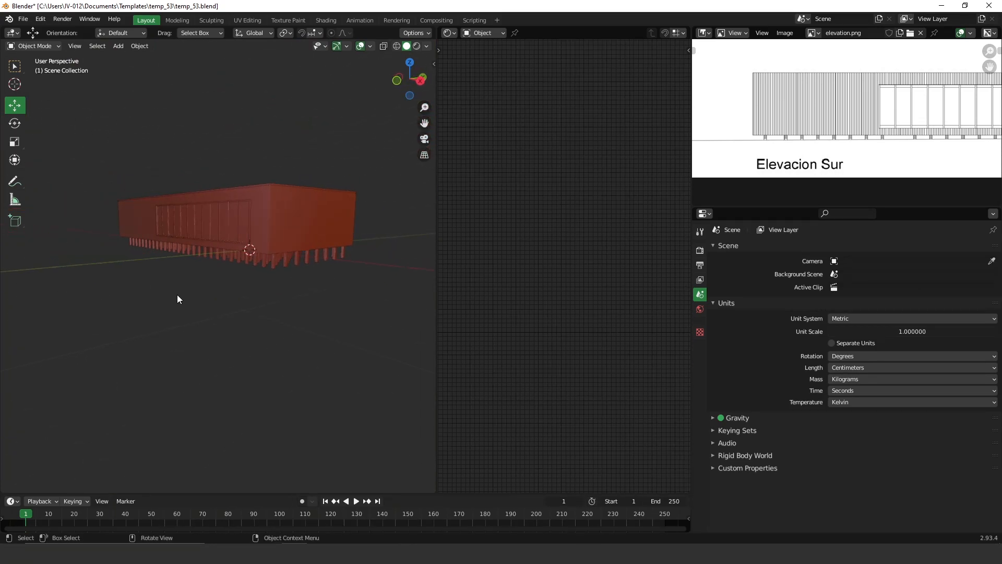
- Try to thin the supports by deleting the second, third, fifth and sixth post rows from the front
key("KP_1")
key("KP_2")
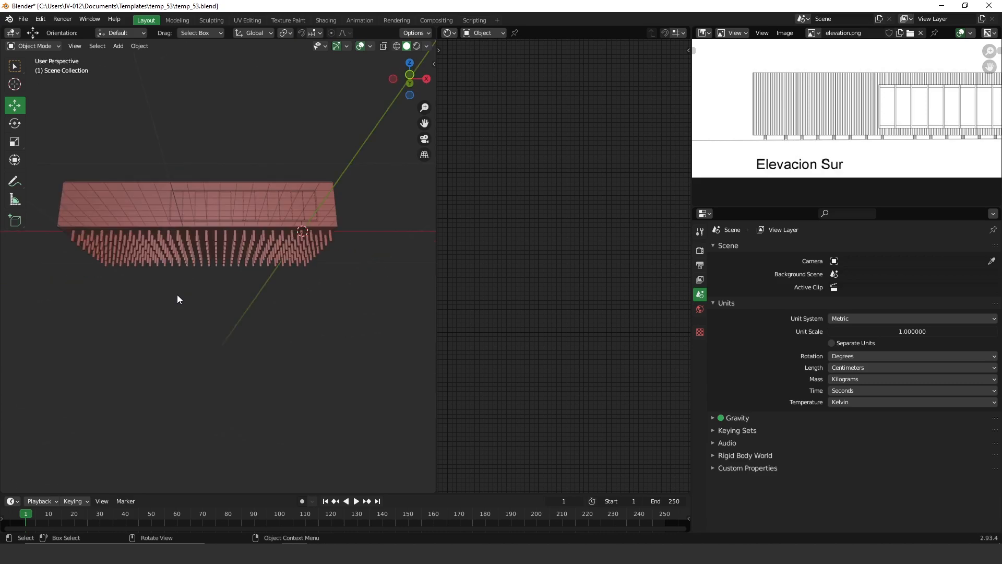
key("KP_3")
mouse_move(177, 294)
middle_mouse_down("ctrl")
mouse_move(205, 158)
mouse_move(185, 289)
middle_mouse_up("ctrl")
left_click_drag(121, 246, 193, 188)
key("Delete")
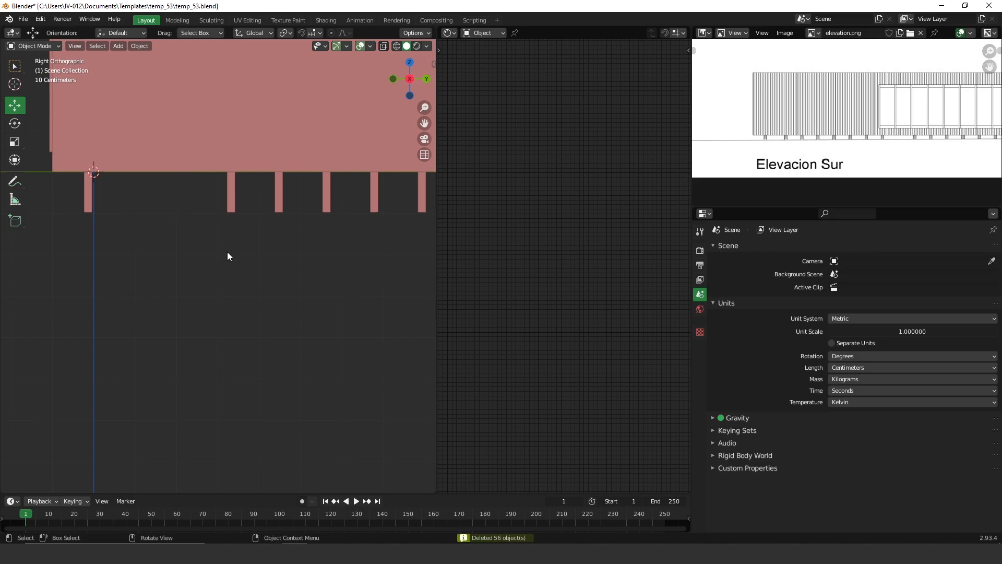
left_click_drag(275, 231, 323, 205)
key("Delete")
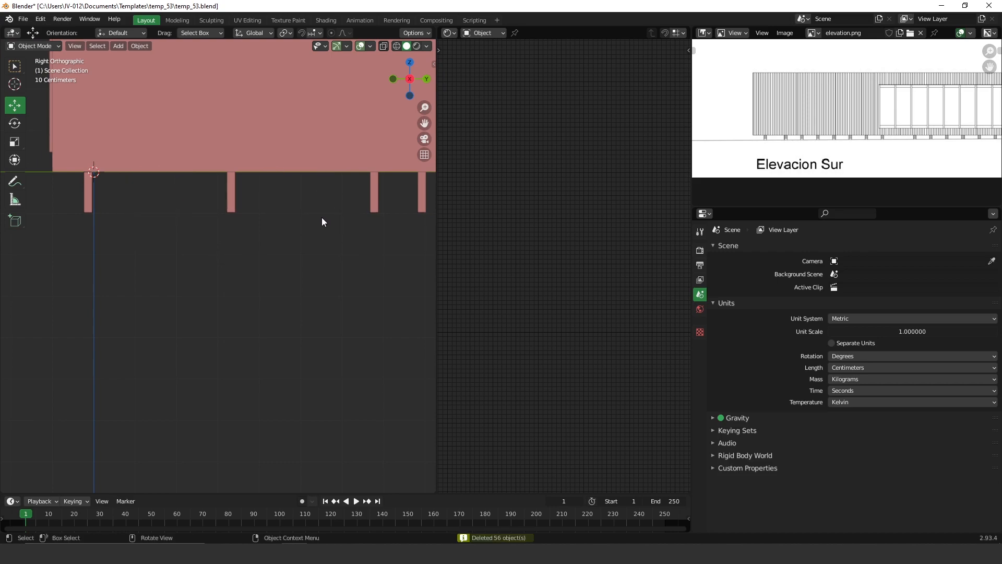
middle_click_drag(328, 197, 214, 253, "ctrl")
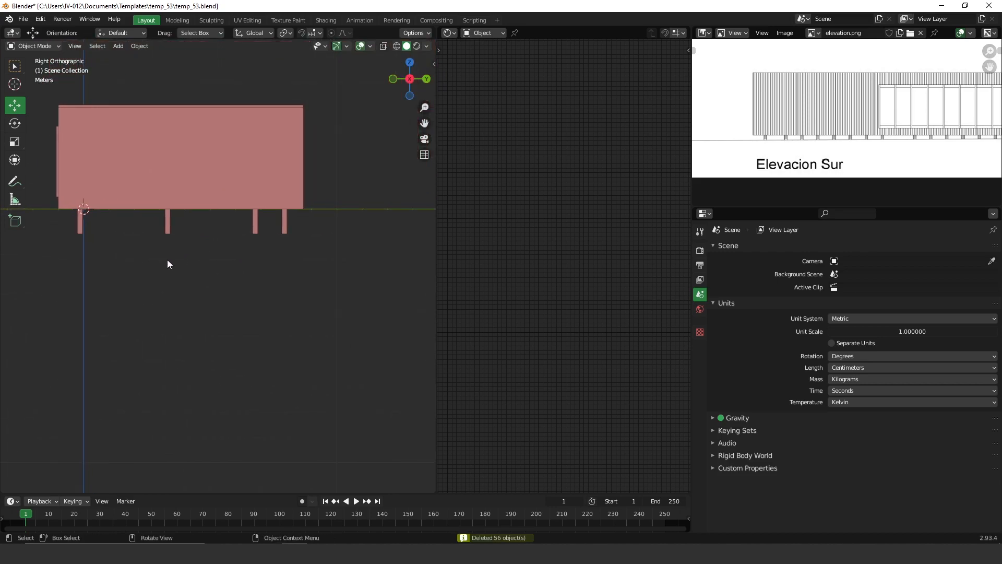
key("ctrl+z")
- Delete the second, fourth, fifth and seventh post rows from the front, keeping four rows
left_click(197, 262)
left_click_drag(150, 264, 249, 235)
key("Delete")
left_click(255, 221)
- Move the second remaining post row slightly along positive Y, away from the front row, and check the supports from the front
left_click(140, 222)
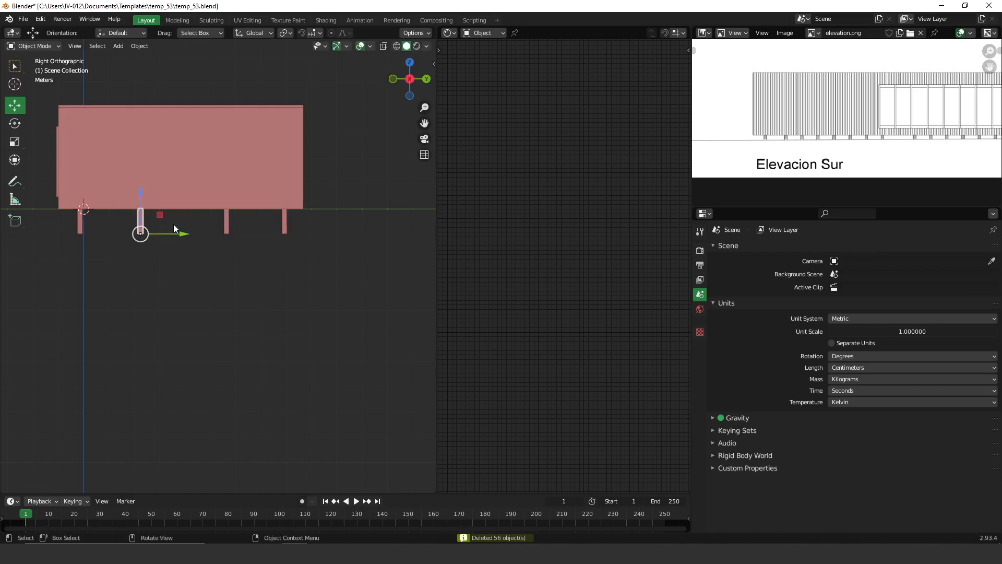
left_click_drag(166, 233, 166, 263)
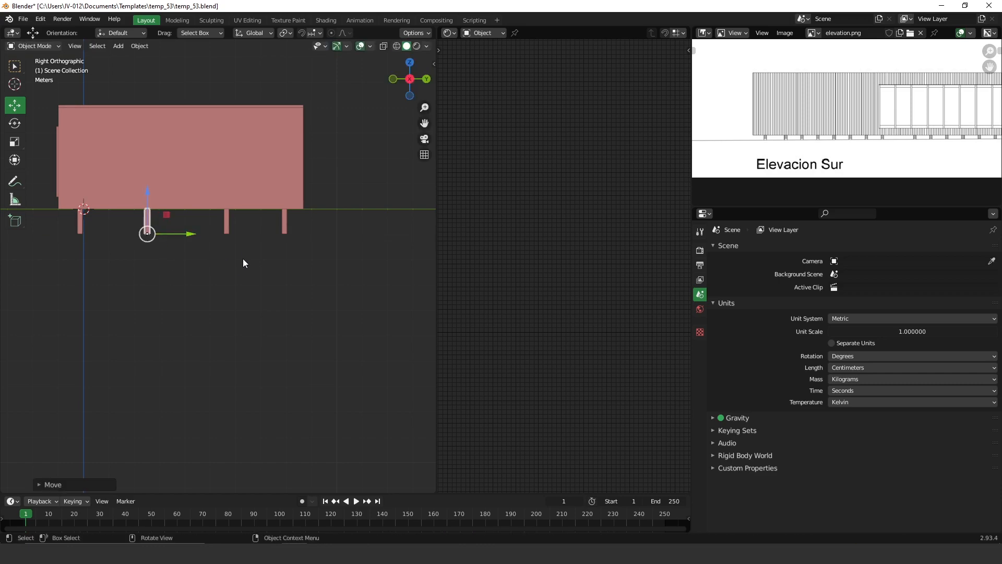
key("KP_1")
scroll(264, 321, "down", 3)
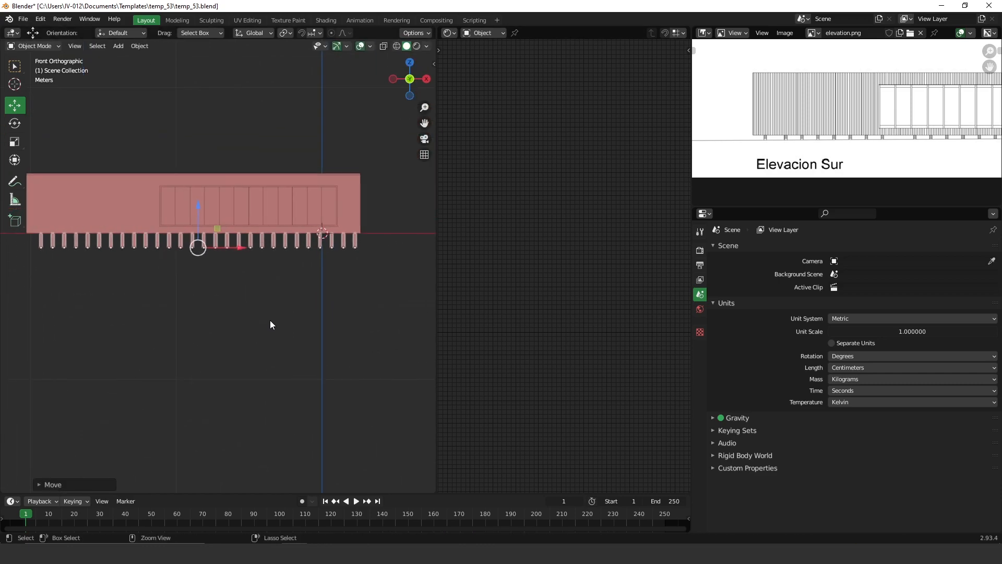
middle_click_drag(215, 304, 188, 273)
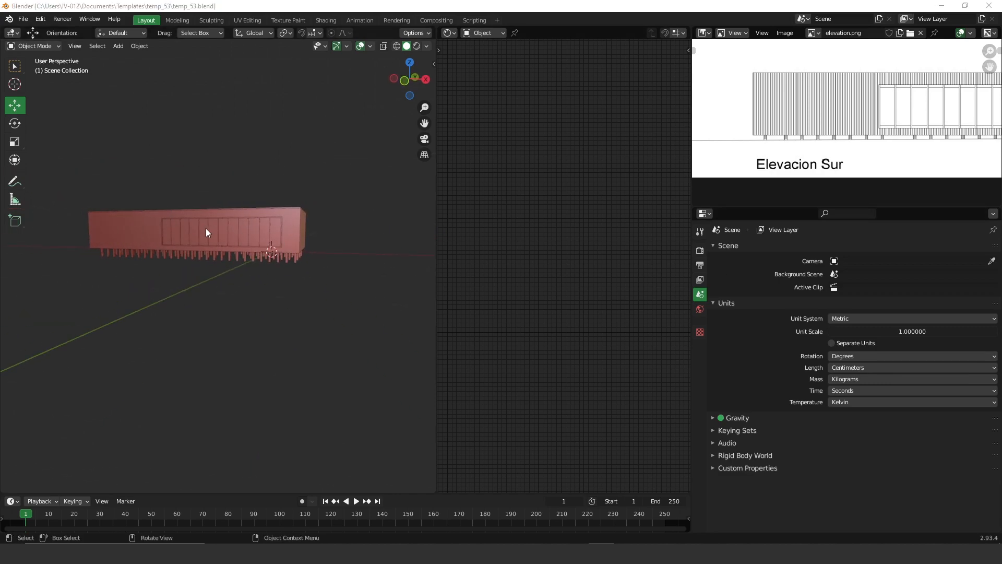
- Enter face-select Edit Mode on the main block and select all front wall faces surrounding the window opening
left_click(114, 236)
key("ctrl+Tab")
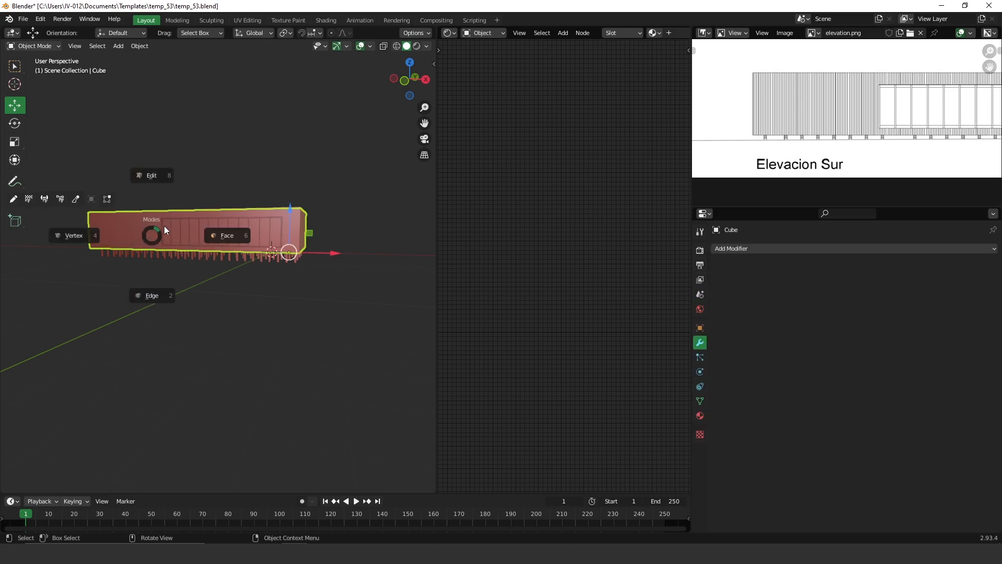
left_click(218, 236)
middle_click_drag(163, 240, 241, 237, "ctrl")
left_click(243, 237)
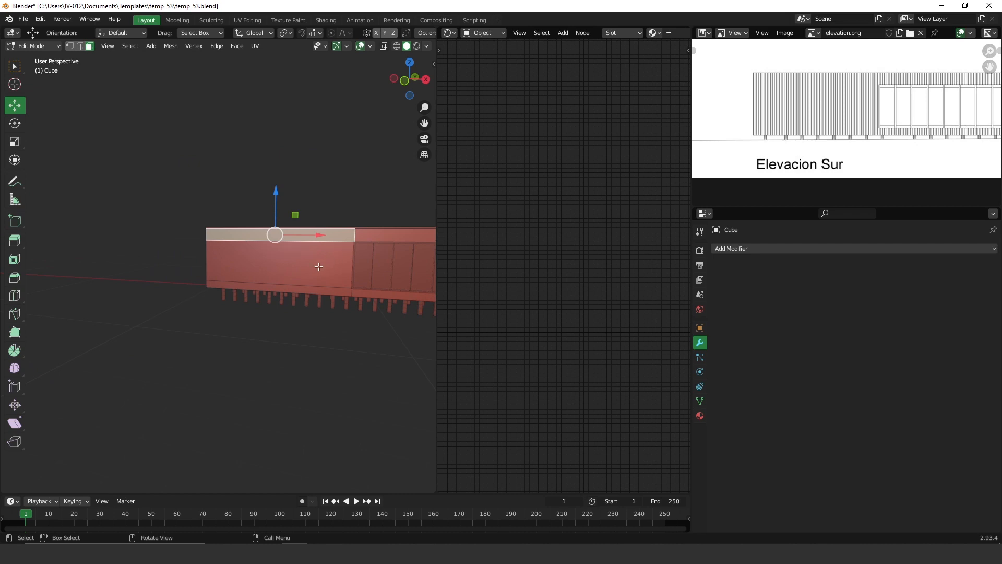
left_click(309, 278, "shift")
left_click(309, 289, "shift")
middle_click_drag(340, 255, 250, 263, "shift")
left_click(277, 253, "shift")
left_click(280, 311, "shift")
middle_click_drag(400, 312, 224, 320, "shift")
left_click(316, 302, "shift")
left_click(317, 261, "shift")
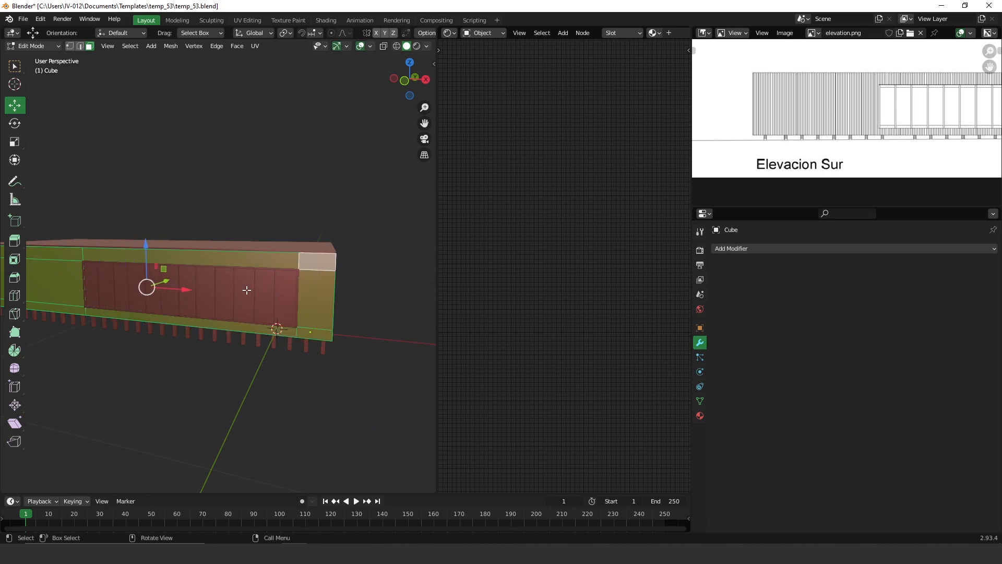
- Unwrap the selected front wall faces with Smart UV Project
left_click(702, 34)
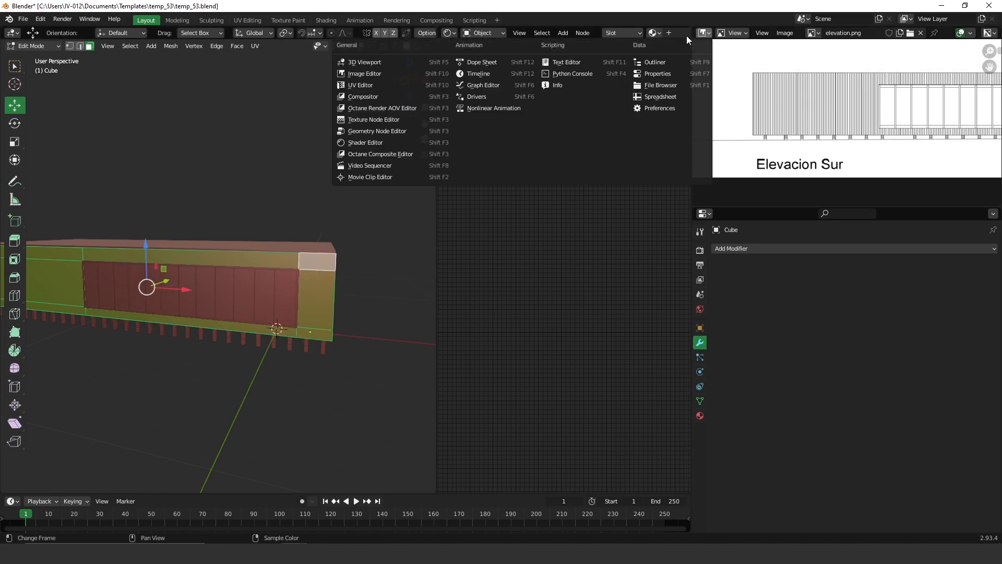
key("Tab")
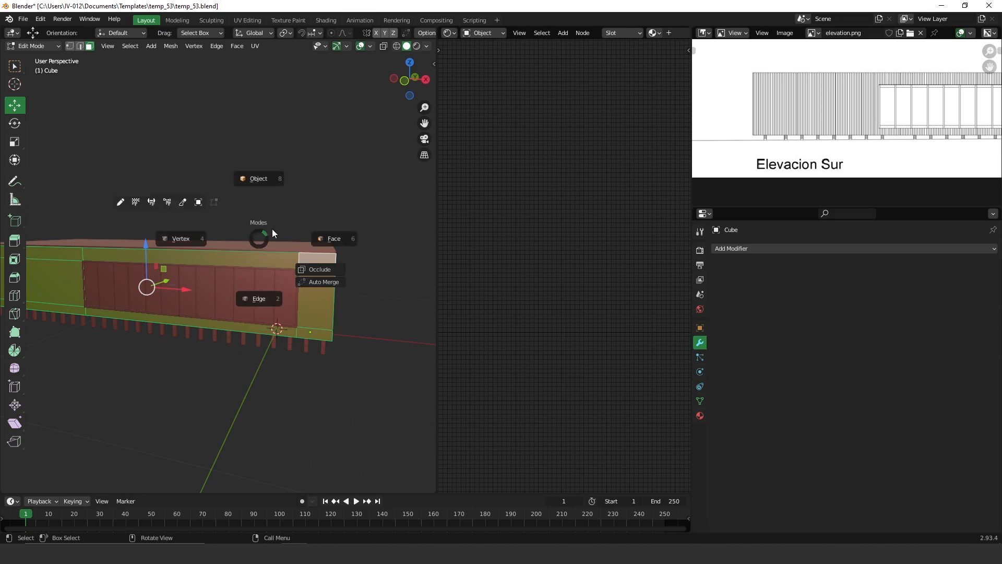
left_click(258, 240)
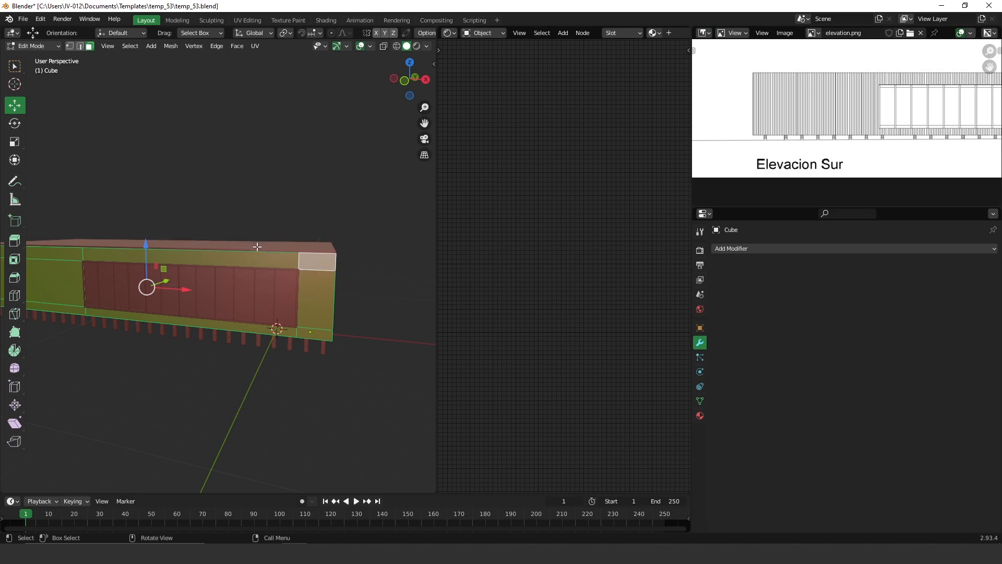
key("u")
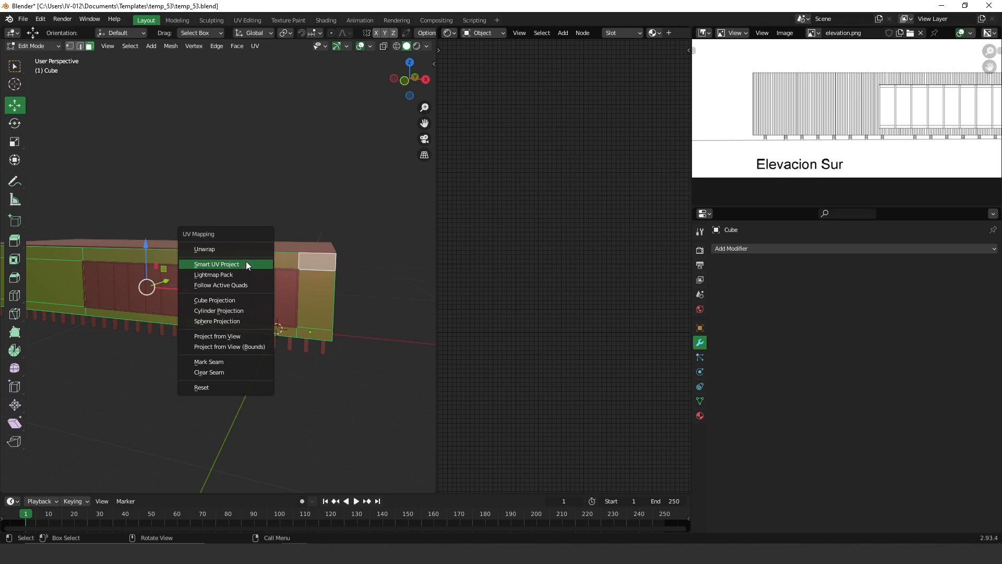
left_click(246, 264)
left_click(245, 347)
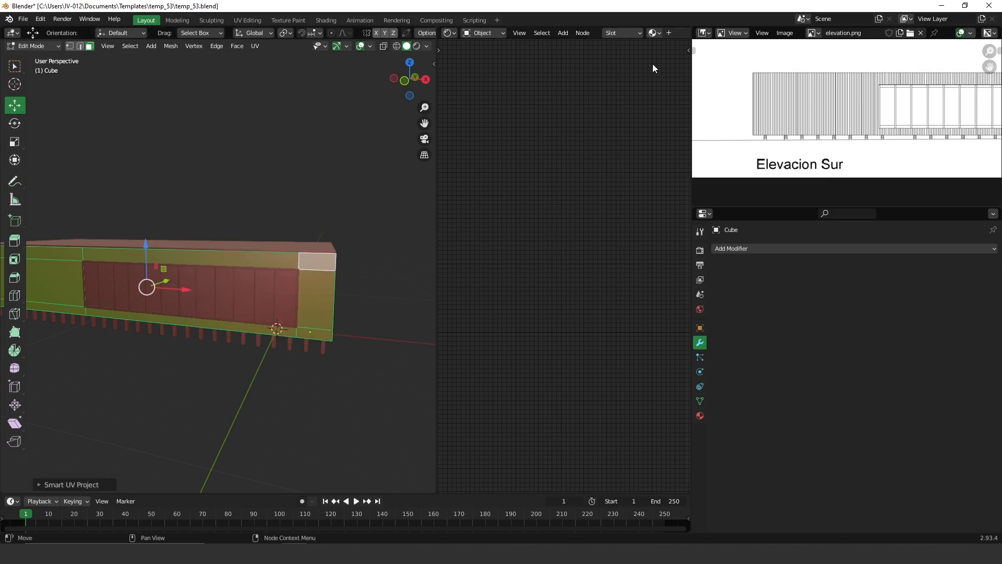
- Switch the reference image area to the UV Editor and frame the UV layout
left_click(704, 33)
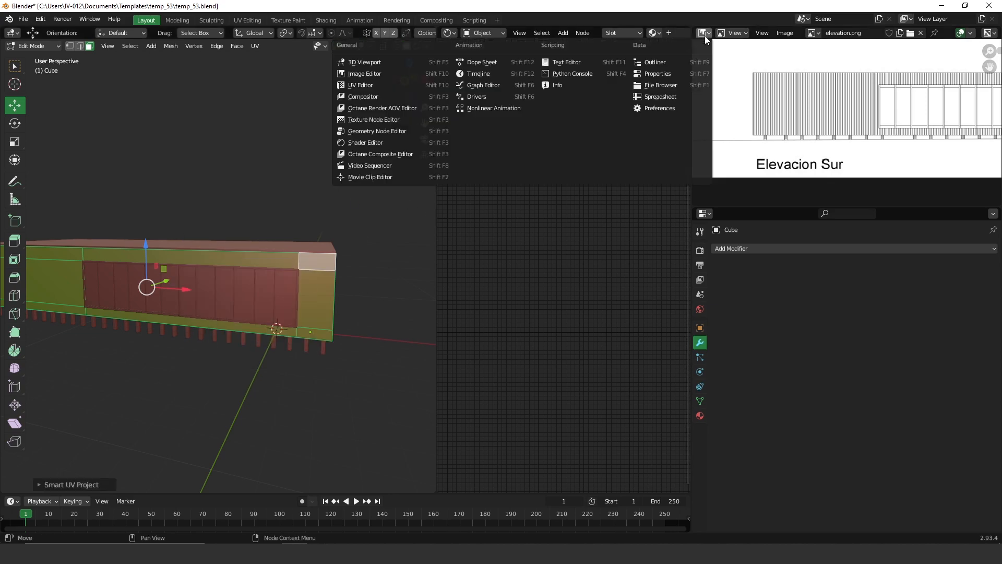
left_click(376, 86)
middle_click_drag(817, 155, 816, 190)
scroll(851, 94, "up", 5)
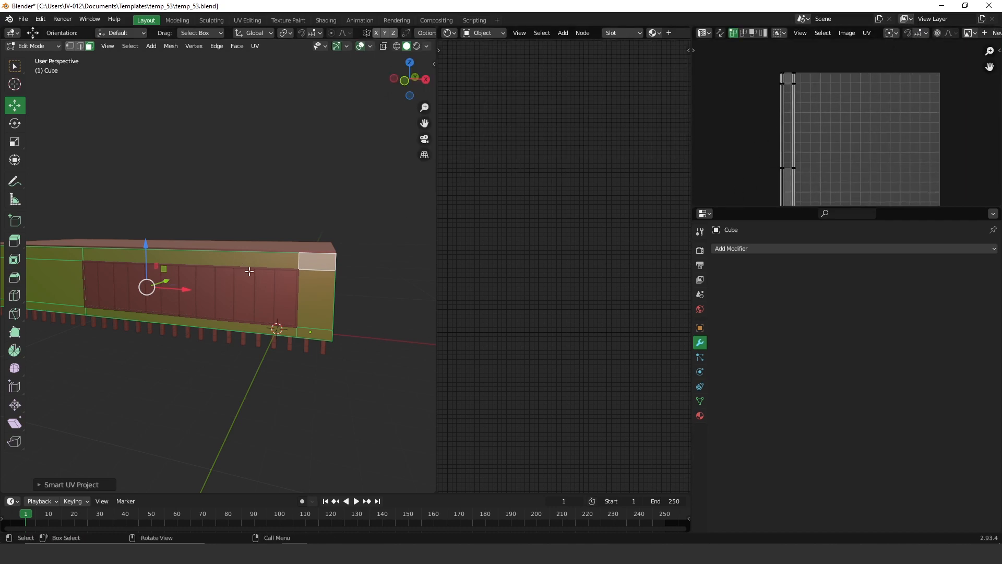
- Project the UVs of the selected front wall faces from the front orthographic view using Project from View
key("KP_1")
middle_click_drag(201, 266, 243, 261, "shift")
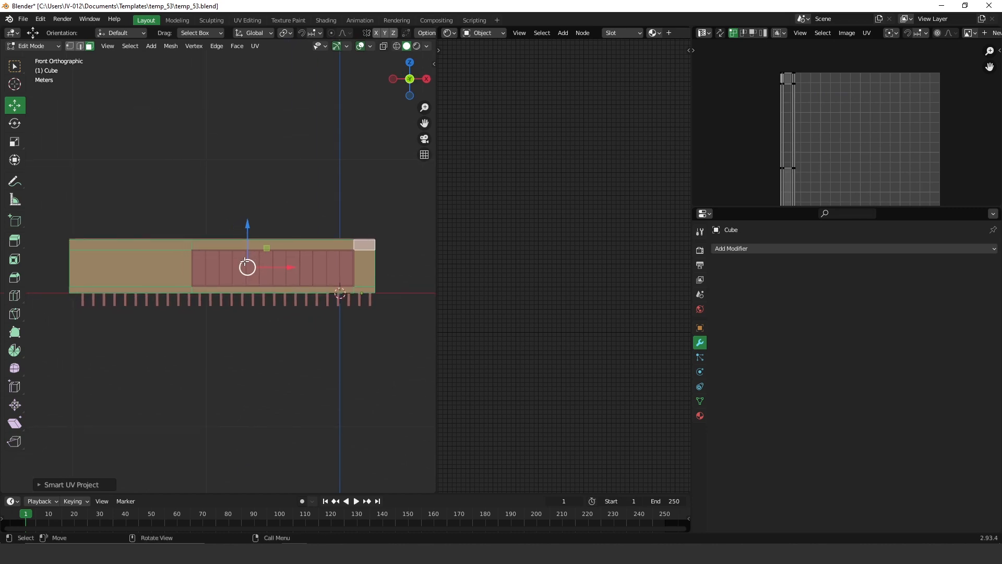
key("u")
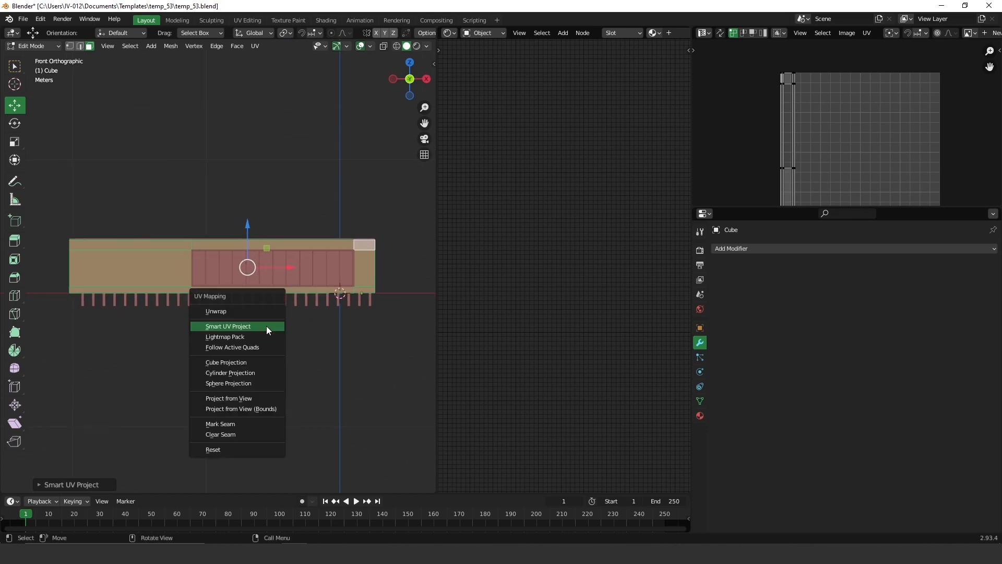
left_click(248, 399)
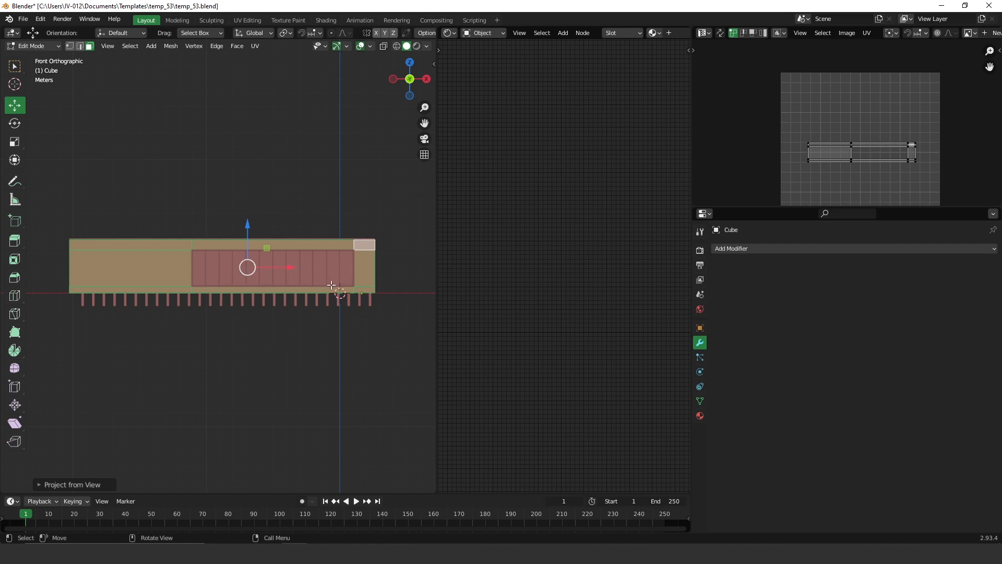
- Select all back wall faces of the main block in the back orthographic view and project their UVs from that view
key("a")
key("ctrl+KP_1")
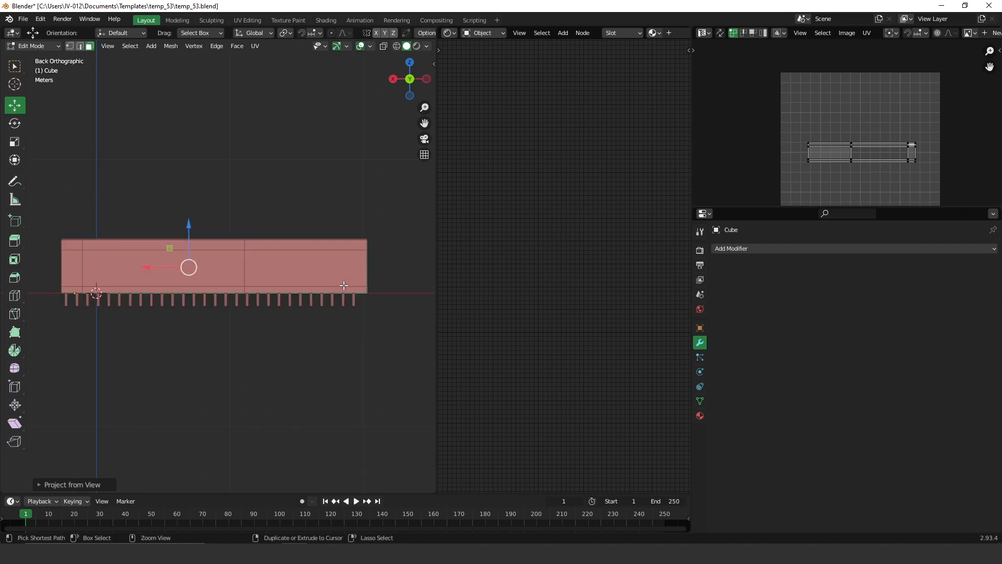
left_click(80, 246)
left_click(78, 266, "shift")
left_click(78, 289, "shift")
left_click(103, 291, "shift")
left_click(115, 280, "shift")
left_click(144, 245, "shift")
left_click(300, 245, "shift")
left_click(298, 268, "shift")
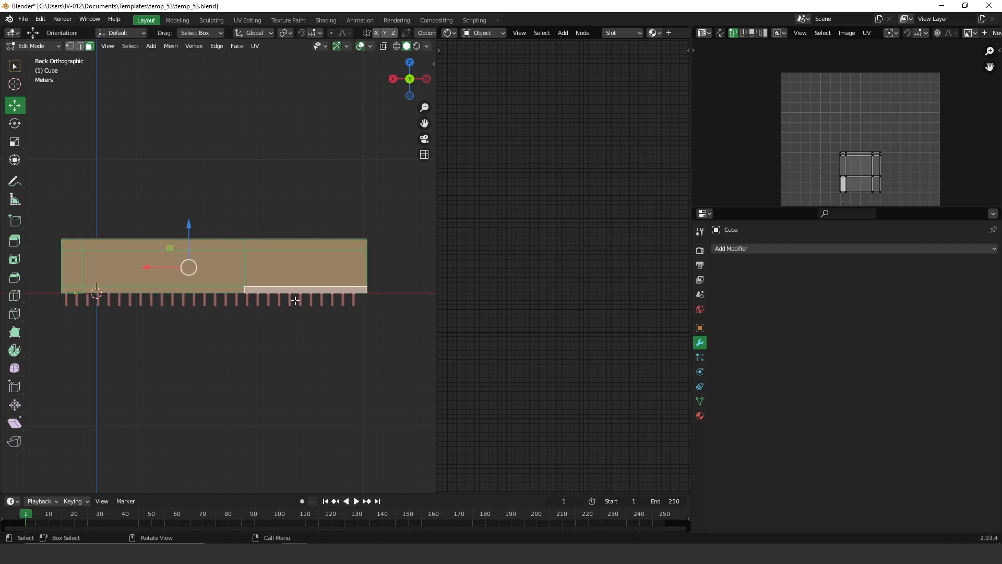
key("u")
left_click(267, 298)
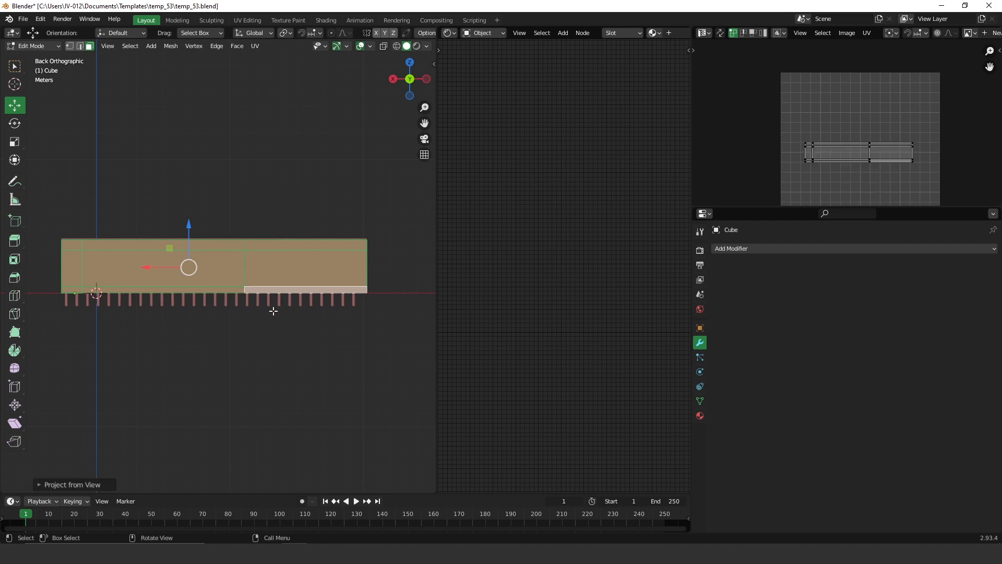
- Select the three end wall faces in the right orthographic view and project their UVs from that view
key("KP_3")
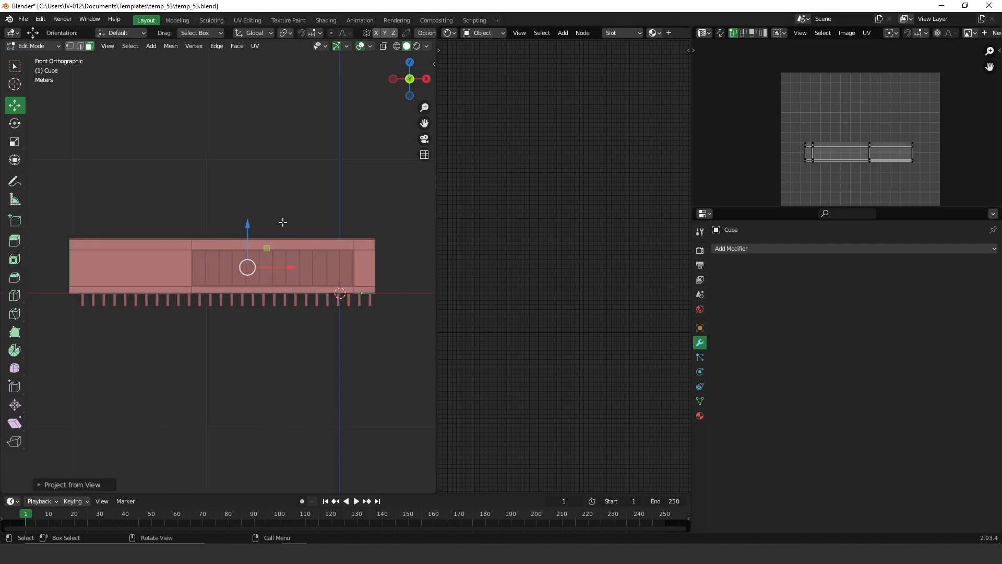
middle_click_drag(262, 230, 325, 220, "shift")
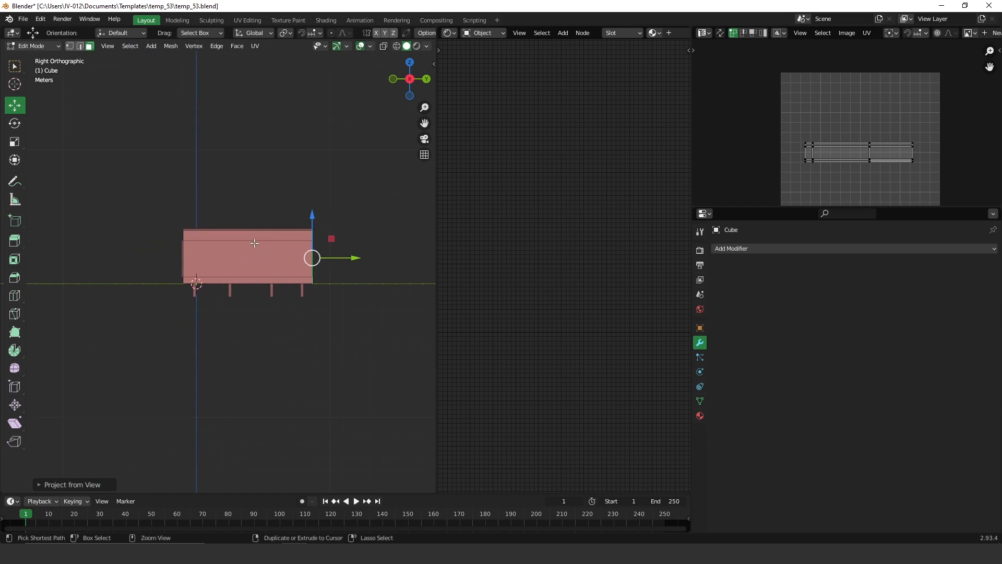
middle_click_drag(242, 249, 255, 240, "ctrl")
left_click(249, 232)
left_click(249, 251, "shift")
left_click(268, 285, "shift")
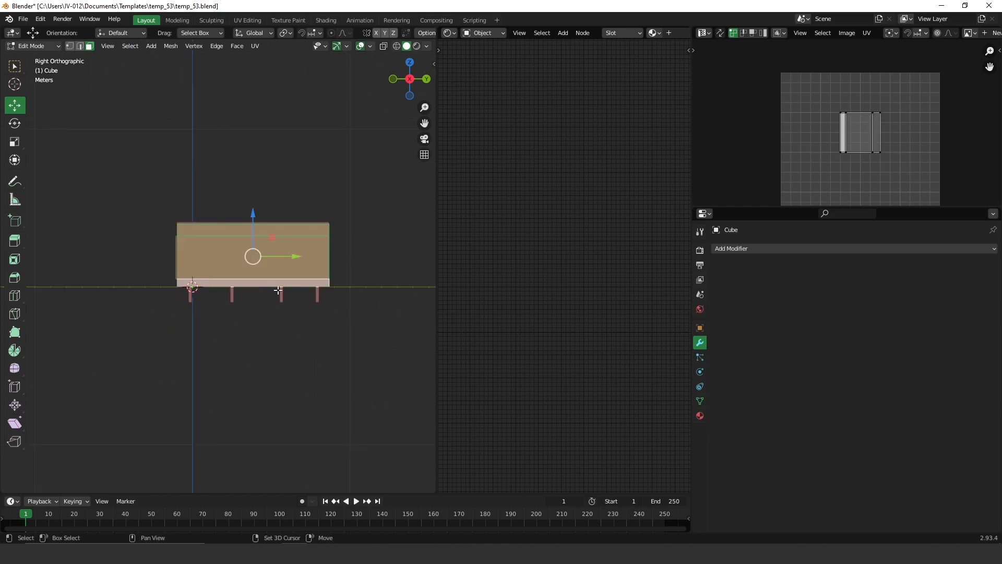
key("i")
right_click(275, 305)
key("u")
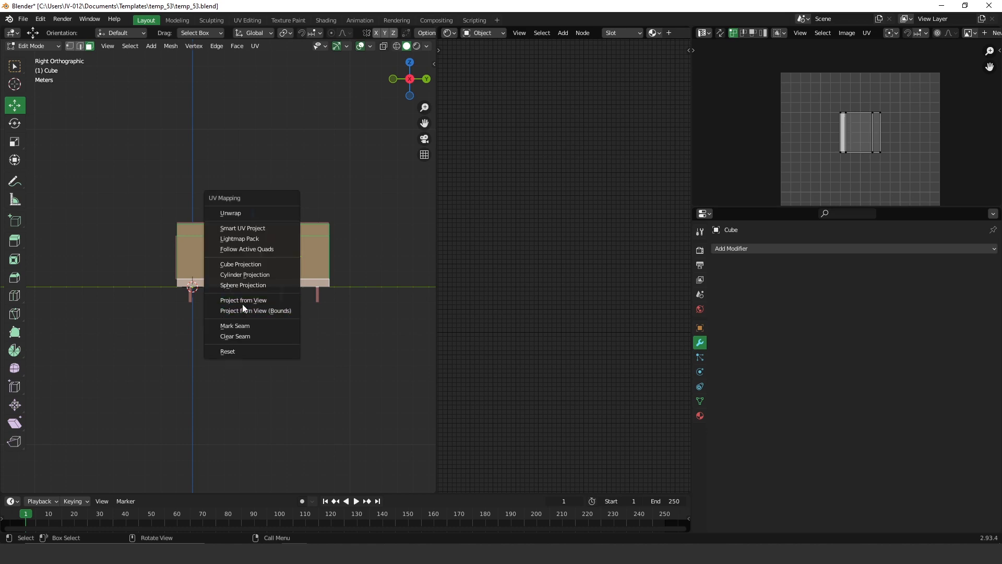
left_click(261, 296)
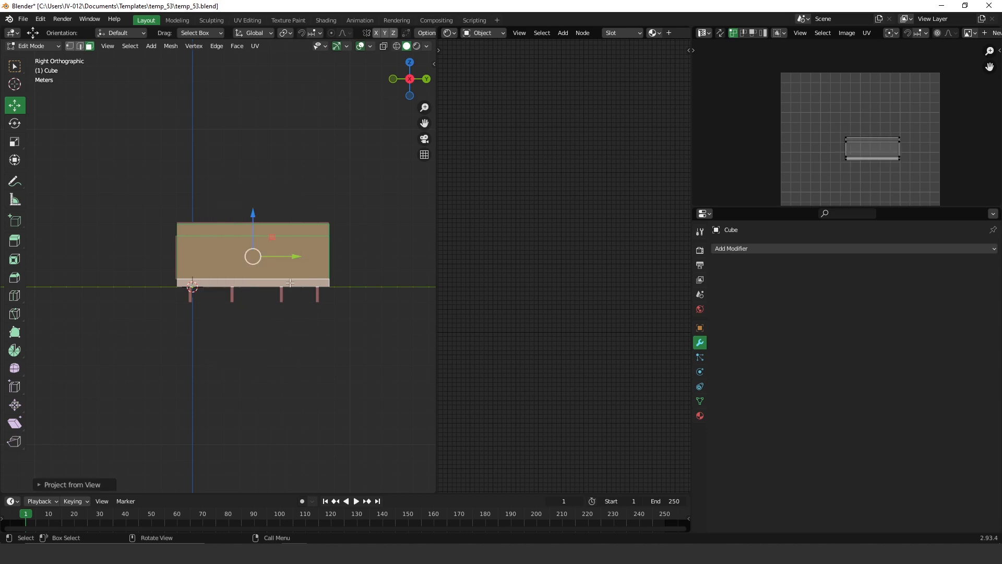
- Select the three opposite end wall faces in the left orthographic view and project their UVs from that view
scroll(291, 282, "up", 4)
key("a")
key("ctrl+KP_3")
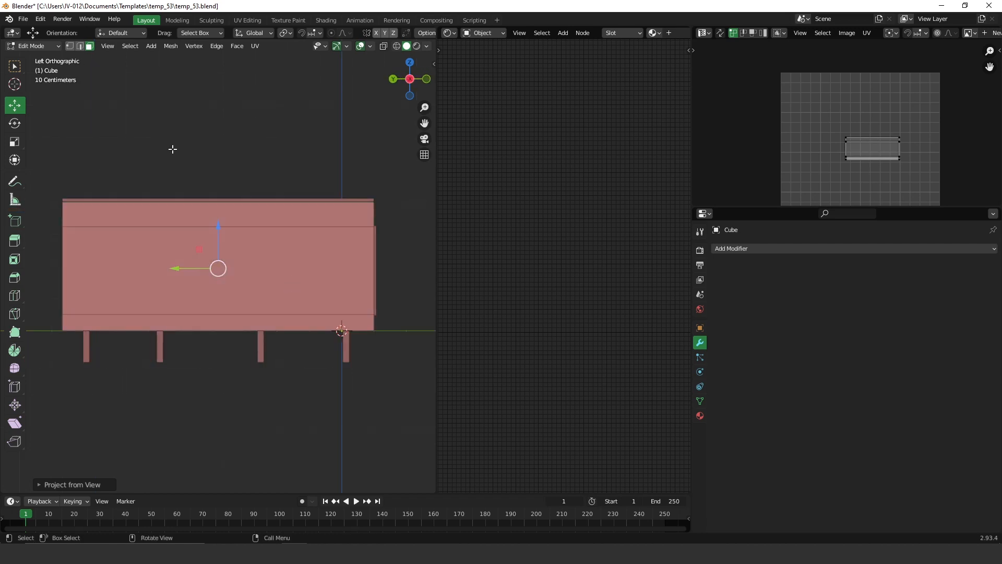
left_click(259, 212)
left_click(271, 256, "ctrl")
left_click(277, 324, "ctrl")
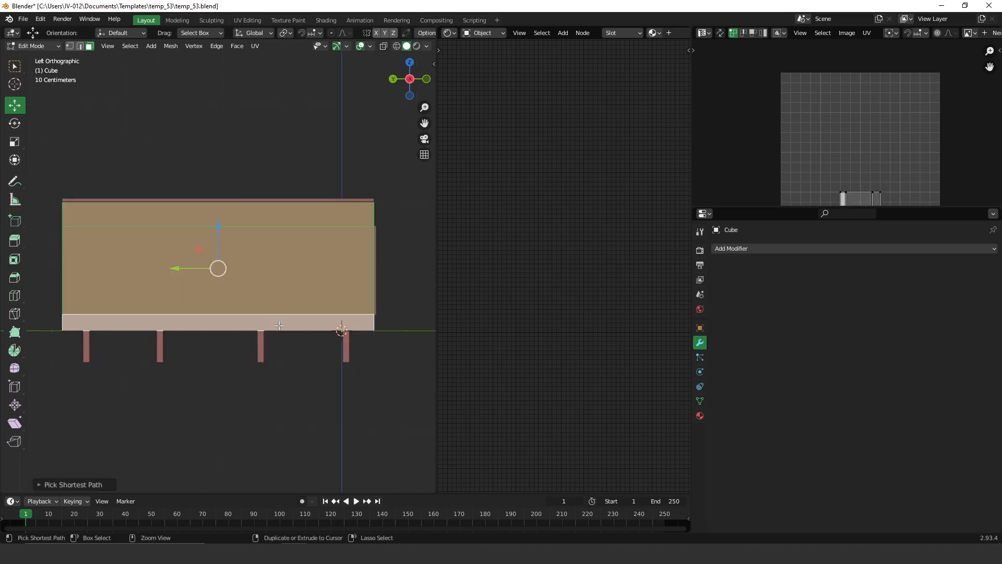
key("u")
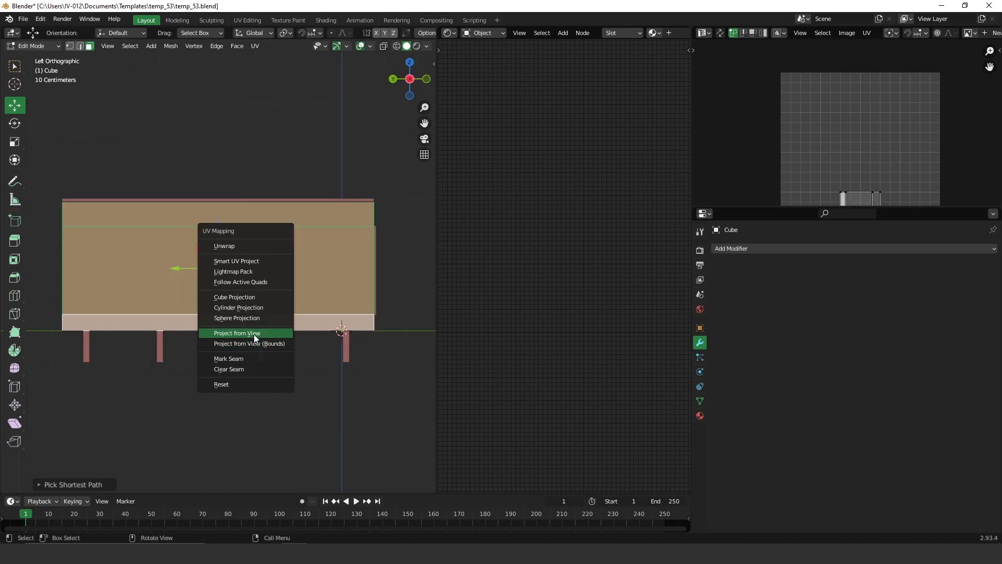
left_click(259, 333)
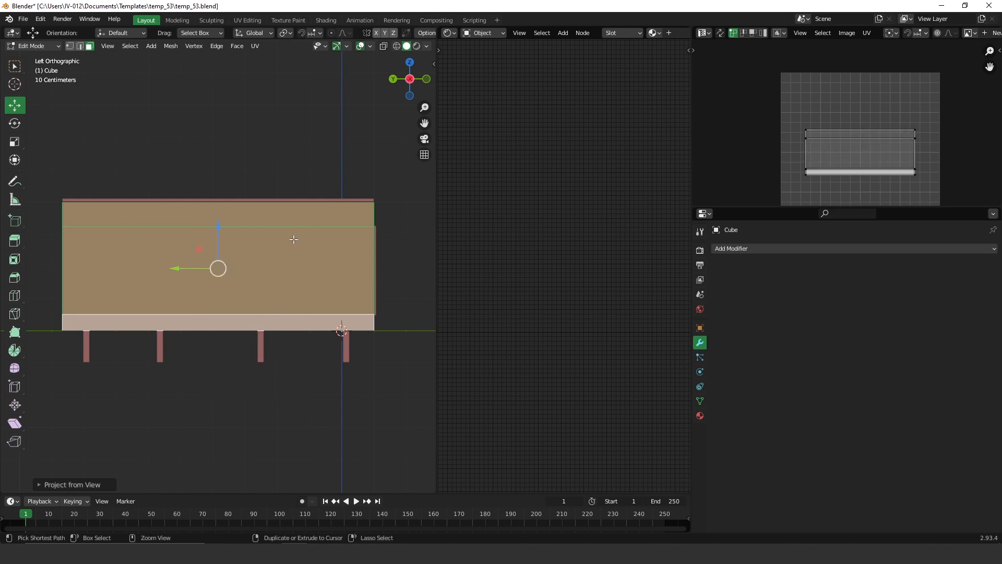
- Select the three underside faces of the main block, above the support posts
scroll(283, 281, "down", 1)
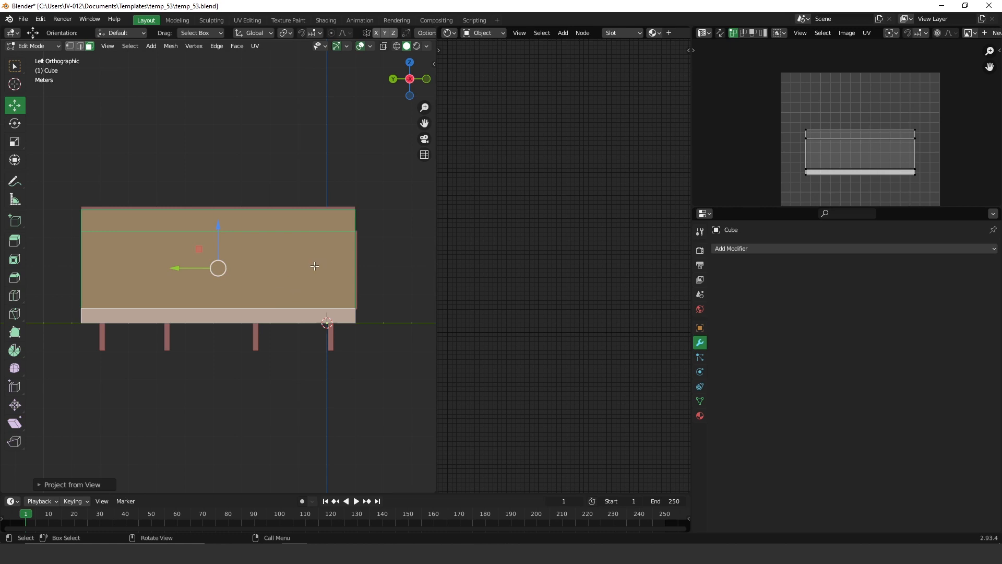
middle_click_drag(296, 259, 214, 163)
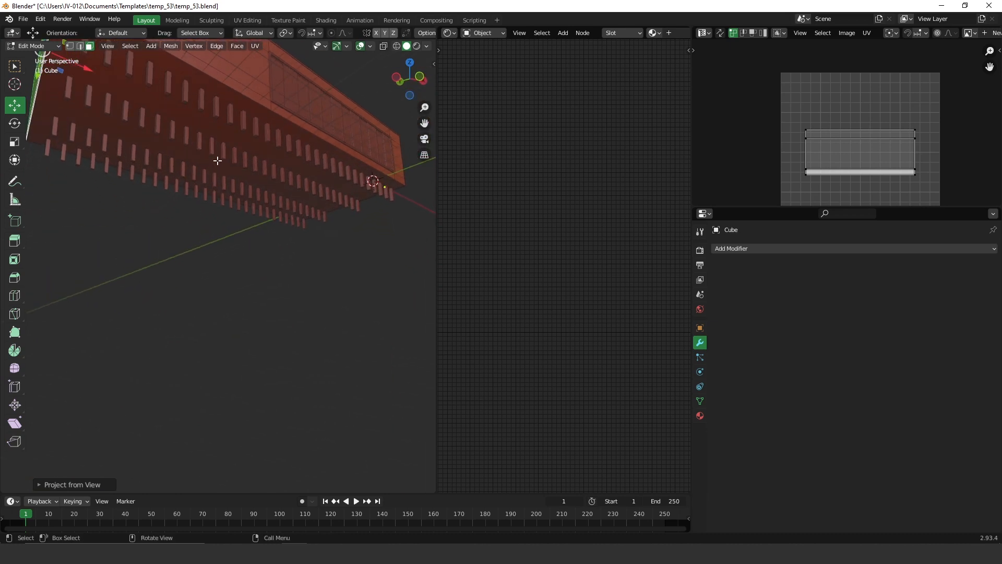
left_click(245, 156)
middle_click_drag(302, 188, 261, 196)
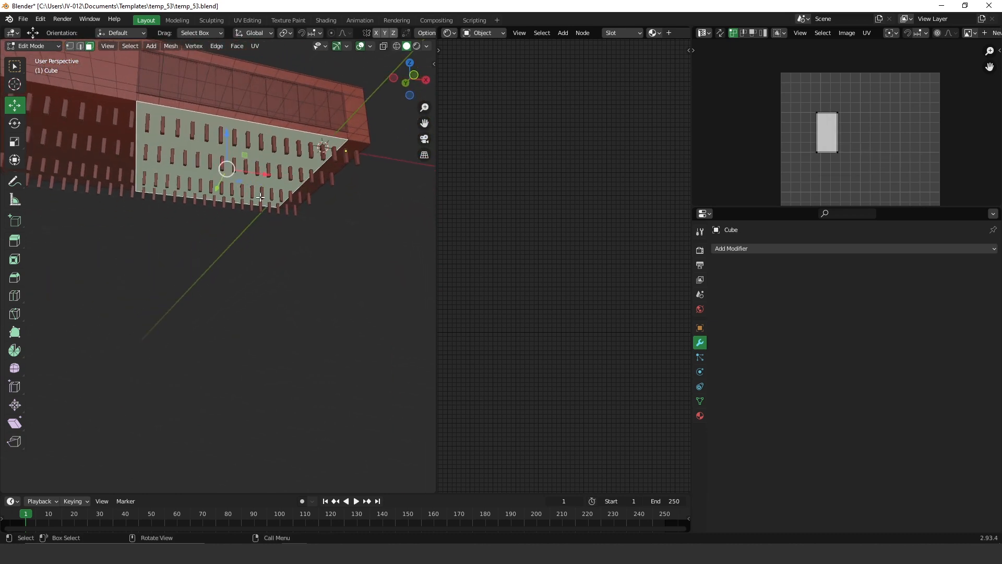
left_click(334, 168, "shift")
middle_click_drag(177, 179, 257, 294, "shift")
left_click(329, 210, "shift")
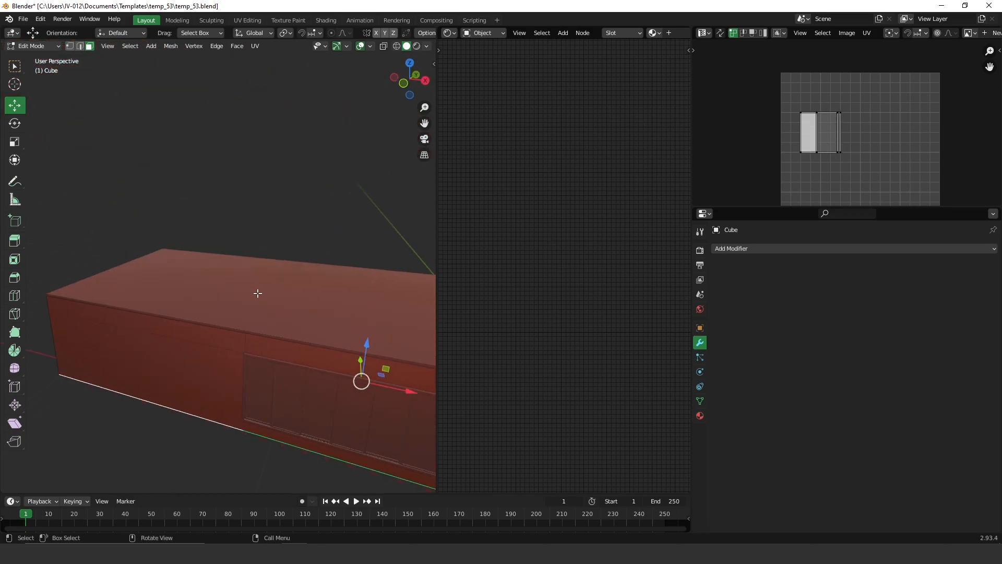
- Isolate the main block in local view and add its three top faces to the selection
left_click(143, 288, "shift")
key("KP_Divide")
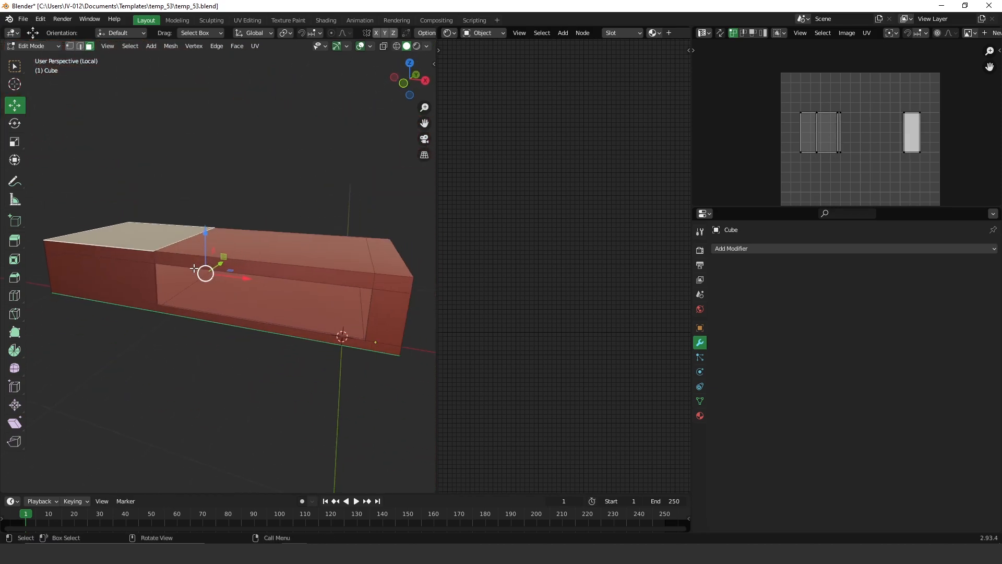
left_click(266, 239, "shift")
left_click(395, 264, "shift")
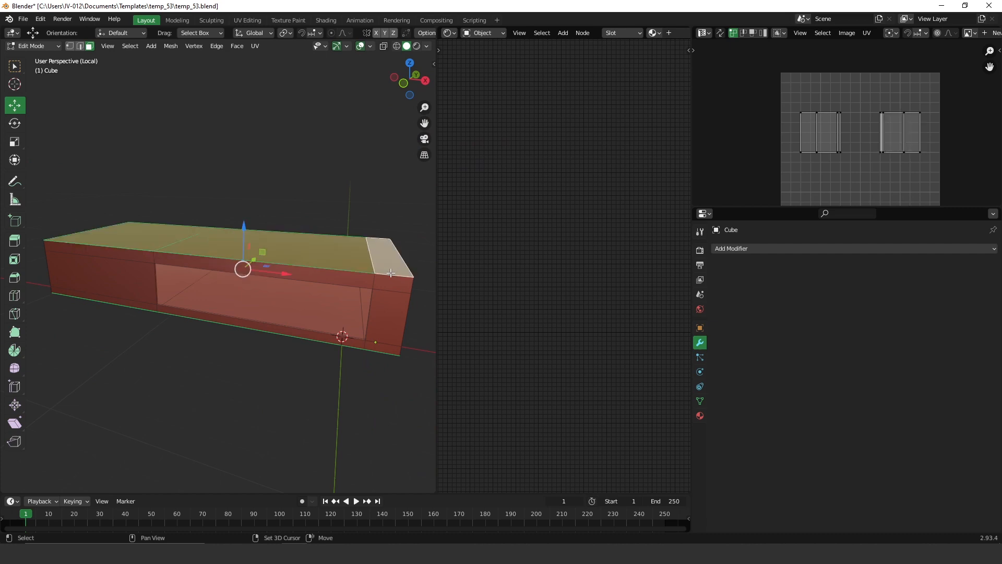
- Return the main block to Object Mode with one of its outer corners in close view
middle_click_drag(334, 313, 296, 227)
key("ctrl+Tab")
left_click(314, 140)
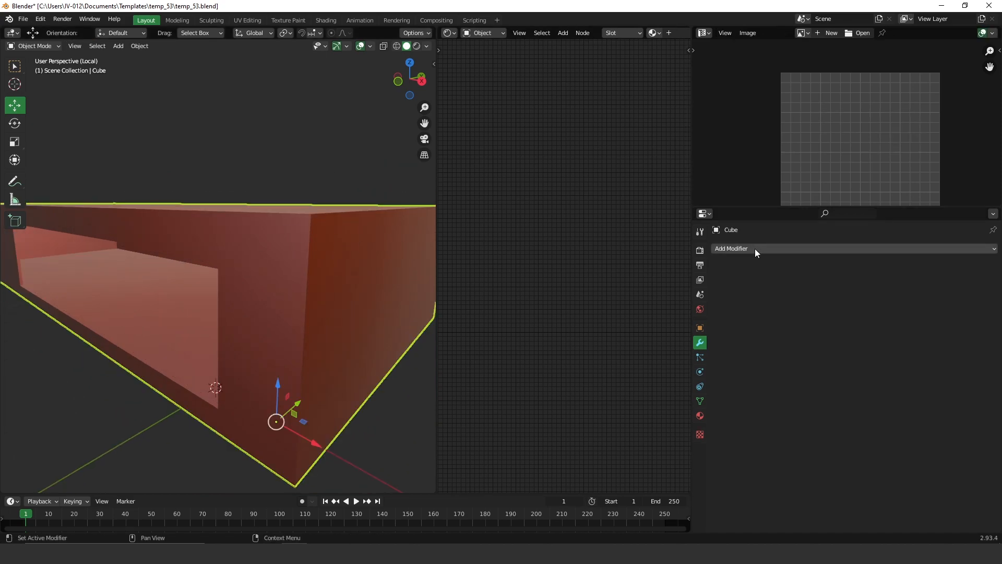
- Try a Bevel modifier with its default settings on the main block, inspect the corner and remove the modifier
left_click(739, 249)
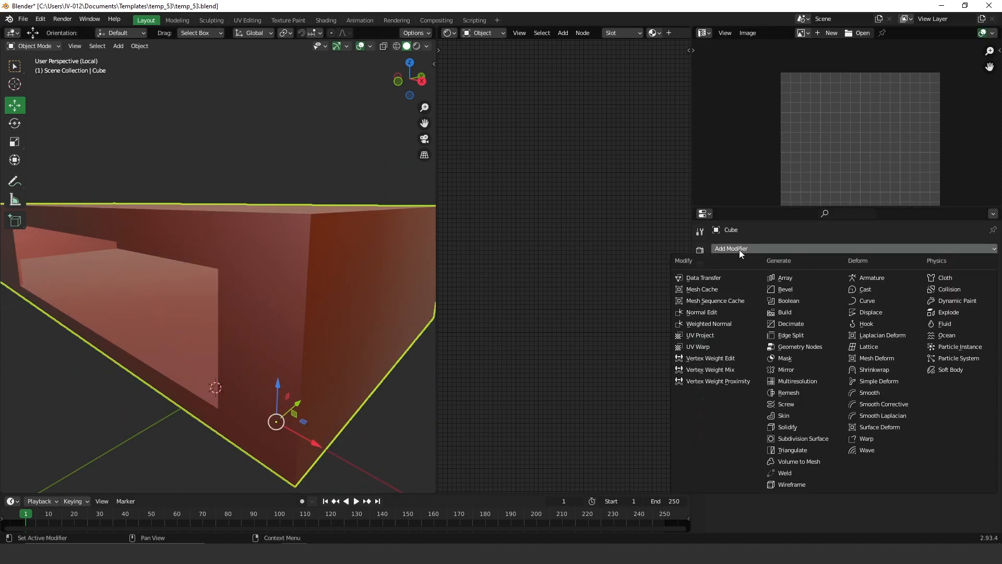
left_click(799, 286)
middle_click_drag(358, 287, 328, 294)
scroll(343, 288, "up", 3)
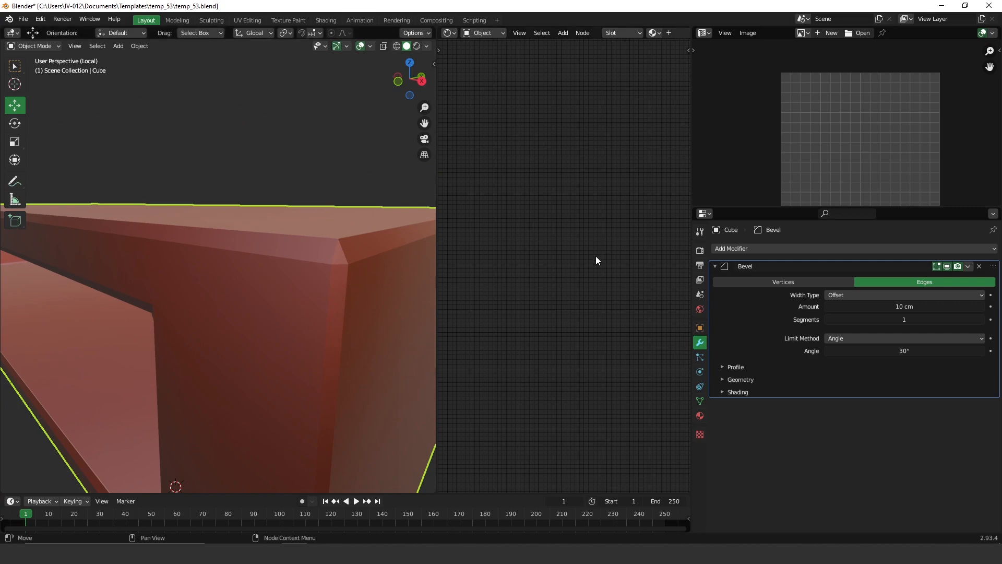
key("ctrl+x")
- Apply the main block's object transforms and add a Bevel modifier with an amount of 1.2 cm
key("ctrl+a")
left_click(343, 255)
left_click(778, 249)
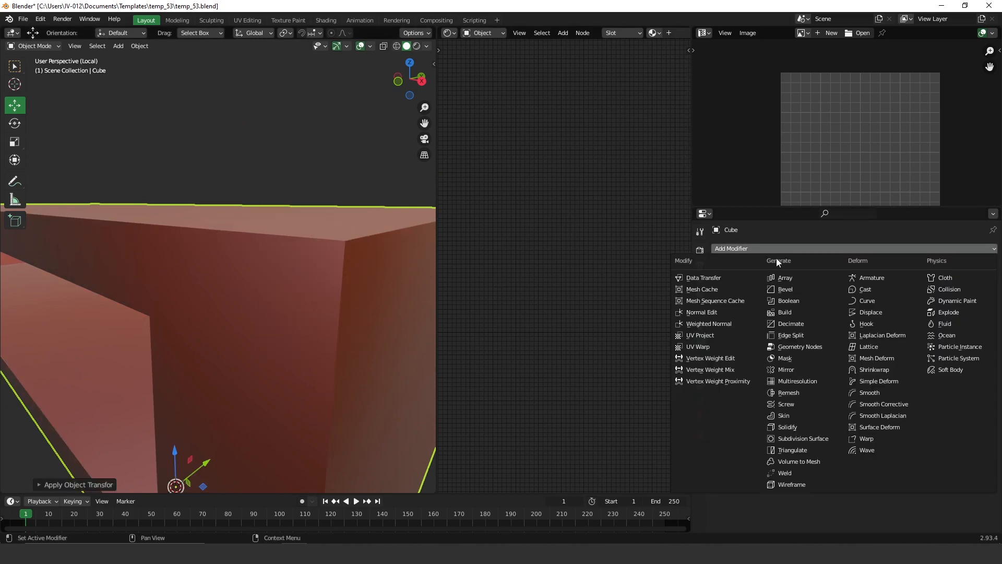
left_click(797, 290)
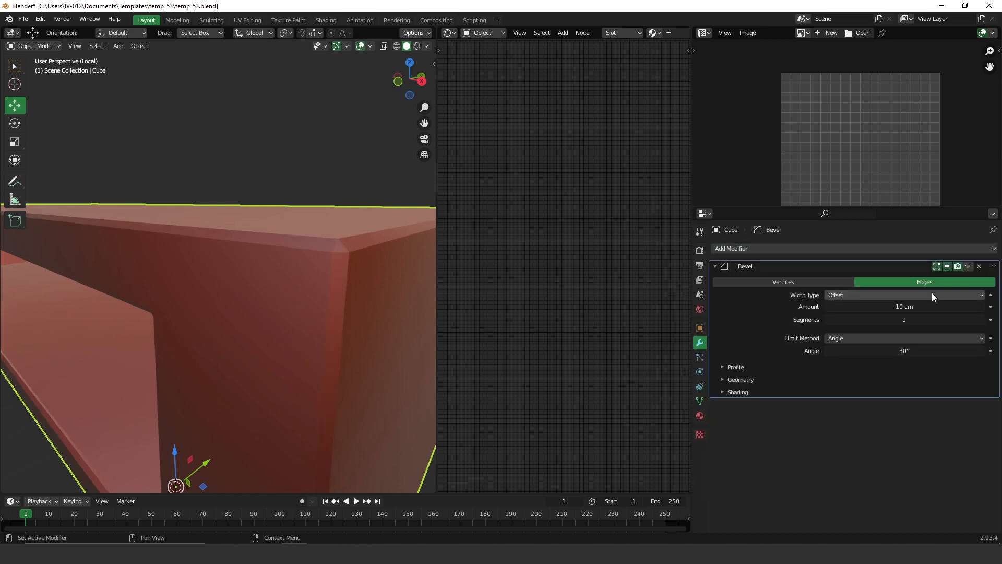
left_click_drag(921, 306, 867, 307)
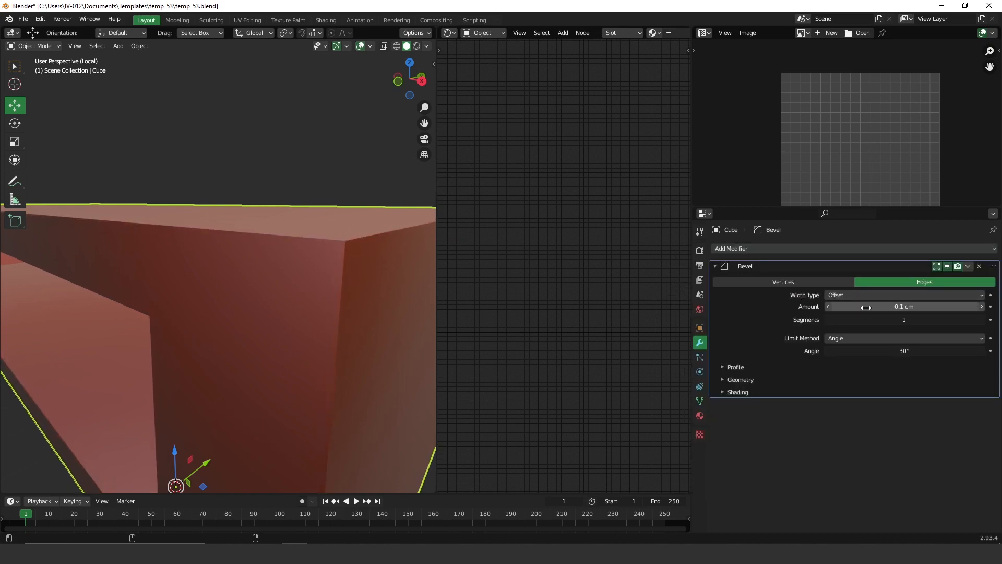
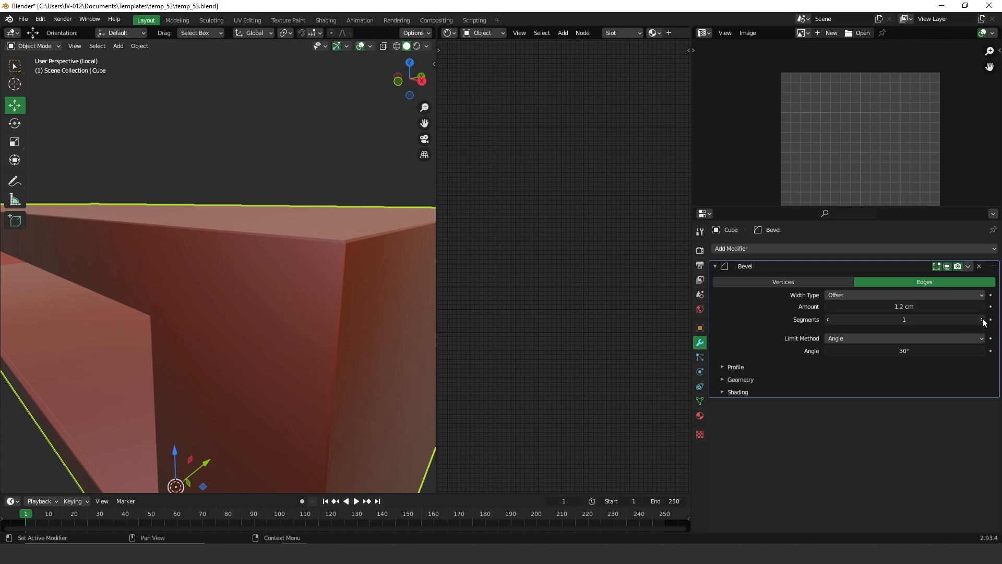
- Set the bevel to 3 segments with Harden Normals enabled and apply the modifier to the main block
left_click(738, 392)
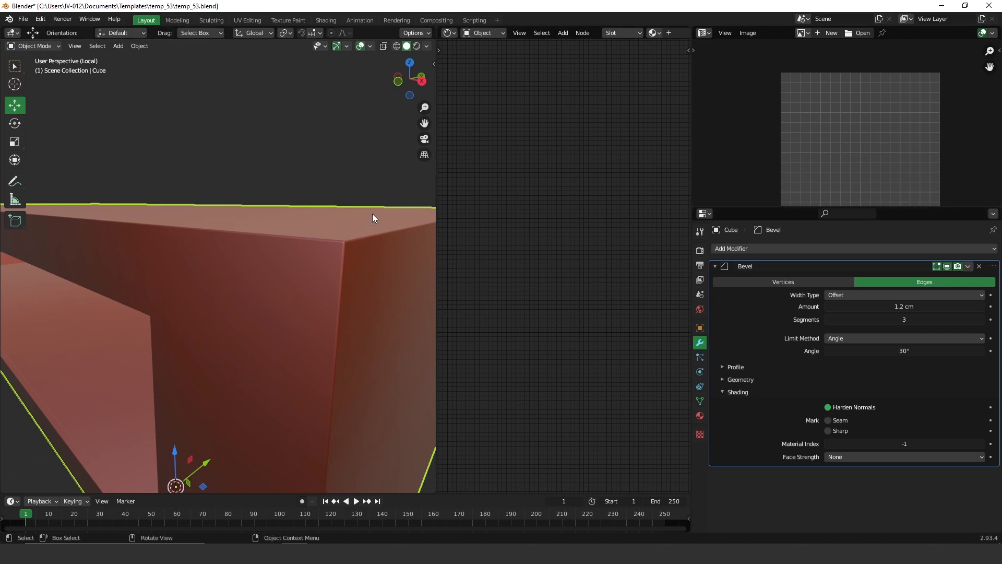
left_click(968, 266)
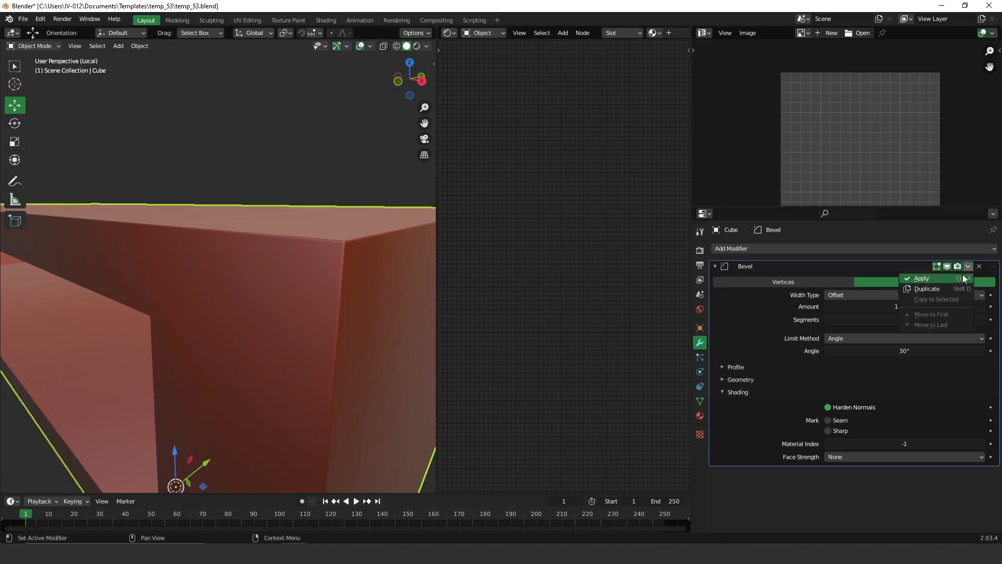
left_click(965, 278)
- Switch the main block to face editing and check the UVs of its top, interior floor and interior back wall faces
key("Tab")
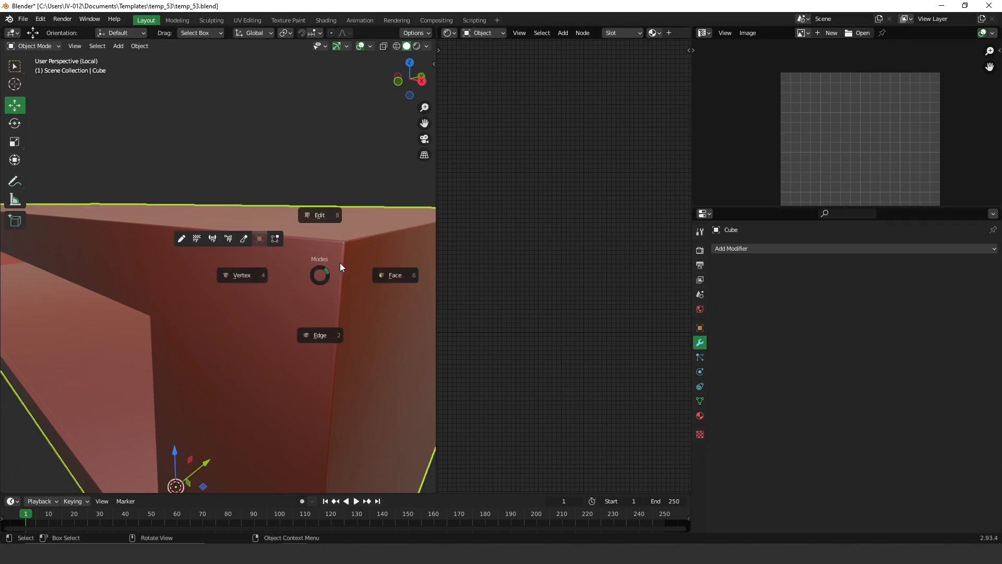
left_click(382, 275)
scroll(277, 302, "down", 5)
middle_click_drag(261, 282, 278, 303)
left_click(259, 289)
left_click(113, 219, "shift")
left_click(110, 214, "shift")
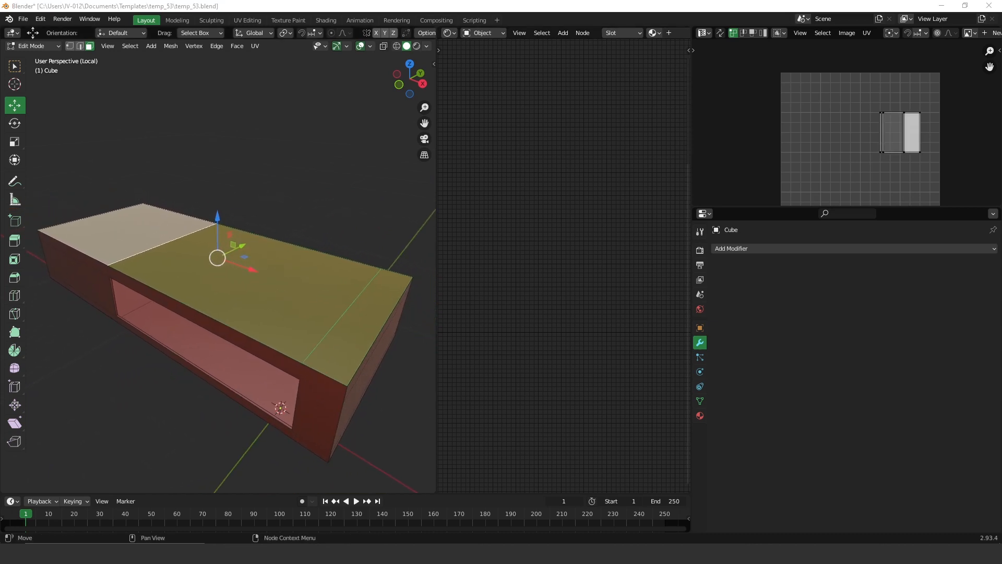
middle_click_drag(282, 360, 258, 316)
left_click(259, 315)
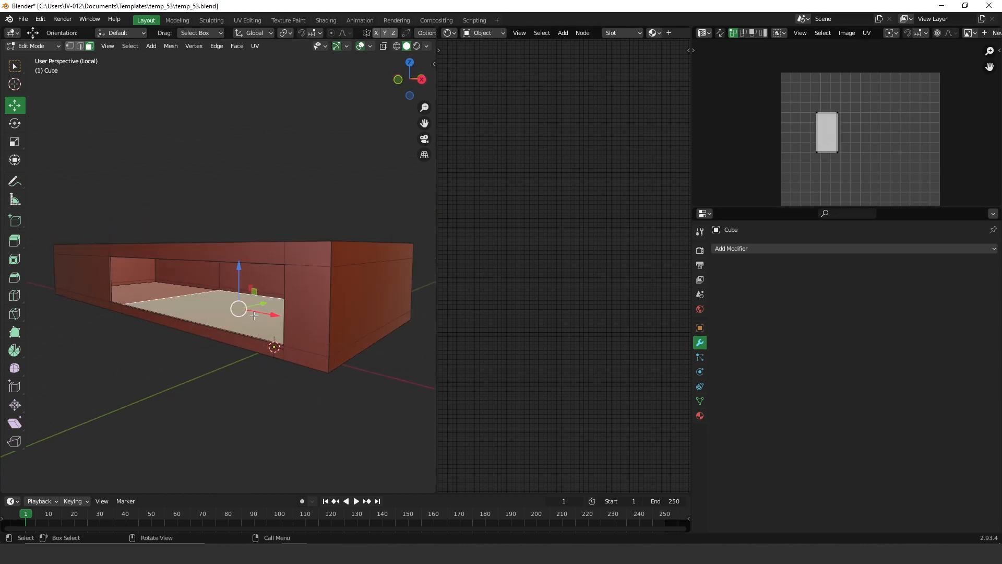
scroll(271, 303, "up", 3)
left_click(283, 291)
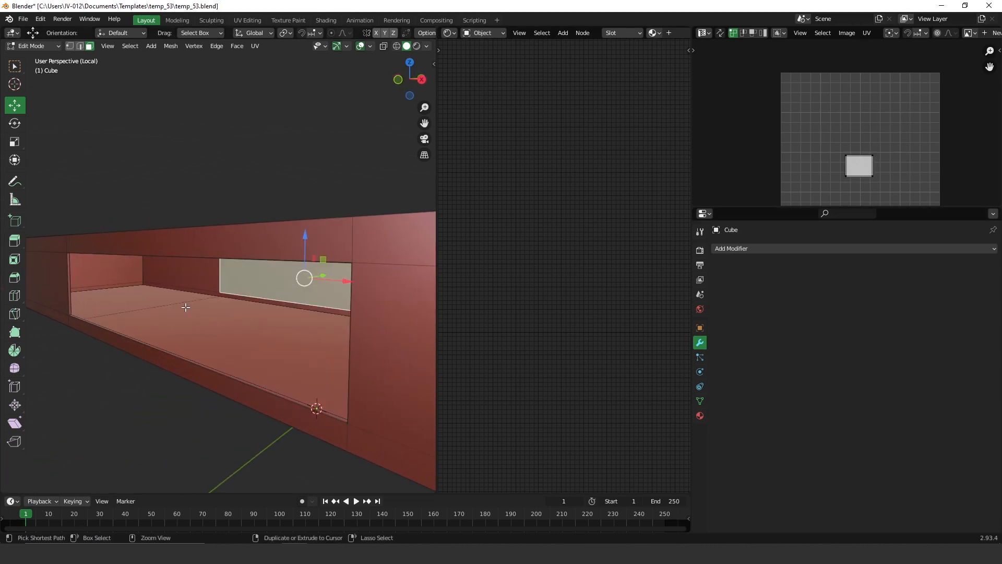
- Select the interior floor, ceiling and end wall faces of the main block
scroll(229, 318, "up", 3)
left_click(217, 338)
left_click(160, 305, "shift")
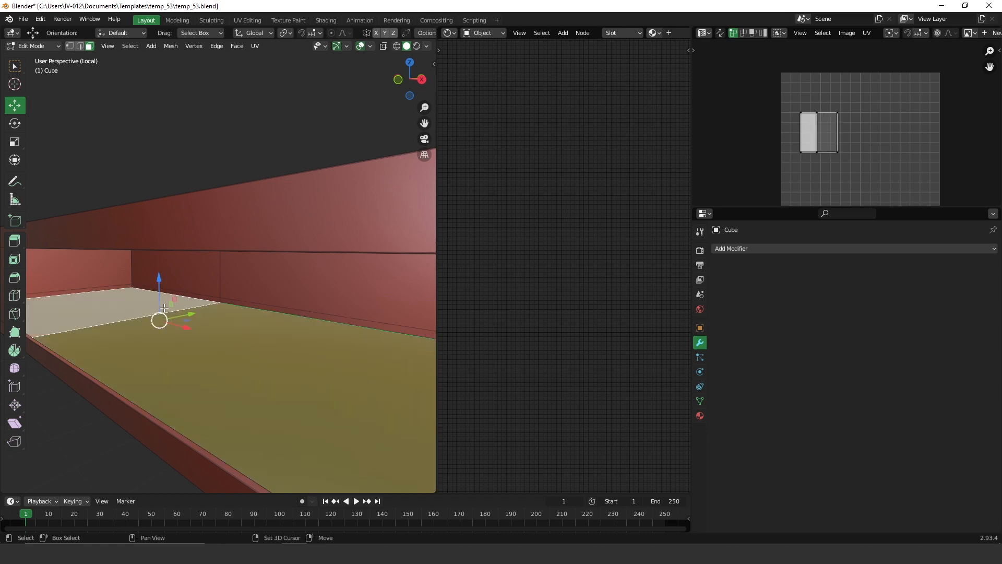
left_click(116, 276, "shift")
middle_click_drag(139, 288, 409, 309)
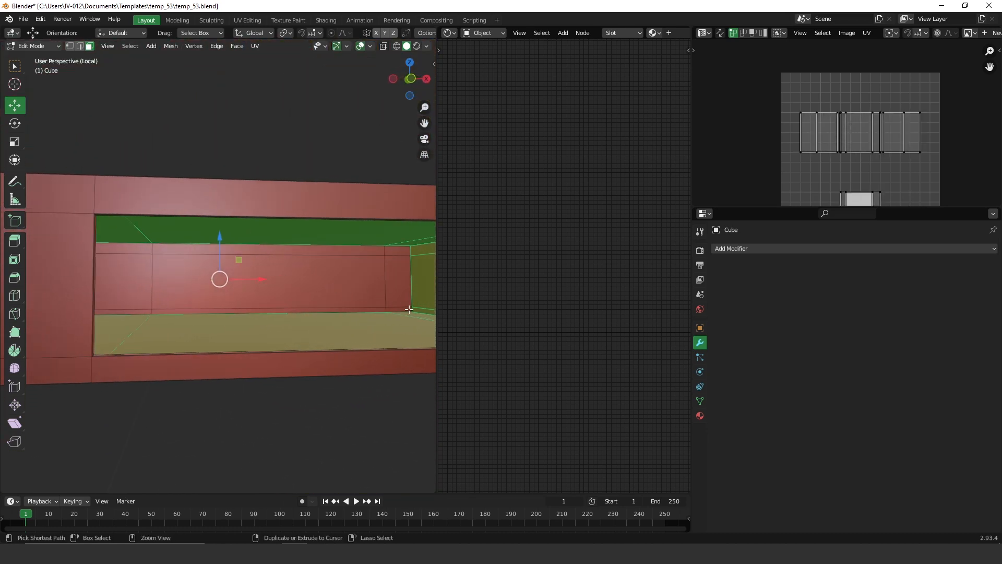
- Add all faces of the interior back wall, including its edge strips and large central panel, to the selection
left_click(402, 311, "ctrl")
left_click(399, 285, "ctrl")
left_click(396, 260, "ctrl")
left_click(397, 269, "ctrl")
left_click(393, 252, "ctrl")
left_click(364, 252, "ctrl")
left_click(135, 251, "ctrl")
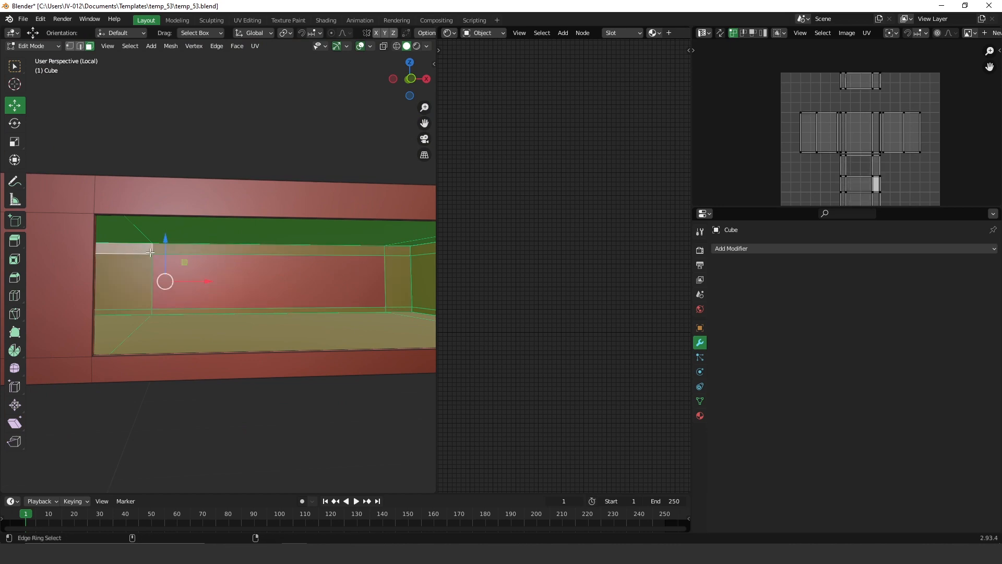
left_click(265, 280, "ctrl+shift")
- Add the interior front wall strips below and above the large opening to the selection
middle_click_drag(300, 285, 223, 300)
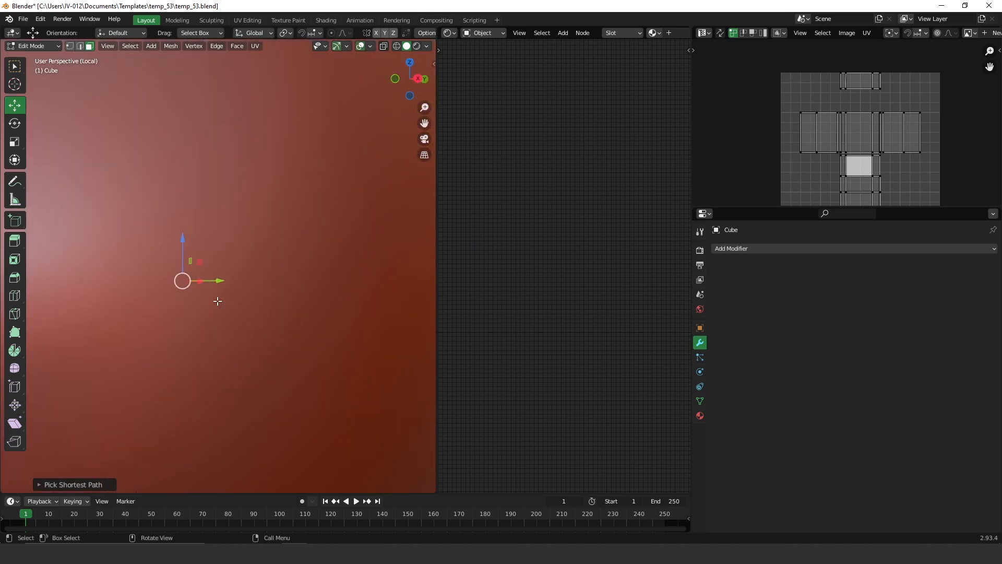
scroll(166, 263, "up", 1)
middle_click_drag(166, 263, 230, 250)
scroll(186, 273, "down", 1)
scroll(230, 251, "up", 1)
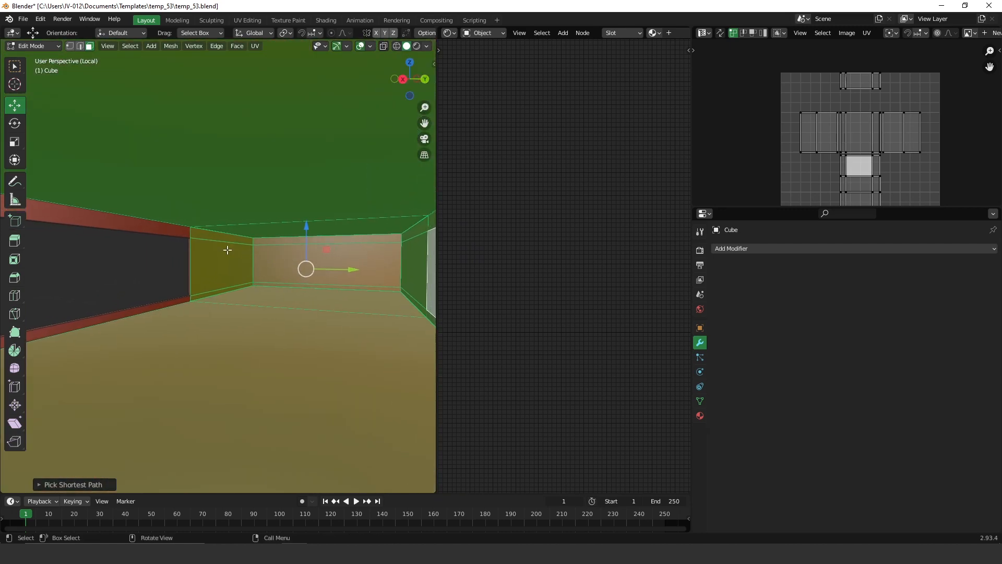
left_click(121, 317, "shift")
left_click(167, 230, "shift")
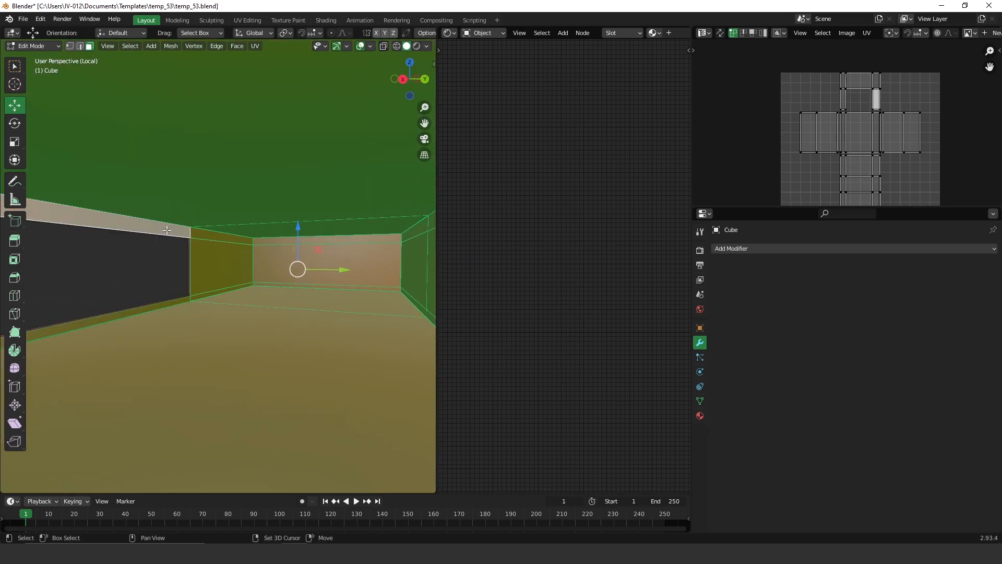
- Add the three narrow interior front wall faces beside the opening to the selection
middle_click_drag(169, 250, 21, 258)
middle_click_drag(165, 289, 156, 255, "ctrl")
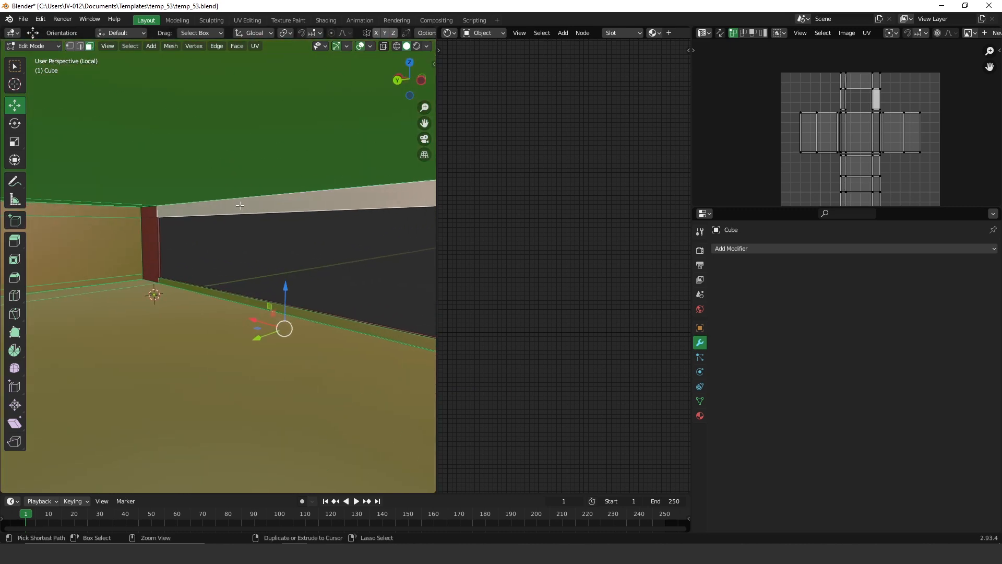
left_click(150, 214, "shift")
left_click(150, 230, "shift")
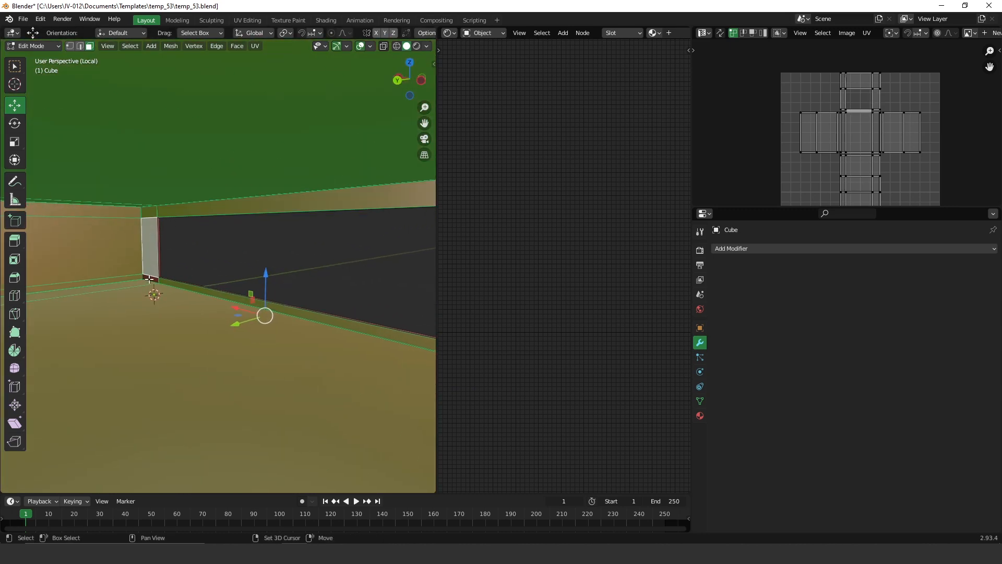
left_click(149, 278, "shift")
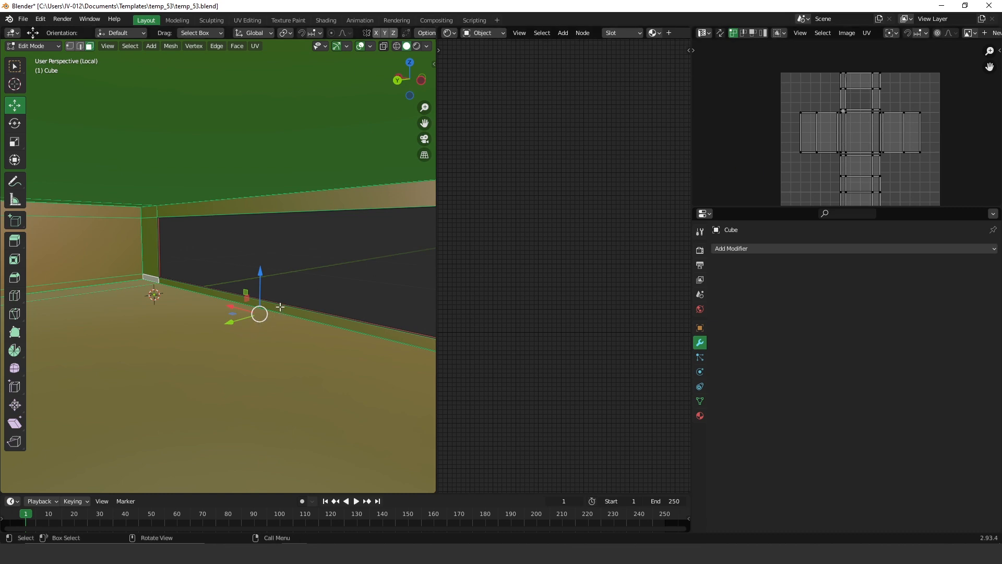
- Unwrap the selected interior faces with Smart UV Project at a 66° angle limit and 0.000 island margin
key("u")
left_click(266, 234)
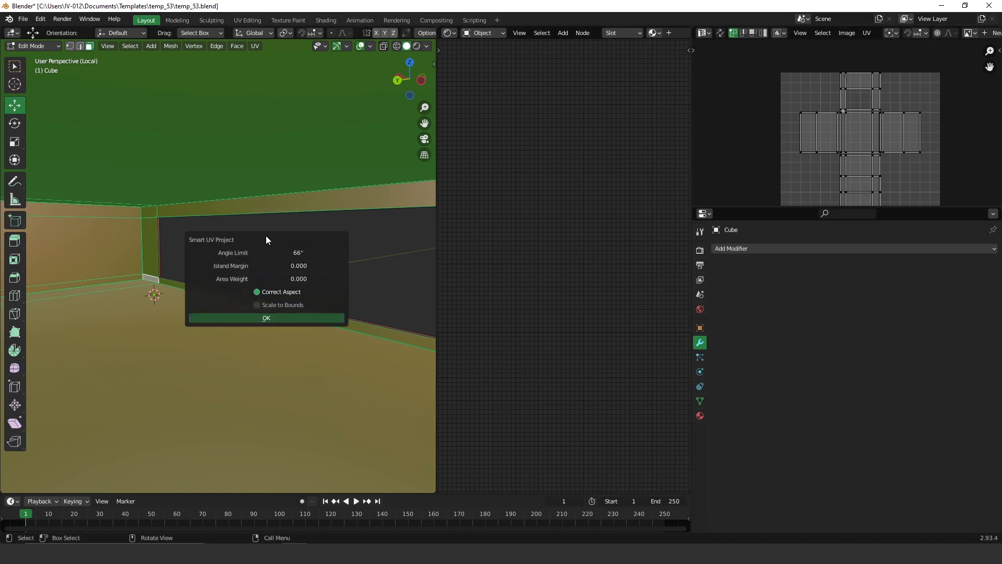
left_click(295, 317)
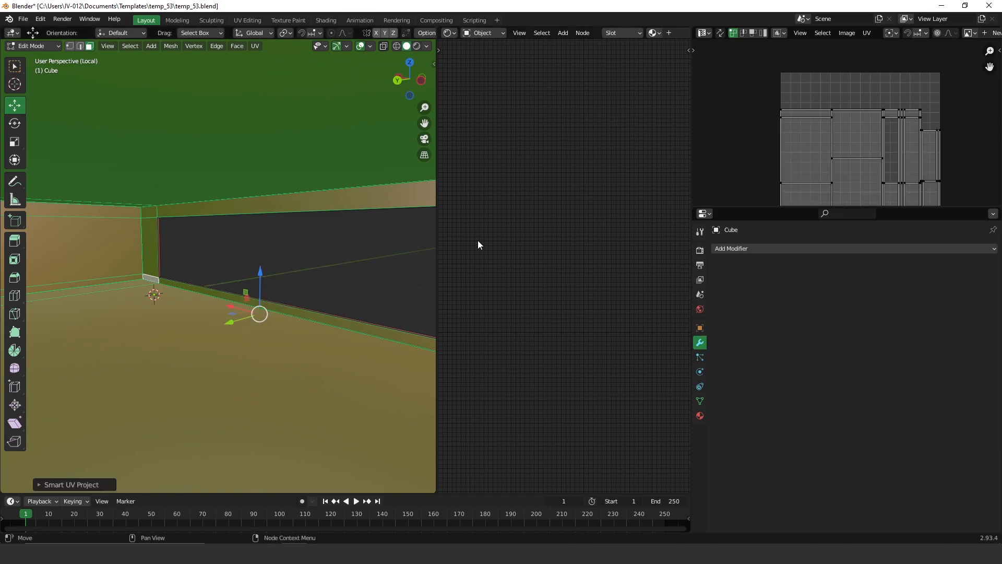
- Show the UV editor's tools, select all the interior UV islands and move them horizontally out of the image square to its left
scroll(335, 291, "down", 4)
scroll(838, 150, "down", 2)
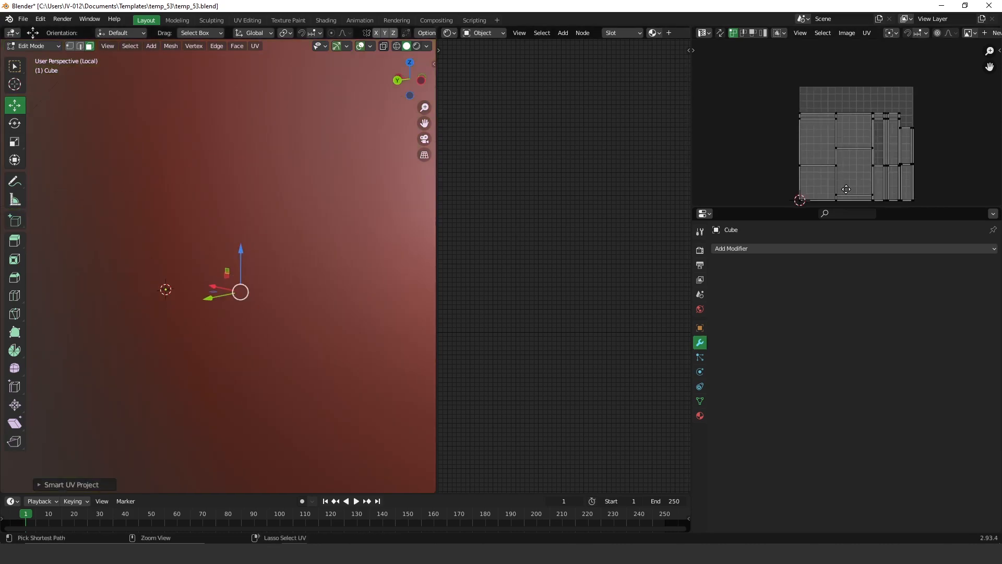
scroll(848, 130, "down", 1)
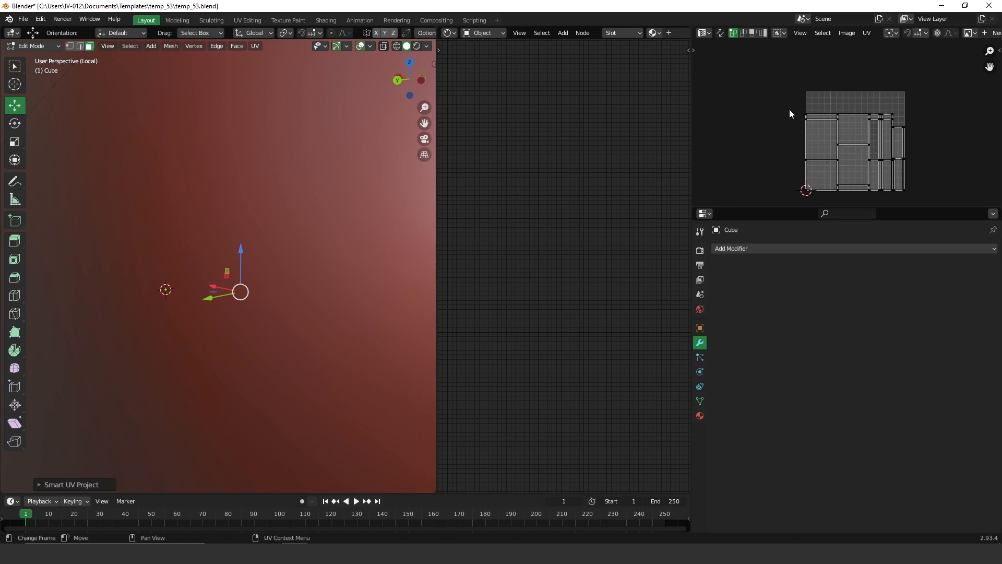
left_click(704, 33)
left_click(703, 35)
left_click(708, 34)
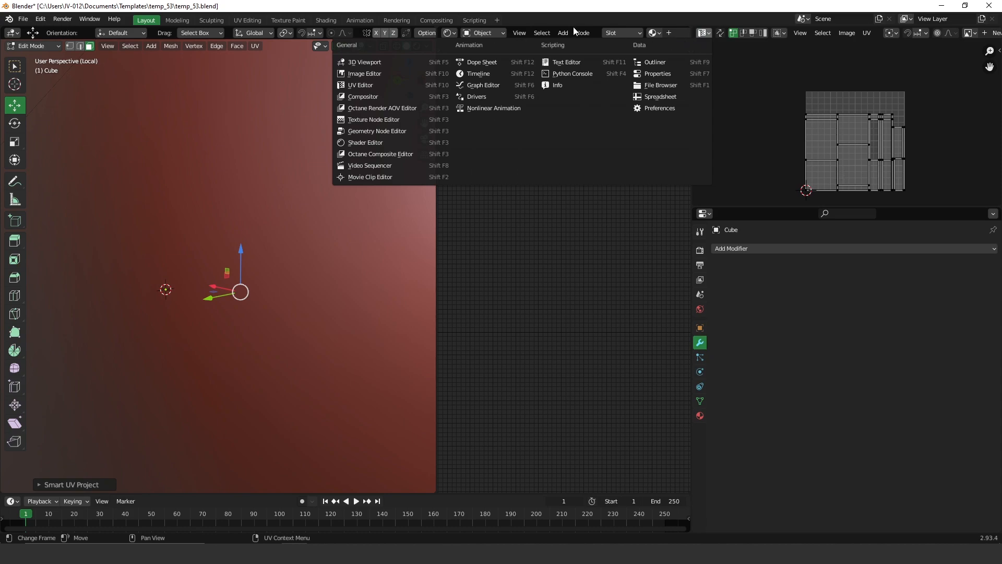
key("t")
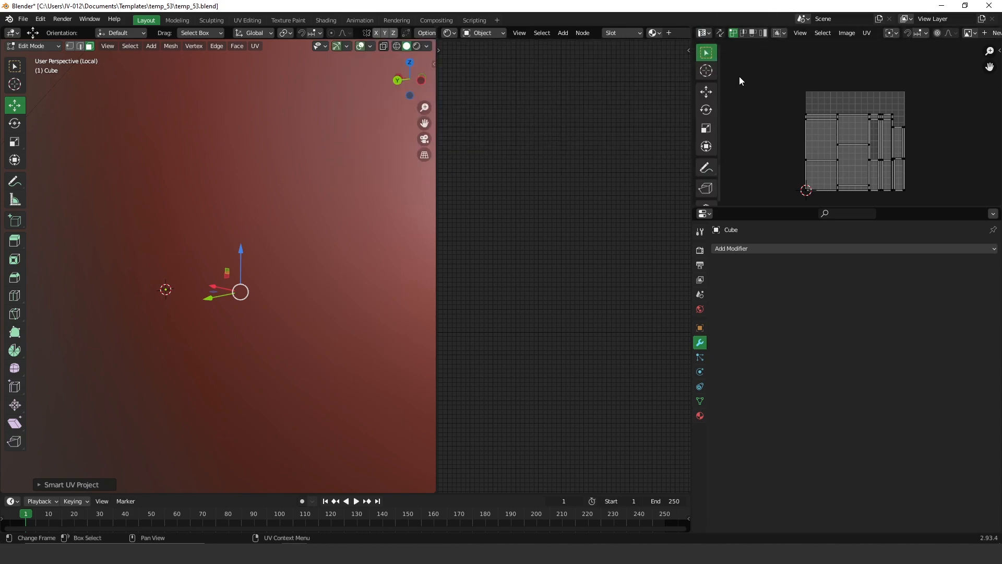
left_click(707, 93)
left_click_drag(771, 90, 920, 196)
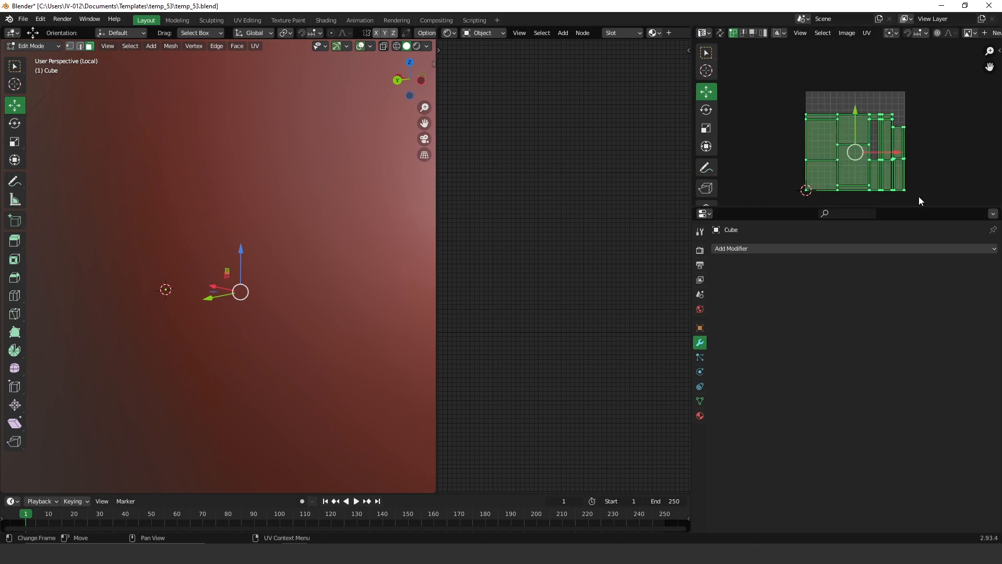
left_click_drag(893, 153, 778, 172)
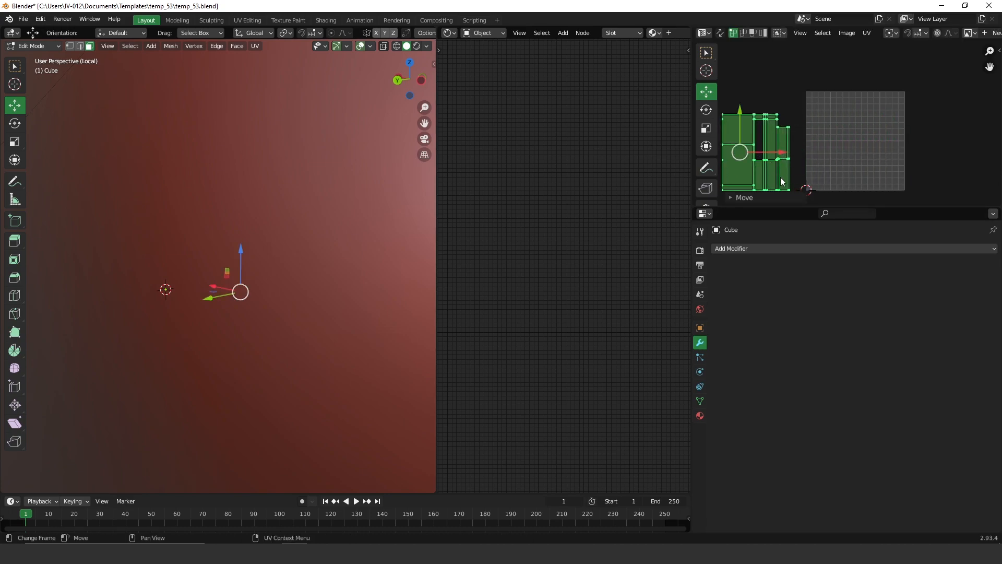
- Select the whole main block to check its complete UV layout, clear the selection and view the outer front facade
scroll(252, 346, "down", 6)
middle_click_drag(314, 289, 279, 340)
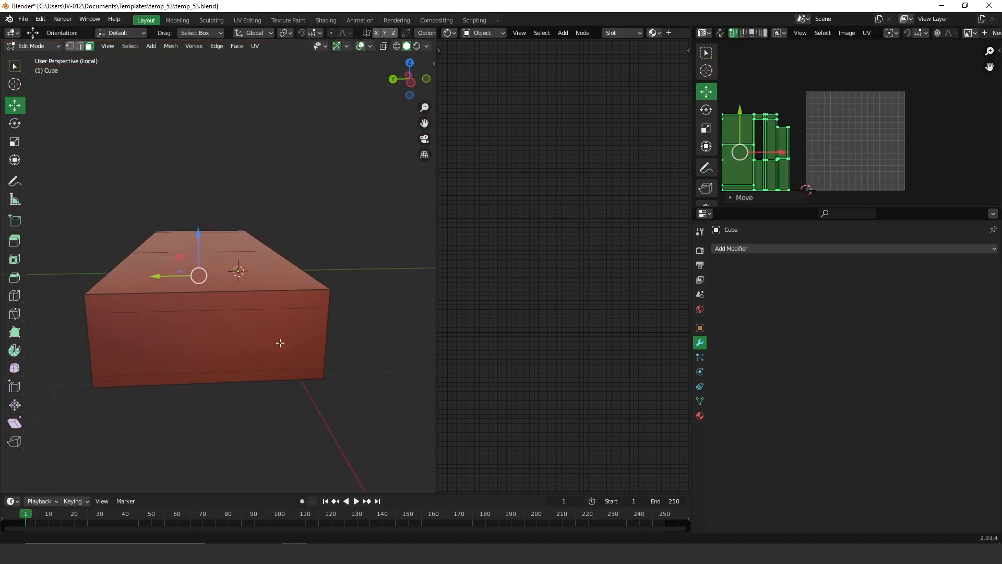
key("a")
middle_click_drag(272, 286, 313, 270)
scroll(341, 378, "up", 2)
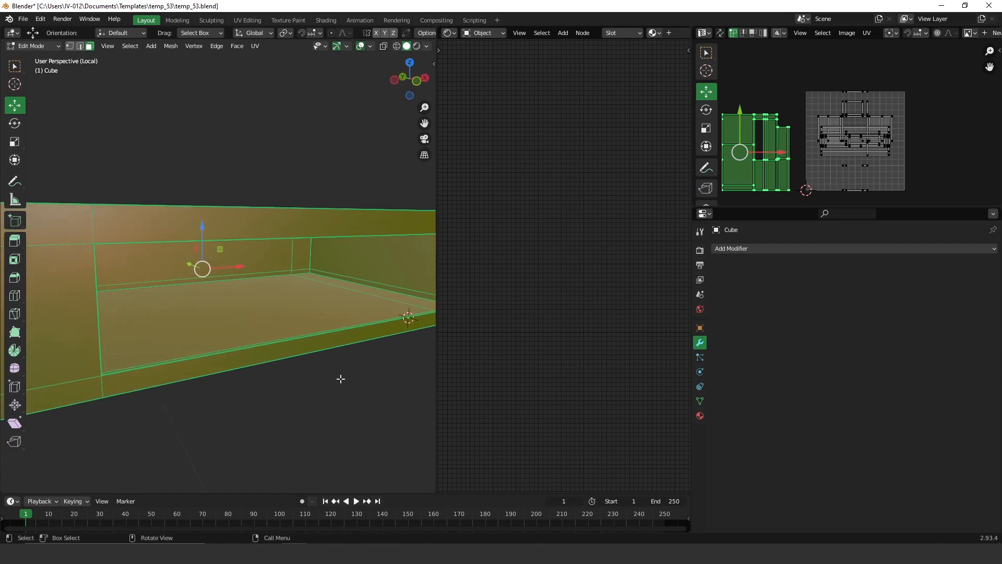
key("alt+a")
scroll(327, 324, "up", 2)
scroll(327, 325, "down", 2)
middle_click_drag(346, 312, 365, 235)
- Try to select the outer front facade's faces using face loops
left_click(302, 241)
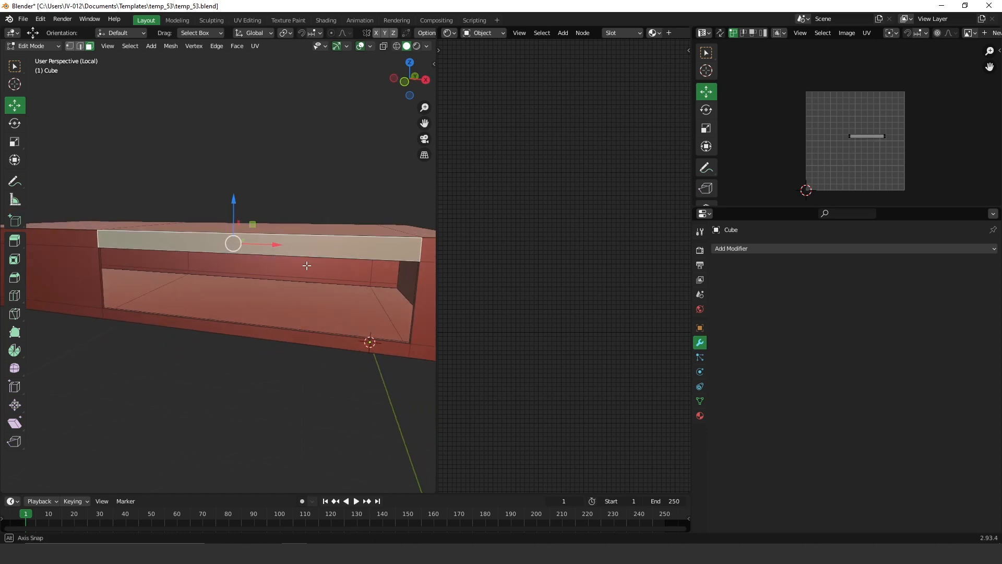
middle_click_drag(306, 262, 307, 255)
left_click(389, 312, "shift")
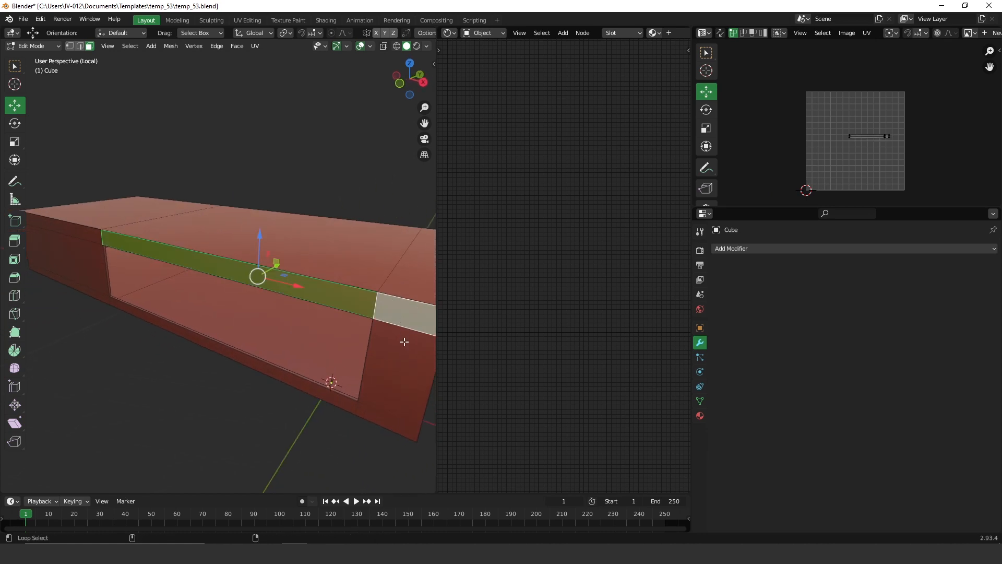
left_click(401, 345, "alt+shift")
middle_click_drag(370, 279, 391, 272)
left_click(384, 286)
key("alt+a")
left_click(358, 263, "alt")
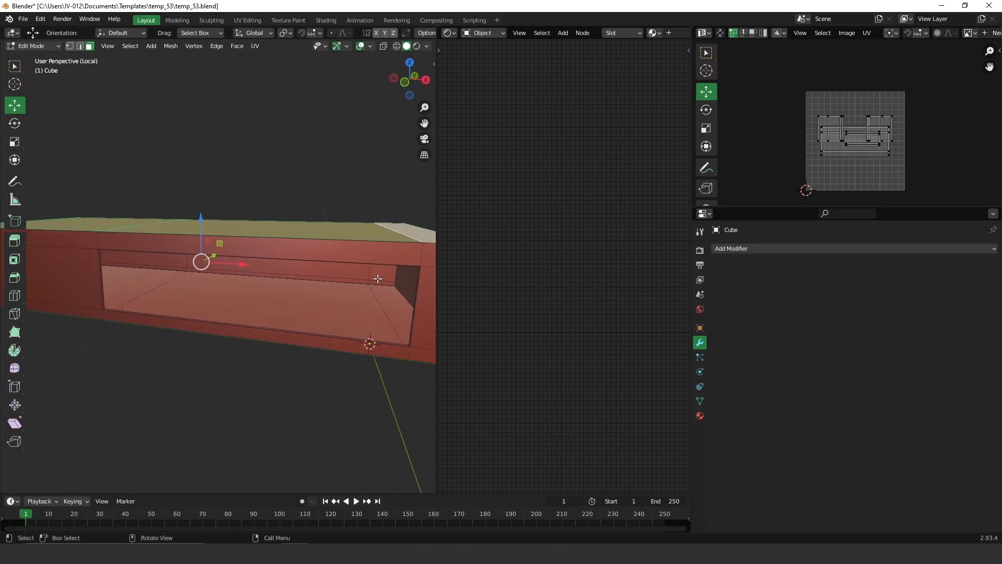
key("alt+a")
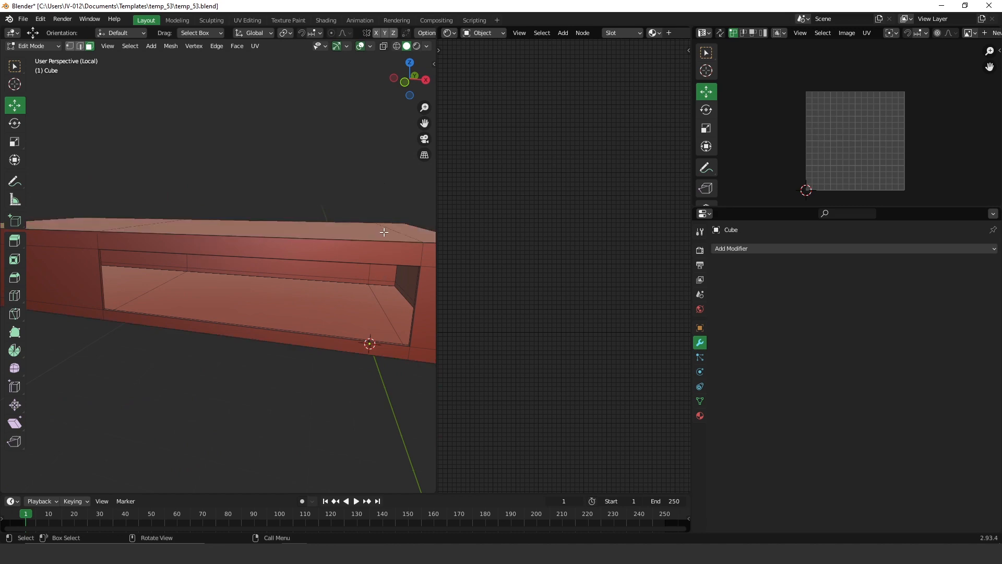
left_click(350, 250)
left_click(354, 265, "alt")
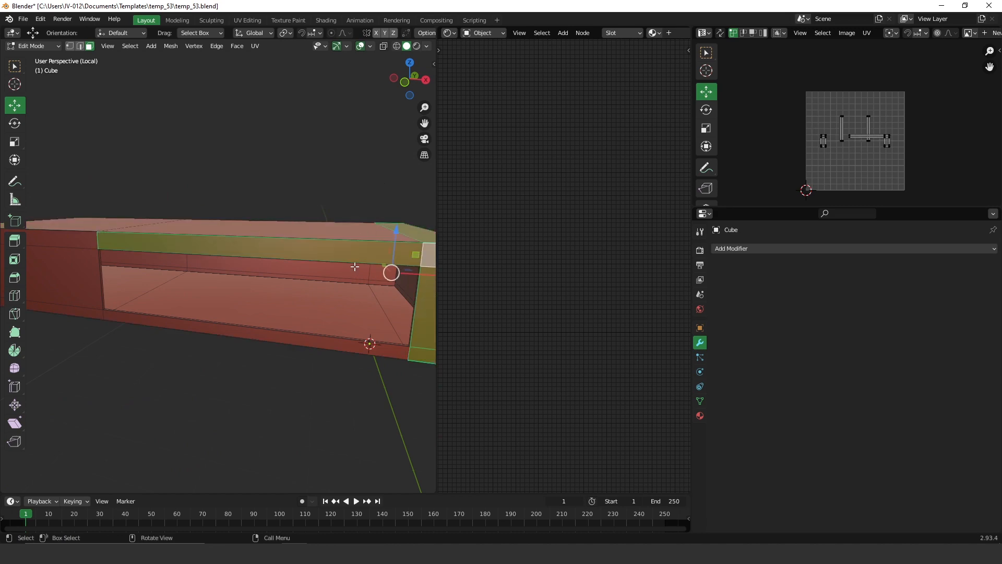
- Select all outer front facade faces around the opening one by one, along with their UVs
left_click(362, 260)
scroll(389, 268, "down", 1)
left_click(399, 265, "shift")
left_click(389, 292, "shift")
left_click(373, 338, "shift")
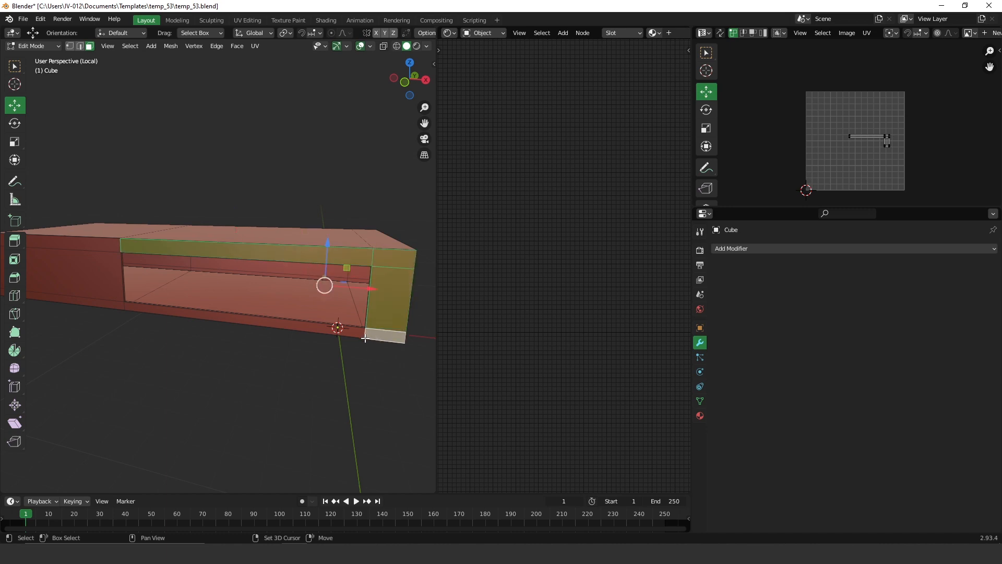
left_click(209, 308, "shift")
left_click(96, 266, "shift")
left_click(101, 247, "shift")
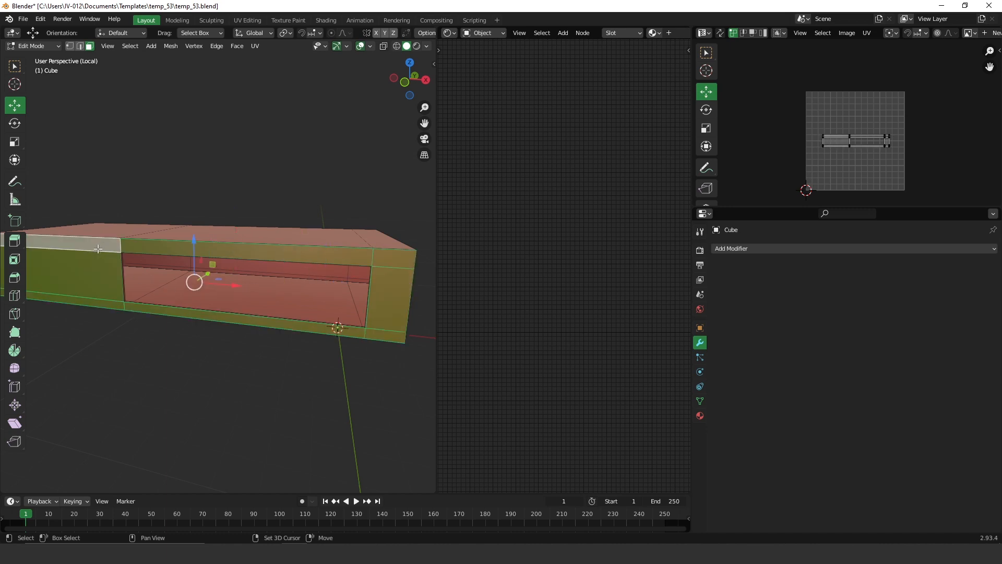
middle_click_drag(100, 247, 232, 260, "shift")
left_click_drag(784, 123, 919, 205)
- Select the outer back facade's vertical corner strip faces and the long strip along its lower edge
middle_click_drag(322, 291, 156, 298)
middle_click_drag(239, 334, 224, 391, "ctrl")
middle_click_drag(224, 392, 386, 301, "shift")
left_click(240, 250)
left_click(245, 290, "shift")
left_click(243, 339, "shift")
left_click(274, 328, "shift")
left_click(323, 246, "shift")
left_click(326, 246, "shift")
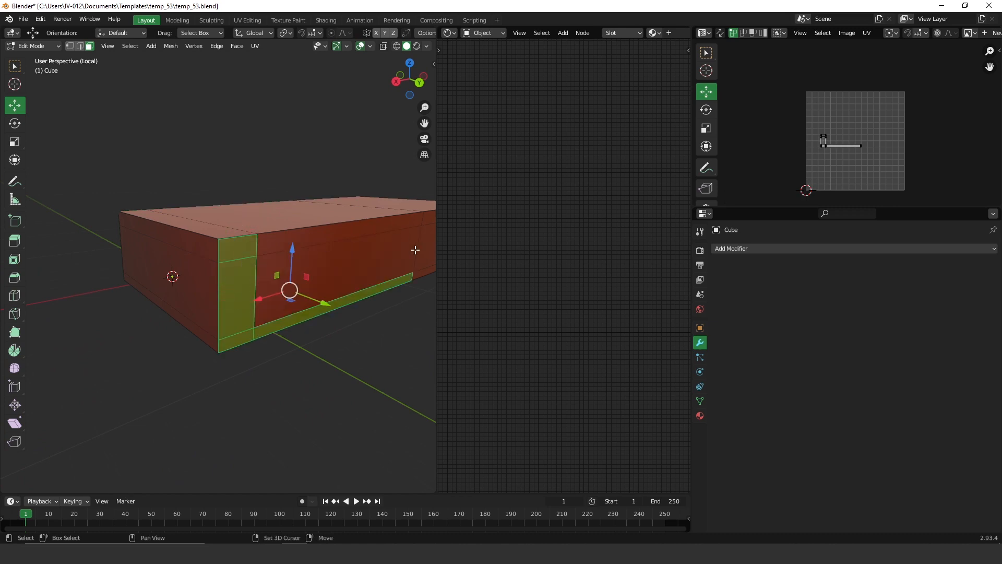
- Add the remaining outer back facade faces to the selection and move their UVs out of the image square to its right
middle_click_drag(418, 248, 263, 302, "shift")
left_click(196, 330, "shift")
left_click(211, 299, "shift")
left_click(214, 297, "shift")
left_click(219, 287, "shift")
left_click(241, 283, "shift")
left_click(252, 316, "shift")
left_click(250, 334, "shift")
left_click_drag(804, 104, 895, 164)
left_click_drag(846, 138, 937, 155)
- Select the upper strip, main panel and lower strip of the block's outer end wall
middle_click_drag(287, 278, 304, 252)
left_click(328, 250)
left_click(325, 273, "shift")
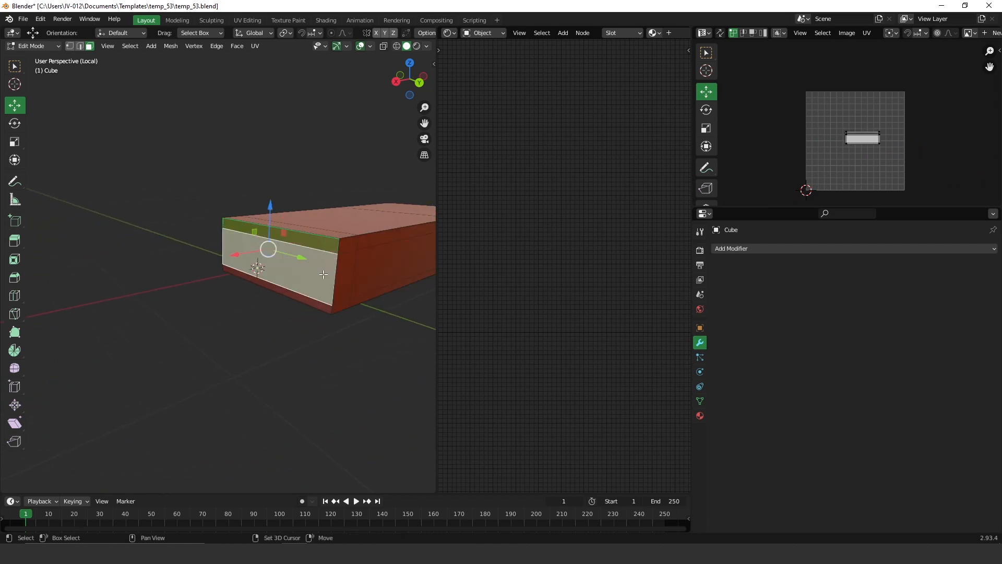
left_click(320, 307, "shift")
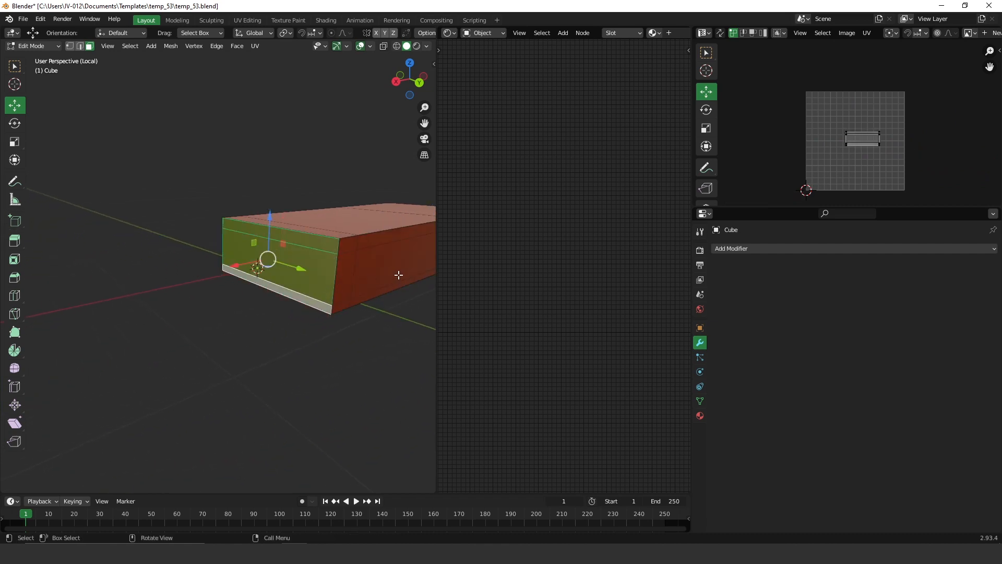
- Select all UVs of the block's outer end wall and move them out of the image square to its right
left_click_drag(819, 112, 929, 165)
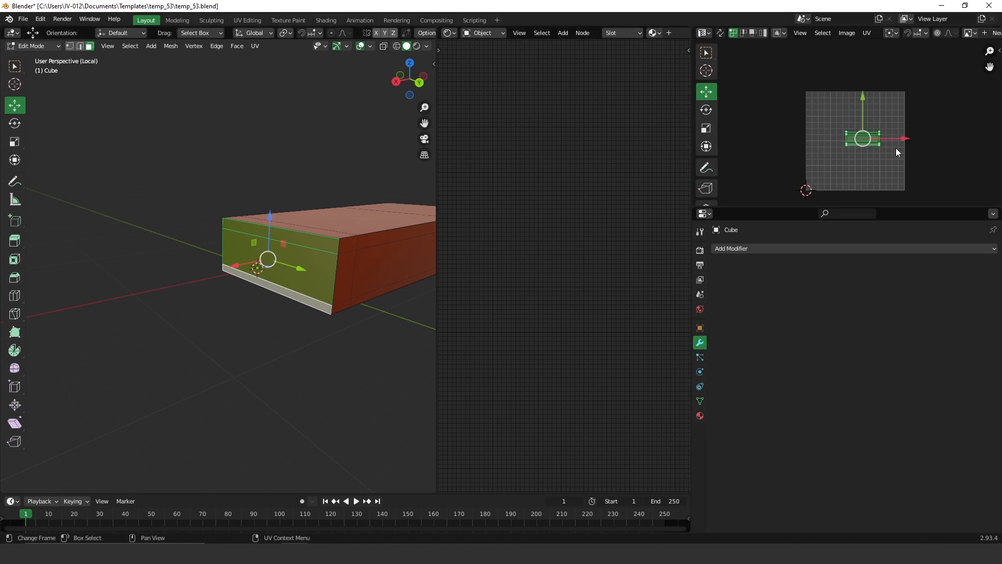
key("g")
left_click(978, 115)
- Select the opposite outer end wall's upper strip, main panel and lower strip, and move their UVs right of the image square
middle_click_drag(365, 311, 257, 314)
middle_click_drag(132, 290, 230, 241)
left_click(229, 281, "shift")
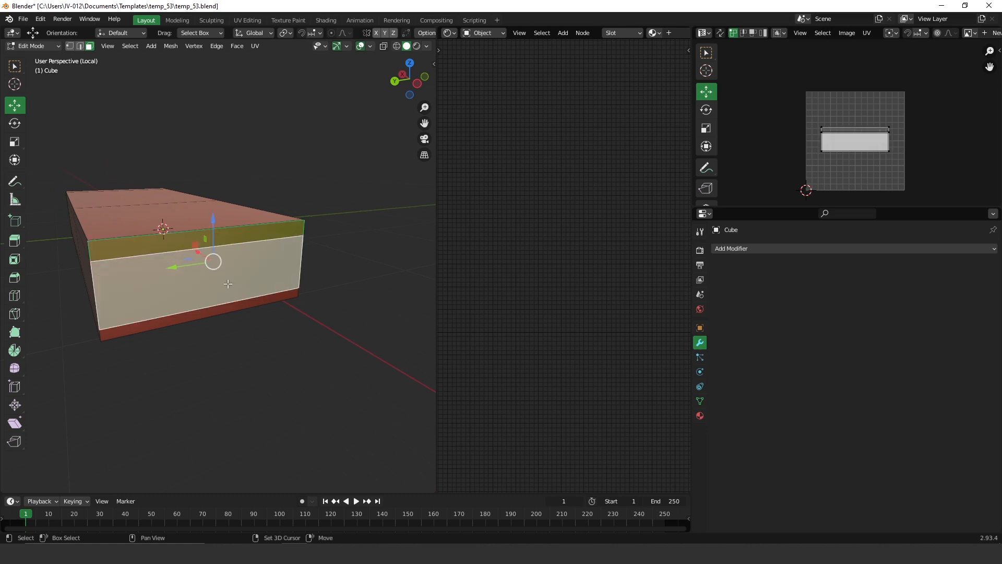
left_click(267, 302, "shift")
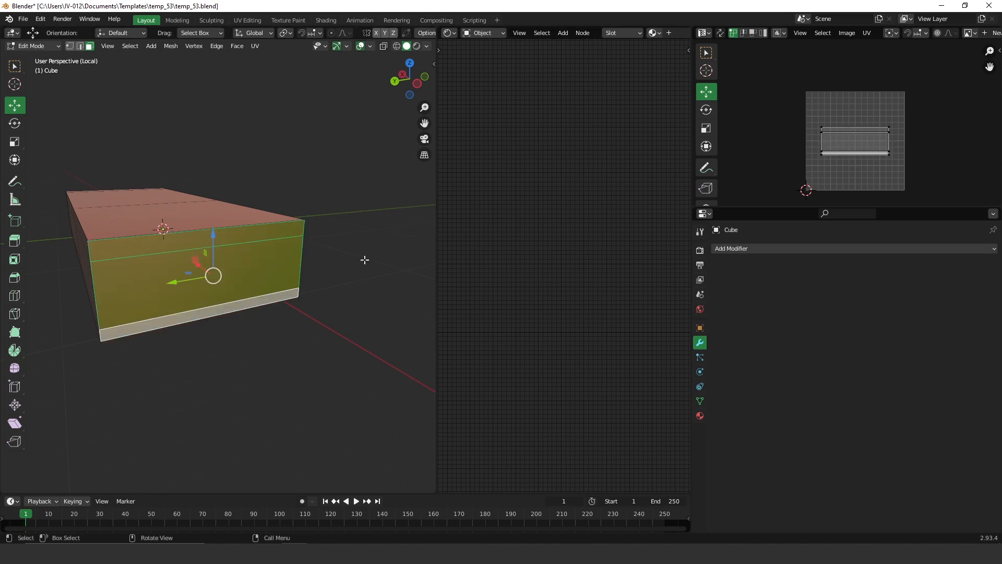
left_click(851, 137)
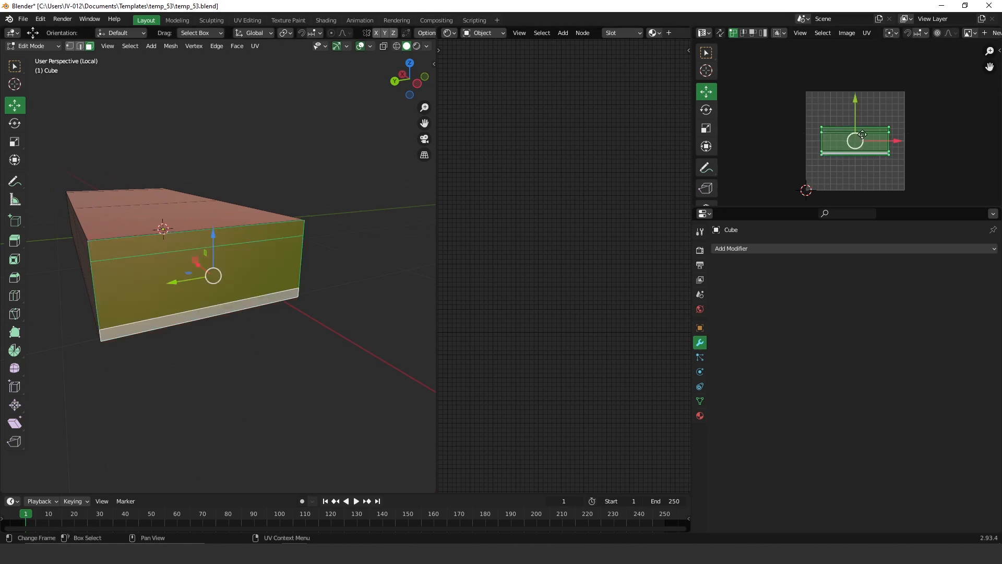
key("g")
left_click(956, 96)
- Select the block's three outer top faces, including the narrow strip at the end
middle_click_drag(89, 298, 157, 308)
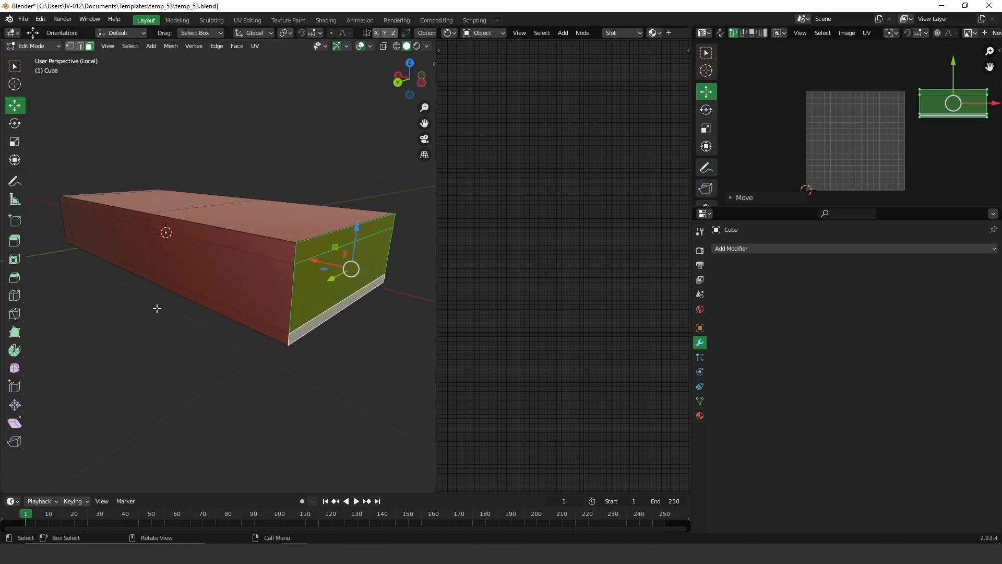
left_click(268, 229)
left_click(166, 202, "shift")
middle_click_drag(150, 222, 173, 252)
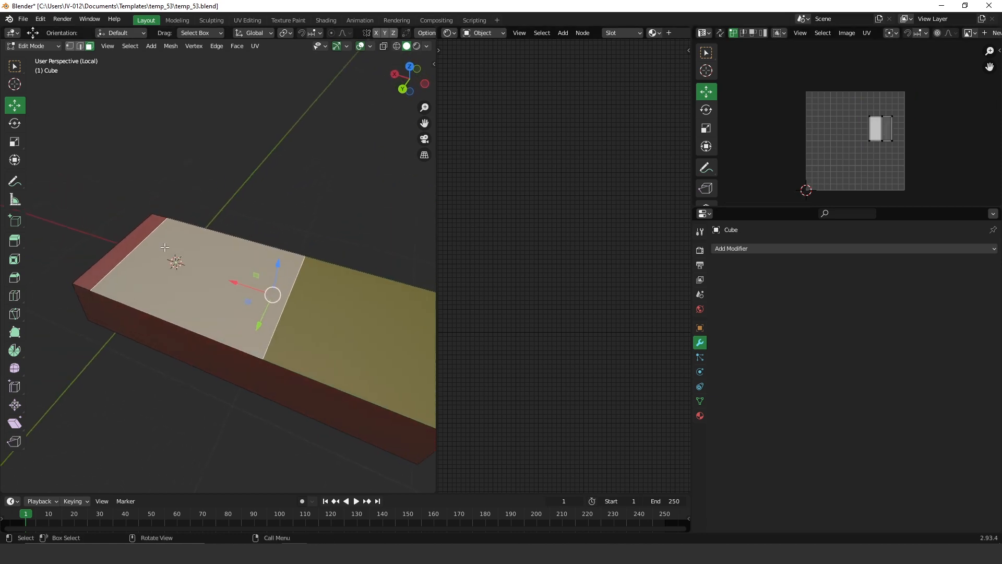
left_click(137, 239, "shift")
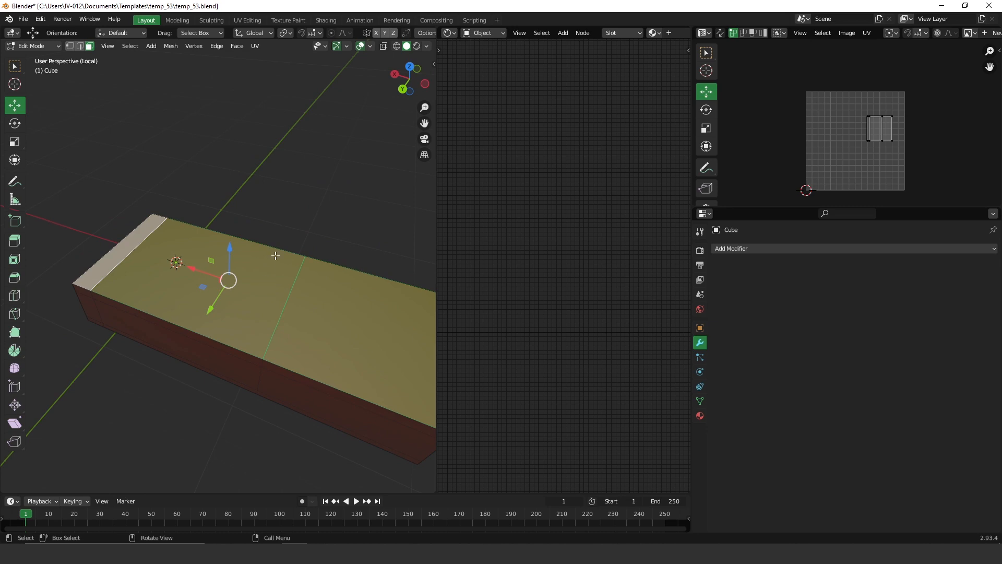
- Unwrap the selected outer top faces with Project from View in the top orthographic view and select their UVs
key("KP_7")
middle_click_drag(180, 226, 270, 269, "shift")
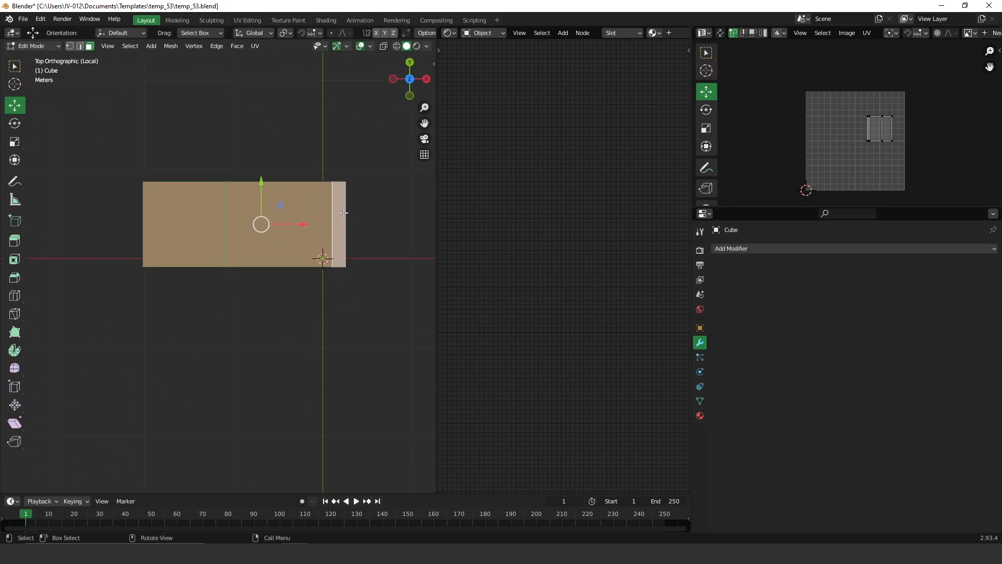
key("u")
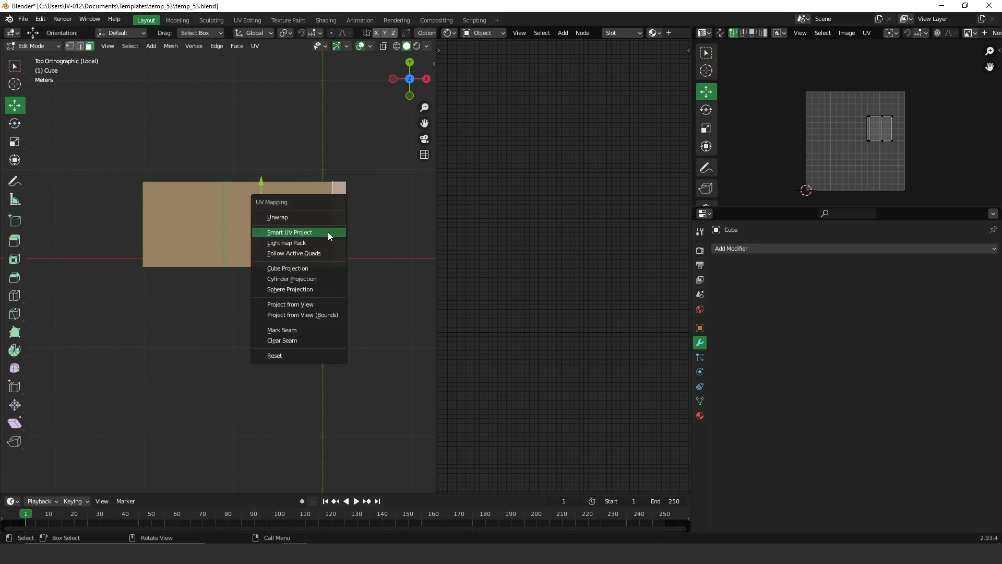
left_click(314, 306)
left_click_drag(845, 113, 960, 168)
- Select the block's three underside faces in the bottom orthographic view
middle_click_drag(293, 331, 307, 223)
left_click(273, 316)
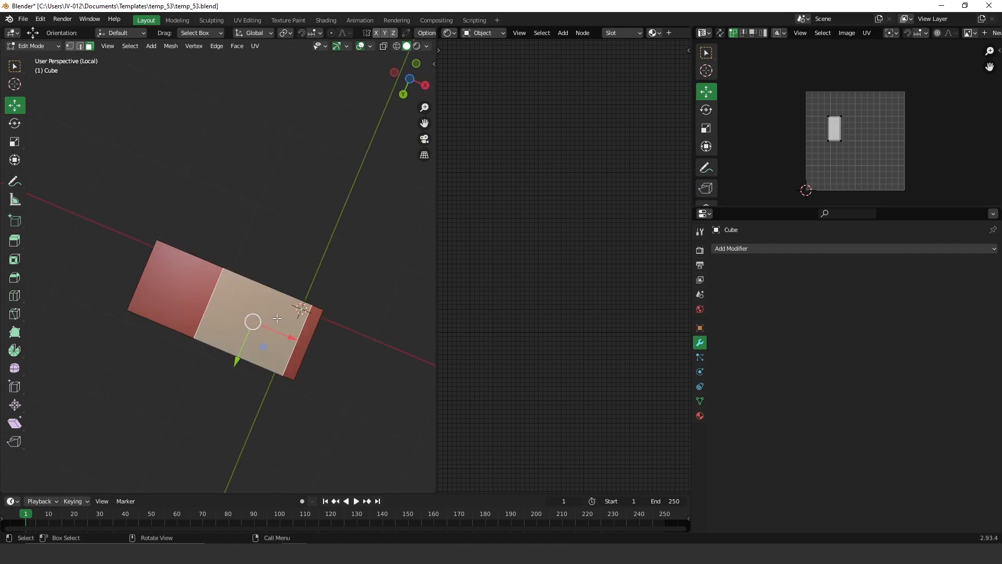
key("ctrl+KP_1")
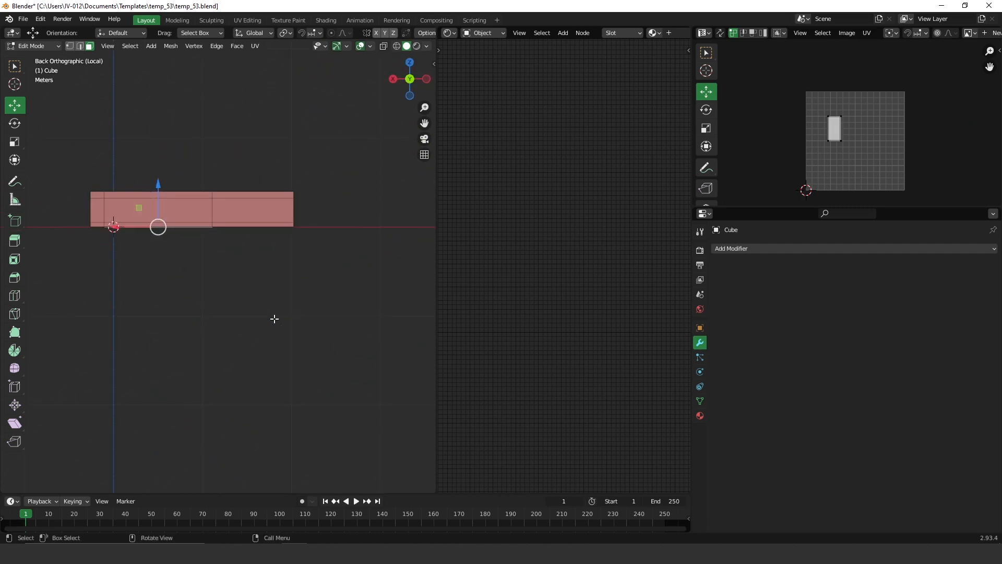
key("ctrl+KP_7")
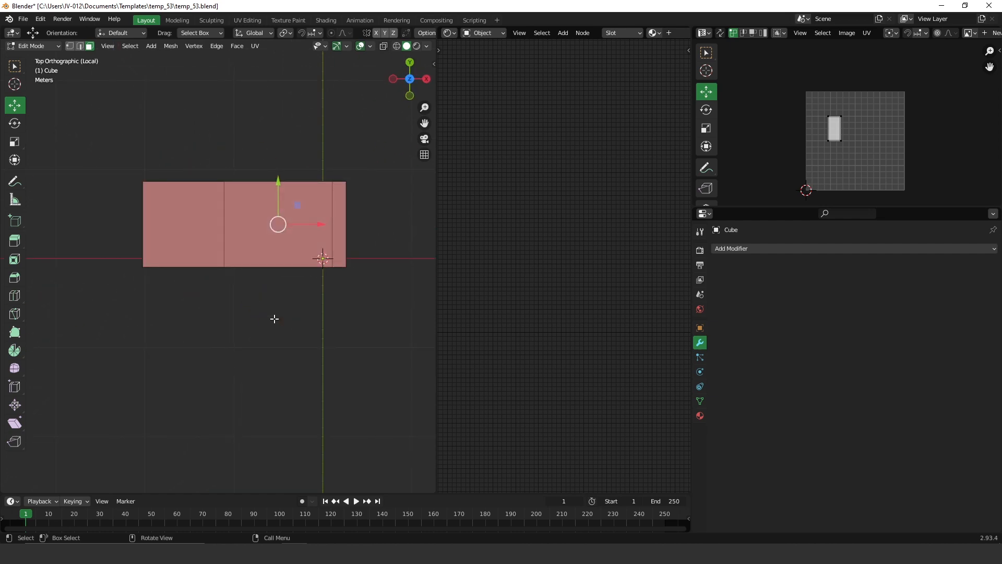
left_click(275, 318)
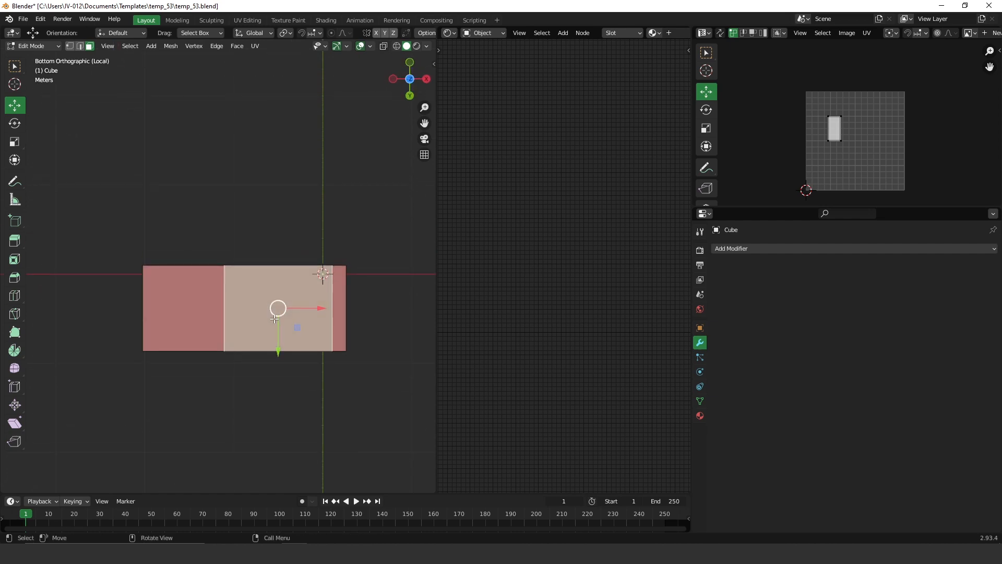
left_click(343, 311, "shift")
left_click(168, 325, "shift")
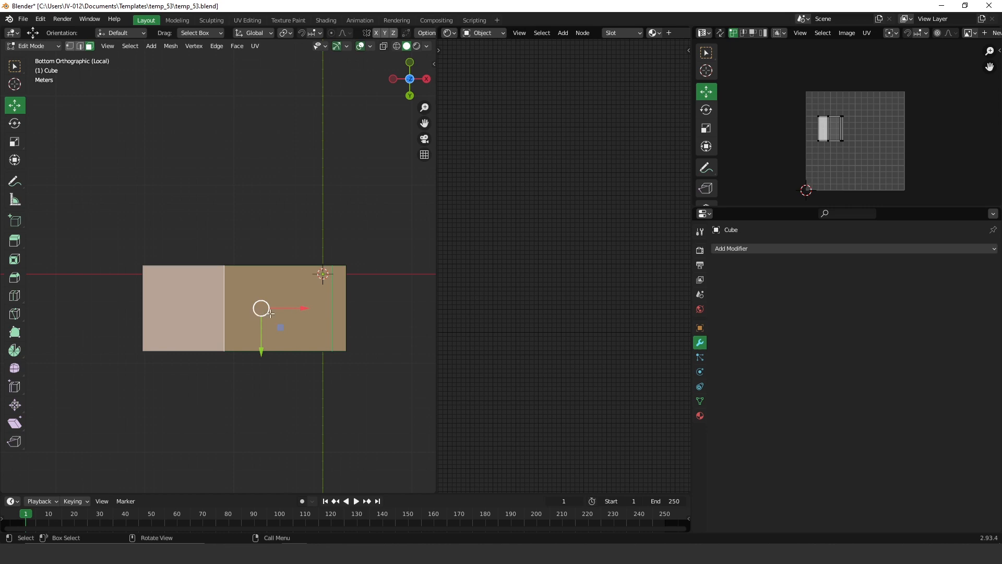
- Project the selected bottom faces from view and move their UV island outside the UV square, beyond its right edge
key("u")
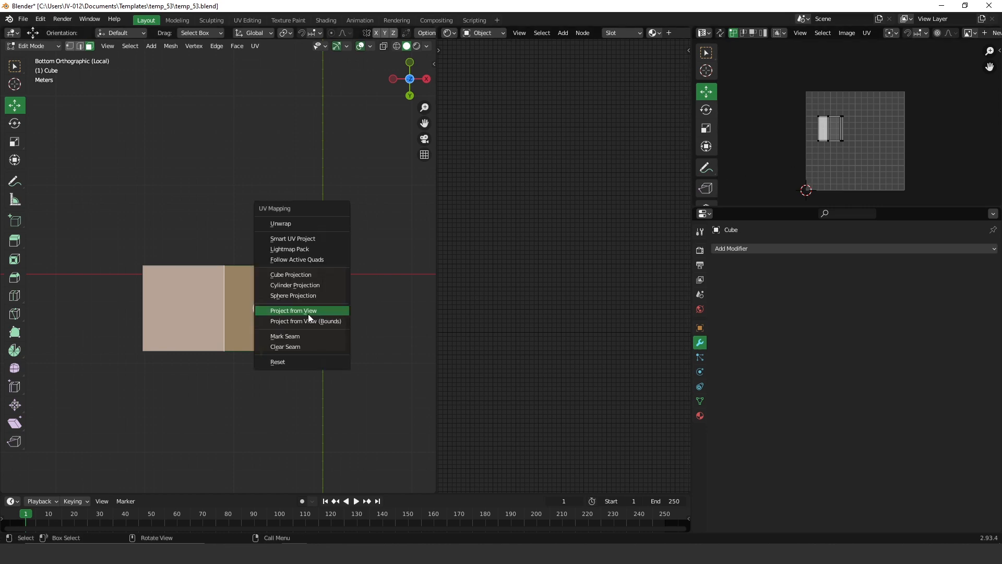
left_click(309, 313)
key("b")
left_click_drag(852, 143, 871, 177)
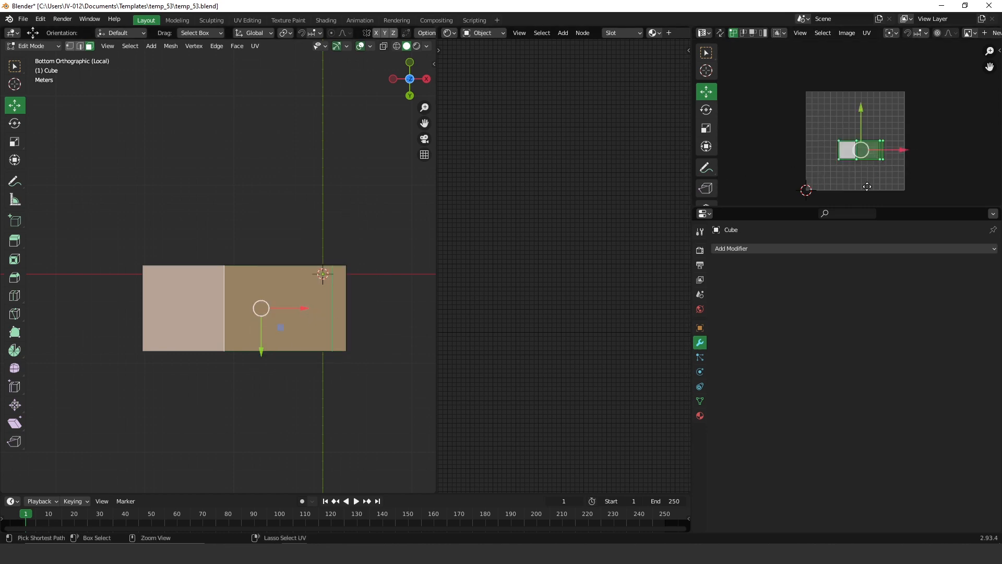
scroll(901, 128, "down", 1)
key("h")
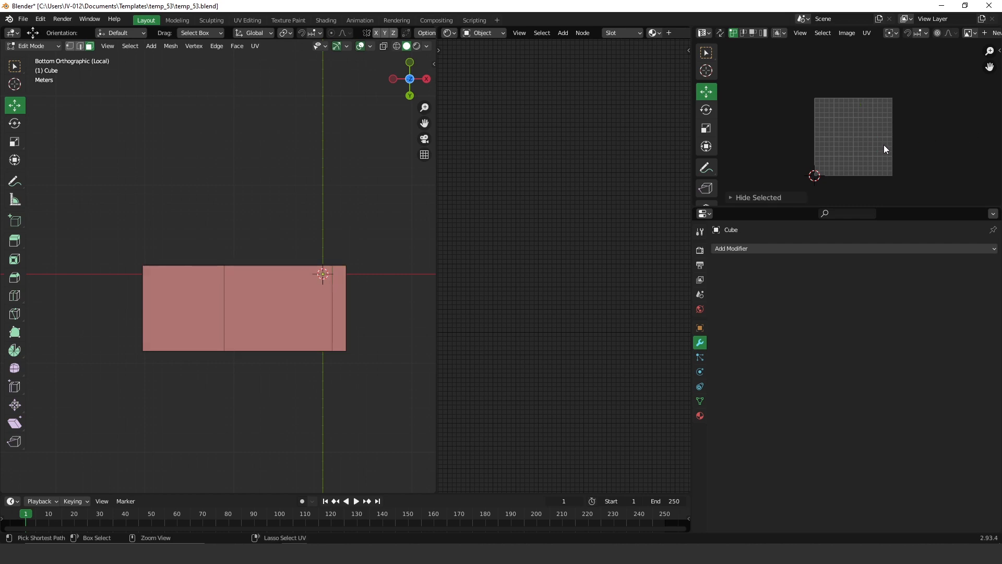
key("ctrl+z")
left_click_drag(874, 143, 979, 143)
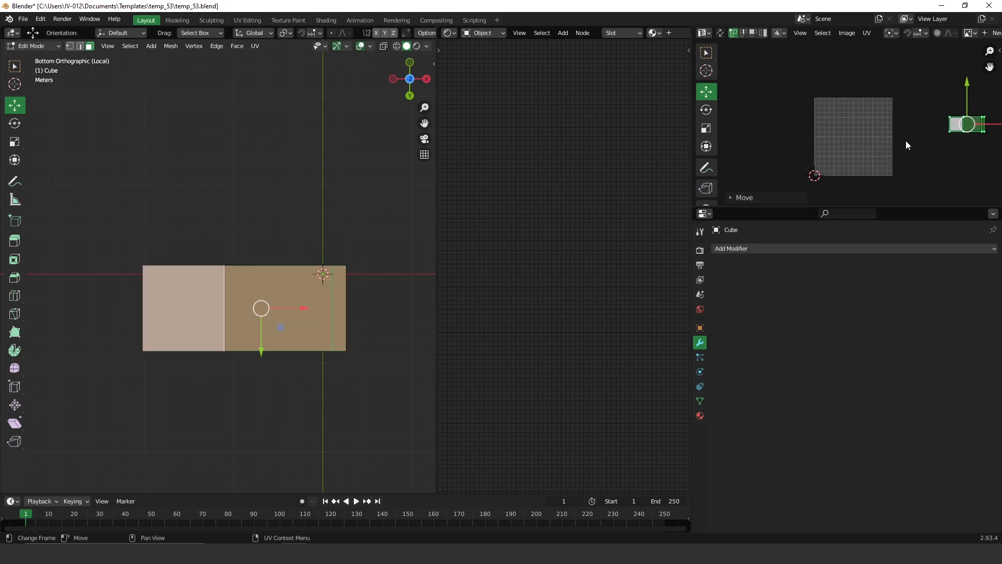
- Select all of the cube's faces and move the group of UV islands right of the UV square farther away from it
key("a")
left_click_drag(228, 269, 369, 380)
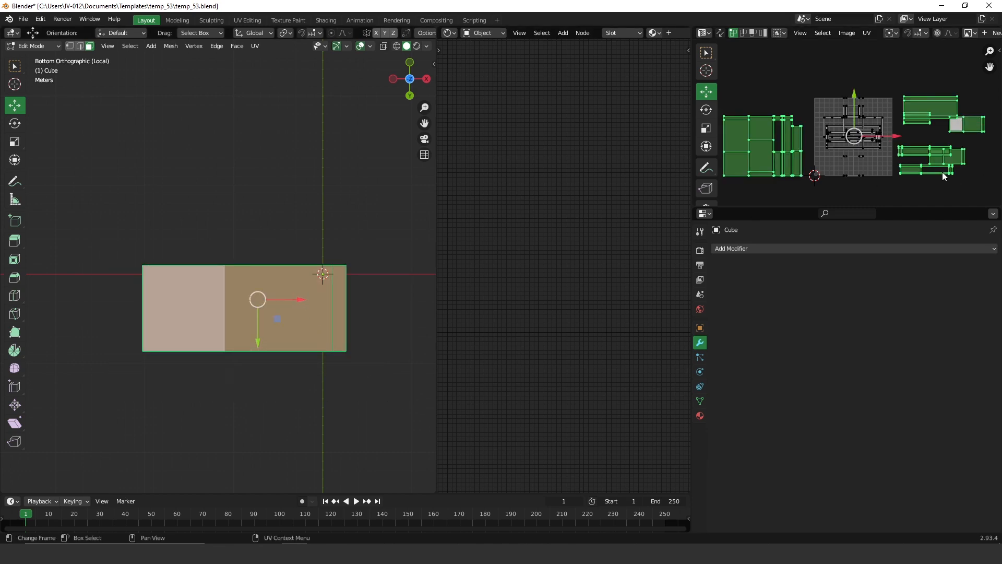
middle_click_drag(909, 159, 816, 168)
left_click(870, 173)
middle_click_drag(846, 124, 861, 103, "ctrl")
left_click(860, 102)
left_click_drag(790, 92, 933, 201)
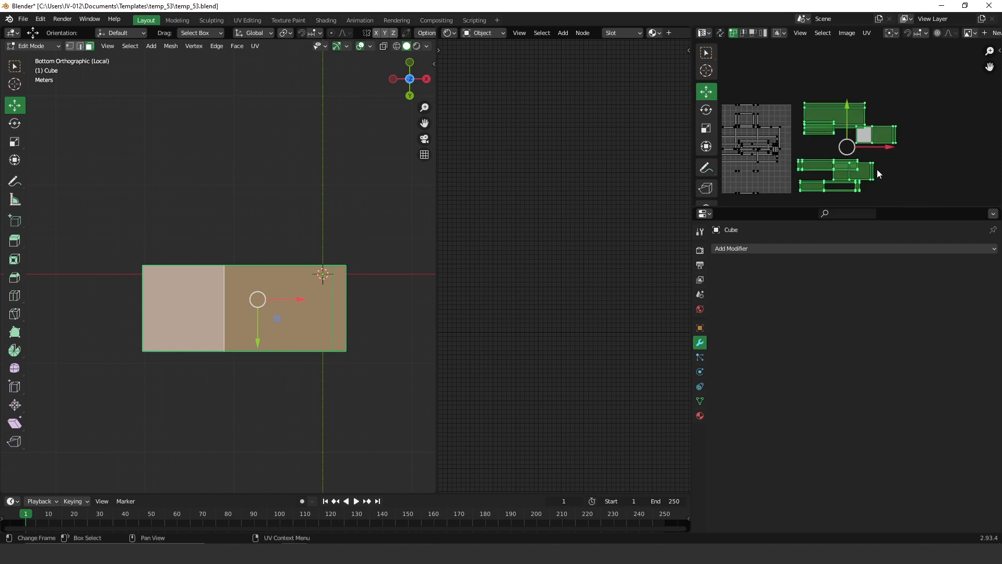
key("g")
left_click(972, 153)
- Move the group of UV islands left of the UV square farther out to the left
middle_click_drag(902, 161, 855, 96)
middle_click_drag(804, 143, 942, 171)
middle_click_drag(805, 107, 778, 86, "ctrl")
left_click_drag(776, 72, 907, 187)
scroll(868, 186, "down", 1)
middle_click_drag(797, 124, 770, 135)
key("g")
left_click(730, 154)
- Stack the lowest long strip UV island exactly on top of the matching strip island above it
middle_click_drag(851, 131, 796, 107, "ctrl")
left_click(797, 107)
middle_click_drag(866, 81, 882, 129, "ctrl")
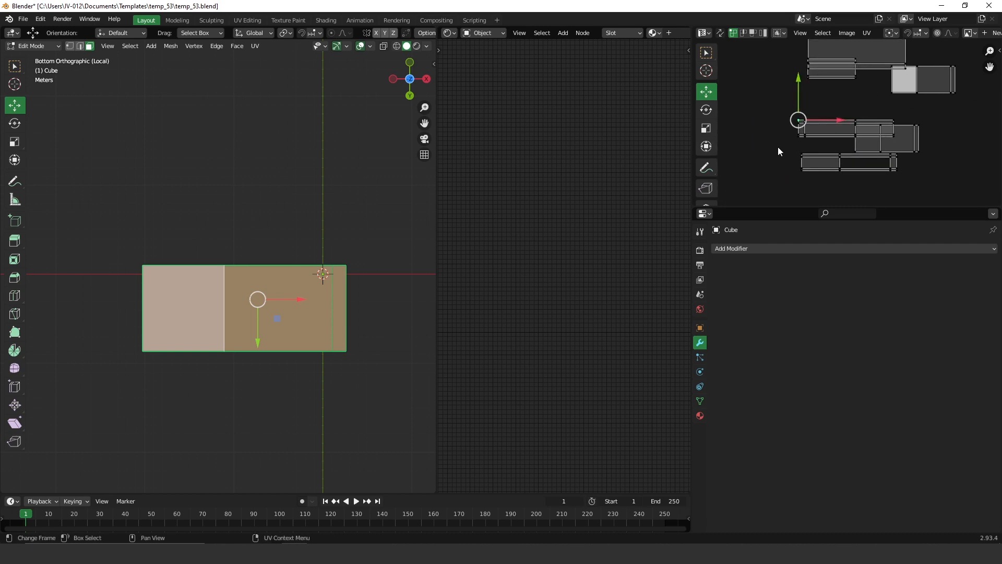
key("l")
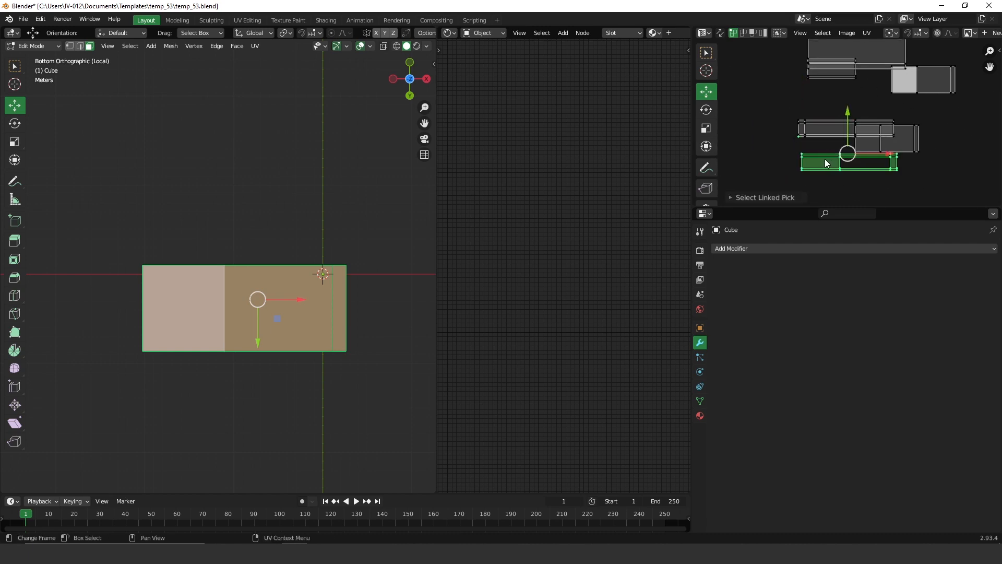
scroll(826, 159, "up", 1)
middle_click_drag(818, 181, 856, 134, "ctrl")
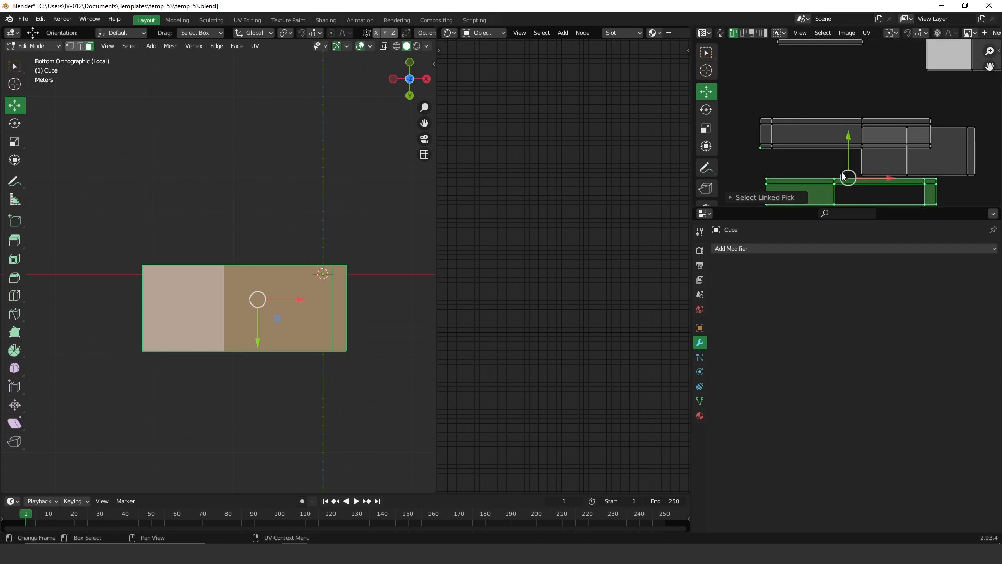
key("g")
right_click(824, 152)
left_click(767, 178)
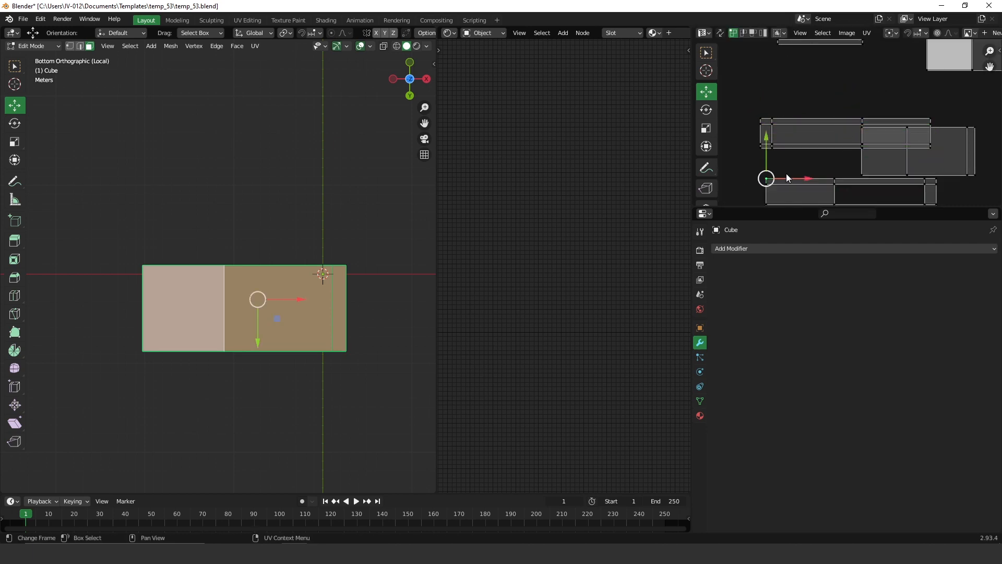
key("l")
left_click_drag(855, 190, 817, 119)
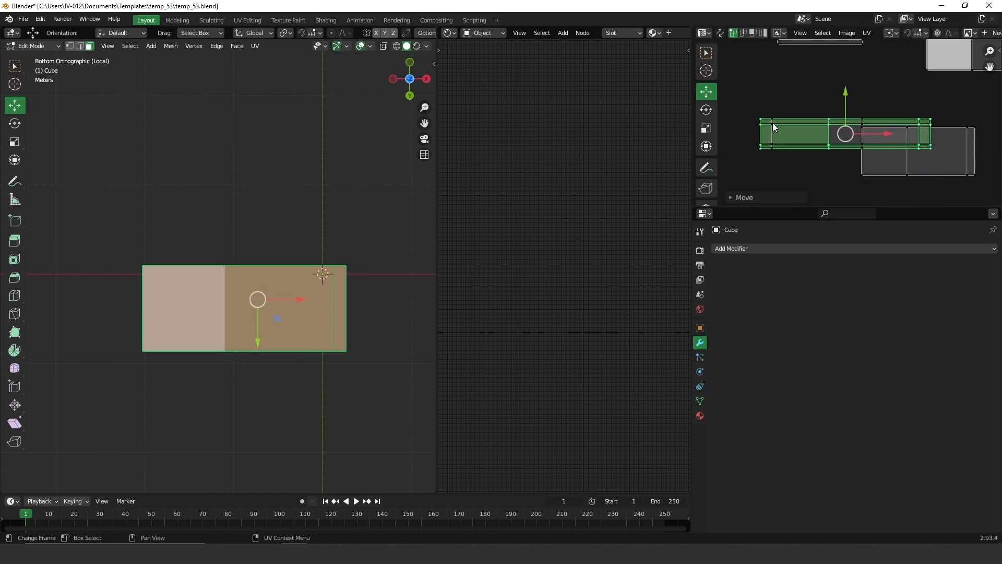
- Move the rectangular UV island overlapping the strips onto the matching three-part island to the upper right
left_click(882, 197)
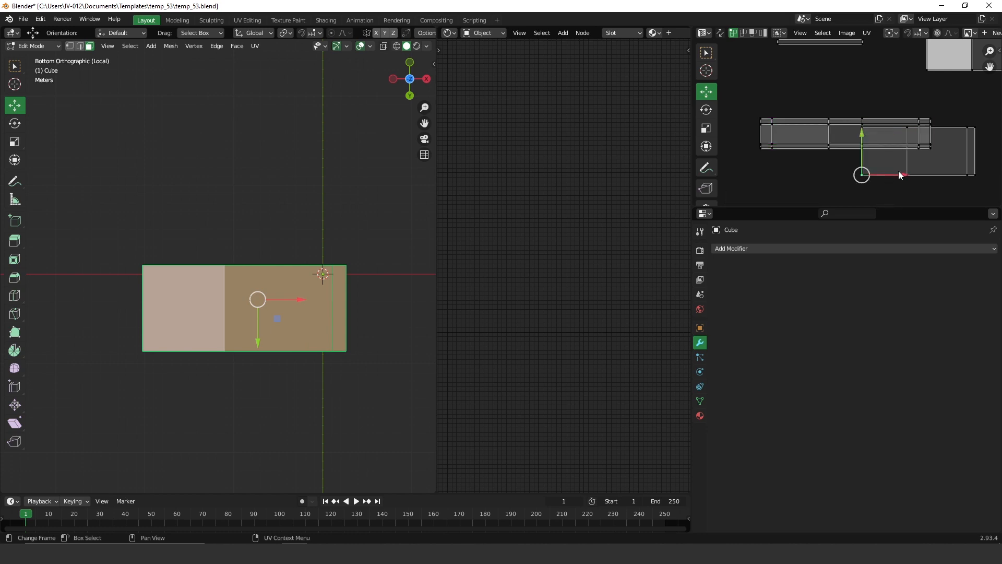
key("l")
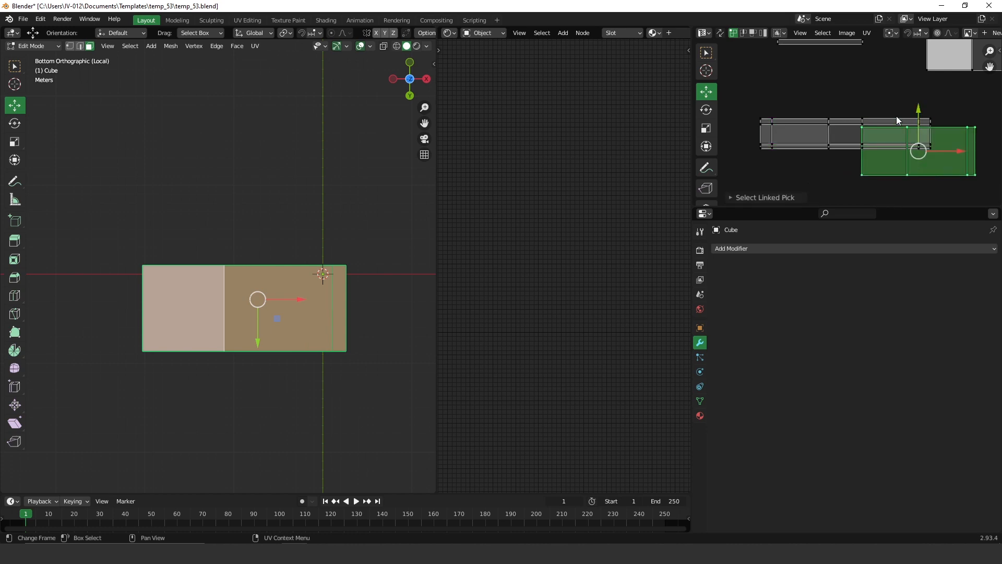
scroll(887, 116, "down", 1)
middle_click_drag(920, 72, 845, 143)
scroll(845, 143, "down", 1)
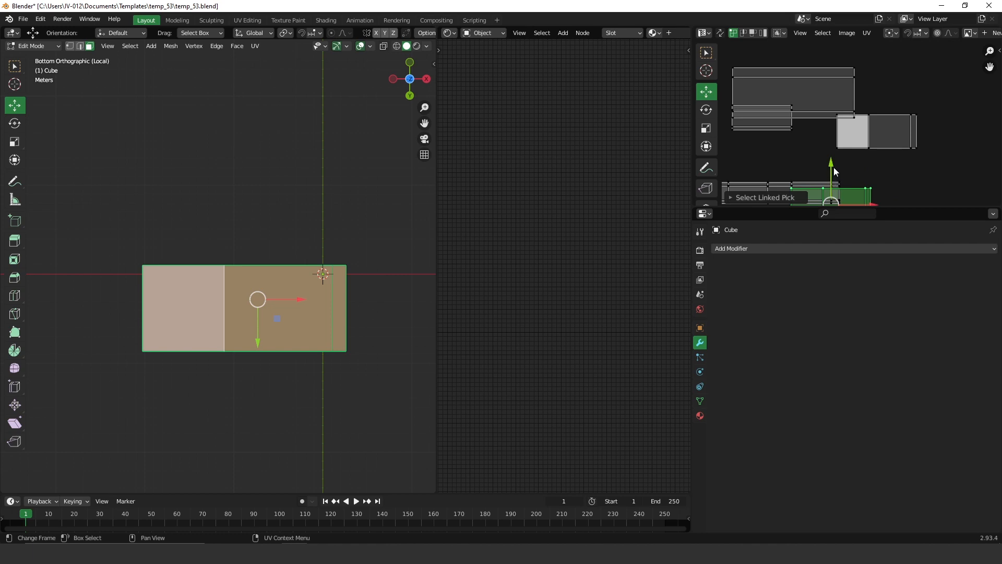
key("g")
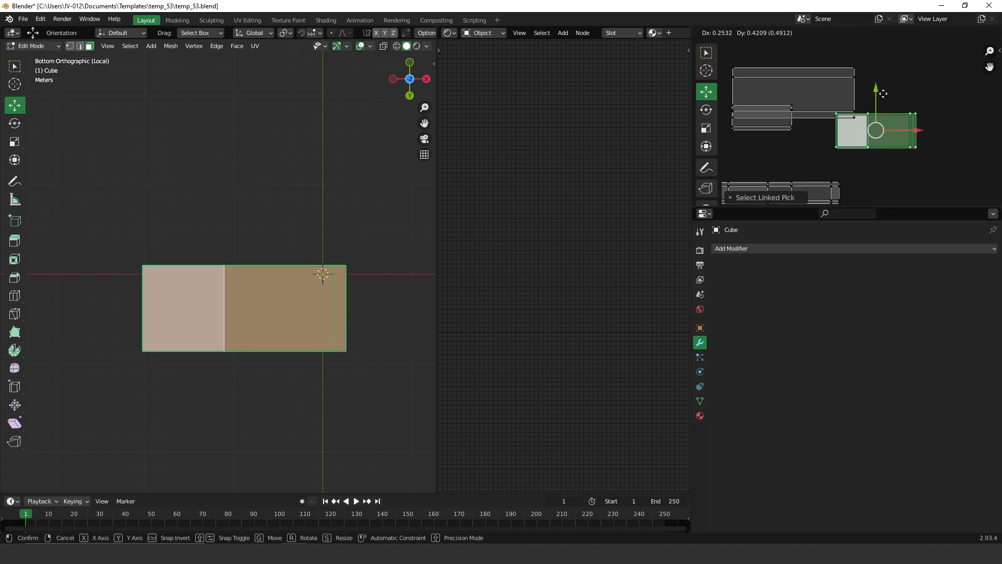
left_click(884, 98)
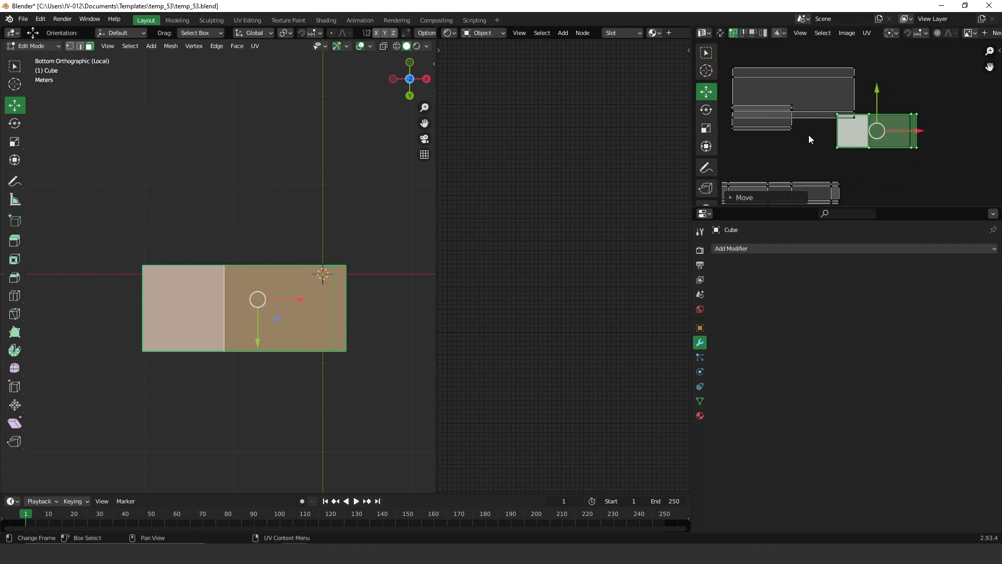
- Scale down the large UV island and move it over the smaller island at its lower-left corner
left_click(824, 92)
key("h")
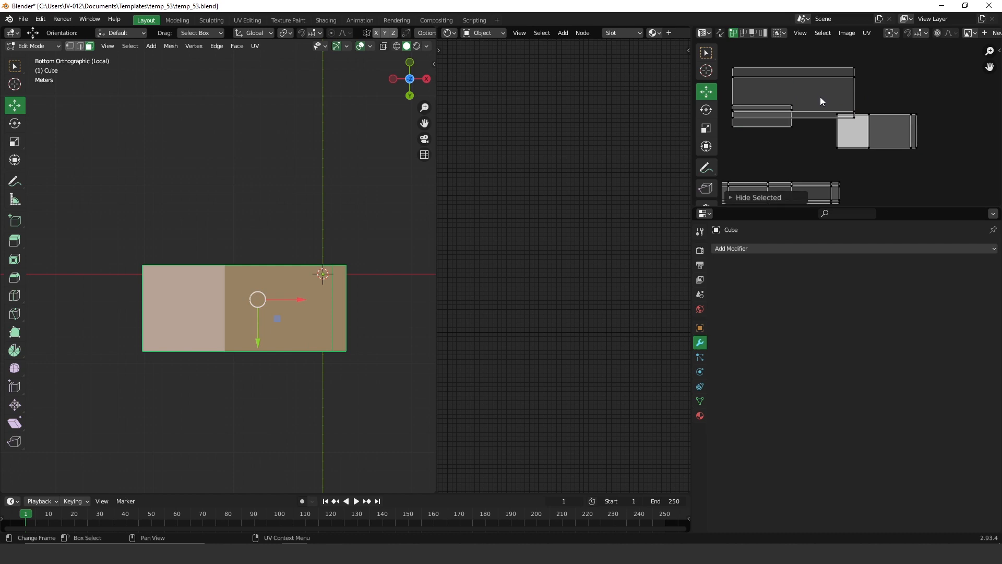
left_click(811, 109)
left_click(899, 83)
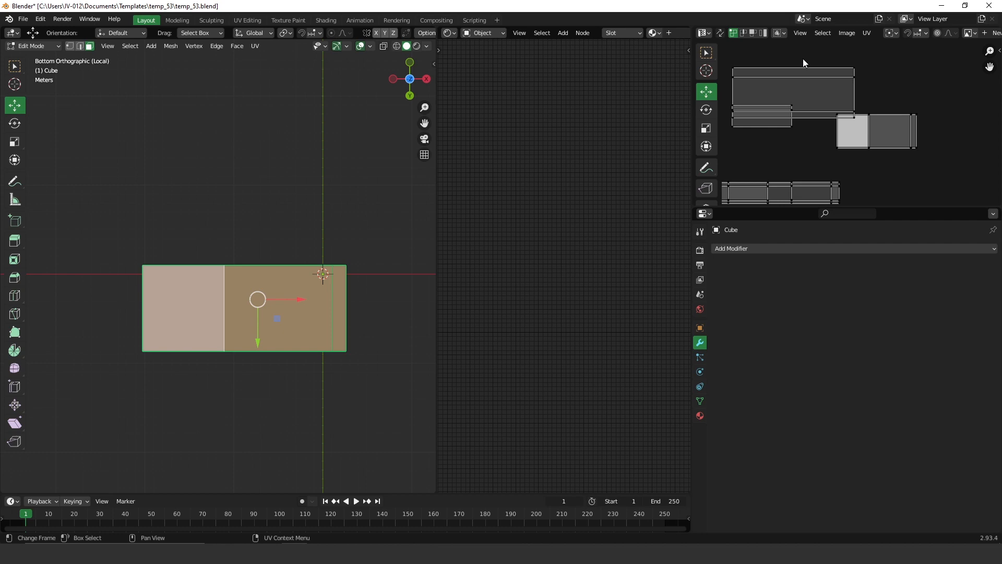
key("l")
middle_click_drag(802, 111, 854, 116)
middle_click_drag(854, 116, 882, 68, "ctrl")
middle_click_drag(887, 118, 913, 176)
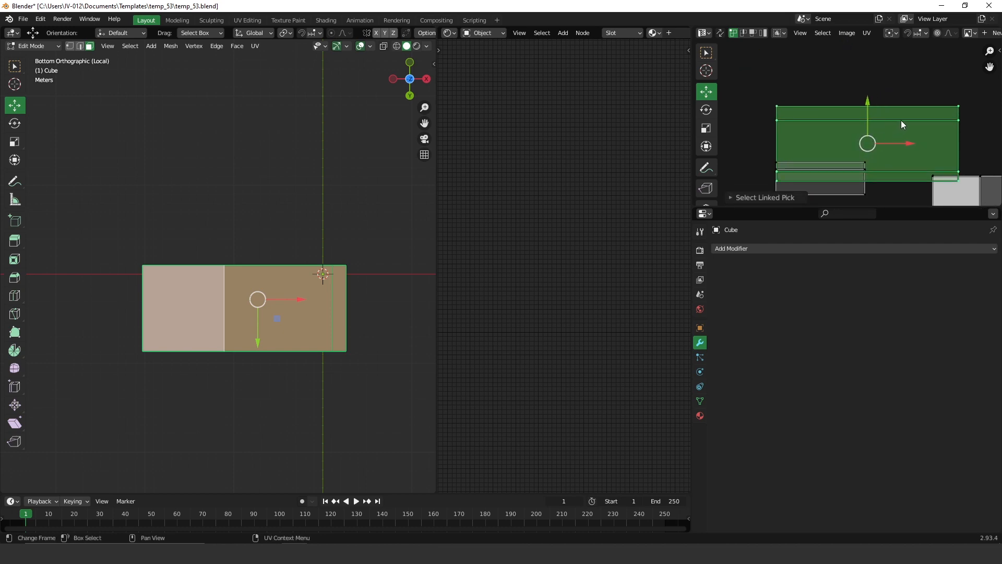
key("s")
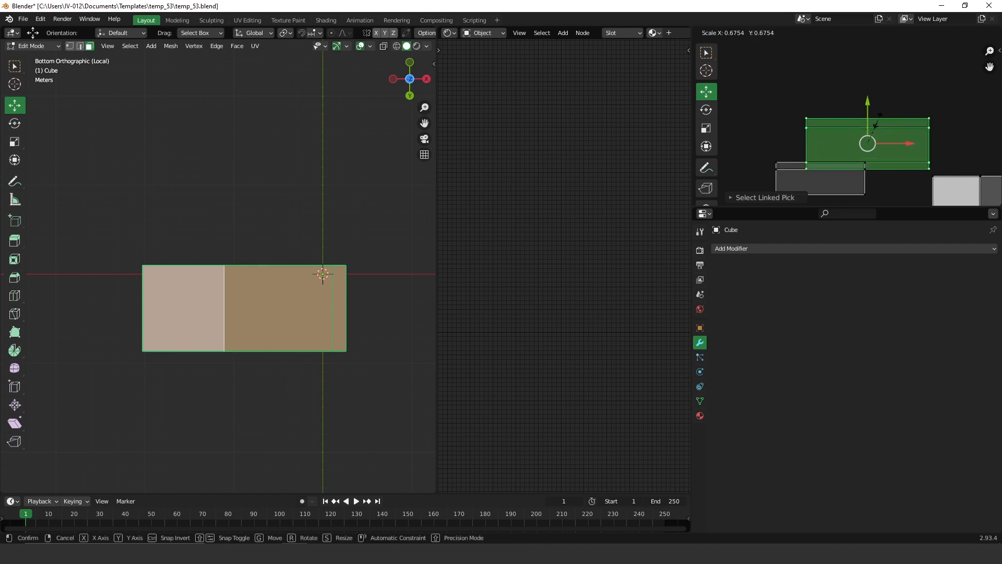
left_click(881, 120)
key("g")
left_click(832, 158)
- Refine the large UV island's scale and position so its left edge lines up with the smaller island beneath
key("s")
left_click(869, 130)
middle_click_drag(858, 123, 885, 90)
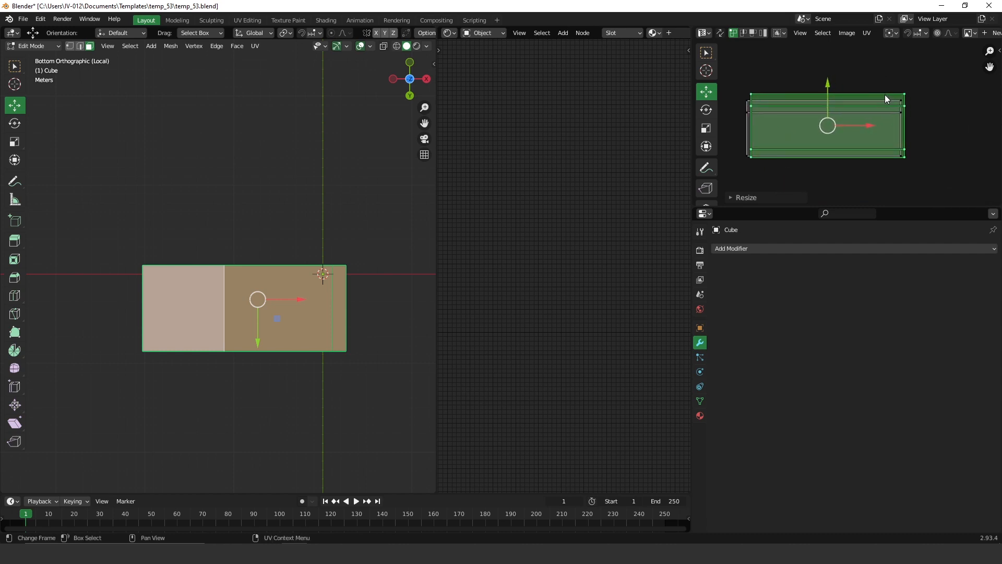
key("s")
left_click(888, 94)
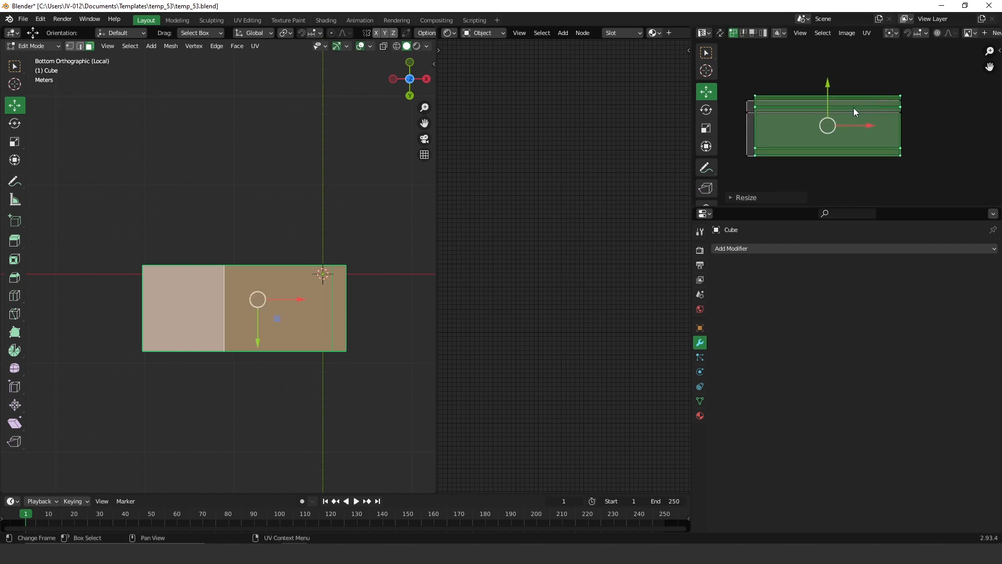
key("g")
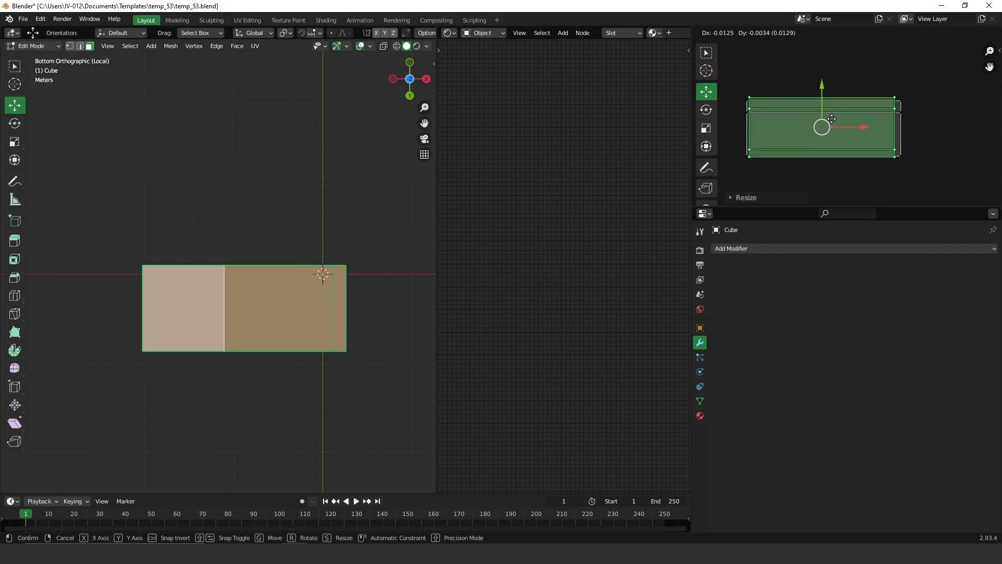
left_click(831, 123)
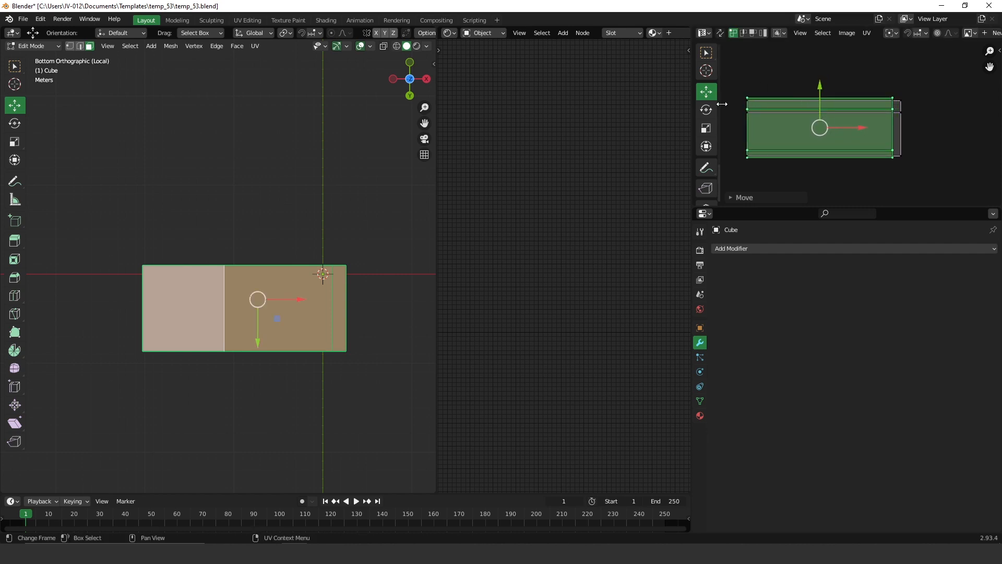
- Scale the island separately along Y and X with the Scale tool and move it to coincide with the island beneath
left_click(710, 135)
left_click_drag(820, 87, 820, 97)
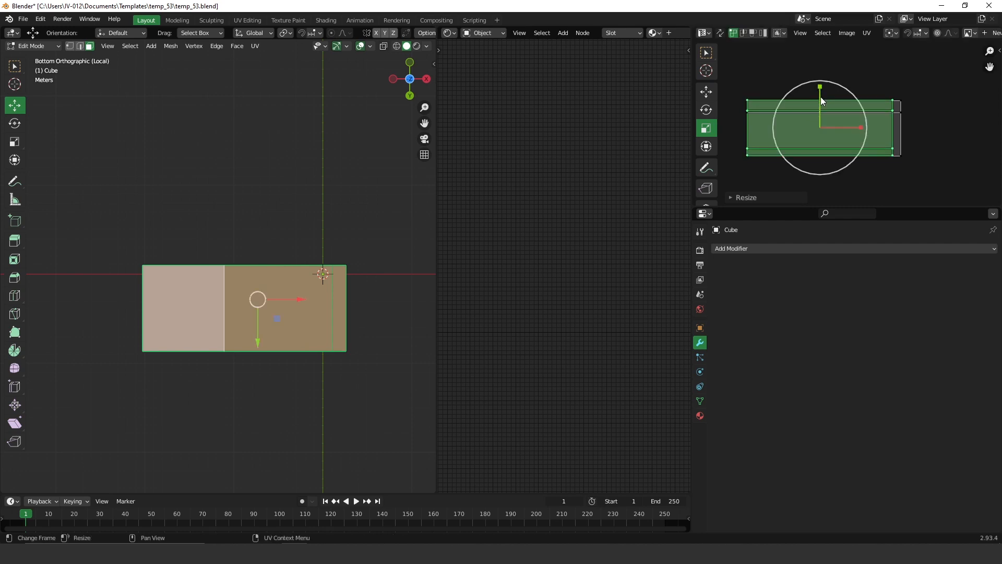
left_click(869, 128)
key("ctrl+z")
left_click_drag(866, 128, 870, 128)
key("g")
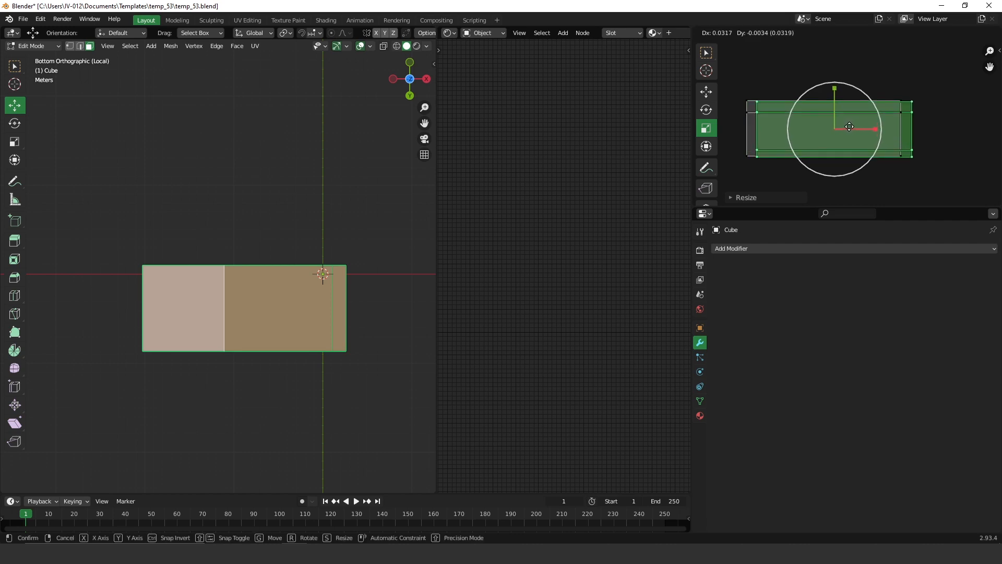
left_click(840, 125)
- Return the cube to Object Mode outside local view and save temp_53.blend
middle_click_drag(846, 124, 793, 214, "ctrl")
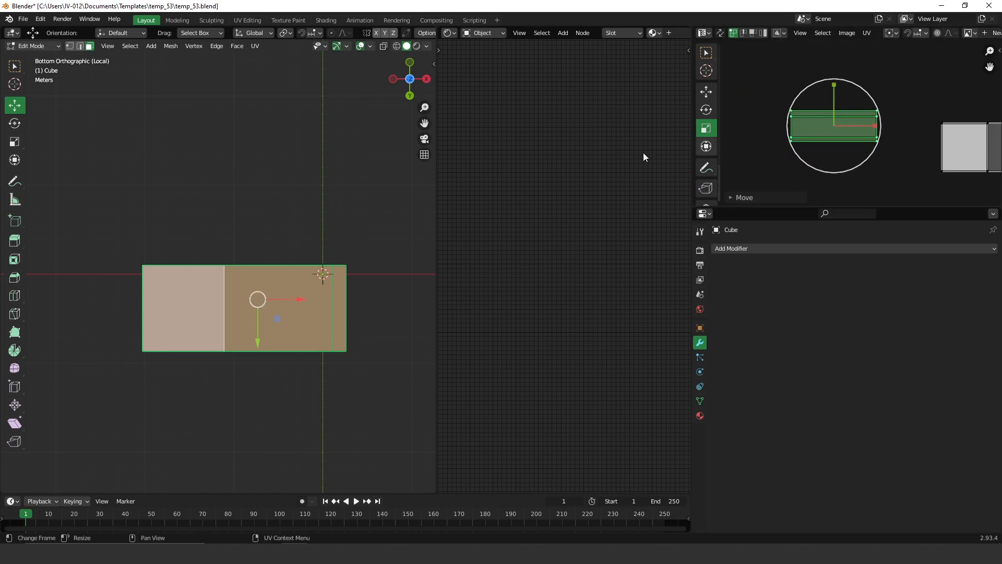
key("ctrl+Tab")
left_click(315, 125)
middle_click_drag(336, 191, 318, 267)
key("KP_1")
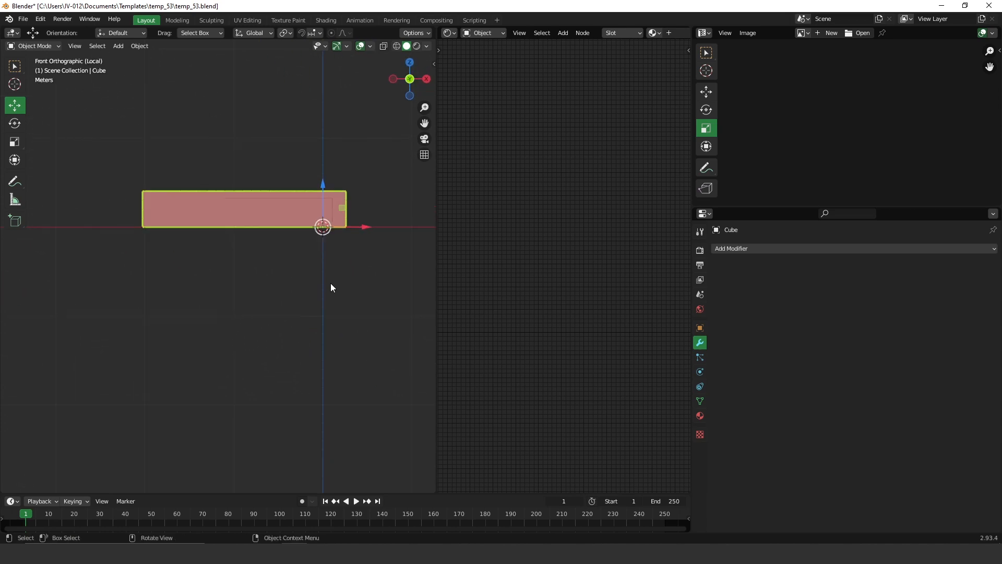
key("KP_Divide")
middle_click_drag(284, 251, 343, 323, "ctrl")
left_click(23, 20)
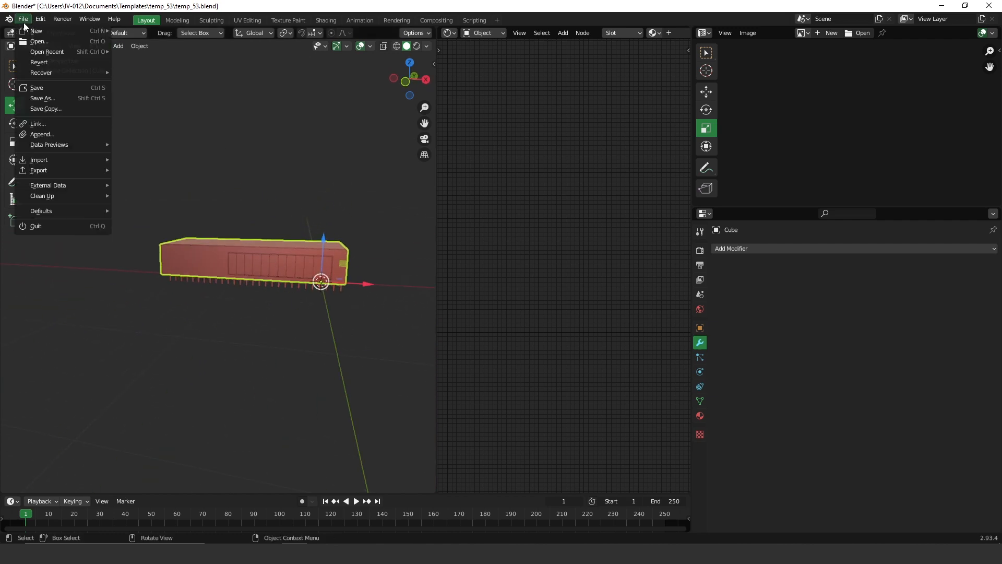
left_click(52, 88)
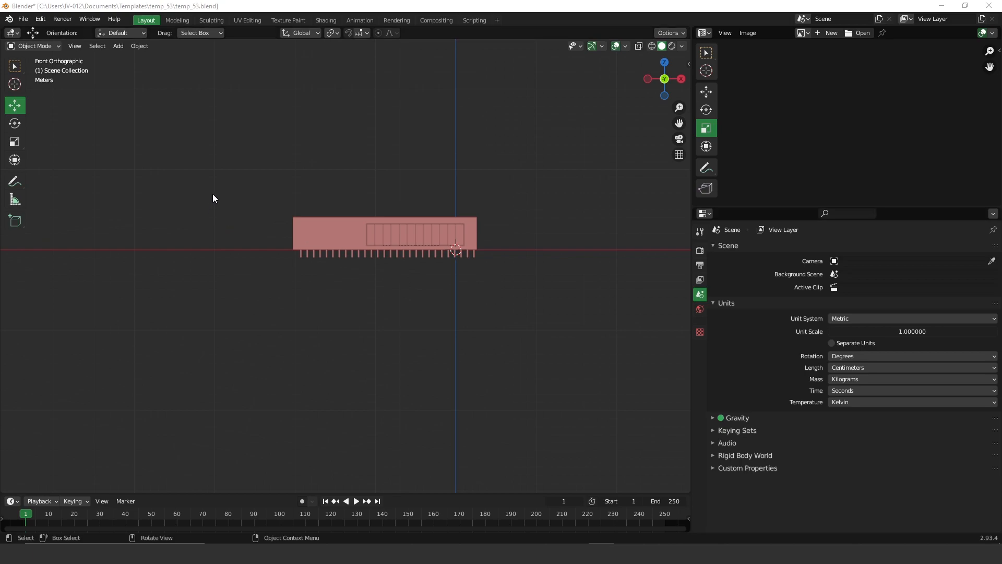
- Select the whole building and move it up along global Z until the support pins rest on the ground line
left_click_drag(214, 189, 473, 258)
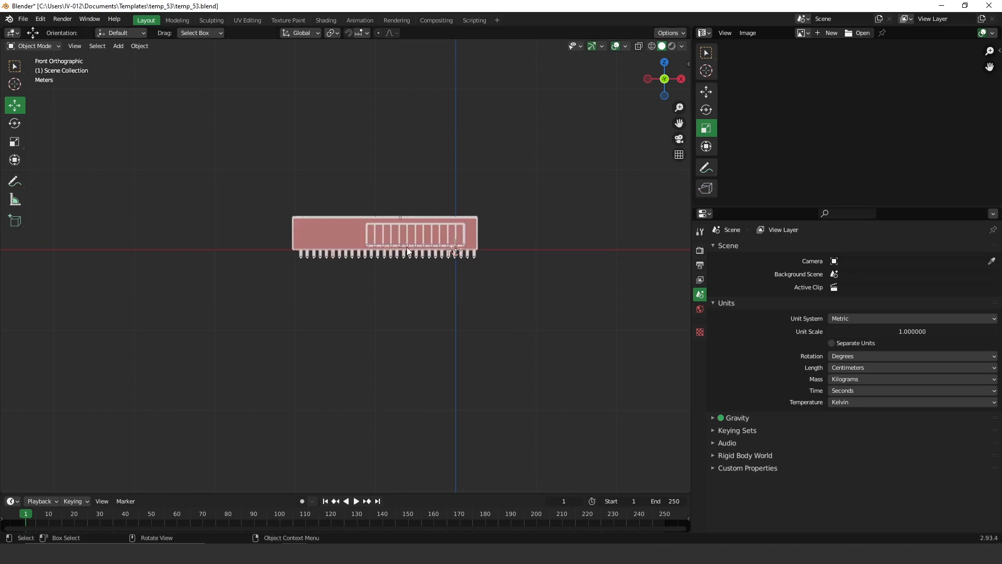
key("g")
key("z")
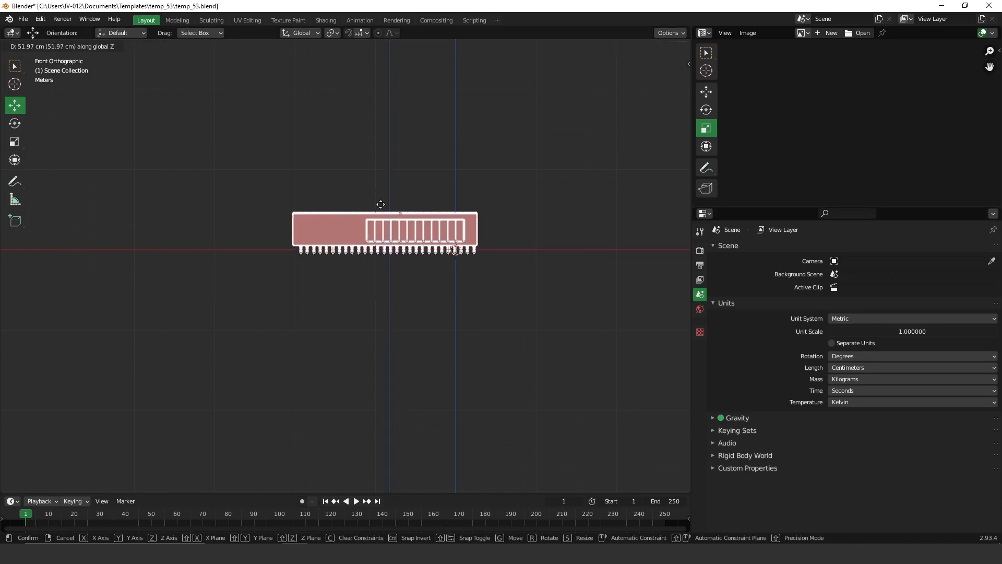
left_click(379, 203)
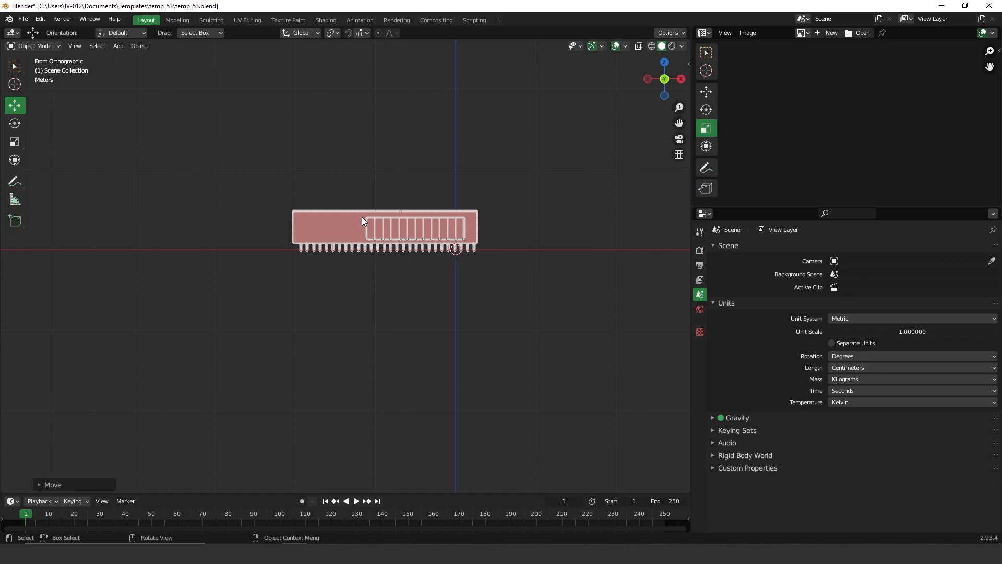
- Add a plane mesh at the world origin in top view and enter Edit Mode on it
key("KP_7")
key("shift+a")
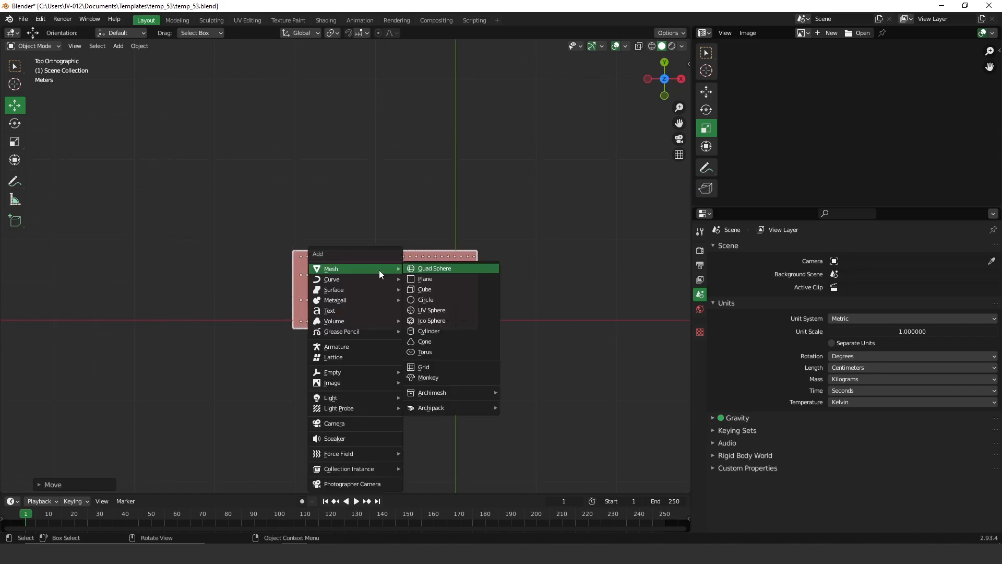
left_click(431, 276)
key("s")
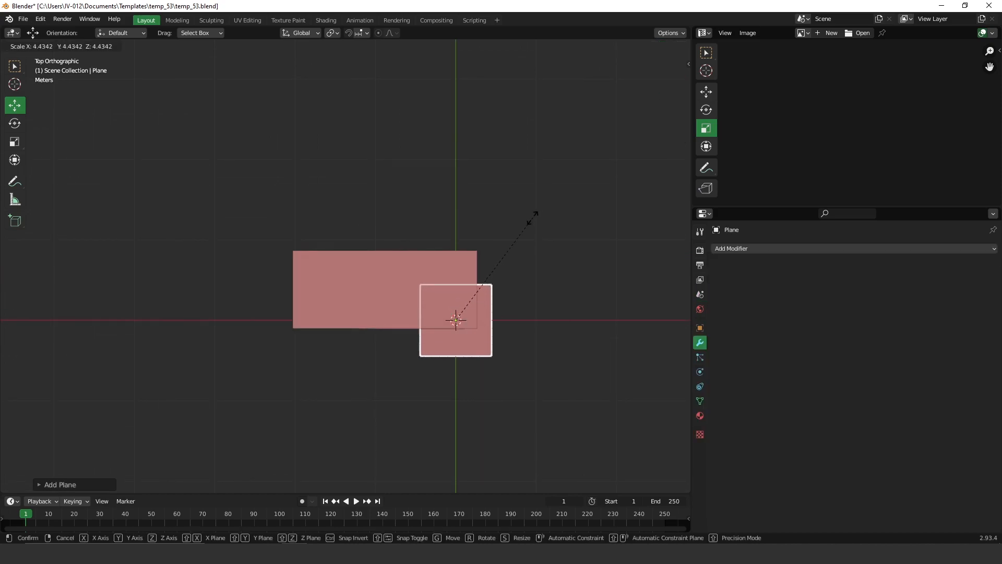
right_click(502, 252)
key("Tab")
- In wireframe, move the plane's back edge along Y and its left and right edges along X outward beyond the building
left_click(380, 262)
left_click_drag(383, 284, 513, 320)
left_click_drag(455, 271, 464, 189)
left_click_drag(389, 207, 461, 355)
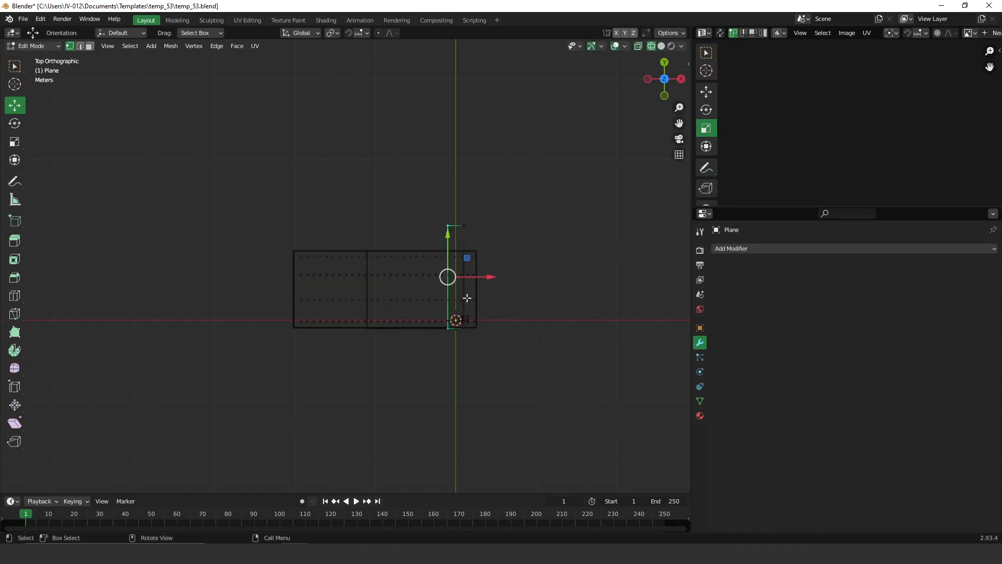
left_click_drag(479, 277, 134, 302)
left_click_drag(444, 194, 569, 385)
left_click_drag(491, 277, 686, 278)
- Extend the plane further by moving its back edge along Y and both side edges along X to surround the building
scroll(427, 259, "down", 2)
left_click_drag(123, 214, 609, 278)
left_click_drag(373, 198, 382, 103)
left_click_drag(135, 122, 218, 327)
left_click_drag(204, 231, 143, 232)
left_click_drag(506, 114, 633, 359)
left_click_drag(608, 225, 673, 225)
scroll(498, 303, "down", 2)
left_click_drag(570, 237, 589, 246)
- Select the plane's front edge and move it along negative Y in front of the building
left_click_drag(154, 287, 608, 335)
scroll(365, 302, "up", 3)
left_click_drag(398, 280, 390, 316)
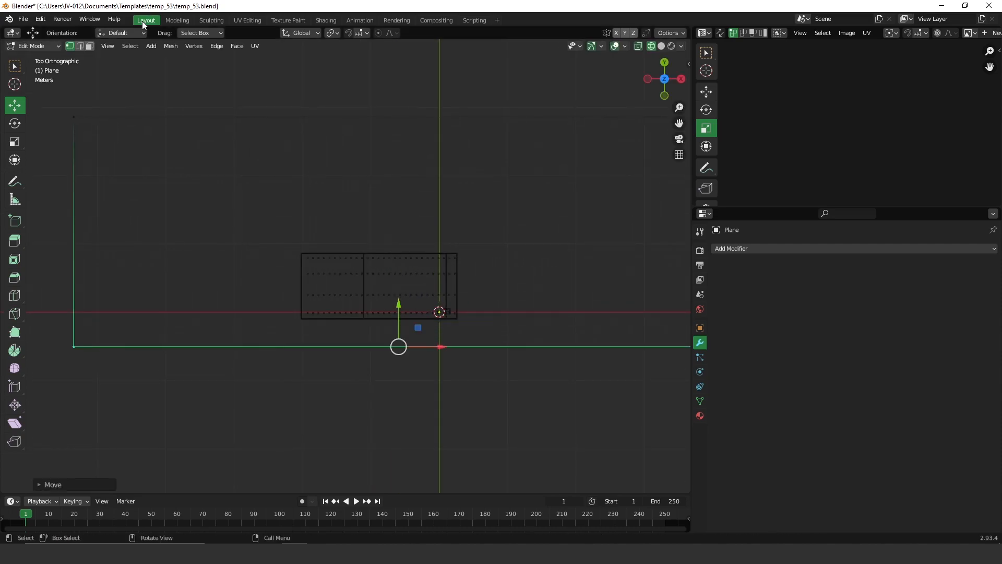
- In right view, extrude the plane's front edge outward and down, about 165 cm along negative Y and 147 cm along negative Z
middle_click_drag(578, 401, 226, 281)
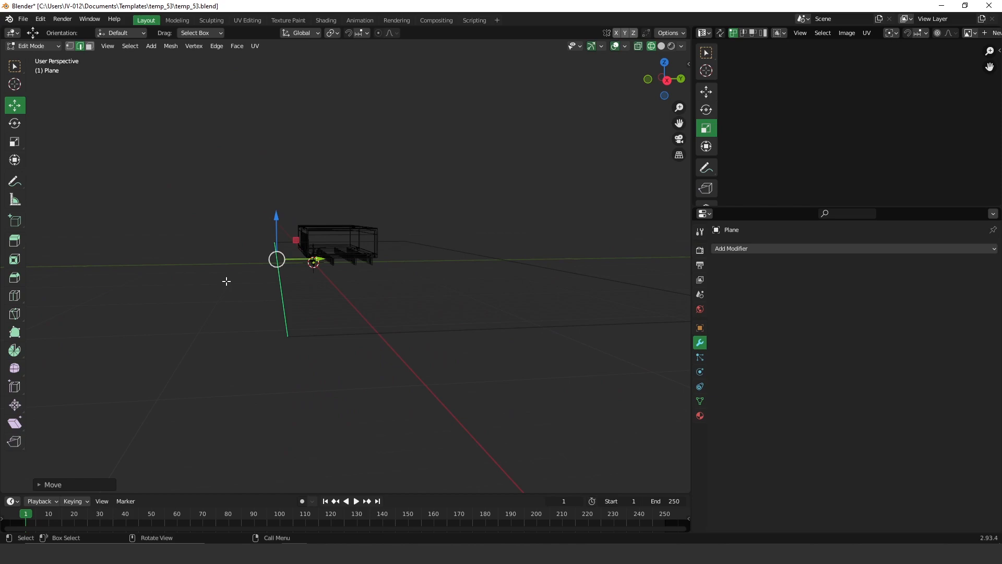
key("KP_3")
left_click_drag(184, 272, 330, 256, "shift")
scroll(444, 193, "up", 9)
middle_click_drag(577, 177, 368, 295, "shift")
middle_click_drag(596, 222, 463, 262, "shift")
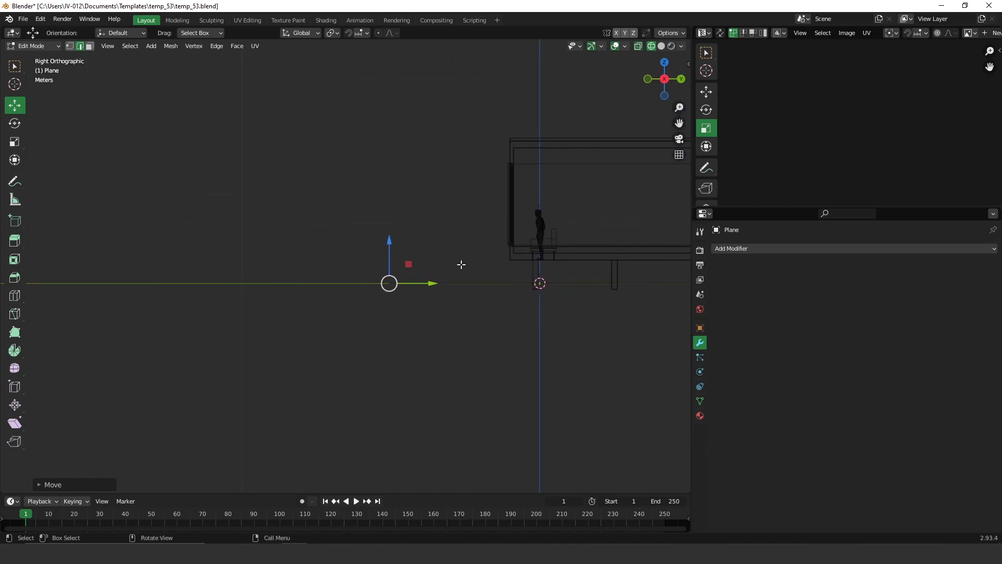
key("g")
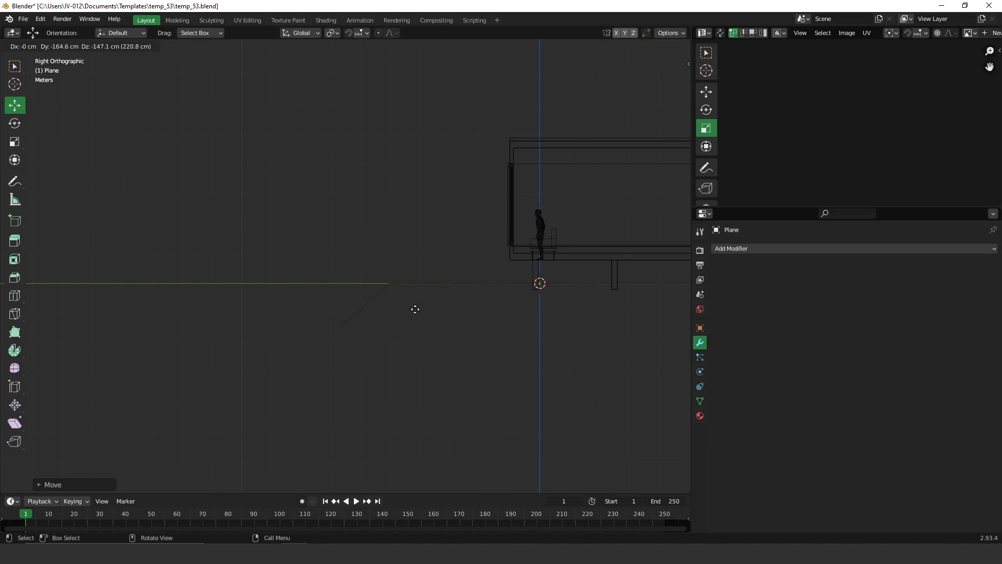
left_click(415, 309)
- Extrude the front edge three more times outward, one nearly level stretch followed by downward slopes, to form stepped terrain
middle_click_drag(442, 293, 584, 253, "shift")
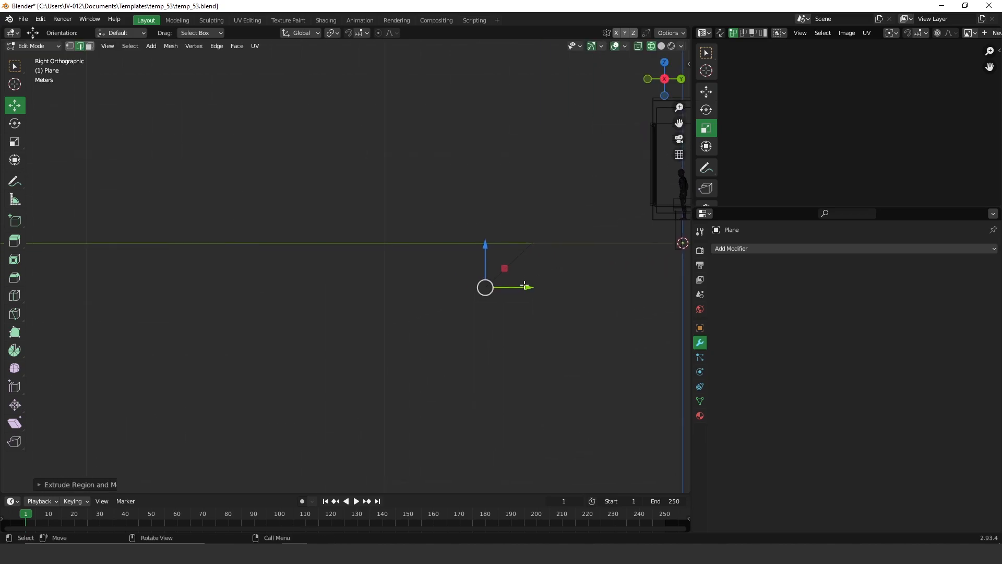
left_click_drag(483, 288, 400, 296)
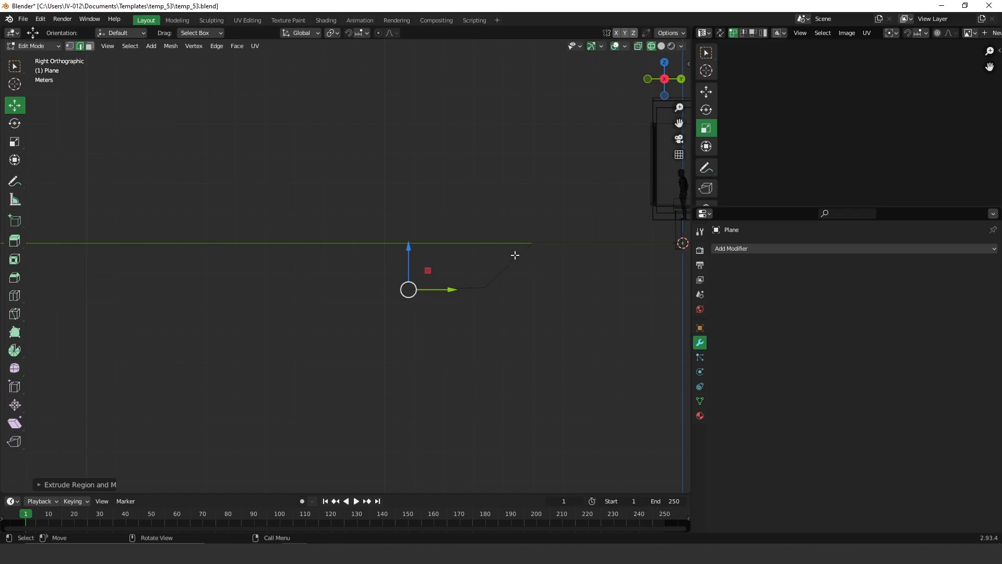
key("e")
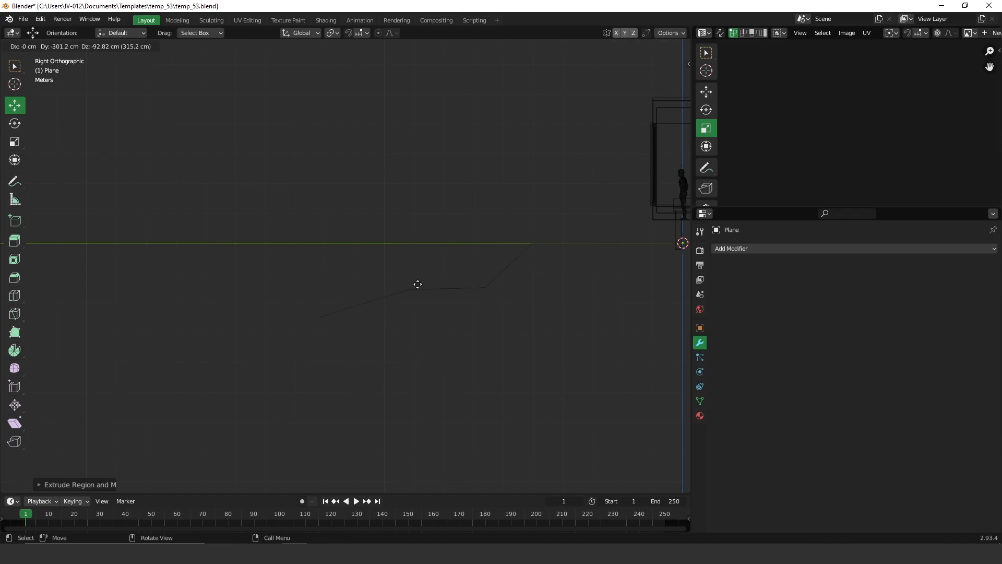
left_click(423, 282)
key("e")
left_click(217, 311)
- Return the ground plane to Object Mode, display the scene in solid shading and save temp_53.blend
middle_click_drag(338, 233, 421, 273)
key("ctrl+Tab")
left_click(430, 191)
left_click(418, 184)
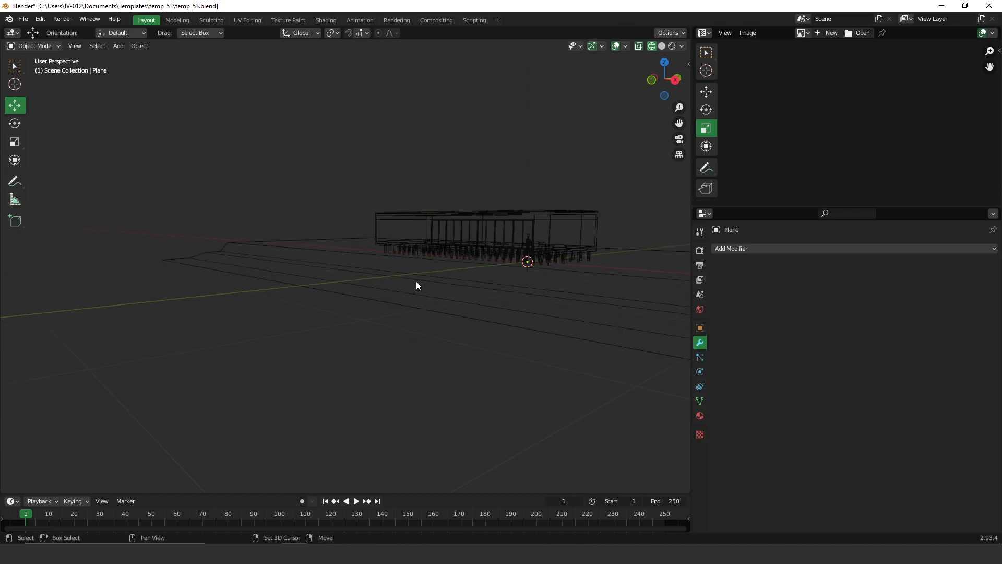
key("shift+z")
mouse_move(407, 274)
middle_mouse_down()
mouse_move(347, 270)
mouse_move(377, 317)
mouse_move(504, 295)
mouse_move(470, 291)
mouse_move(440, 253)
mouse_move(328, 284)
middle_mouse_up()
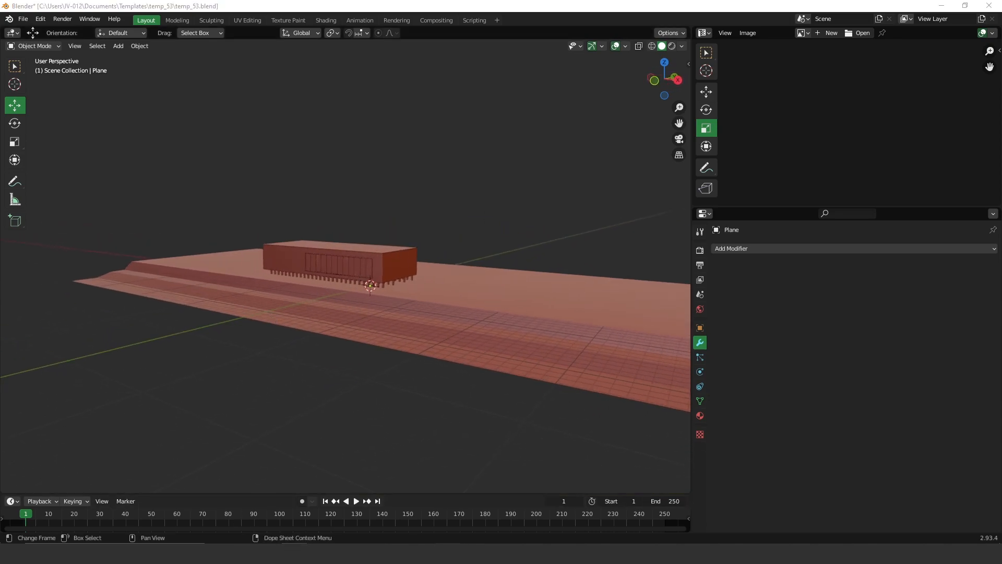
key("ctrl+z")
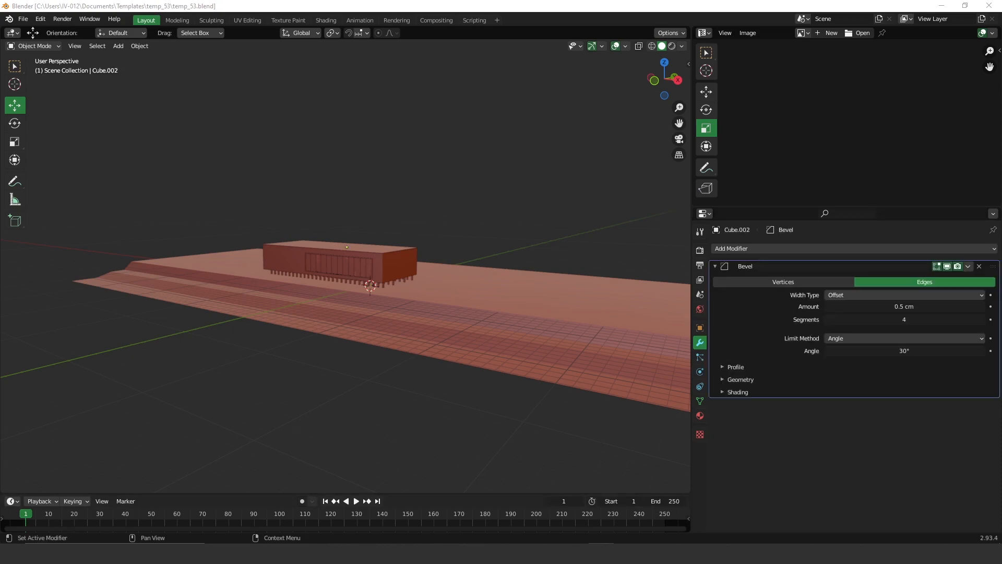
- Switch to Quixel Bridge and export Nordic Beach Rock Formation from the purchased Nature 3D assets to Blender
left_click_drag(1001, 116, 694, 115)
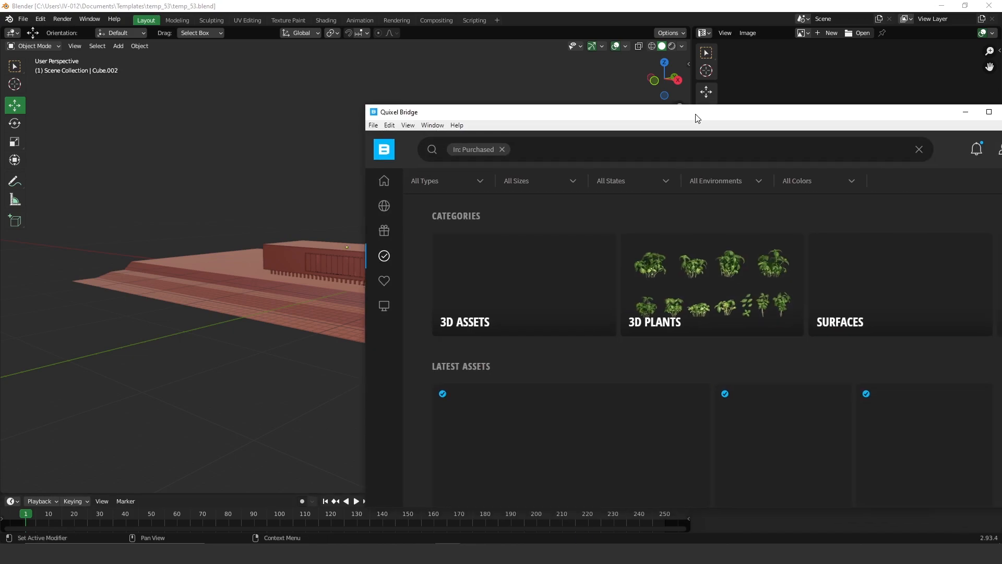
double_click(695, 115)
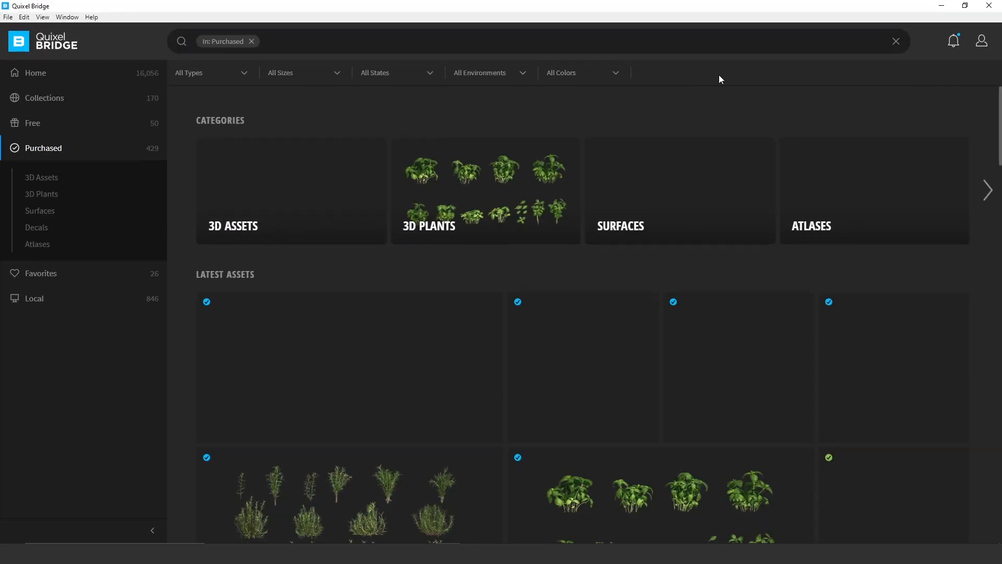
left_click(46, 185)
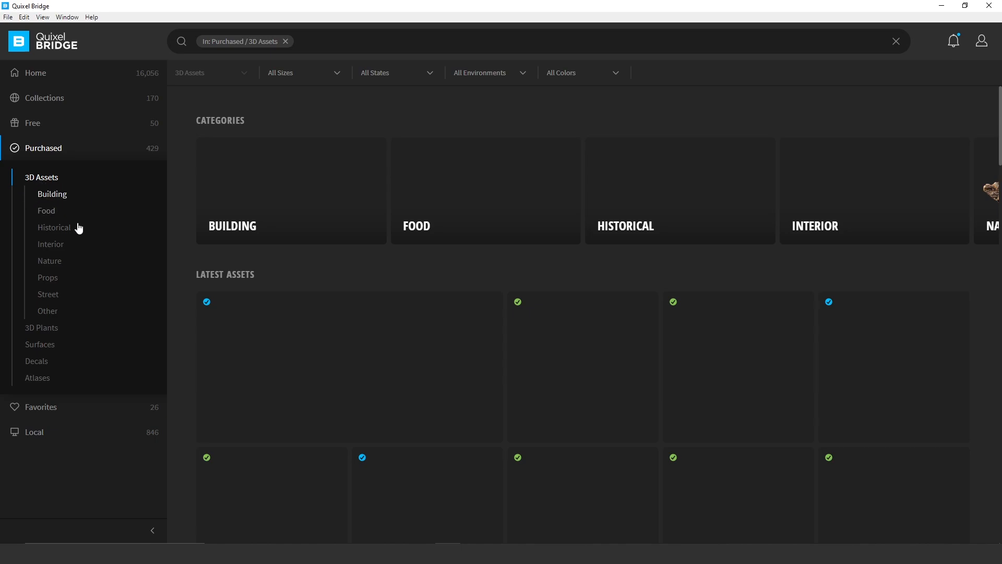
left_click(50, 261)
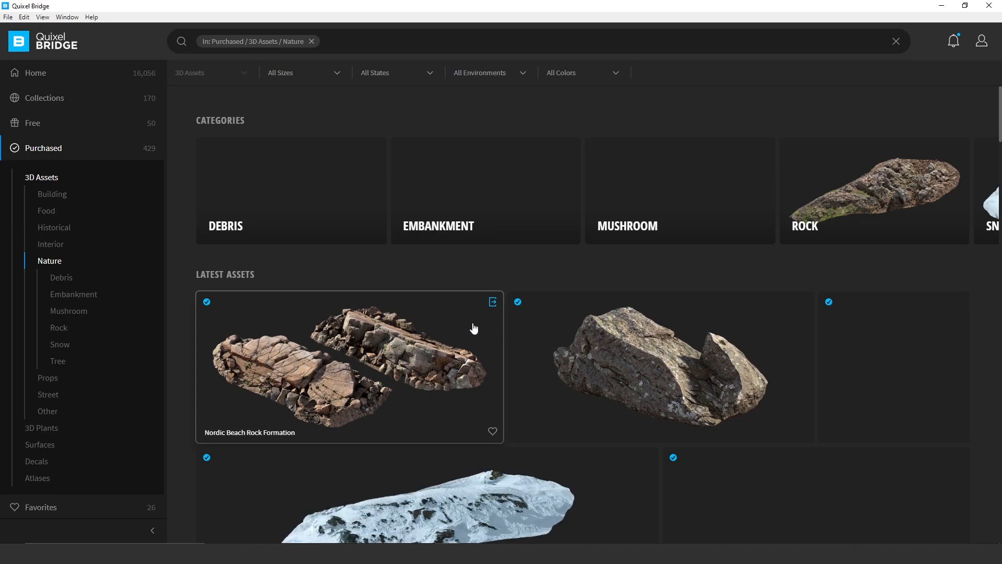
left_click(496, 305)
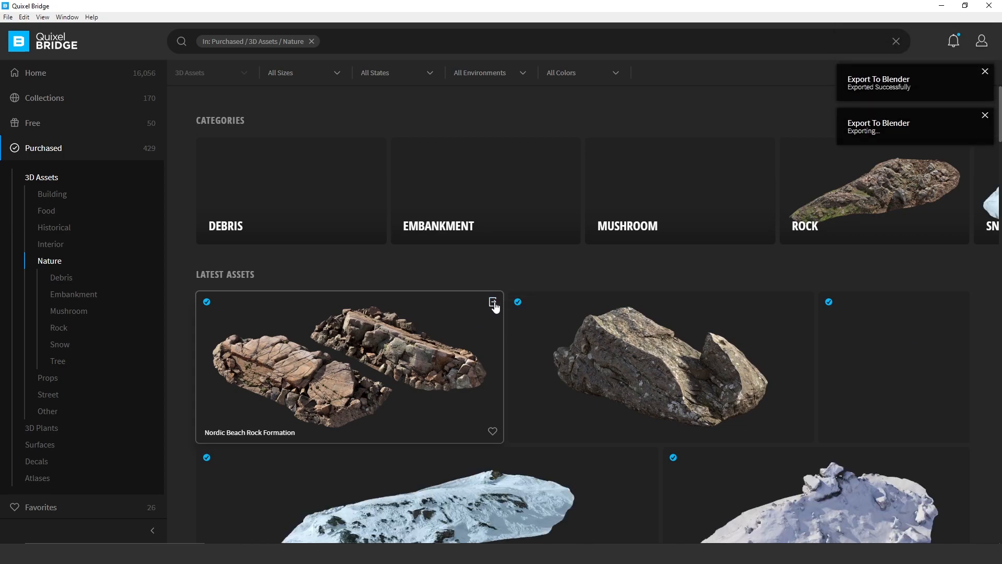
left_click(947, 5)
- Move the imported rock along global negative Y onto the terrain slope in front of the building
scroll(365, 300, "up", 3)
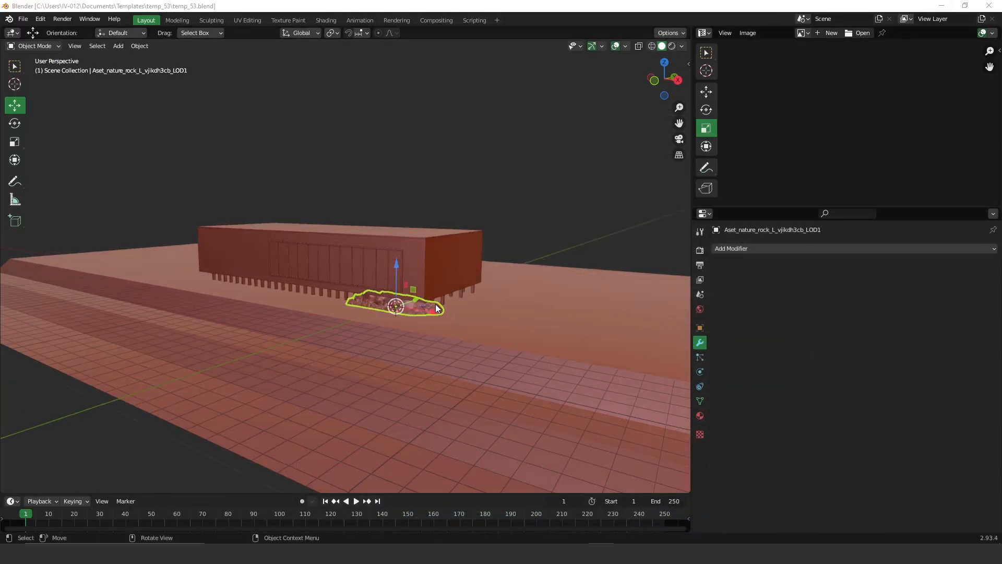
key("g")
key("y")
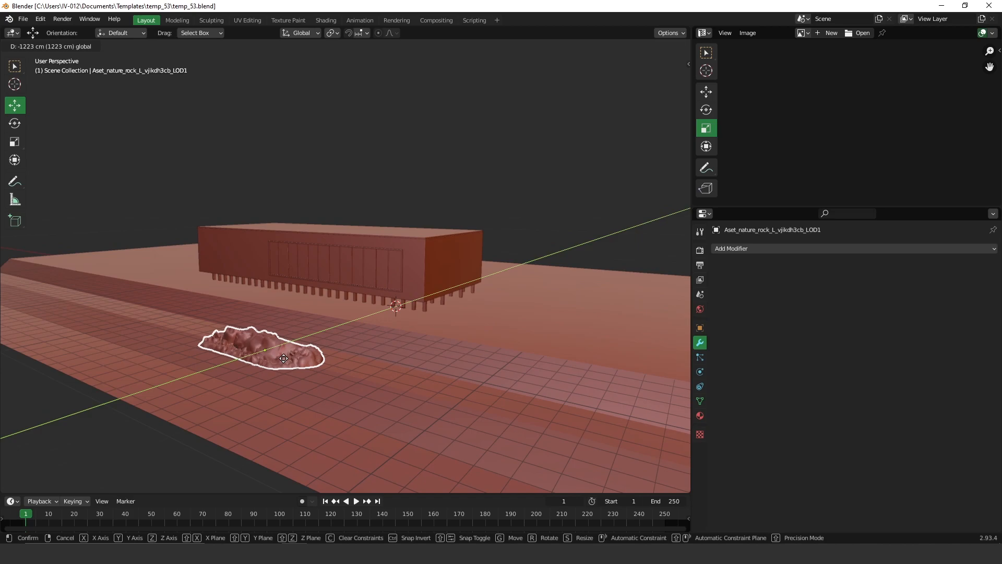
left_click(307, 353)
scroll(303, 355, "up", 2)
mouse_move(304, 355)
middle_mouse_down()
mouse_move(264, 331)
mouse_move(313, 343)
middle_mouse_up()
scroll(313, 344, "down", 2)
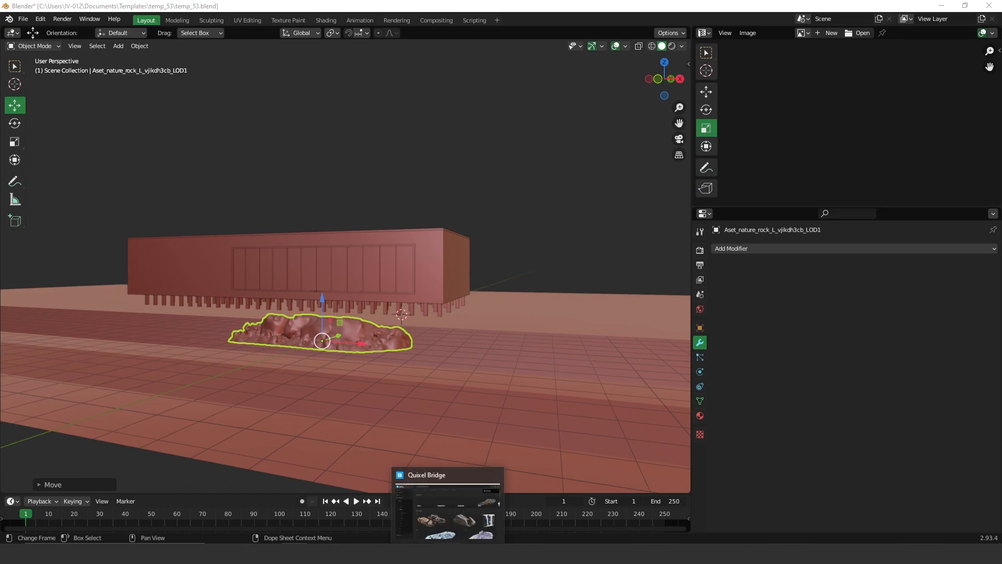
- Switch to Quixel Bridge, export the Nordic Beach Rocky Ground asset to Blender and return to the scene
left_click(448, 502)
scroll(565, 455, "down", 1)
scroll(565, 455, "down", 10)
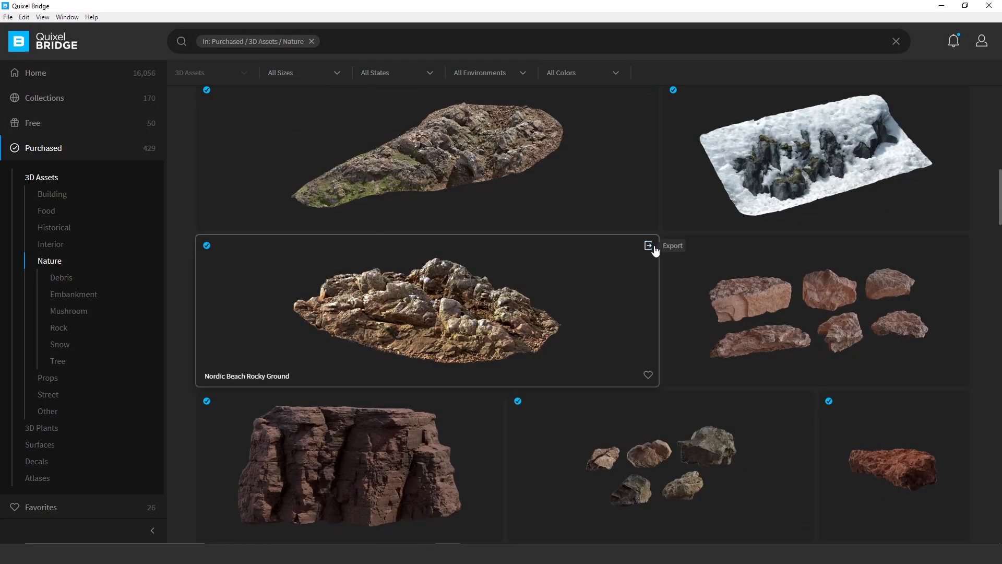
left_click(649, 246)
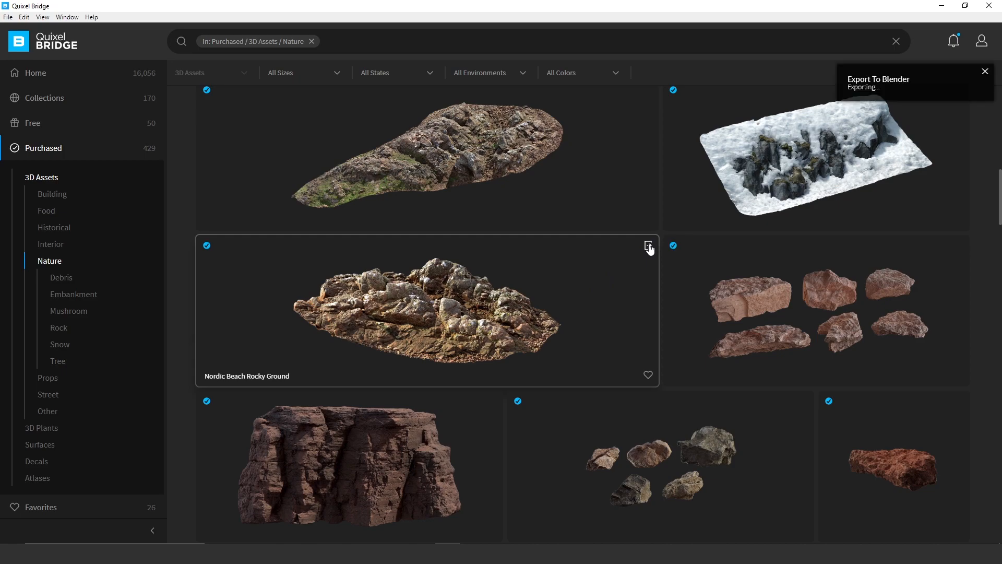
left_click(939, 6)
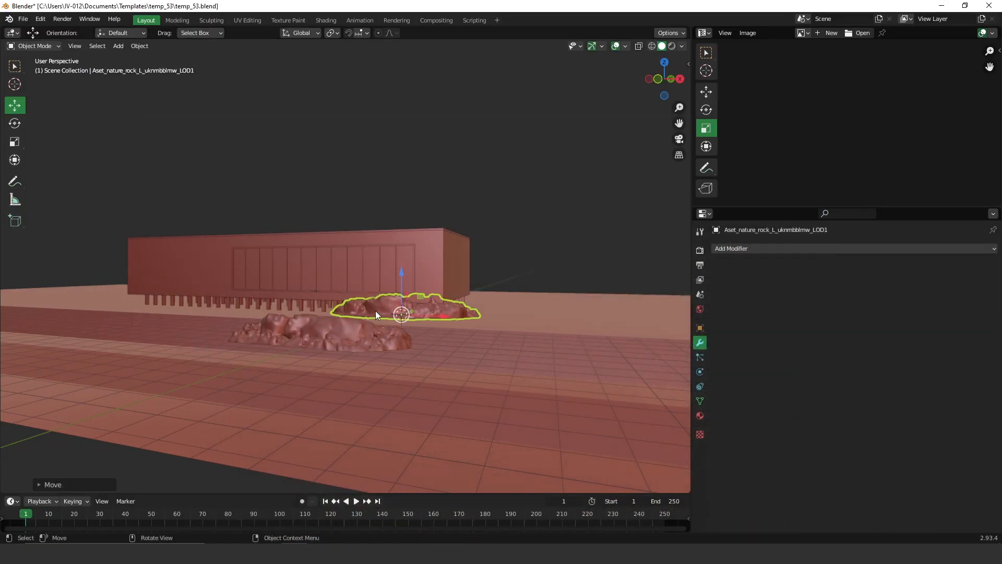
- Move the second rock along negative Y onto the slope and shift the first rock along negative X to sit beside it
middle_click_drag(374, 311, 370, 314)
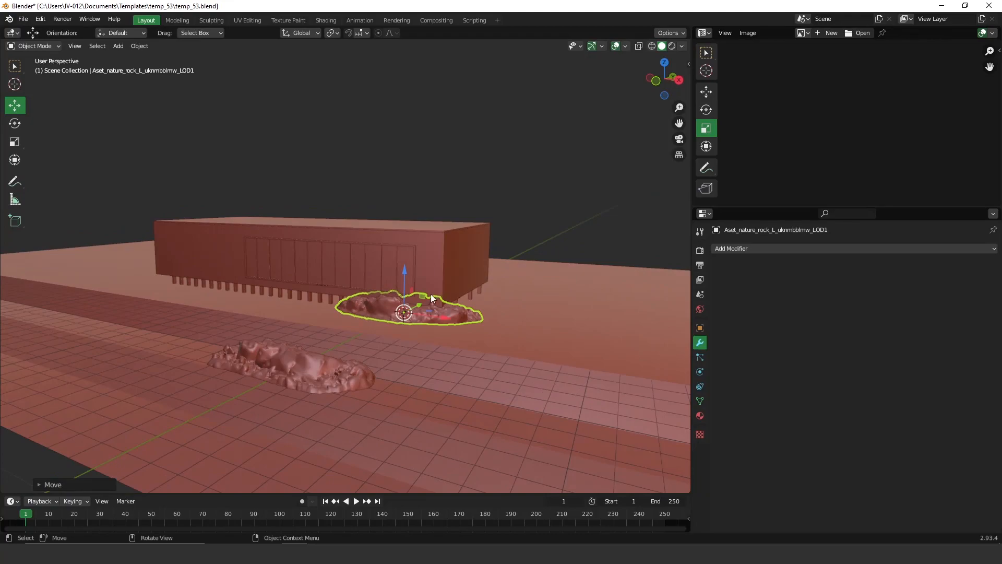
left_click_drag(418, 305, 218, 357)
left_click(296, 349)
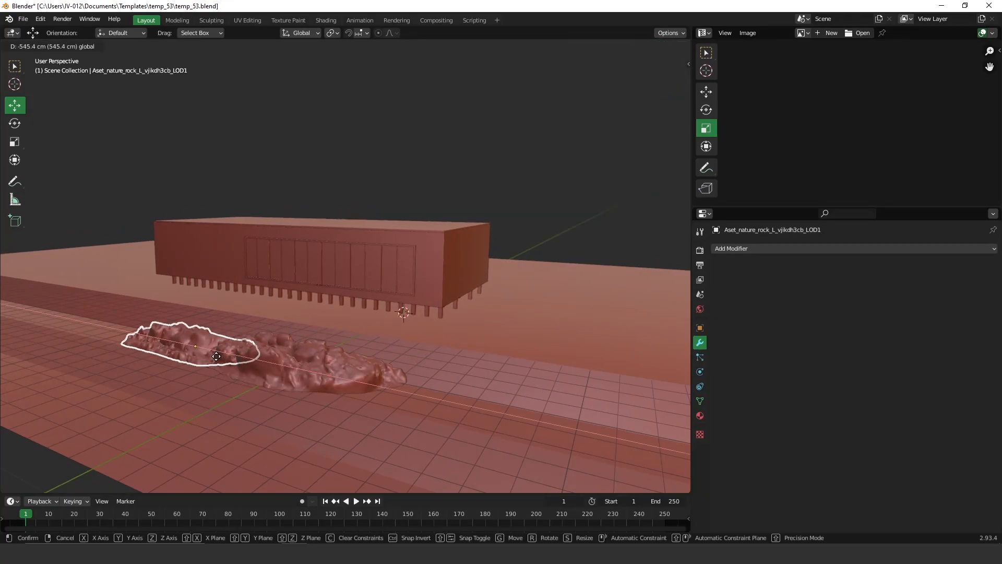
- Switch to Quixel Bridge and export the elongated, partly grassy Nordic Beach Rock Formation to Blender
left_click(942, 5)
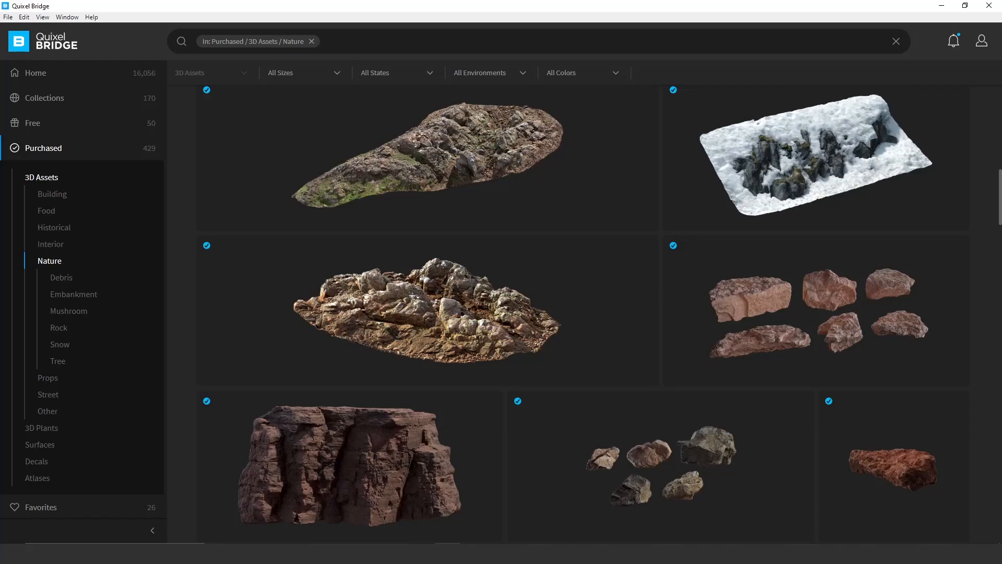
scroll(598, 312, "up", 2)
left_click(649, 198)
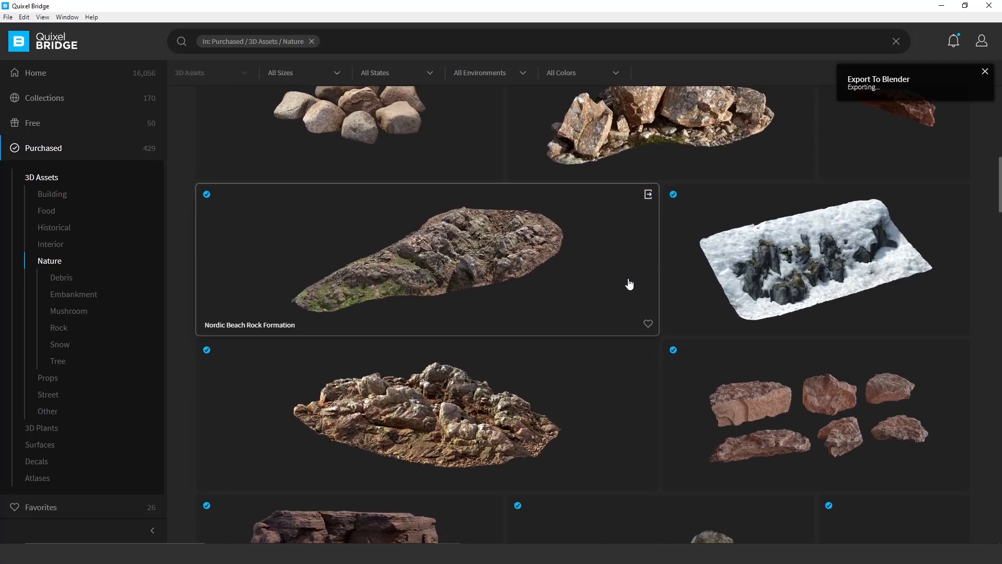
left_click(941, 6)
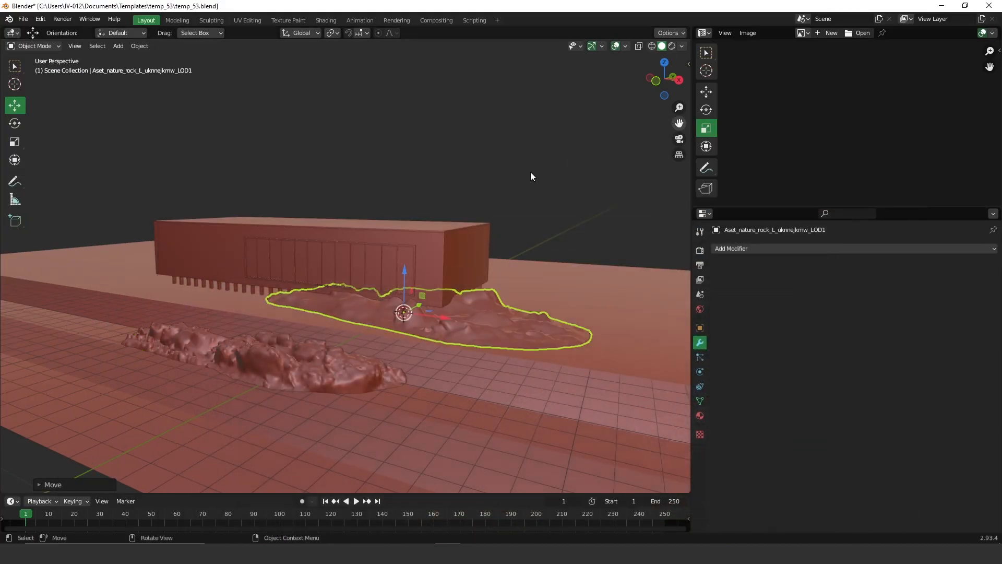
- Move the large rock formation along Y in front of the building and along X to the end of the smaller rocks
mouse_move(437, 314)
middle_mouse_down()
mouse_move(378, 327)
mouse_move(437, 316)
middle_mouse_up()
key("g")
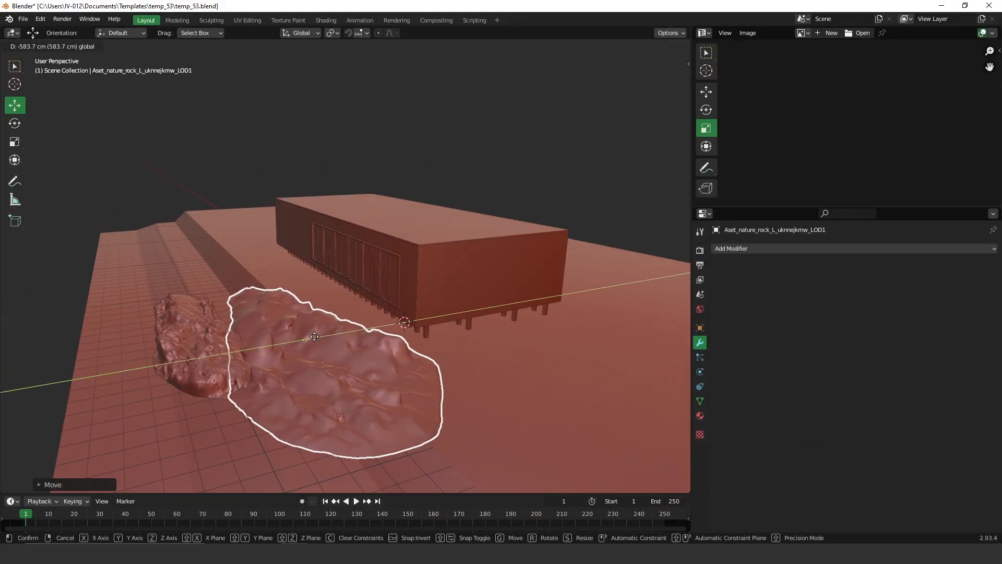
left_click(246, 339)
middle_click_drag(191, 339, 422, 340)
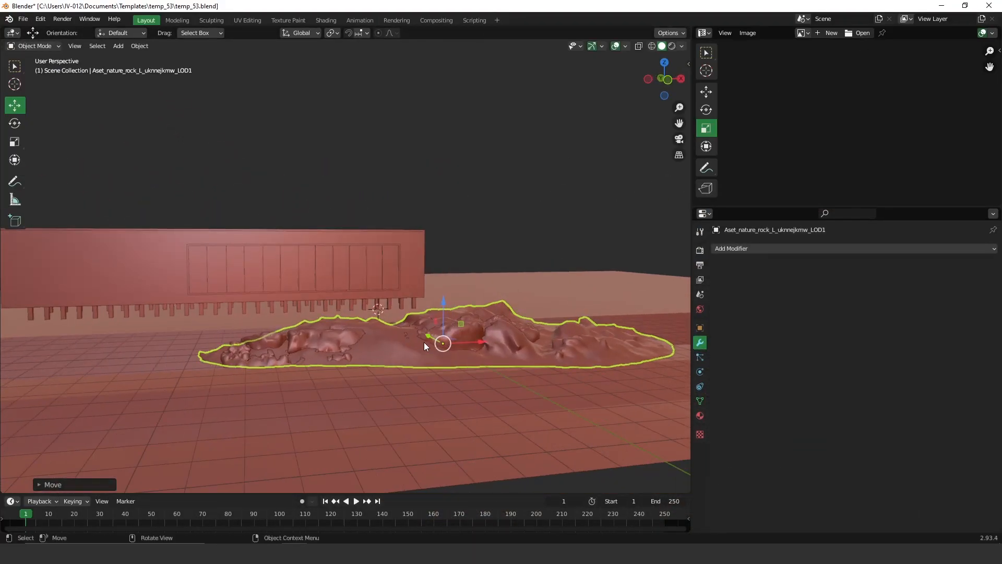
left_click_drag(485, 344, 671, 365)
middle_click_drag(524, 343, 542, 303)
middle_click_drag(173, 297, 292, 289)
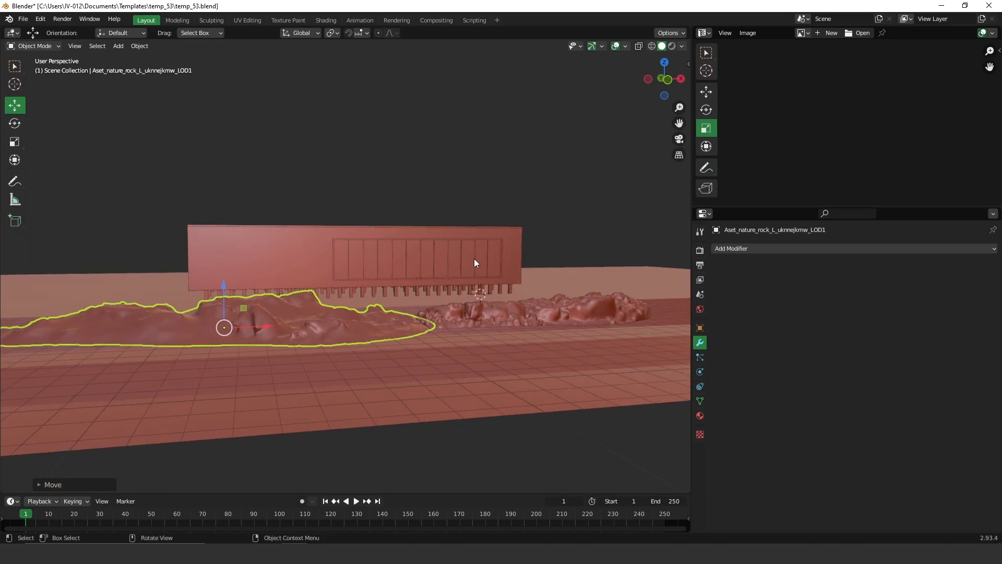
- Change the UV Editor area to an Image Editor and bring up the reference board with the house photos and elevations
left_click(704, 33)
left_click(366, 76)
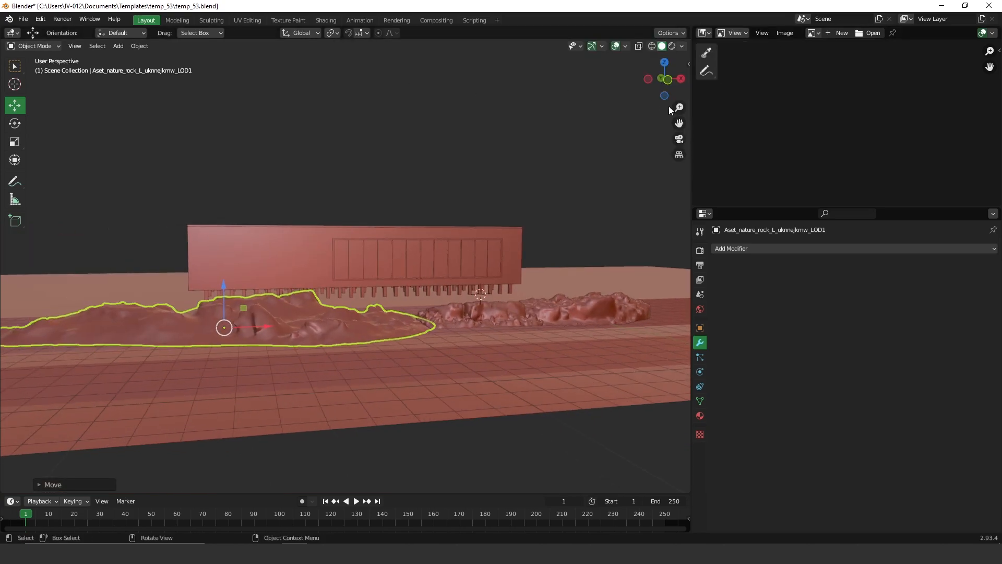
left_click(320, 554)
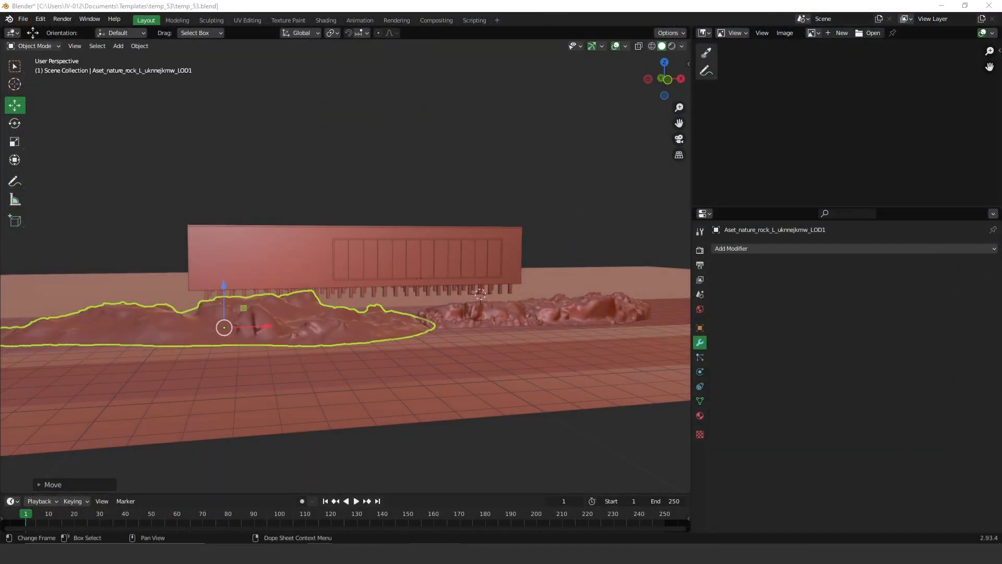
left_click(575, 553)
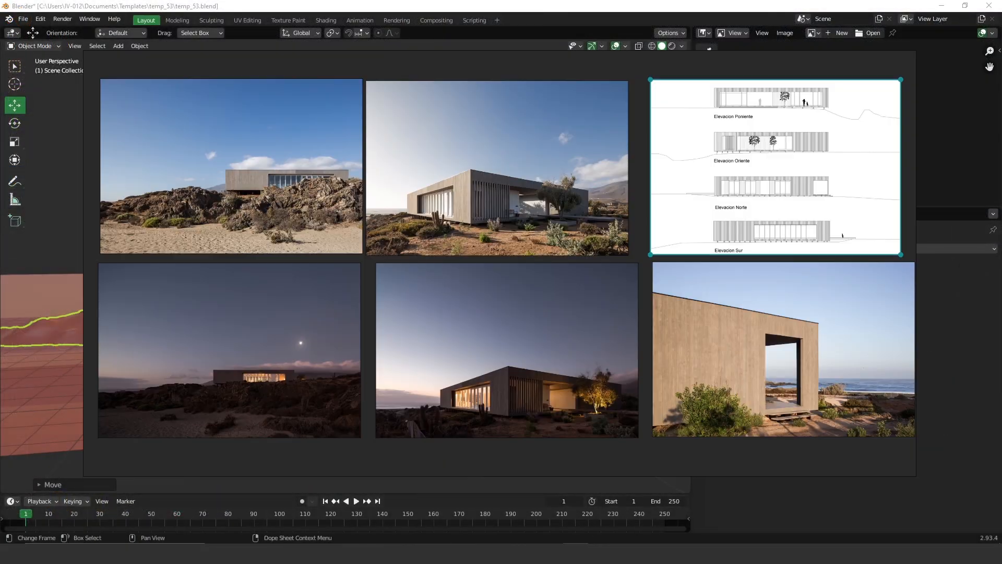
left_click(253, 177)
right_click(253, 176)
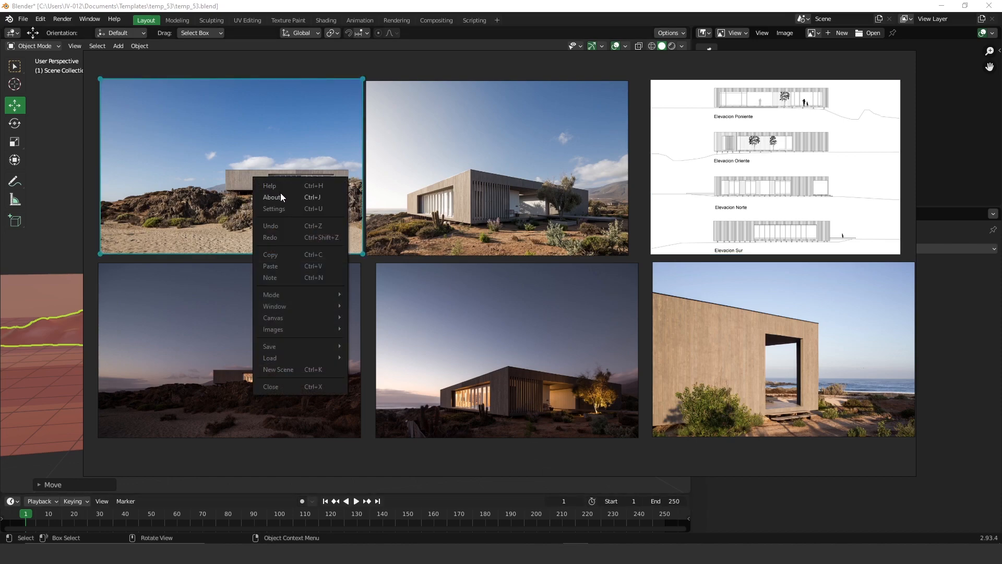
mouse_move(290, 358)
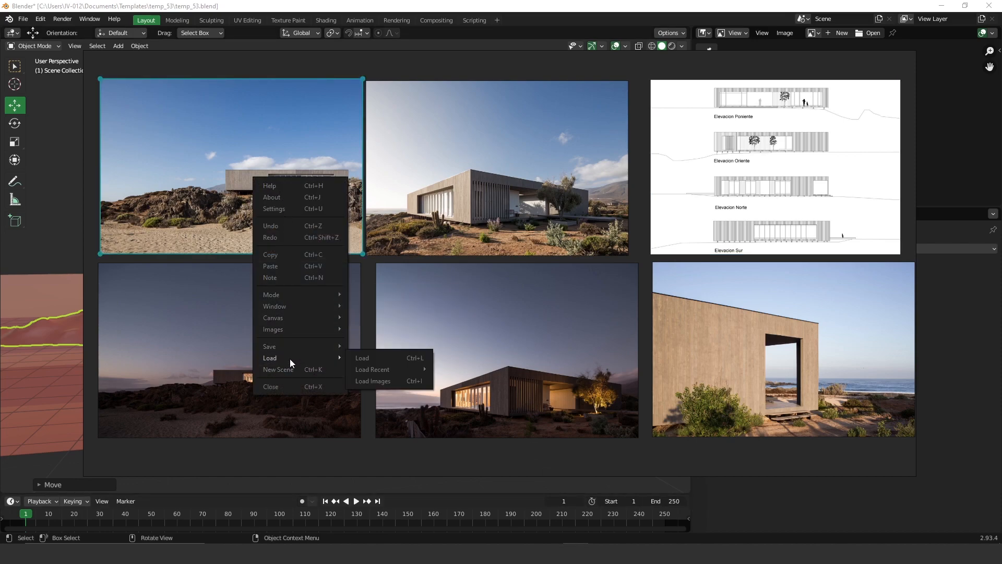
mouse_move(400, 370)
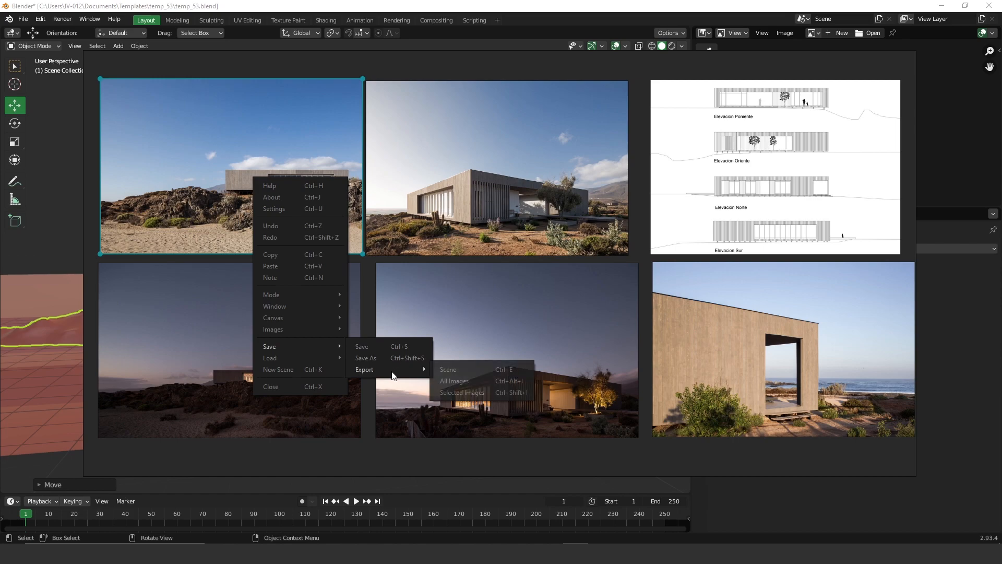
left_click(465, 397)
left_click_drag(465, 397, 459, 392)
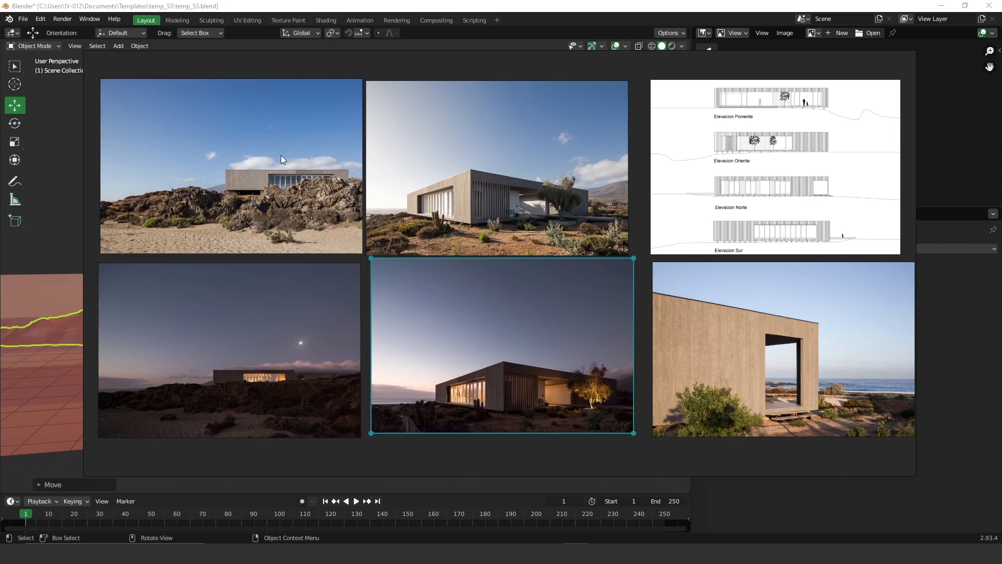
- Export the daytime photo of the house behind the rocks from the reference board to the Downloads folder
right_click(281, 155)
mouse_move(337, 325)
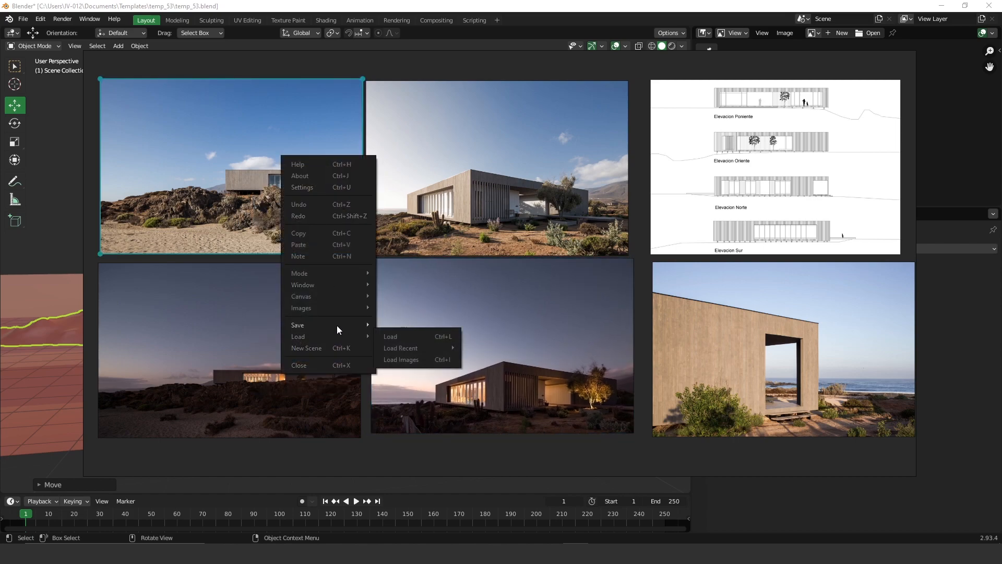
mouse_move(406, 348)
left_click(501, 369)
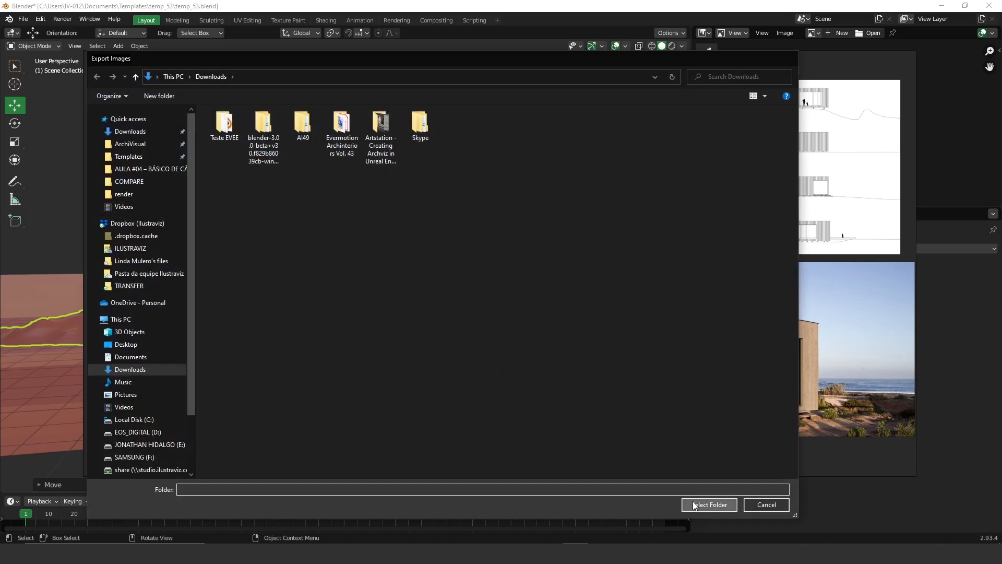
left_click(694, 504)
left_click(491, 267)
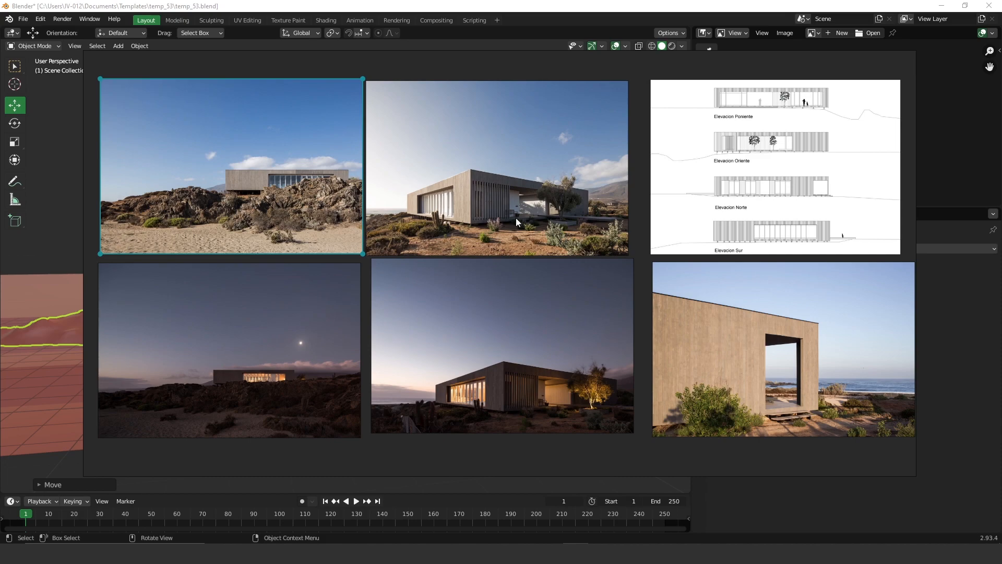
- Open the exported photo ca-ag-dul-apio-60.png in the Image Editor and frame it so the house and rocks show
left_click(703, 4)
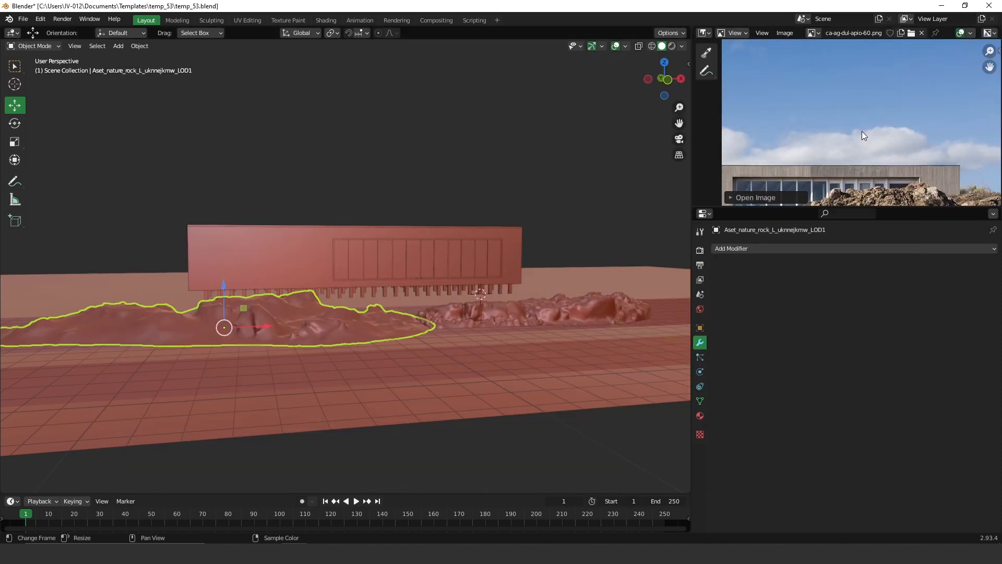
scroll(862, 132, "down", 4)
middle_click_drag(764, 152, 843, 161)
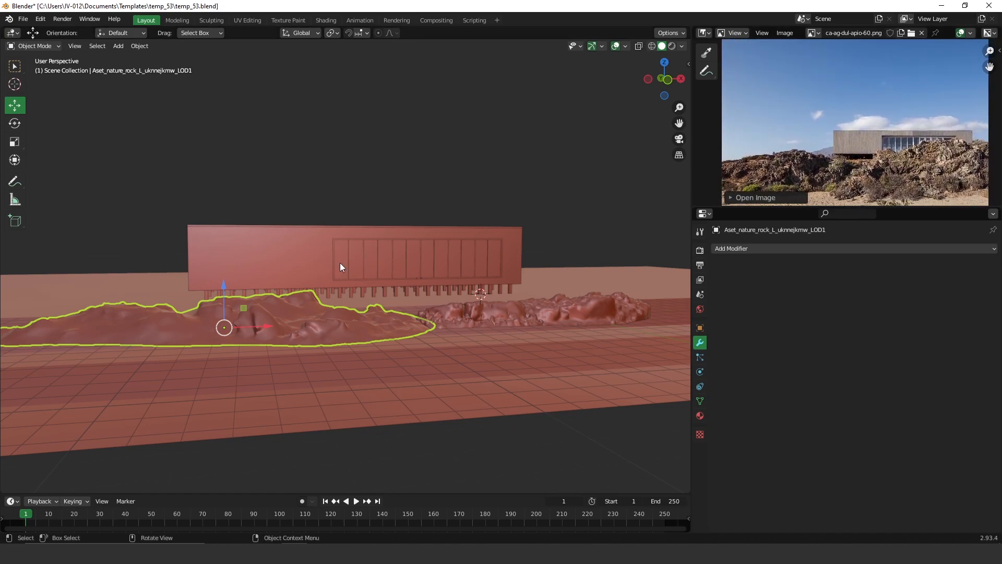
- Check the placement of the three rocks in front of the house against the reference photo
middle_click_drag(366, 341, 368, 284)
left_click(187, 318)
left_click(326, 267, "shift")
left_click(477, 312, "shift")
left_click_drag(349, 282, 307, 280)
left_click_drag(274, 235, 259, 266)
middle_click_drag(250, 288, 328, 318)
left_click(327, 317)
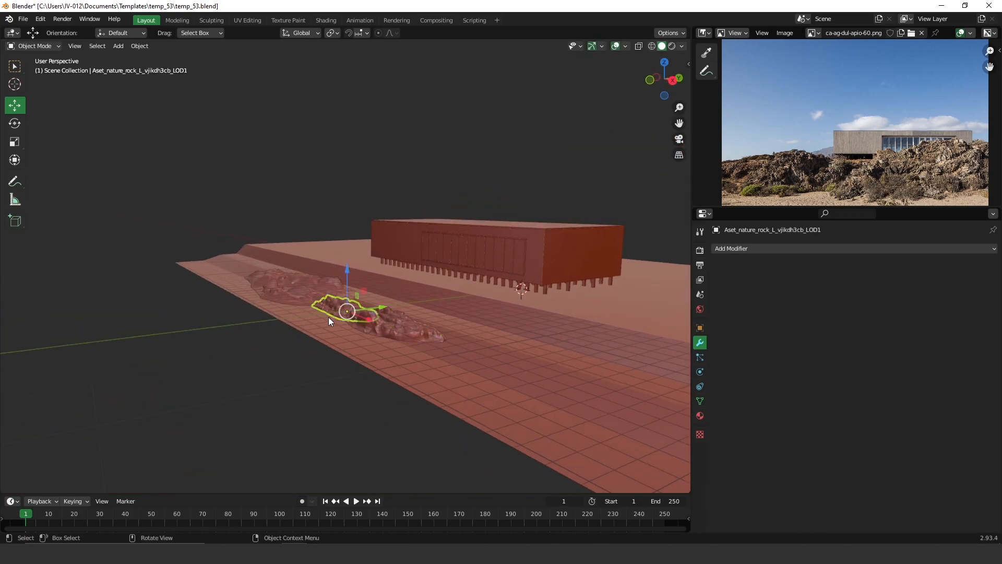
- Add a camera in the top view and move it along negative Y in front of the rocks to about -2597 cm
key("KP_7")
key("shift+a")
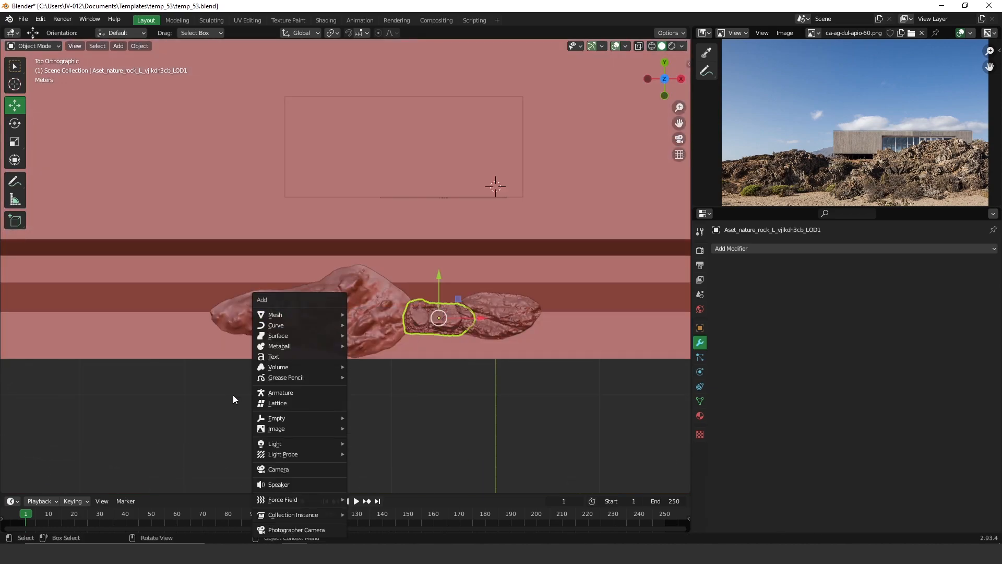
scroll(428, 282, "down", 5)
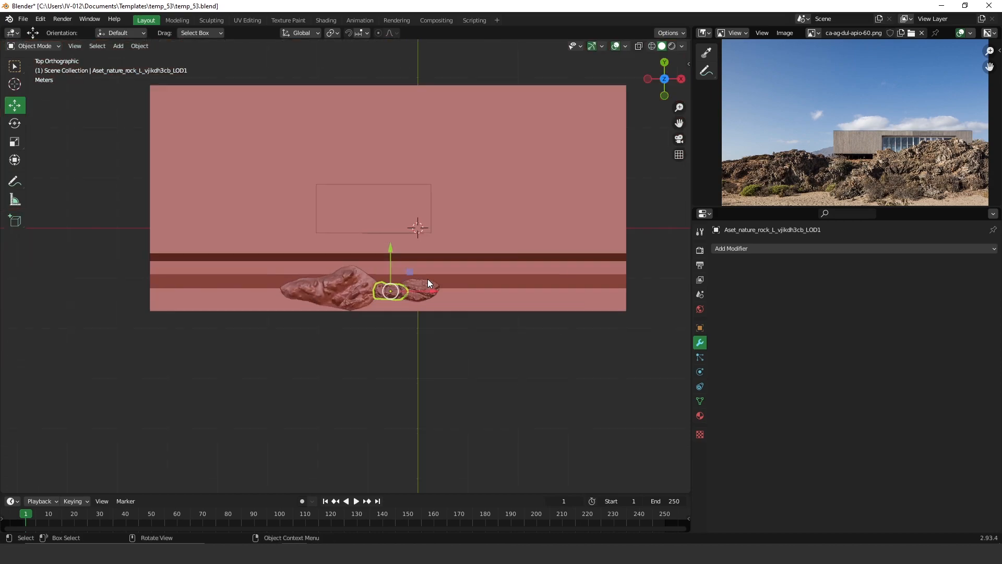
scroll(427, 279, "up", 3)
key("shift+a")
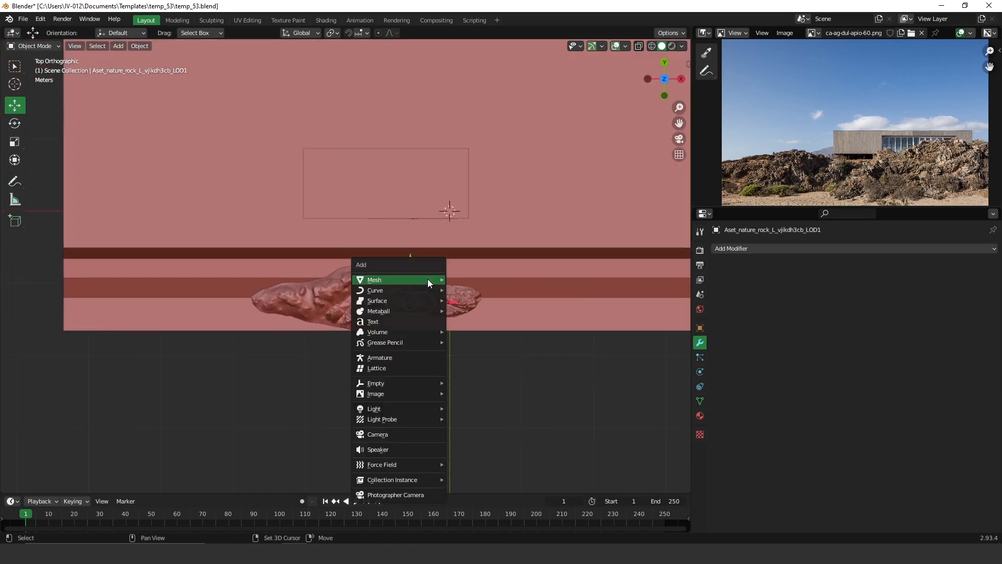
left_click(395, 435)
left_click_drag(449, 179, 416, 368)
- Set the camera's X rotation to 90°
key("n")
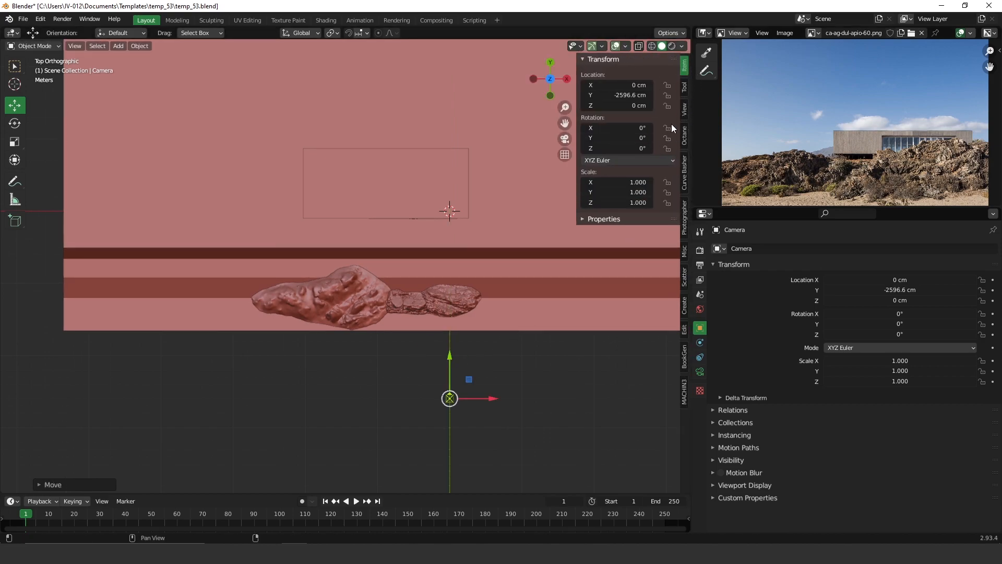
left_click(637, 130)
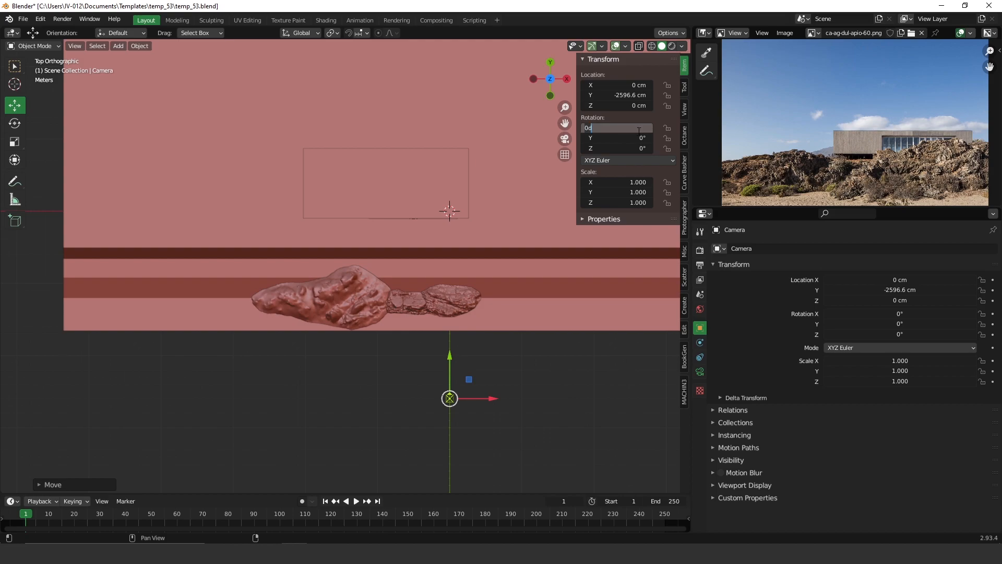
key("Return")
- Split the 3D viewport into two side-by-side views and look through the camera in one of them
middle_click_drag(439, 387, 376, 282)
left_click_drag(687, 29, 410, 83)
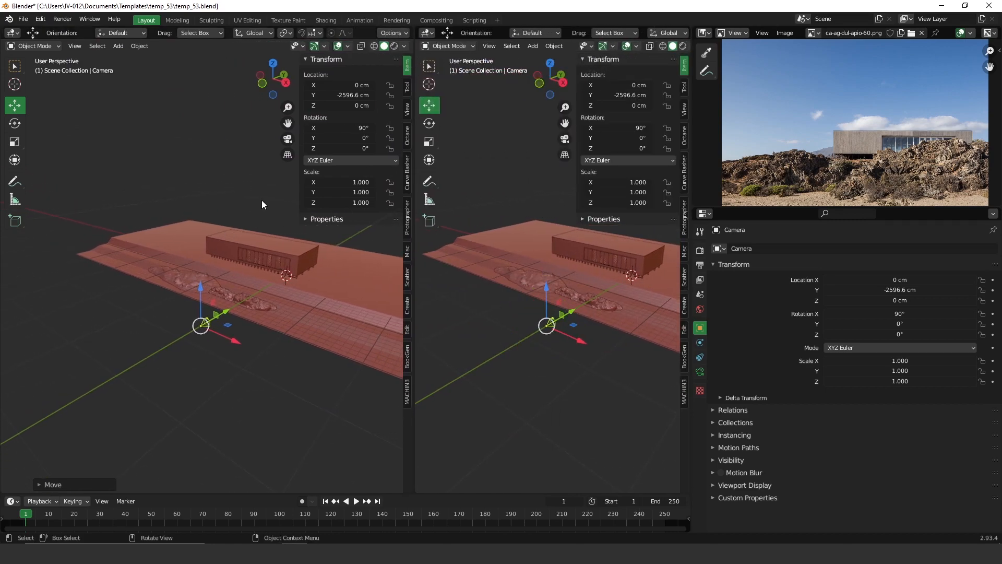
key("KP_0")
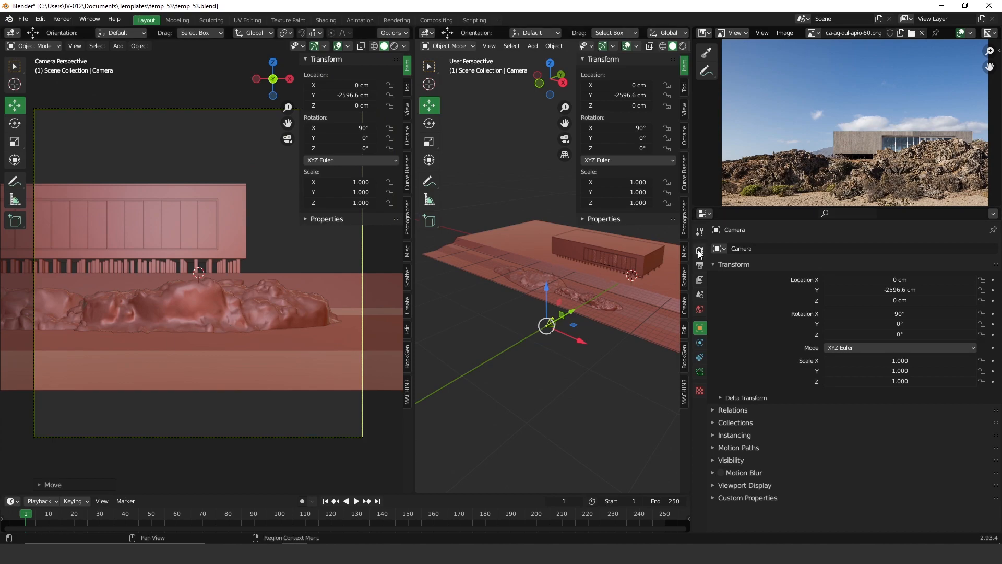
- Apply the HDTV 1080p preset to the render dimensions
left_click(700, 265)
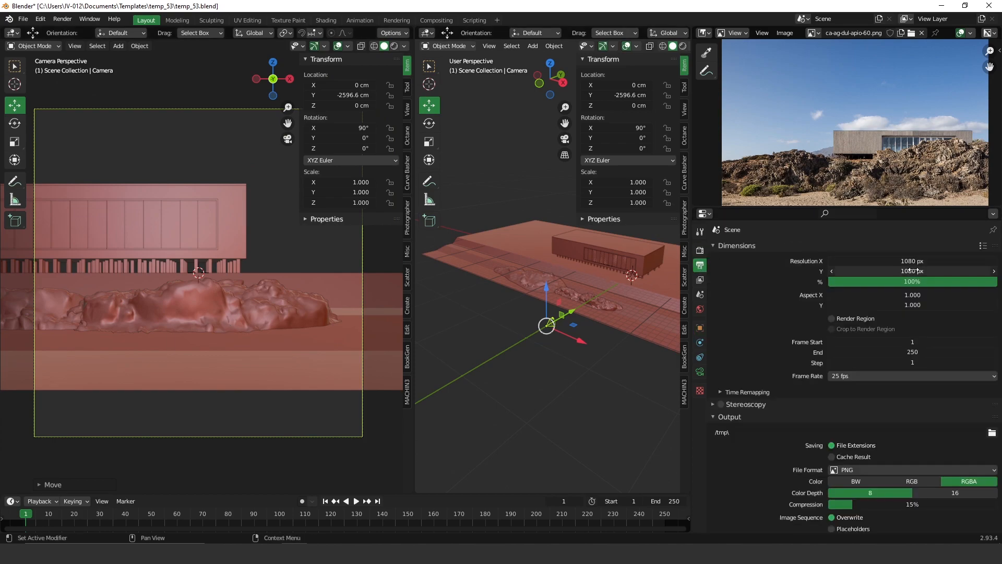
left_click(983, 246)
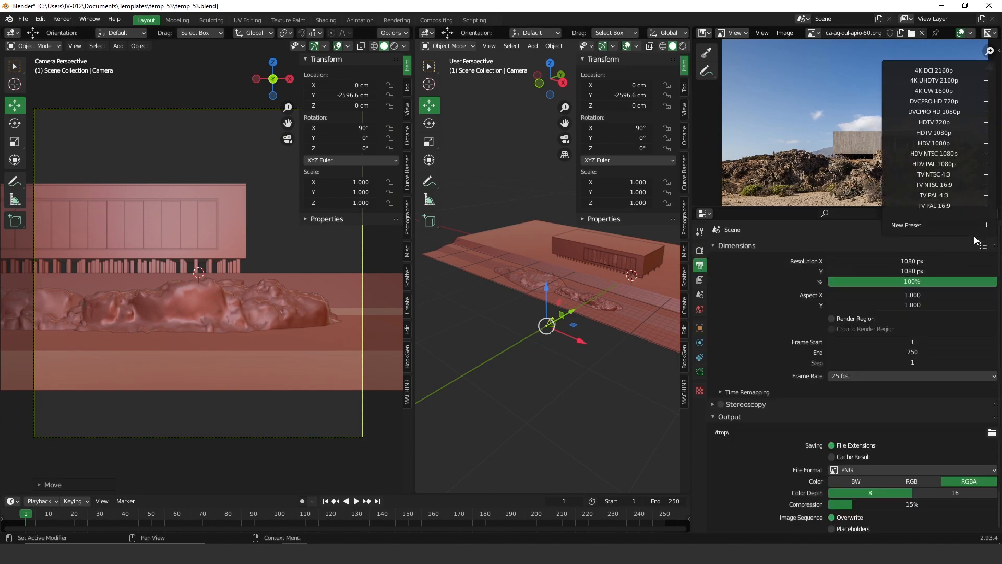
left_click(961, 132)
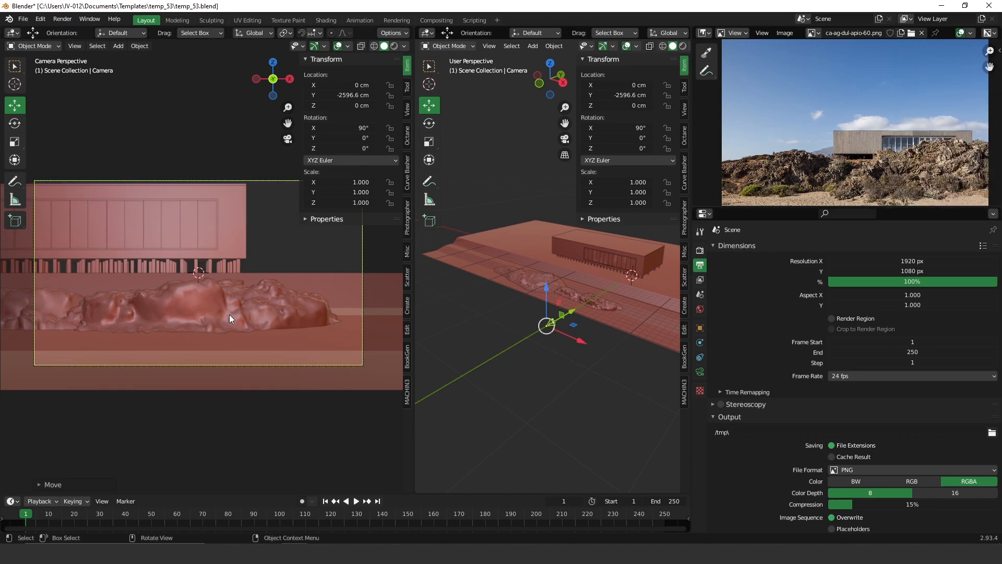
- Set the camera's passepartout opacity to 1.000 so the area outside its frame is fully masked
left_click(700, 372)
scroll(825, 392, "down", 10)
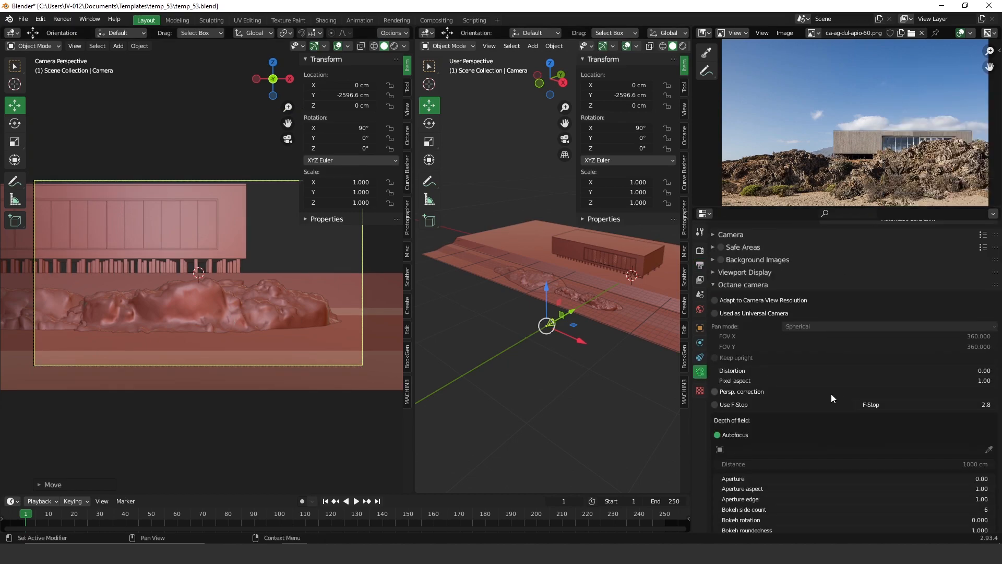
scroll(825, 394, "up", 1)
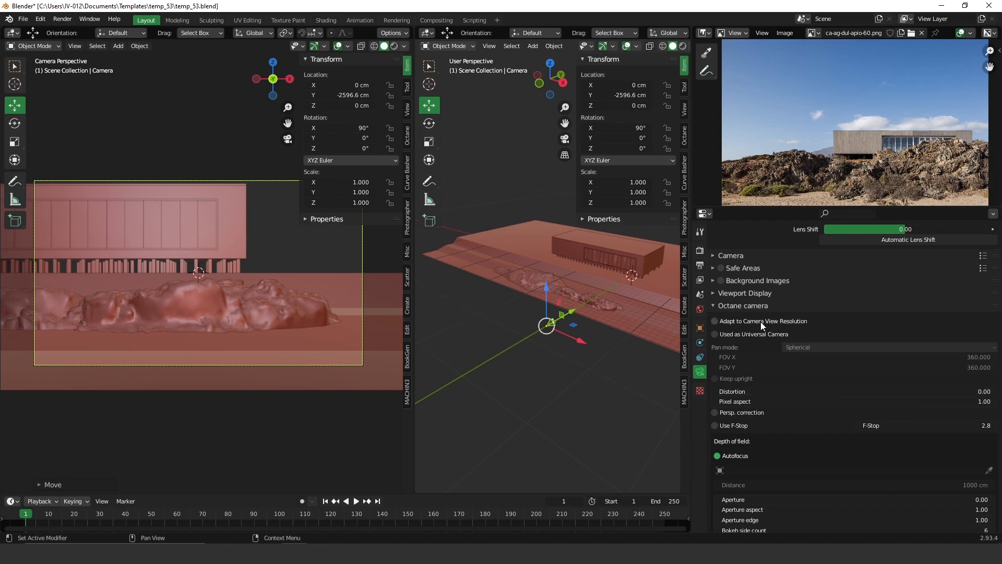
left_click(750, 294)
left_click_drag(923, 371, 999, 372)
scroll(162, 298, "down", 1)
scroll(162, 299, "up", 2)
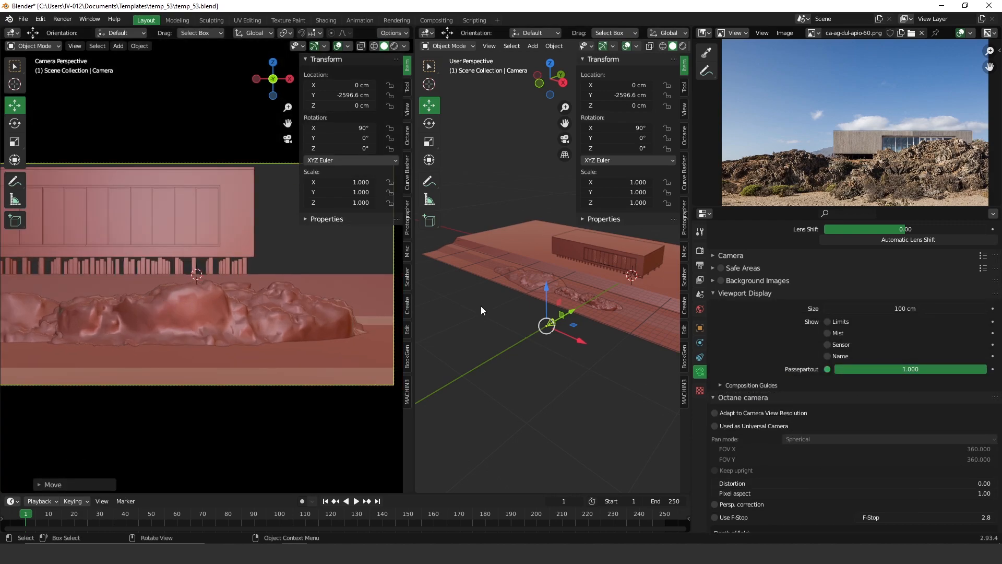
- Move the camera along negative X to about -1587 cm and set its focal length to 25 mm
left_click_drag(578, 339, 505, 319)
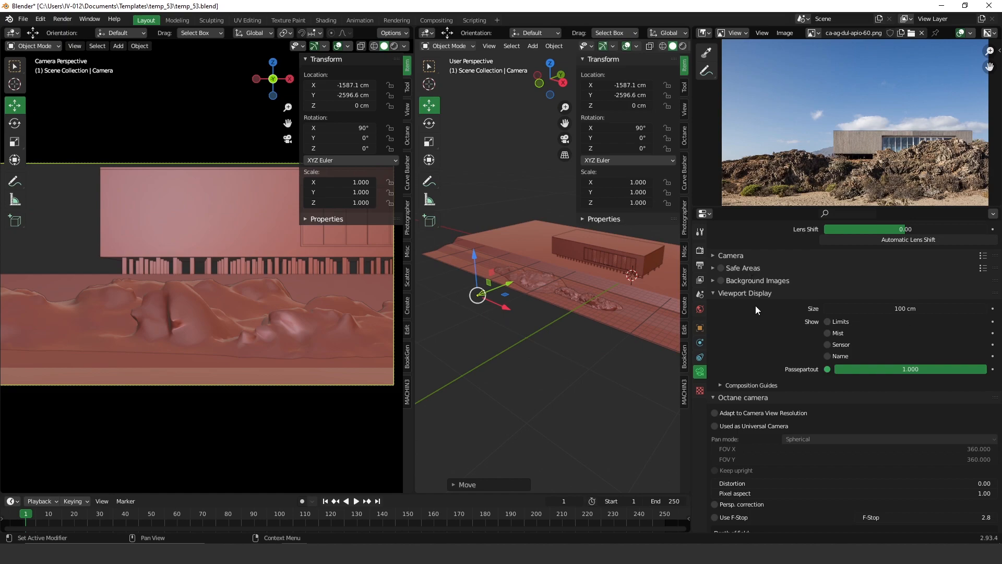
scroll(756, 304, "up", 5)
left_click(905, 256)
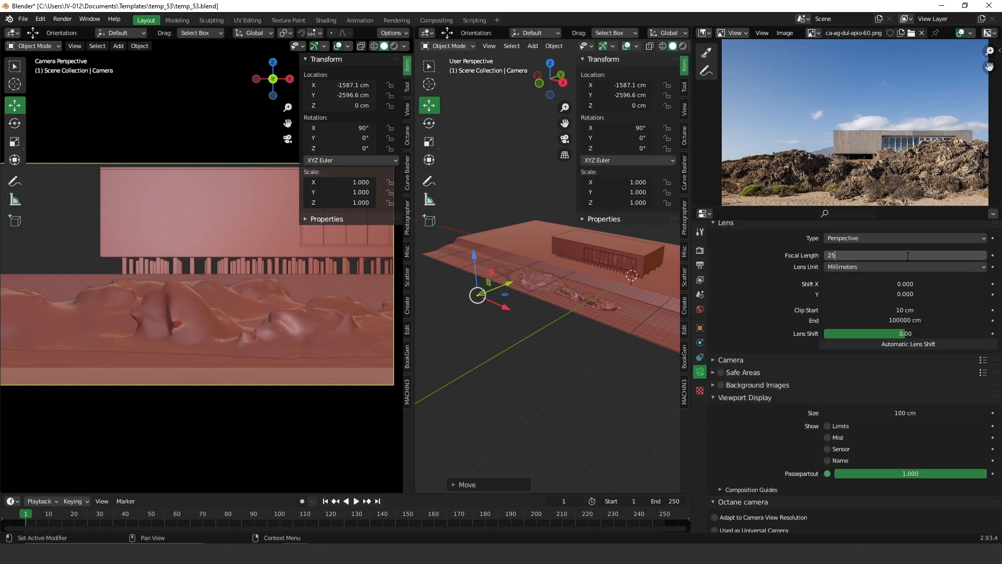
type("25")
key("Return")
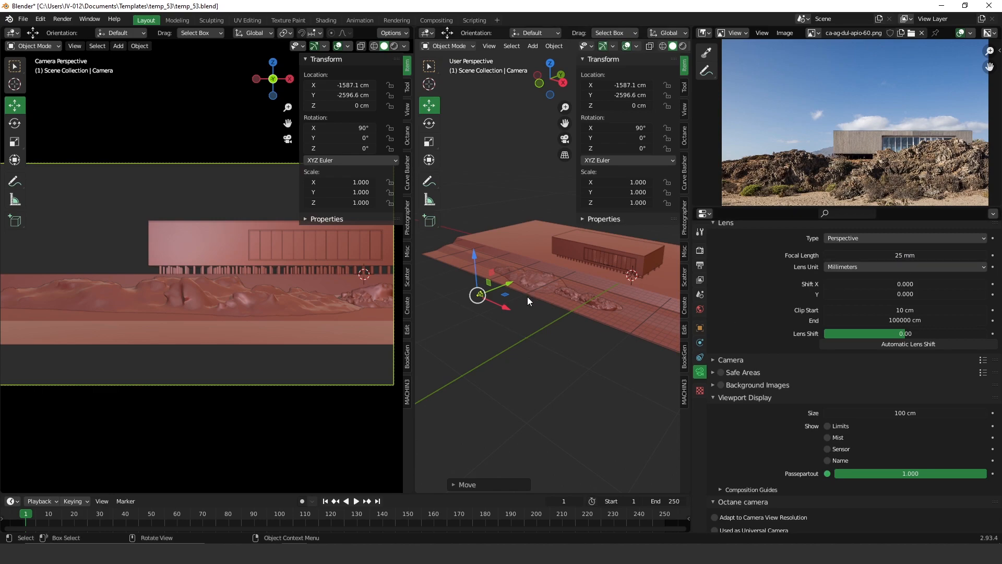
- Select the three rocks and move them together about 857 cm along negative X
left_click(544, 274)
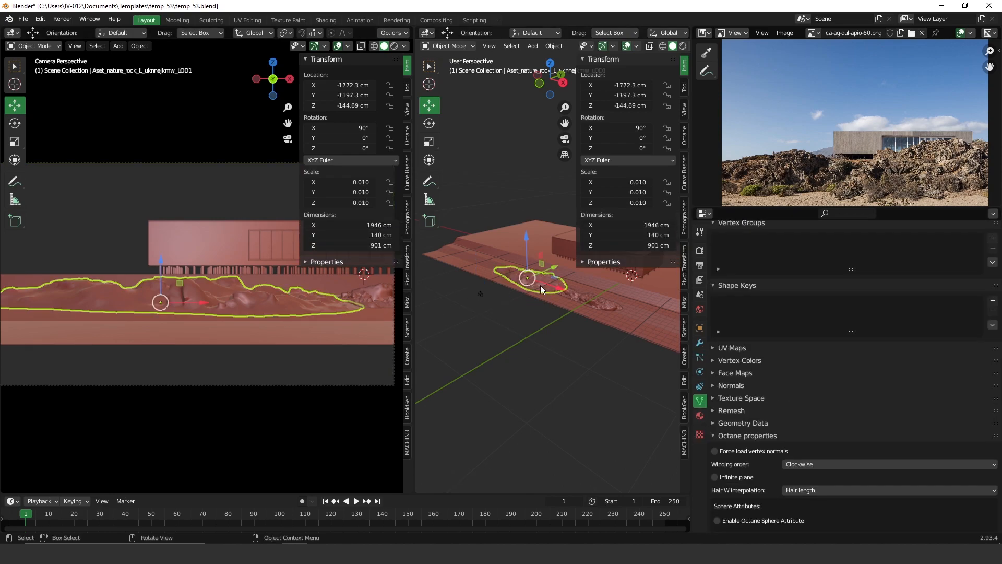
scroll(540, 286, "up", 3)
key("n")
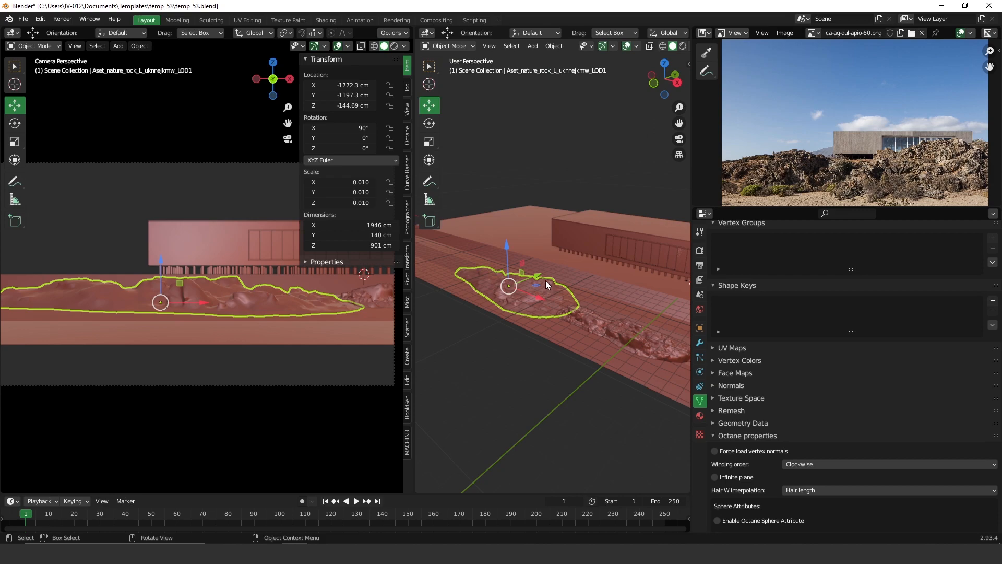
left_click(647, 335, "shift")
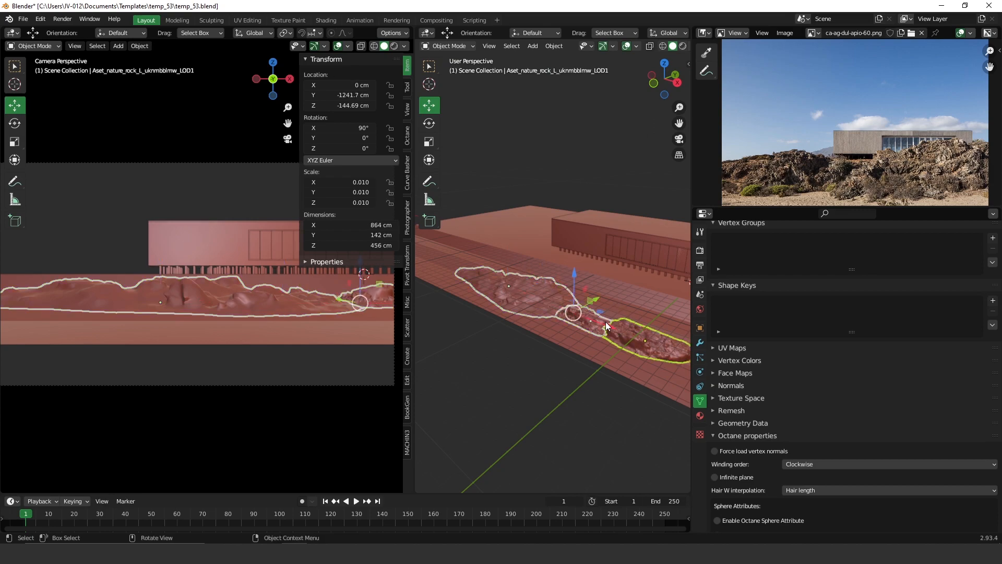
key("g")
key("x")
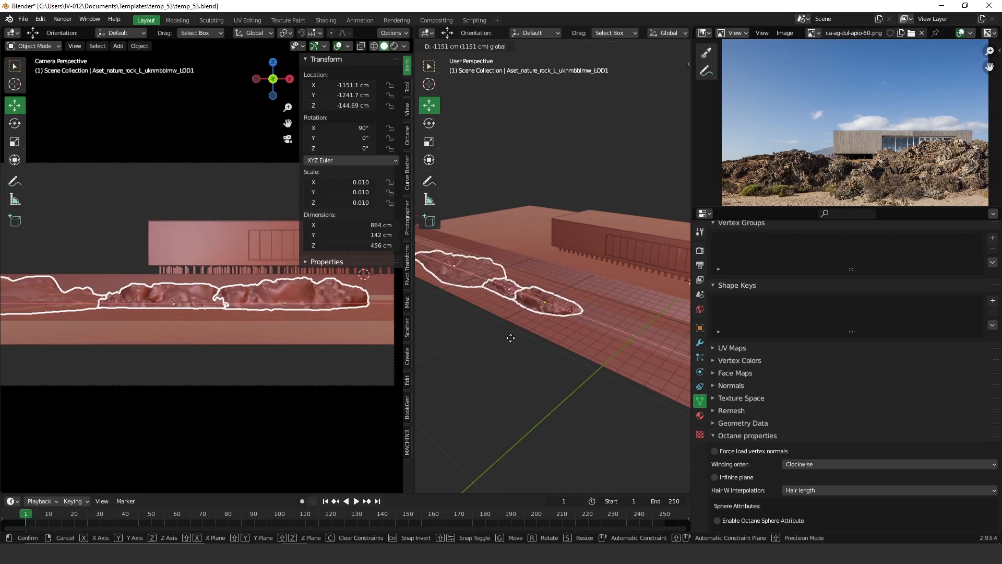
left_click(527, 343)
- Move the three selected rocks about 170 cm along positive Y, closer to the house
middle_click_drag(515, 325, 611, 259)
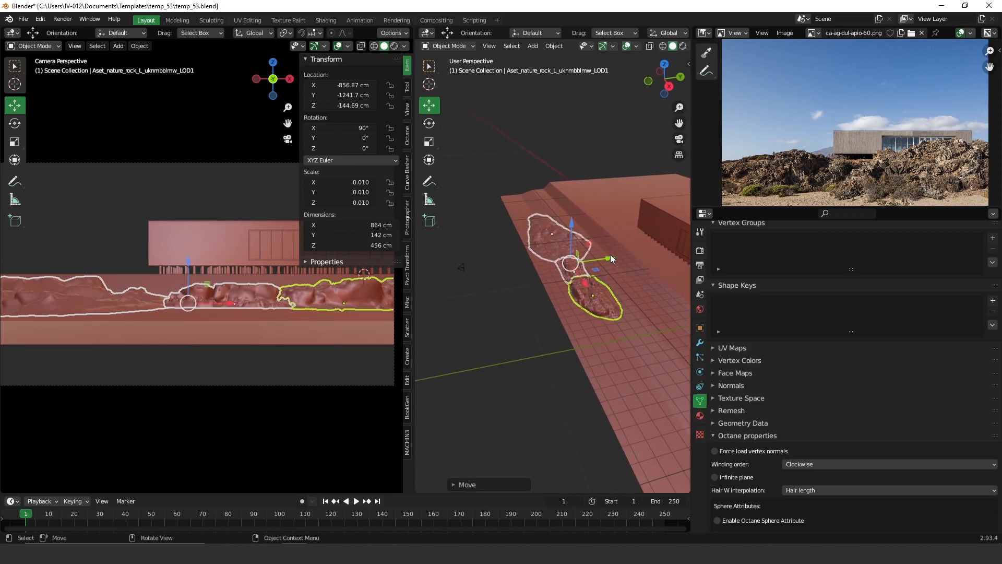
left_click_drag(612, 259, 622, 259)
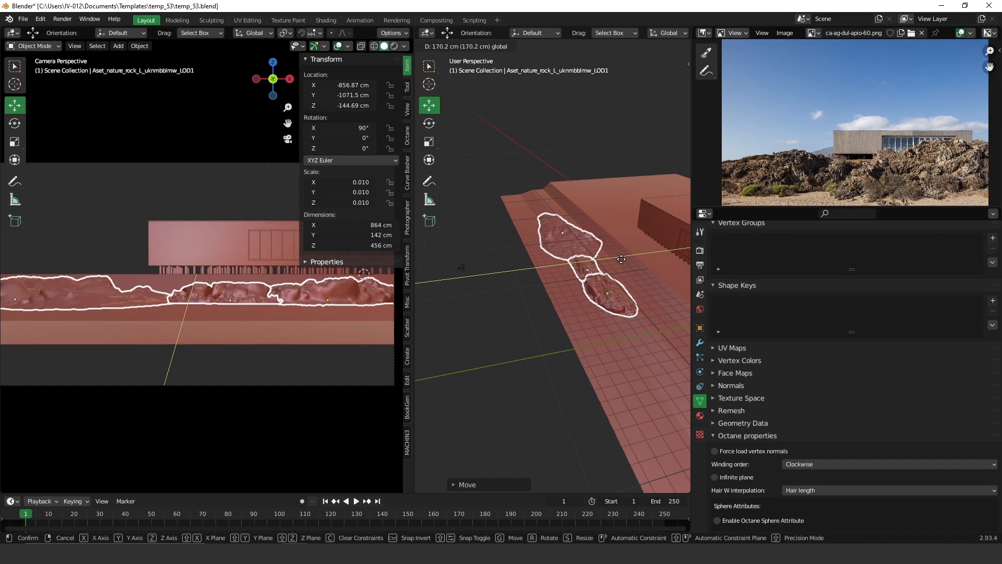
left_click(622, 259)
- Move the camera along Y toward the house to about -2353 cm
left_click(461, 268)
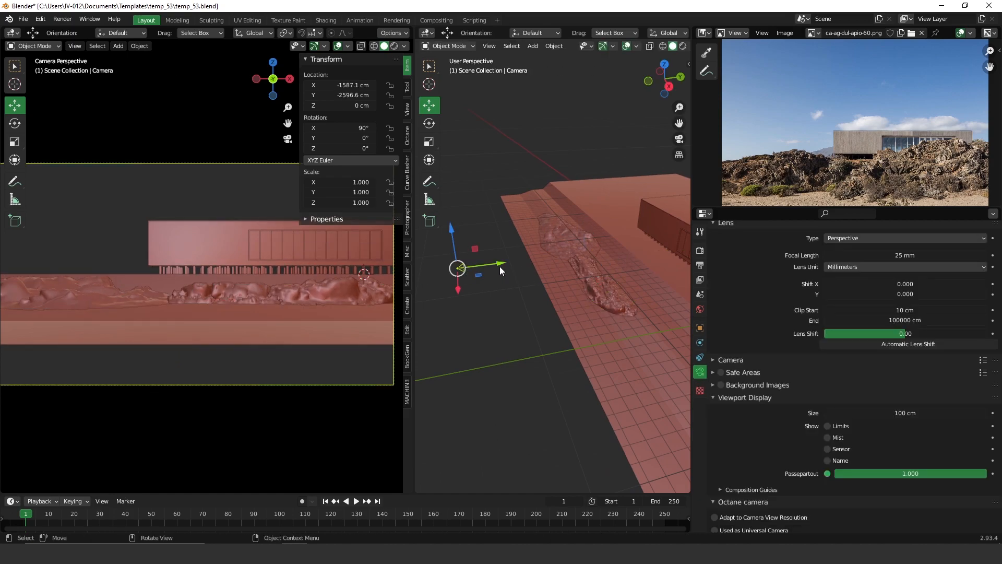
key("g")
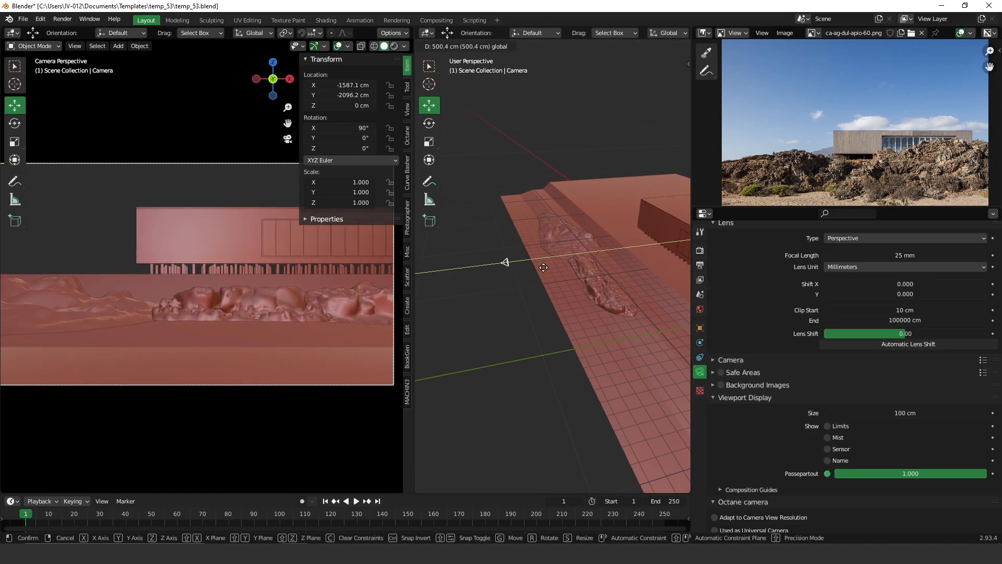
left_click(514, 270)
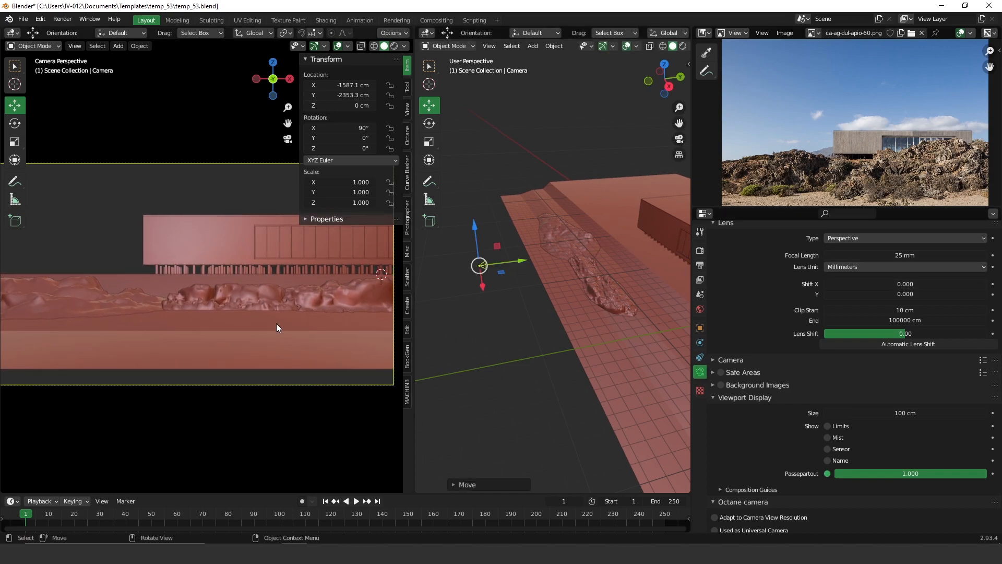
- Move the camera along Y closer to the house, to about -2234 cm
key("g")
key("y")
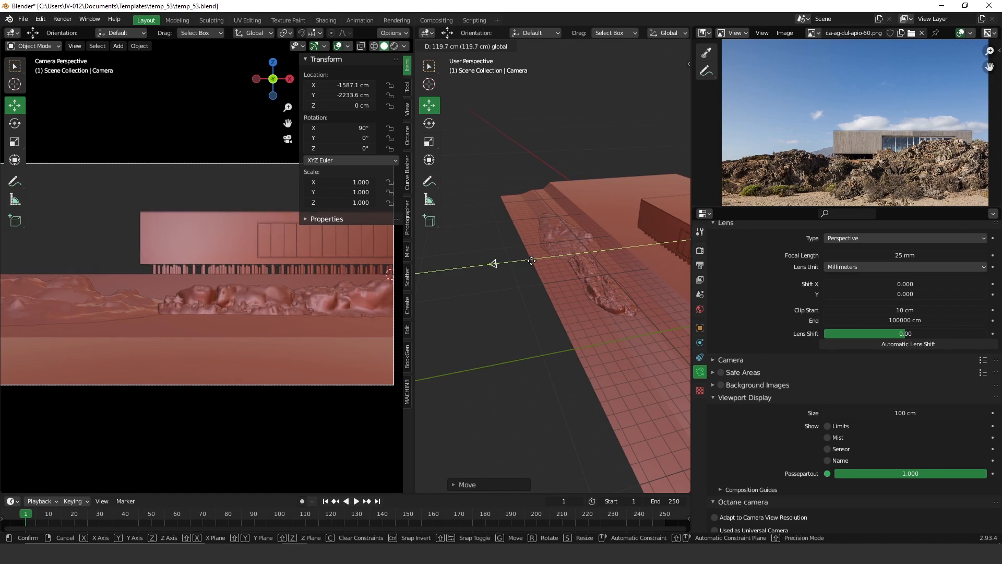
left_click(556, 276)
- Select the three rocks and raise them together about 60 cm along Z
left_click(568, 292)
middle_click_drag(569, 293, 588, 260)
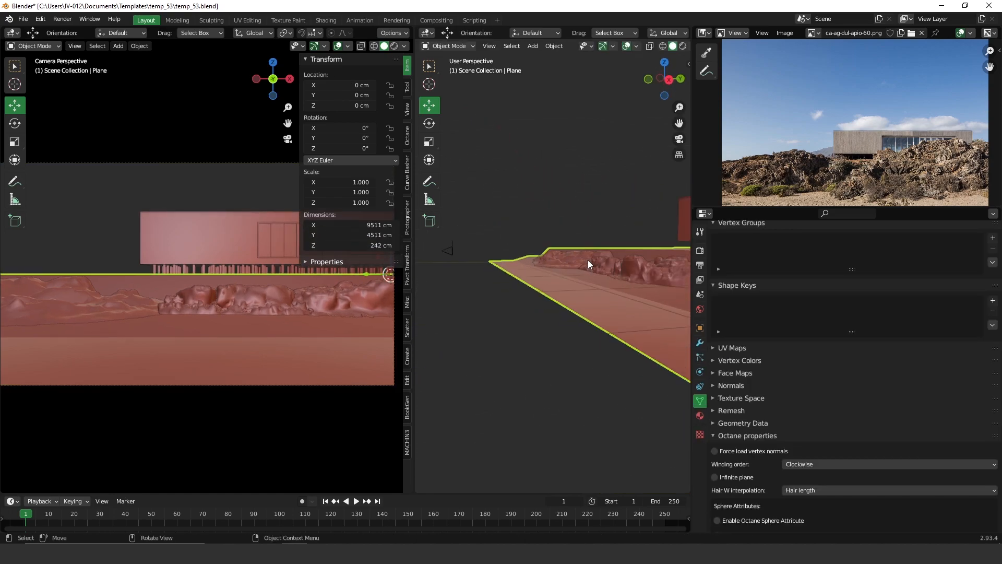
left_click(563, 257)
left_click(617, 272, "shift")
left_click(600, 269, "shift")
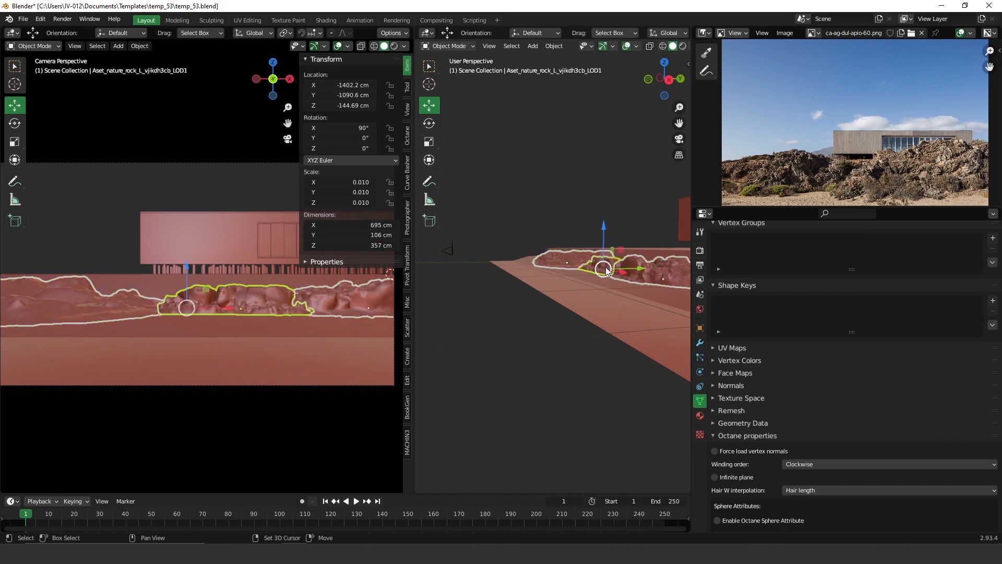
middle_click_drag(631, 277, 590, 274, "shift")
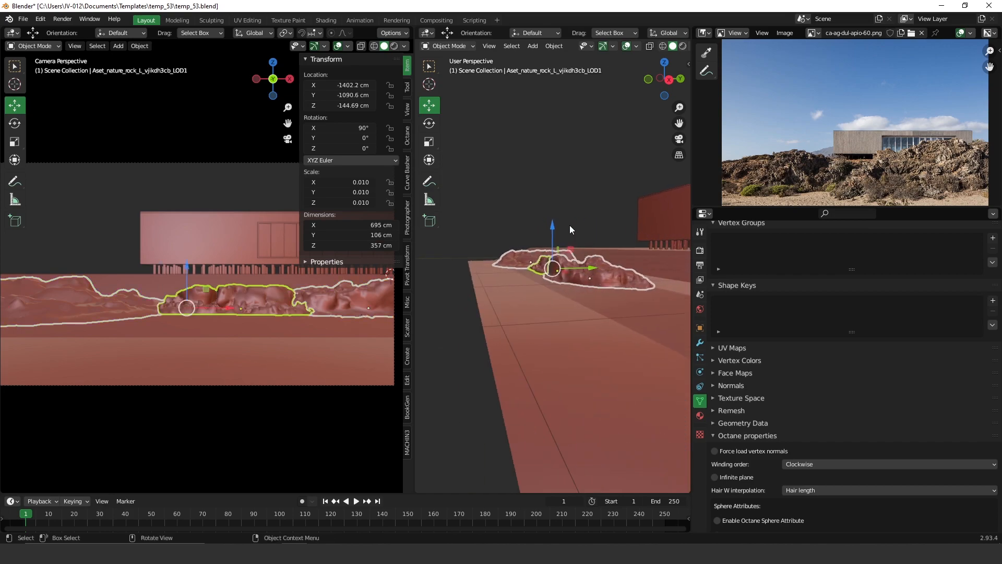
left_click_drag(557, 226, 554, 214)
- Move the three selected rocks along negative Y toward the camera, bringing the middle rock to about -1602 cm
key("y")
left_click(517, 274)
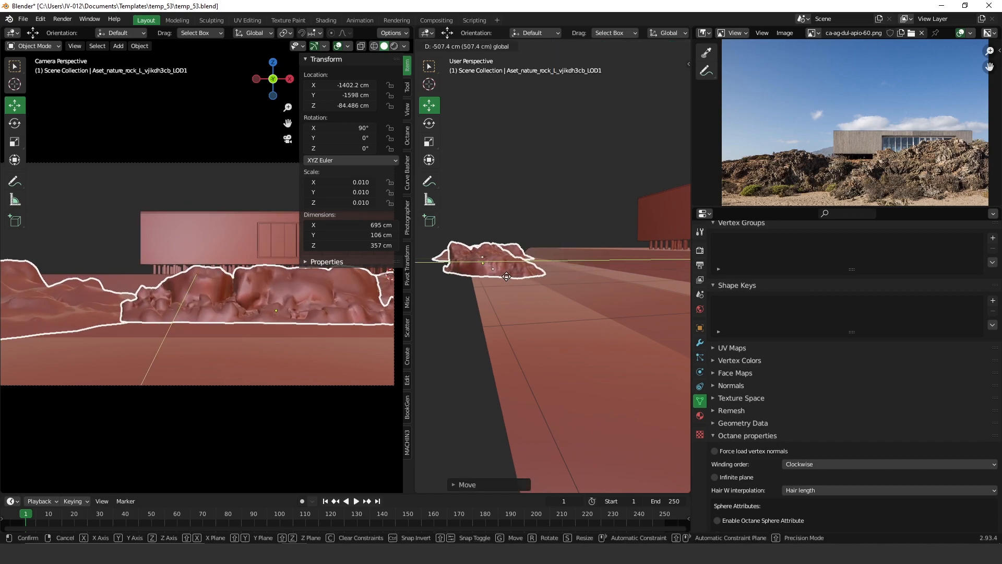
left_click(506, 278)
middle_click_drag(506, 278, 571, 258)
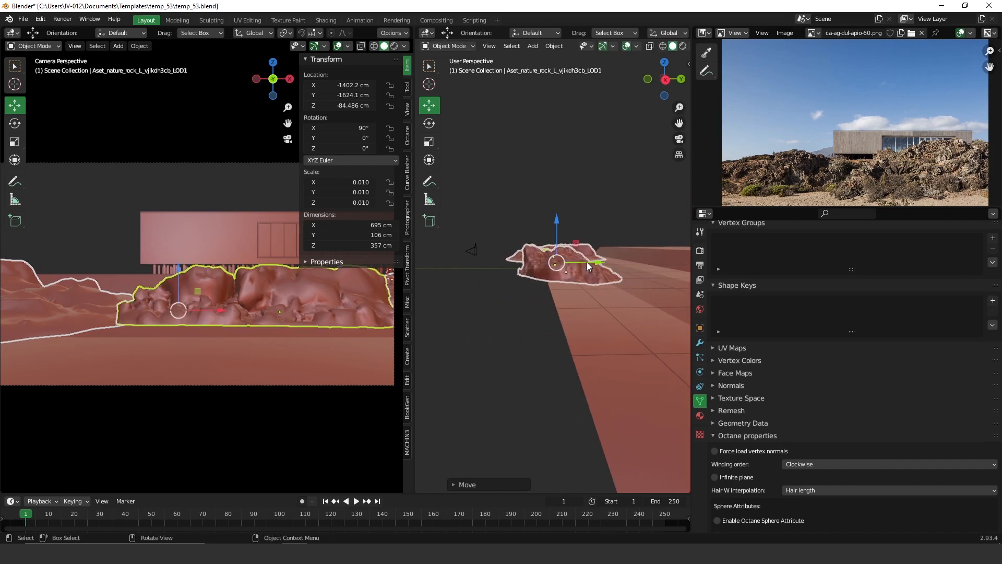
key("g")
key("y")
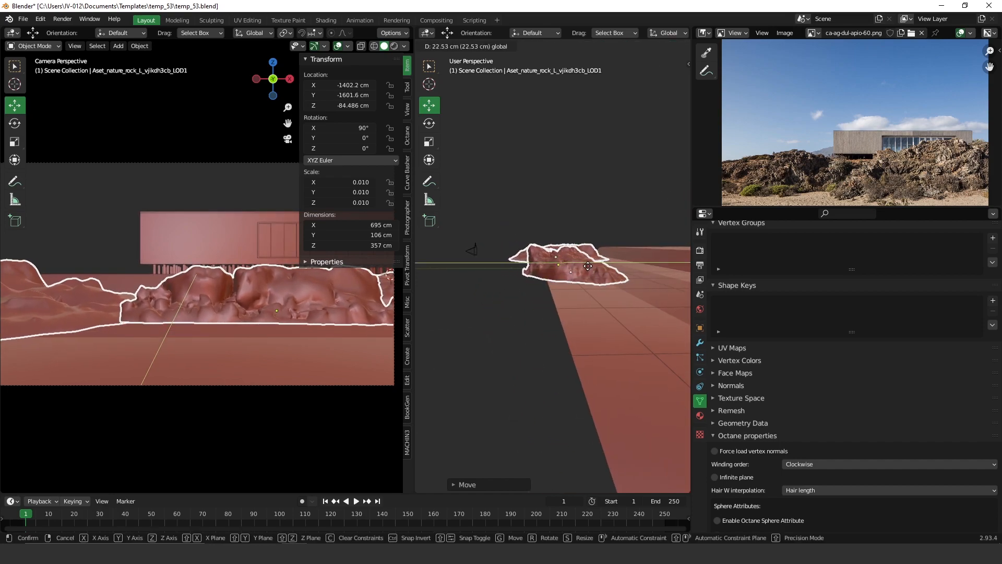
left_click(588, 266)
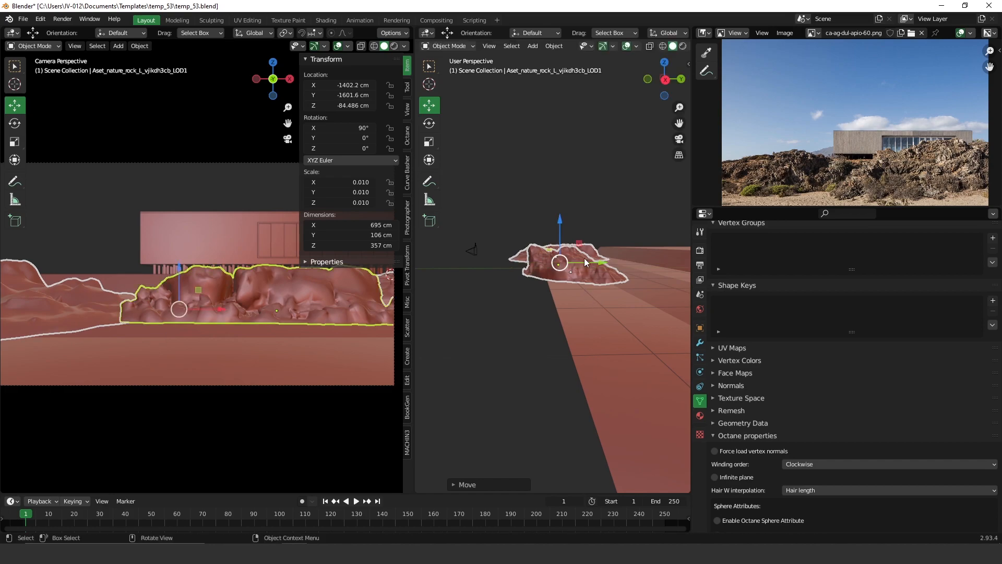
scroll(618, 270, "down", 2)
middle_click_drag(619, 266, 489, 268, "shift")
scroll(489, 266, "down", 4)
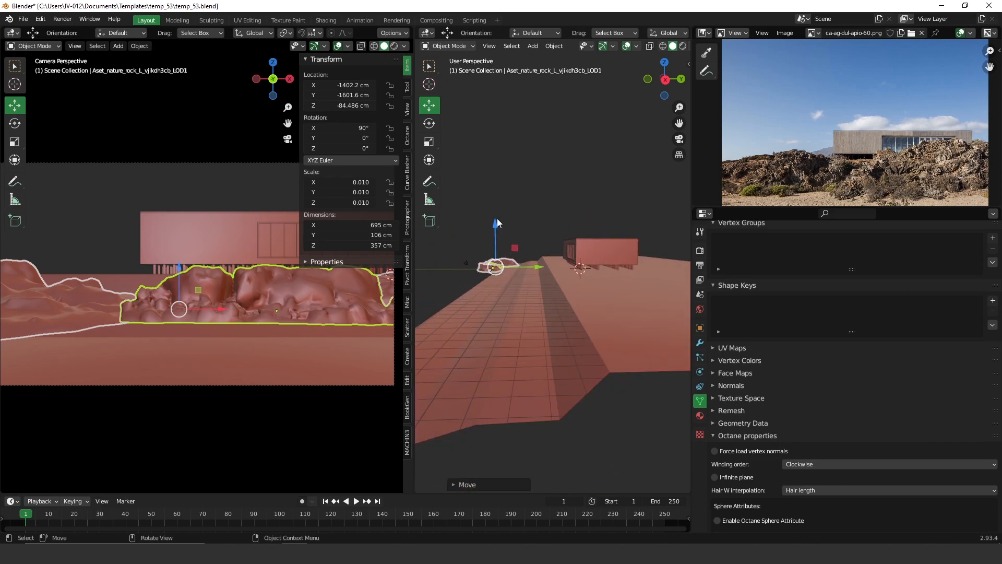
left_click_drag(544, 195, 645, 380)
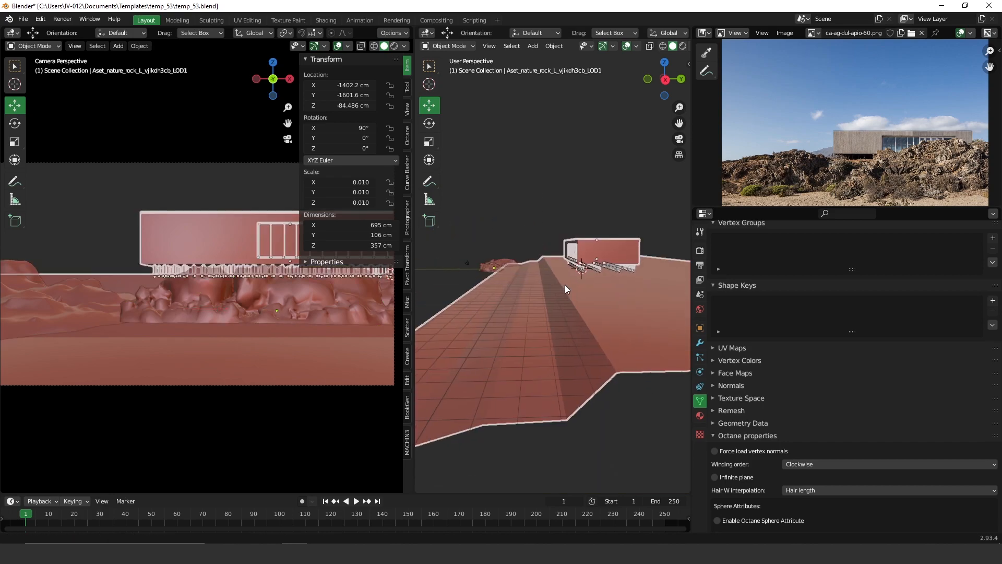
scroll(600, 275, "up", 3)
key("g")
key("z")
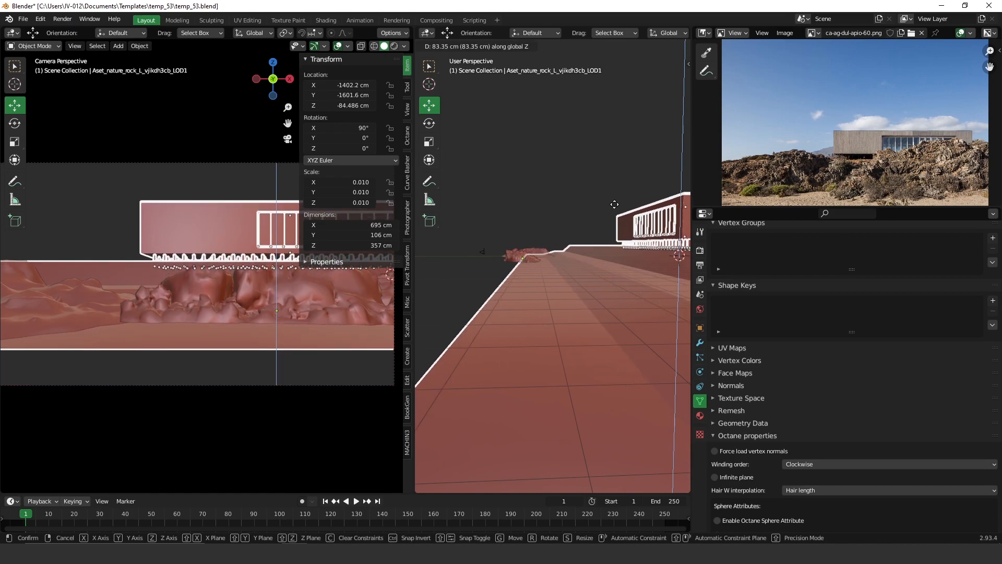
left_click(606, 237)
- Edit the terrain plane in side view and raise its lower profile vertices to a median Z of about -77 cm
left_click(598, 299)
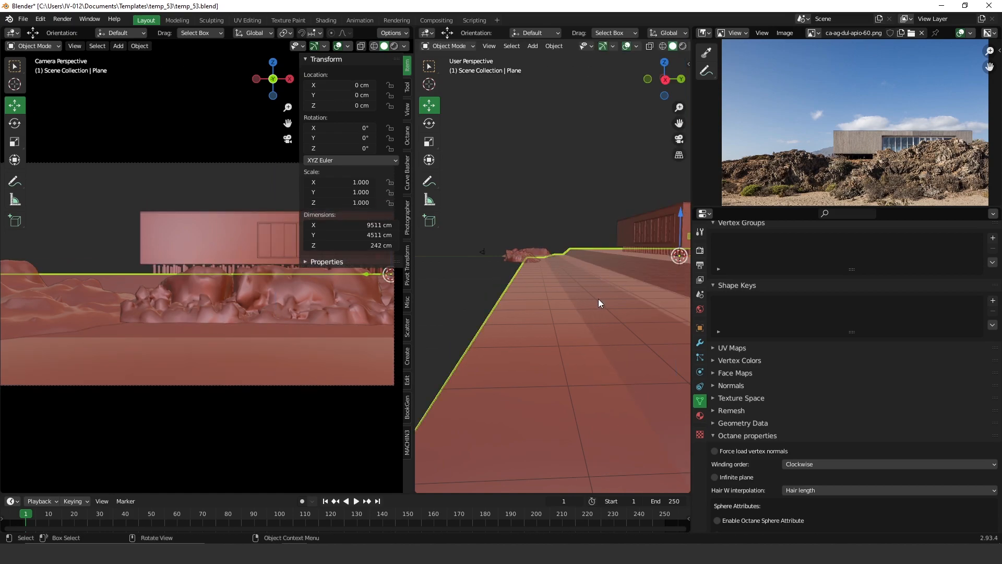
key("ctrl+Tab")
left_click(516, 260)
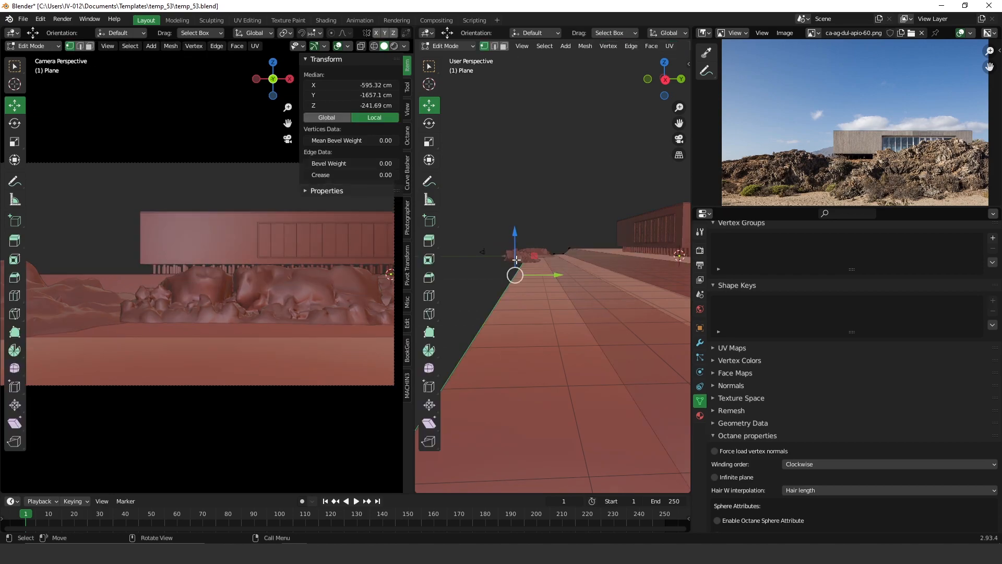
key("KP_1")
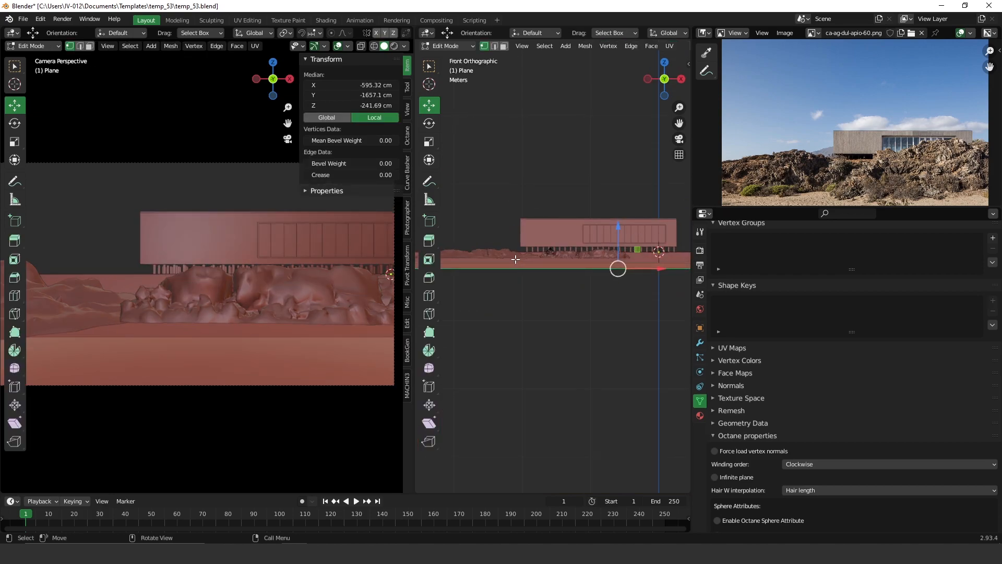
key("KP_3")
scroll(530, 298, "up", 2)
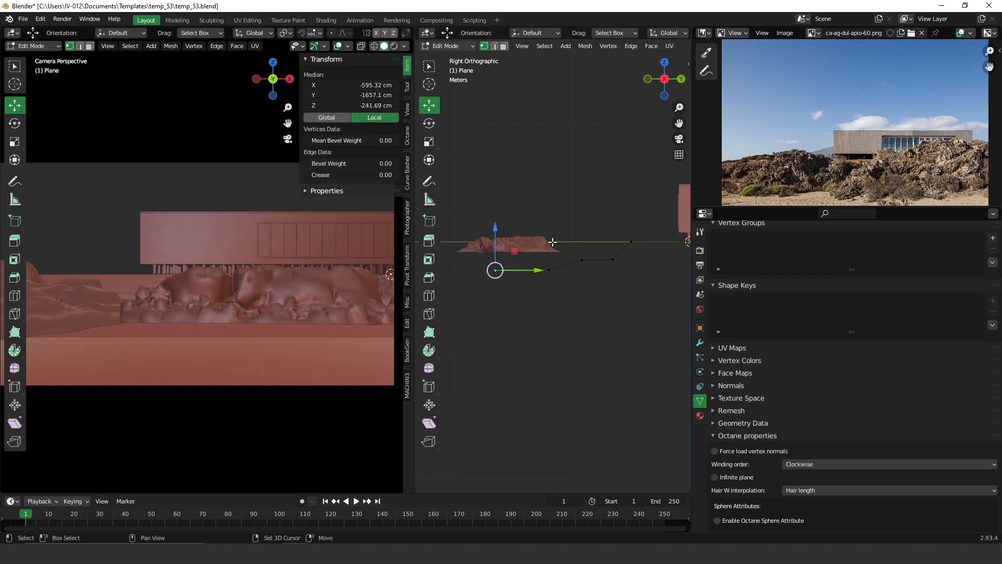
left_click_drag(450, 283, 651, 248)
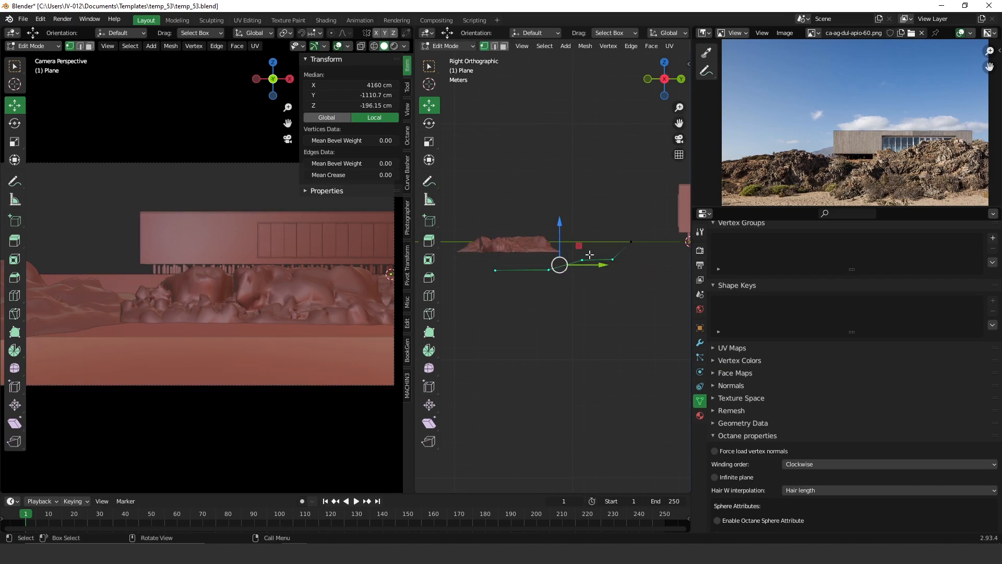
key("Tab")
left_click(643, 287)
left_click_drag(446, 296, 661, 254)
left_click_drag(561, 235, 562, 223)
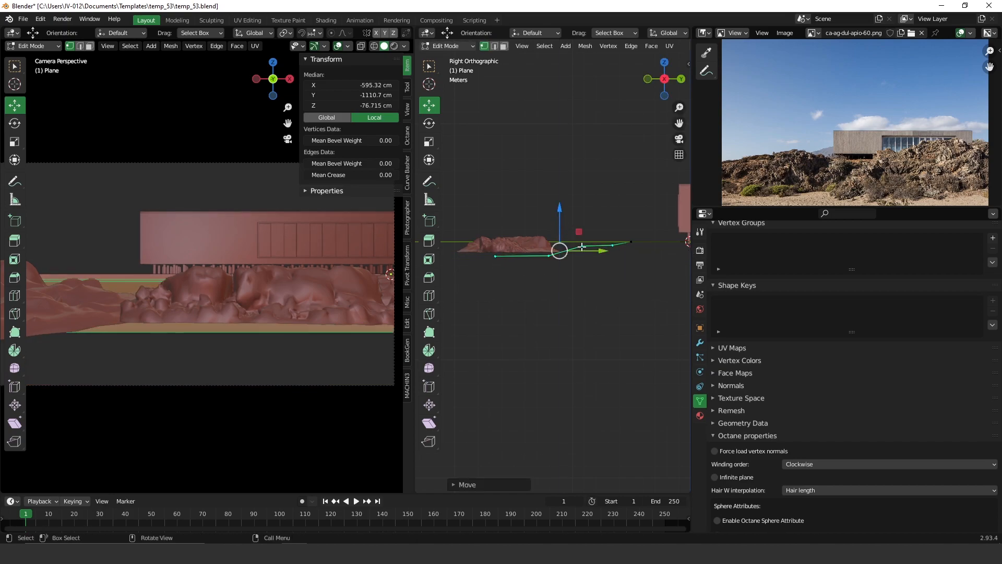
- Shift the lower terrain vertices along negative Y and extend the front edge to about Y -2055 cm, Z -91 cm
left_click_drag(592, 252, 563, 258)
left_click_drag(538, 285, 481, 228)
left_click_drag(471, 300, 471, 258)
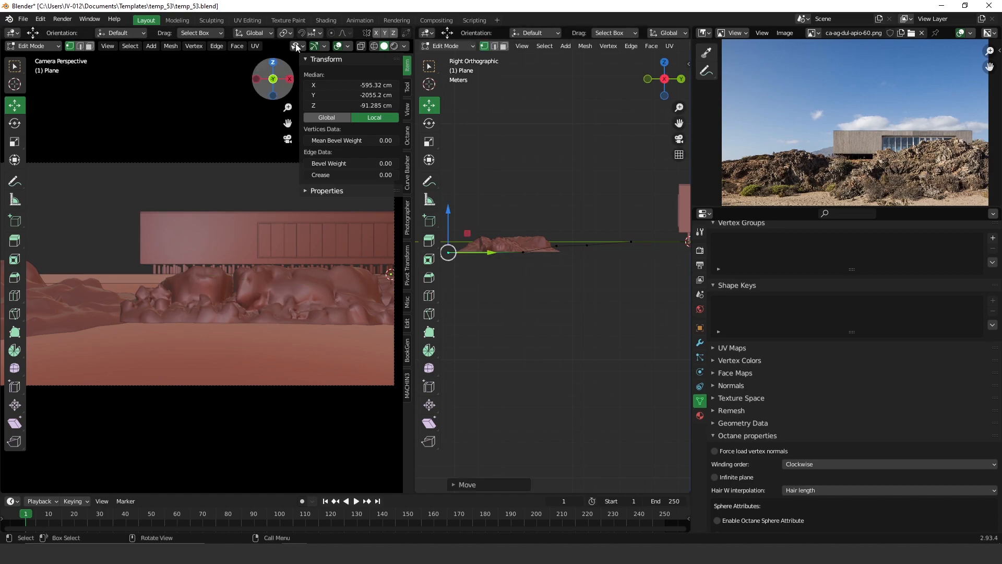
- Save the blend file, then deselect the terrain vertices and switch to the Select Box tool
left_click(23, 18)
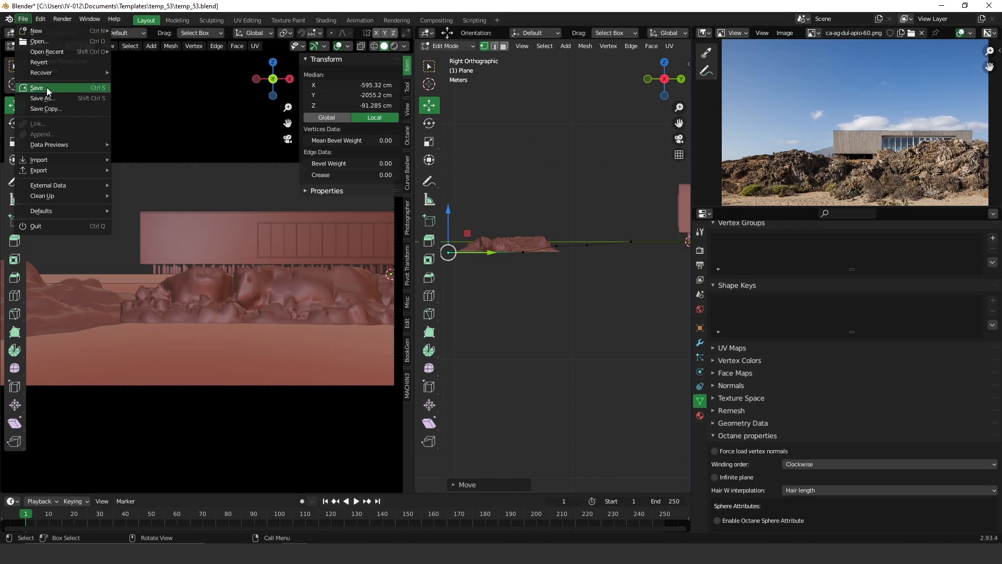
left_click(31, 90)
key("alt+a")
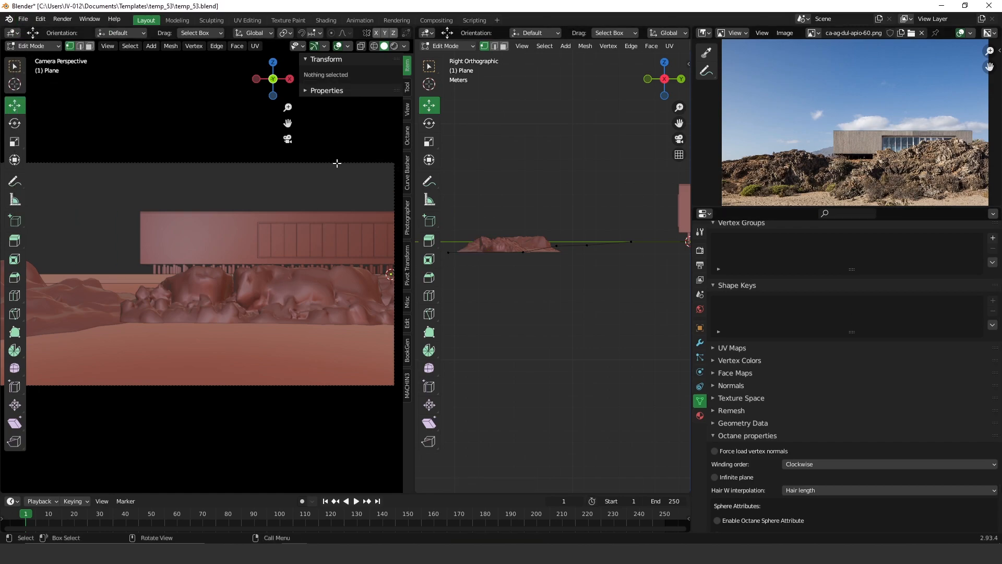
key("w")
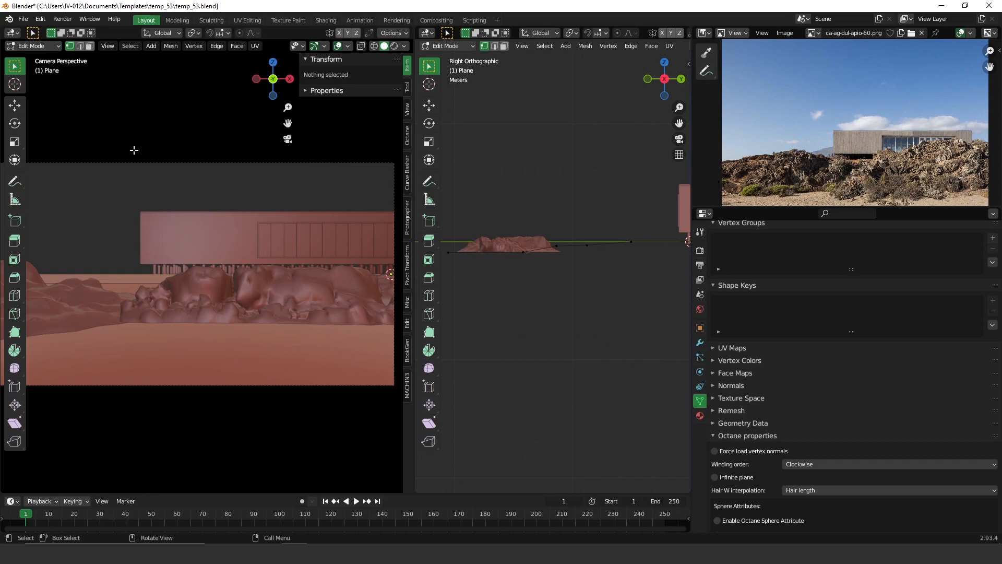
- Return to Object Mode and set the camera's focal length to 14.4 mm
key("ctrl+Tab")
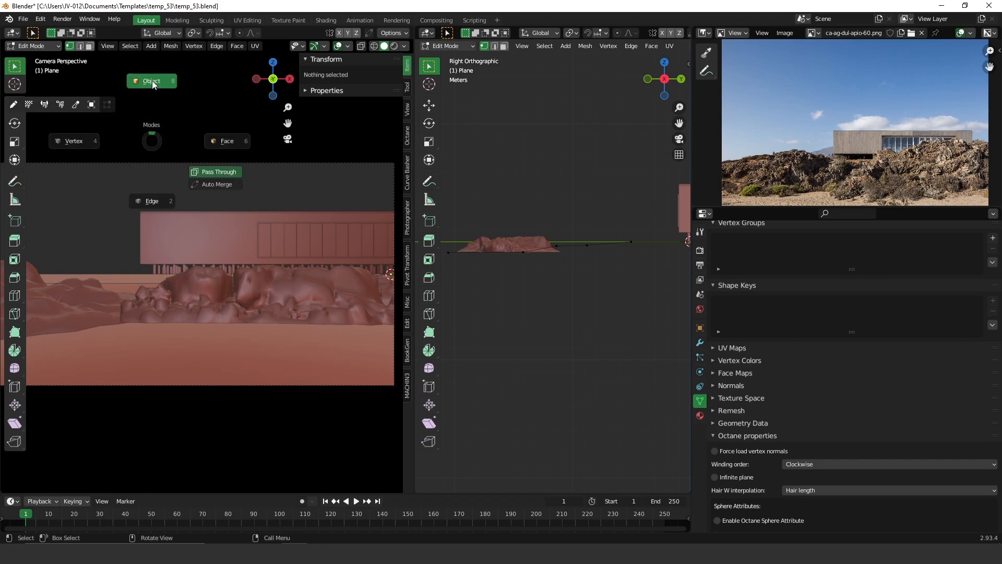
left_click(152, 80)
left_click(235, 163)
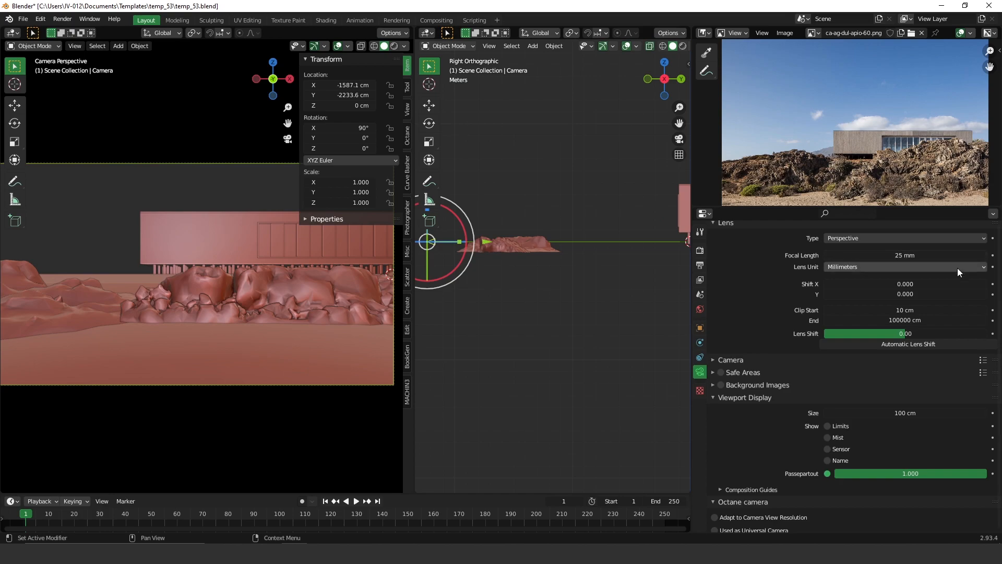
left_click_drag(917, 255, 856, 259)
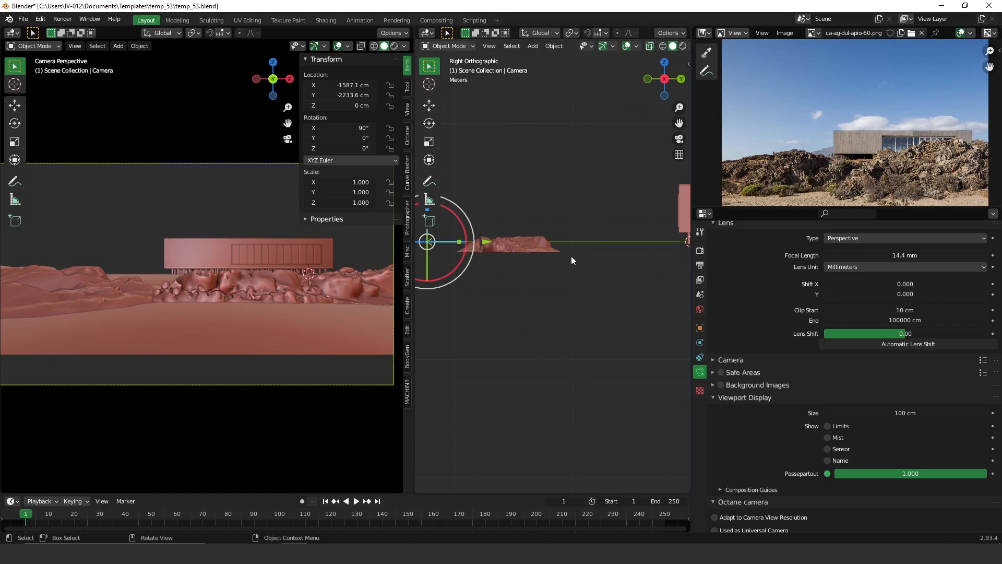
- Move the camera along Y toward the rocks to about -2085 cm, then deselect it
middle_click_drag(574, 259, 556, 310)
scroll(493, 249, "up", 2)
middle_click_drag(486, 246, 658, 238, "shift")
middle_click_drag(584, 192, 514, 168, "shift")
scroll(590, 185, "up", 3)
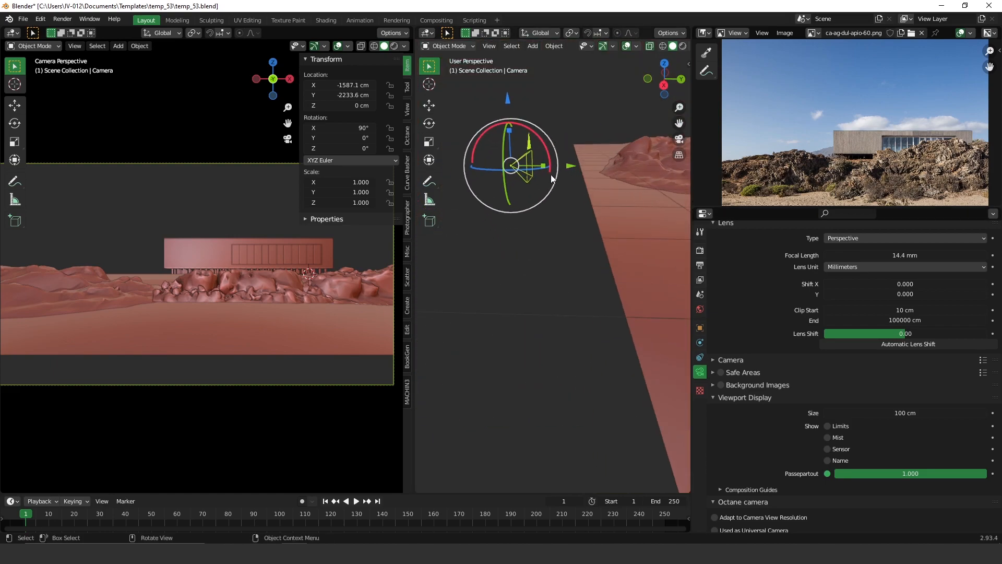
left_click_drag(574, 167, 646, 163)
left_click(182, 155)
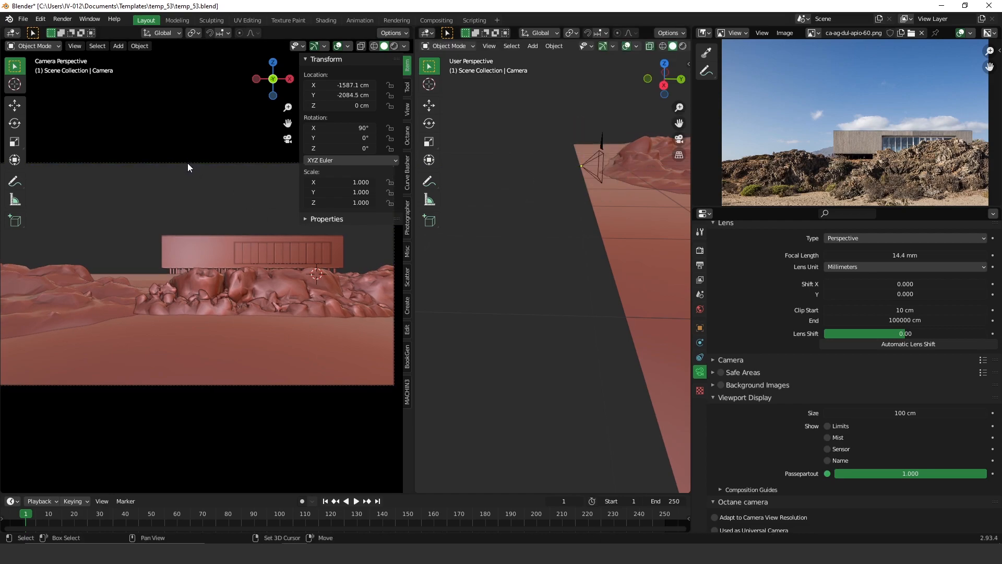
key("shift+e")
left_click(182, 263)
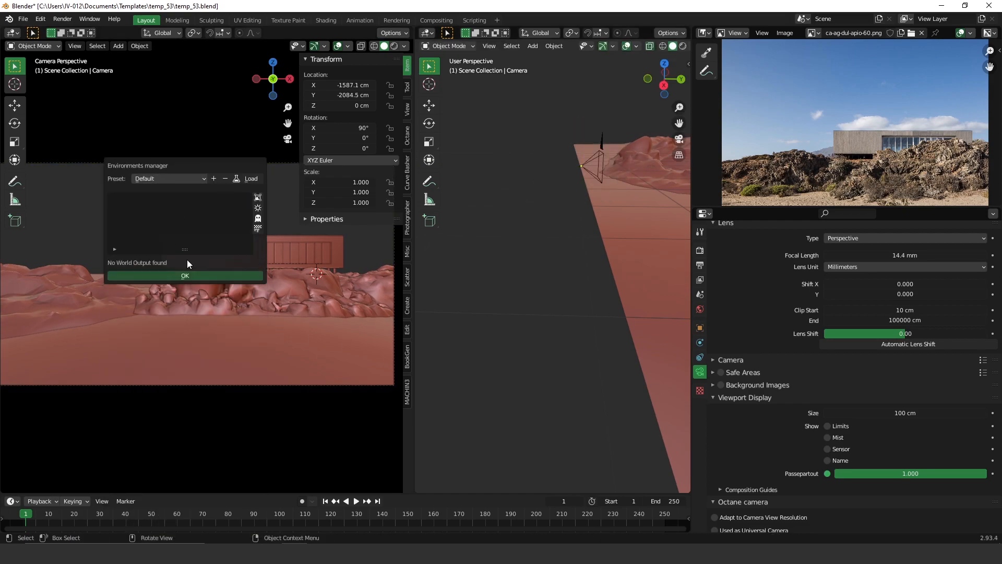
left_click(200, 275)
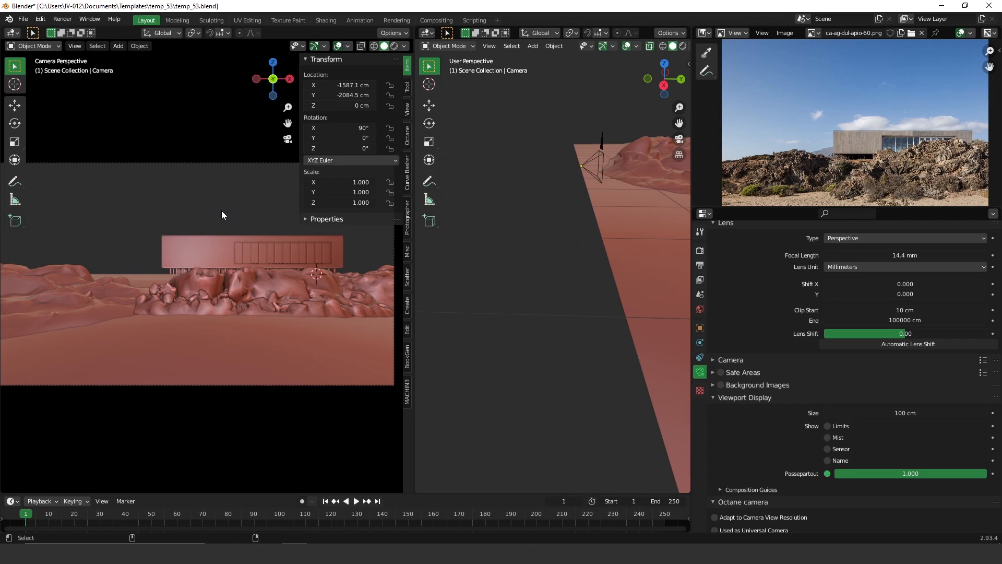
- Start a texture environment from the Environments manager and browse to the CGI\HDRIs\Sunset folder
key("shift+e")
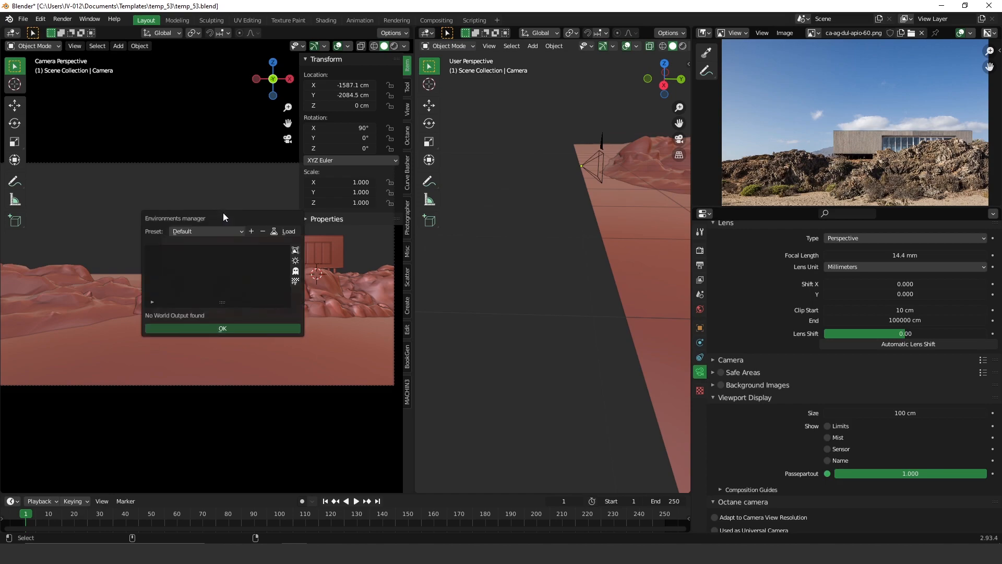
left_click(296, 251)
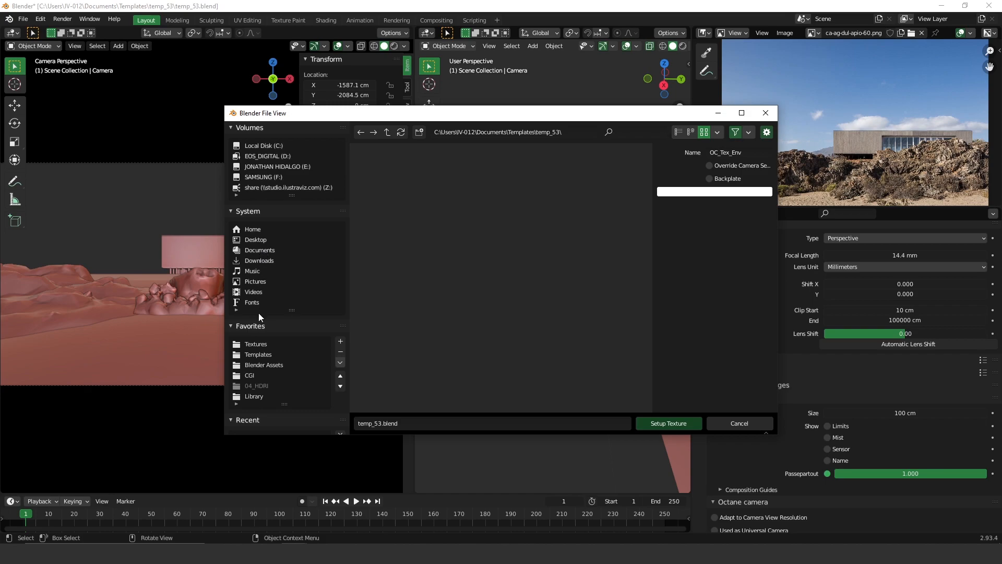
left_click(251, 385)
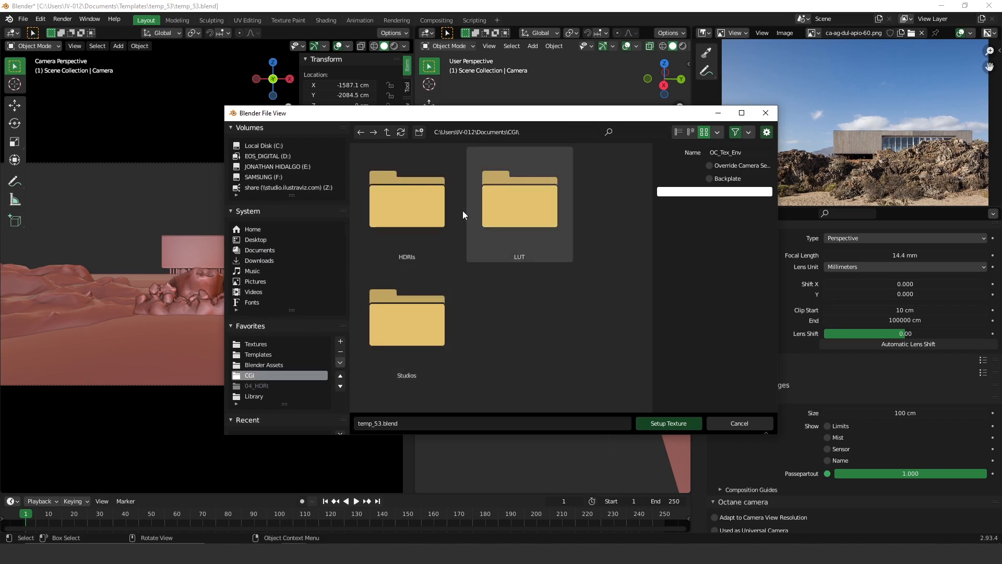
left_click(425, 317)
double_click(518, 318)
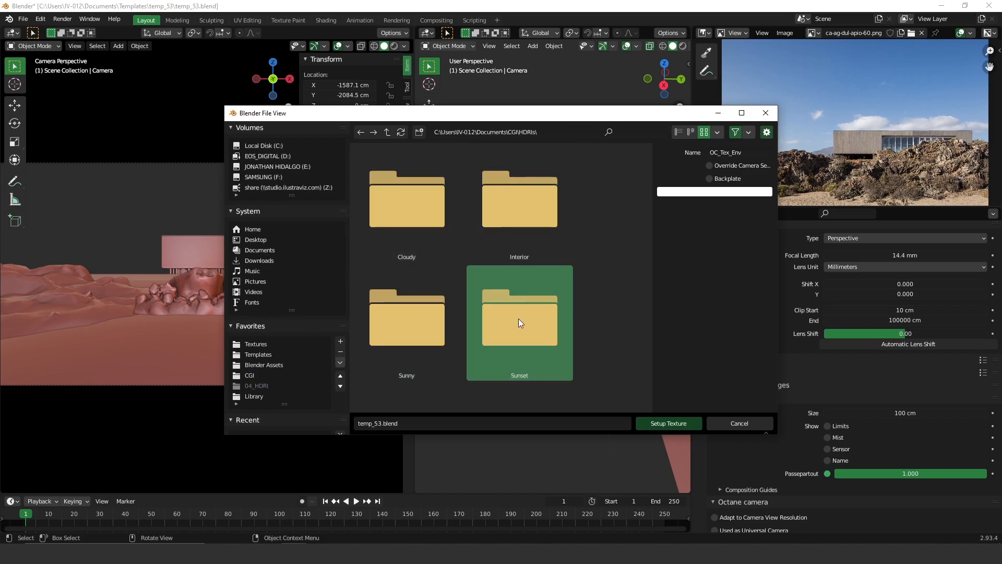
- Load 3DCollective_HDRi_029_1645_+32_16K.hdr from the Sunset folder as the scene's environment texture
left_click(416, 215)
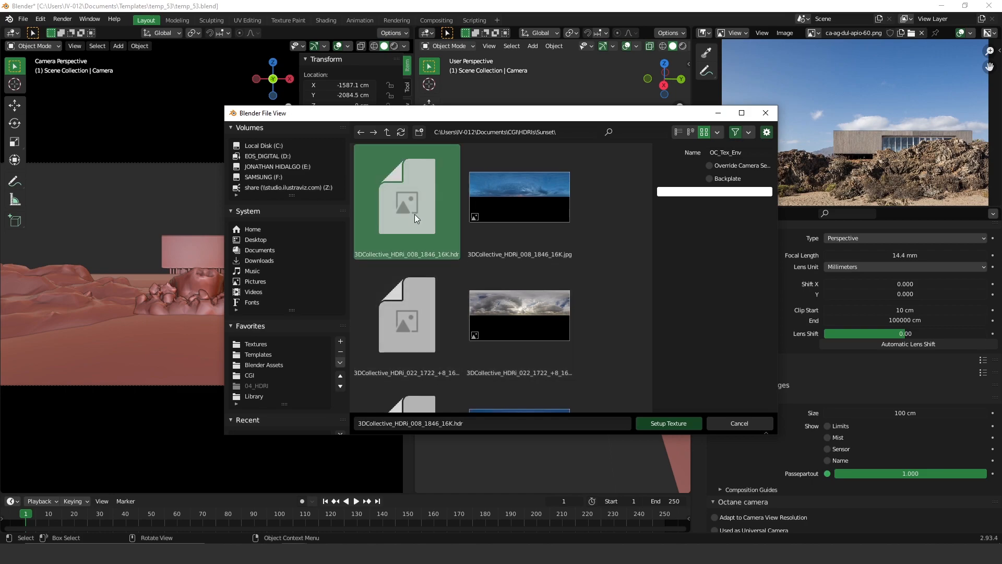
left_click(417, 302)
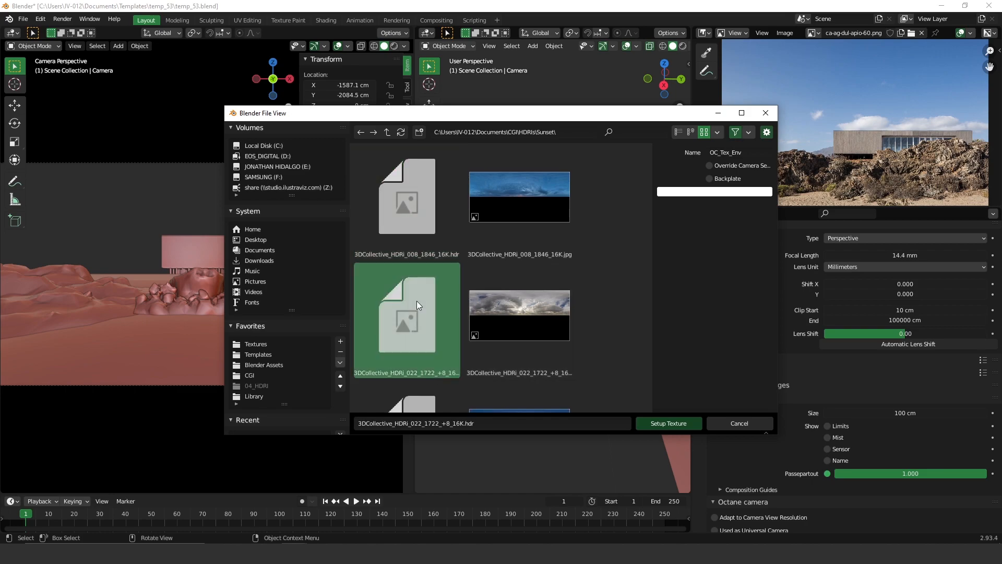
scroll(445, 241, "down", 3)
left_click(422, 366)
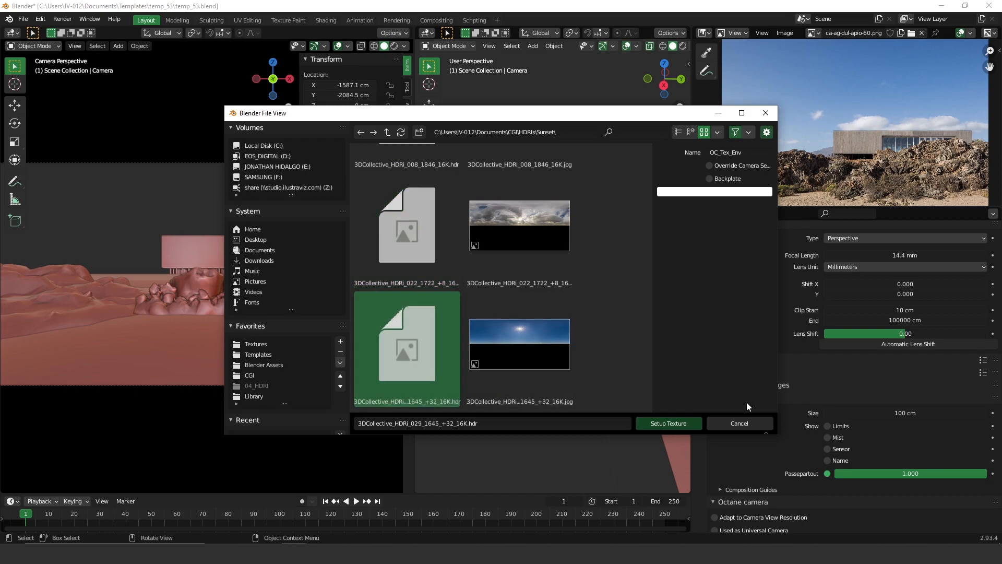
left_click(679, 425)
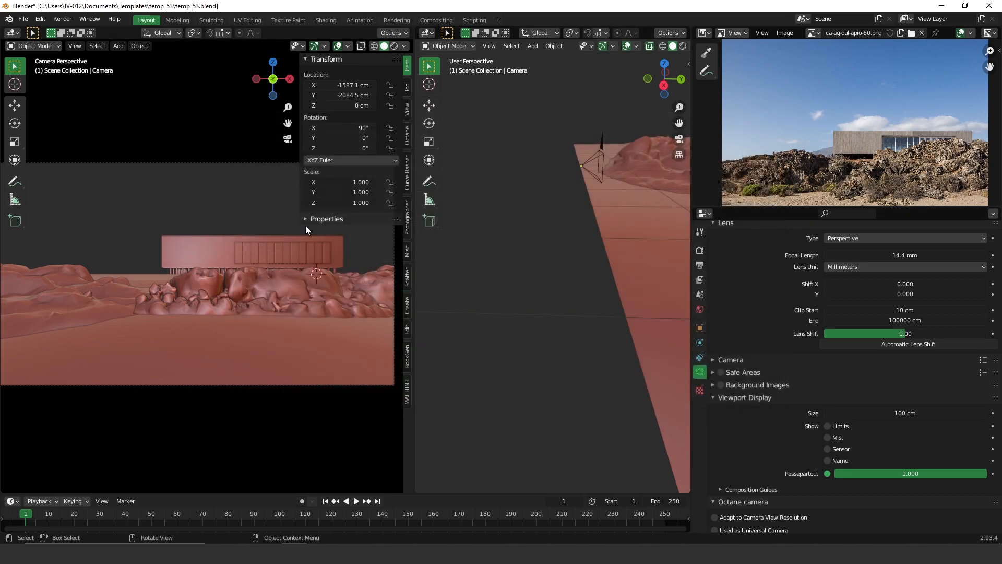
- Turn on rendered shading in the camera viewport and select the rock formation in front of the house
left_click(812, 543)
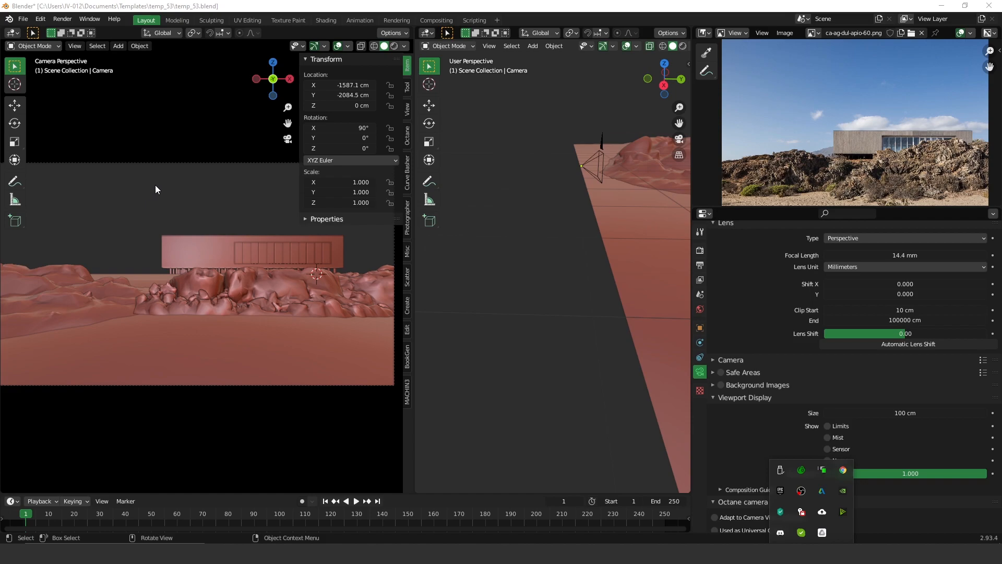
left_click(172, 199)
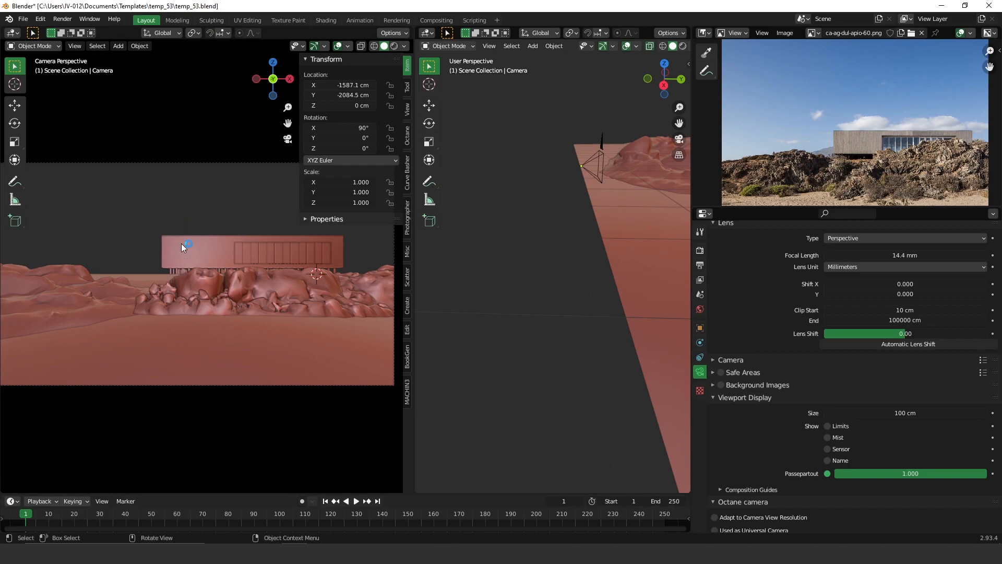
left_click(206, 280)
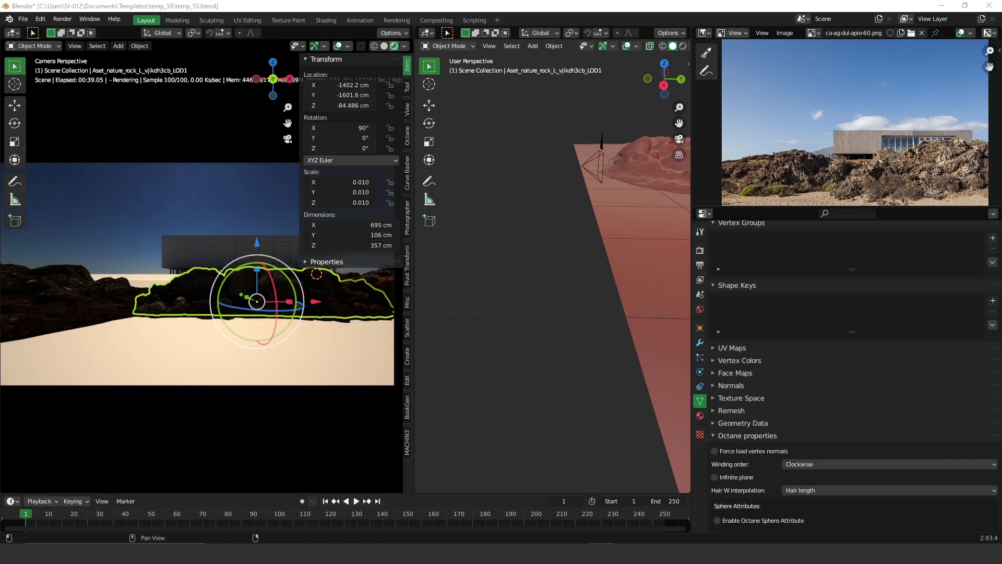
- Select the camera and set the Octane Camera Imager's response type to sRGB
left_click(199, 162)
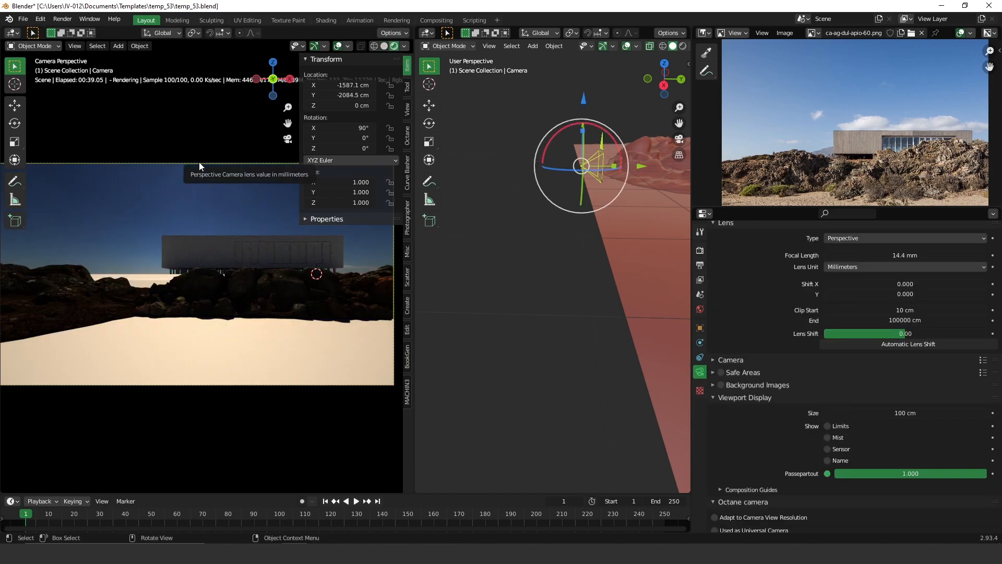
scroll(831, 390, "down", 15)
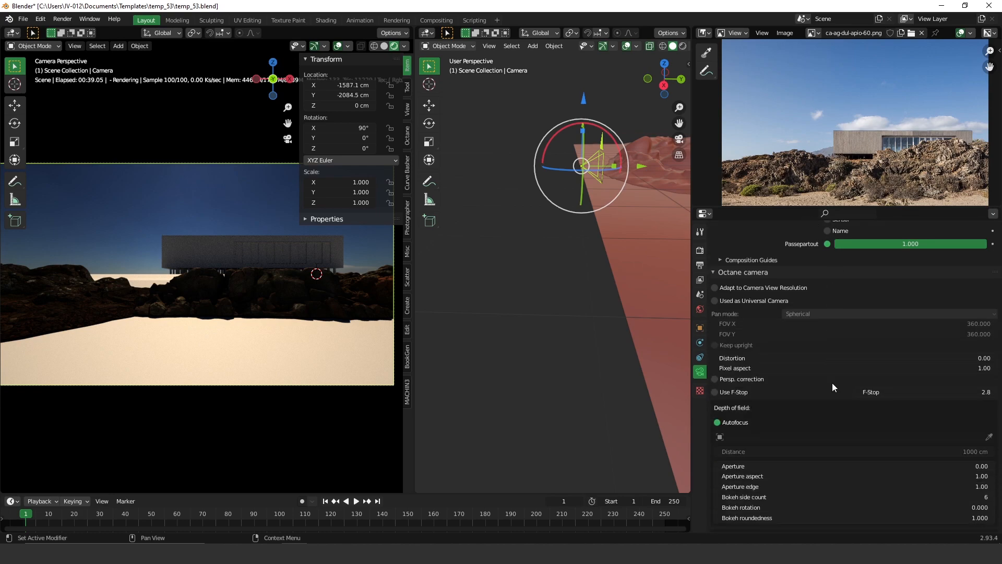
scroll(834, 384, "down", 20)
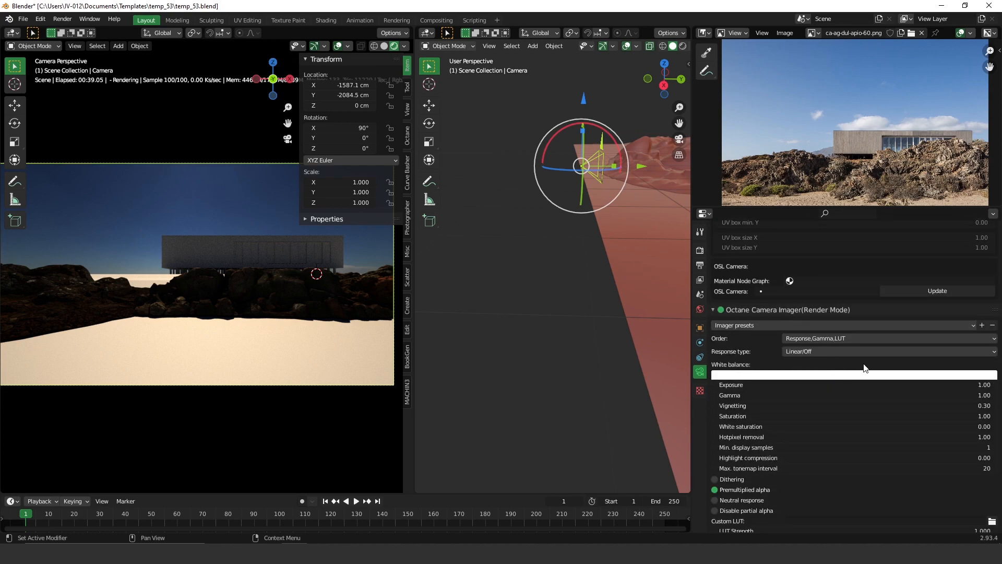
left_click(863, 355)
left_click(945, 168)
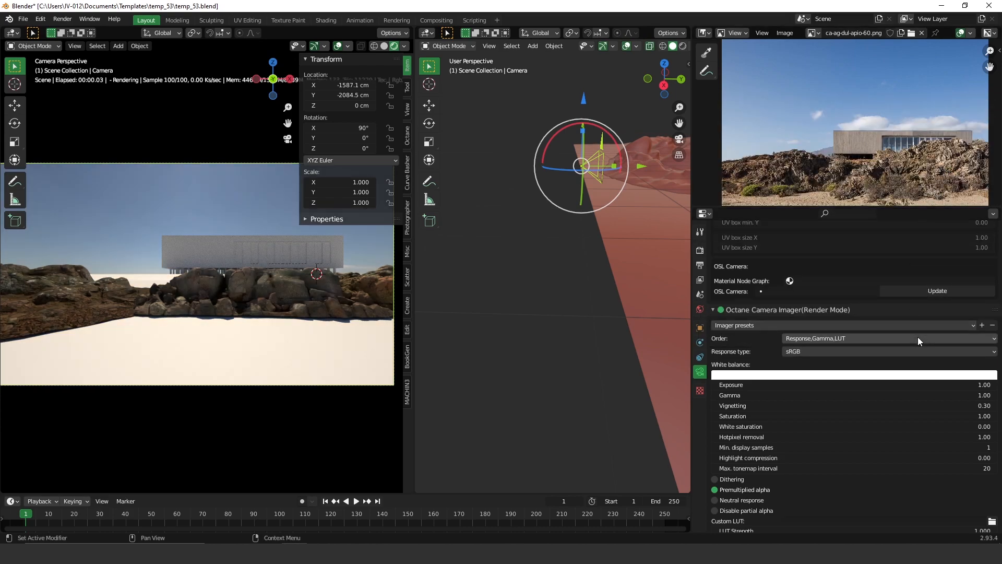
left_click_drag(924, 406, 816, 419)
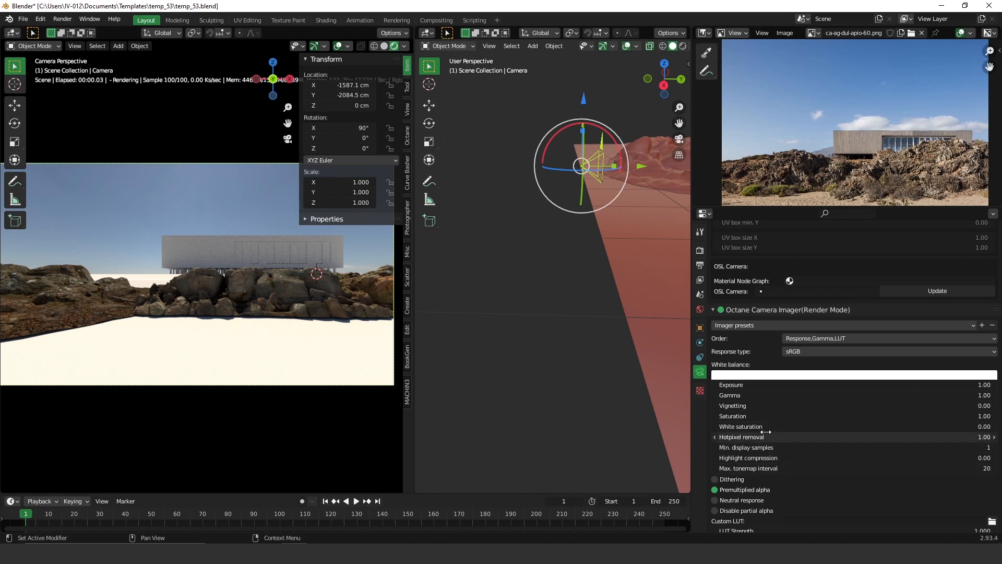
scroll(851, 365, "up", 15)
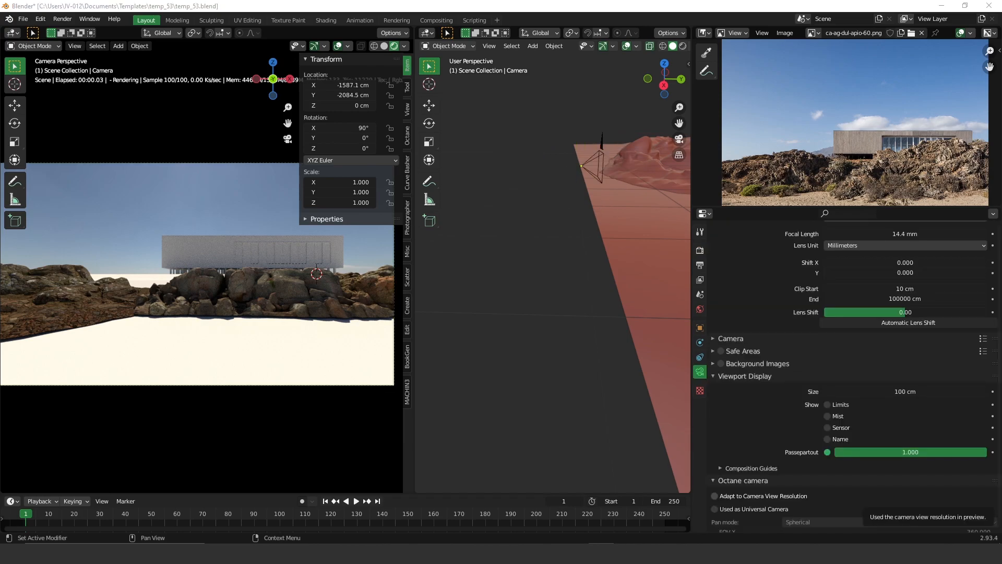
- Switch to Quixel Bridge in a maximized window and display the purchased surfaces
left_click_drag(1001, 73, 689, 94)
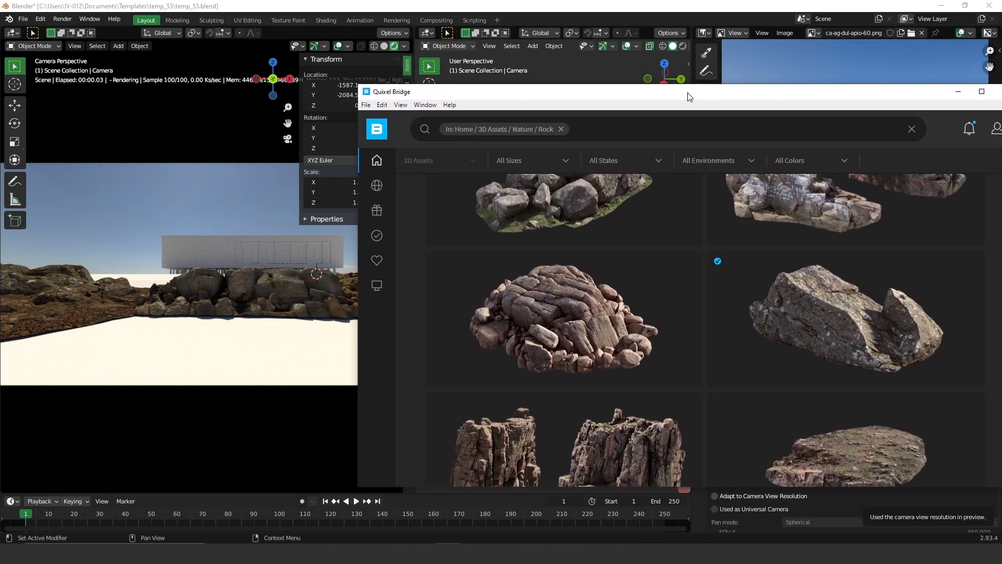
double_click(688, 94)
scroll(135, 290, "down", 5)
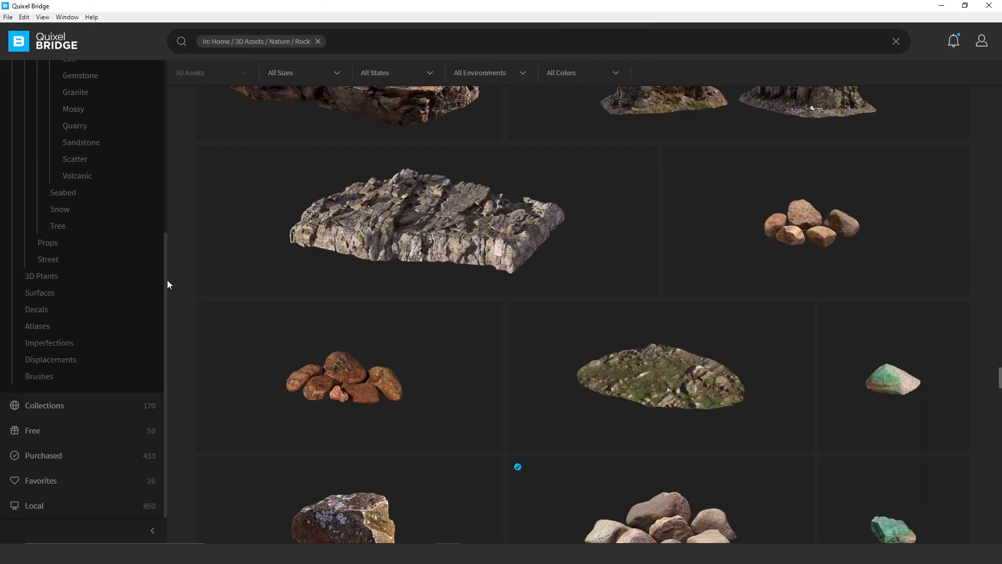
left_click(46, 455)
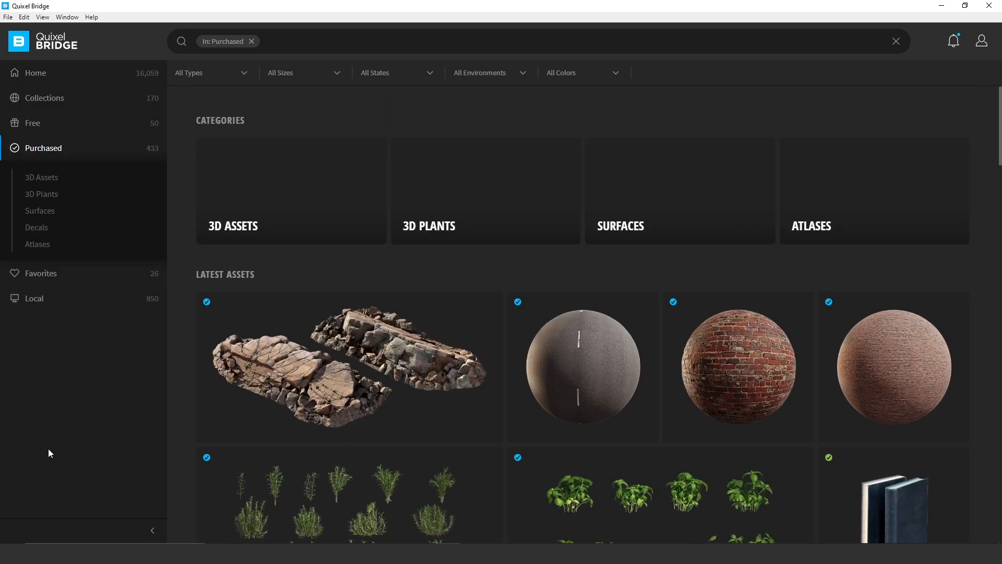
left_click(42, 212)
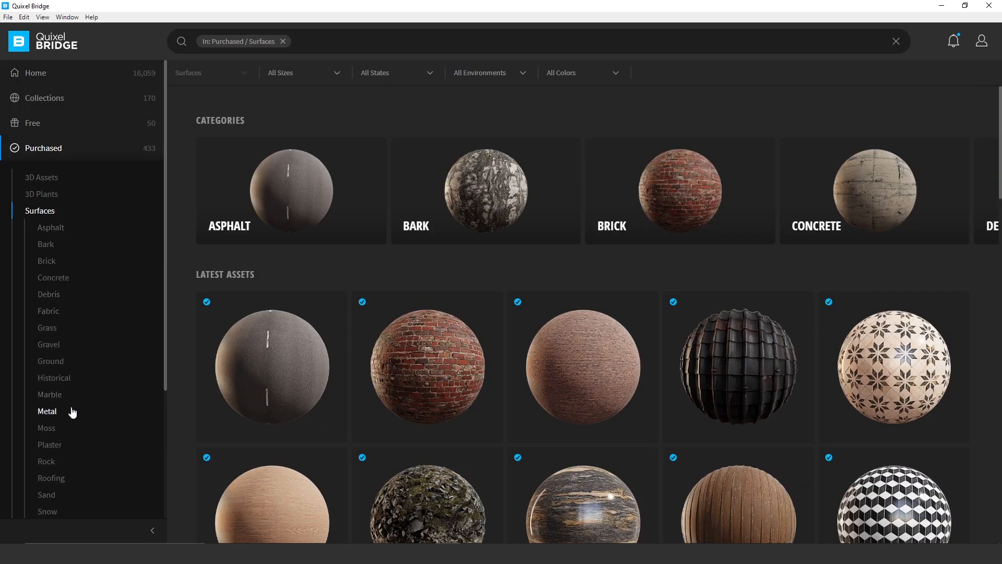
- Export the Thai Beach Sand surface from the Sand category to Blender, then return to Blender
scroll(72, 413, "down", 3)
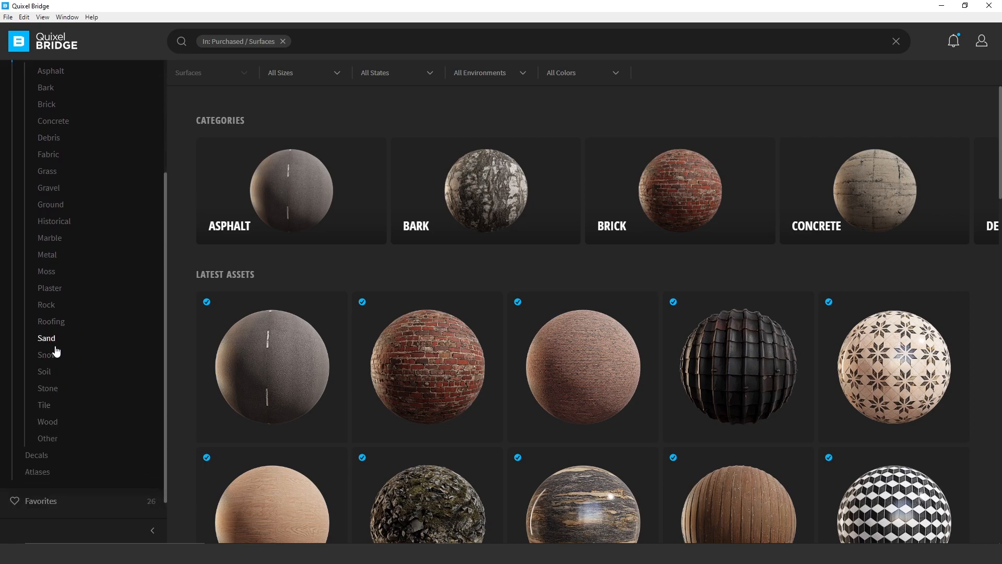
left_click(55, 342)
left_click(338, 307)
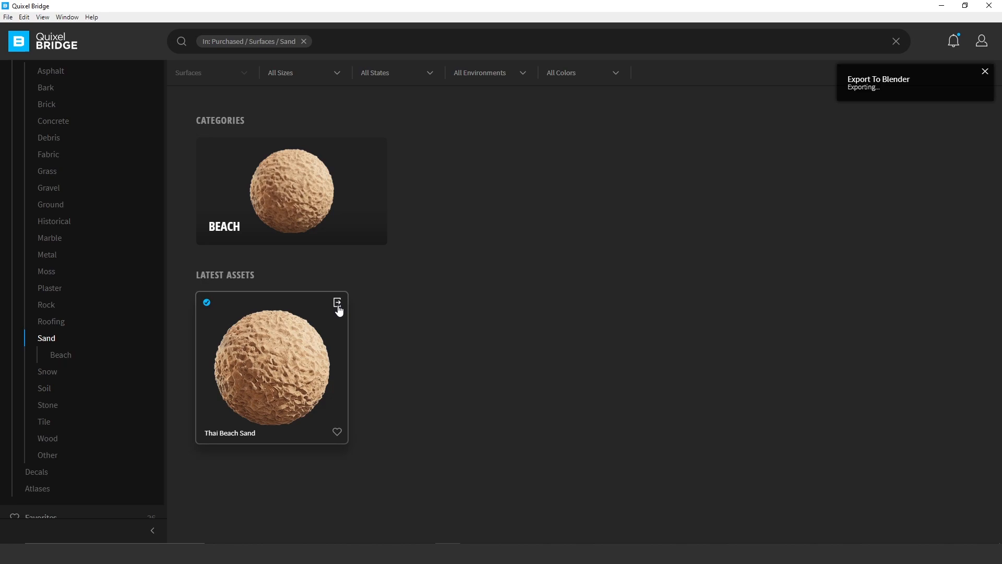
left_click(946, 6)
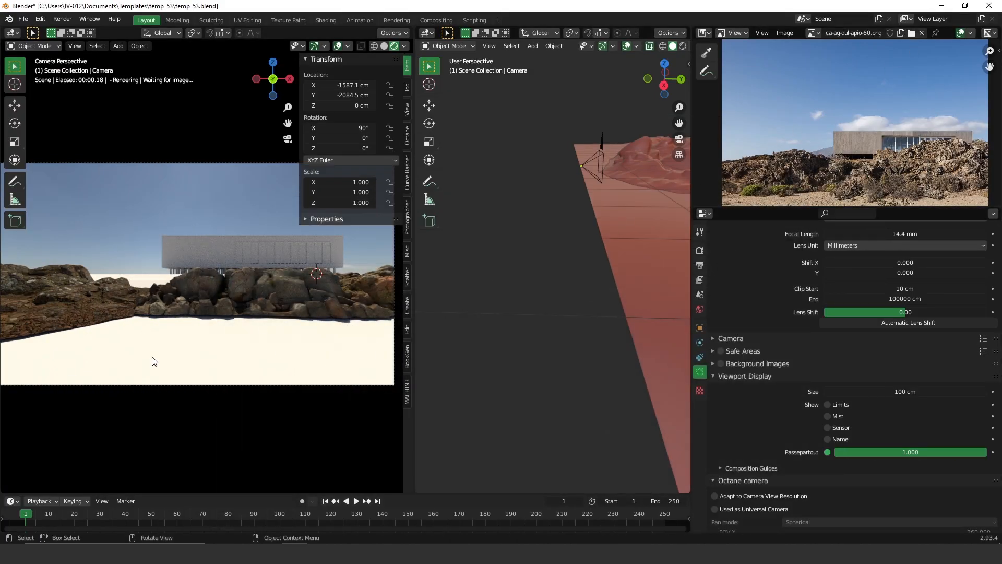
- Unwrap the terrain plane's faces with Smart UV Project at its default settings and return to Object Mode
key("Tab")
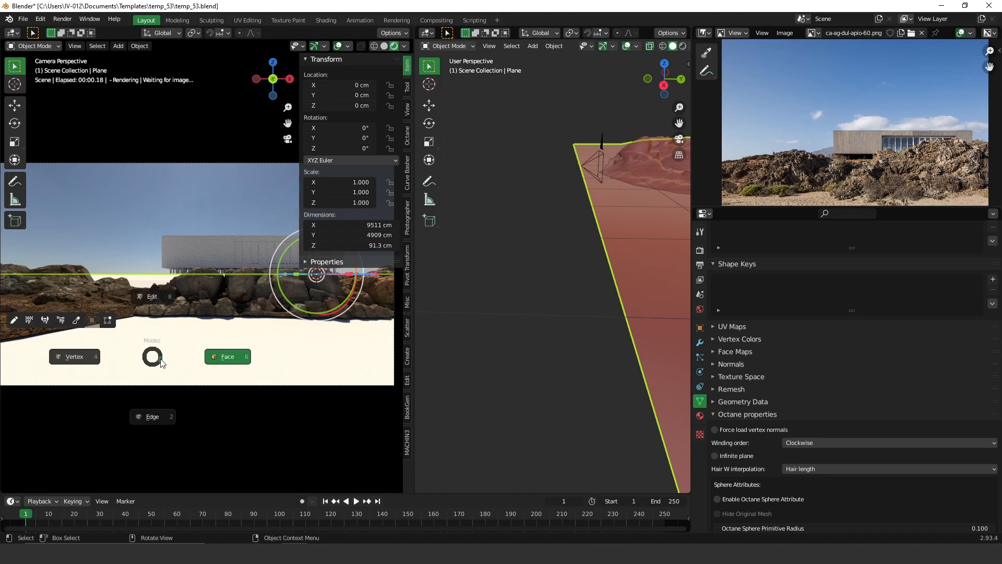
left_click(221, 357)
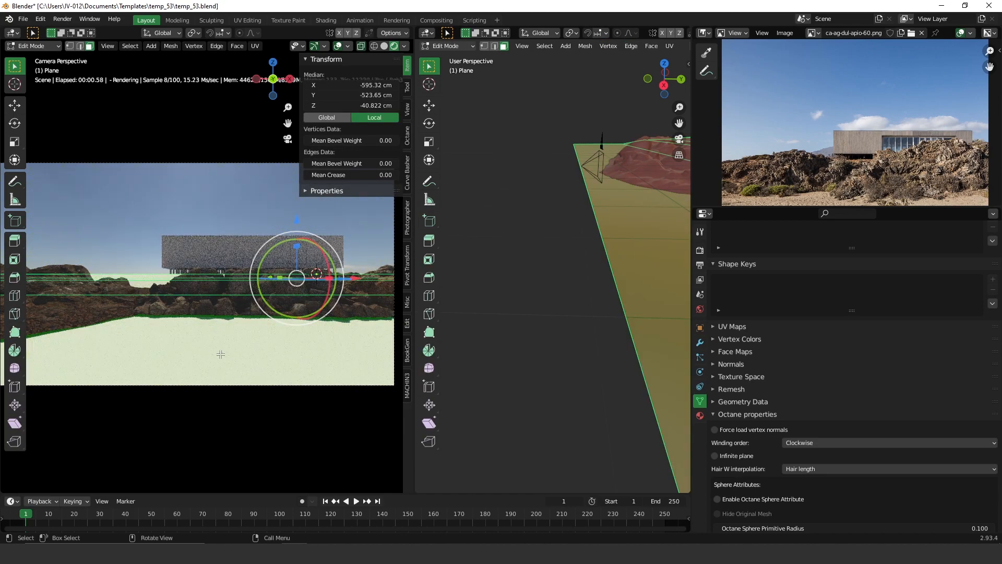
key("u")
left_click(173, 369)
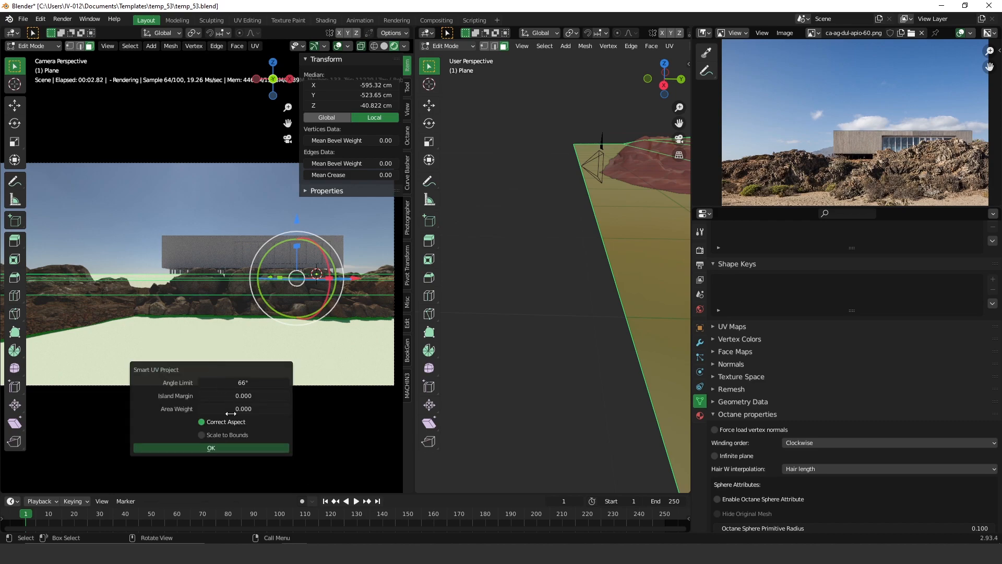
left_click(233, 447)
key("Tab")
left_click(242, 306)
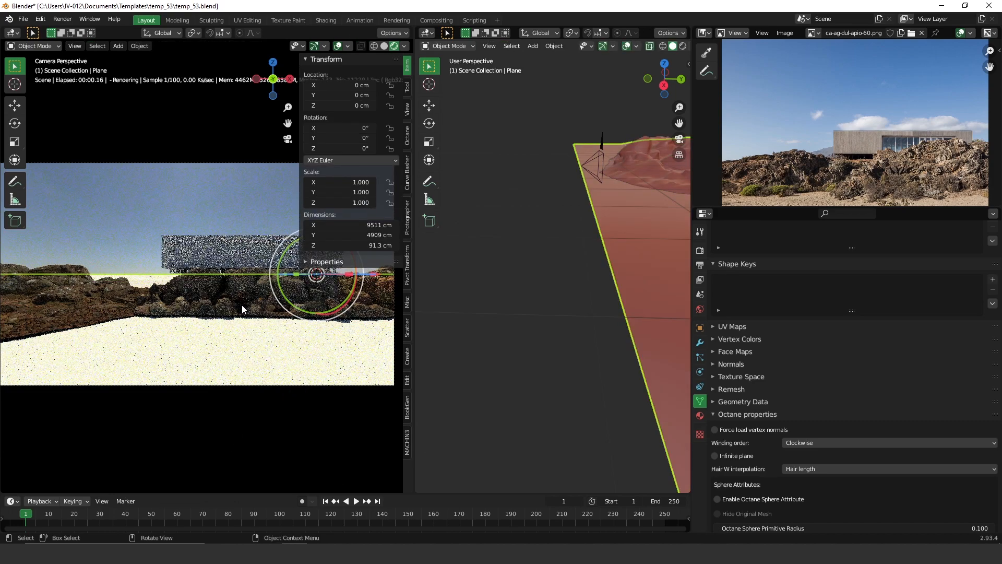
- Turn the user-perspective viewport into a Shader Editor and assign the MS_Thai_Beach_Sand_2x2_M material to the terrain plane
left_click(424, 33)
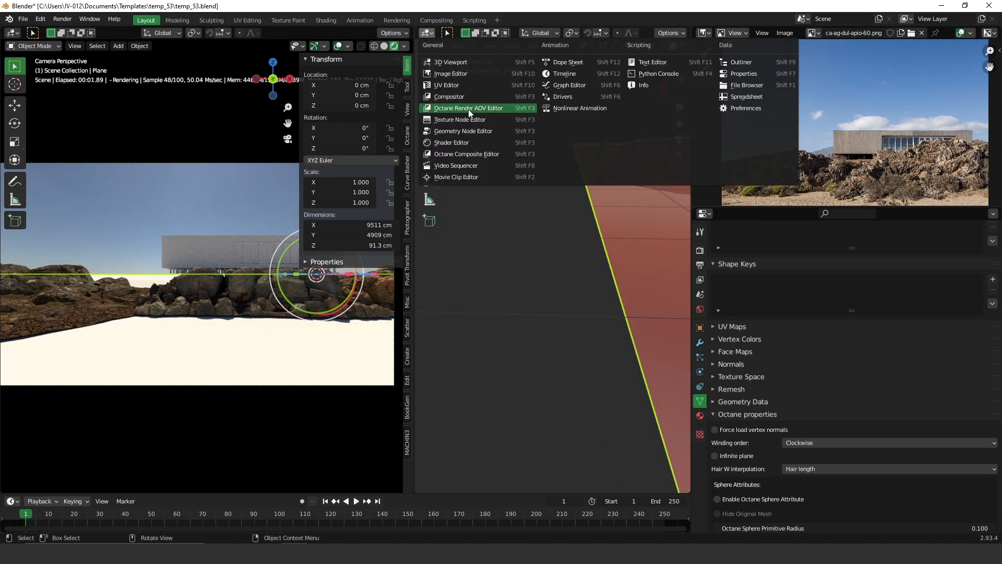
left_click(459, 143)
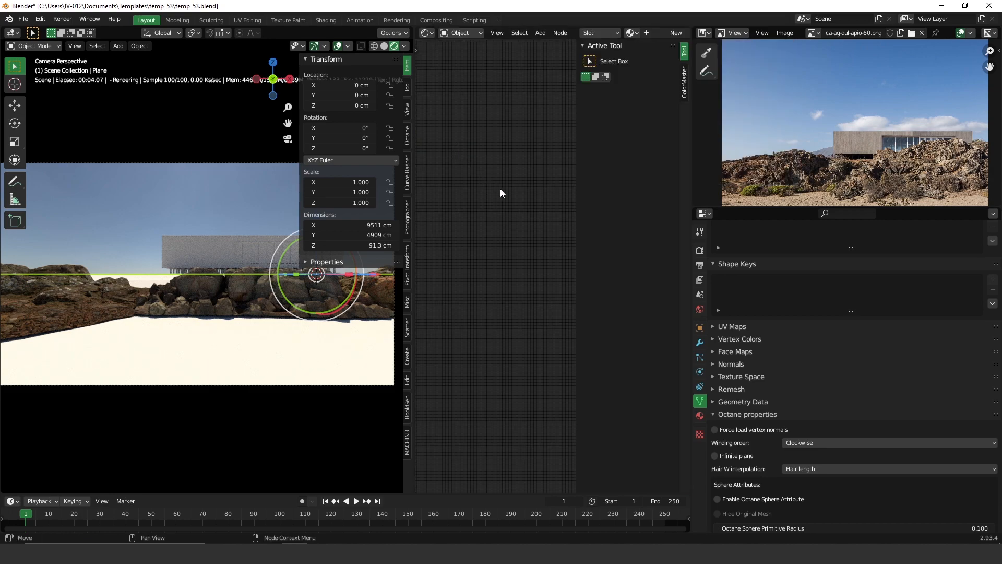
left_click(700, 414)
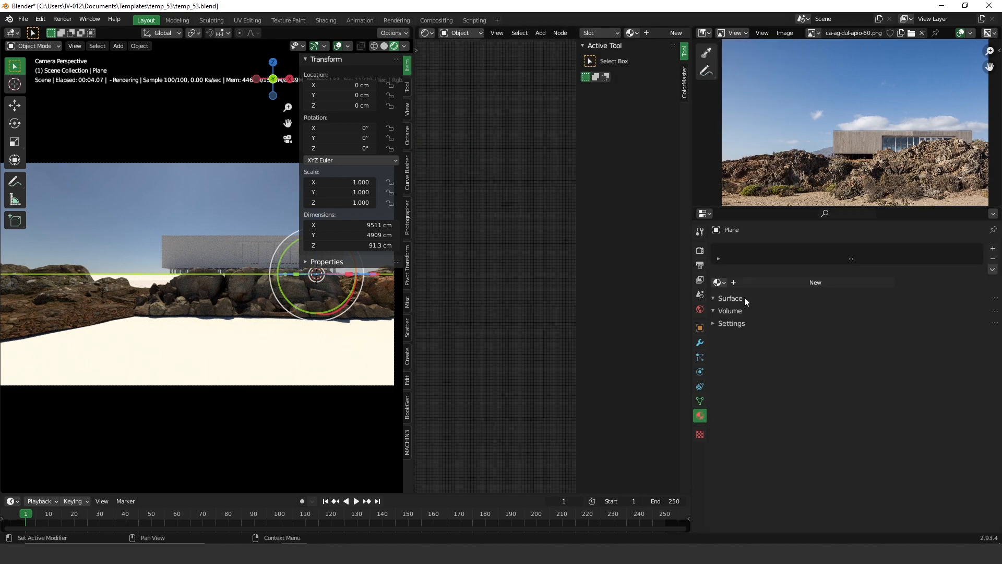
left_click(719, 282)
type("san")
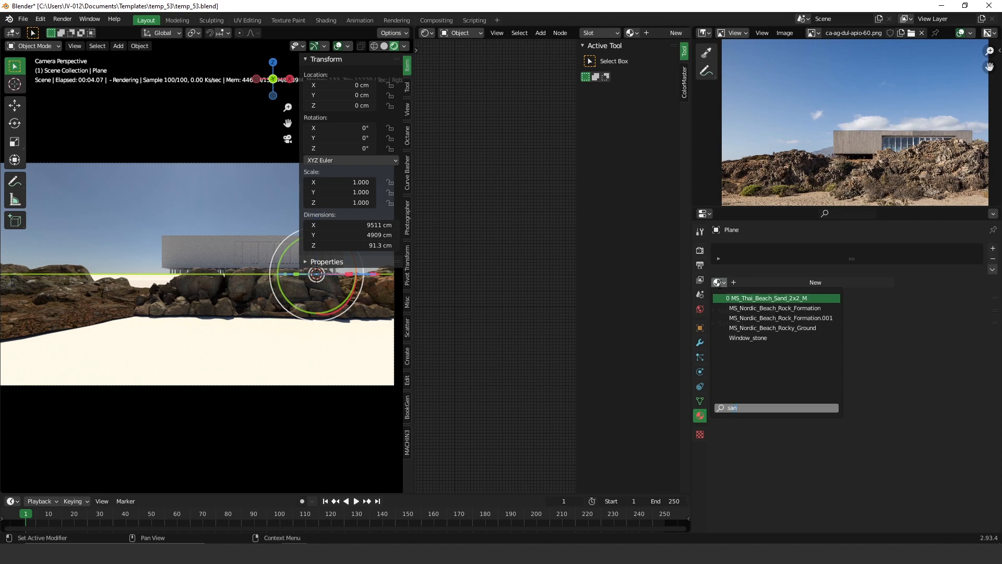
key("Return")
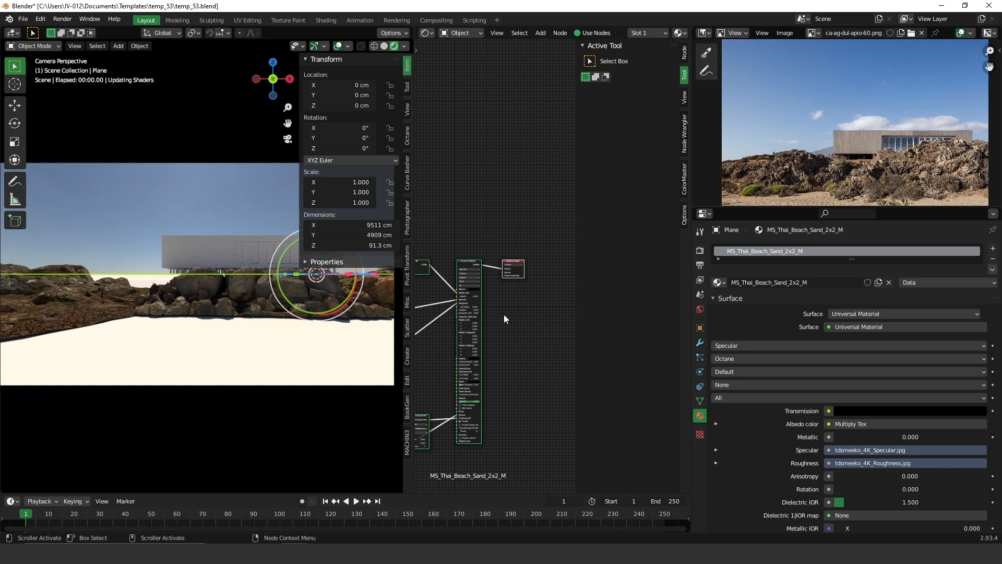
- Set all three scale values of the sand material's Full Transform node to 0.08
key("Home")
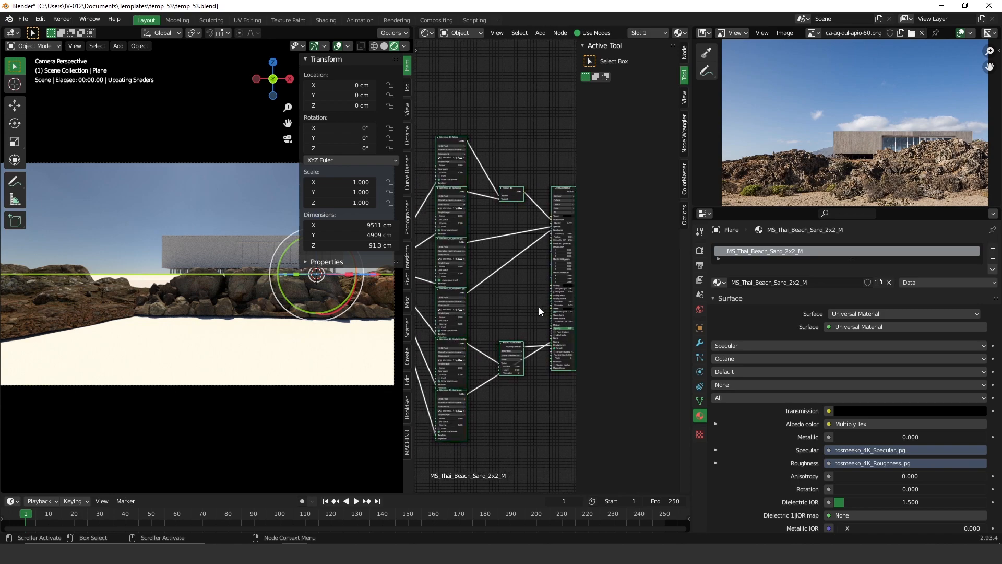
middle_click_drag(447, 342, 509, 330)
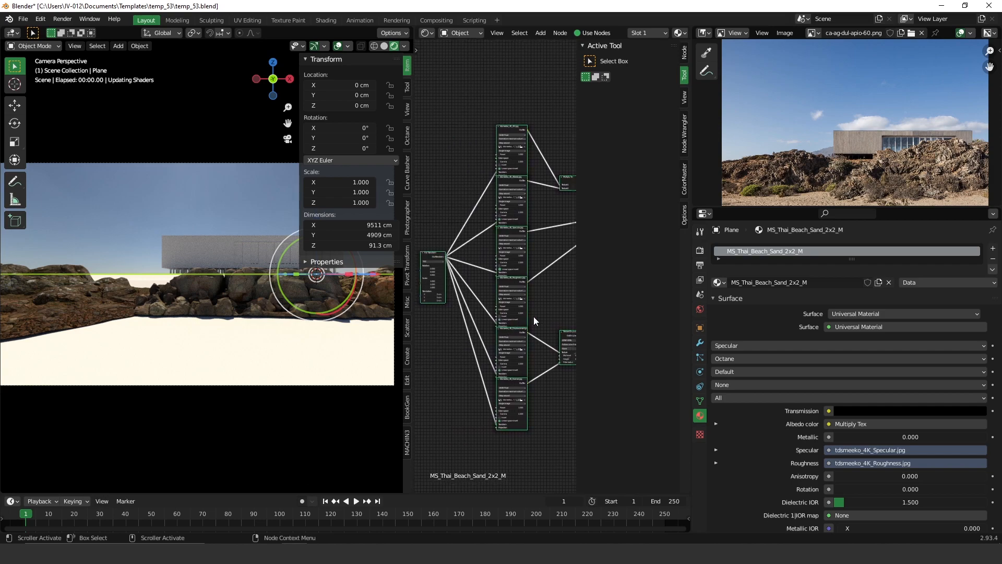
key("n")
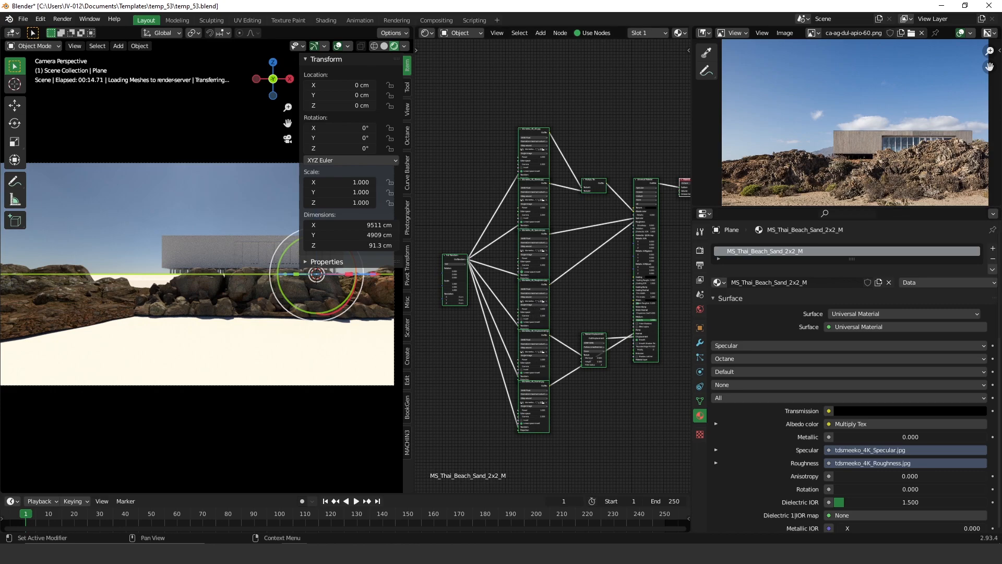
middle_click_drag(471, 270, 505, 260)
scroll(513, 259, "up", 5)
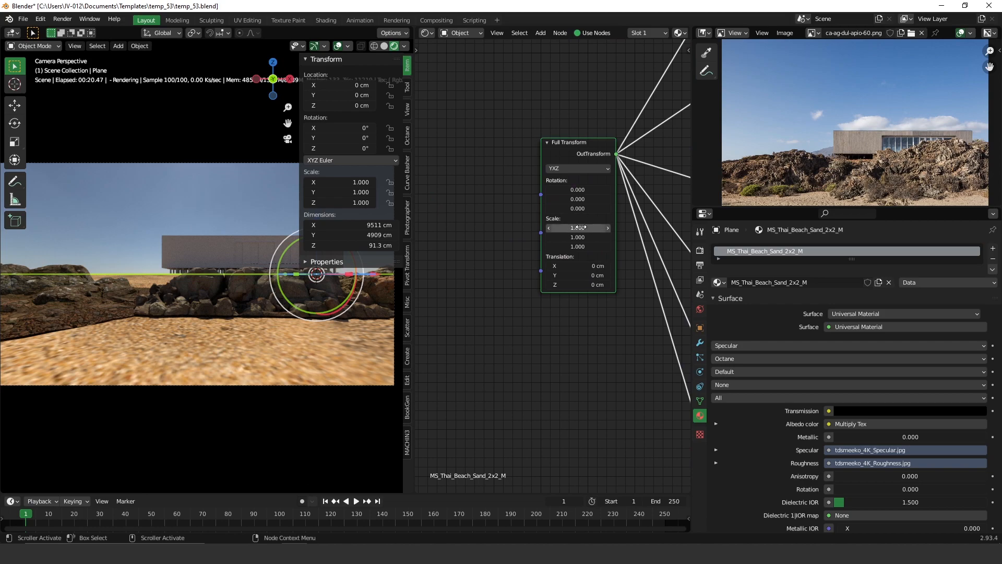
left_click_drag(579, 228, 581, 255)
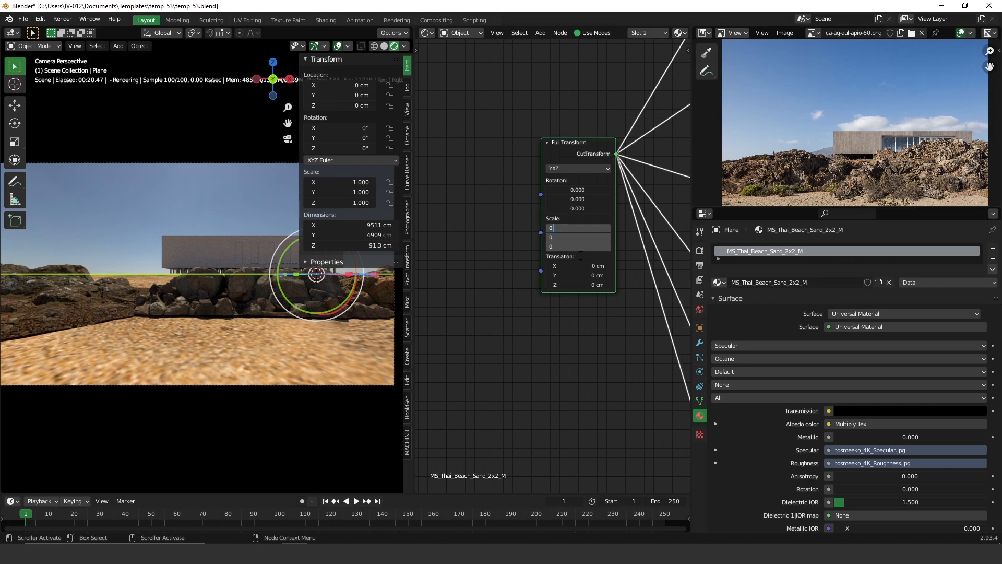
type("0.08")
key("Return")
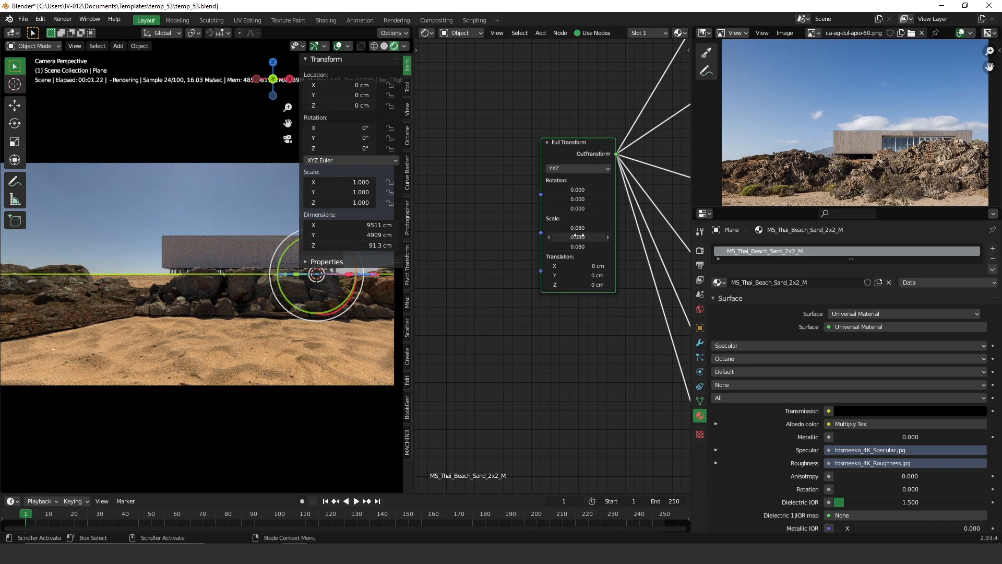
- Set all three scale values of the sand material's Full Transform node to 0.05
left_click_drag(590, 227, 586, 250)
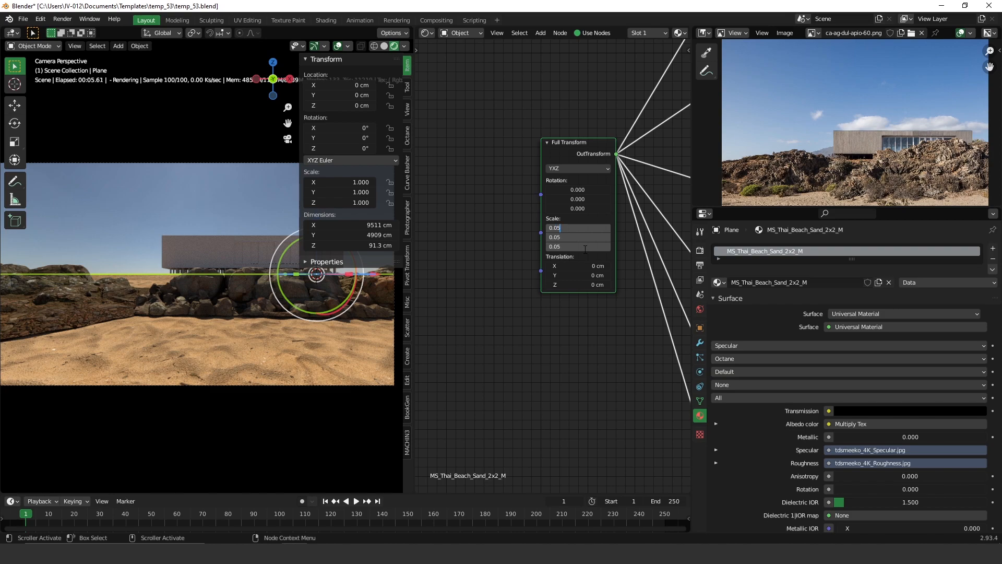
type("0.05")
key("Return")
- Set all three scale values of the sand material's Full Transform node to 0.02 and deselect the terrain plane
left_click_drag(595, 230, 600, 245)
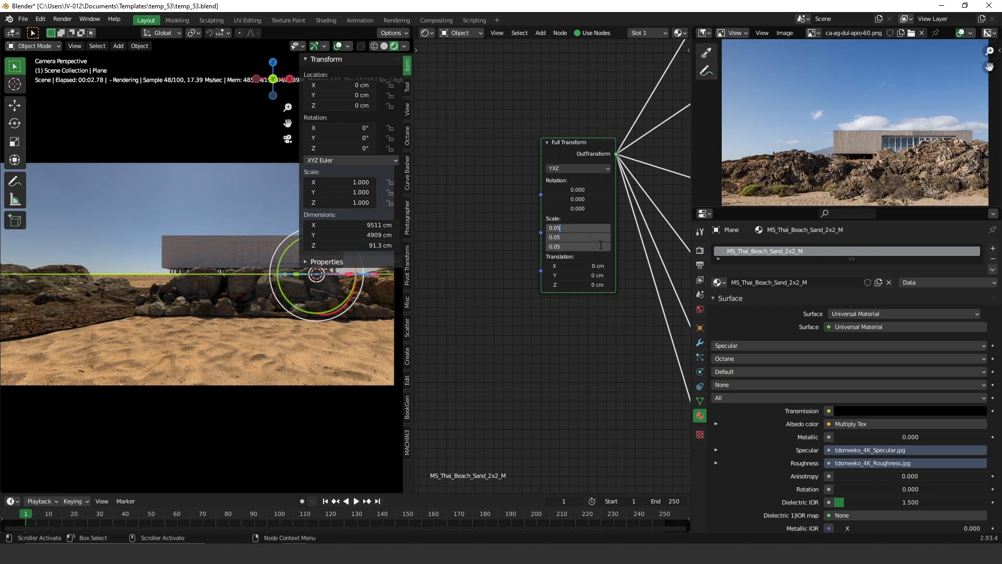
type("0.02")
key("Return")
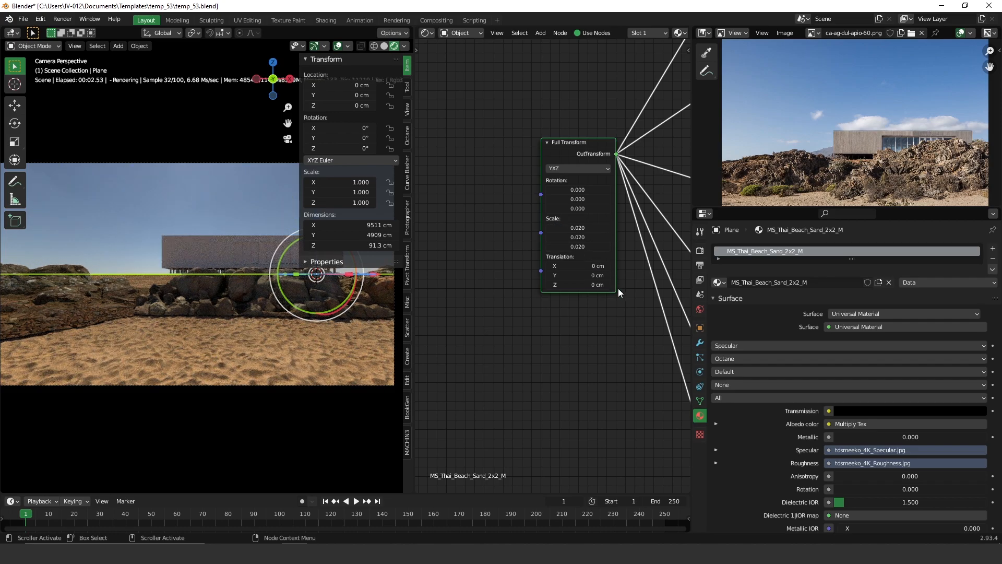
left_click(142, 213)
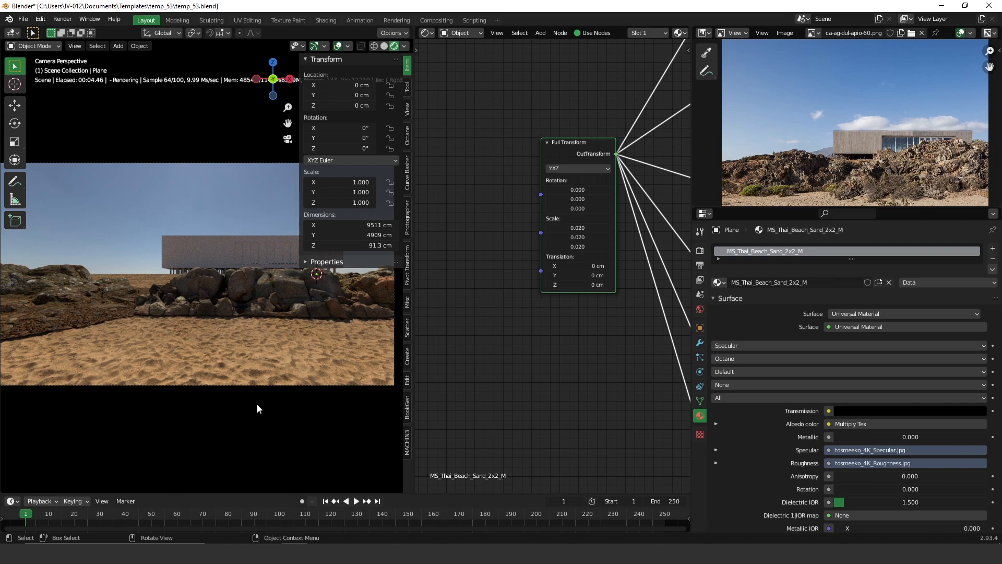
- Hide the viewport's transform sidebar and delete the large rock formation at the far left of the camera view
left_click(219, 281)
key("n")
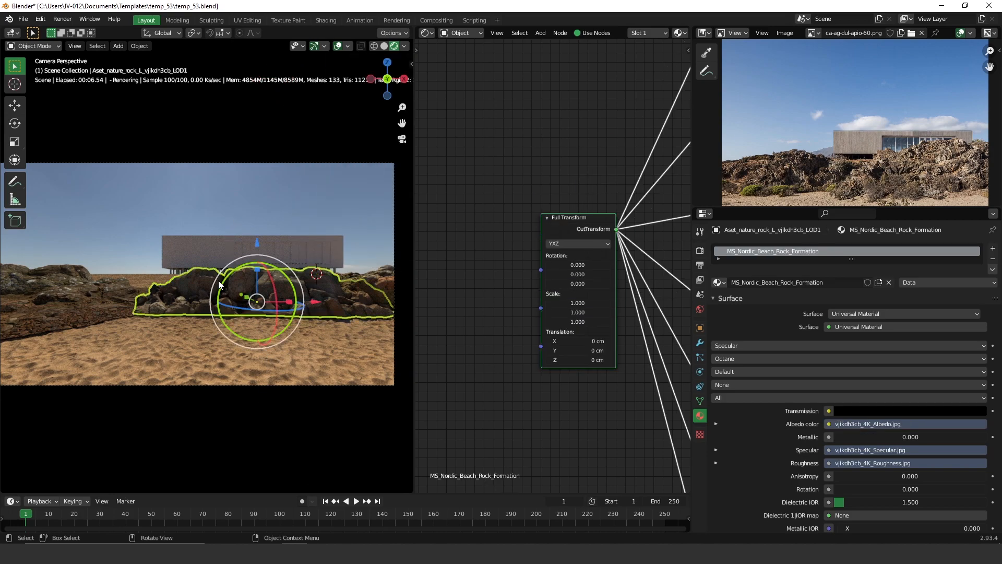
left_click(23, 317)
middle_click_drag(314, 310, 256, 323)
scroll(231, 321, "down", 1)
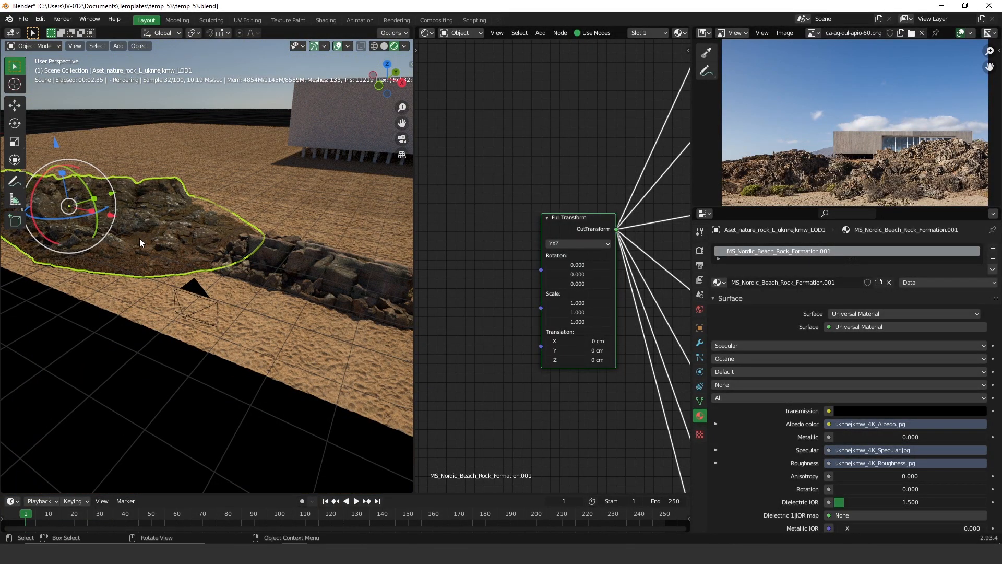
key("Delete")
scroll(159, 275, "up", 6)
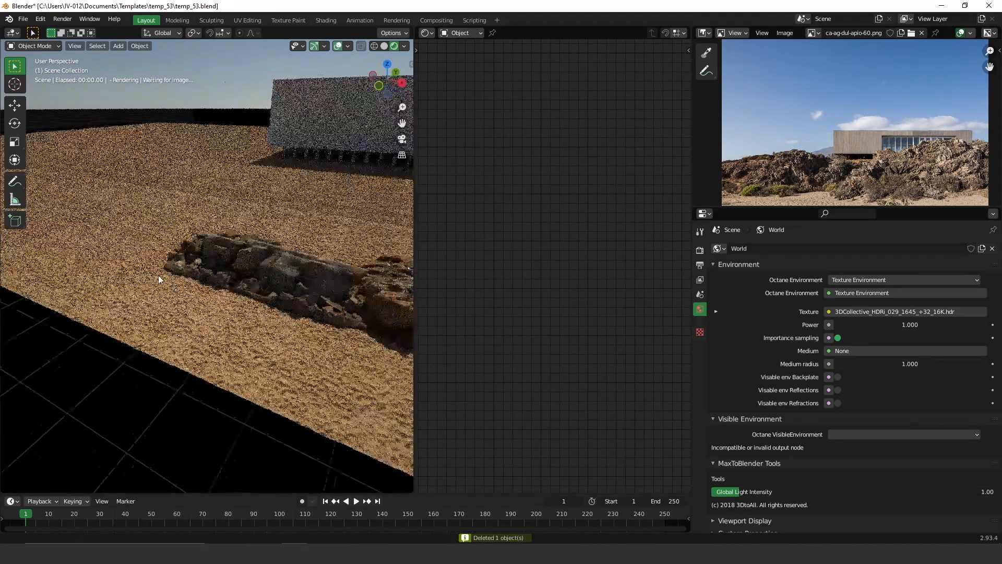
- Rotate the Nordic Beach Rocky Ground rock 180° about the global Z axis and return to the camera view
left_click(227, 331)
key("r")
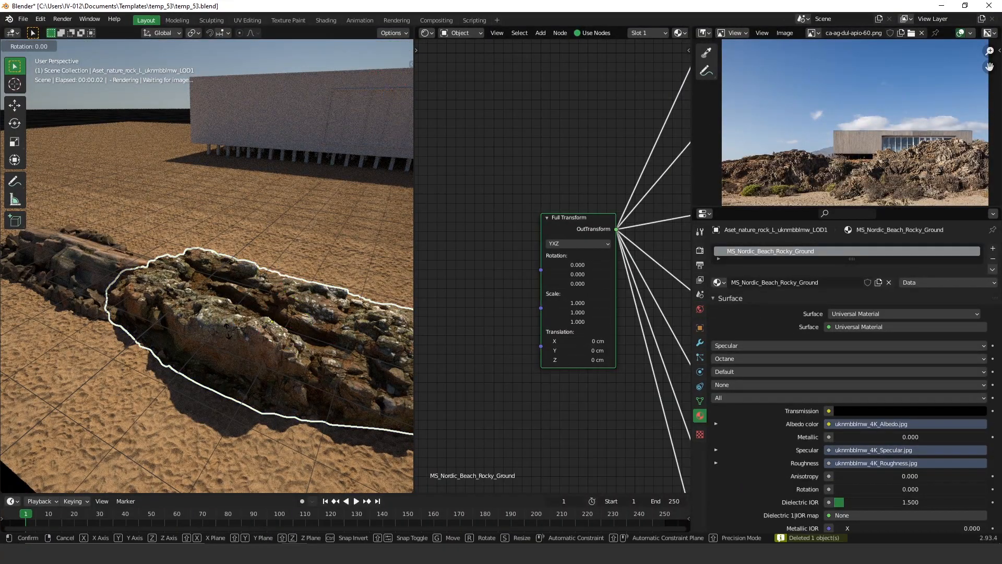
key("z")
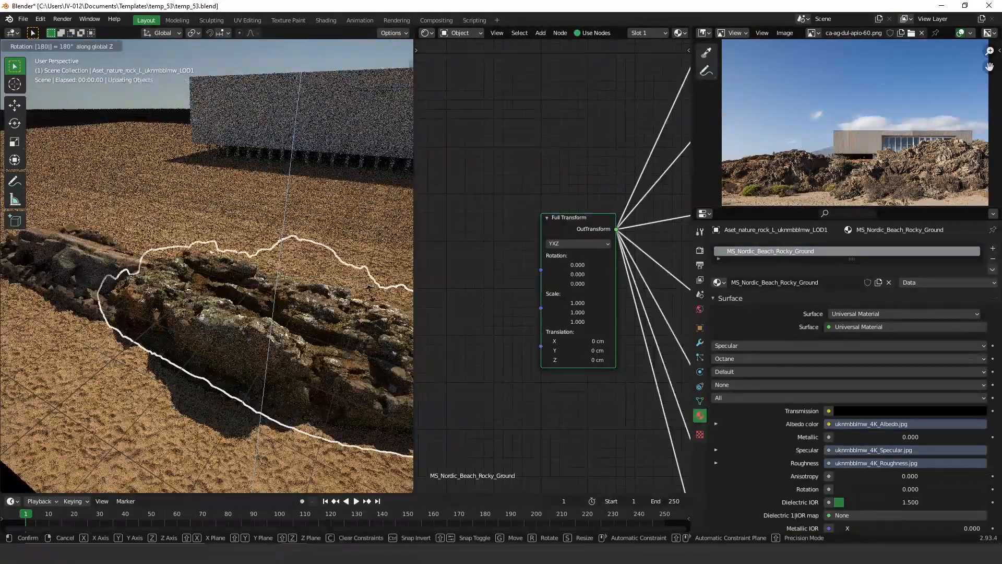
left_click(370, 294)
key("KP_0")
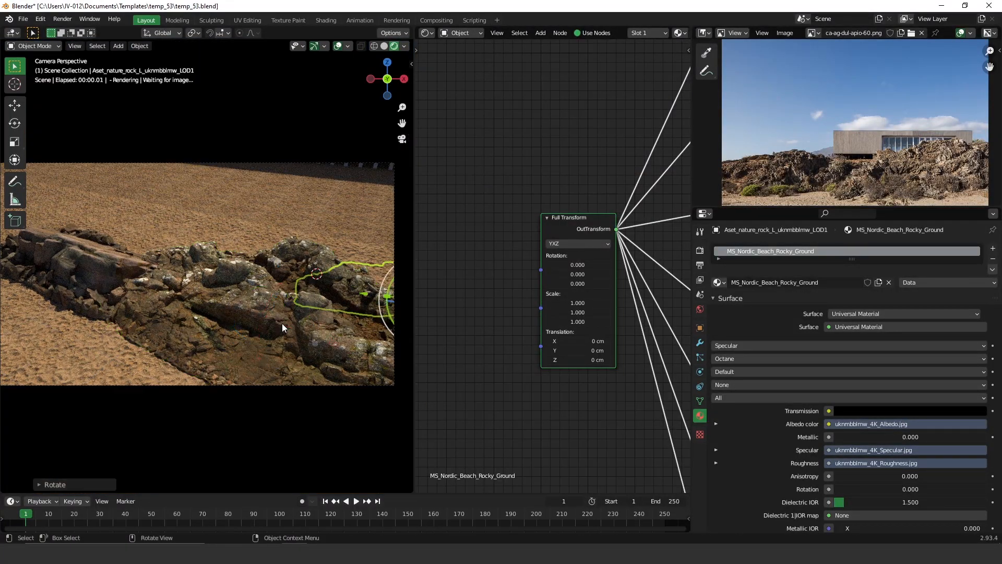
- Move the rocky ground and the rock formation together along negative X so they spread across the front of the house
left_click(363, 302)
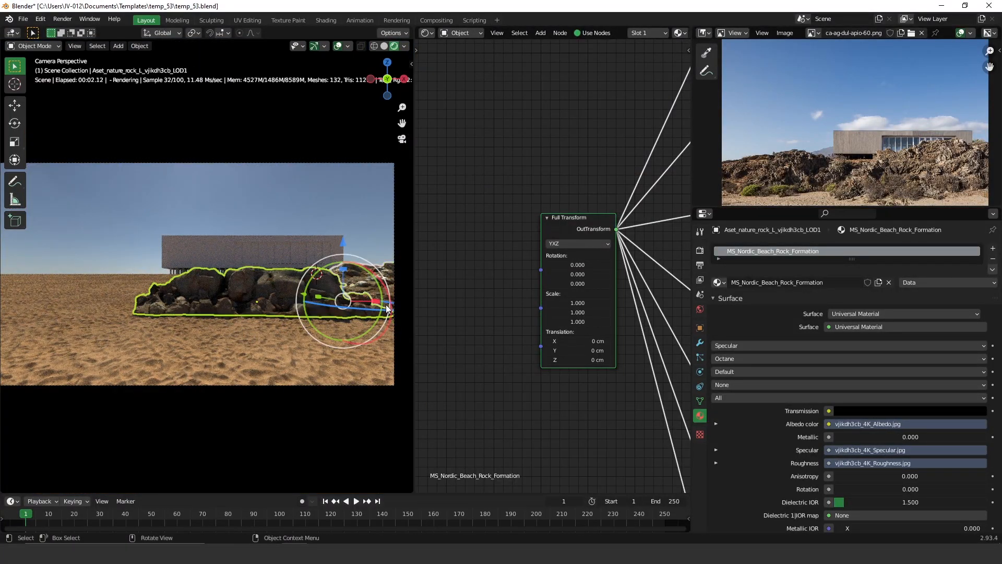
key("g")
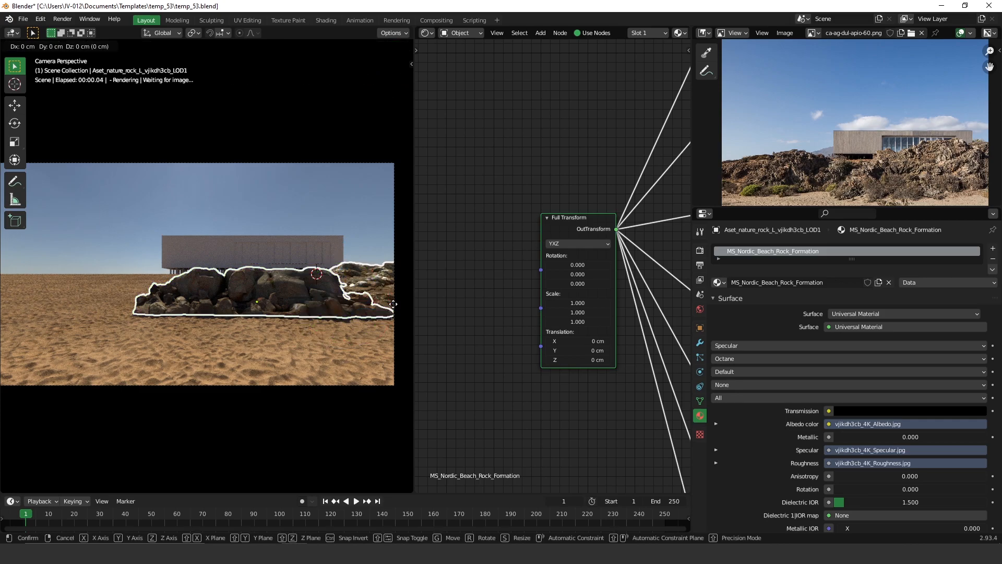
key("x")
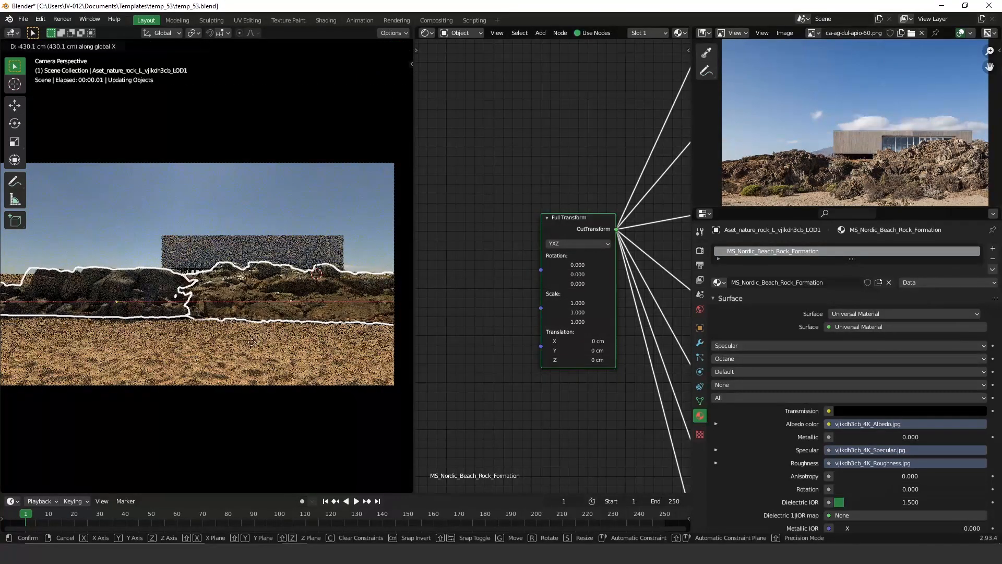
left_click(264, 357)
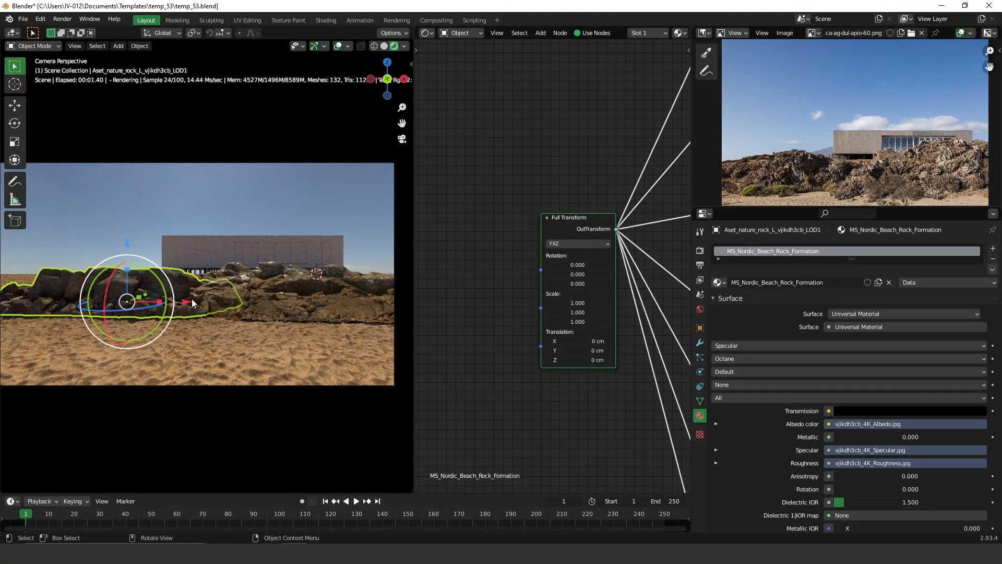
- Shift only the rock formation about 97 cm along negative X, nudge it slightly further, and deselect it
key("g")
key("x")
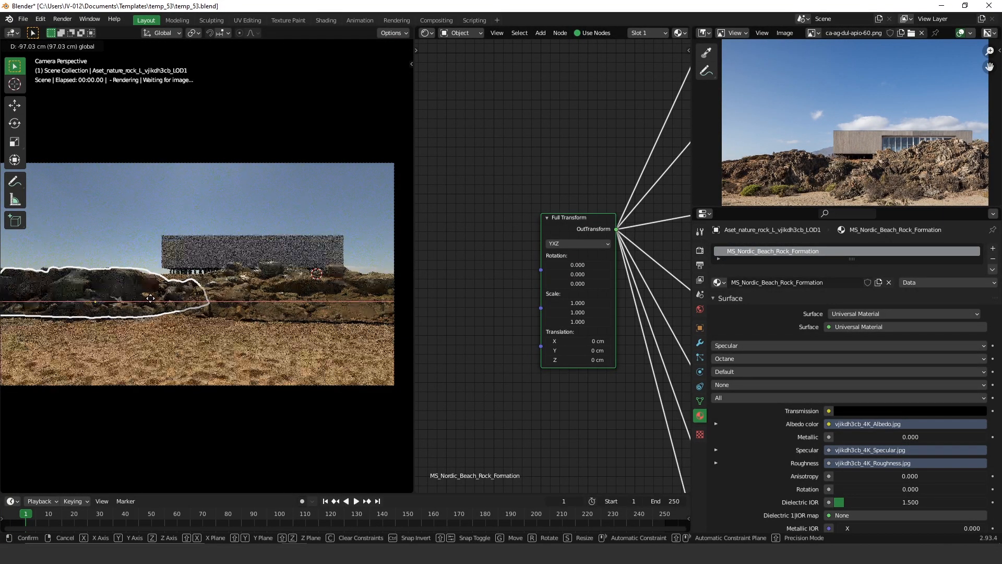
left_click(143, 218)
left_click(143, 218)
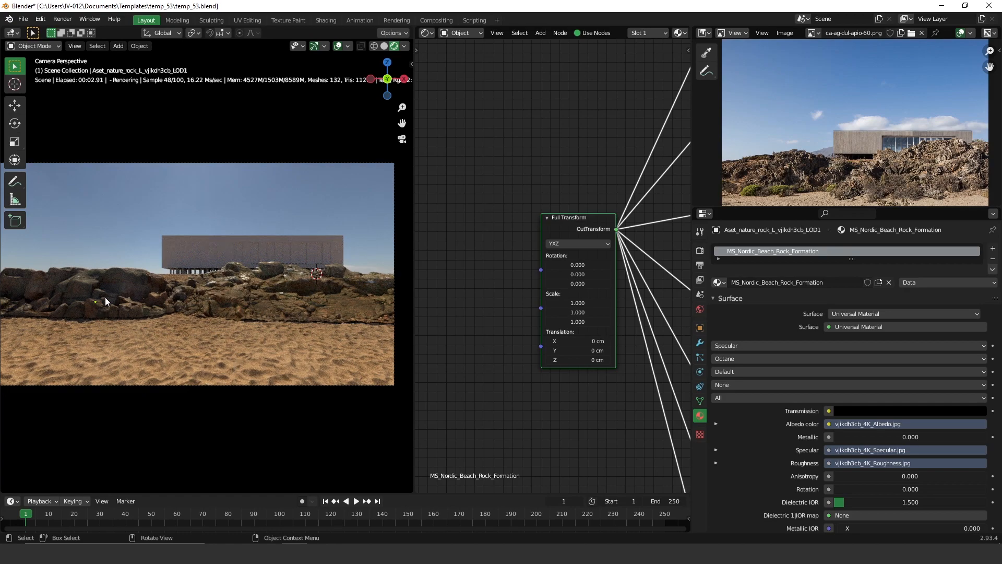
left_click(89, 288)
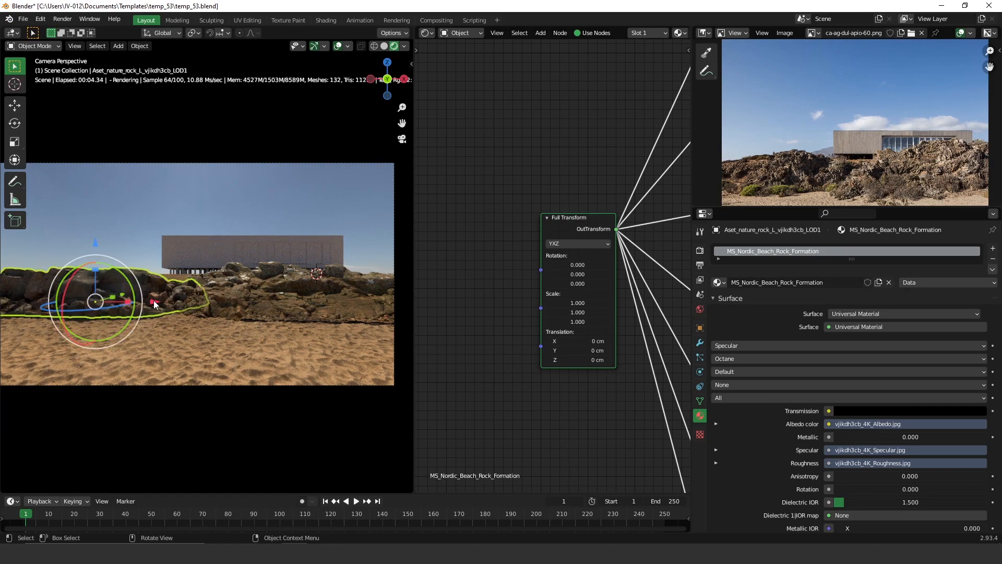
key("g")
key("x")
left_click(144, 299)
left_click(104, 212)
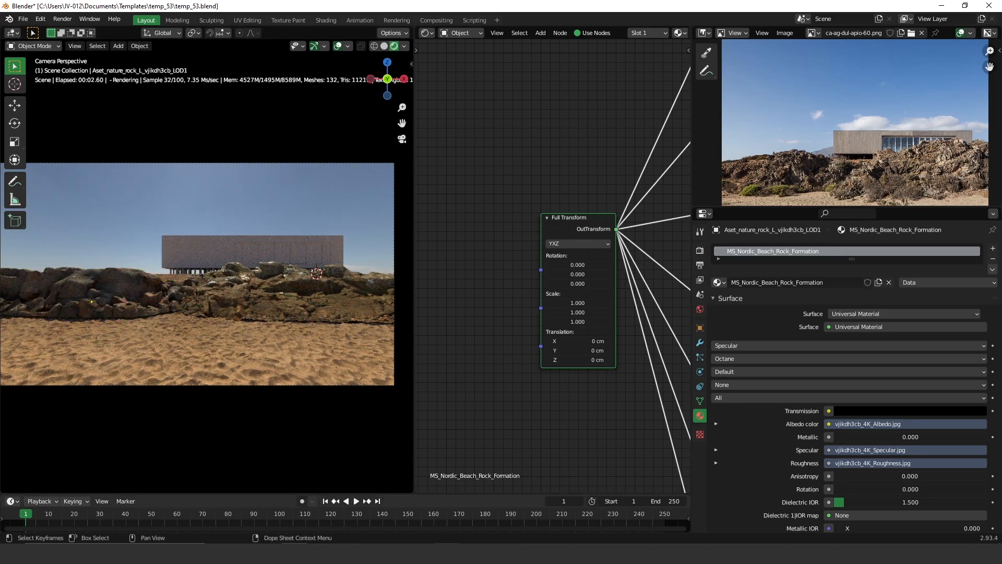
- Switch to Quixel Bridge and open the Wood category of the purchased surfaces
left_click(448, 553)
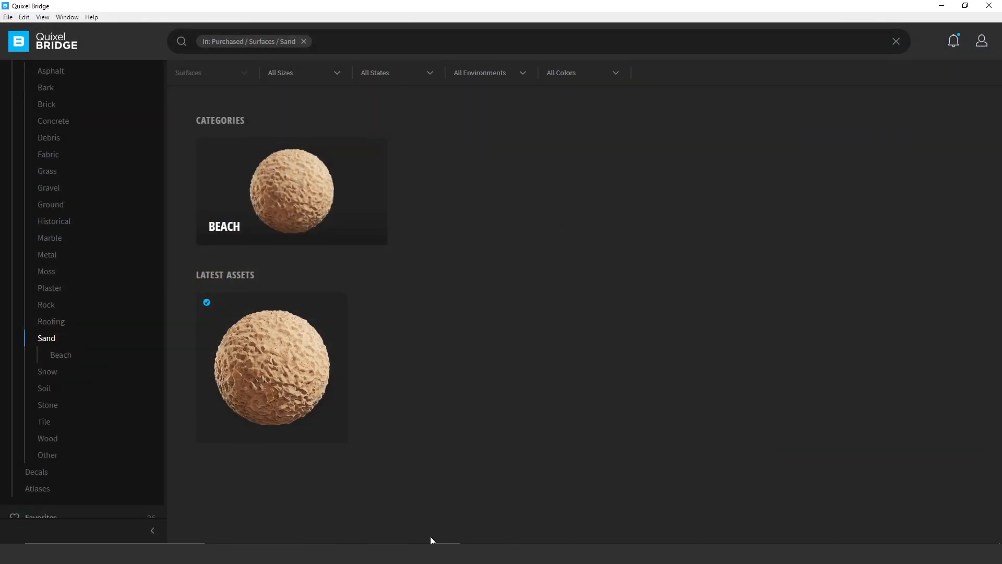
scroll(108, 195, "up", 5)
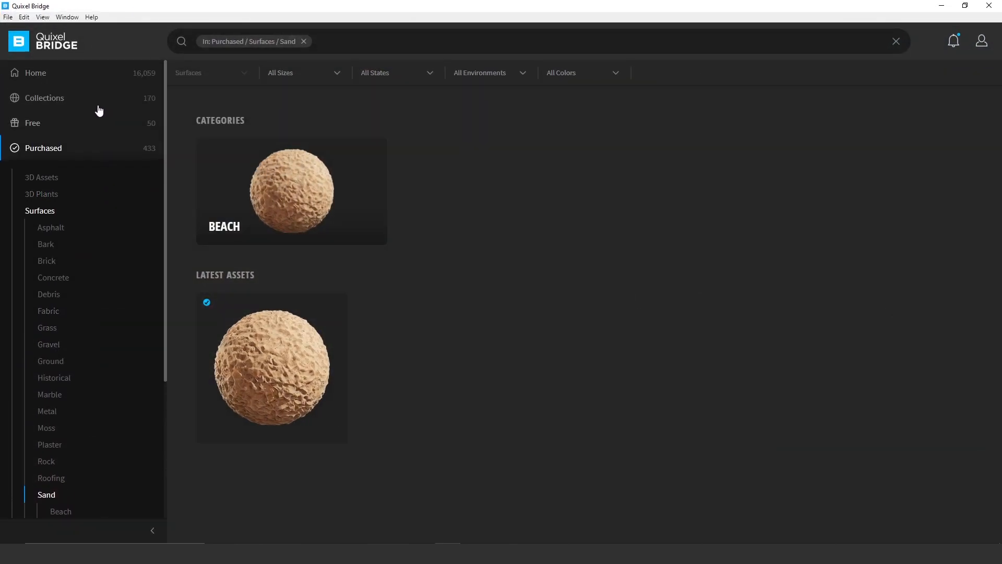
left_click(56, 84)
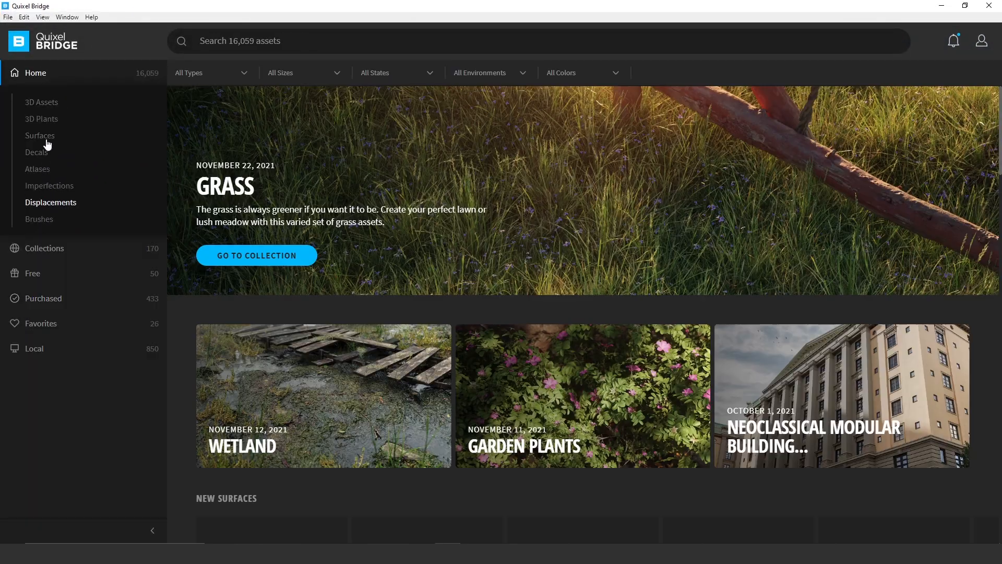
left_click(60, 298)
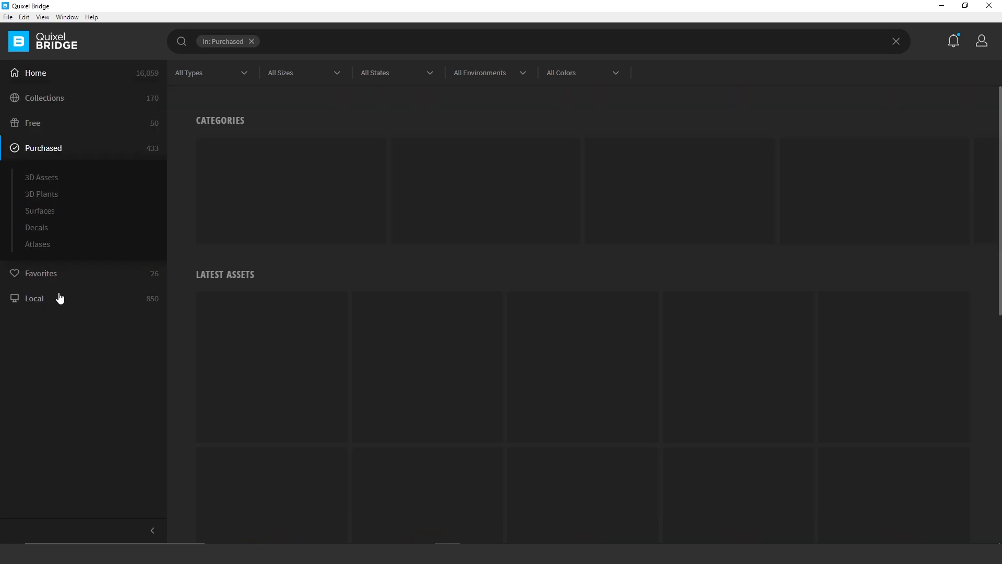
left_click(50, 211)
scroll(68, 475, "down", 4)
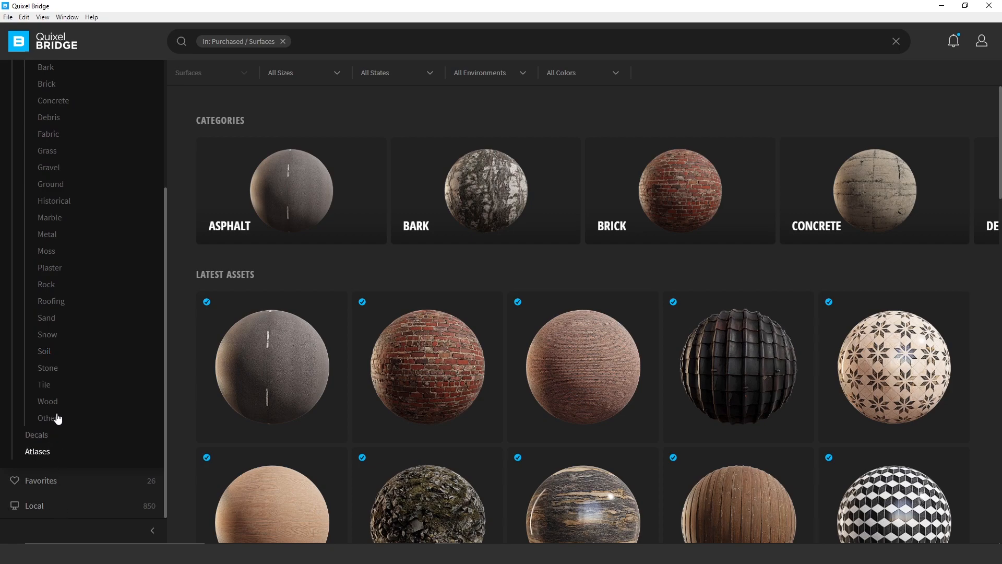
left_click(51, 406)
- Browse the wood surfaces, export the grey-beige vertical plank surface to Blender, and return to Blender
scroll(418, 348, "down", 5)
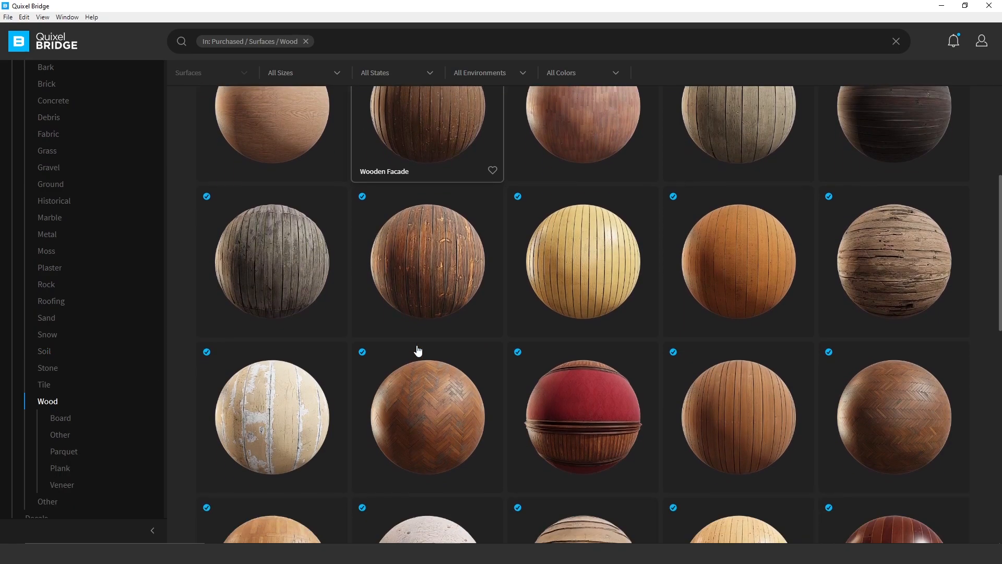
scroll(373, 353, "up", 3)
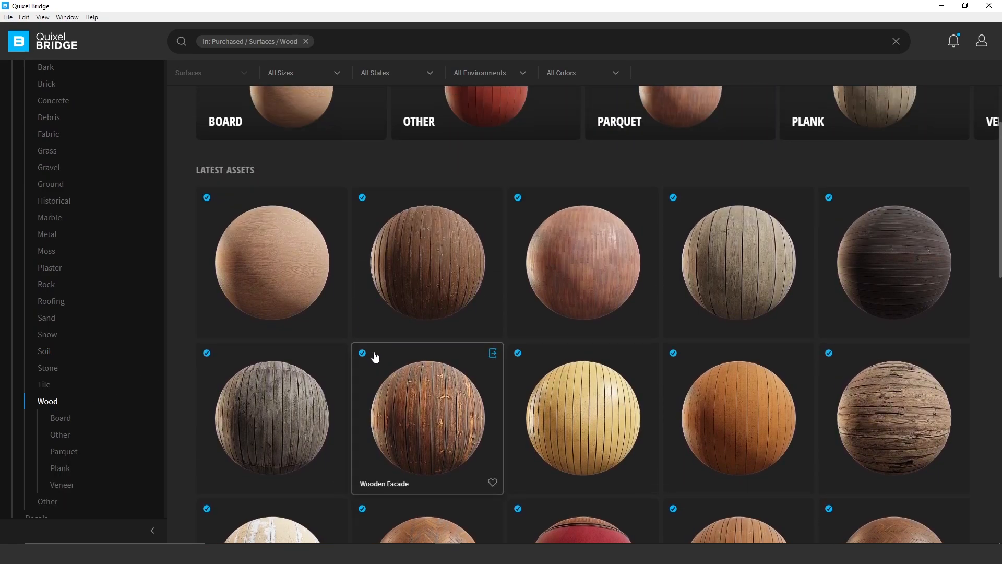
scroll(762, 245, "down", 5)
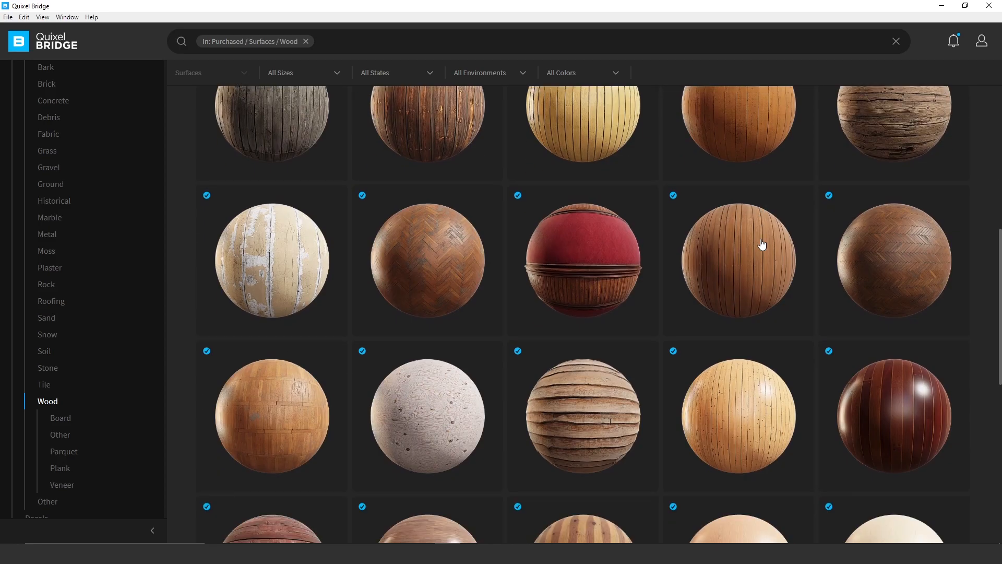
scroll(762, 245, "down", 5)
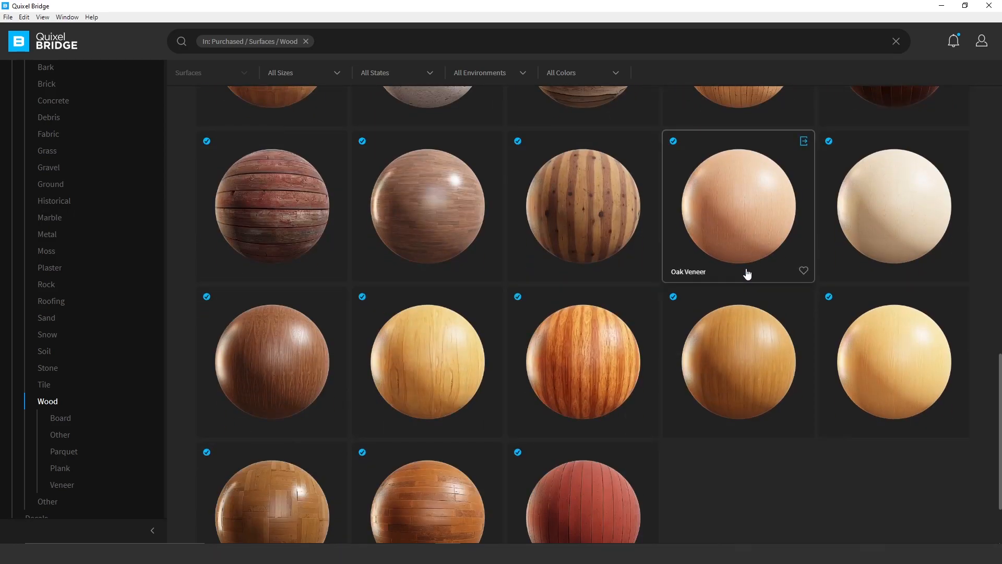
scroll(747, 273, "up", 10)
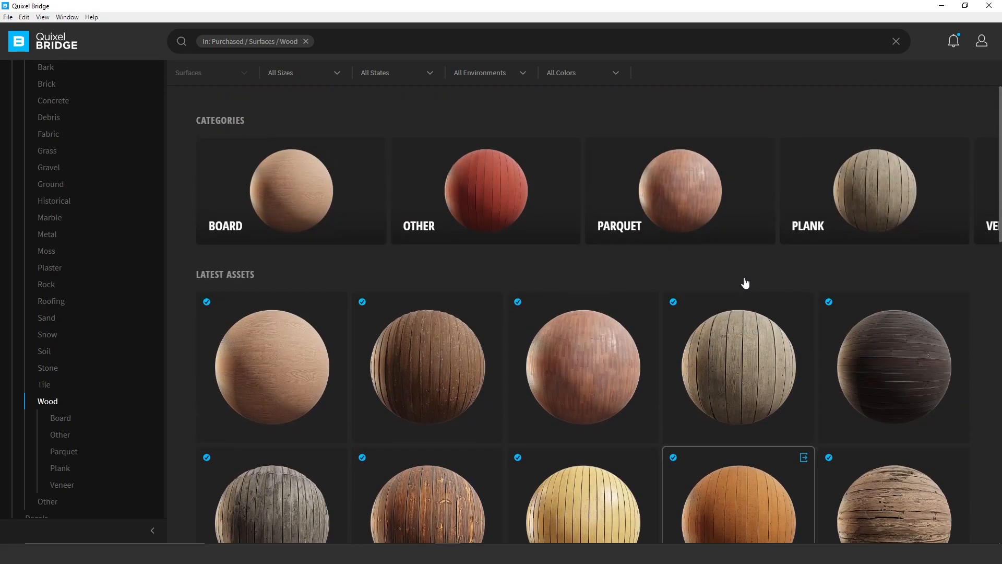
left_click(804, 302)
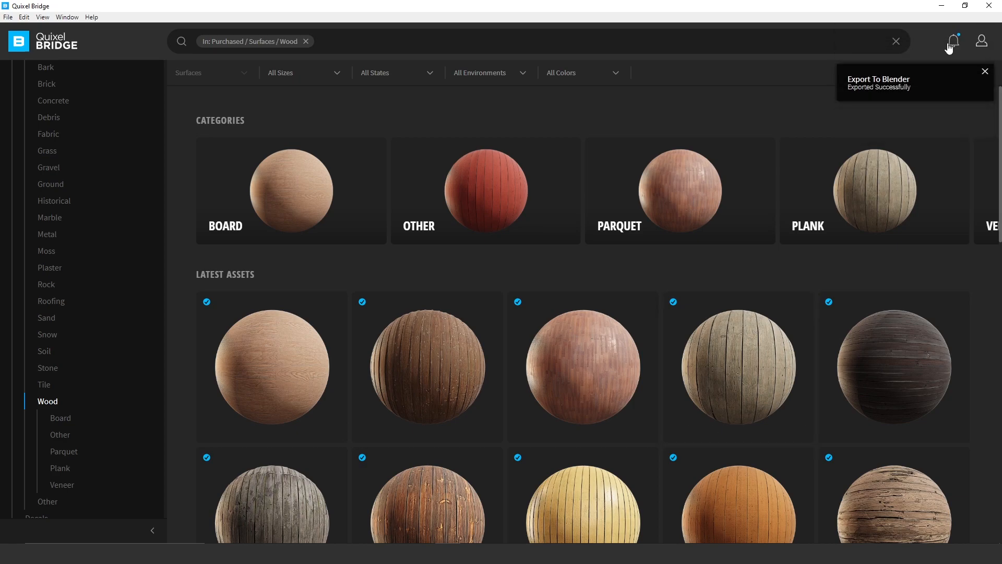
left_click(949, 8)
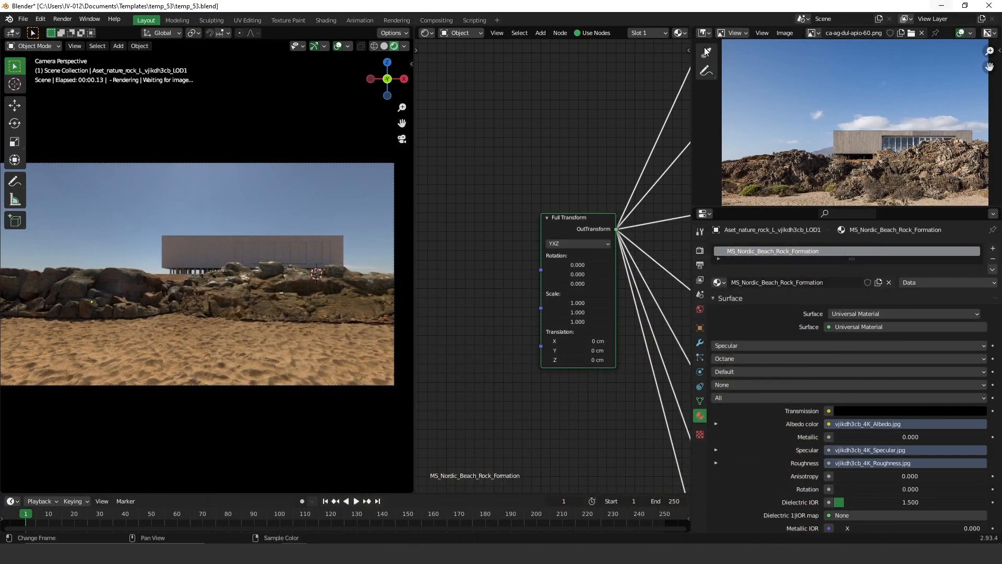
- Create a new material on the thin roof slab of the beach house and frame its nodes in the Shader Editor
left_click(180, 250)
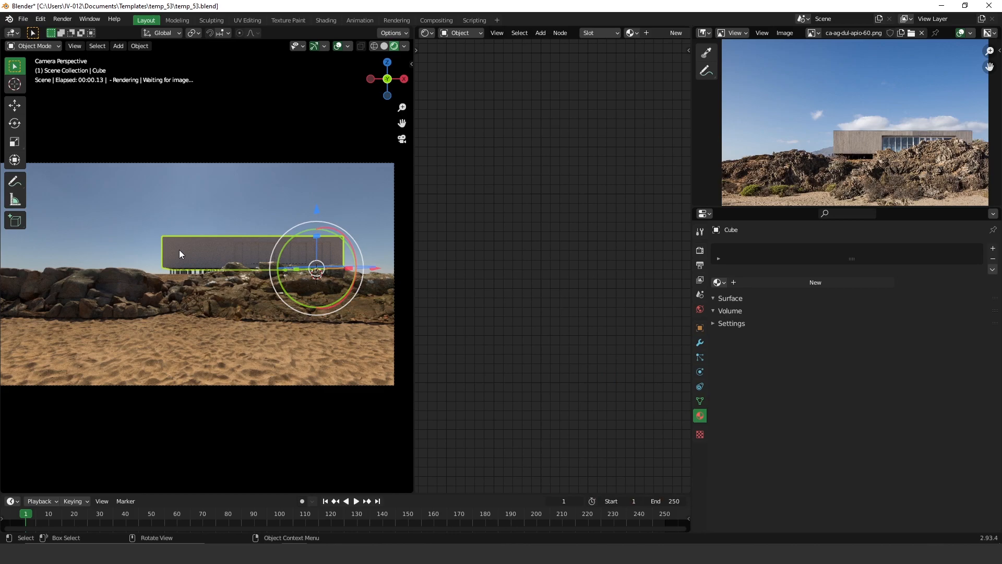
key("KP_0")
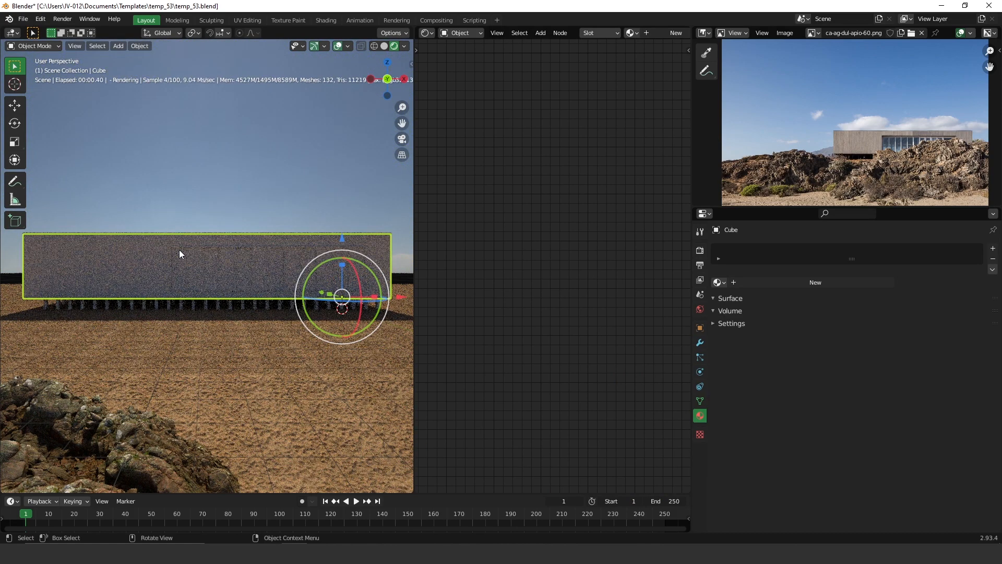
middle_click_drag(106, 257, 227, 267, "shift")
scroll(349, 318, "up", 3)
left_click(227, 267)
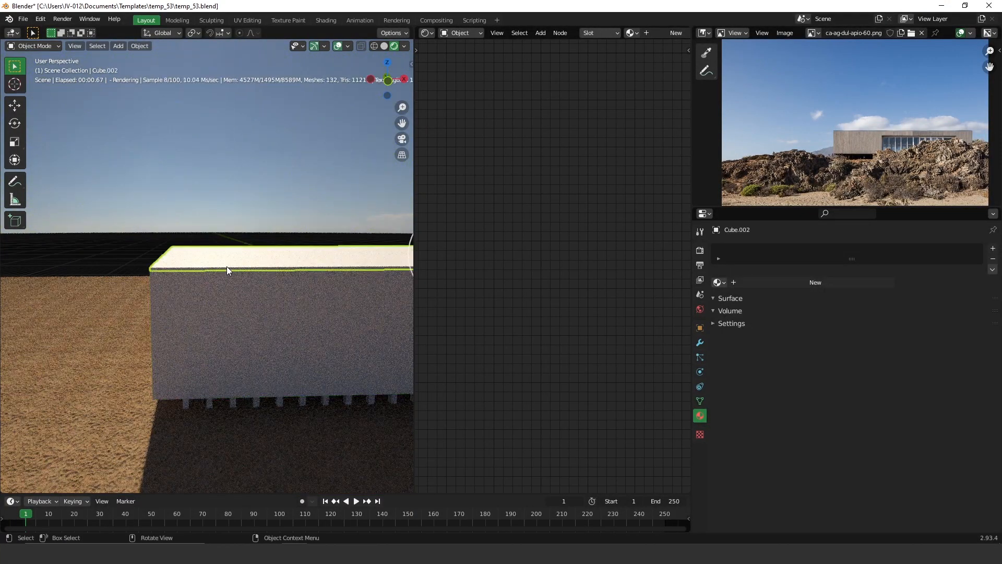
left_click(800, 284)
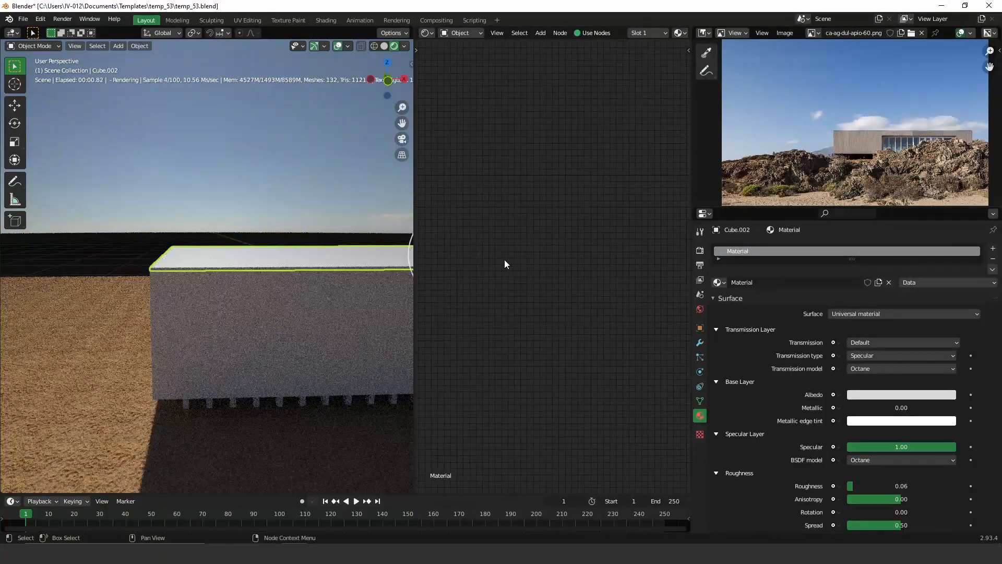
key("Home")
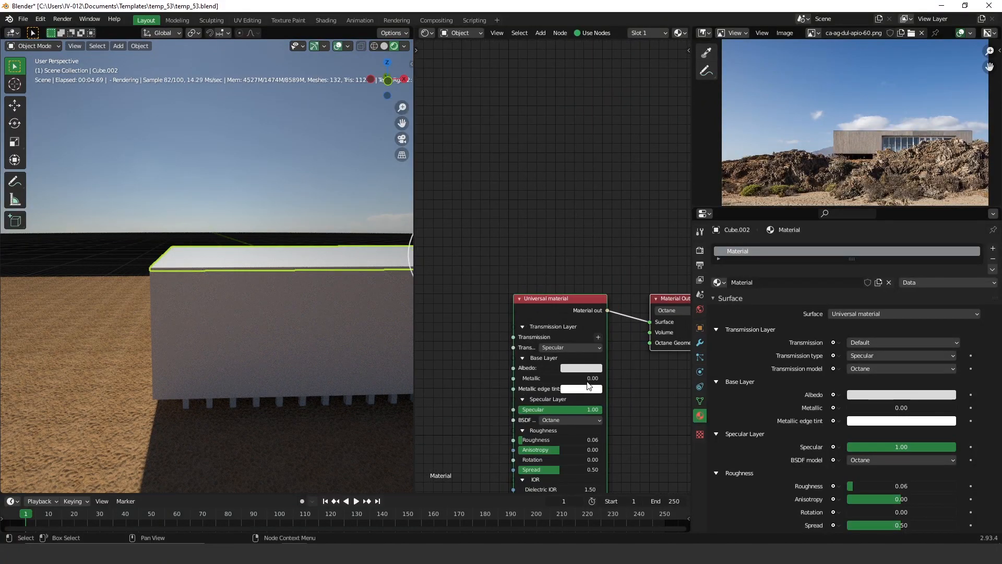
- Darken the roof slab material's albedo to dark grey and set its specular to about 0.66
left_click(584, 371)
left_click_drag(641, 286, 645, 297)
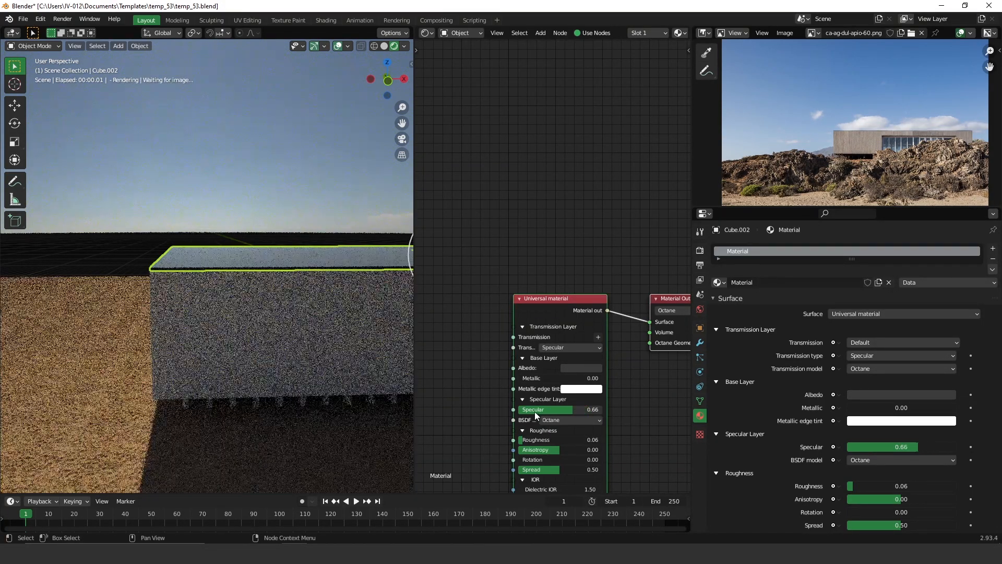
- Assign the existing MS_Wooden_Planks_2x2_M material to the main body of the beach house
left_click(157, 307)
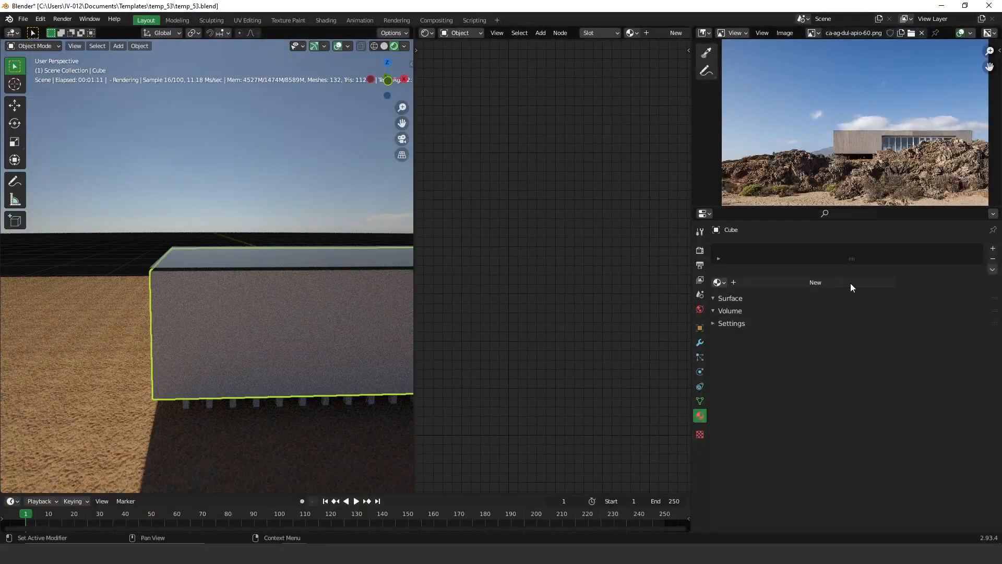
left_click(727, 282)
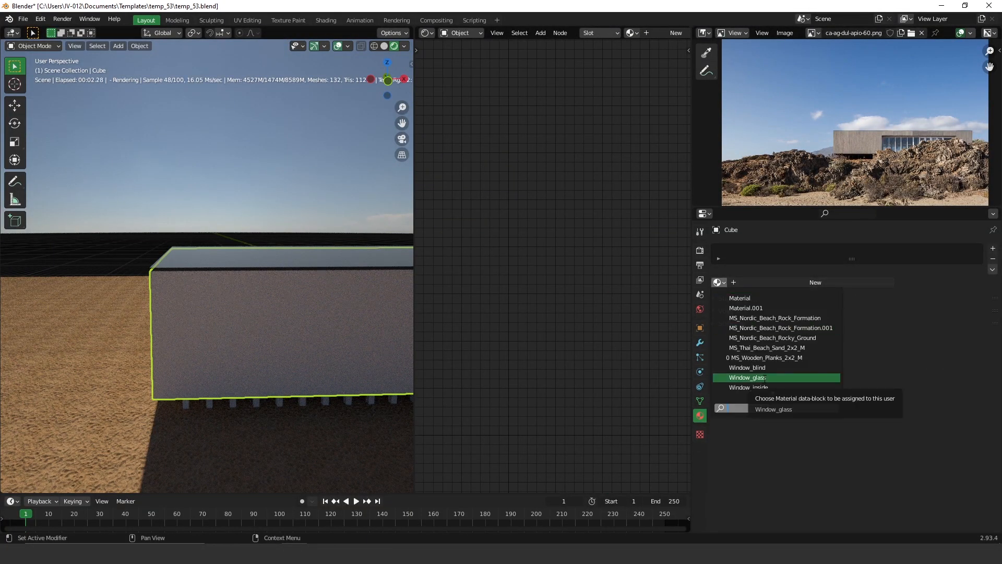
type("woo")
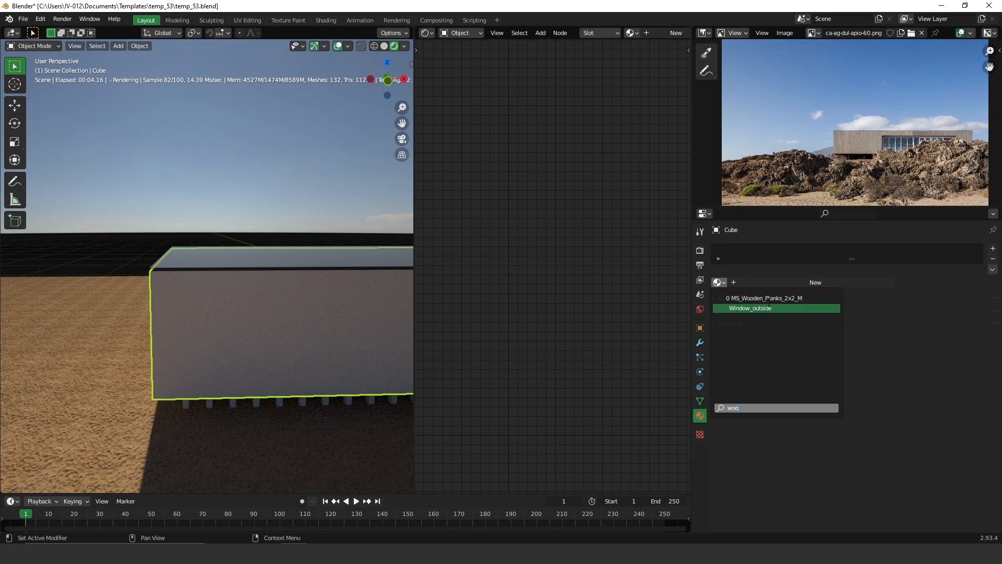
left_click(766, 299)
- Set the wooden plank texture's Full Transform scale to 0.07 on all three axes, after trying 0.1
middle_click_drag(481, 293, 555, 183)
middle_click_drag(544, 397, 495, 146)
middle_click_drag(546, 375, 562, 234)
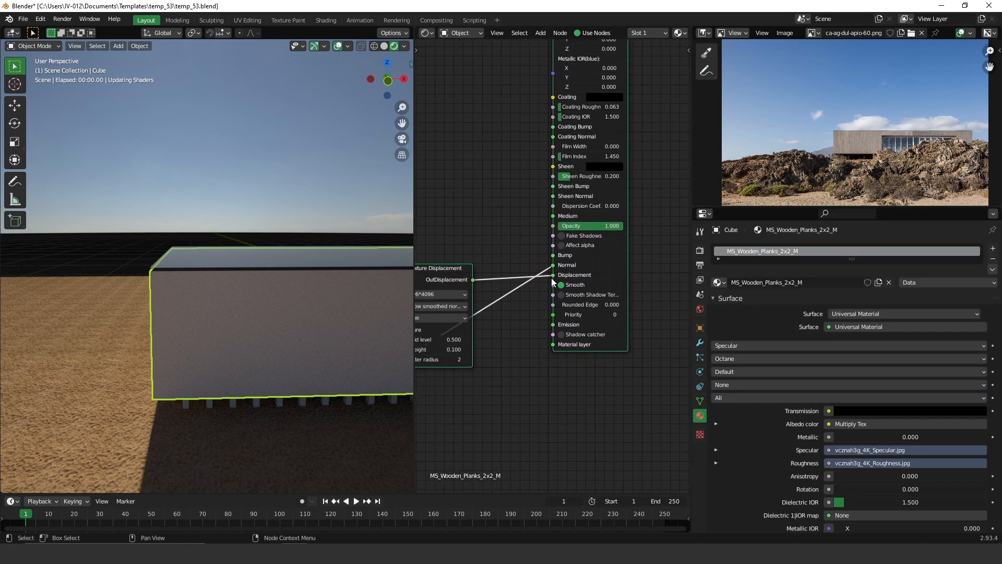
middle_click_drag(518, 271, 665, 325)
scroll(554, 266, "down", 9)
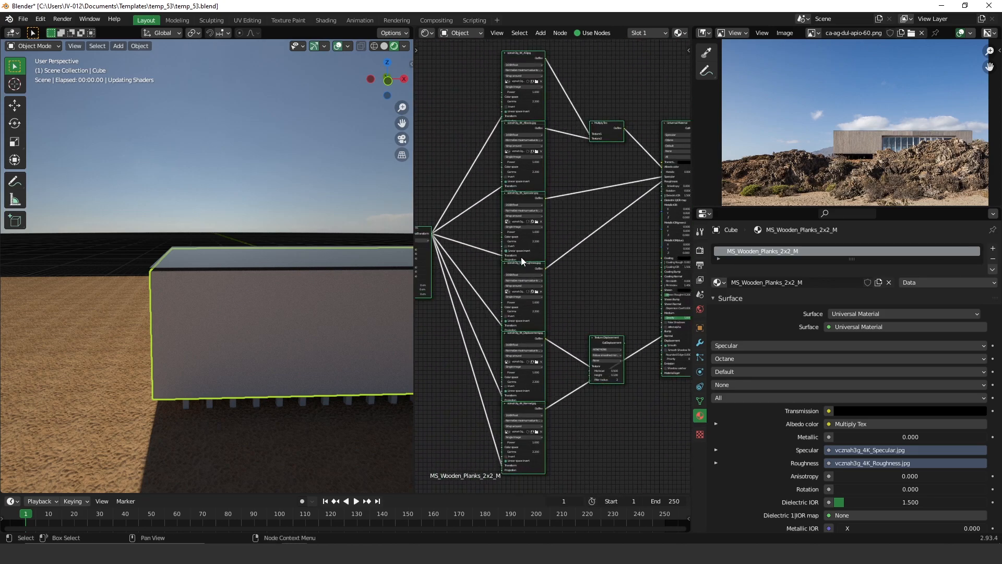
middle_click_drag(500, 238, 605, 243)
scroll(513, 273, "up", 4)
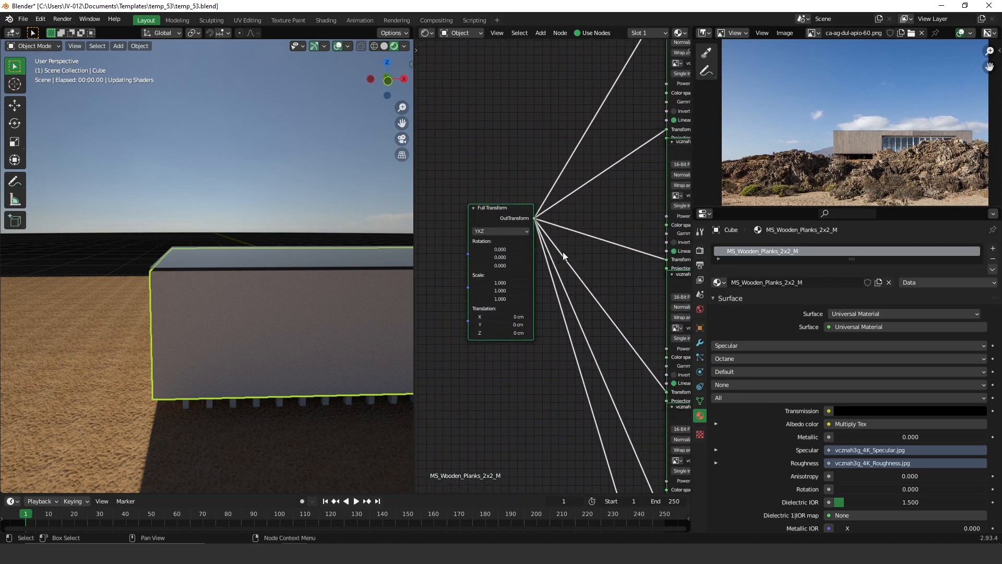
left_click(164, 331)
middle_click_drag(304, 354, 255, 336)
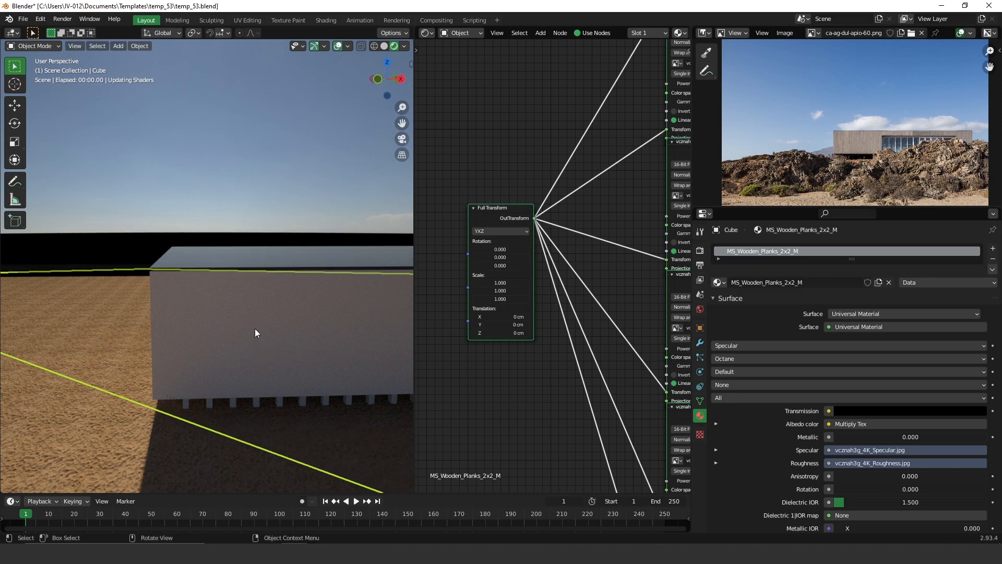
middle_click_drag(216, 294, 242, 303)
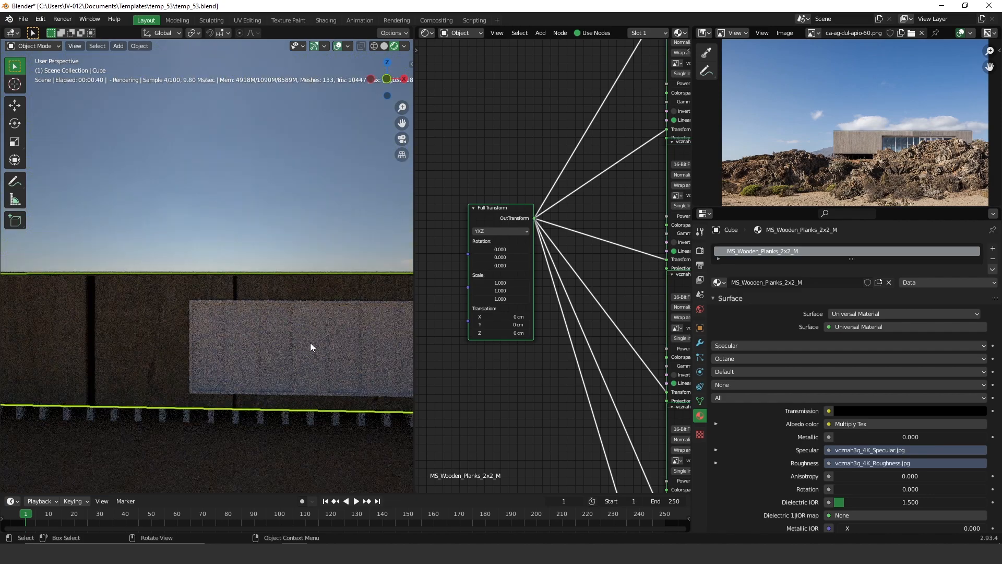
left_click_drag(504, 304, 505, 305)
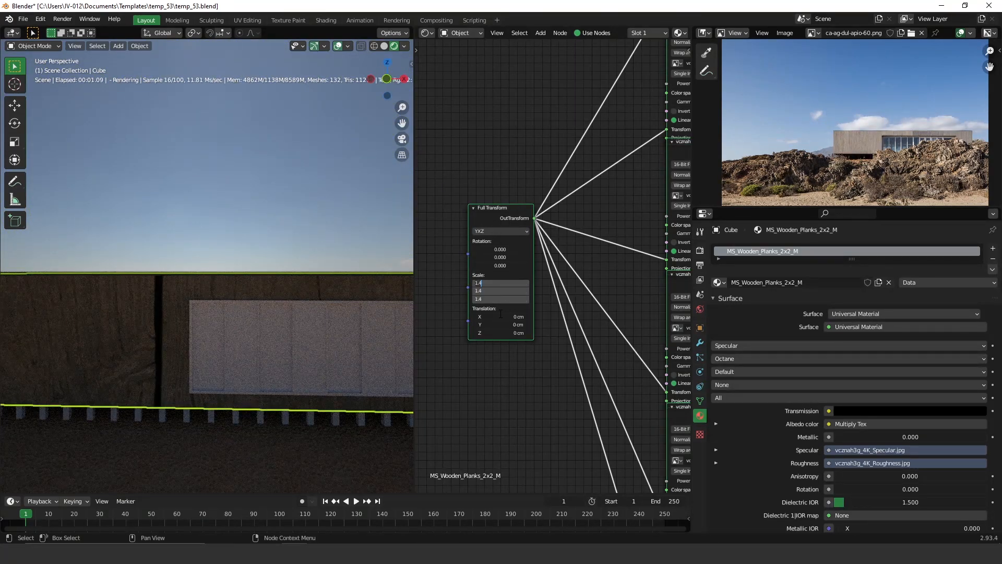
type("0.1")
key("Return")
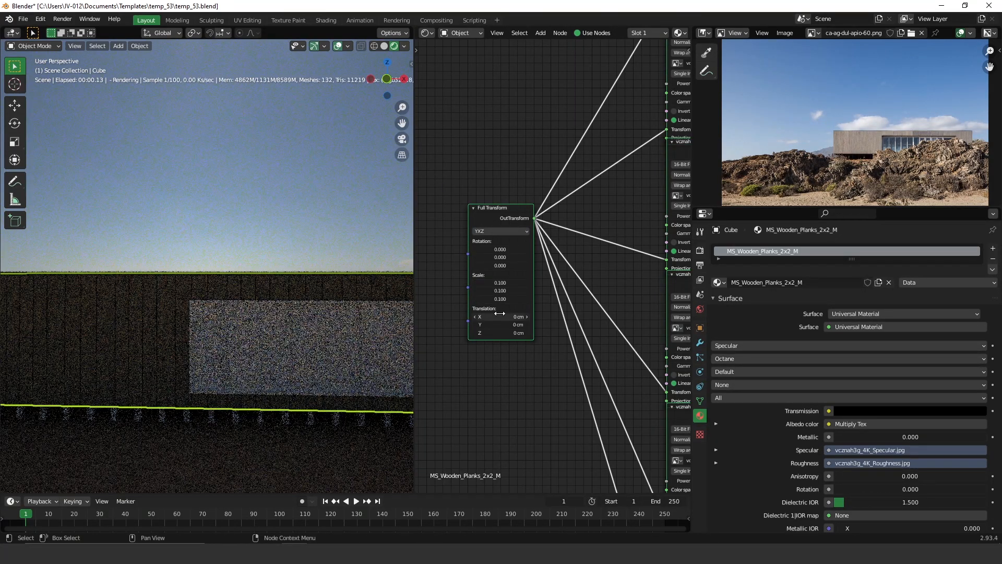
left_click_drag(499, 283, 499, 313)
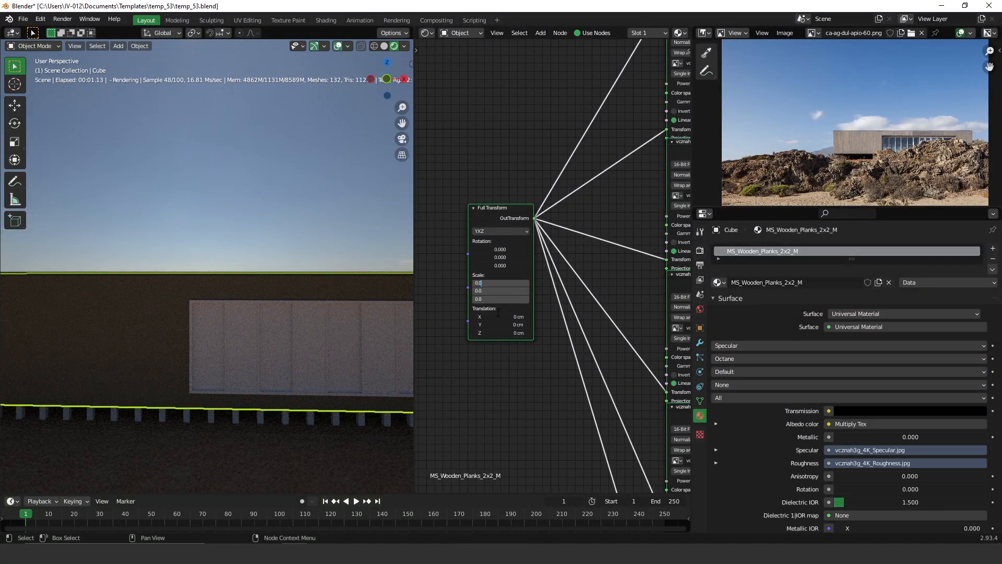
type("0.07")
key("Return")
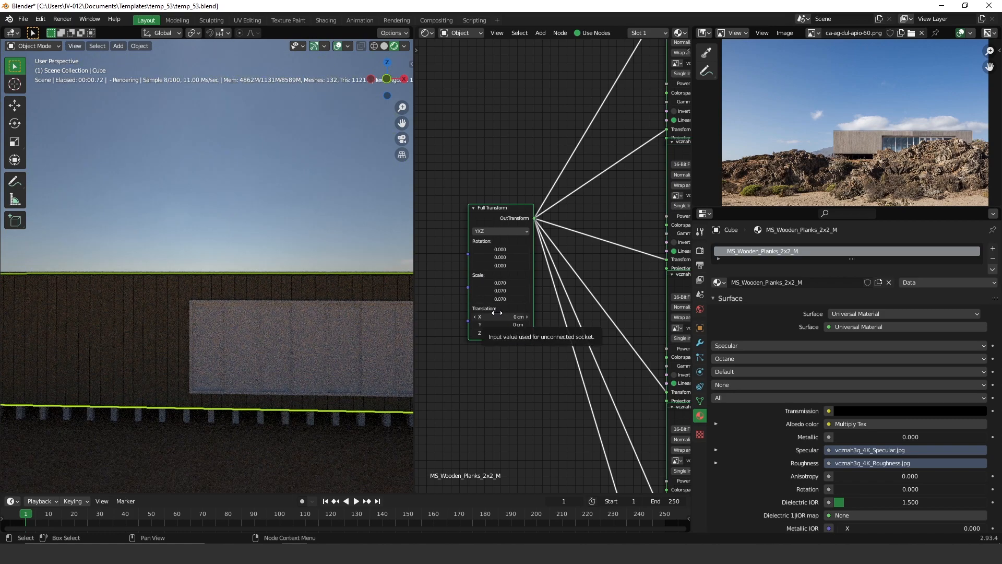
- Set the Window_glass material of the window panel to a pure white transmission and a black albedo
left_click(256, 342)
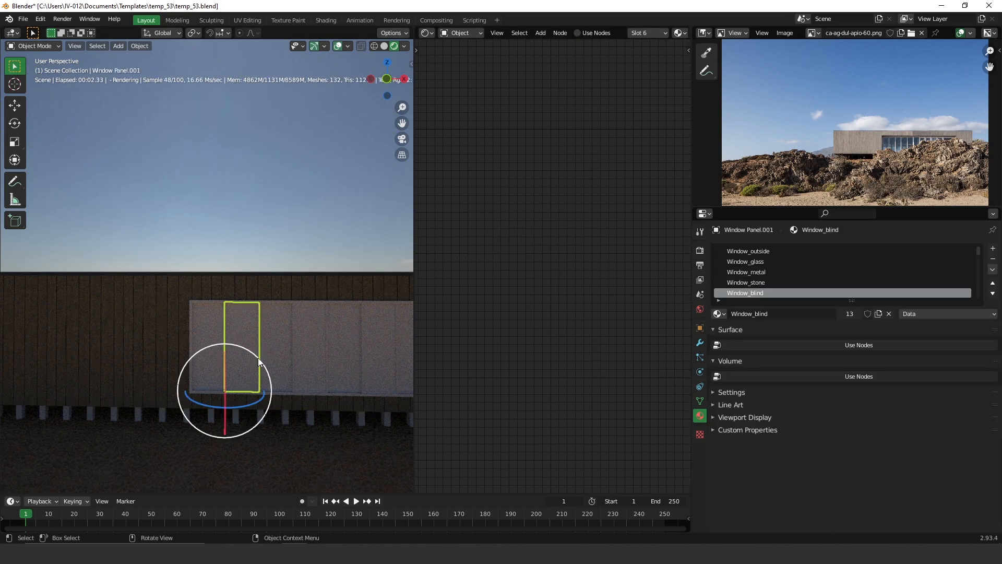
left_click(760, 262)
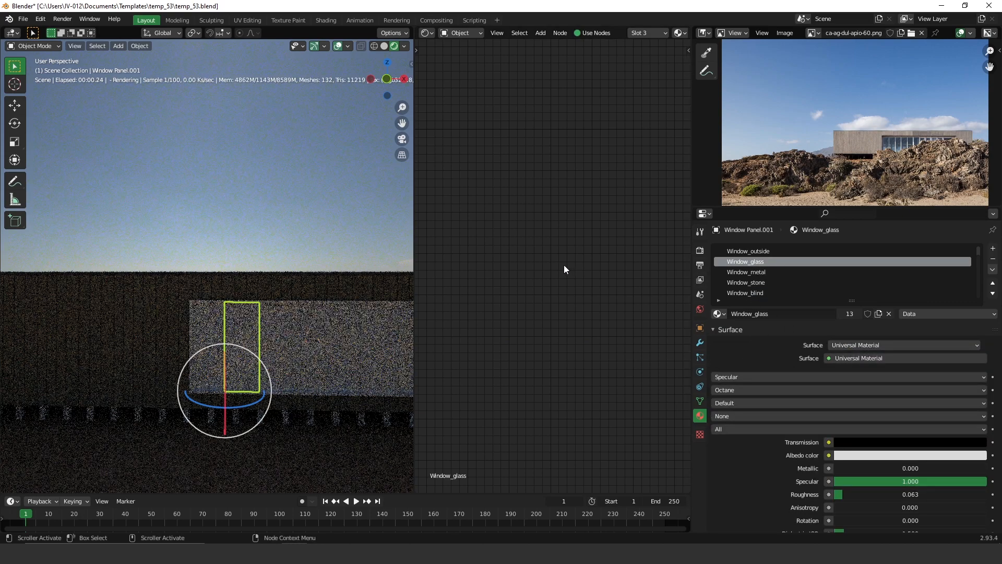
key("Home")
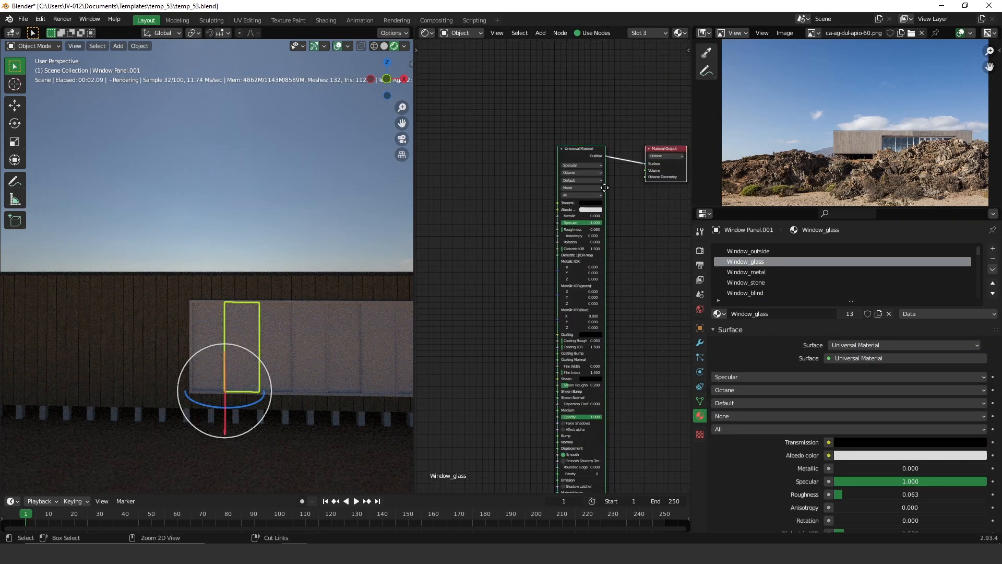
middle_click_drag(592, 202, 607, 174, "ctrl")
left_click(613, 173)
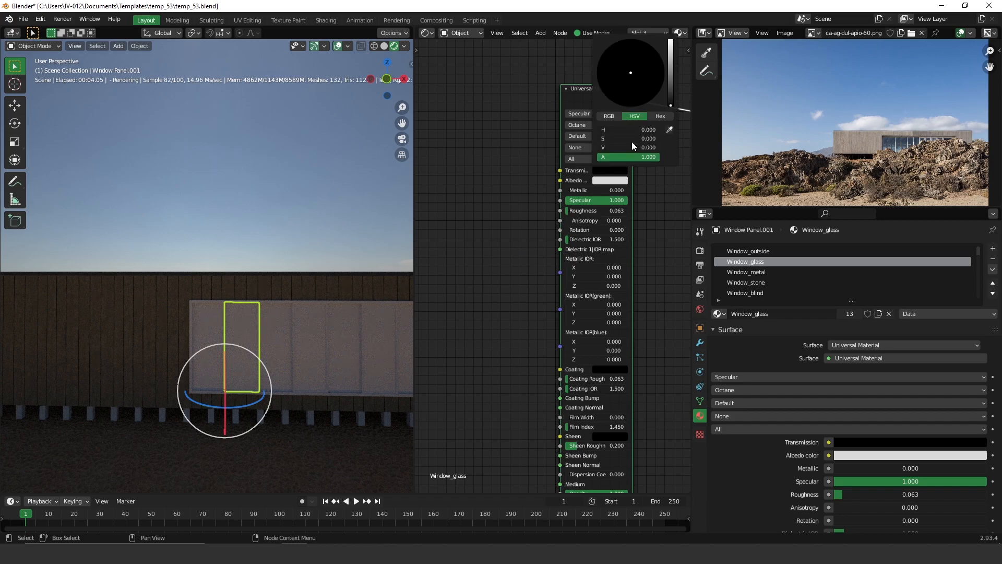
left_click_drag(671, 72, 671, 34)
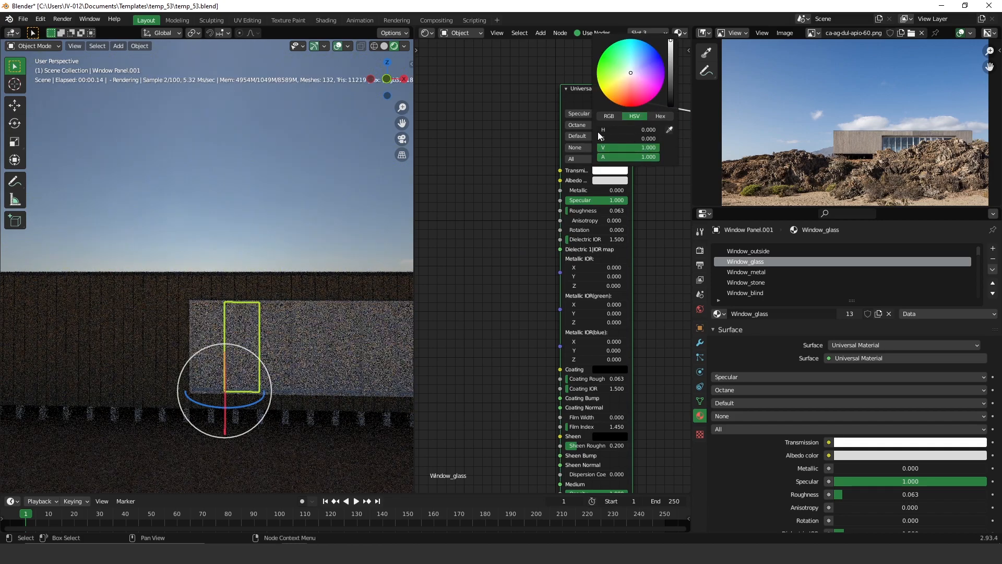
left_click(605, 180)
left_click_drag(669, 86, 670, 111)
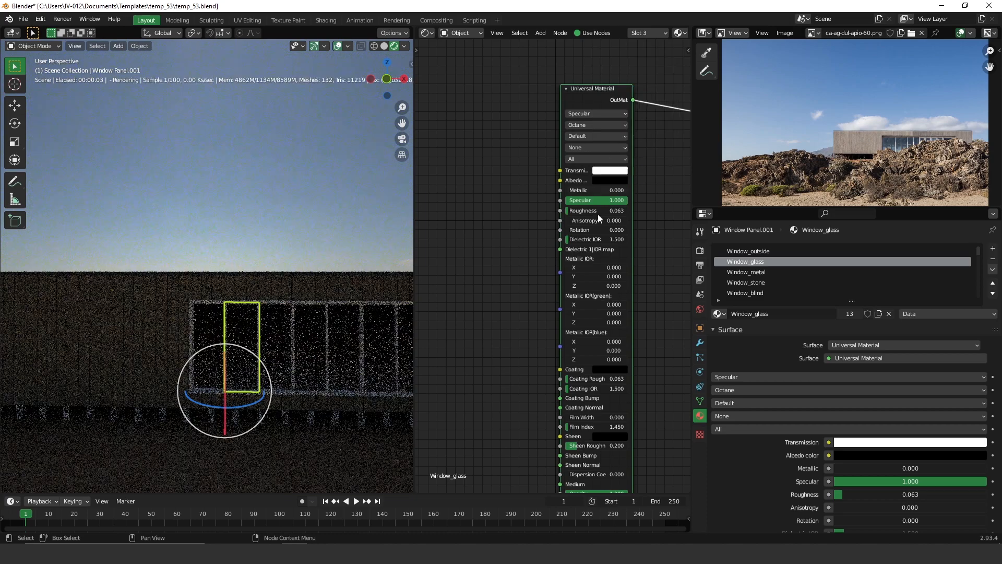
- Set the glass roughness to 0, keep its opacity at 1, and enable Fake Shadows
left_click_drag(589, 213, 558, 220)
middle_click_drag(608, 359, 606, 188)
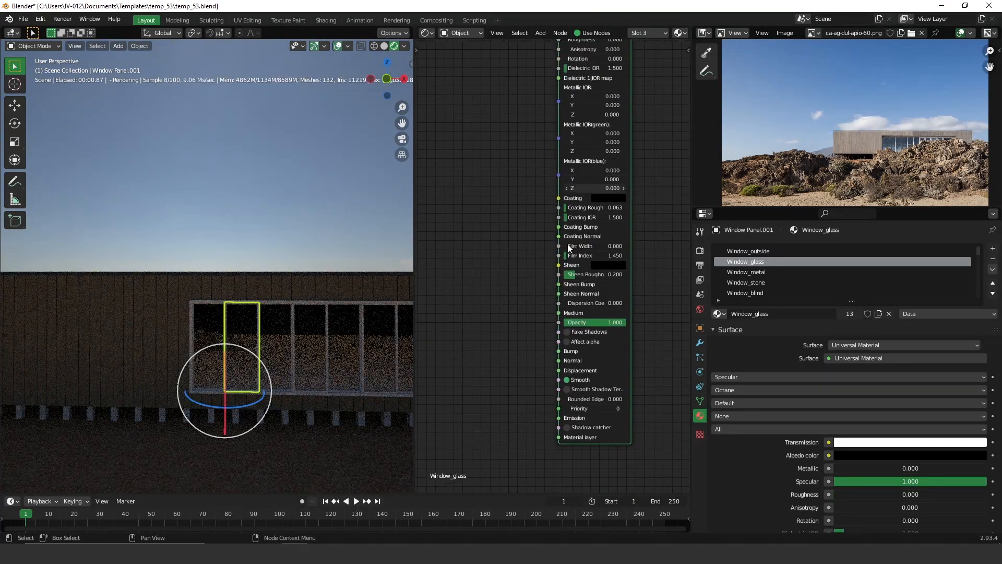
left_click_drag(622, 323, 620, 322)
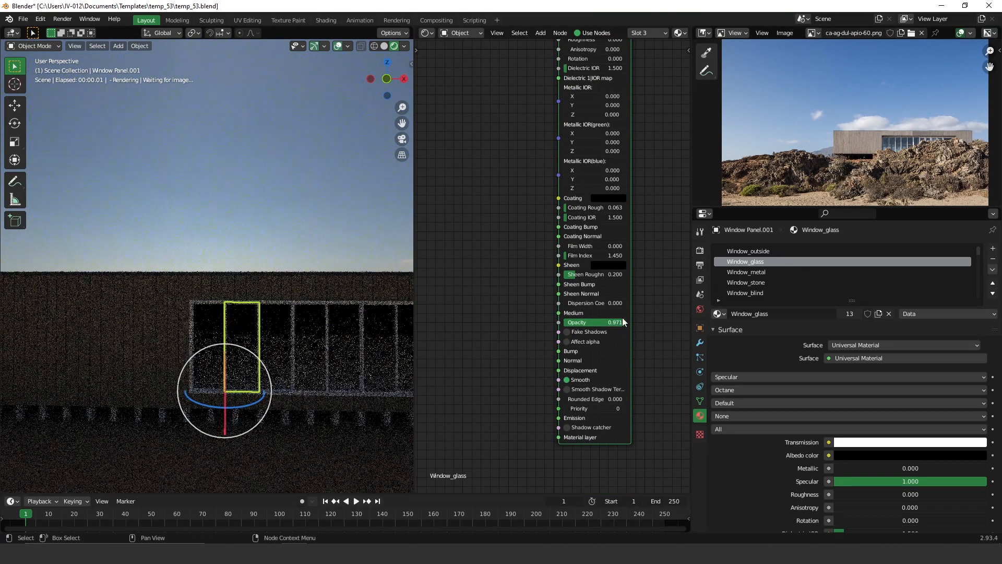
left_click(583, 334)
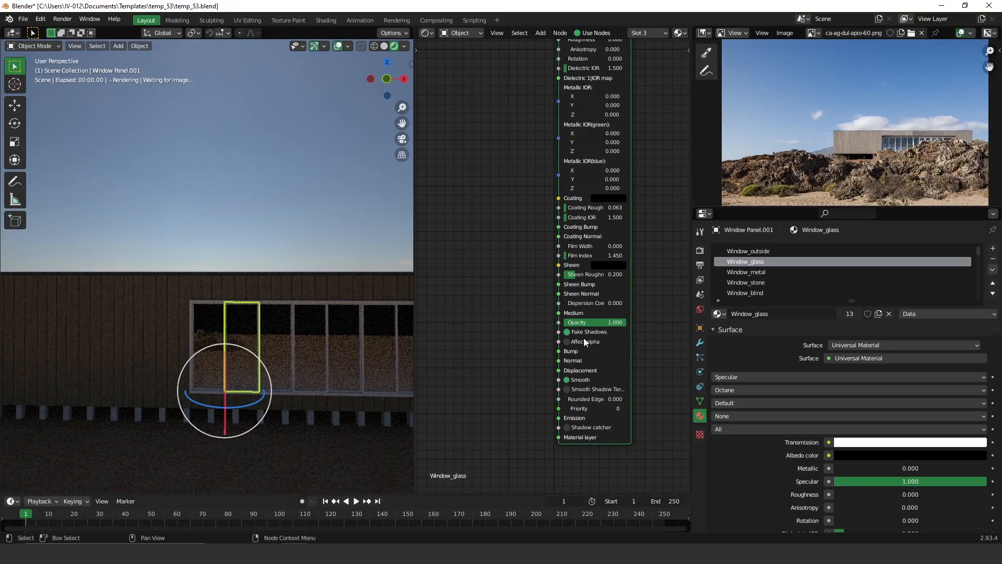
- Try the Thin wall transmission type on the window glass and return it to Specular
key("g")
mouse_move(282, 358)
middle_mouse_down()
mouse_move(269, 362)
mouse_move(297, 380)
mouse_move(267, 361)
middle_mouse_up()
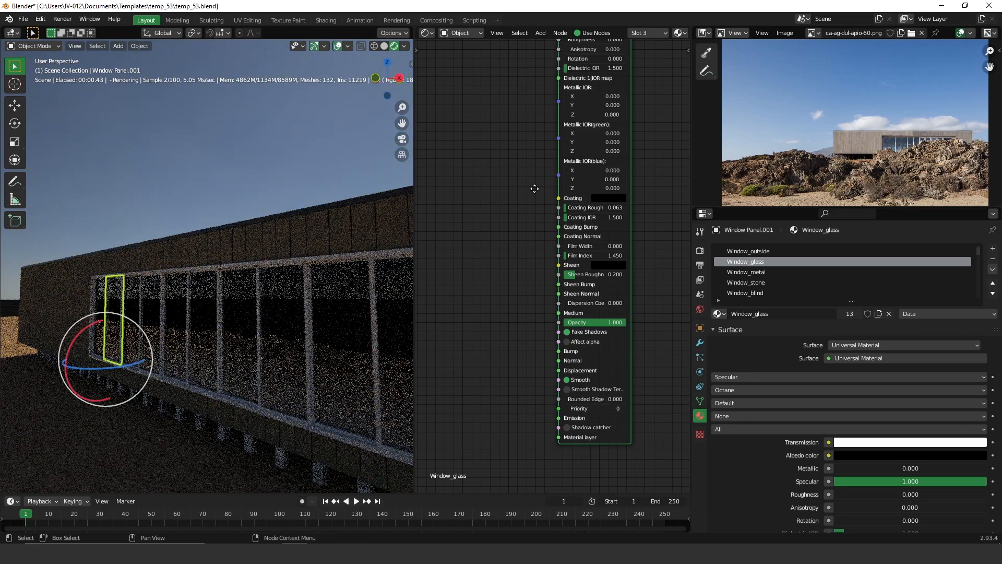
middle_click_drag(535, 177, 553, 345)
left_click(622, 110)
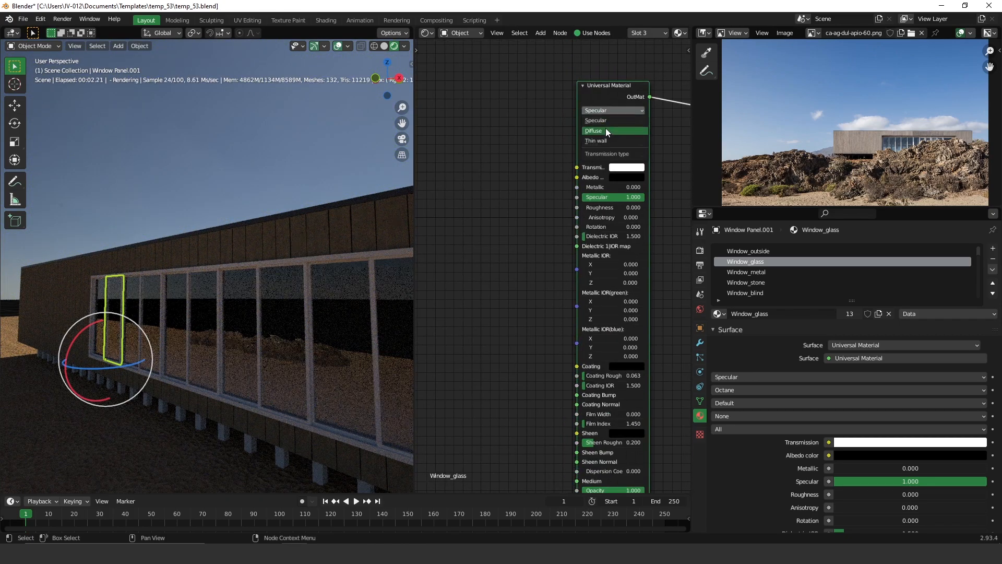
left_click(604, 148)
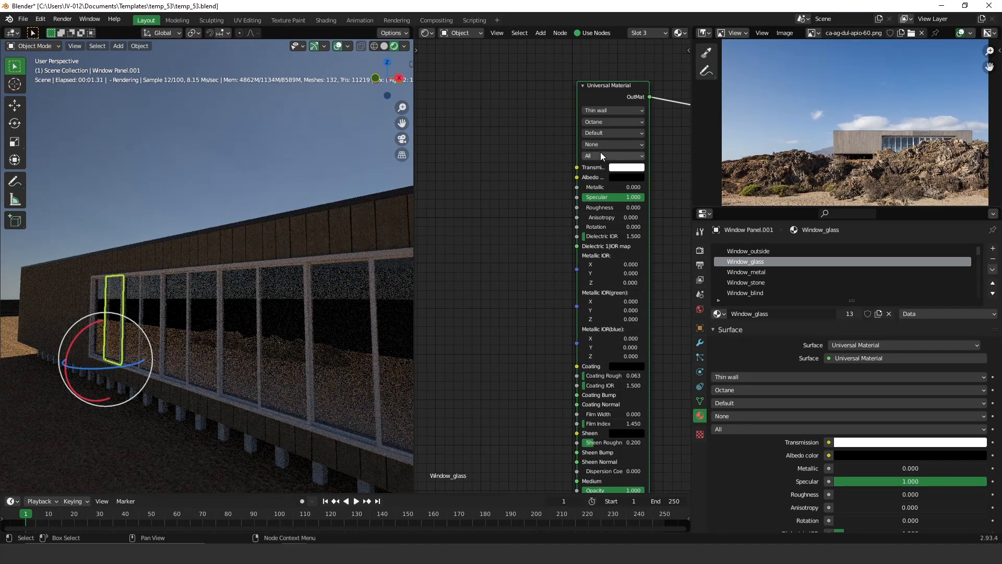
left_click(618, 110)
left_click(611, 120)
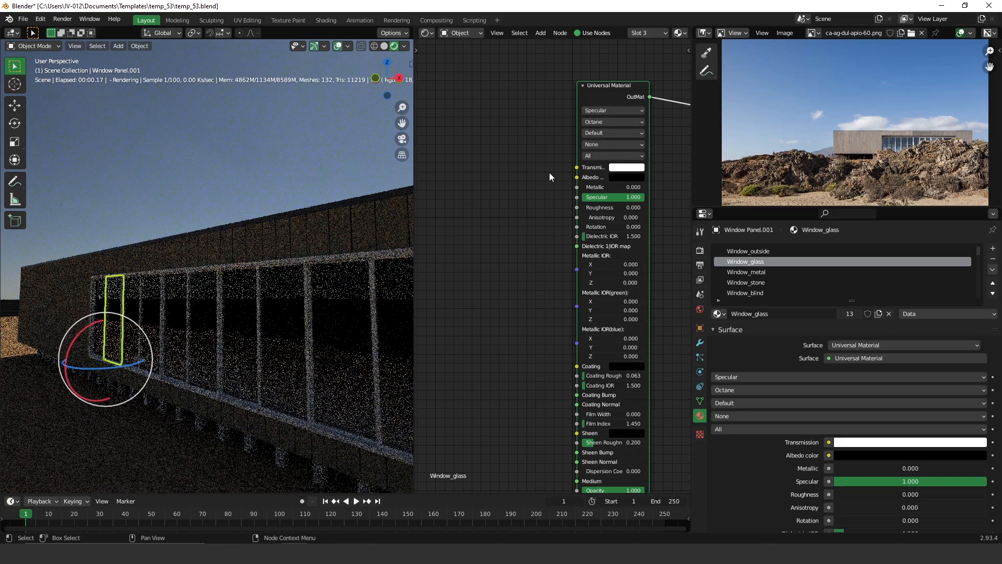
- Select the outer window frame and enable nodes for its Window_inside material
left_click(296, 362)
middle_click_drag(295, 362, 272, 321)
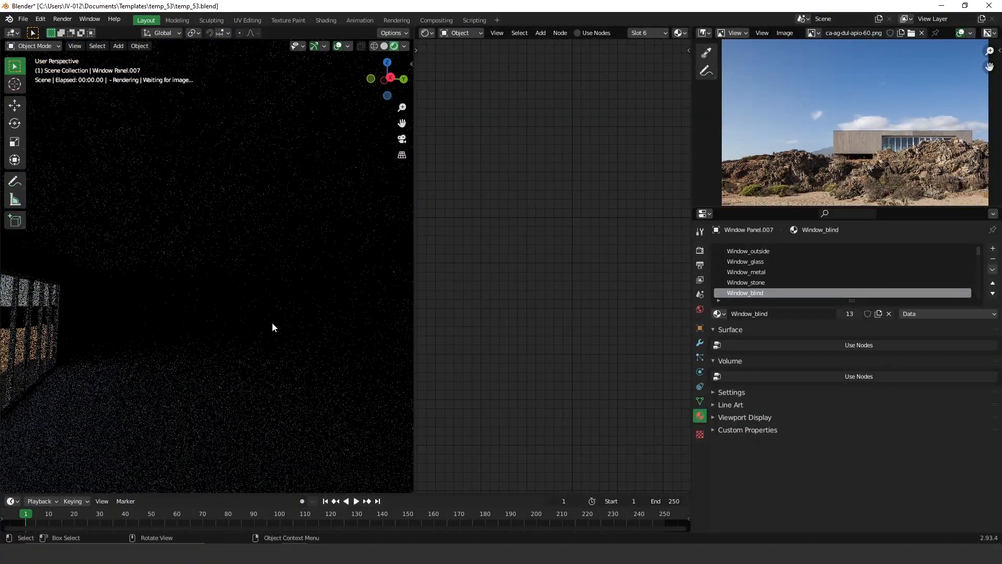
middle_click_drag(250, 285, 324, 278, "ctrl")
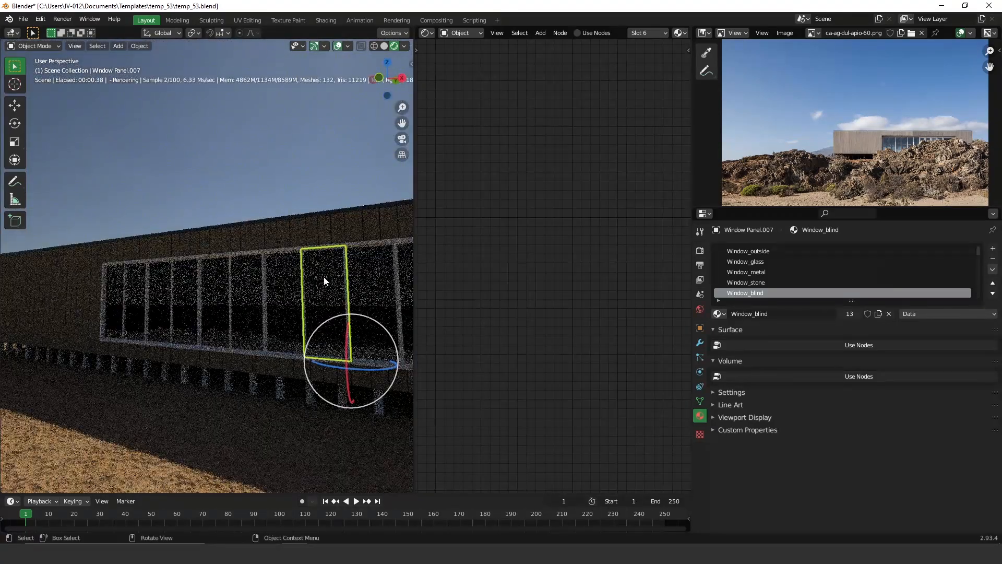
left_click(359, 246)
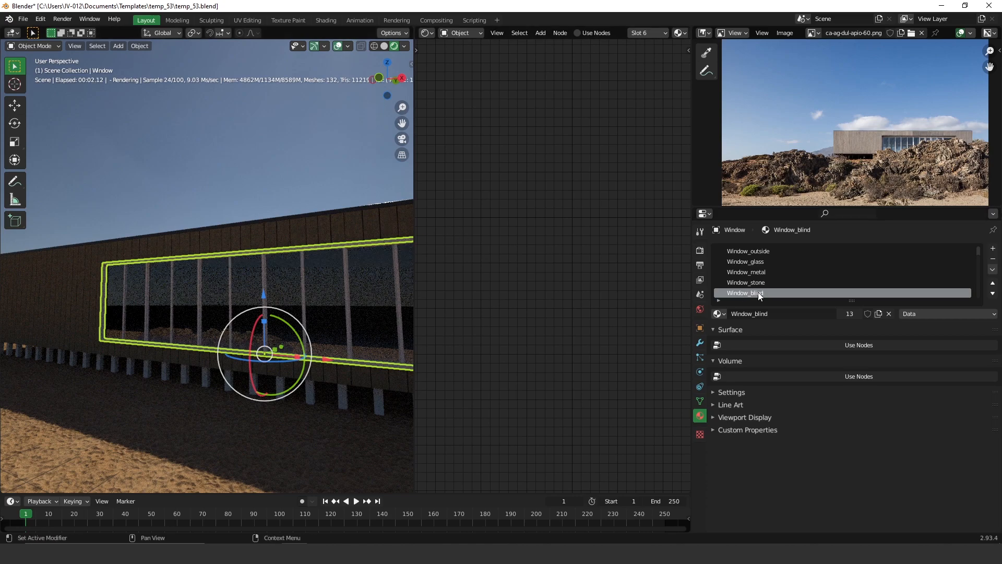
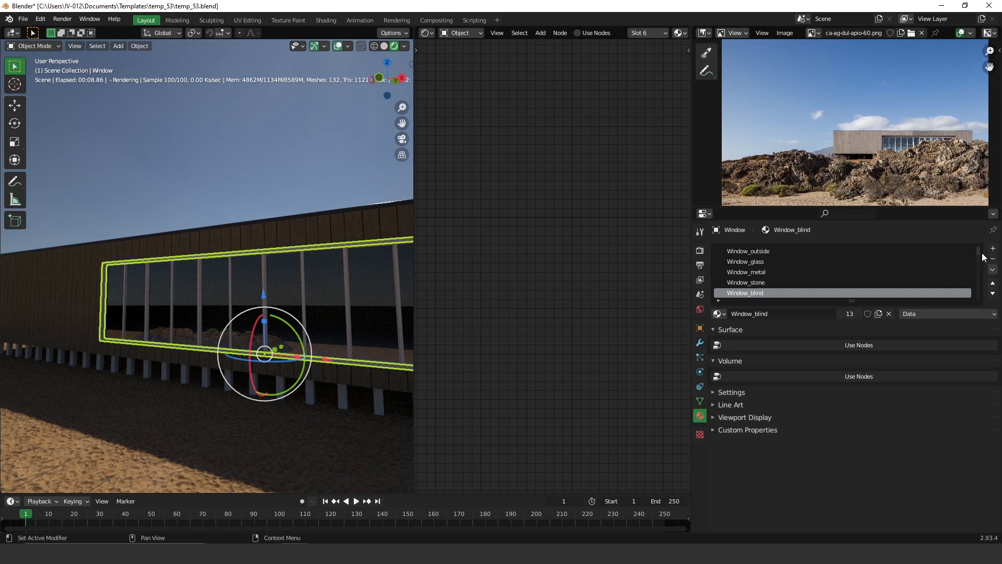
scroll(979, 256, "up", 1)
left_click(742, 253)
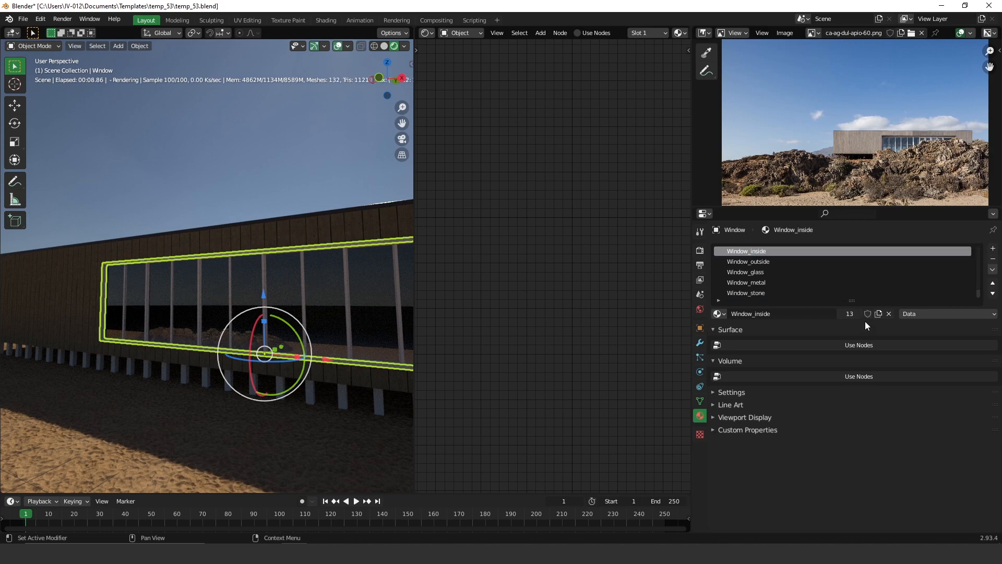
left_click(866, 345)
- Darken the Window_inside albedo to a value of about 0.129, set metallic to about 0.564, and deselect the frame
left_click(628, 179)
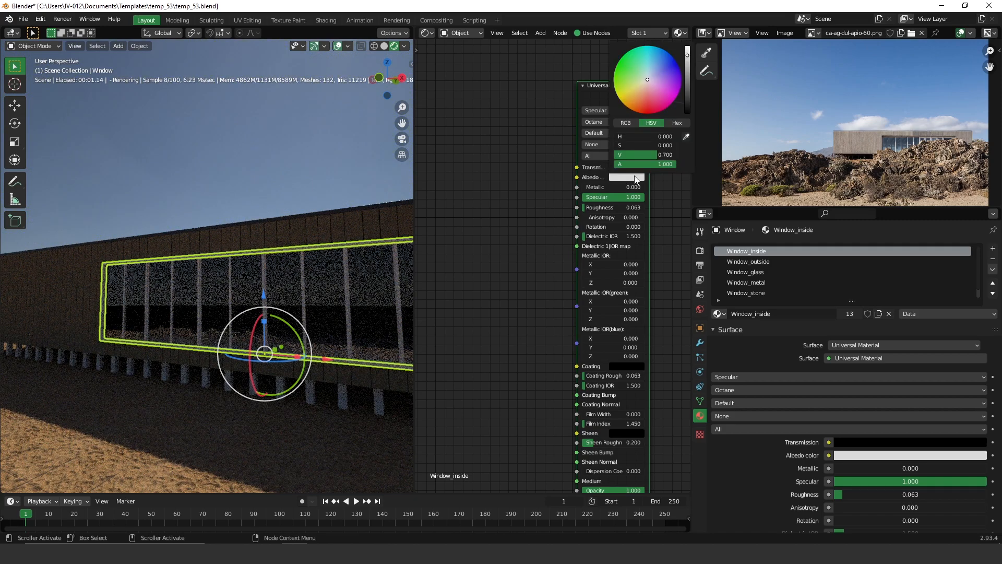
left_click(689, 87)
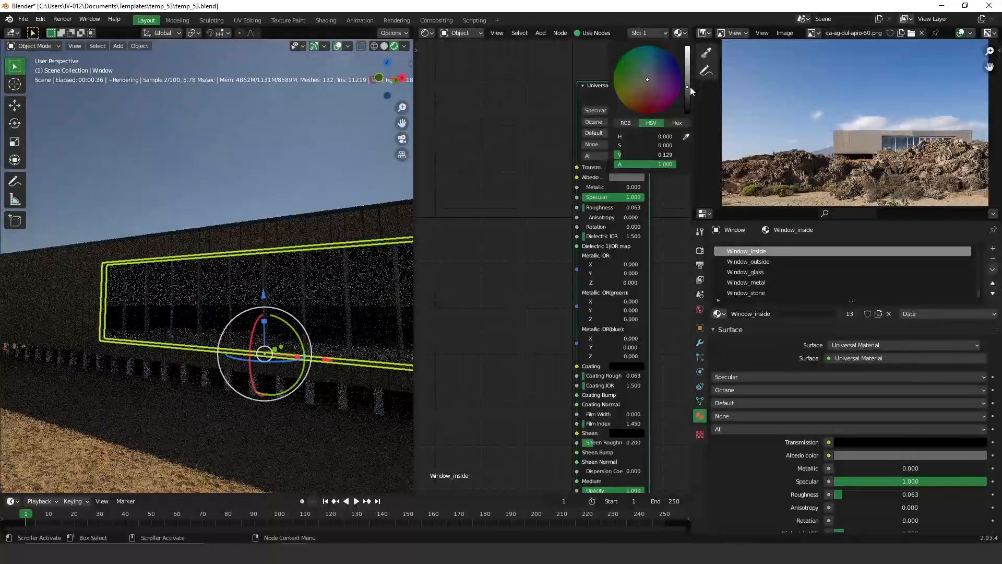
left_click_drag(601, 189, 643, 184)
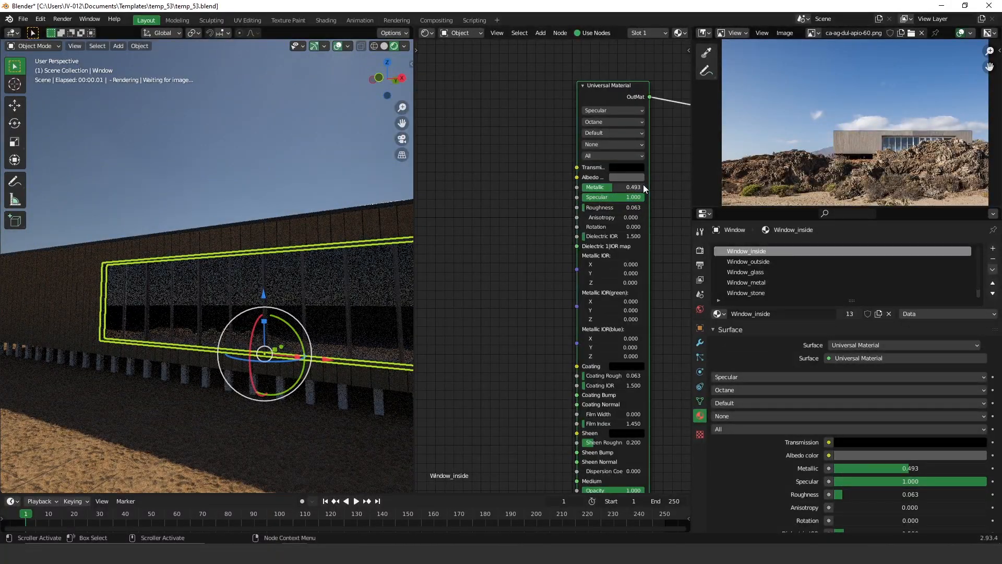
left_click(340, 171)
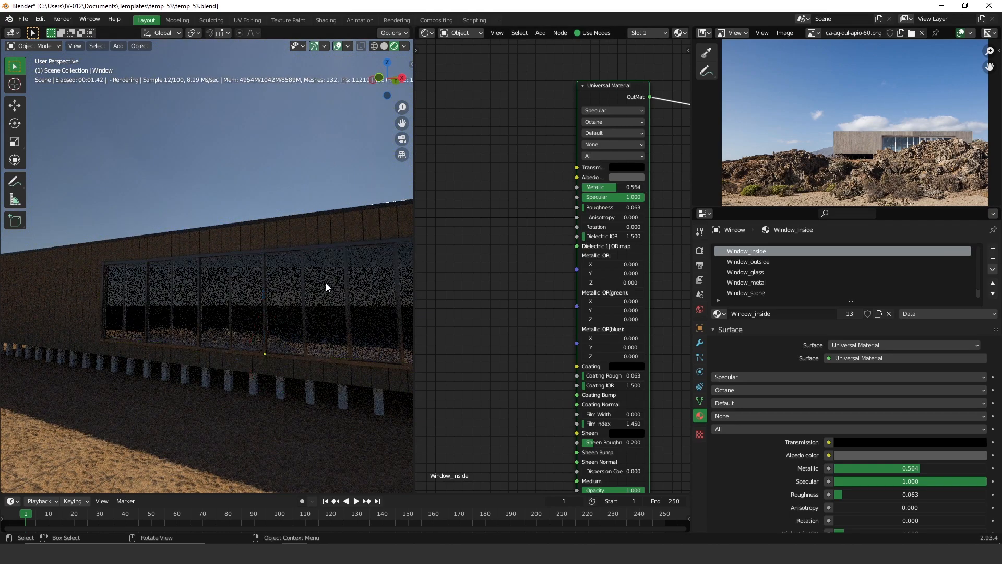
left_click(341, 249)
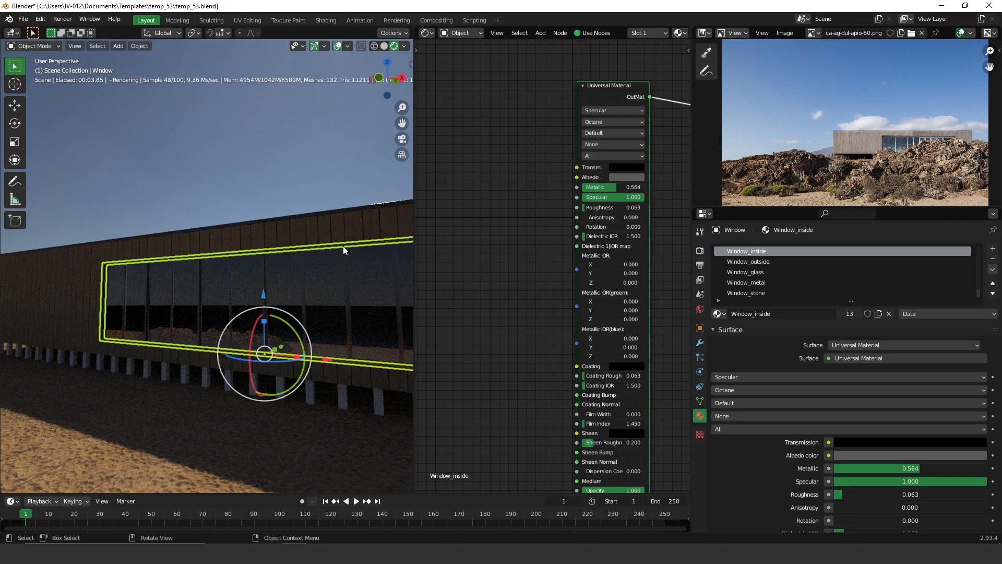
left_click(355, 279)
left_click(310, 326)
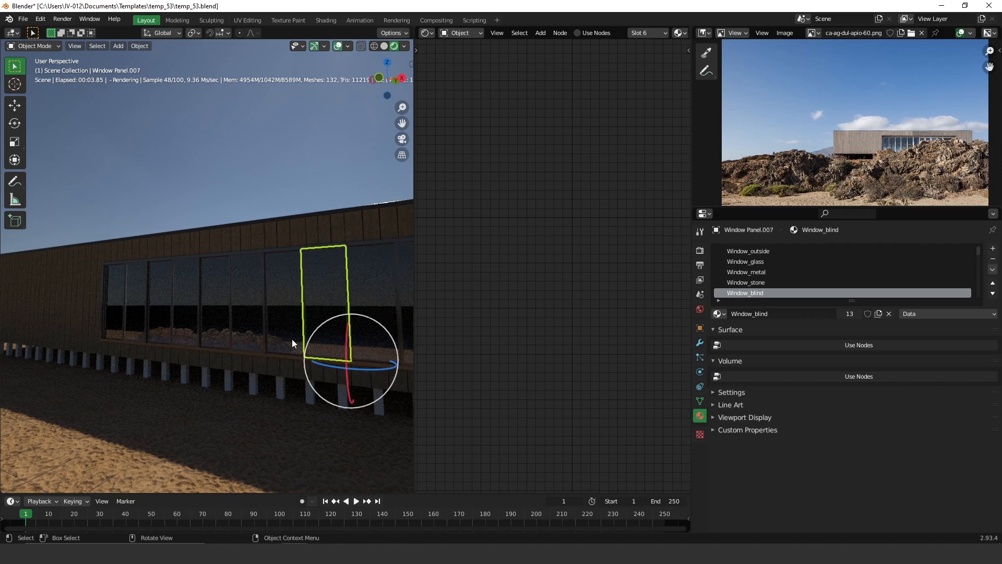
middle_click_drag(348, 251, 234, 277)
key("Tab")
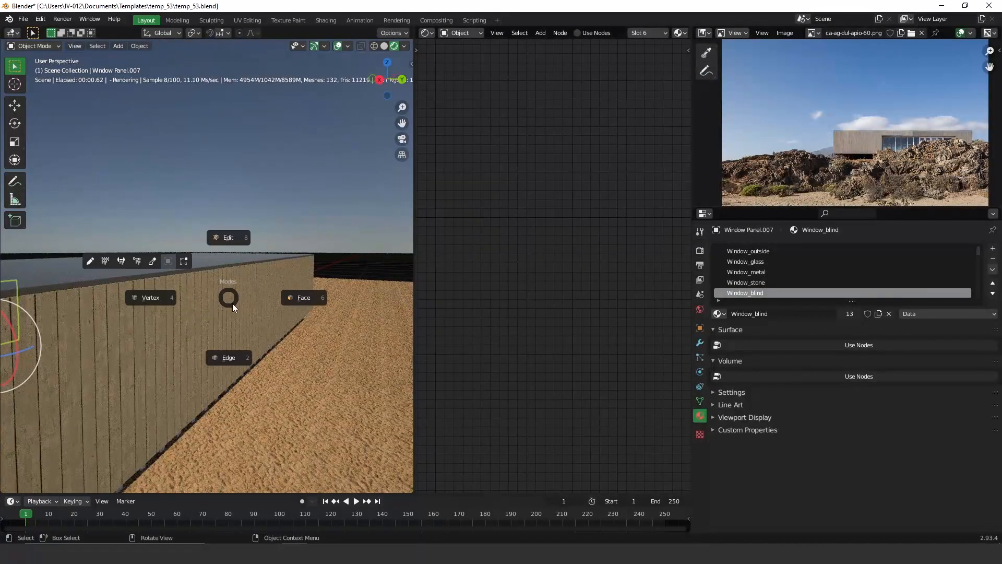
left_click(304, 298)
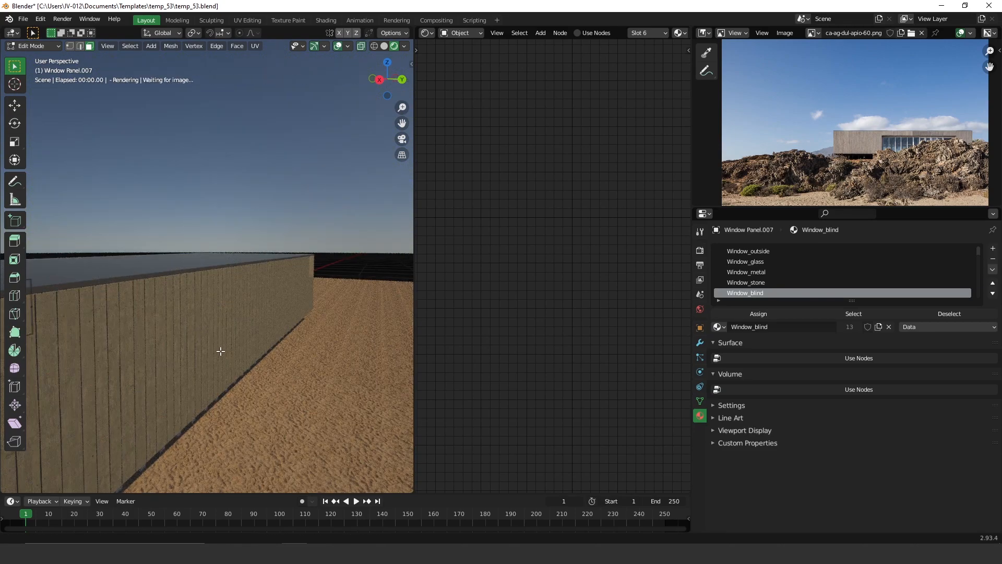
scroll(206, 348, "down", 2)
key("Tab")
left_click(221, 214)
- Edit the wood-plank house body in face mode and select the large rectangular outer face on its rear wall
left_click(219, 306)
key("Tab")
left_click(295, 305)
key("alt+a")
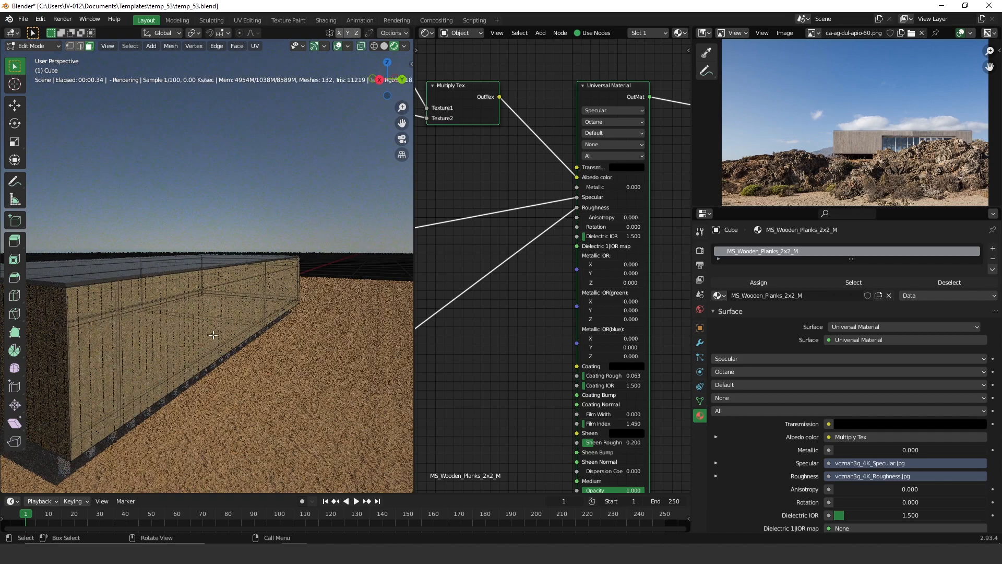
middle_click_drag(222, 329, 202, 328)
key("Tab")
left_click(329, 330)
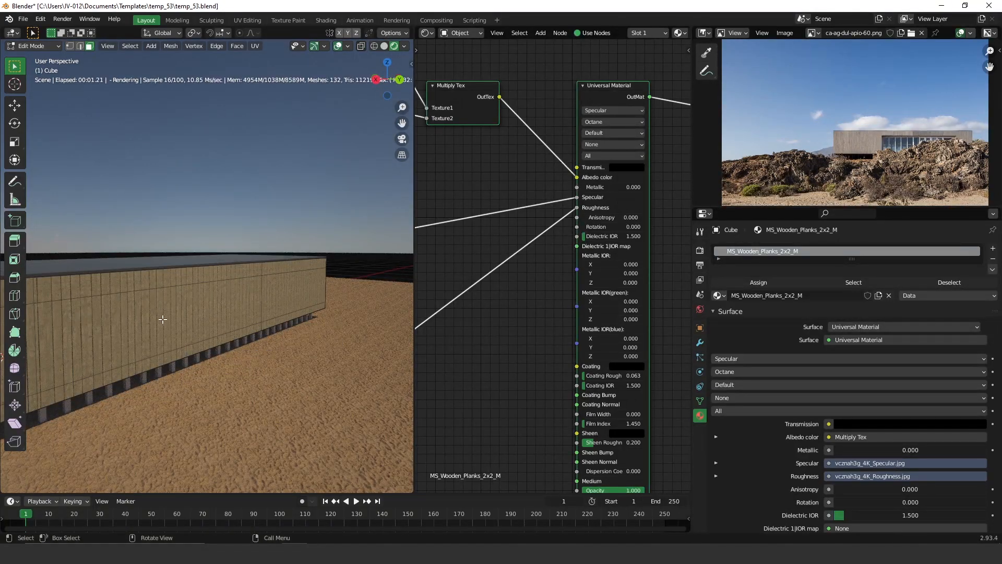
left_click(159, 320)
middle_click_drag(116, 291, 180, 255, "shift")
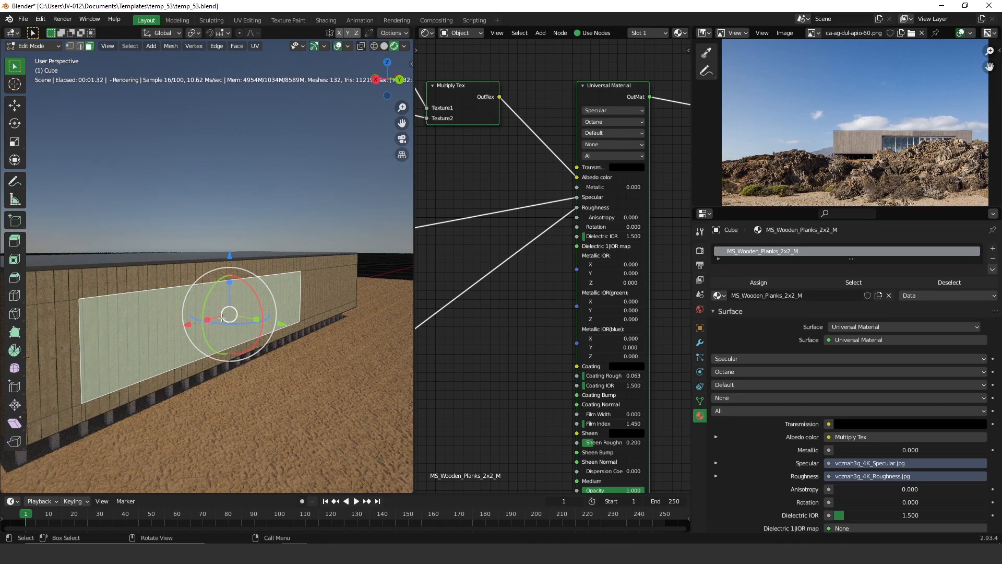
- Add the matching inner face to the selection, bridge both faces into a rear wall opening, and return to Object Mode
key("x")
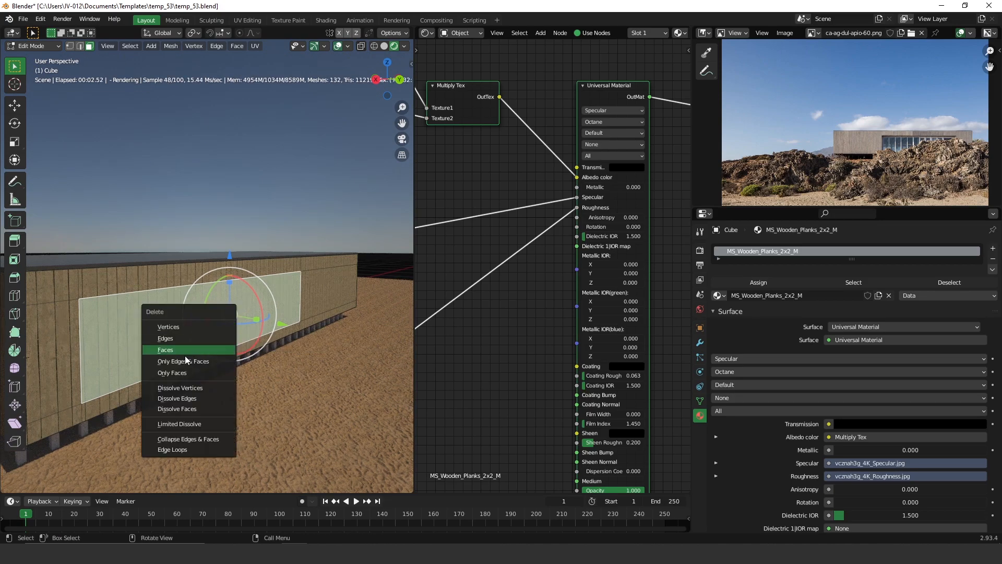
middle_click_drag(264, 271, 349, 280)
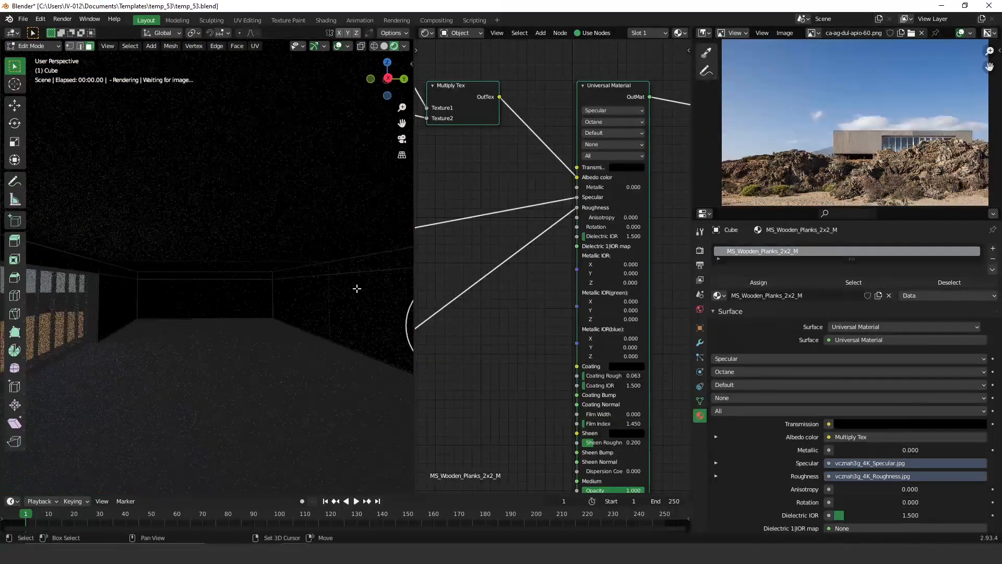
left_click(398, 312, "shift")
middle_click_drag(396, 318, 285, 316, "shift")
scroll(286, 316, "down", 3)
right_click(285, 316)
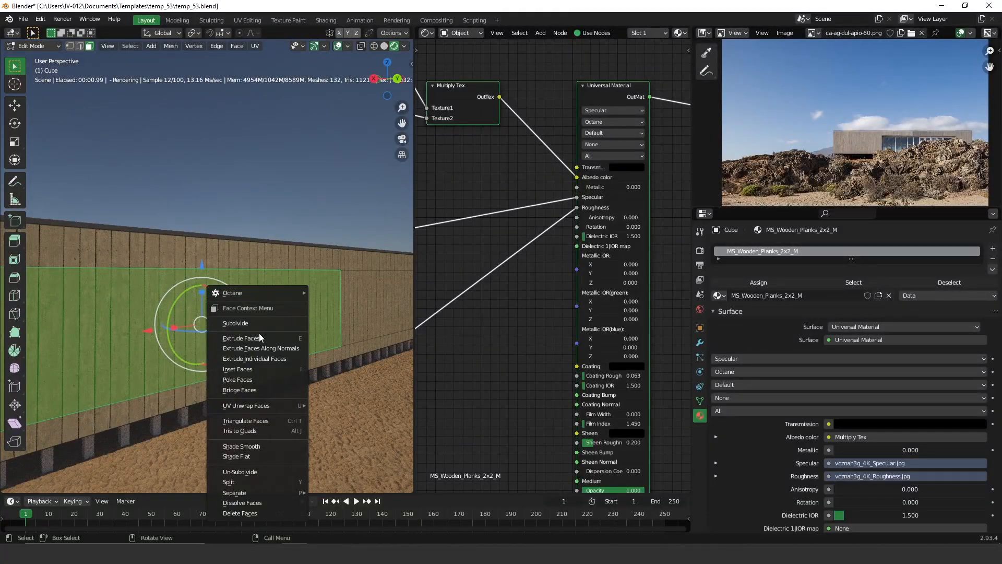
left_click(261, 390)
key("ctrl+Tab")
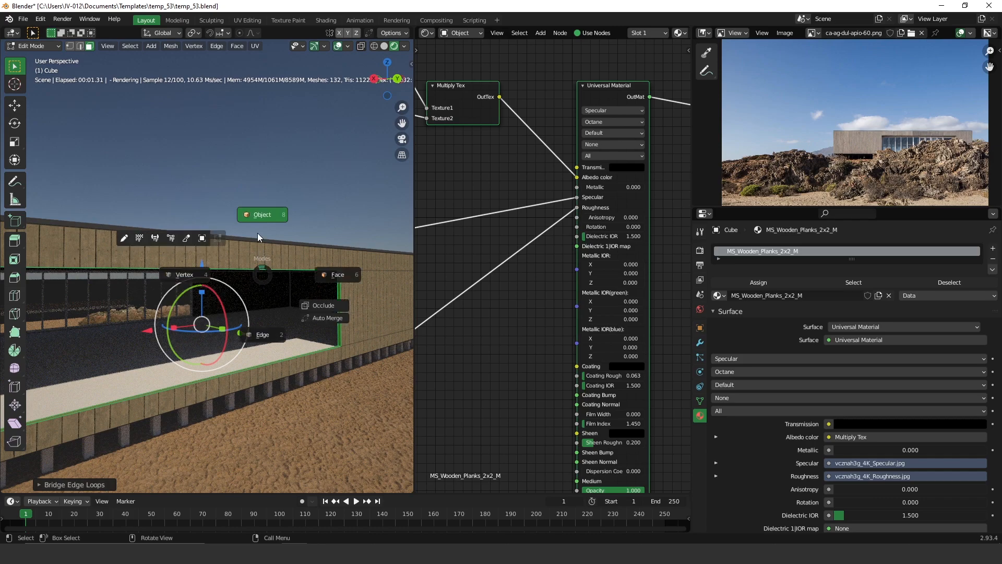
left_click(262, 214)
left_click(293, 172)
- Delete the SIZES scale-reference object standing near the front window
middle_click_drag(163, 287, 328, 282)
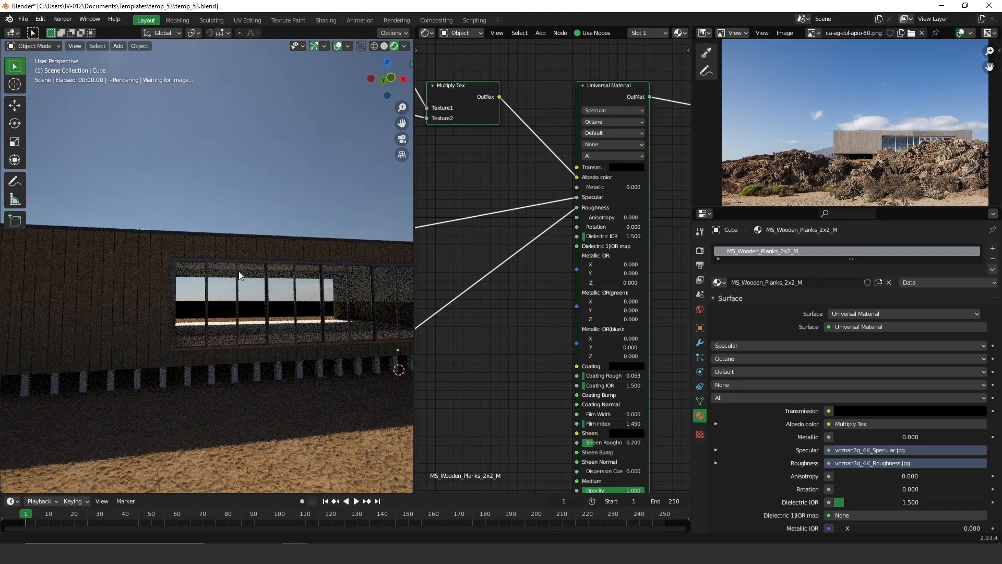
middle_click_drag(247, 274, 176, 213)
middle_click_drag(227, 268, 333, 336)
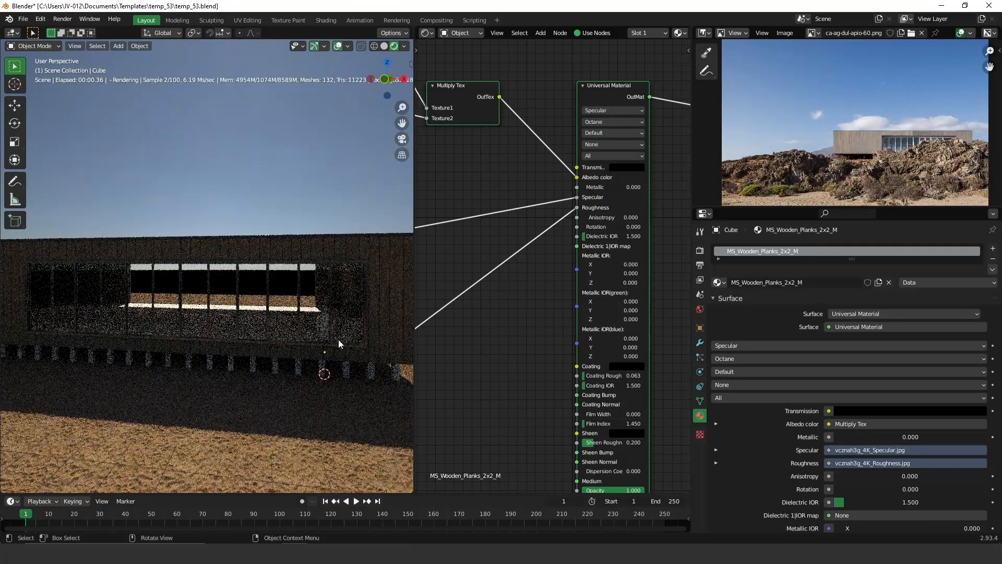
left_click(327, 317)
left_click(326, 319)
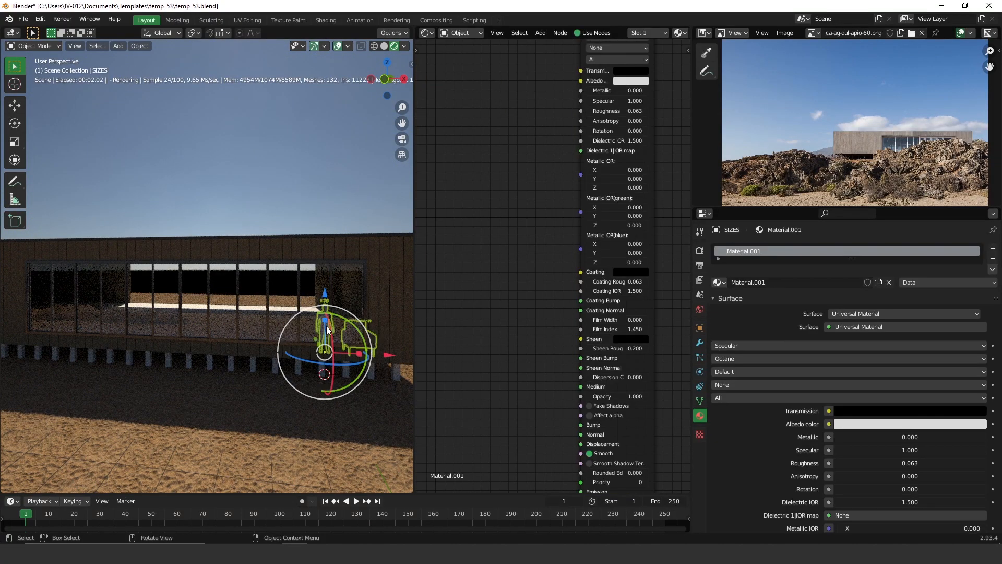
key("Delete")
- In solid shading and front view, select the complete front window frame with its panels, excluding surrounding house parts
middle_click_drag(236, 259, 229, 199)
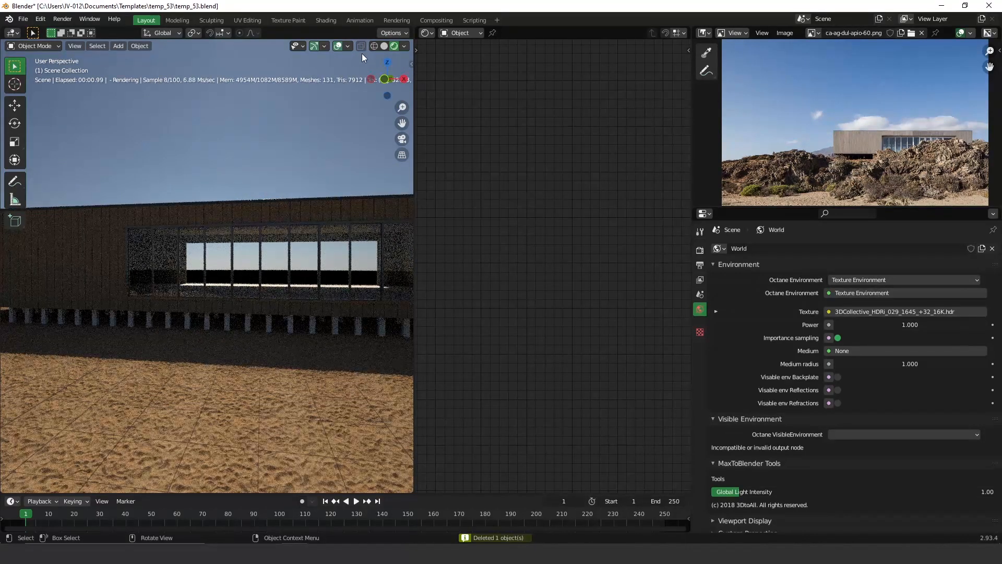
left_click(385, 45)
left_click_drag(101, 194, 398, 295)
middle_click_drag(264, 281, 219, 174)
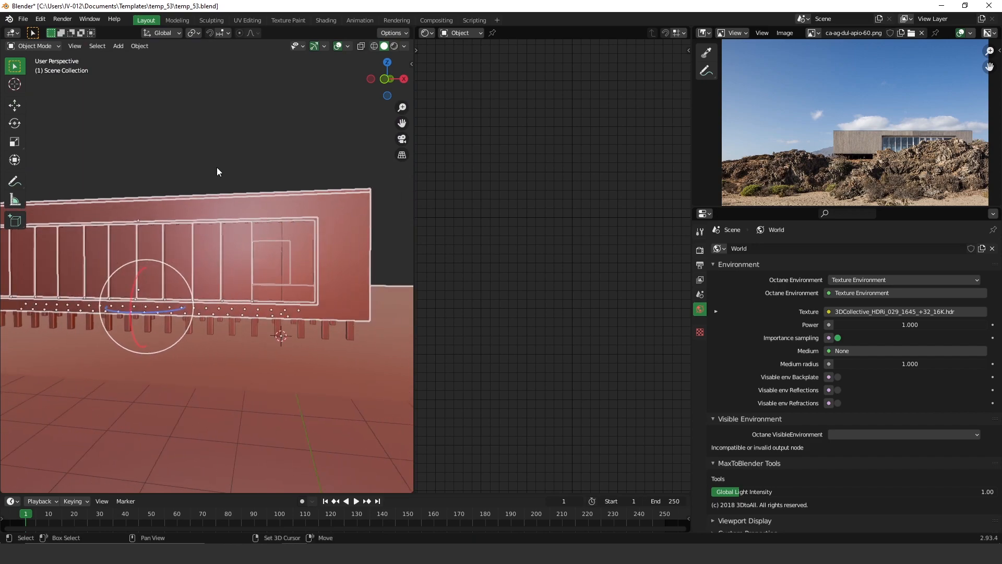
middle_click_drag(149, 170, 177, 229)
left_click_drag(40, 201, 305, 292)
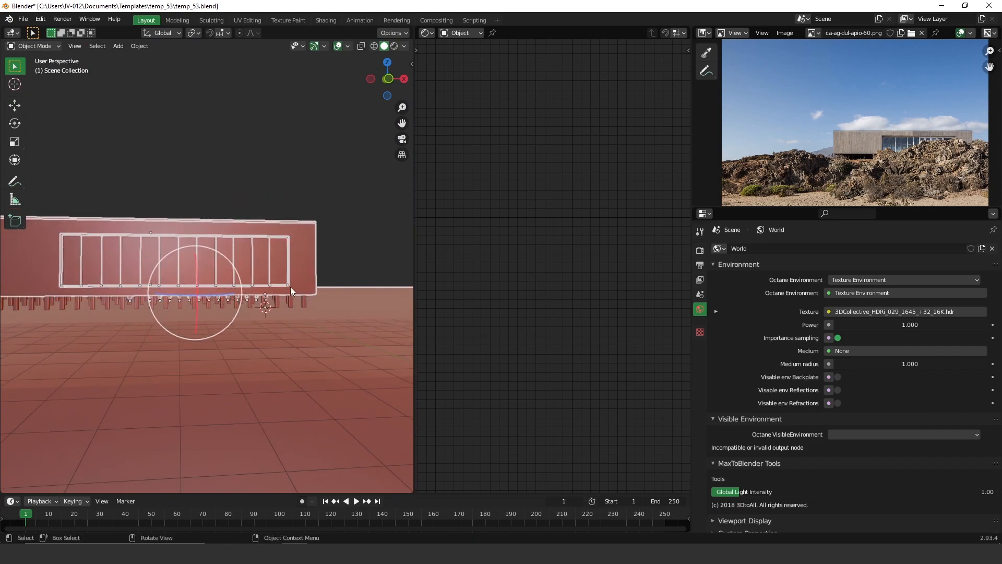
key("KP_1")
left_click_drag(72, 214, 289, 295)
left_click_drag(281, 208, 308, 235, "ctrl")
middle_click_drag(307, 269, 213, 274)
scroll(200, 262, "up", 1)
left_click_drag(263, 269, 331, 344, "ctrl")
scroll(166, 234, "up", 4)
- Duplicate the selected window assembly and move the copy along the Y axis to the rear wall opening
left_click(15, 105)
middle_click_drag(61, 168, 200, 288)
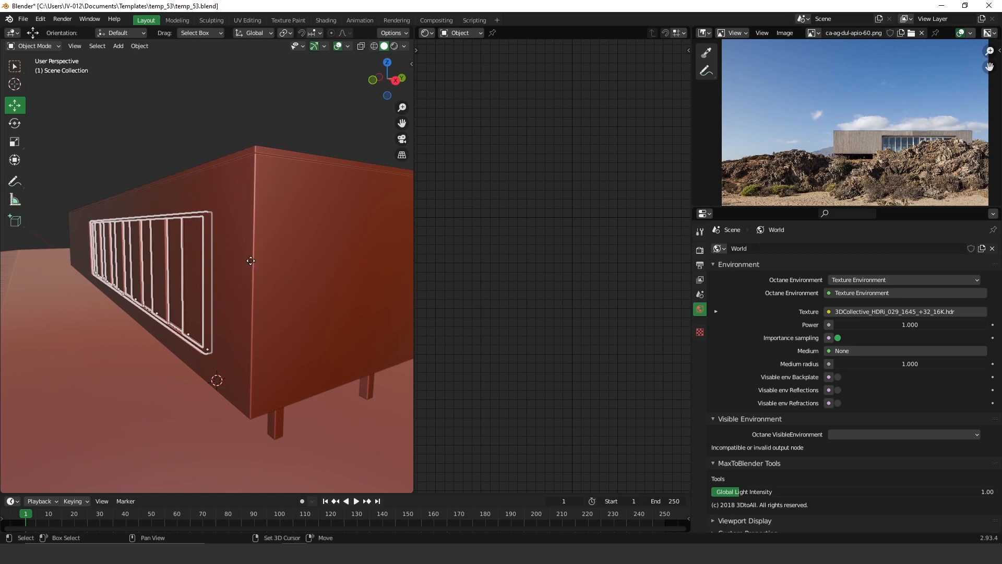
key("g")
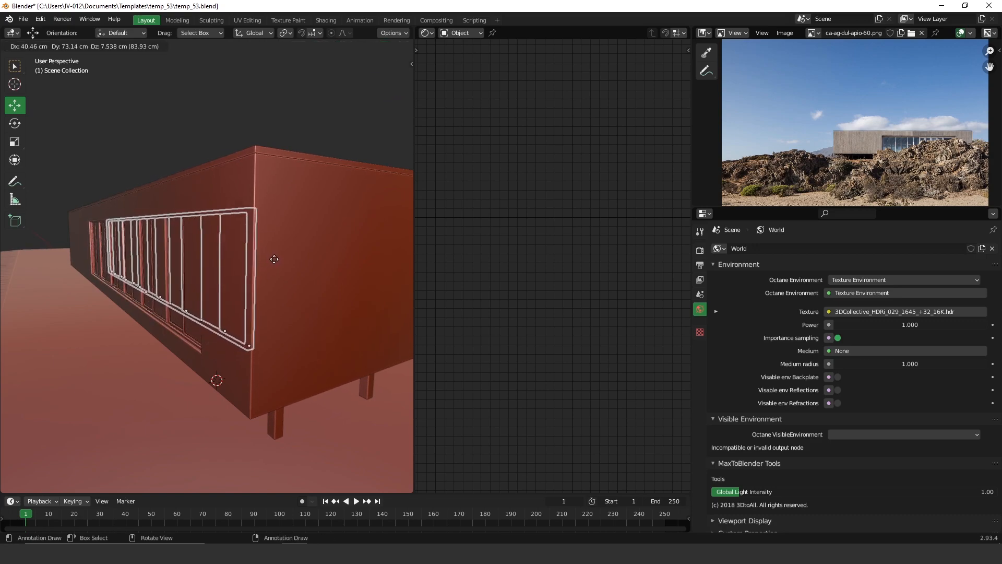
left_click(316, 259)
middle_click_drag(317, 260, 261, 208)
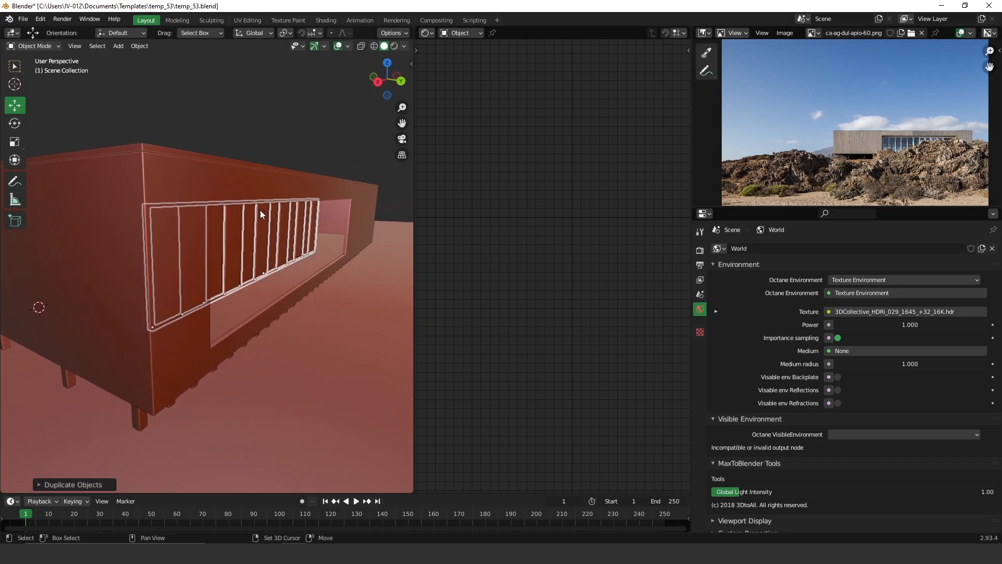
key("g")
key("y")
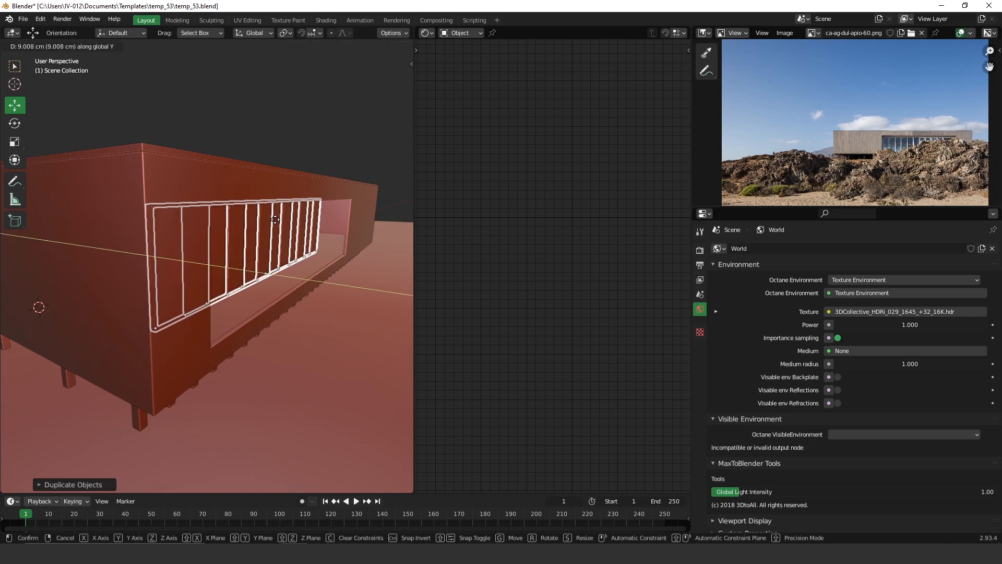
left_click(314, 246)
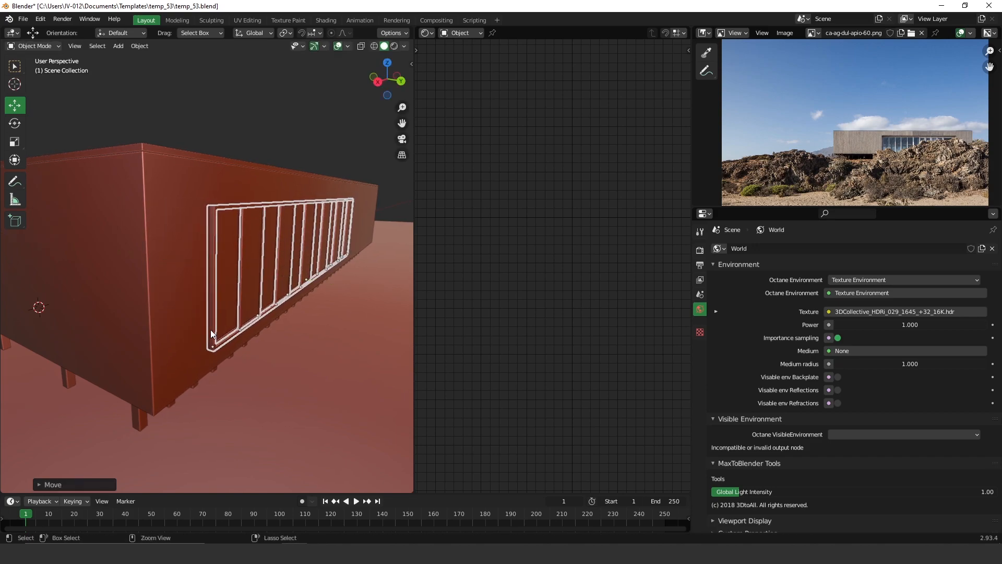
- Fine-tune the duplicated window's position along the Y axis so it fits into the rear wall
scroll(290, 254, "up", 5)
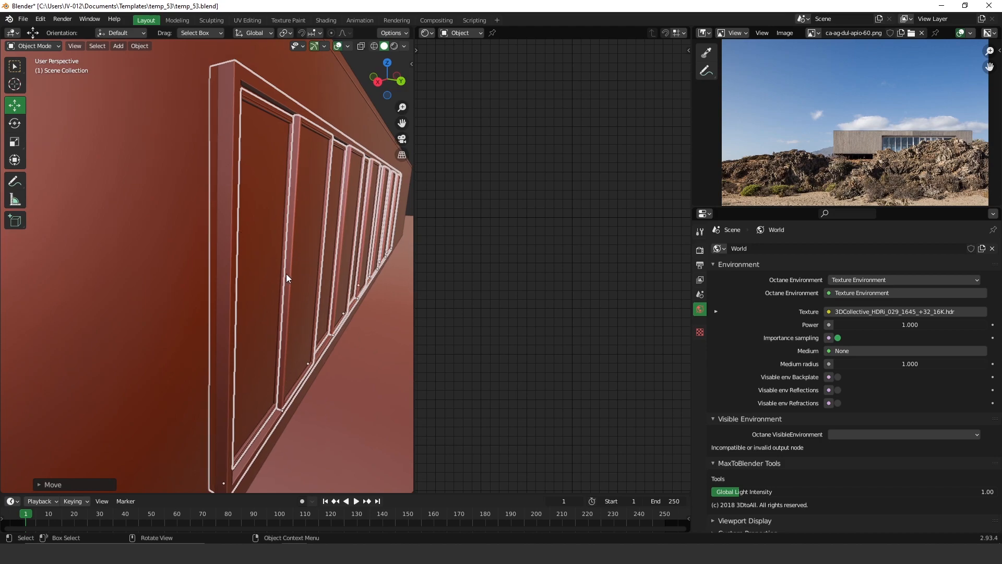
key("g")
key("y")
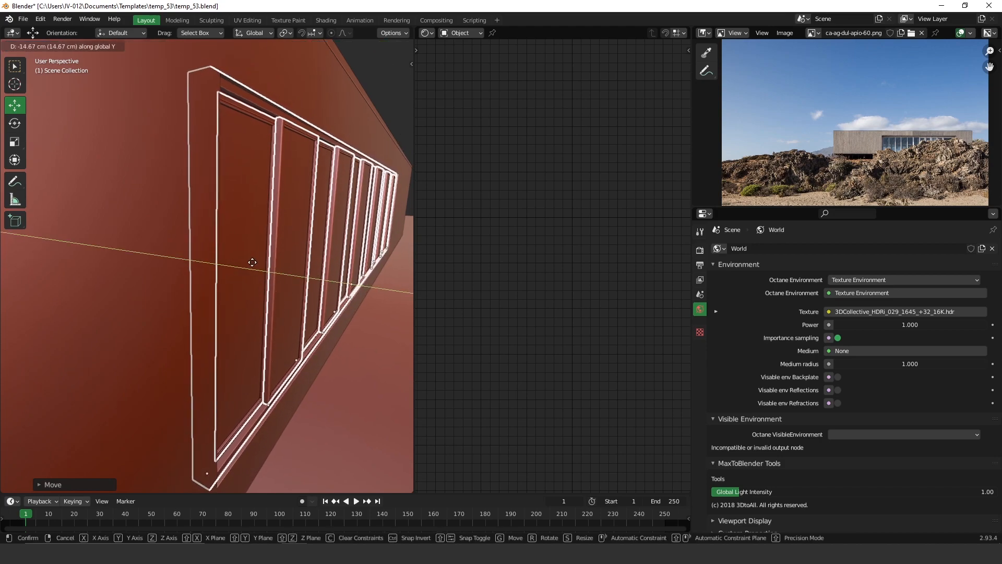
left_click(302, 232)
scroll(302, 231, "down", 6)
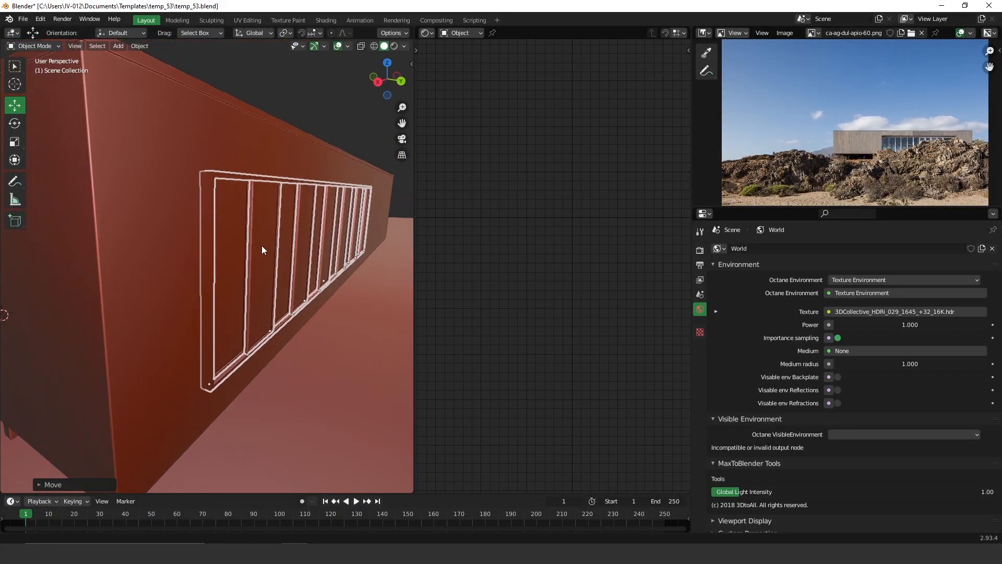
middle_click_drag(275, 128, 270, 309)
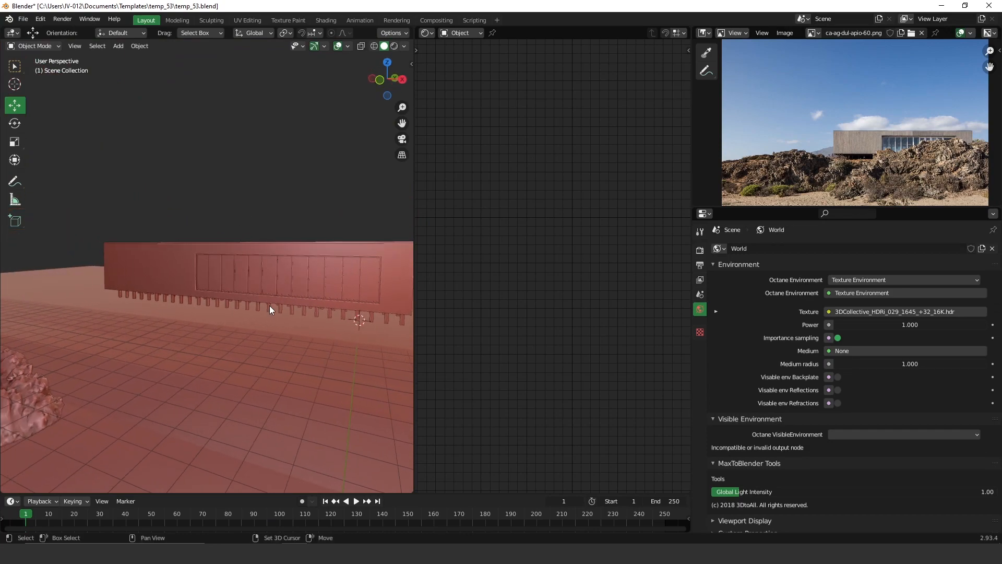
- Check the rendered house and windows through the scene camera, and return to solid shading
left_click(394, 47)
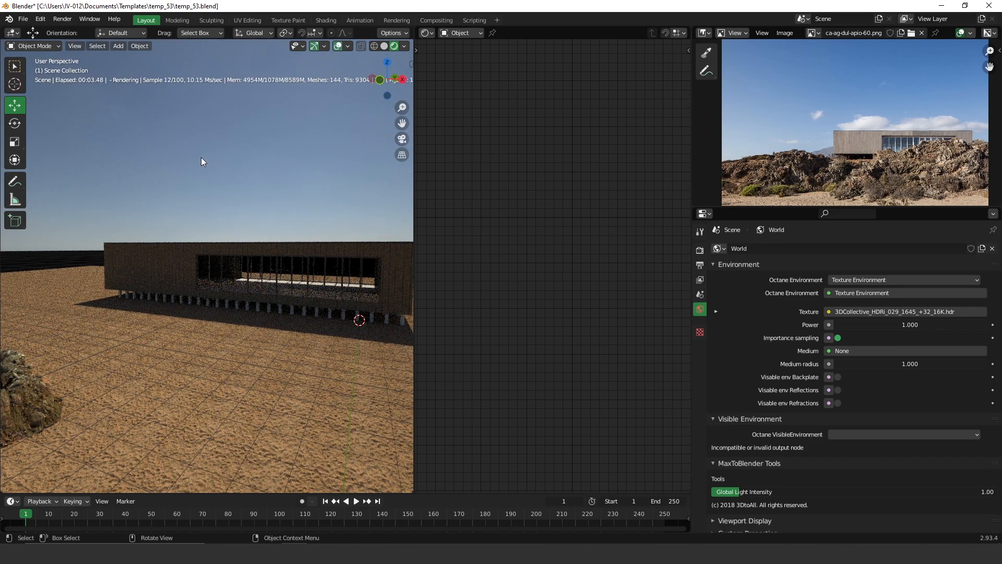
key("KP_0")
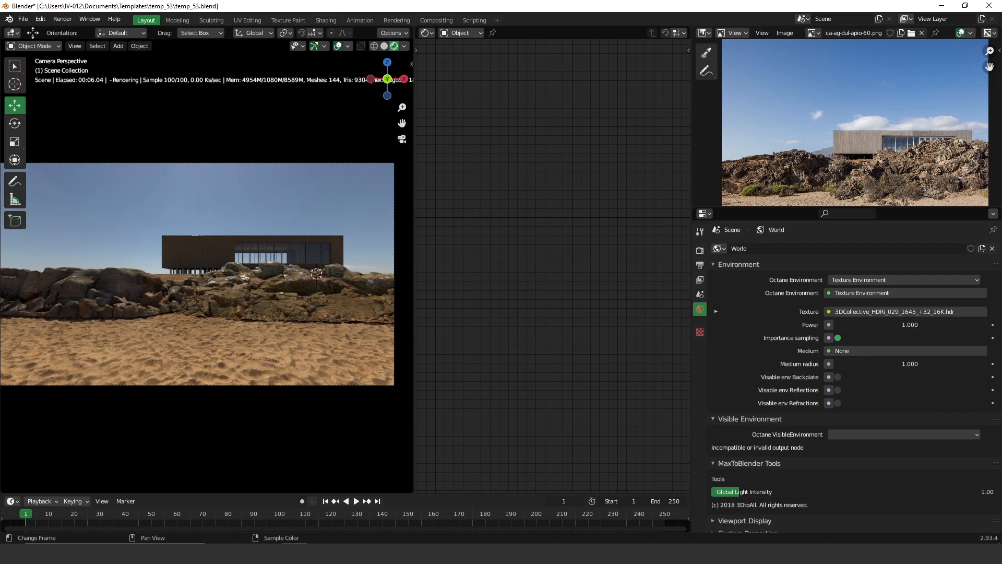
left_click(384, 46)
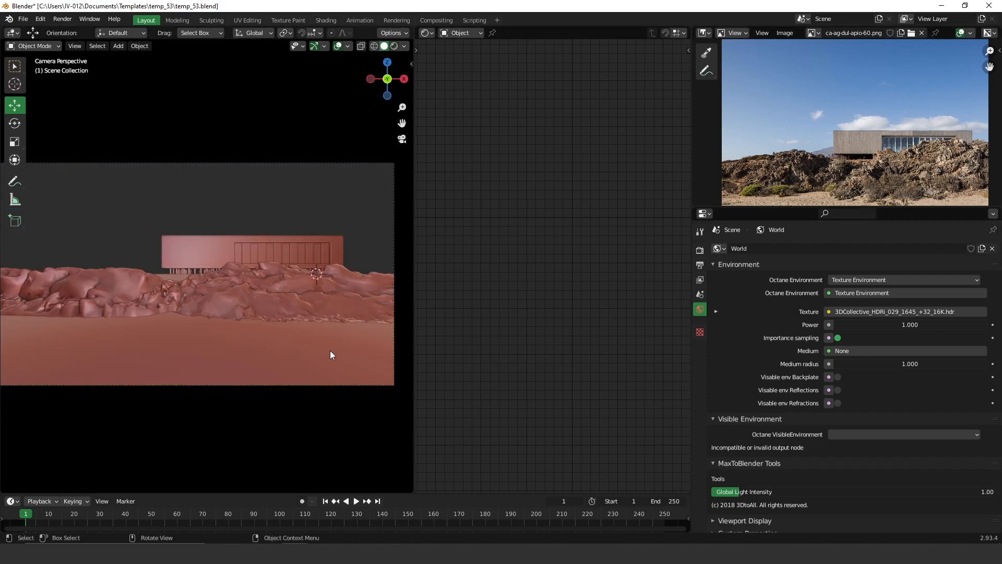
- Switch to Quixel Bridge, browse the purchased 3D plants, and export Yellow Rabbitbrush to Blender
left_click(447, 543)
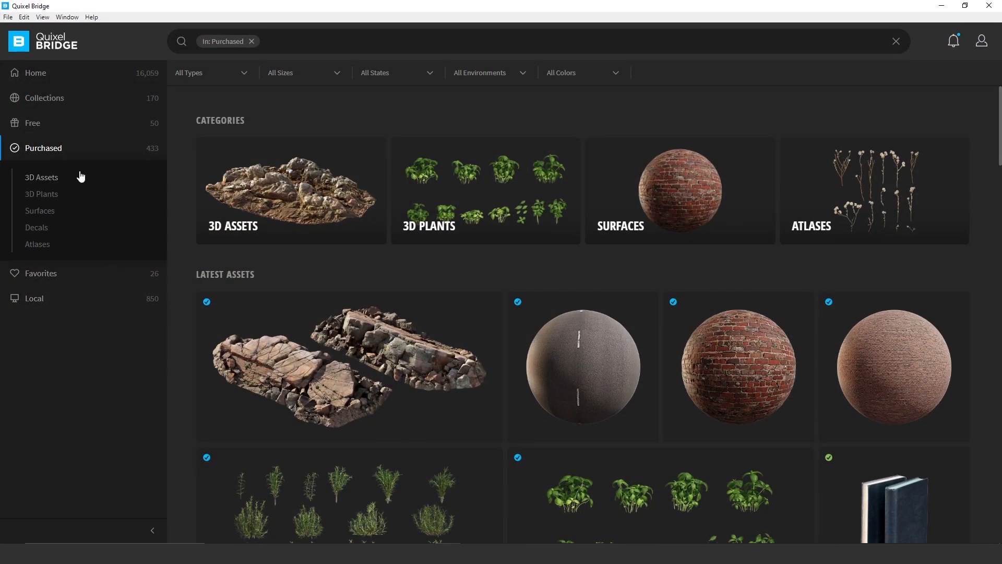
left_click(50, 195)
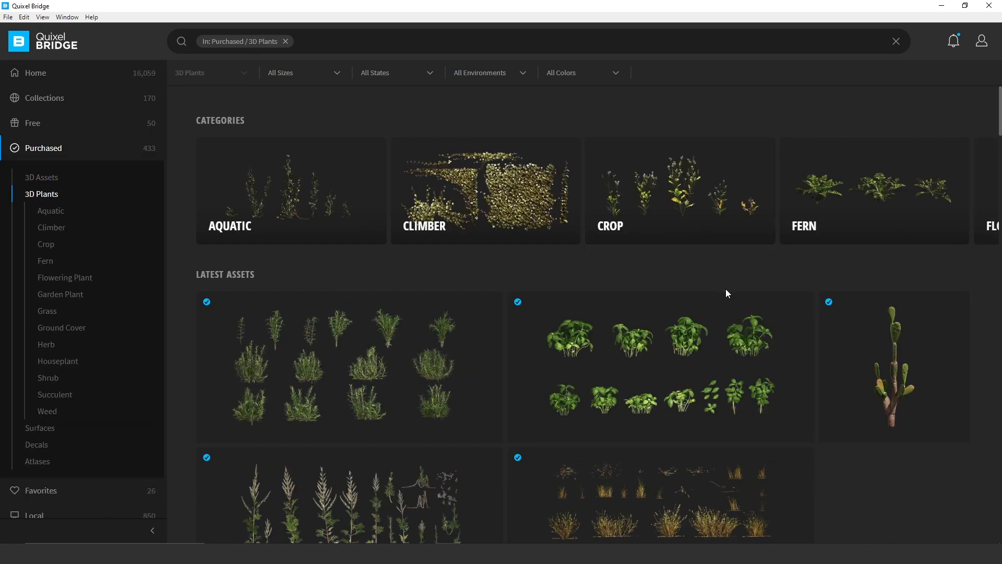
scroll(685, 312, "down", 3)
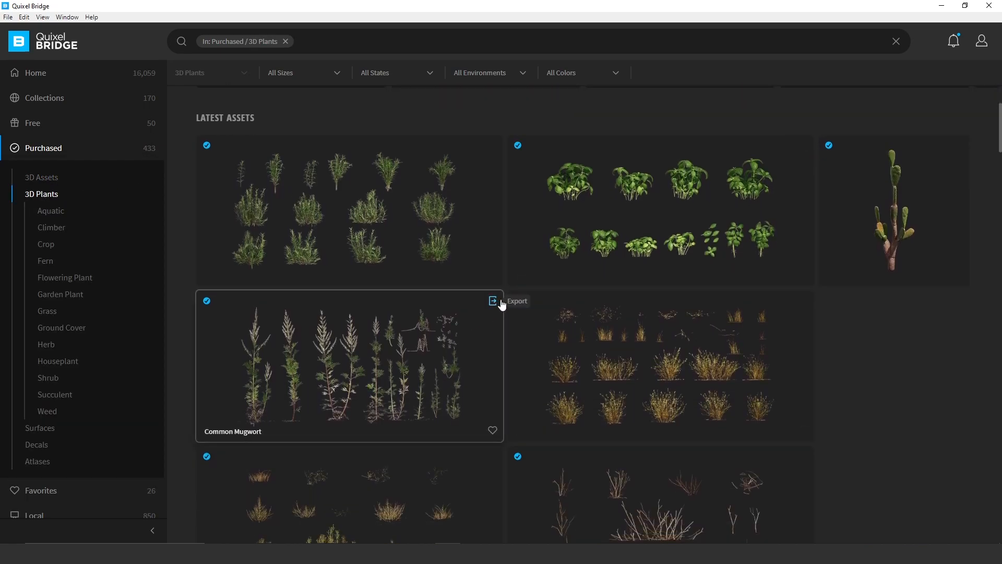
scroll(493, 307, "down", 2)
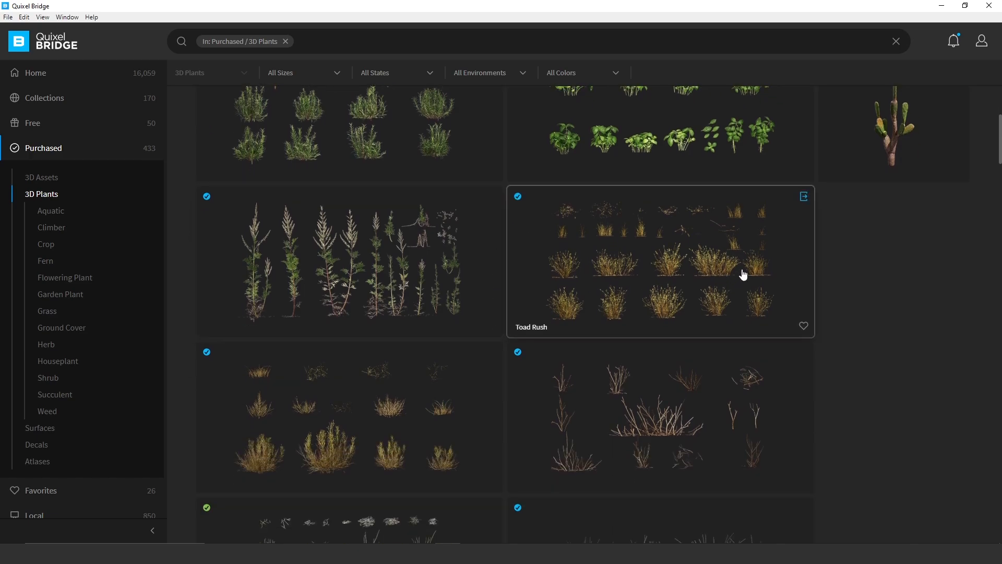
scroll(744, 274, "down", 4)
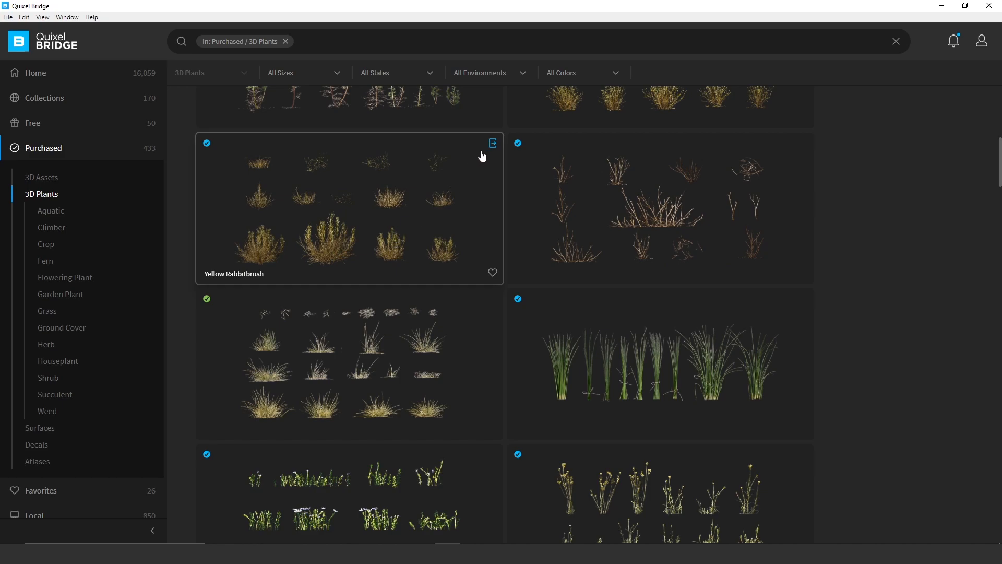
left_click(493, 143)
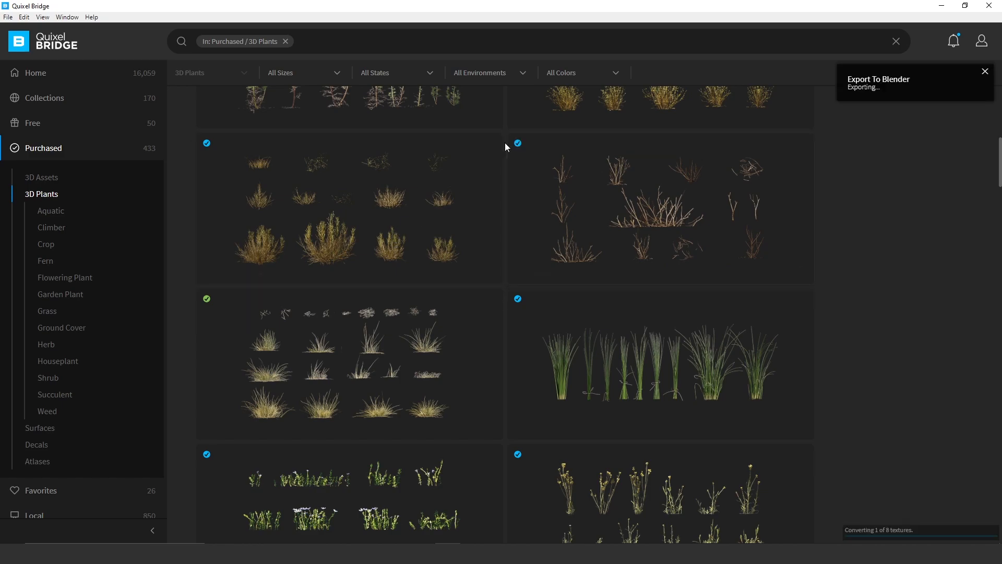
- Move the Quixel Bridge window aside and switch back to Blender once the Yellow Rabbitbrush export is done
left_click_drag(618, 11, 711, 33)
scroll(667, 241, "up", 5)
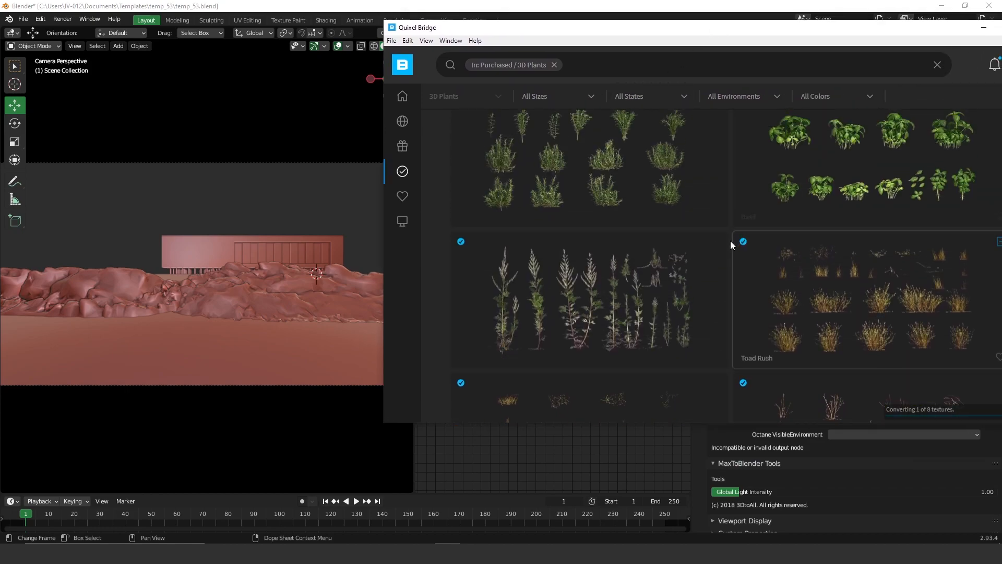
left_click_drag(685, 32, 805, 39)
middle_click_drag(306, 243, 301, 278)
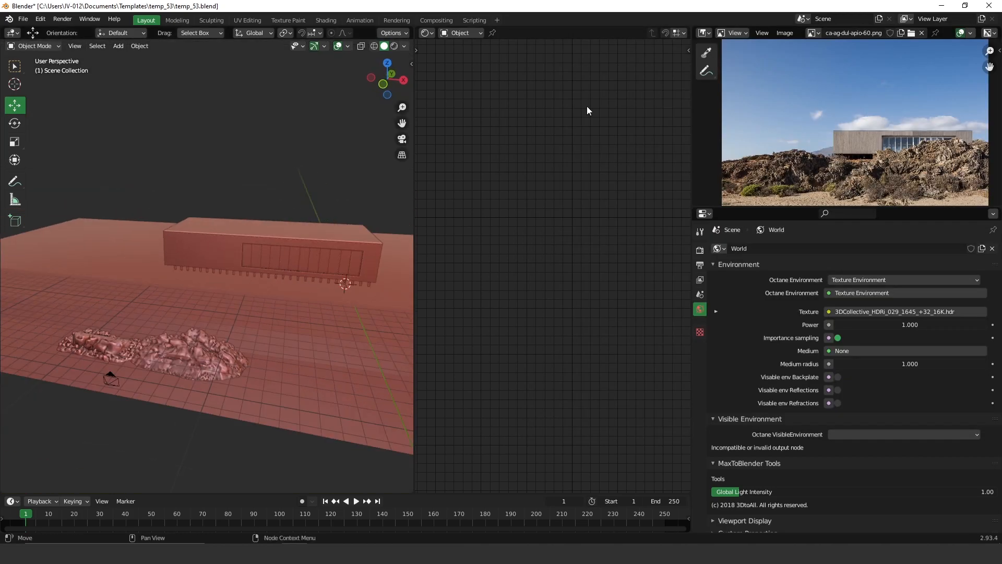
key("alt+Tab")
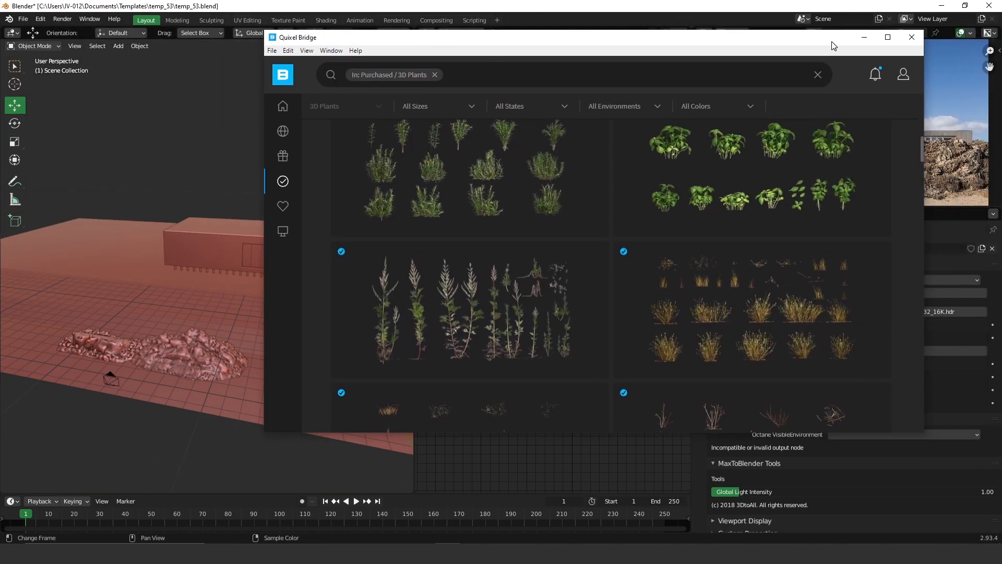
left_click_drag(835, 39, 905, 102)
left_click(675, 11)
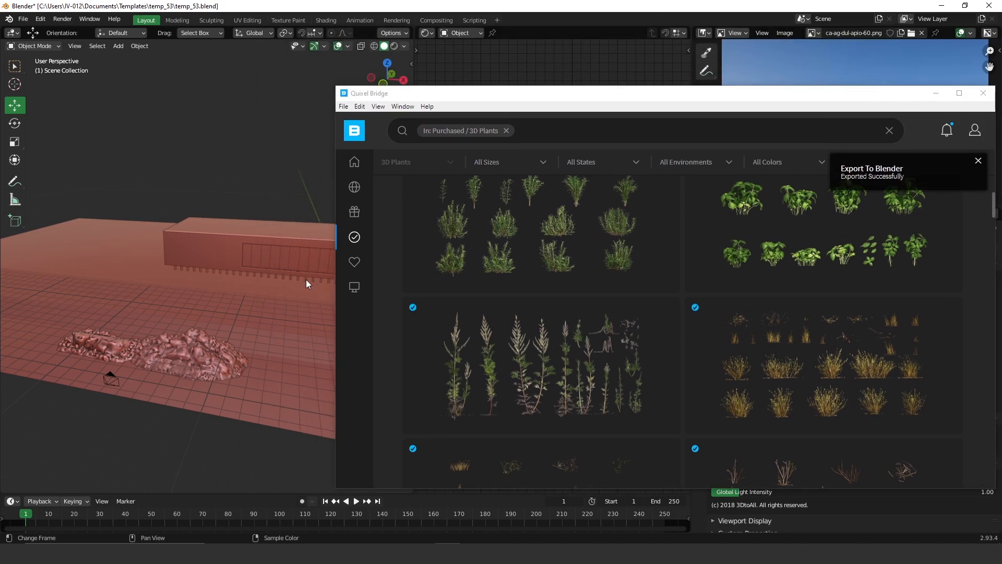
- Move the imported Yellow Rabbitbrush plants about 20 m in the negative Y direction, to the terrain's outer edge near the rocks
middle_click_drag(391, 272, 219, 366)
key("g")
key("y")
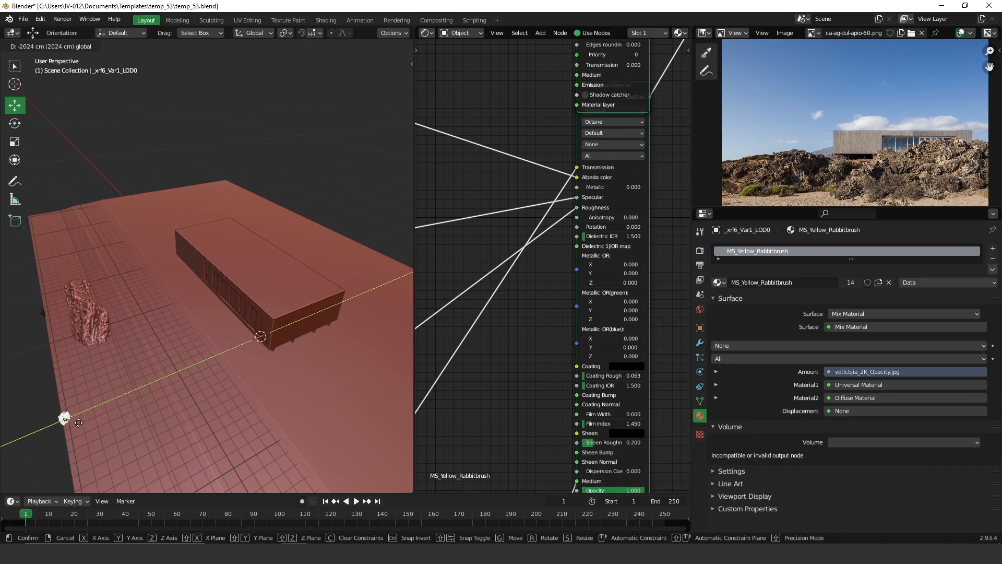
left_click(63, 431)
- Clear the parent of the selected Yellow Rabbitbrush plants and apply all their transforms
middle_click_drag(90, 412, 177, 361, "shift")
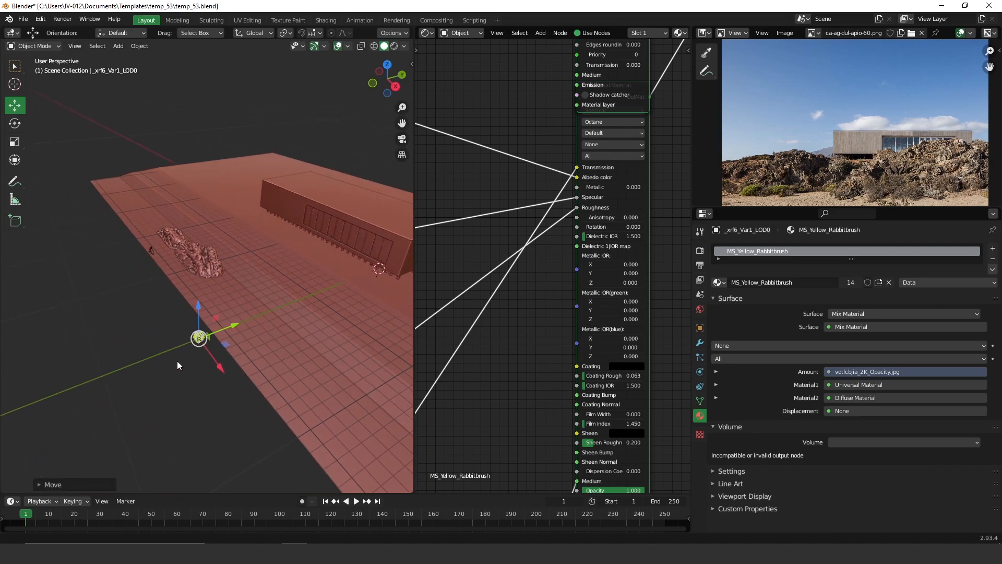
scroll(190, 362, "up", 2)
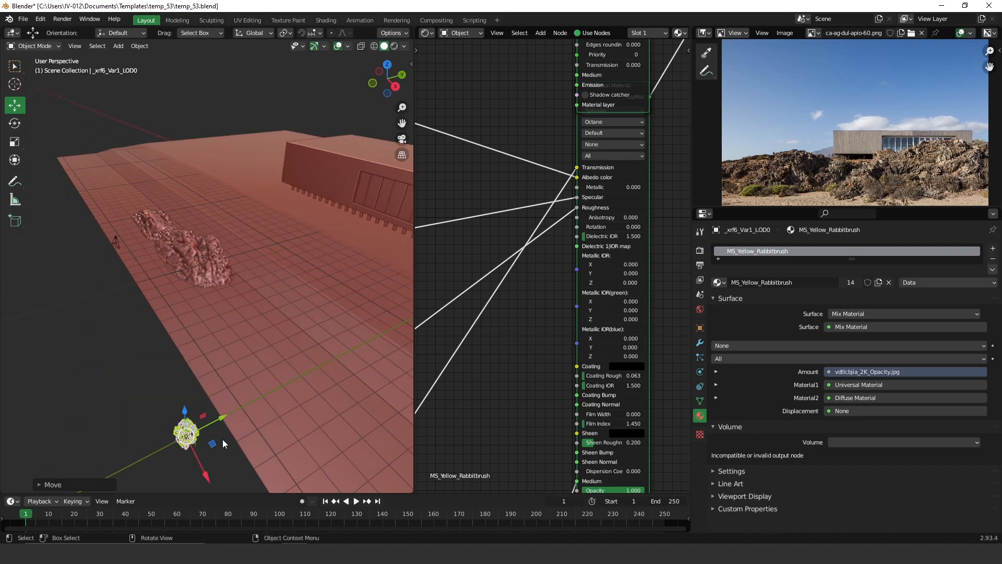
key("alt+p")
left_click(212, 453)
key("ctrl+a")
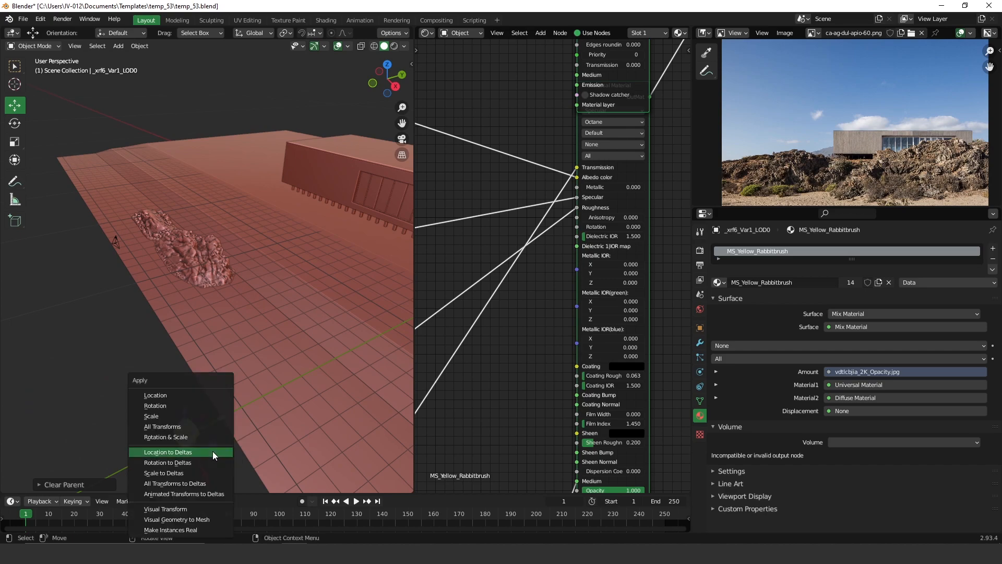
left_click(171, 427)
- Set the pivot of the selected Yellow Rabbitbrush plants to their bottom
key("ctrl+d")
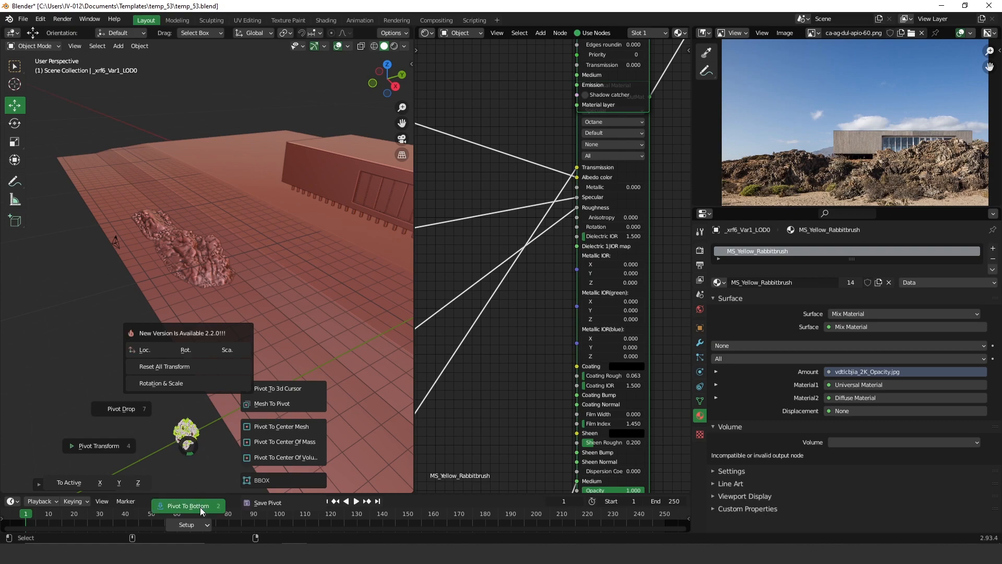
- Set the selected Yellow Rabbitbrush plants' pivots to their bottom, and select one of the plants
left_click(200, 506)
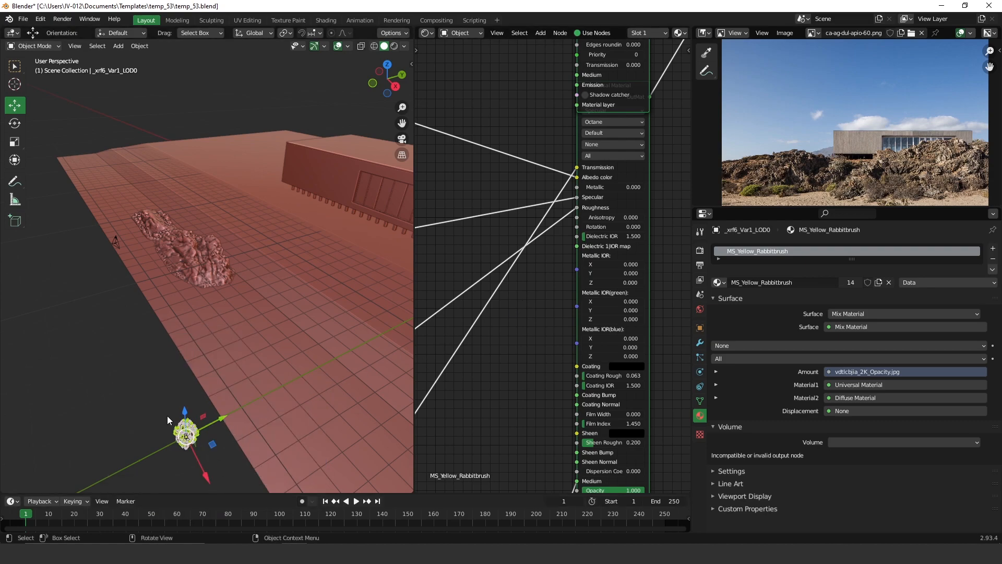
left_click(186, 437)
- Connect the Universal Material directly to the Material Output in MS_Yellow_Rabbitbrush and delete the Diffuse and Mix Material nodes
scroll(555, 268, "down", 3)
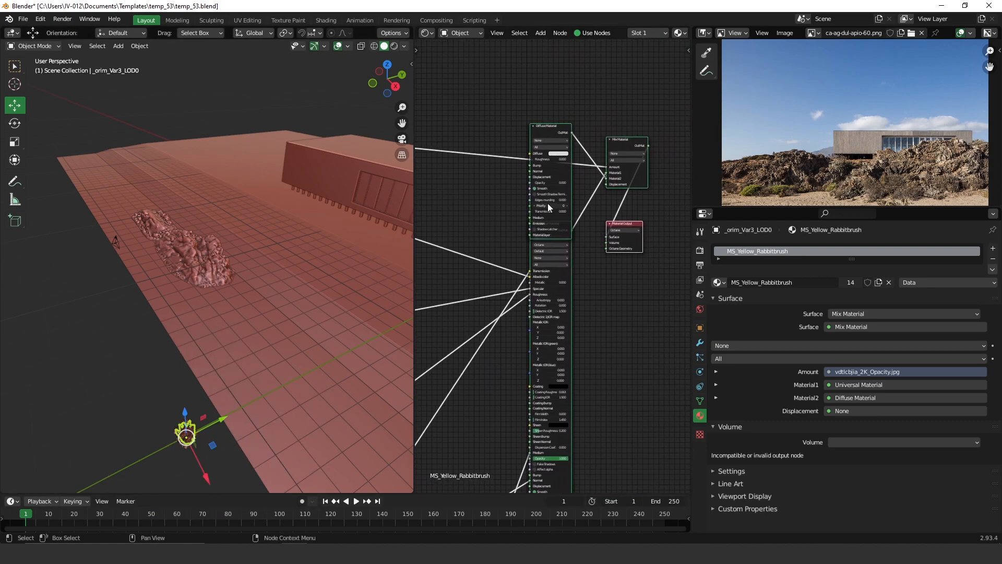
left_click_drag(613, 225, 627, 225)
left_click(590, 193)
left_click(567, 139)
left_click(567, 136)
left_click_drag(564, 132, 542, 108)
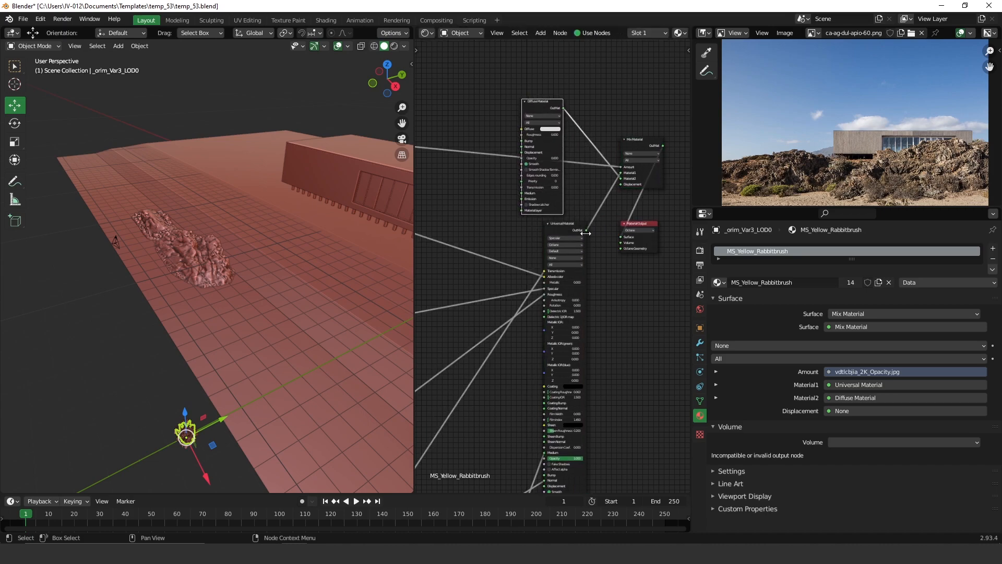
left_click_drag(586, 230, 623, 236)
left_click_drag(534, 88, 656, 176)
key("x")
- Set the transmission type of the rabbitbrush's Universal Material to Diffuse
middle_click_drag(505, 278, 592, 241)
scroll(591, 241, "down", 2)
scroll(654, 199, "up", 3)
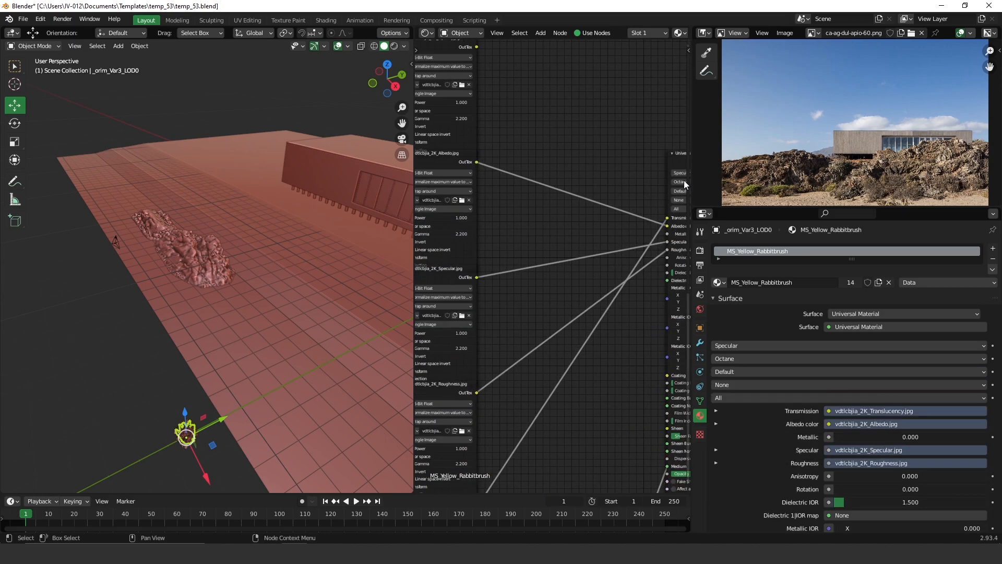
middle_click_drag(687, 180, 556, 182)
left_click(595, 176)
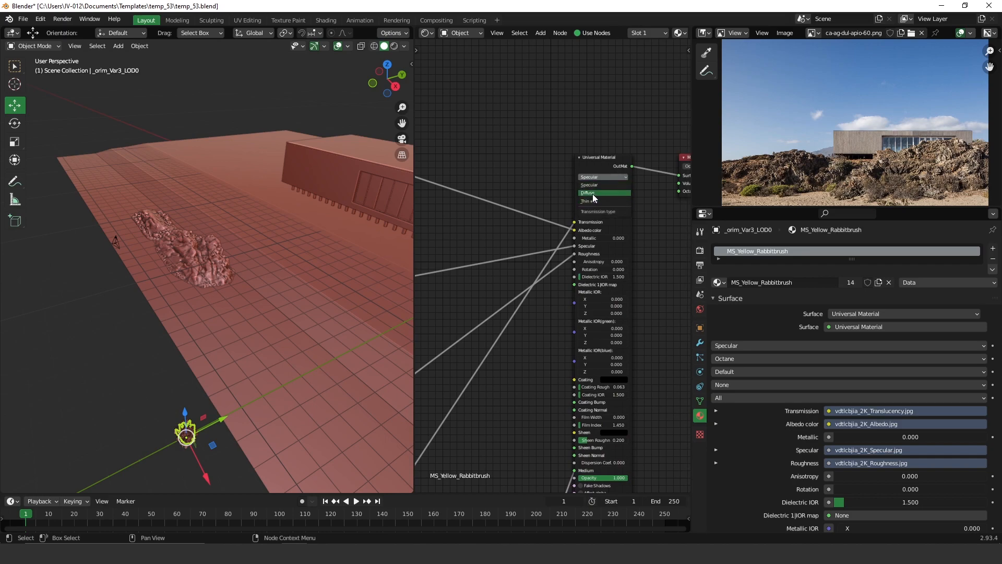
left_click(595, 194)
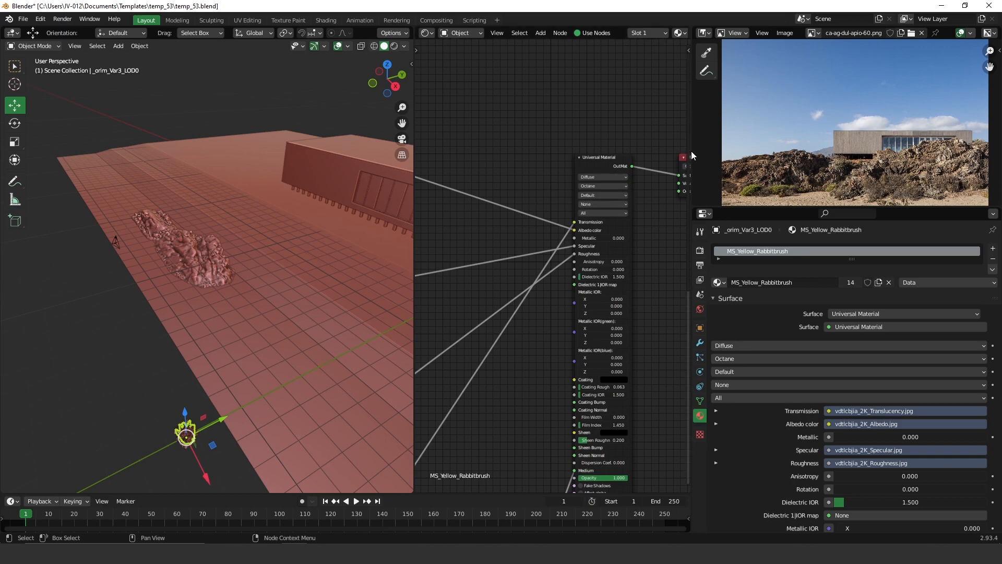
- Connect the rabbitbrush's opacity texture to the Universal Material's Opacity input and remove the Scattering Medium node
key("Home")
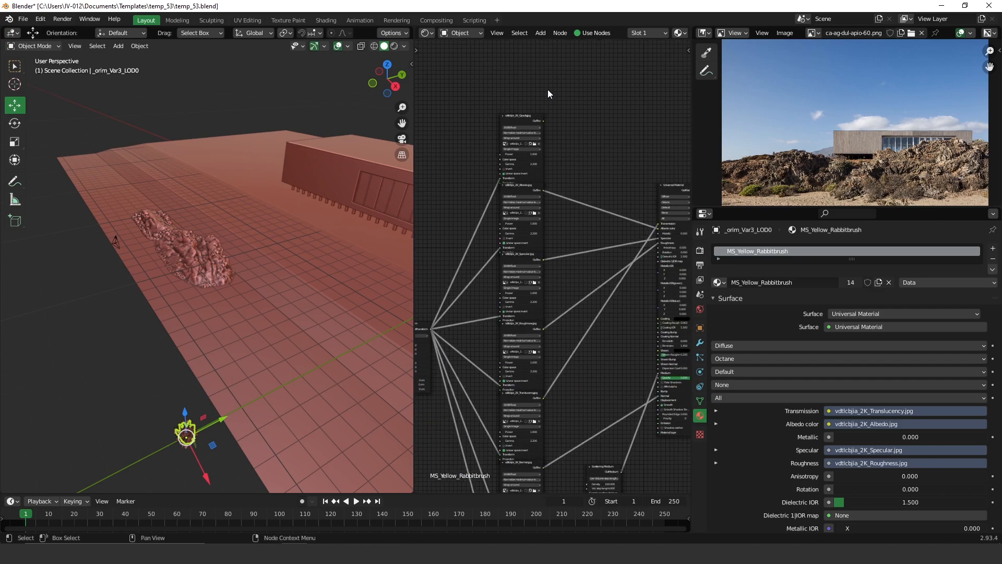
left_click_drag(517, 115, 589, 355)
scroll(554, 264, "up", 10)
middle_click_drag(616, 253, 562, 195)
scroll(563, 195, "down", 2)
middle_click_drag(618, 362, 453, 201)
left_click_drag(477, 238, 500, 424)
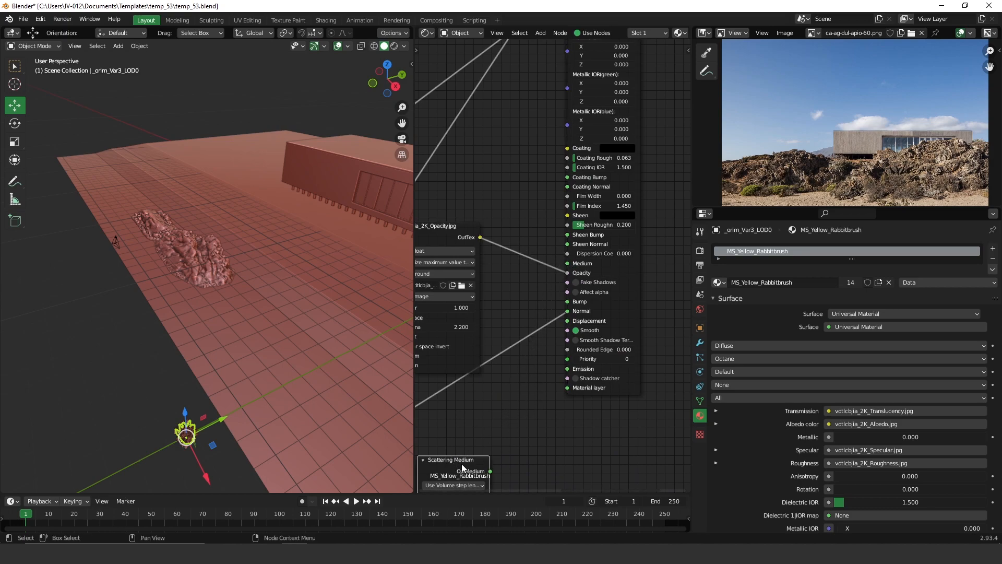
scroll(621, 124, "down", 6)
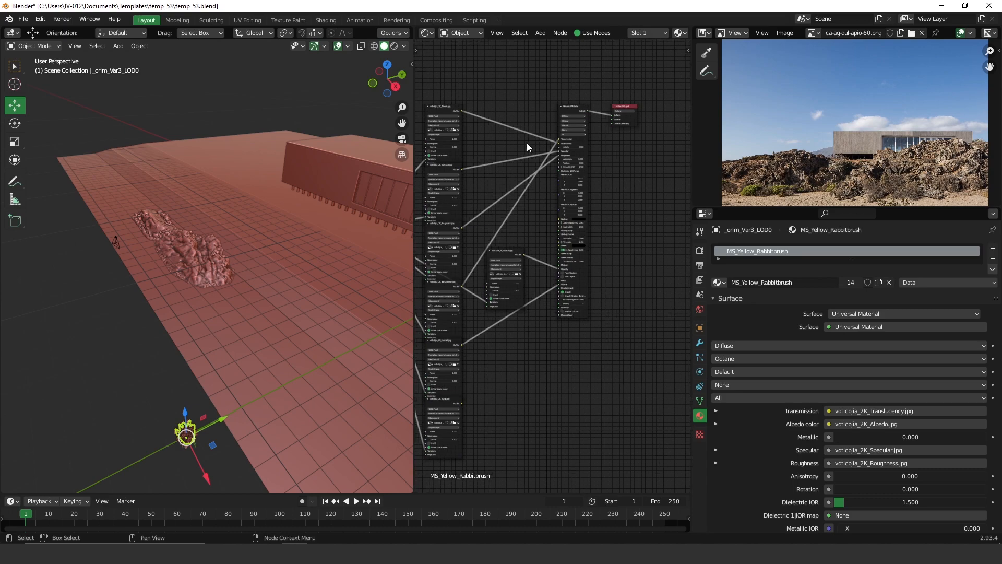
- Switch to Quixel Bridge, export the Common Mugwort plants to Blender, and return to Blender
scroll(205, 397, "up", 2)
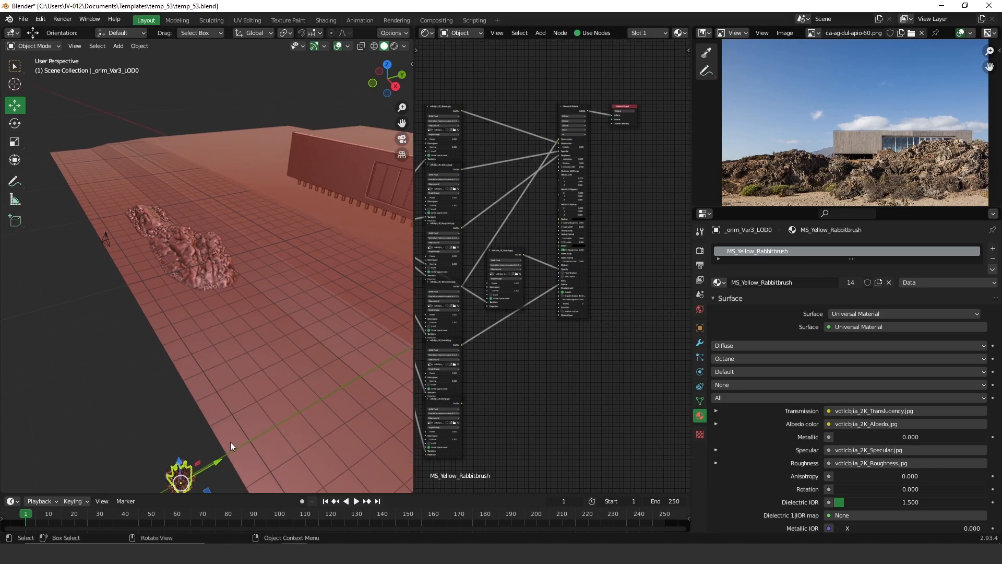
left_click(447, 543)
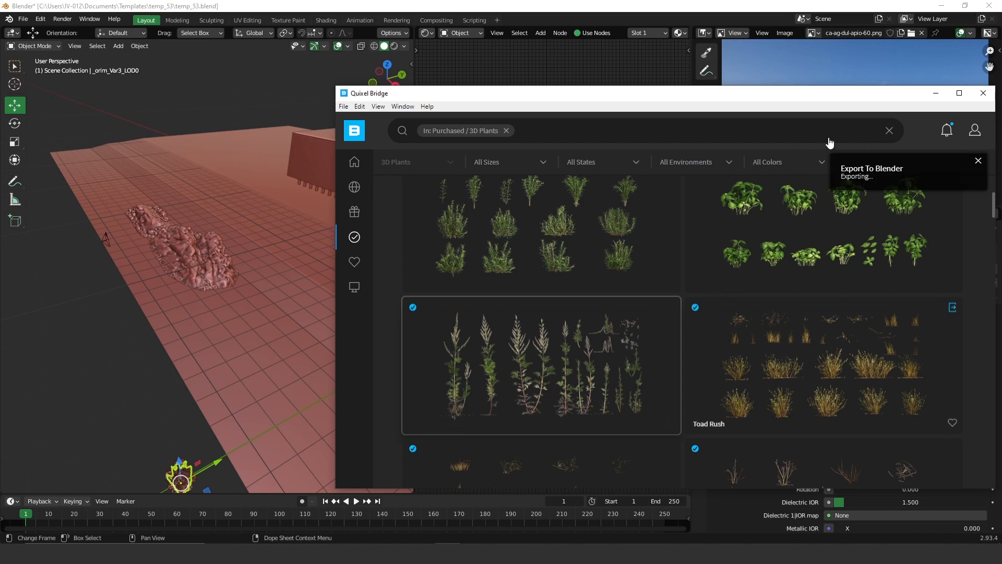
left_click(936, 96)
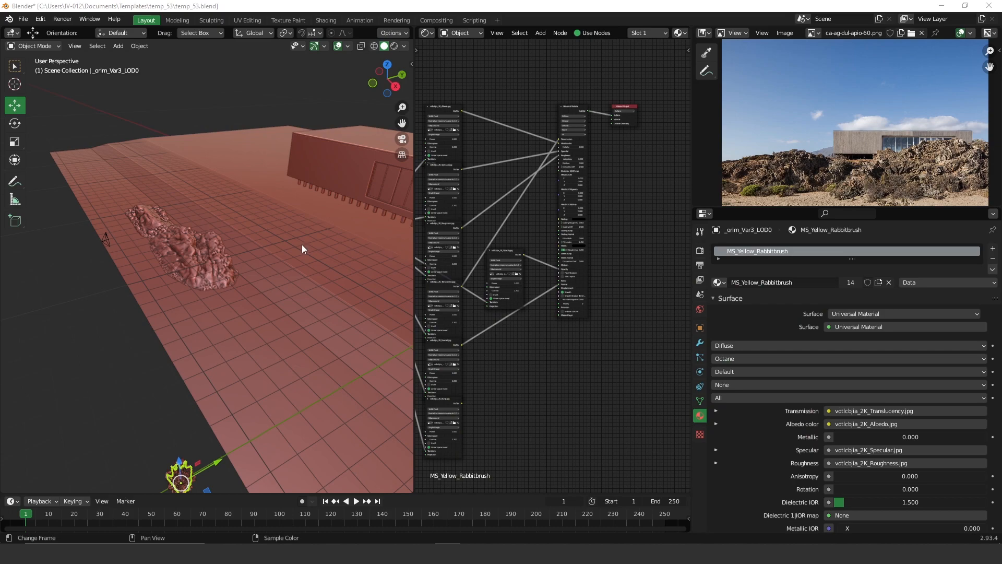
- Move the imported Common Mugwort plants along the Y axis, away from the Yellow Rabbitbrush plants
middle_click_drag(349, 255, 198, 253, "shift")
left_click_drag(272, 256, 46, 320)
middle_click_drag(49, 338, 196, 294, "shift")
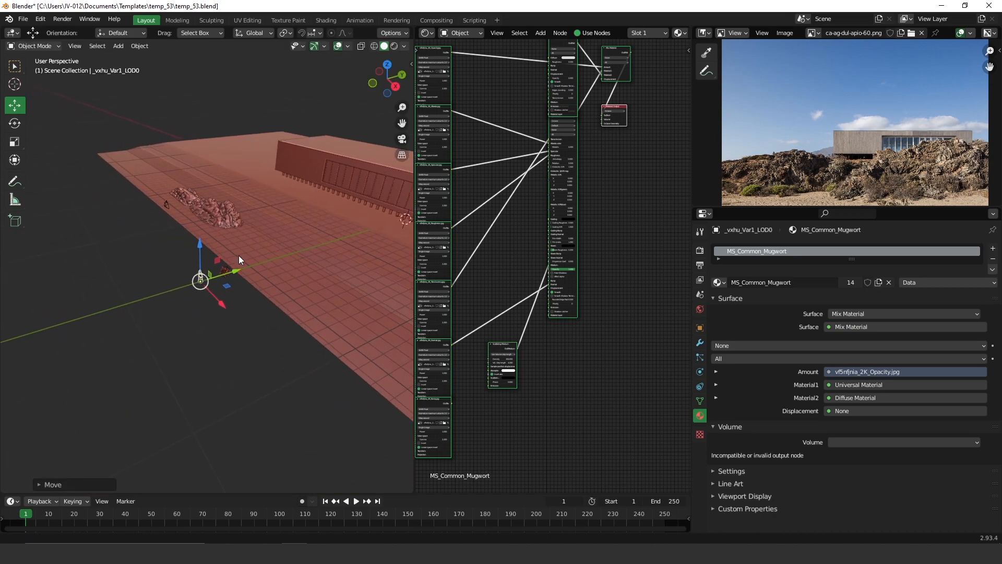
- Clear the mugwort plants' parent while keeping their transformation, and apply their object transforms
scroll(242, 248, "up", 4)
key("alt+p")
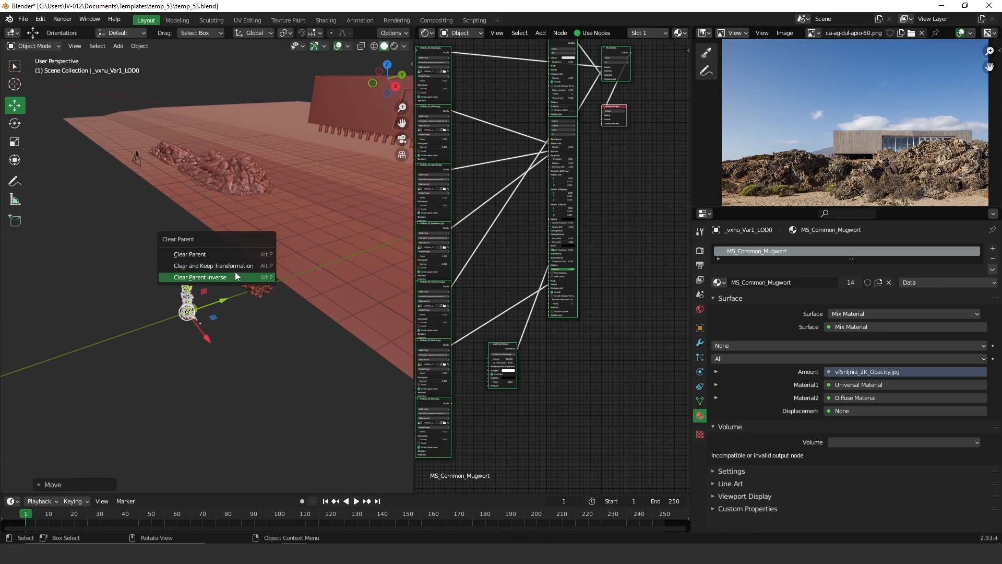
left_click(227, 267)
key("ctrl+a")
left_click(212, 280)
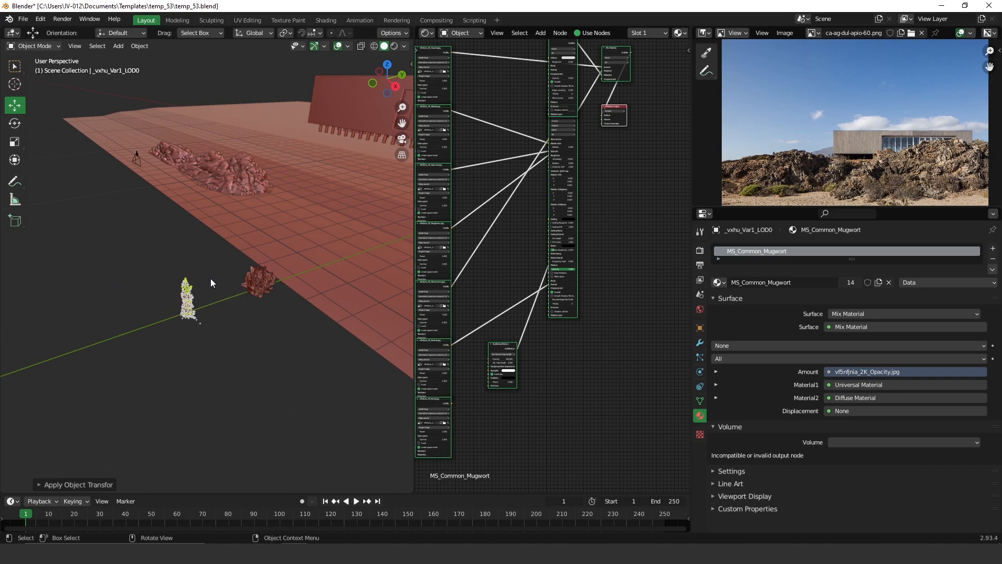
- Set the mugwort plants' pivots to their bottom, and select one of the plants
key("ctrl+d")
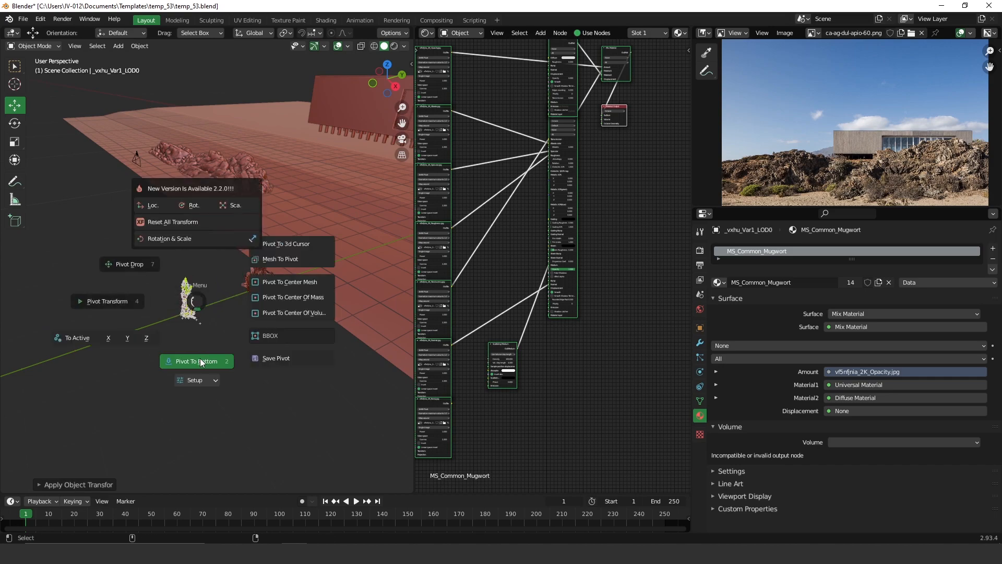
left_click(200, 358)
left_click(183, 325)
left_click(186, 303)
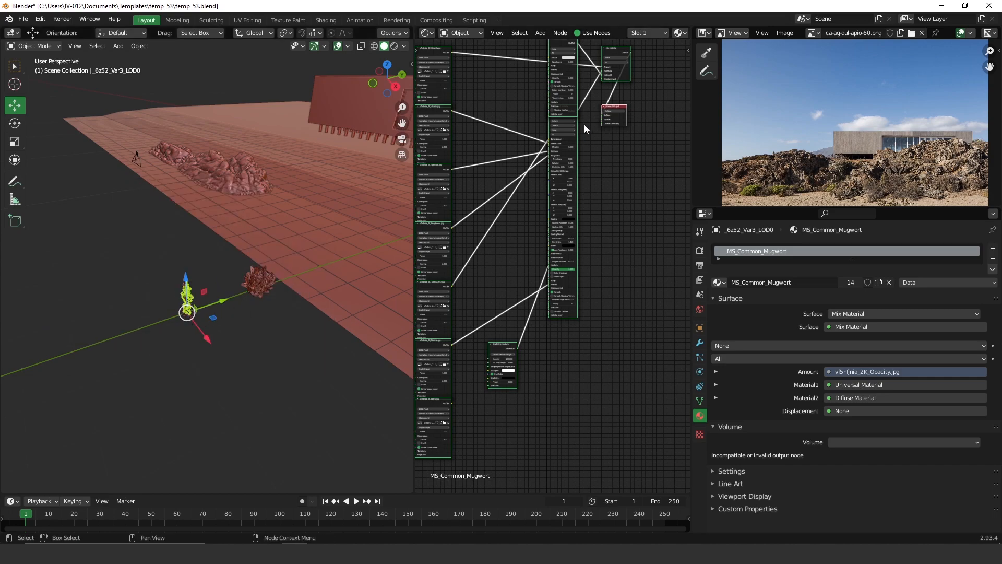
- Delete the Diffuse and Mix Material nodes in MS_Common_Mugwort and connect the Universal Material directly to the Material Output
scroll(581, 128, "up", 3)
middle_click_drag(625, 121, 616, 196)
left_click_drag(585, 97, 568, 68)
left_click(621, 215)
left_click_drag(500, 70, 663, 147)
key("Delete")
left_click_drag(596, 199, 636, 205)
- Delete the mugwort's Scattering Medium node and connect its opacity texture to the Universal Material's Opacity input
middle_click_drag(508, 210, 663, 201)
left_click_drag(520, 94, 489, 240)
left_click(471, 383)
key("x")
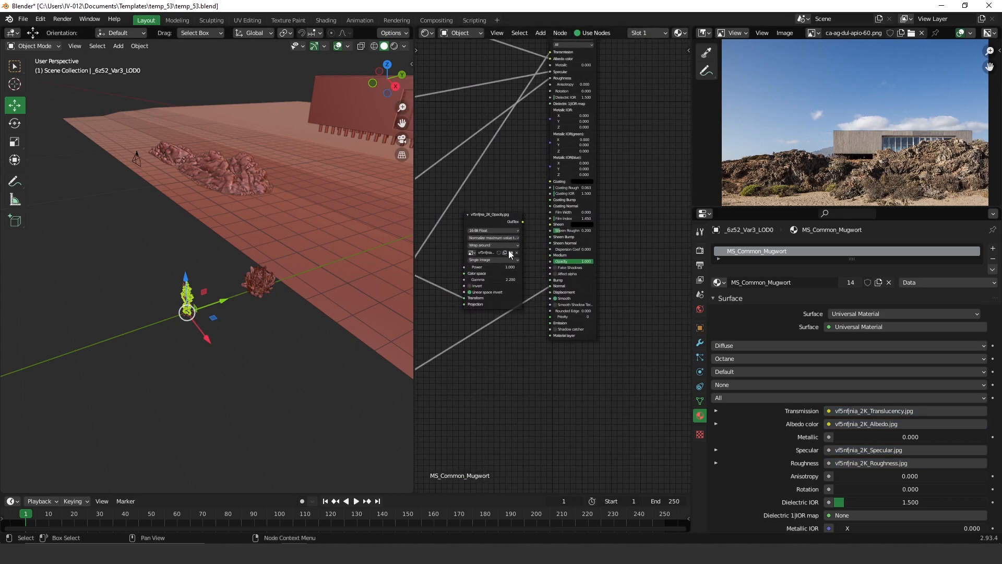
scroll(550, 267, "up", 3)
left_click_drag(505, 196, 549, 258)
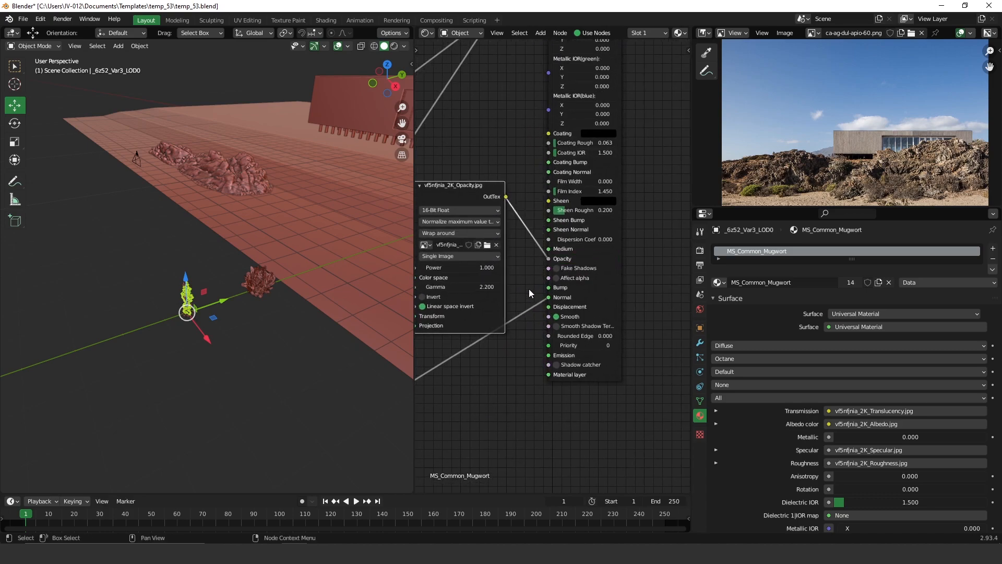
- Switch the viewport to rendered shading and examine the mugwort and rabbitbrush plants up close
scroll(576, 185, "down", 4)
scroll(358, 154, "up", 2)
middle_click_drag(358, 150, 393, 80, "ctrl")
left_click(395, 46)
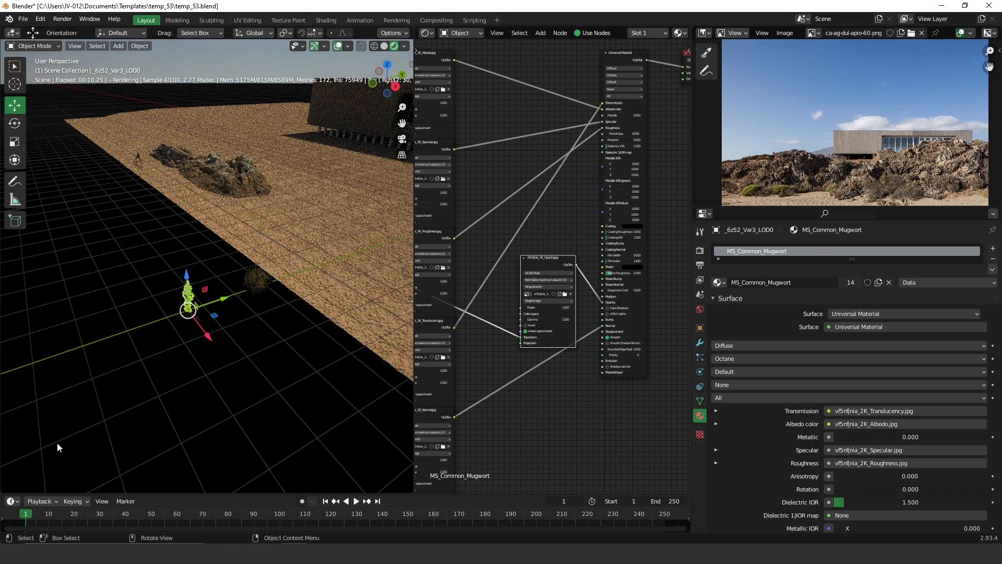
middle_click_drag(167, 313, 202, 323, "ctrl")
left_click(170, 375)
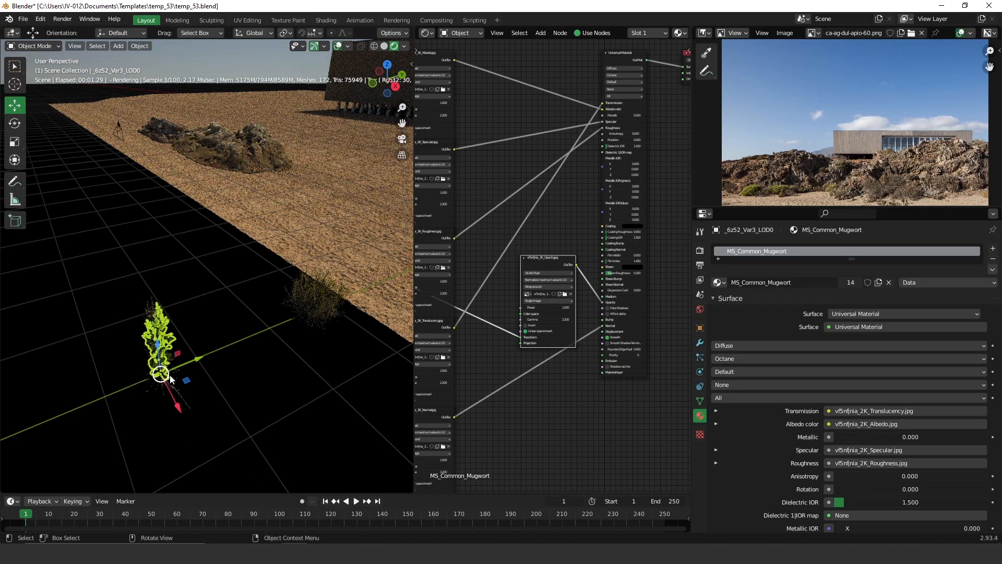
left_click(300, 319)
key("KP_Decimal")
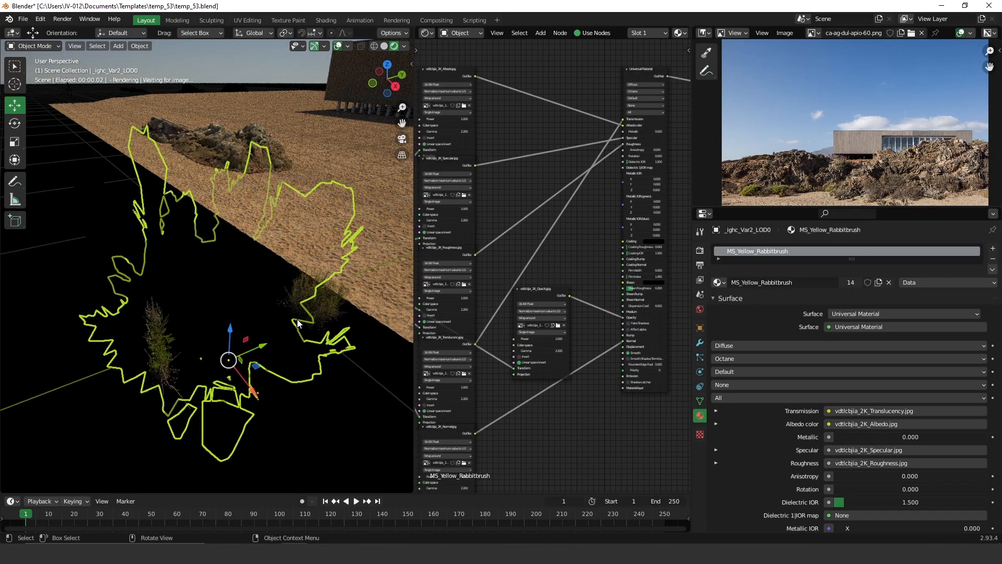
middle_click_drag(159, 324, 211, 300)
left_click(329, 239)
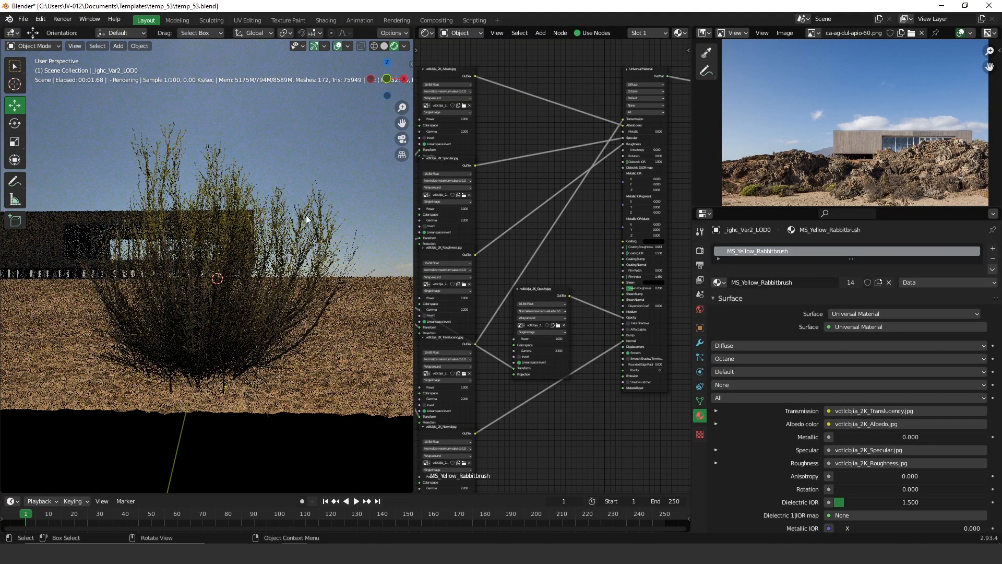
- Return the viewport to solid shading and show the rabbitbrush plants in top view
left_click(384, 46)
mouse_move(251, 198)
middle_mouse_down()
mouse_move(184, 264)
mouse_move(149, 368)
mouse_move(82, 403)
mouse_move(163, 320)
mouse_move(142, 317)
middle_mouse_up()
key("KP_7")
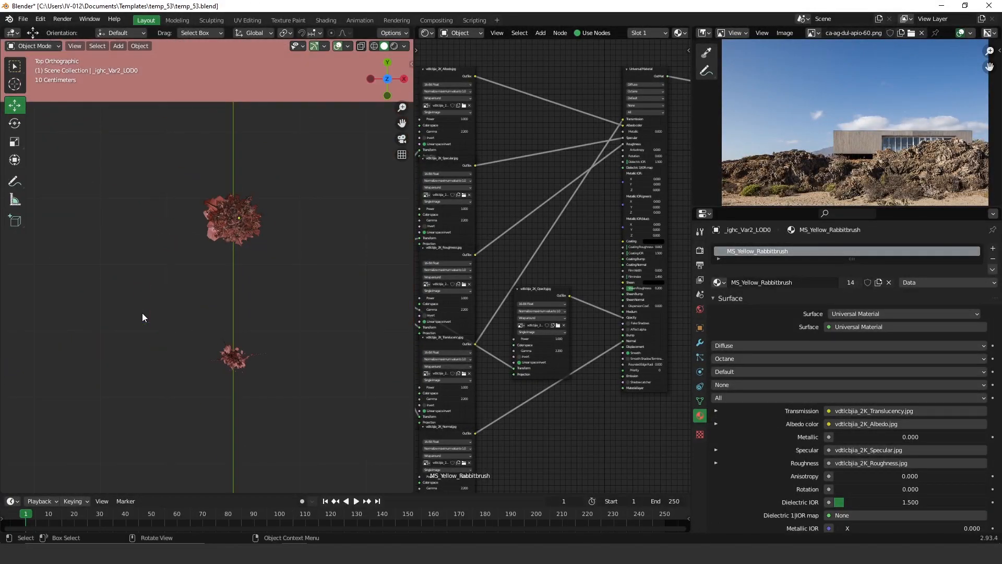
scroll(271, 149, "up", 5)
middle_click_drag(260, 144, 219, 236, "shift")
- Move the stacked Yellow Rabbitbrush plants apart one by one, arranging them into a dense, overlapping cluster
left_click(246, 237)
key("g")
left_click(264, 168)
left_click(231, 252)
key("g")
left_click(138, 204)
left_click(224, 253)
key("g")
left_click(141, 284)
left_click(248, 256)
key("g")
left_click(246, 242)
left_click(239, 247)
key("g")
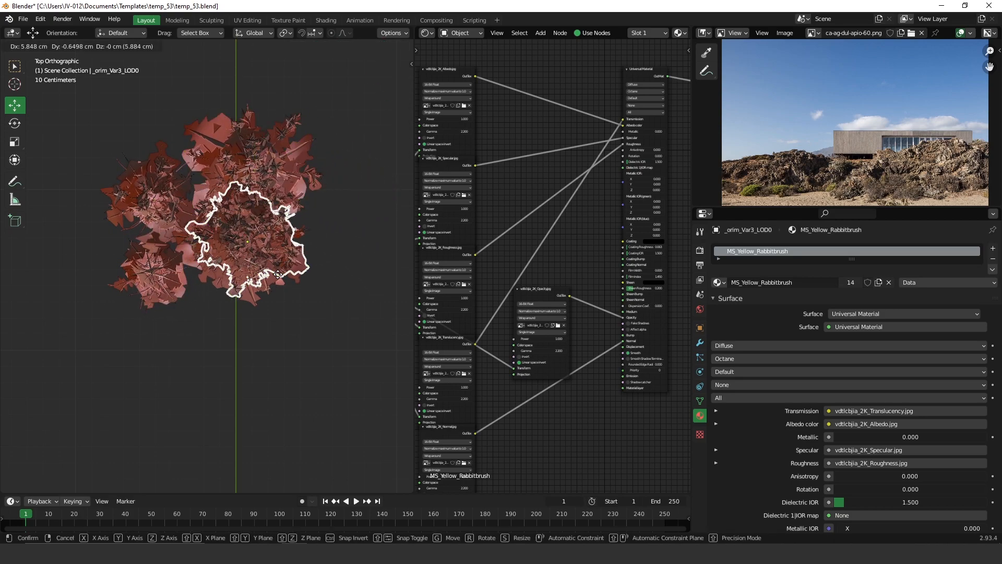
left_click(314, 247)
left_click(237, 254)
key("g")
left_click(196, 316)
left_click(267, 278)
key("g")
left_click(289, 348)
left_click(258, 256)
key("g")
left_click(327, 286)
left_click(244, 243)
key("g")
left_click(385, 290)
left_click(236, 230)
key("g")
left_click(226, 256)
left_click(258, 249)
key("g")
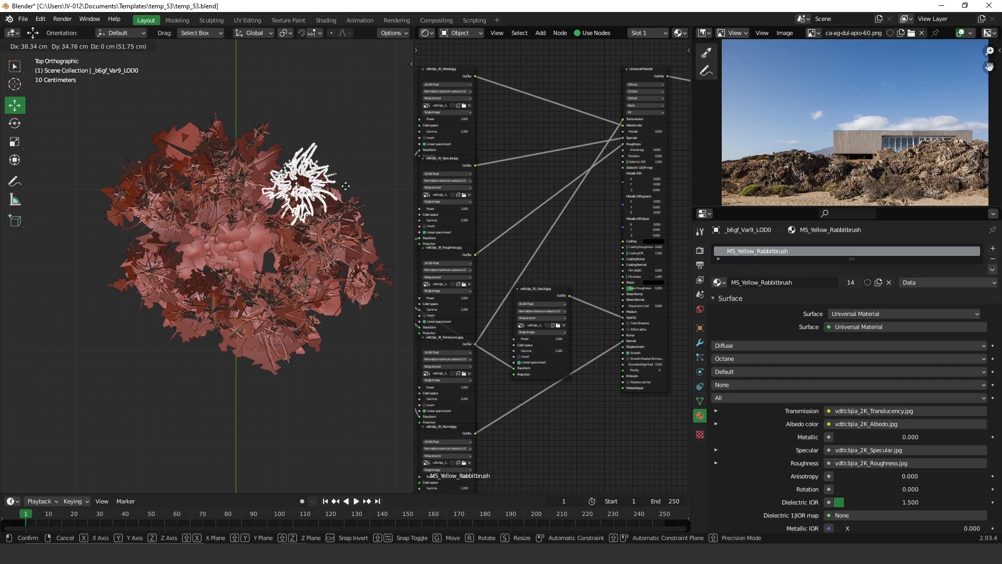
left_click(283, 255)
middle_click_drag(283, 255, 206, 206)
key("KP_7")
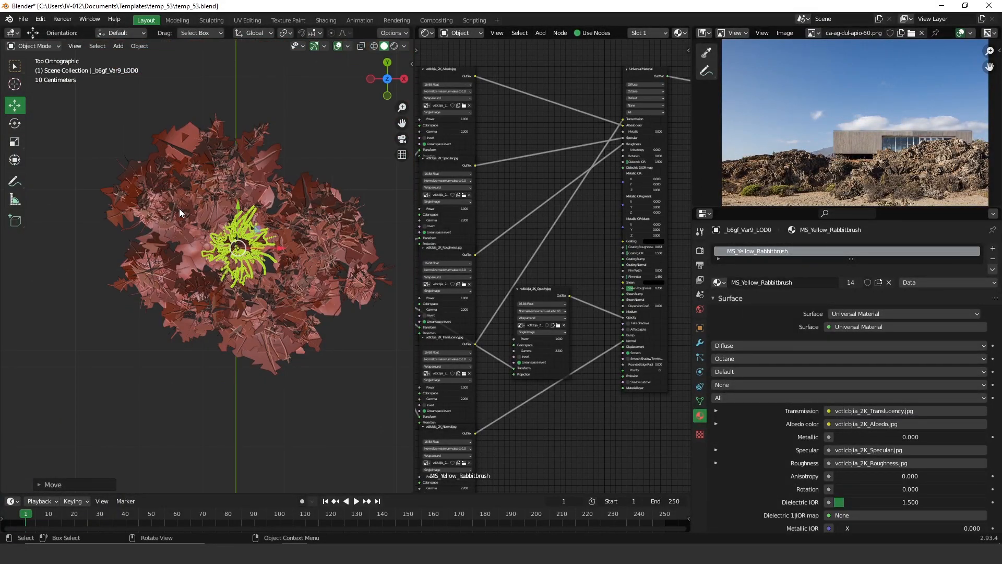
- Move one small and one large rabbitbrush plant out of the cluster to form a separate smaller group
left_click(343, 281)
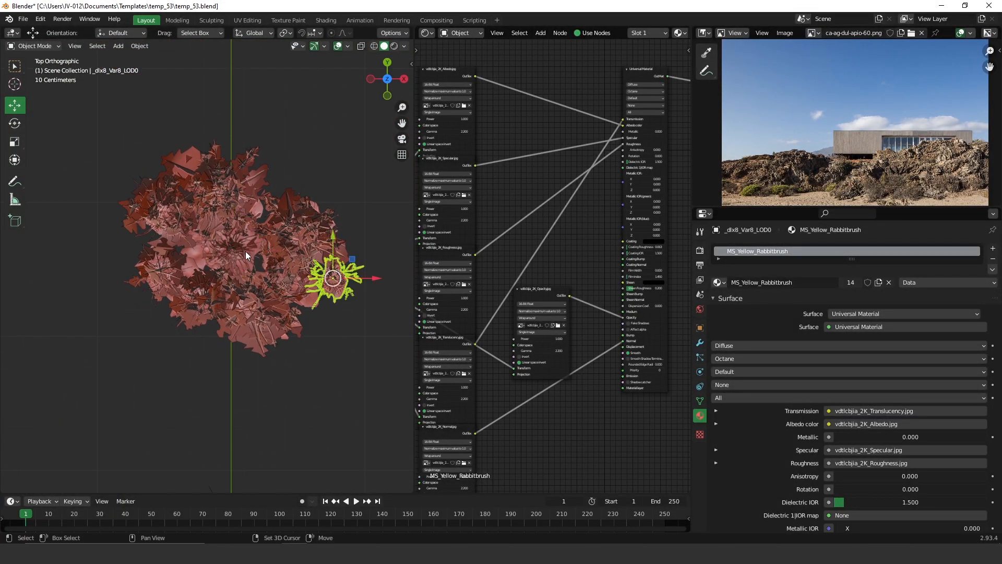
middle_click_drag(333, 257, 202, 265, "shift")
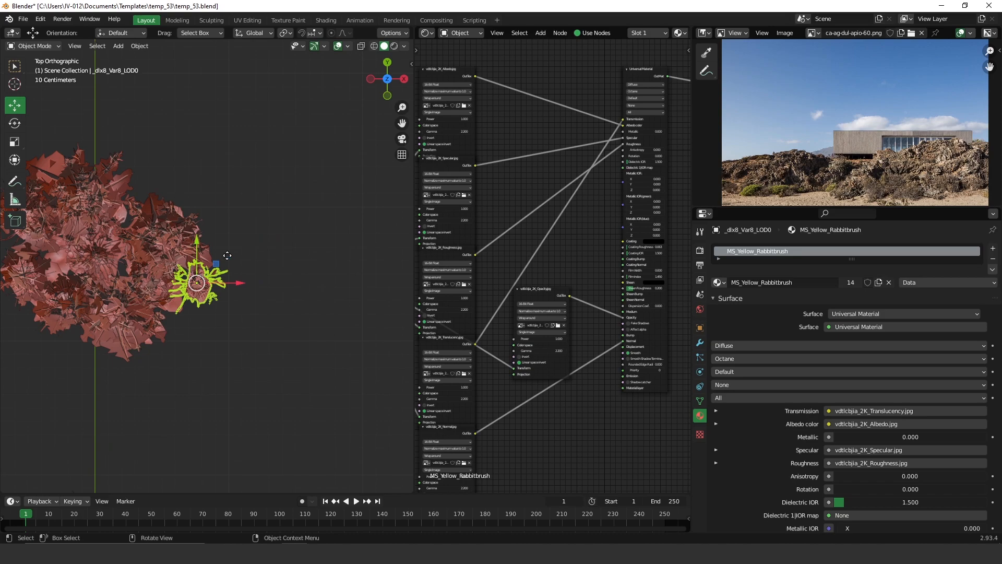
key("g")
left_click(328, 158)
left_click(180, 241)
key("g")
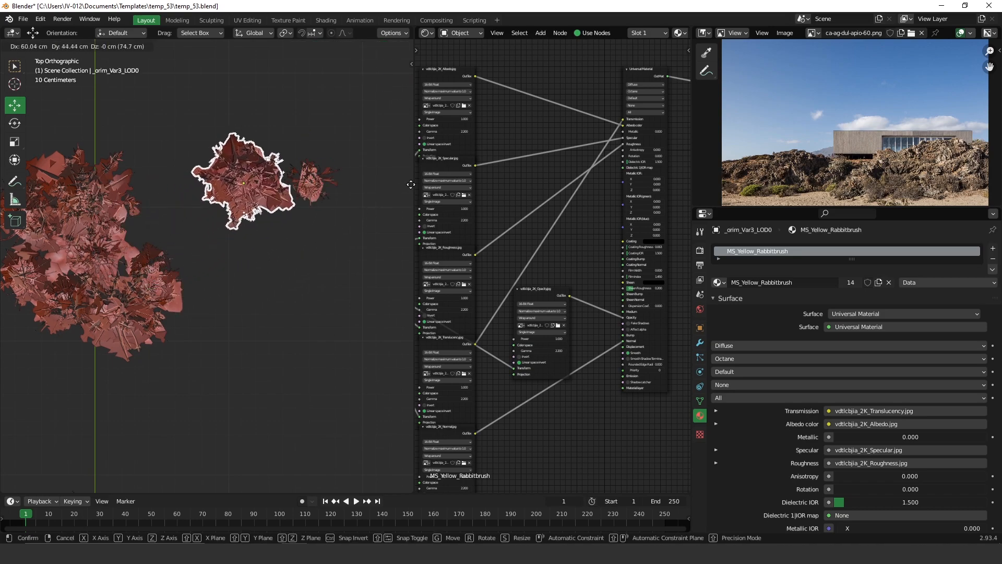
left_click(490, 162)
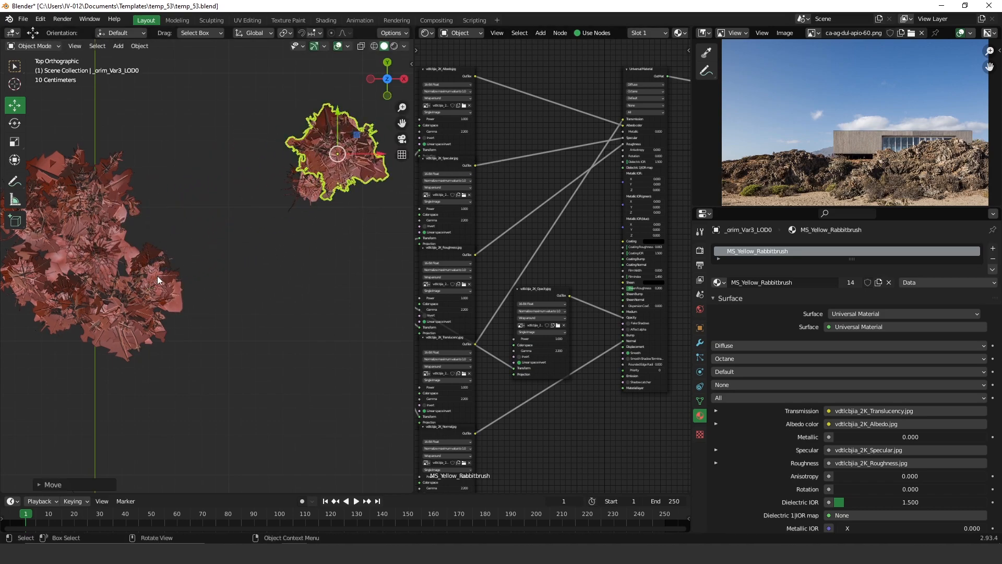
- Join all plants of the large rabbitbrush cluster into a single object
scroll(194, 218, "down", 4)
middle_click_drag(151, 384, 171, 293, "shift")
scroll(188, 191, "up", 1)
left_click_drag(222, 210, 92, 101)
left_click(181, 121)
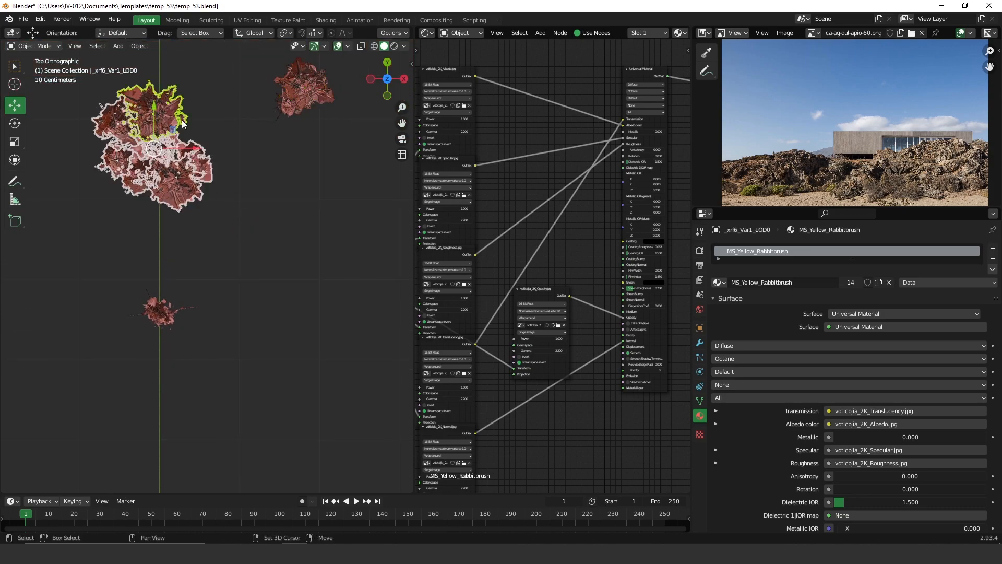
key("ctrl+j")
- Join the two separated rabbitbrush plants into a single object
left_click(318, 92)
left_click_drag(337, 130, 253, 64)
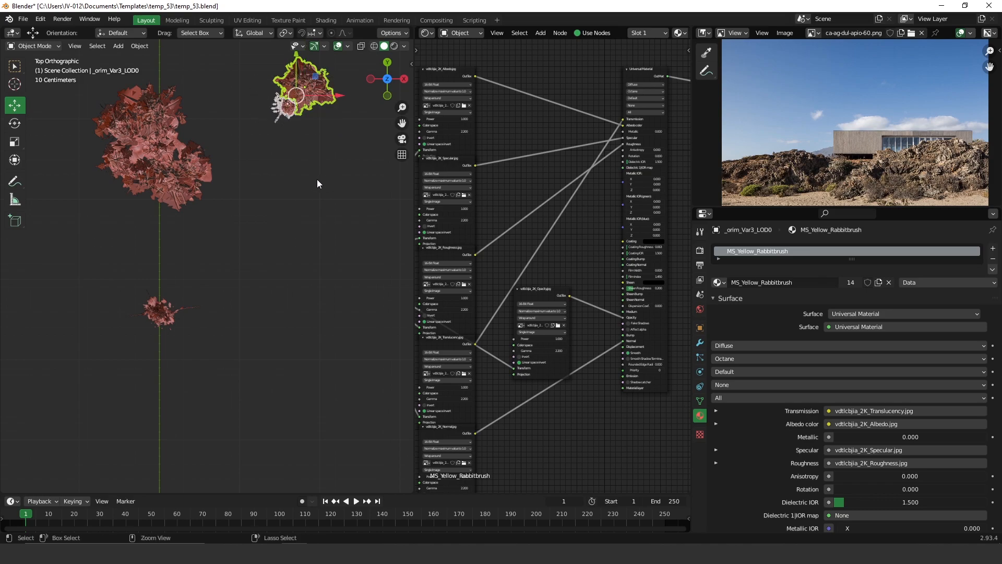
key("ctrl+j")
- Move the stacked Common Mugwort plants apart one by one, arranging them into a compact, overlapping cluster
left_click(158, 312)
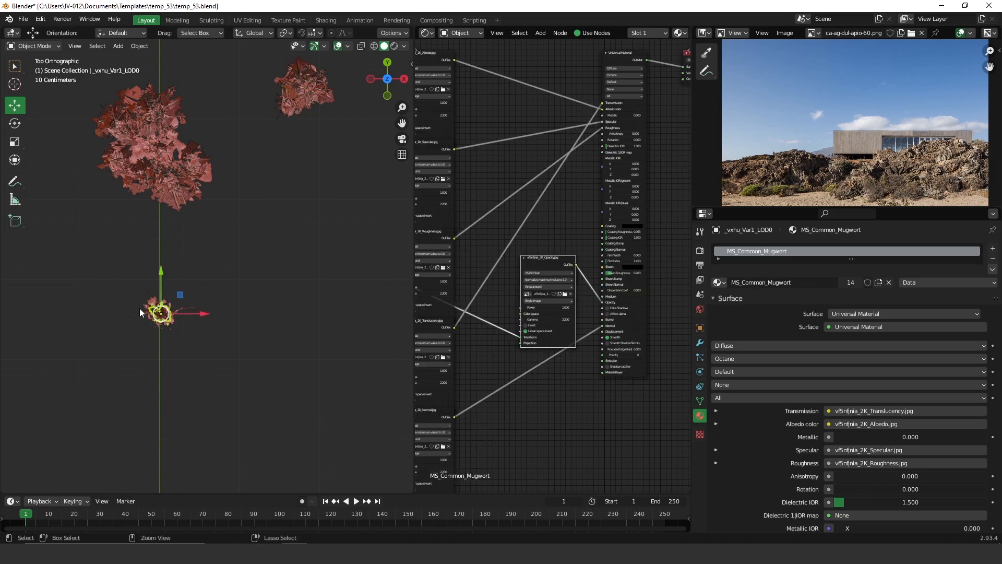
scroll(137, 309, "up", 2)
middle_click_drag(115, 324, 229, 260, "shift")
key("g")
left_click(239, 221)
left_click(213, 274)
key("g")
left_click(244, 249)
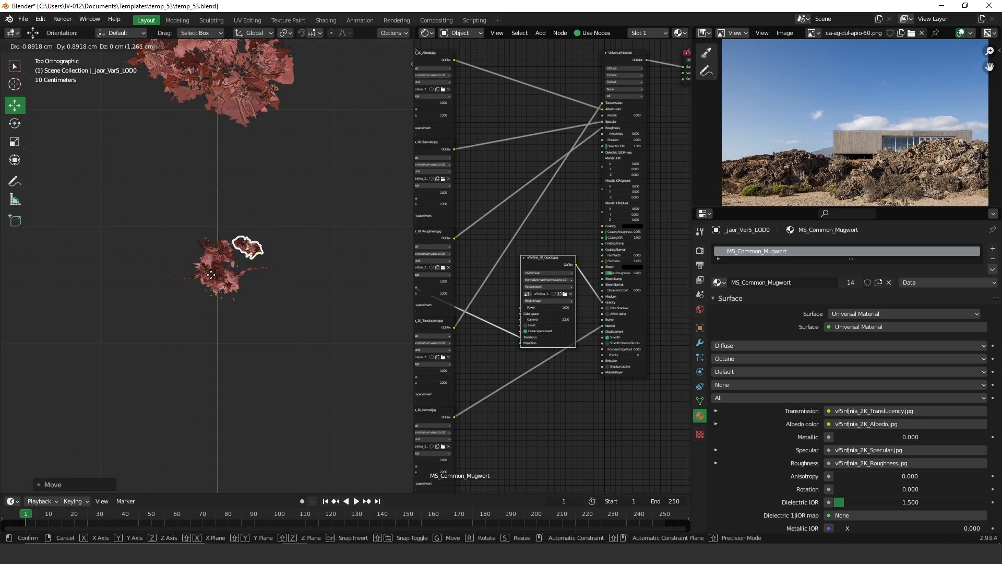
key("g")
left_click(204, 278)
left_click(213, 280)
key("g")
left_click(207, 289)
left_click(228, 283)
key("g")
left_click(272, 268)
left_click(234, 282)
key("g")
left_click(249, 272)
left_click(219, 291)
key("g")
left_click(229, 283)
left_click(218, 274)
key("g")
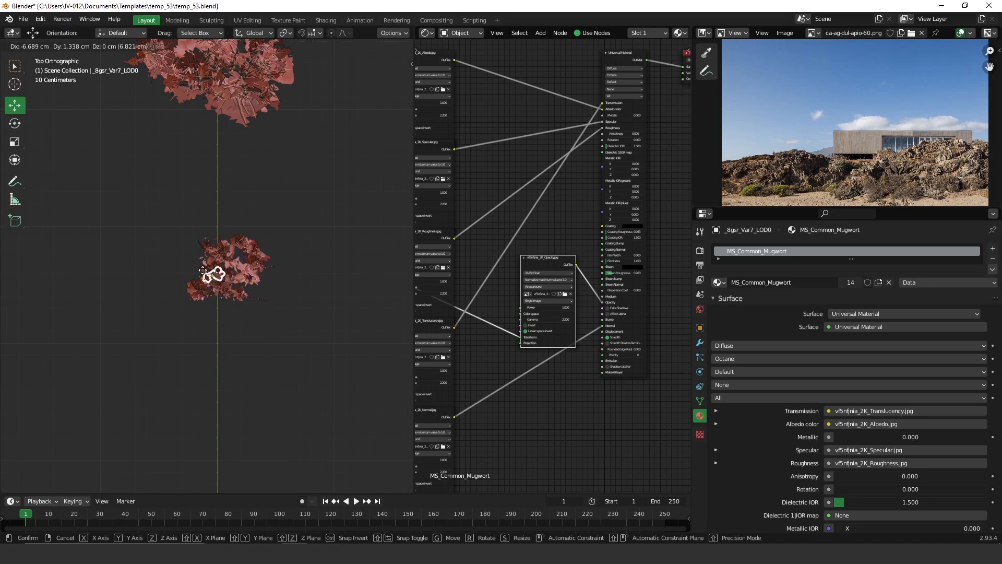
left_click(196, 267)
left_click(204, 277)
key("g")
left_click(210, 295)
left_click(223, 269)
key("g")
left_click(207, 250)
- Join all plants of the Common Mugwort cluster into a single object
left_click_drag(124, 223, 315, 339)
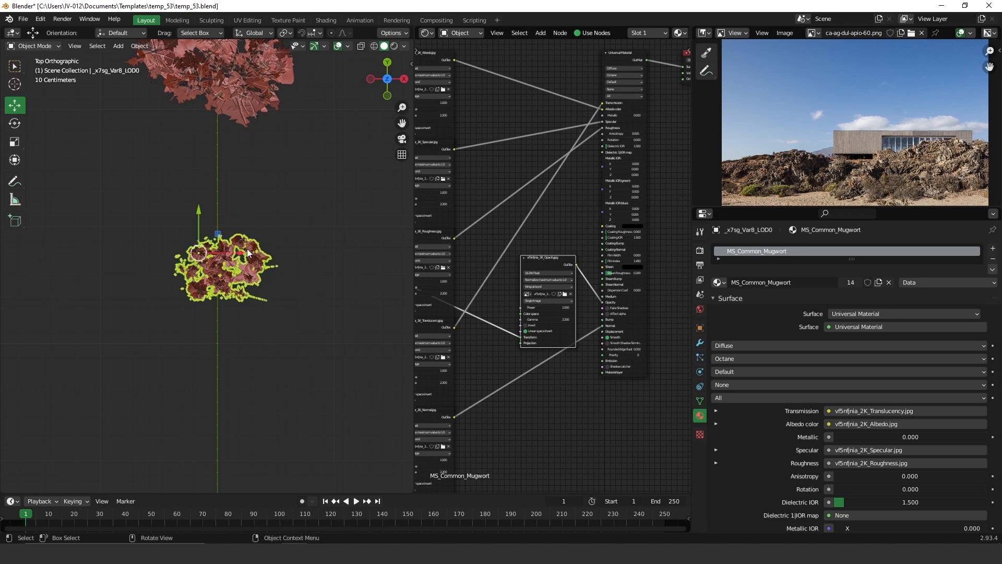
middle_click_drag(265, 283, 200, 284)
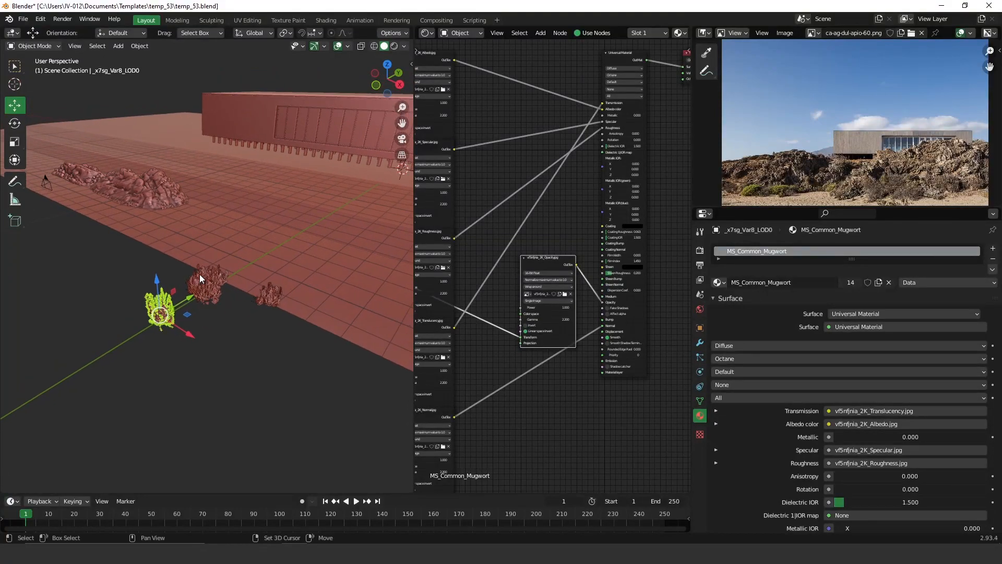
middle_click_drag(173, 184, 205, 228)
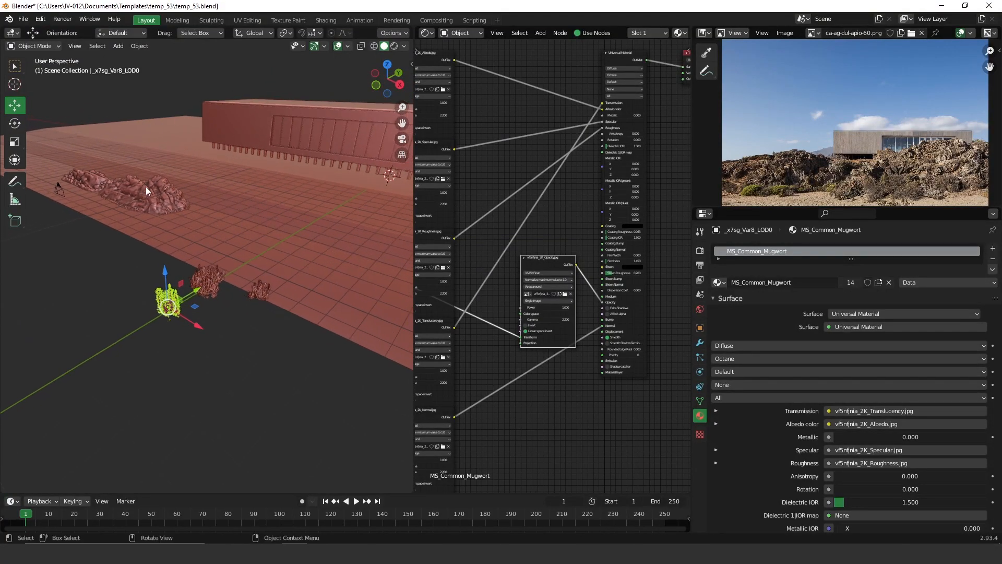
- Assign the ground plane as the target surface in the Scatter add-on
key("t")
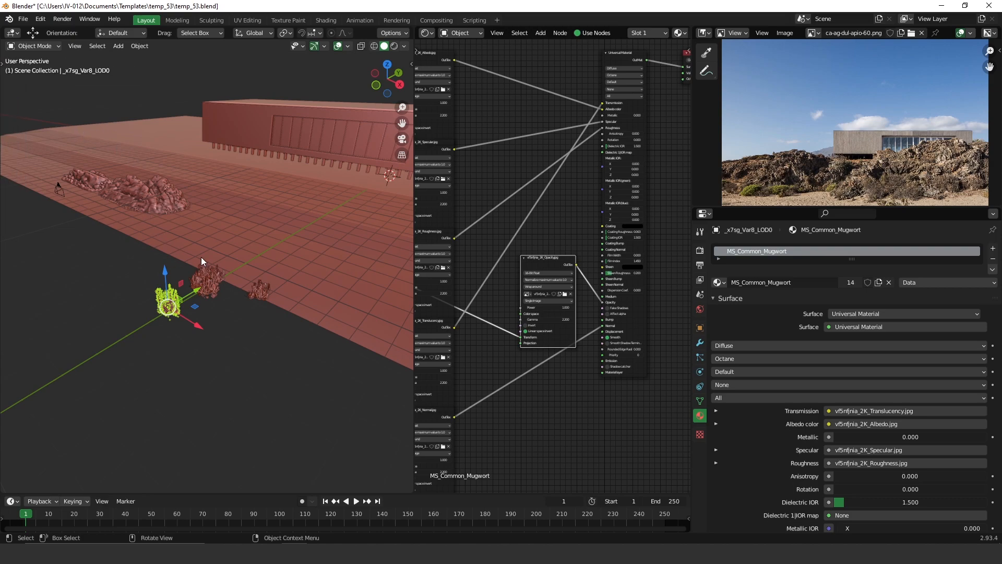
left_click(285, 233)
key("n")
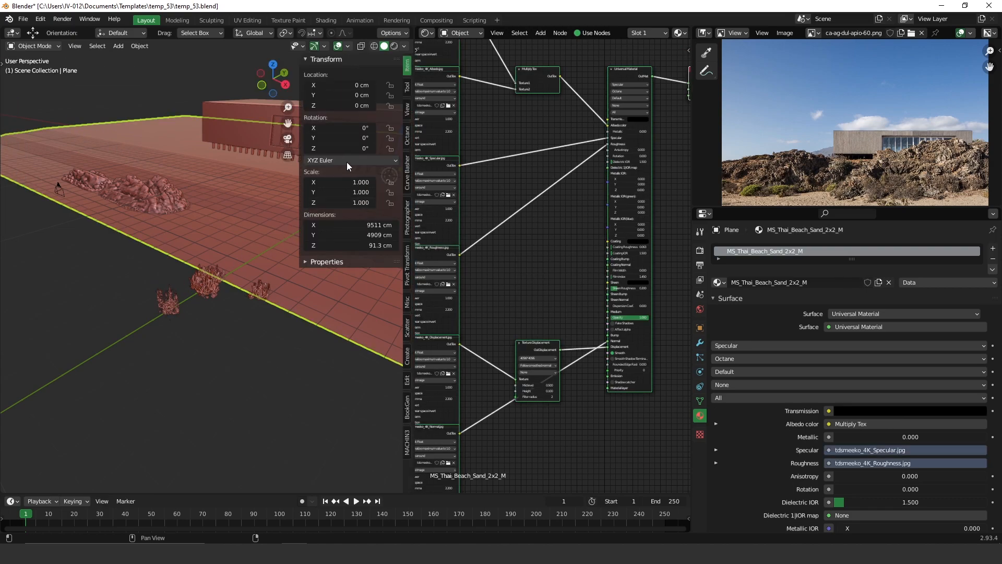
left_click(407, 328)
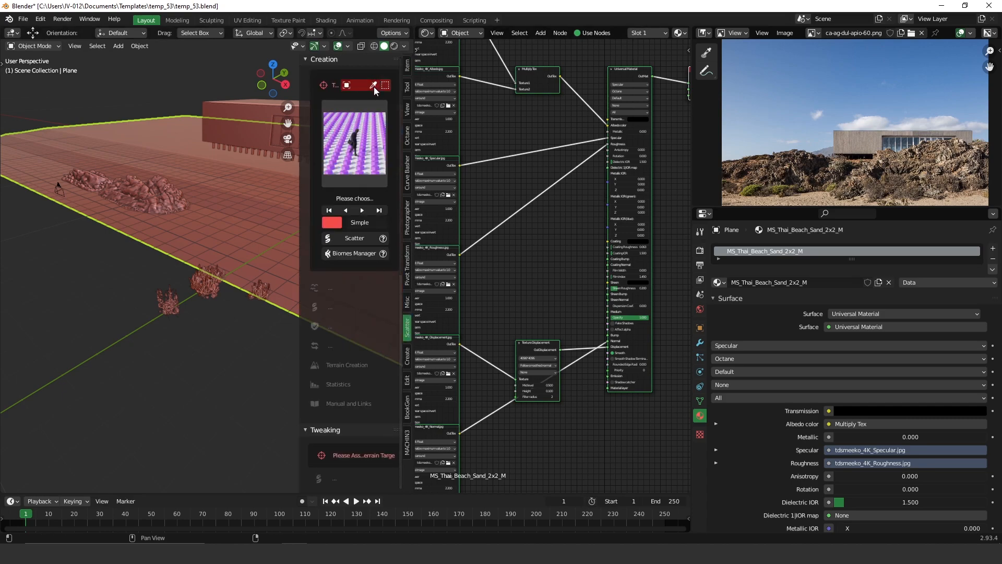
left_click(374, 89)
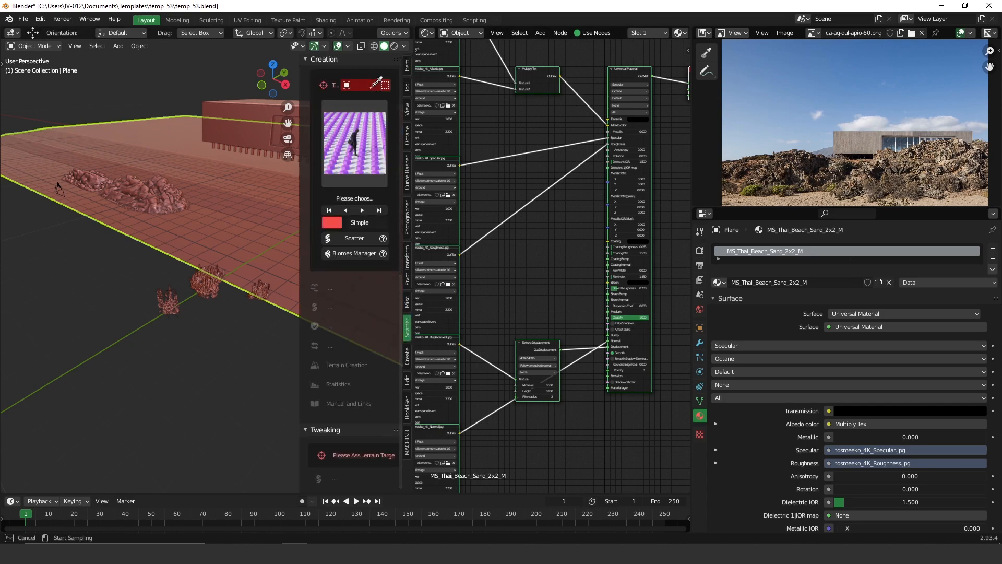
left_click(245, 209)
- Scatter the large rabbitbrush cluster over the ground plane with the Cluster Grass Xs preset
left_click(213, 286)
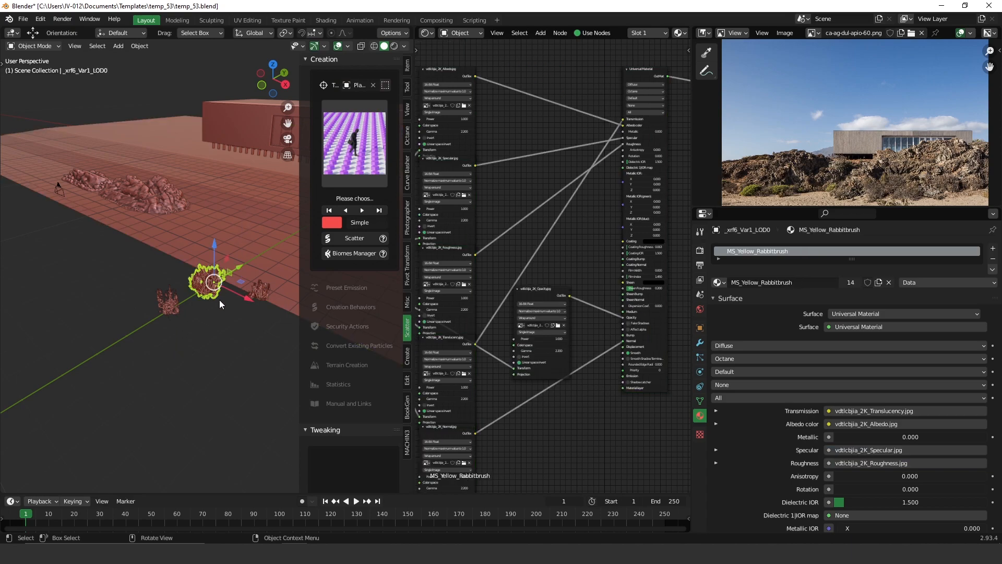
left_click(357, 149)
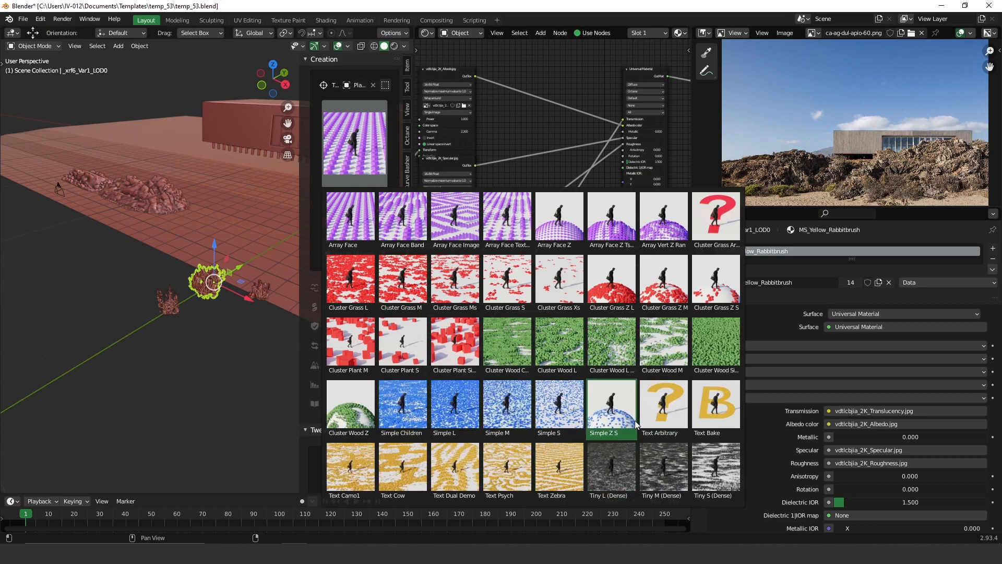
left_click(560, 282)
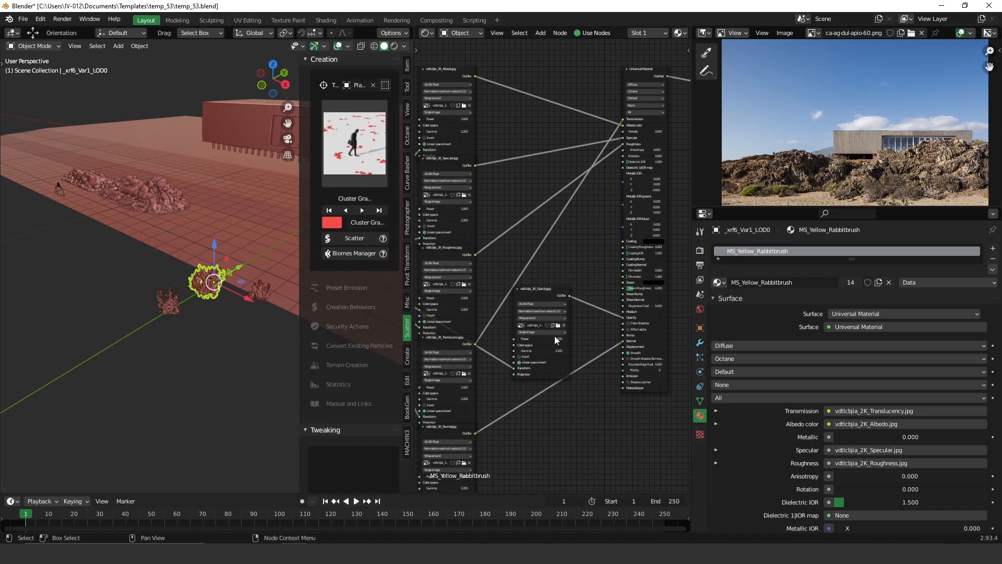
left_click(359, 239)
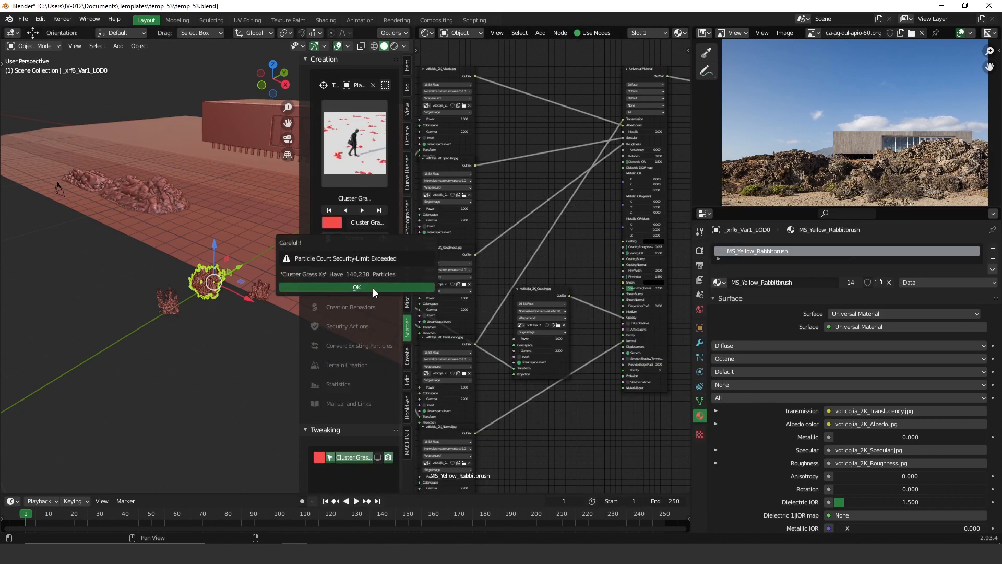
scroll(371, 301, "down", 6)
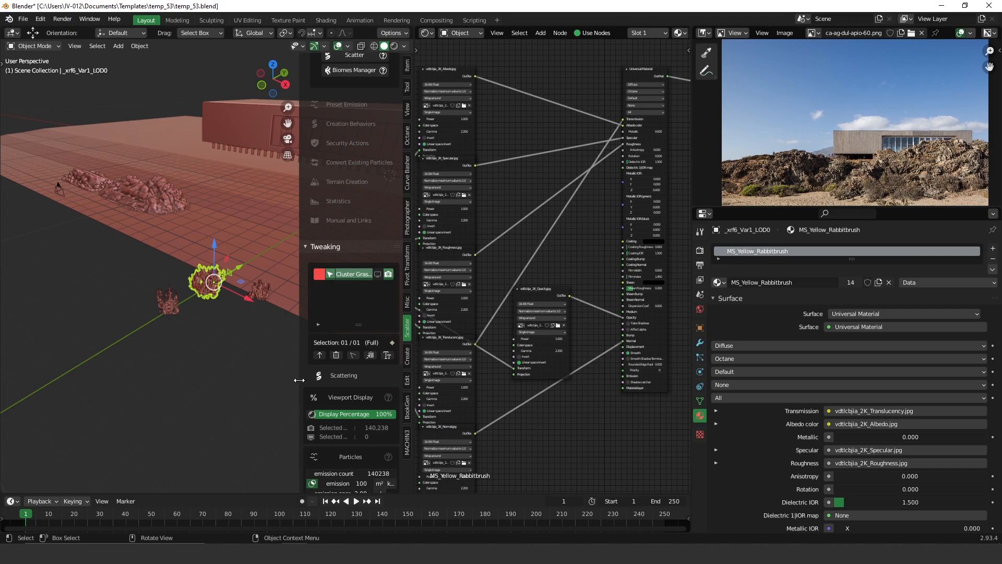
- Show the Cluster Grass Xs particles in the viewport and adjust their emission count to 17528
scroll(360, 358, "down", 3)
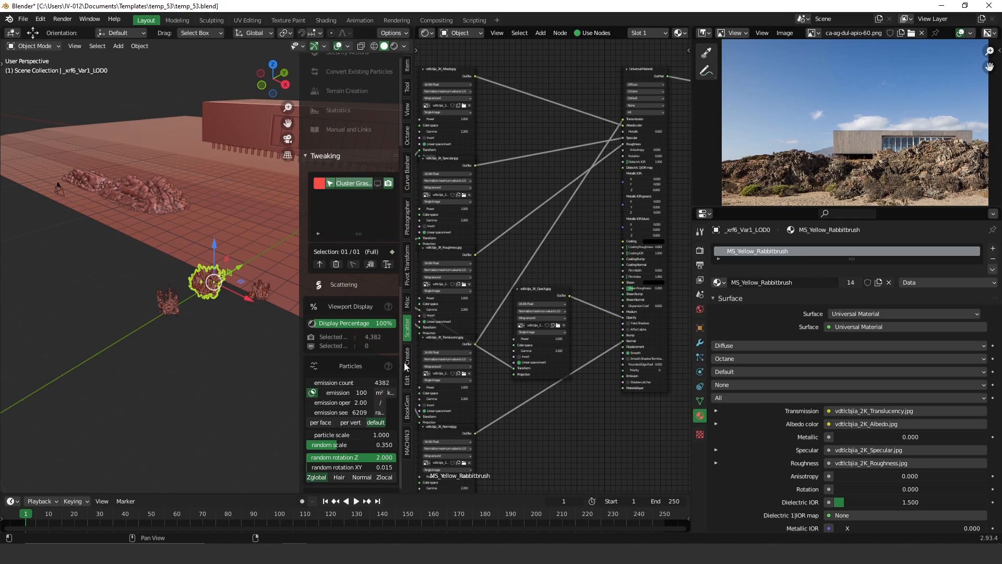
left_click(377, 183)
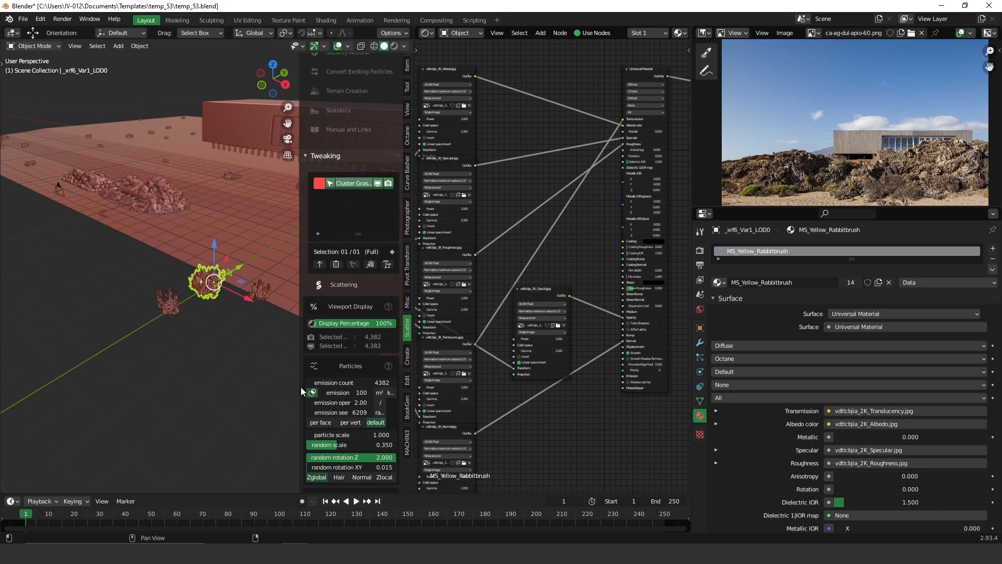
left_click_drag(301, 387, 258, 383)
left_click(372, 404)
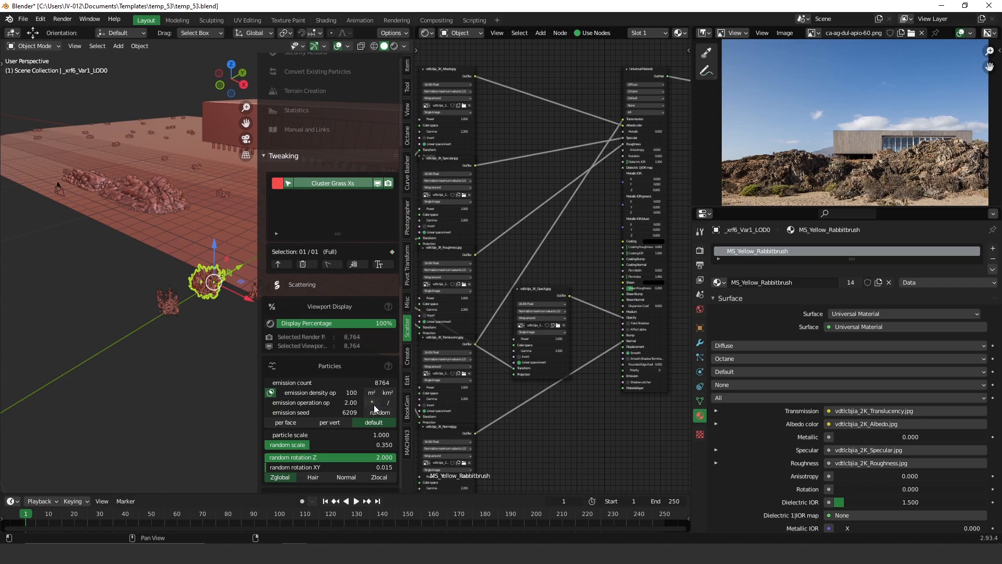
left_click(373, 403)
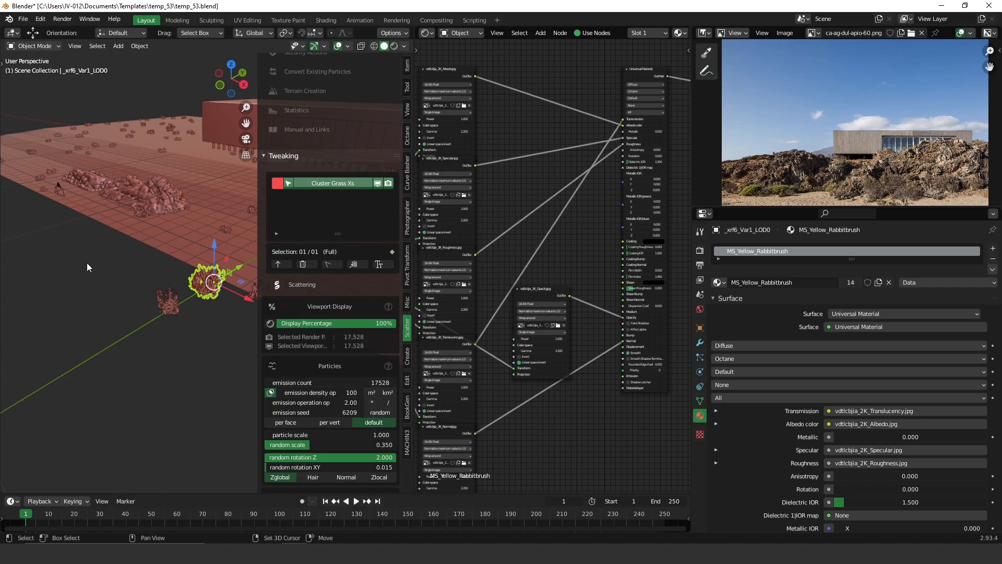
- Scatter the smaller rabbitbrush group over the ground plane with the Simple S preset
middle_click_drag(92, 268, 199, 273)
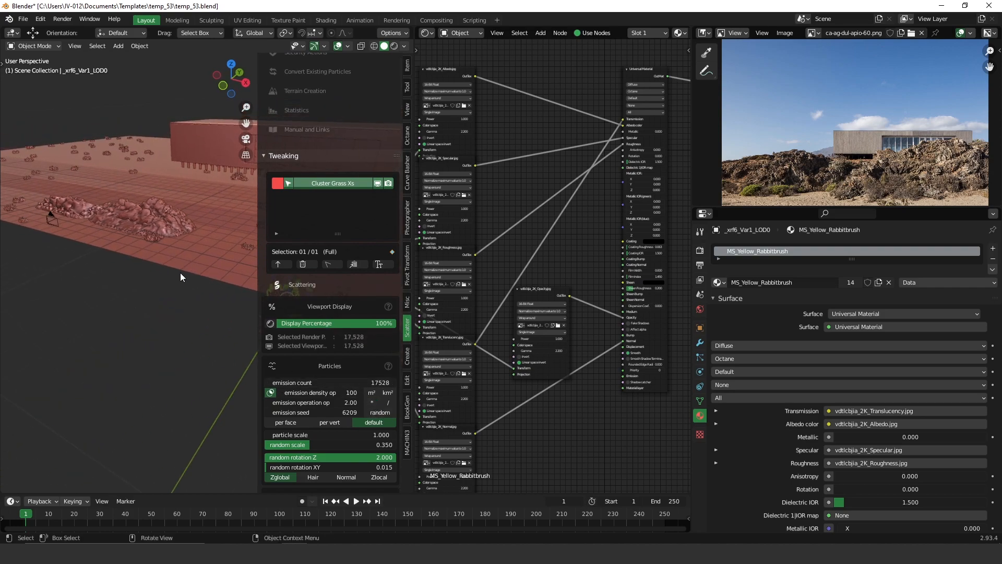
middle_click_drag(116, 250, 145, 256)
middle_click_drag(86, 263, 7, 264, "shift")
middle_click_drag(158, 282, 143, 299)
middle_click_drag(325, 163, 322, 413)
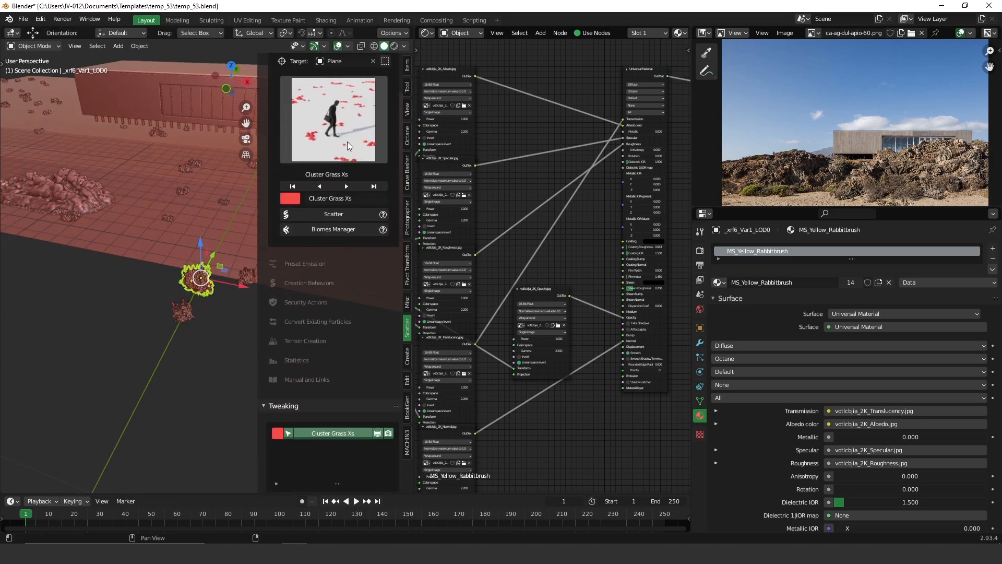
left_click(246, 278)
left_click(351, 151)
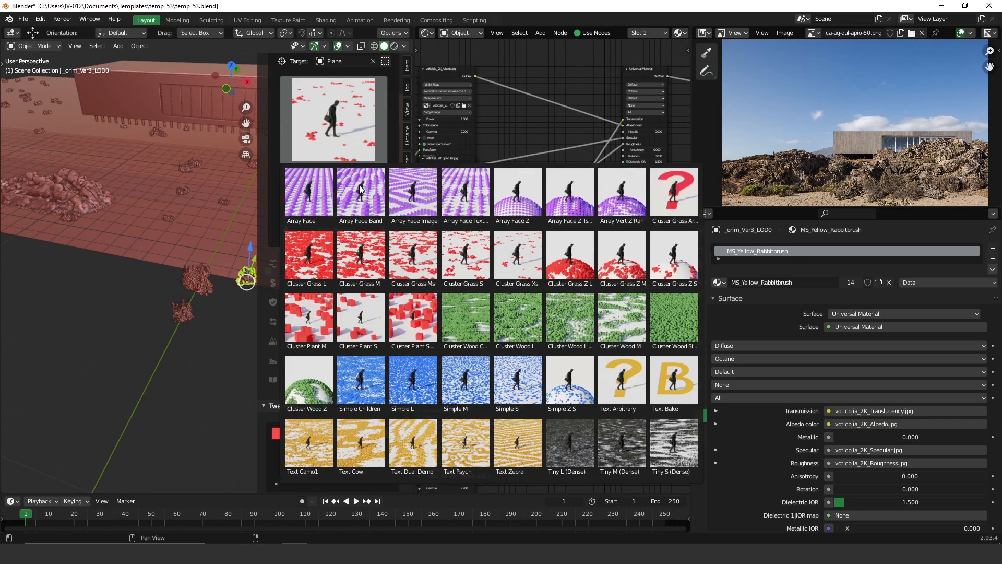
left_click(524, 394)
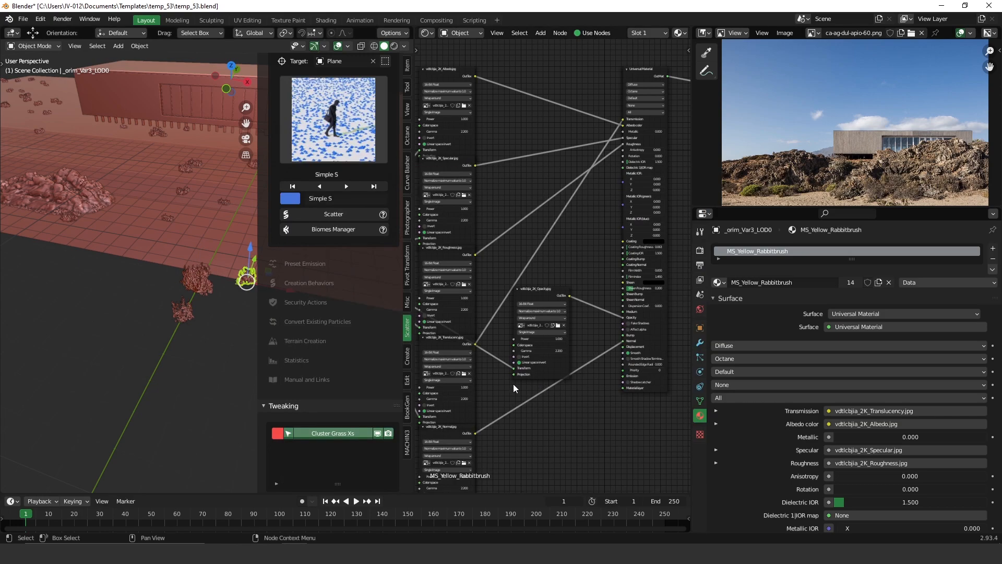
left_click(351, 216)
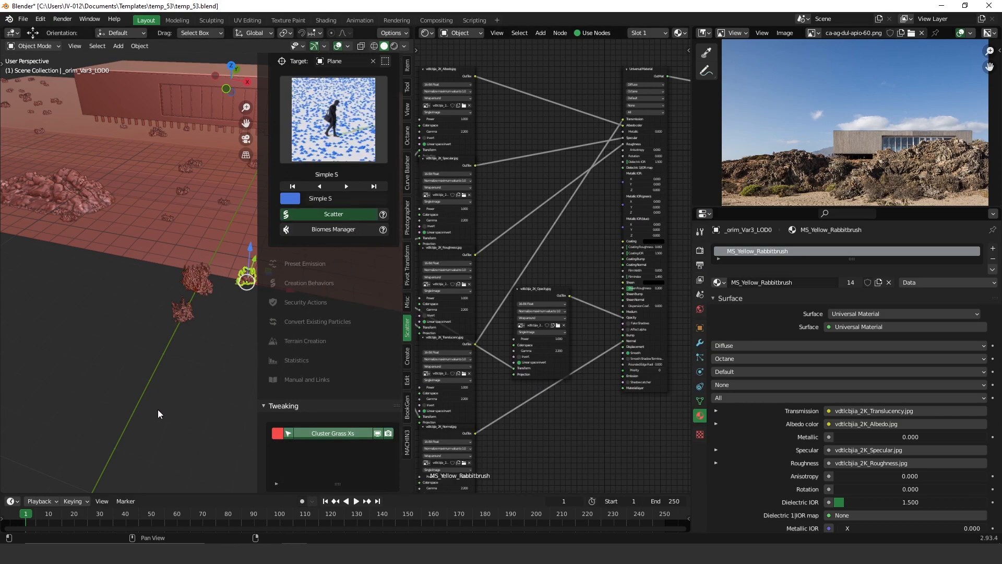
- Reduce the Simple S scatter's emission count to 1460 by repeated halving and check the density through the camera
scroll(389, 316, "down", 12)
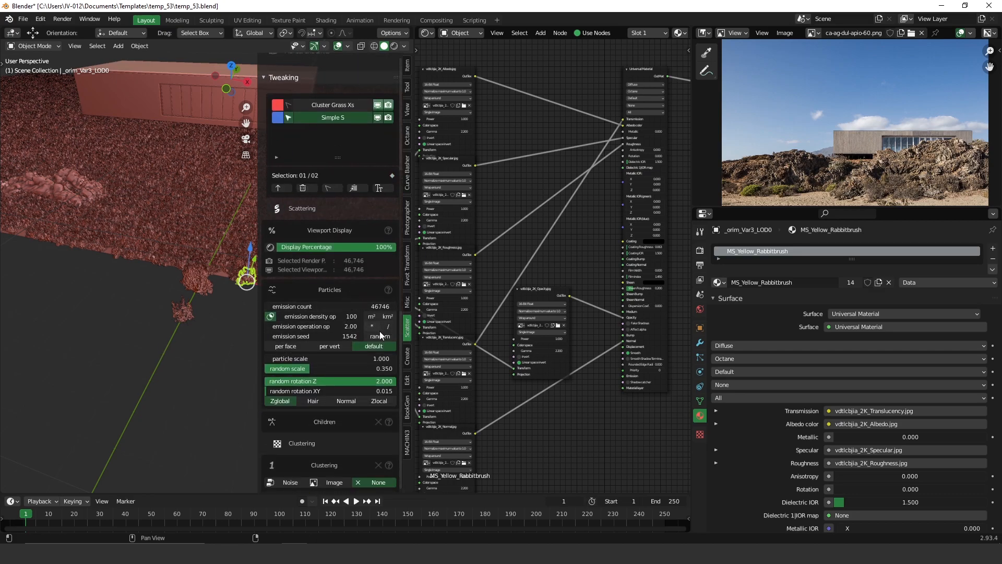
left_click(391, 326)
left_click(390, 328)
left_click(391, 328)
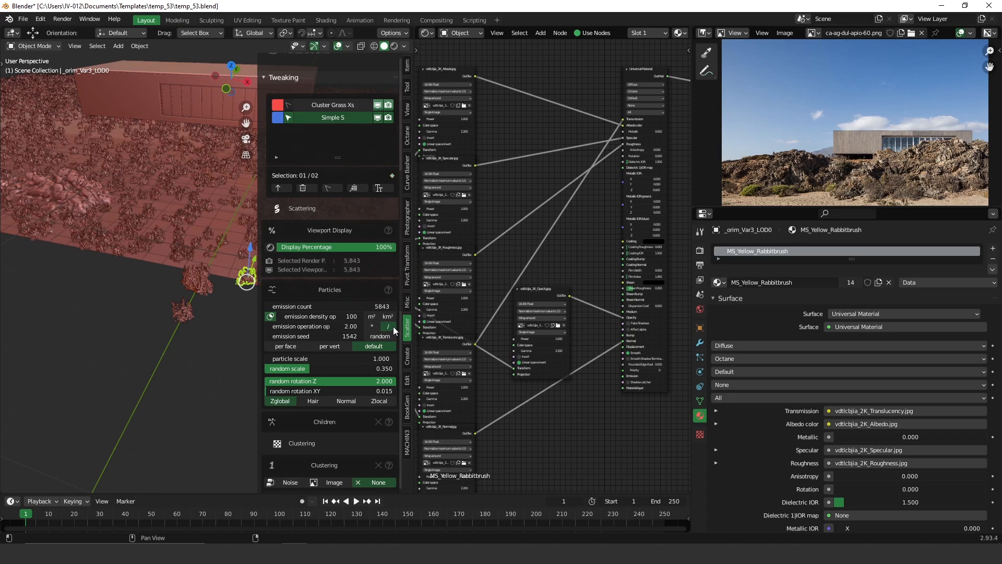
left_click(393, 327)
left_click(393, 331)
scroll(178, 343, "down", 3)
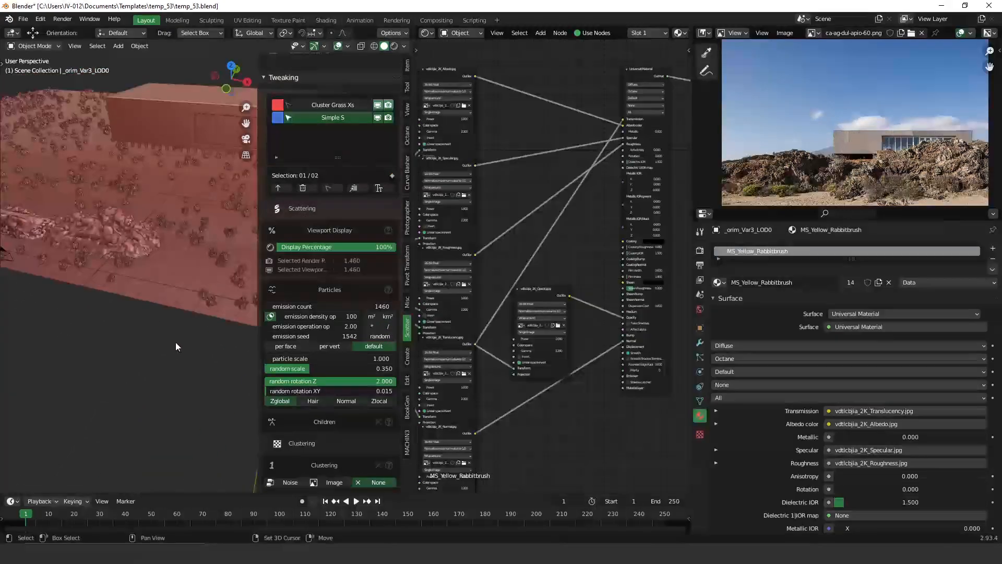
key("KP_0")
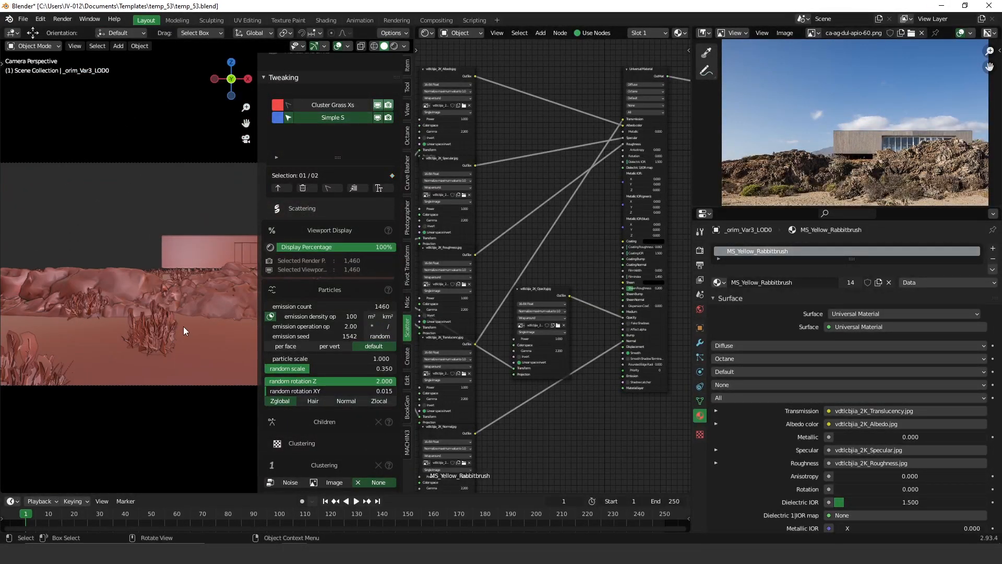
key("KP_0")
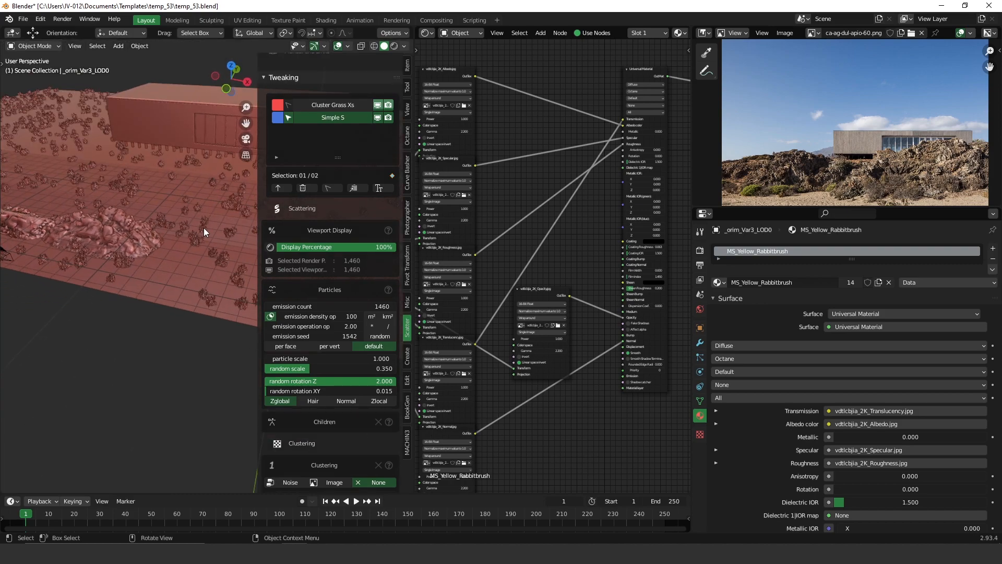
- Scatter the common mugwort cluster over the ground plane with the Cluster Grass Ms preset
middle_click_drag(147, 255, 124, 339, "ctrl")
scroll(199, 312, "up", 2)
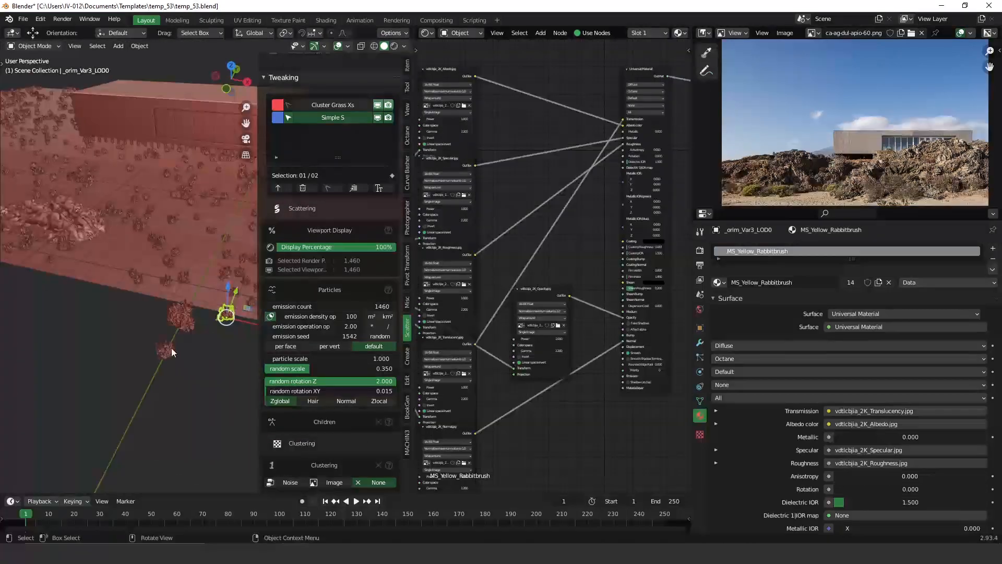
left_click(171, 353)
middle_click_drag(344, 208, 347, 307)
scroll(328, 235, "up", 10)
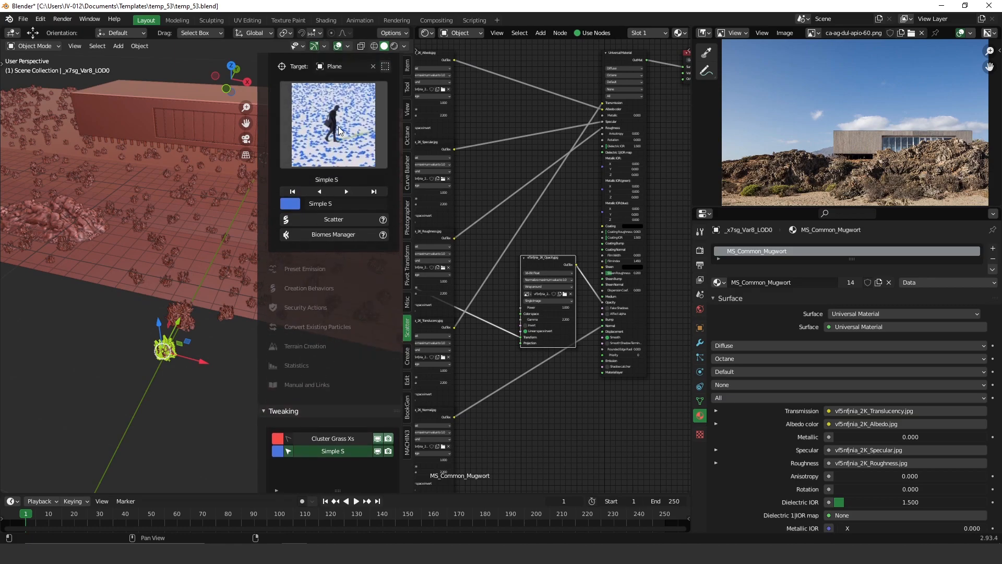
left_click(315, 156)
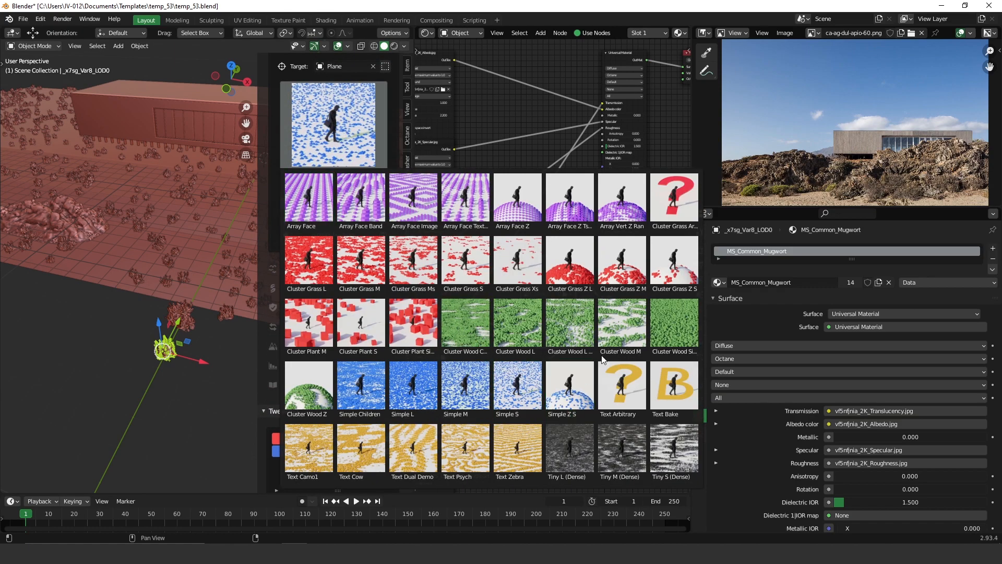
left_click(527, 390)
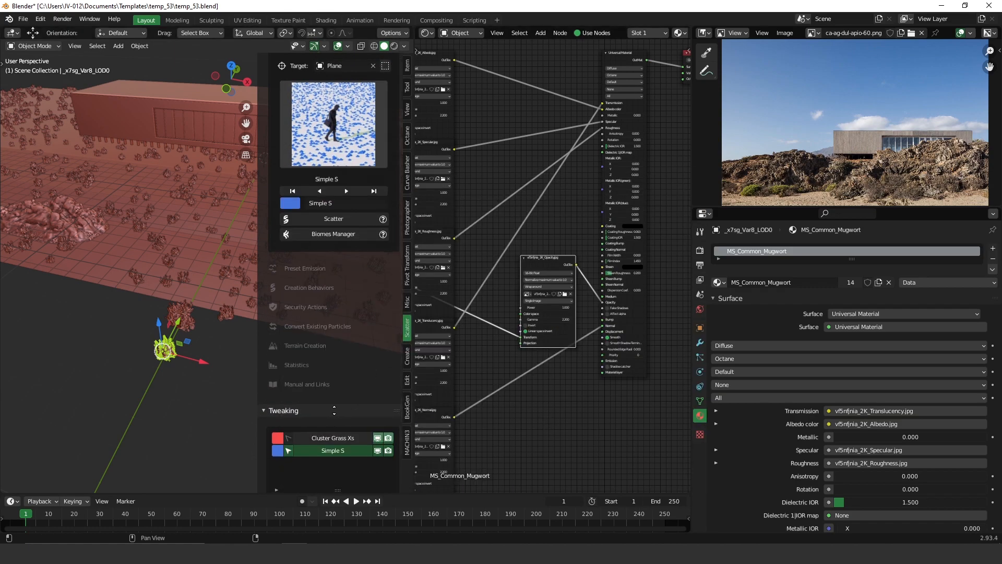
scroll(323, 305, "down", 5)
left_click(333, 116)
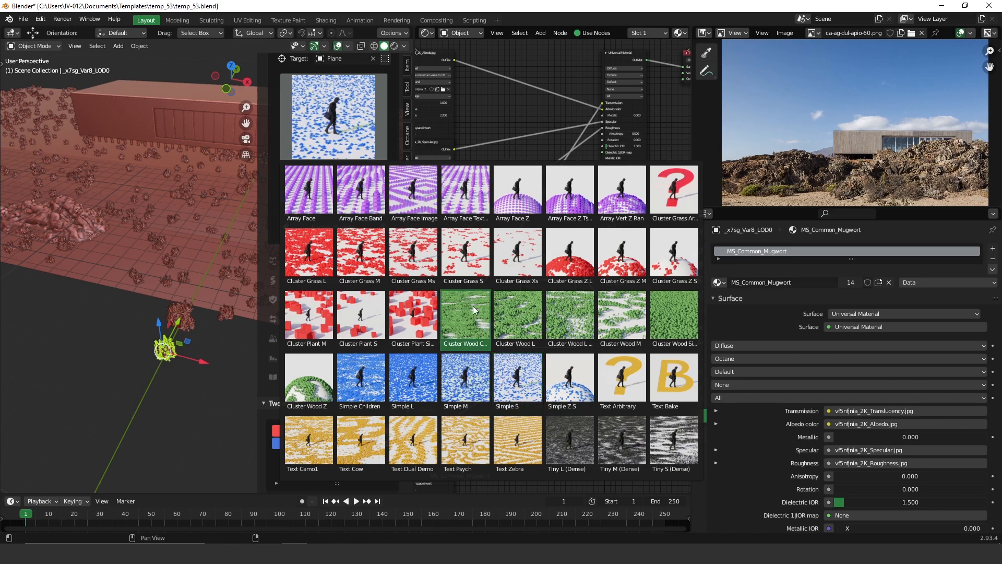
left_click(416, 261)
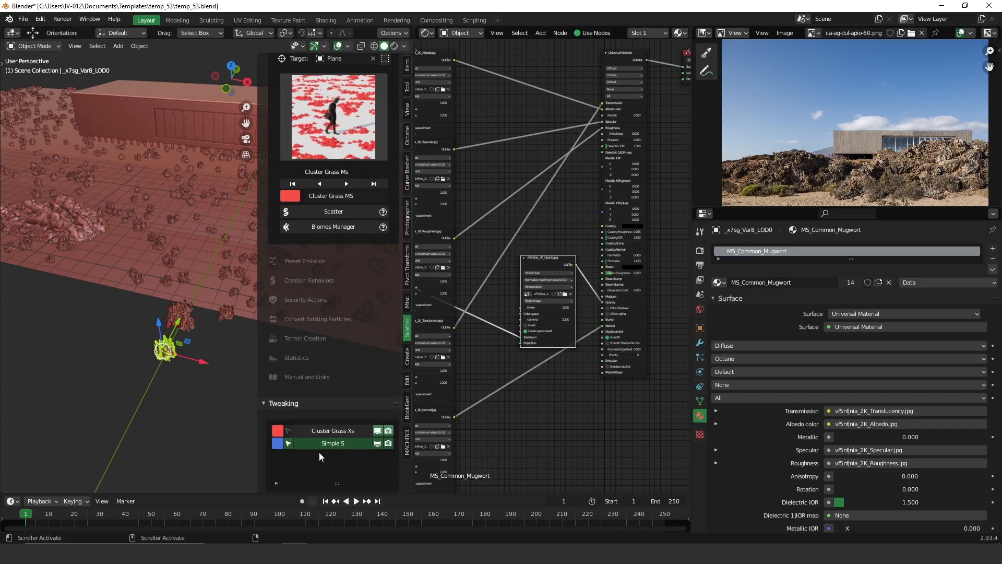
left_click(337, 212)
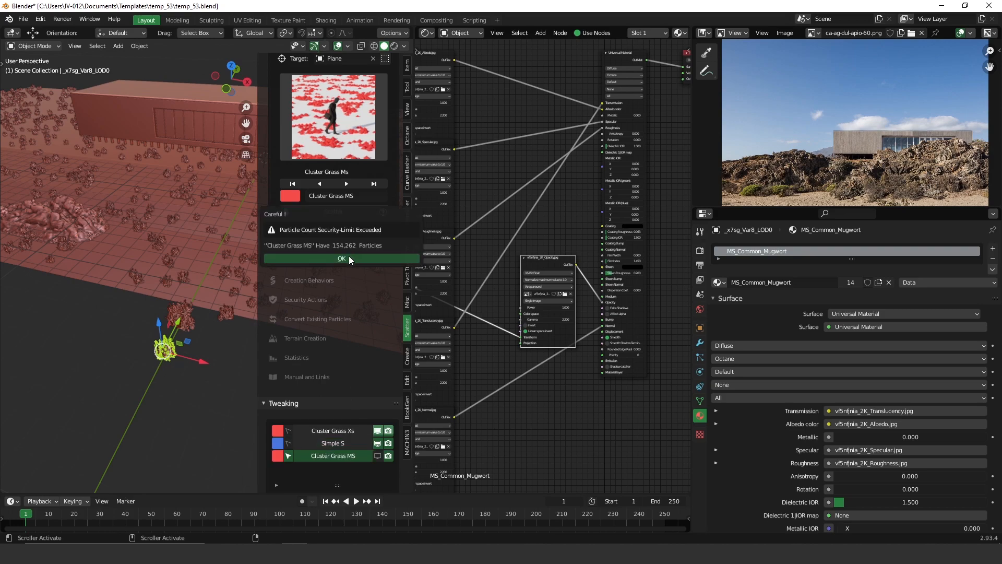
left_click(342, 258)
- Show the Cluster Grass MS particles in the viewport and reduce their emission count to 2410 by repeated halving, checking density through the camera
scroll(349, 386, "down", 8)
left_click(389, 471)
left_click(389, 470)
left_click(377, 271)
left_click(377, 470)
middle_click_drag(118, 305, 121, 294)
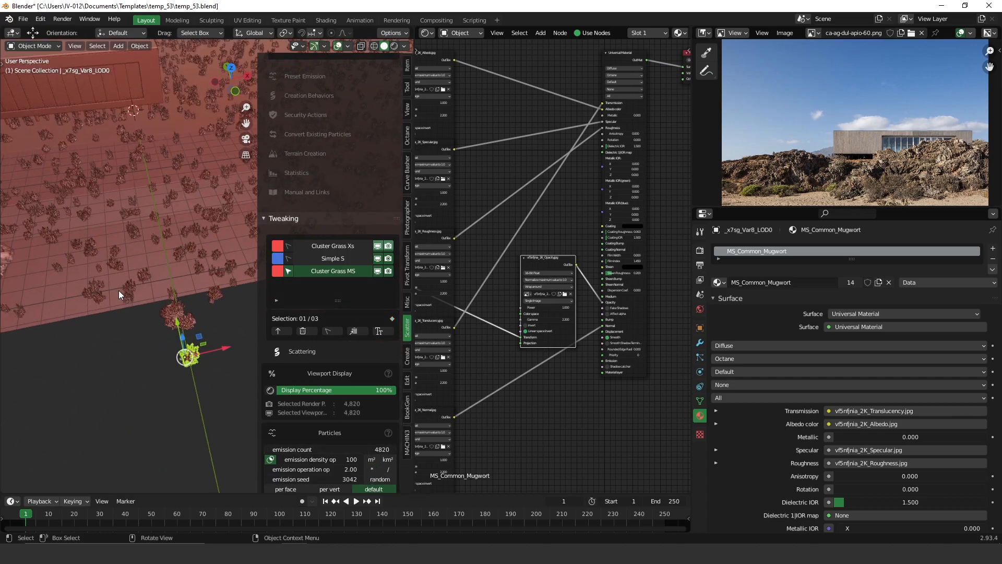
key("KP_0")
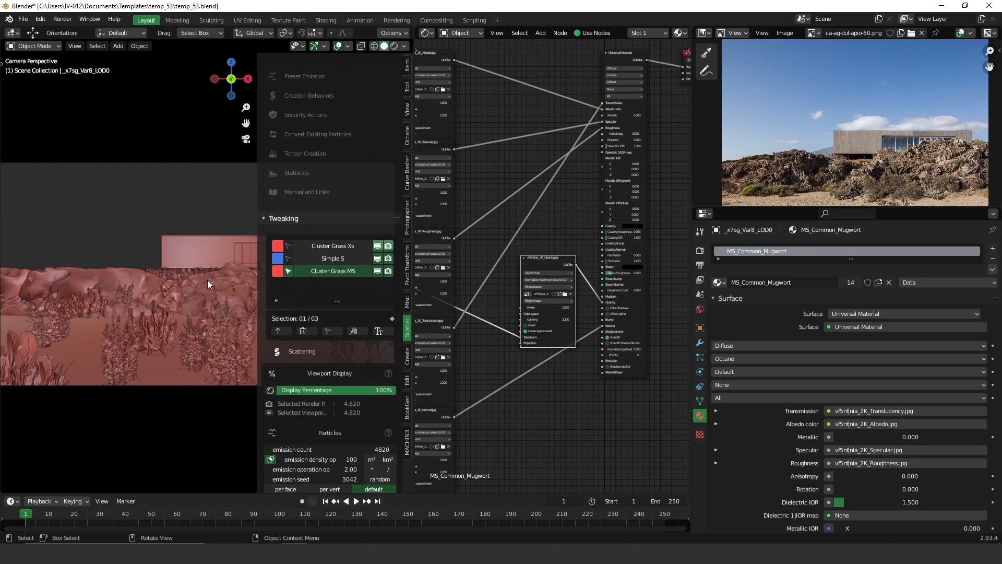
left_click(389, 470)
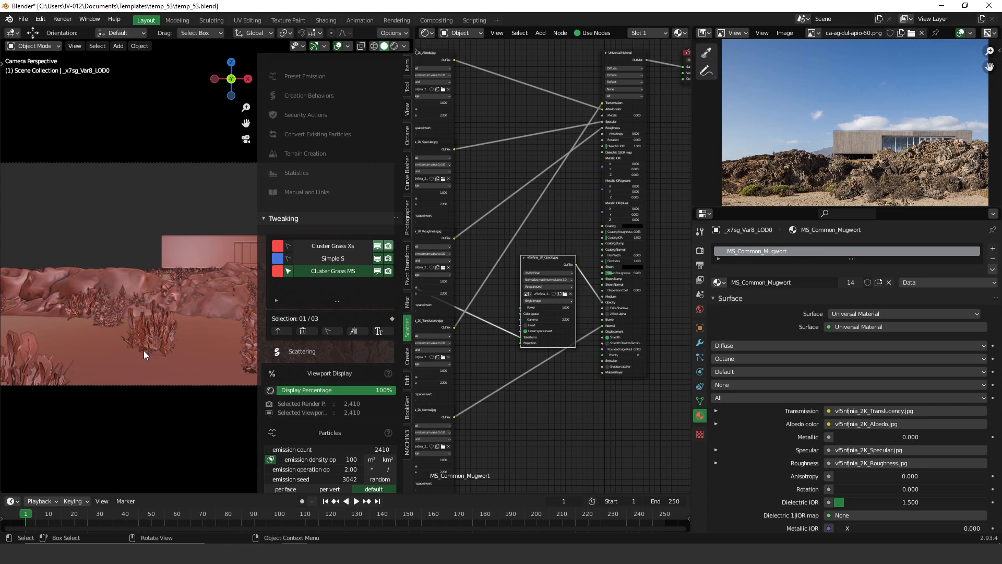
- Preview the scattered vegetation in the rendered camera view, then return to solid shading
key("n")
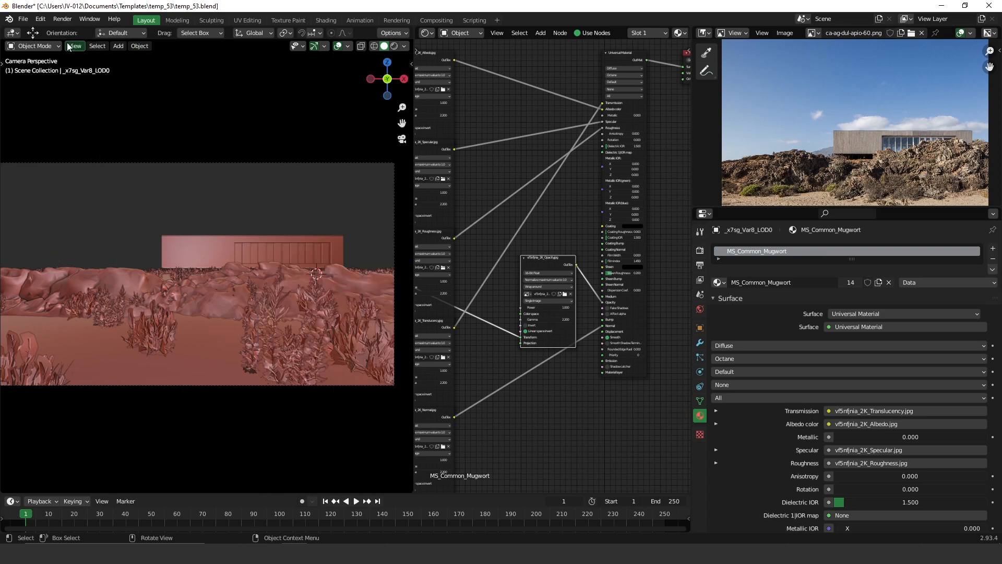
left_click(395, 46)
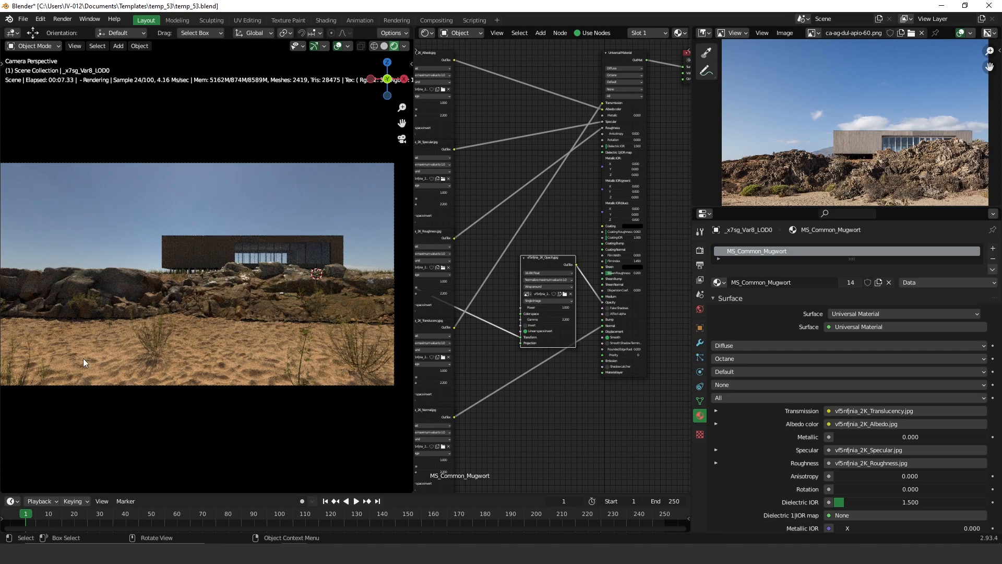
left_click(384, 46)
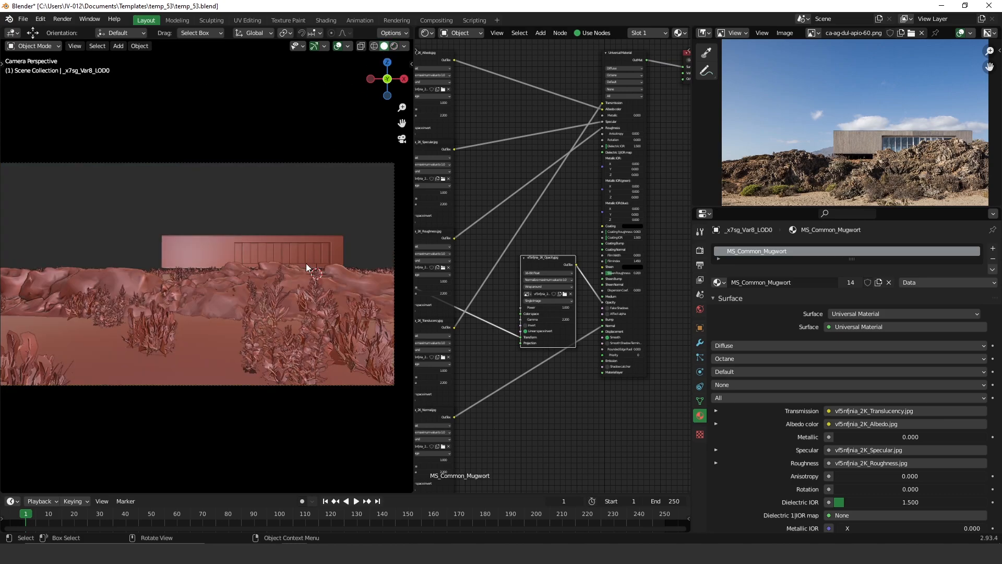
- Clear the ground plane as the scatter target and try to pick the large rock in front of the building instead
left_click(239, 282)
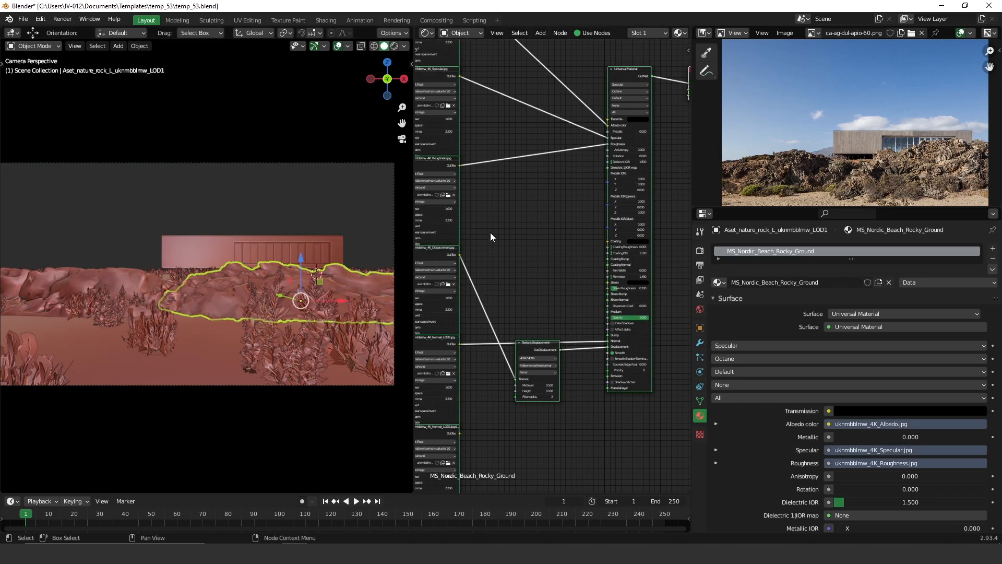
key("n")
middle_click_drag(218, 246, 168, 214)
scroll(296, 233, "up", 8)
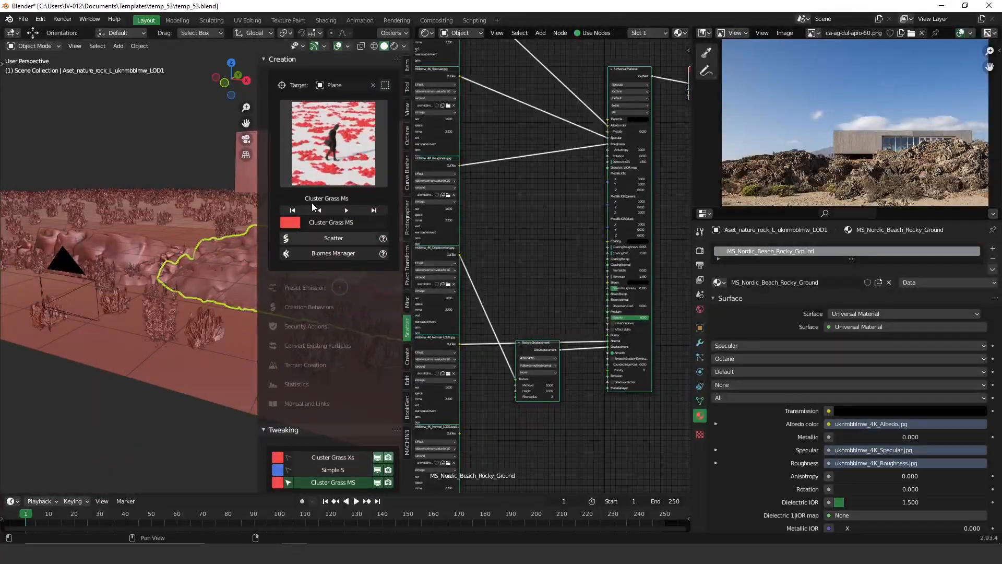
left_click(372, 85)
left_click(373, 85)
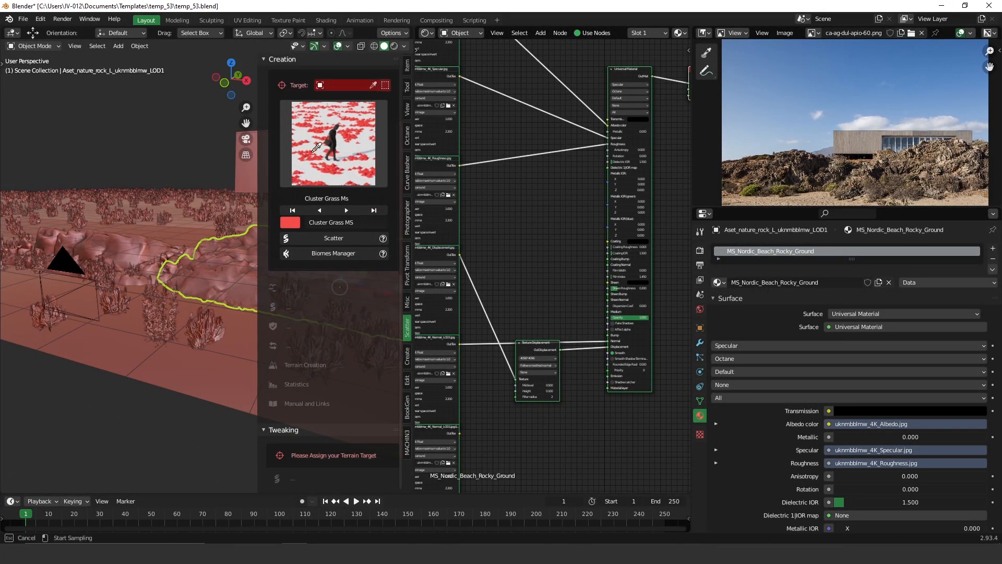
left_click(236, 255)
left_click(374, 85)
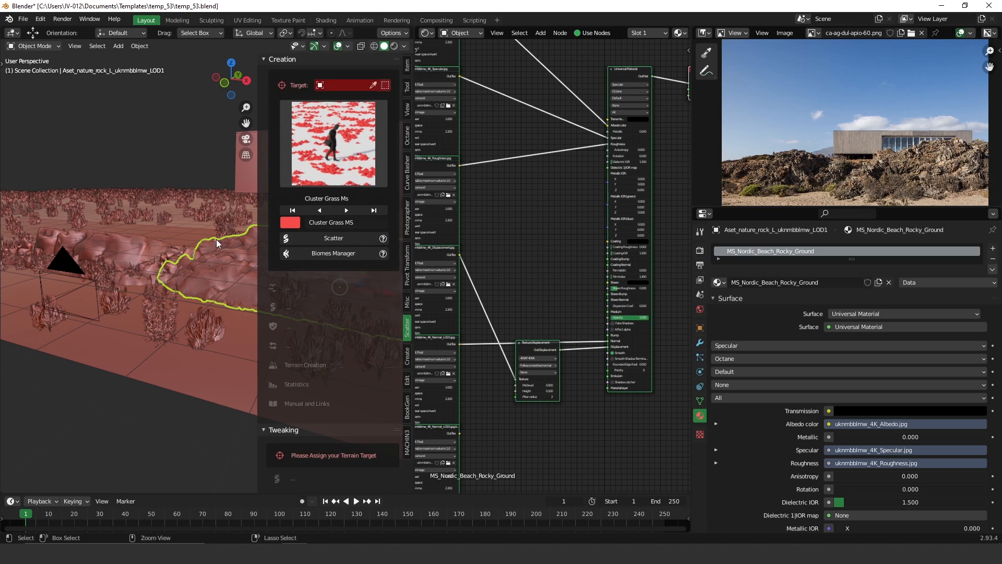
- Apply the selected rock's object transform and move its pivot to the bottom
key("ctrl+a")
left_click(186, 239)
key("ctrl+d")
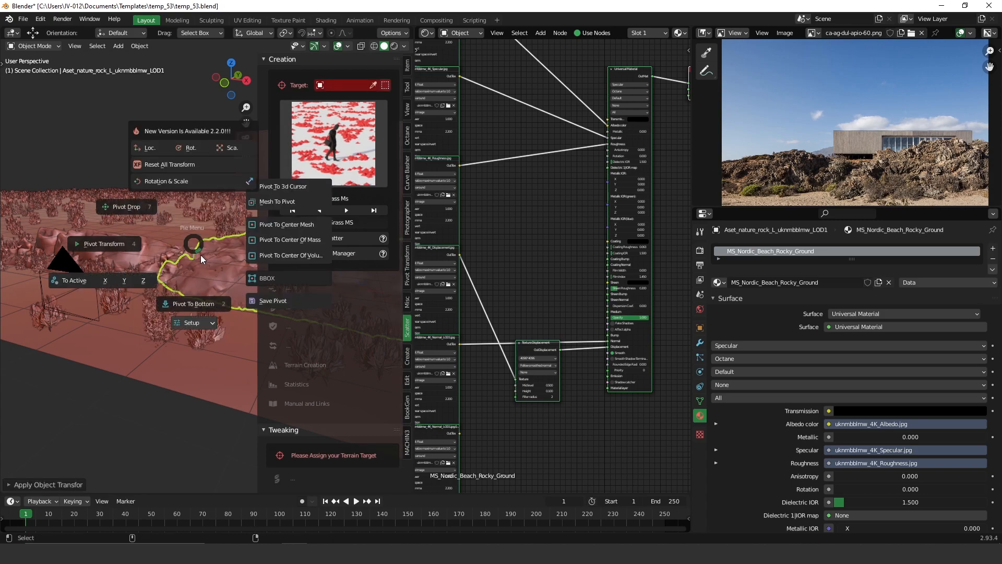
left_click(199, 300)
- Assign the selected rock as the scatter target
left_click(373, 85)
left_click(228, 244)
scroll(238, 376, "down", 3)
middle_click_drag(238, 382, 114, 331, "shift")
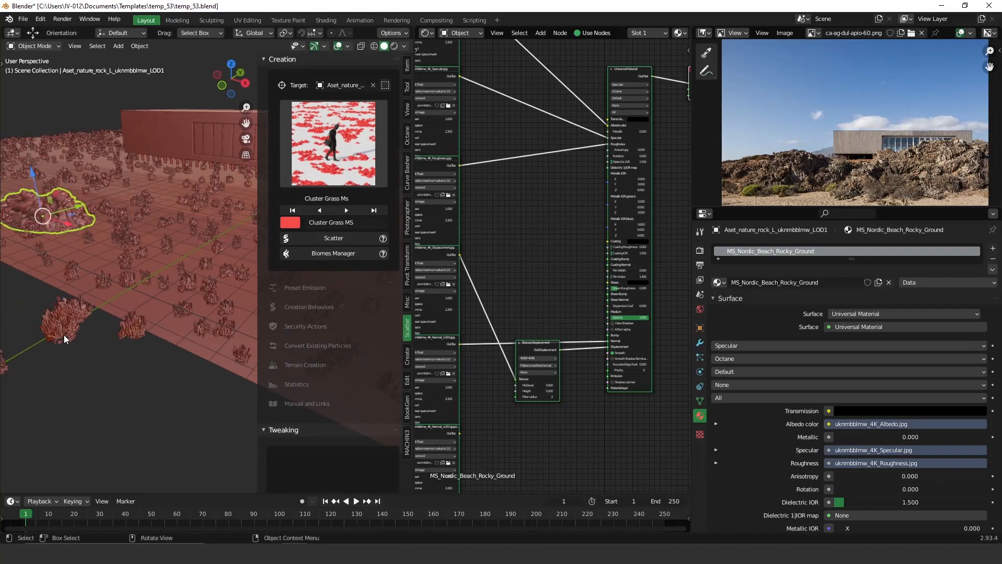
- Scatter the smaller rabbitbrush group over the target rock with the Simple Z S preset
left_click(68, 339)
left_click(133, 337)
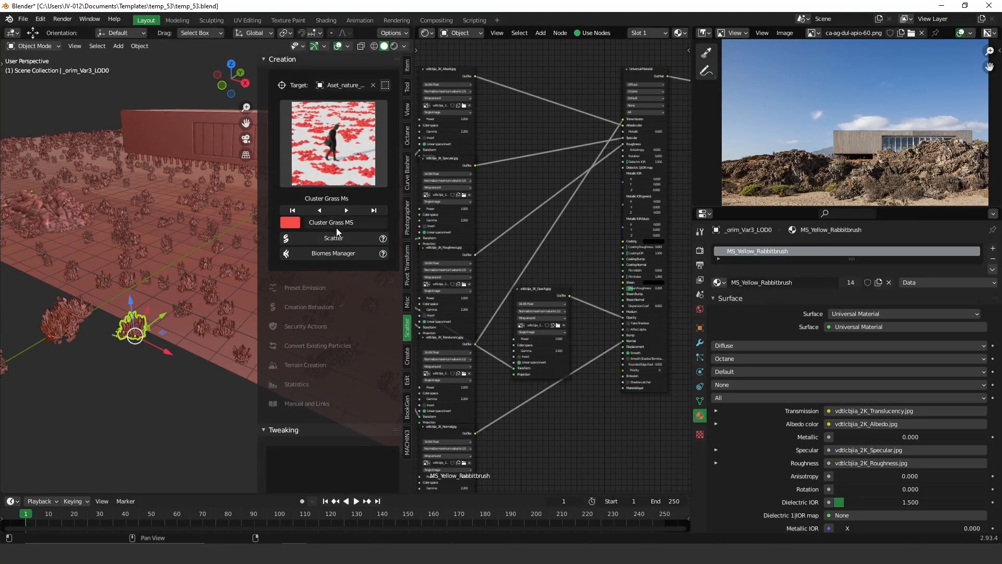
left_click(336, 167)
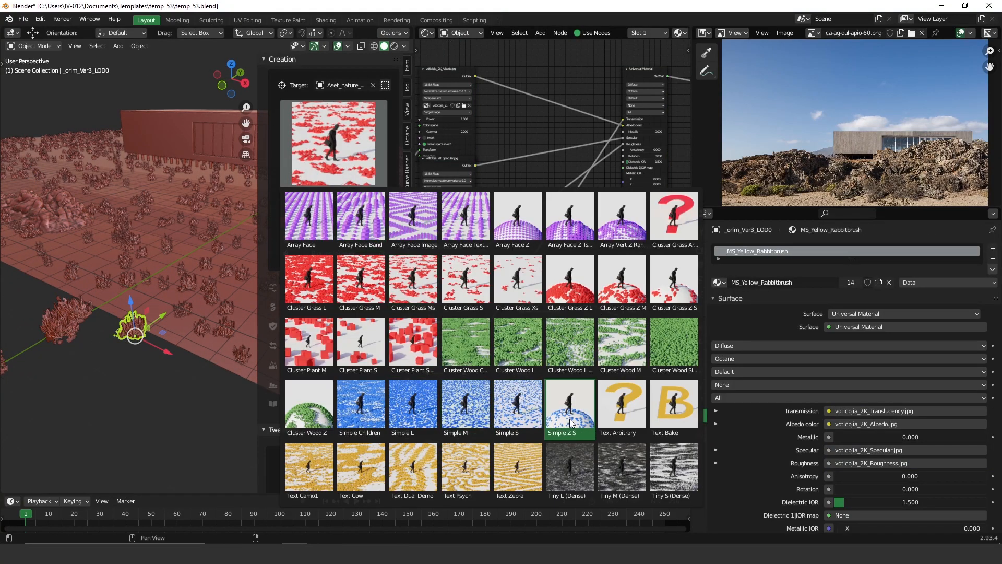
left_click(522, 418)
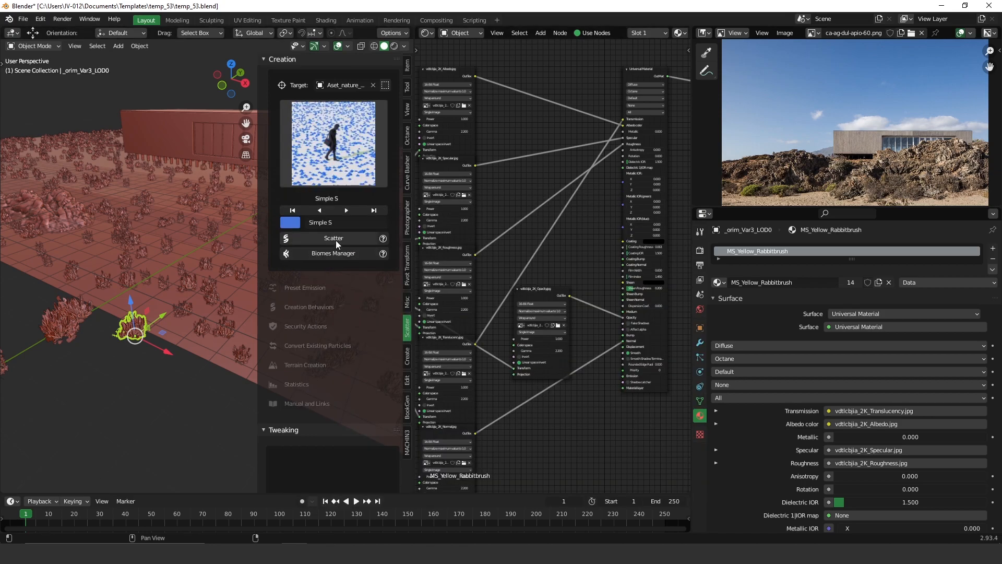
left_click(335, 157)
left_click(576, 405)
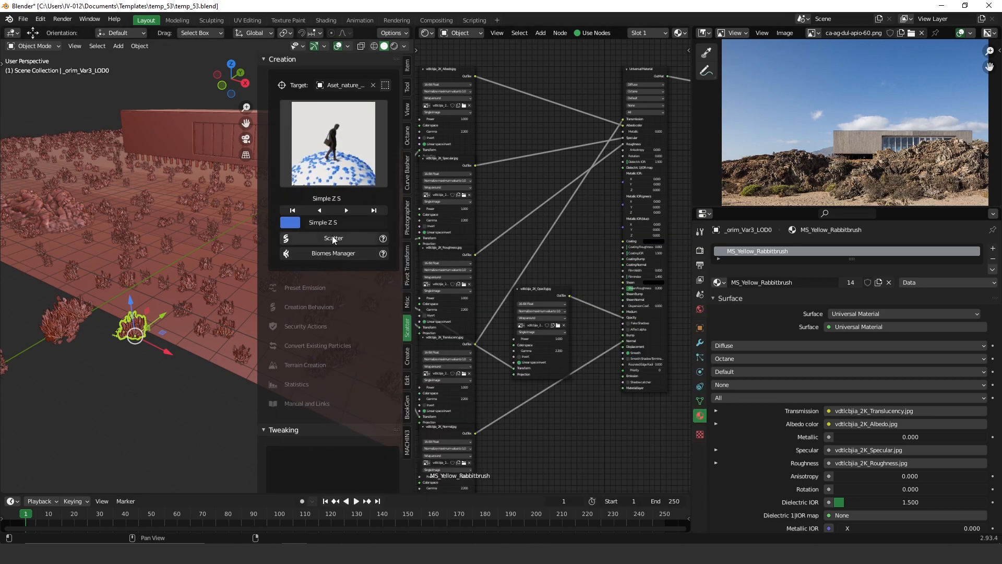
middle_click_drag(82, 221, 221, 306, "shift")
scroll(174, 210, "up", 4)
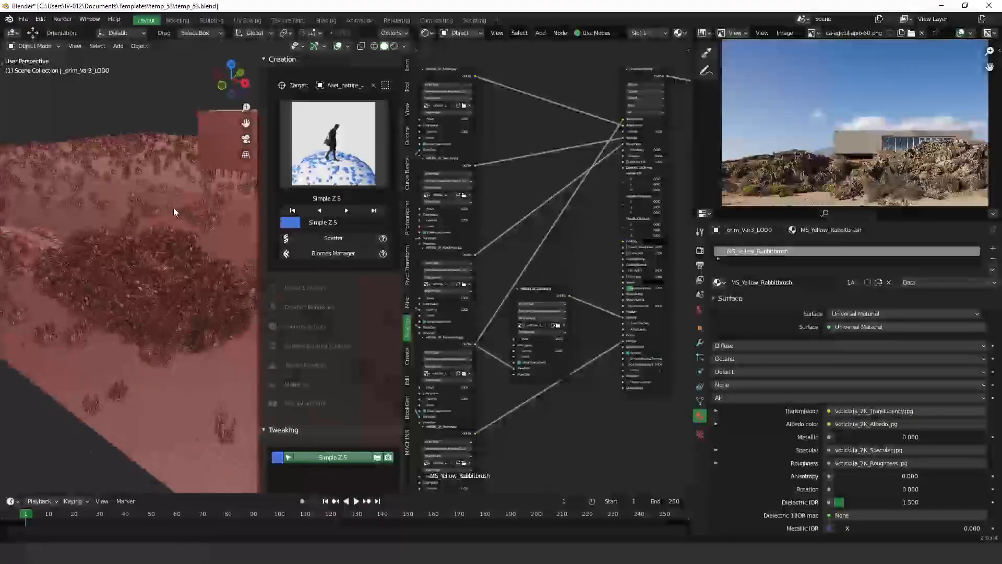
- Reduce the Simple Z S scatter's emission count to 124 by repeated halving
middle_click_drag(125, 331, 193, 344)
scroll(316, 287, "down", 10)
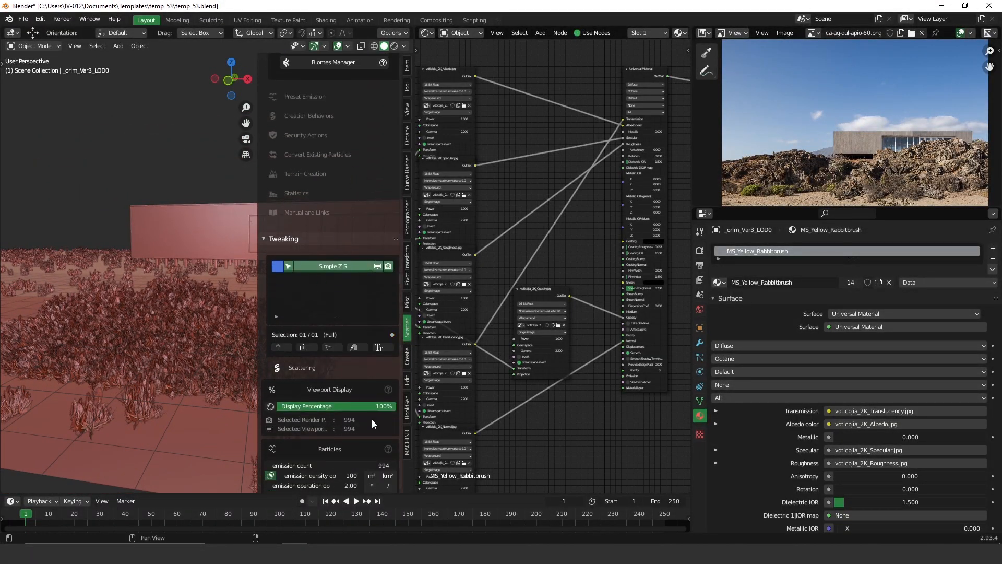
left_click(391, 428)
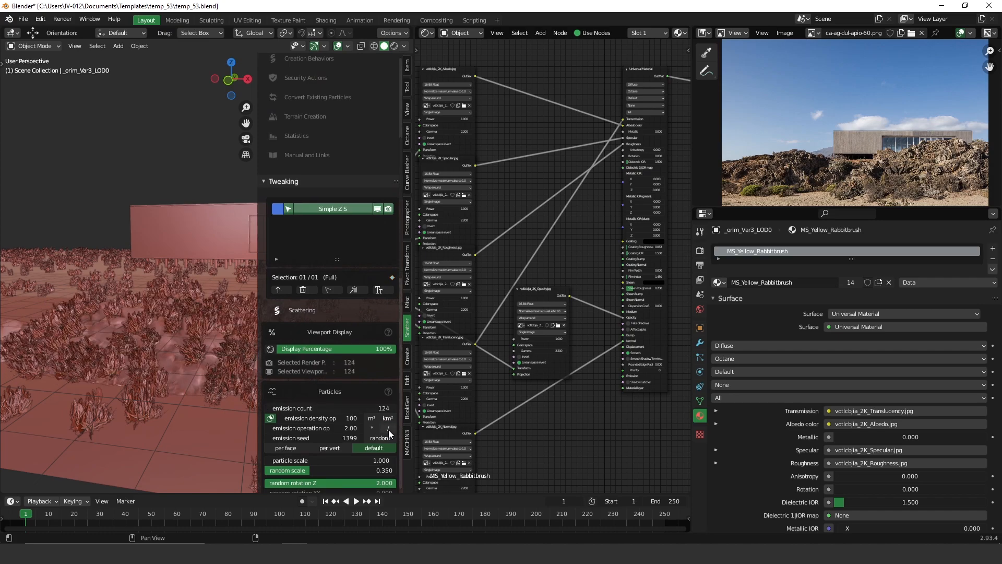
- Select the common mugwort cluster and replace the scatter target with the other rock beside the first one
middle_click_drag(116, 329, 170, 297)
left_click(144, 326)
middle_click_drag(167, 246, 115, 347)
left_click(116, 353)
scroll(353, 173, "up", 10)
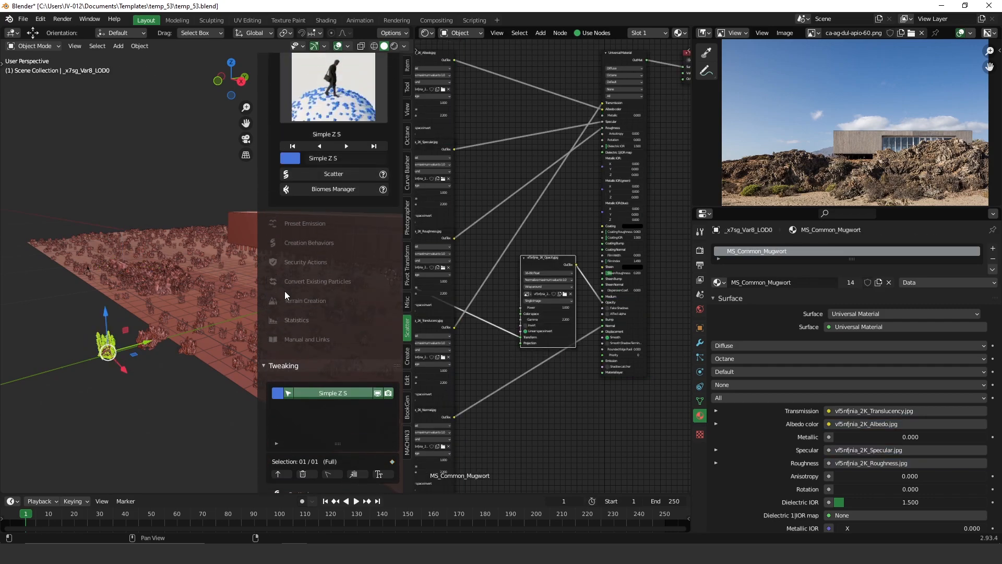
left_click(373, 86)
scroll(90, 259, "up", 4)
middle_click_drag(59, 270, 271, 274)
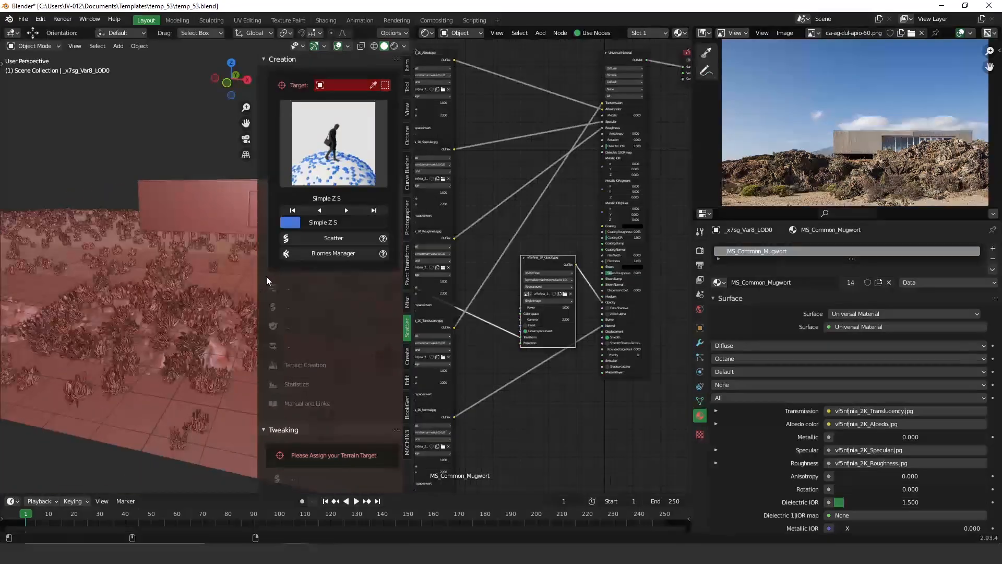
scroll(236, 334, "down", 3)
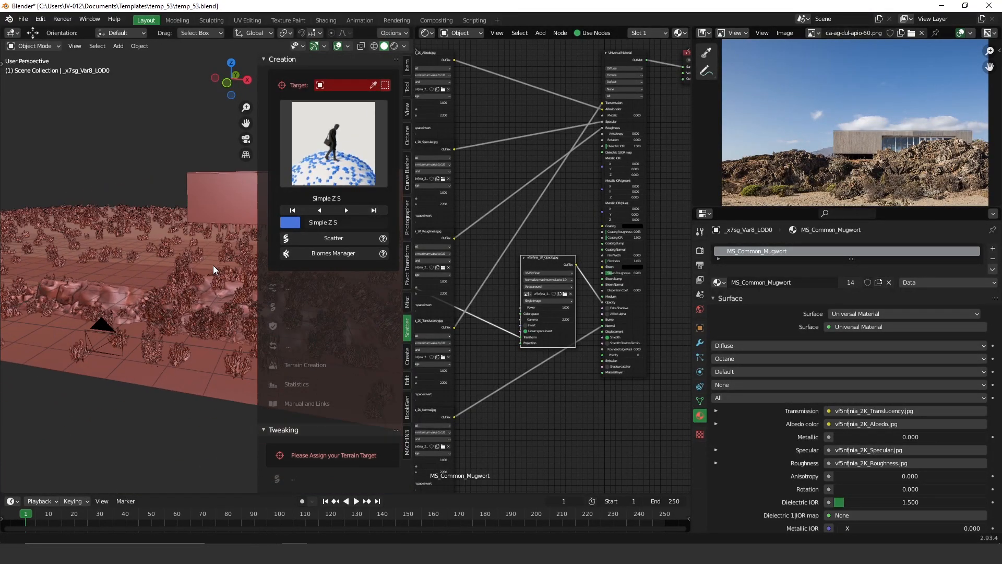
left_click(372, 85)
left_click(110, 293)
scroll(53, 324, "down", 4)
middle_click_drag(135, 322, 96, 342, "shift")
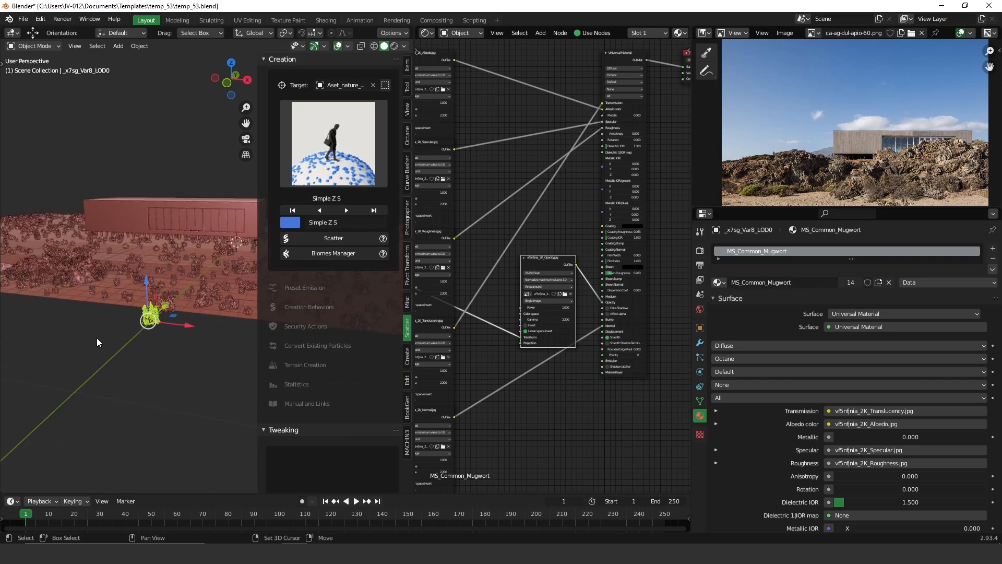
- Scatter the mugwort cluster over the newly targeted rock with the Simple Z S preset
scroll(325, 275, "down", 1)
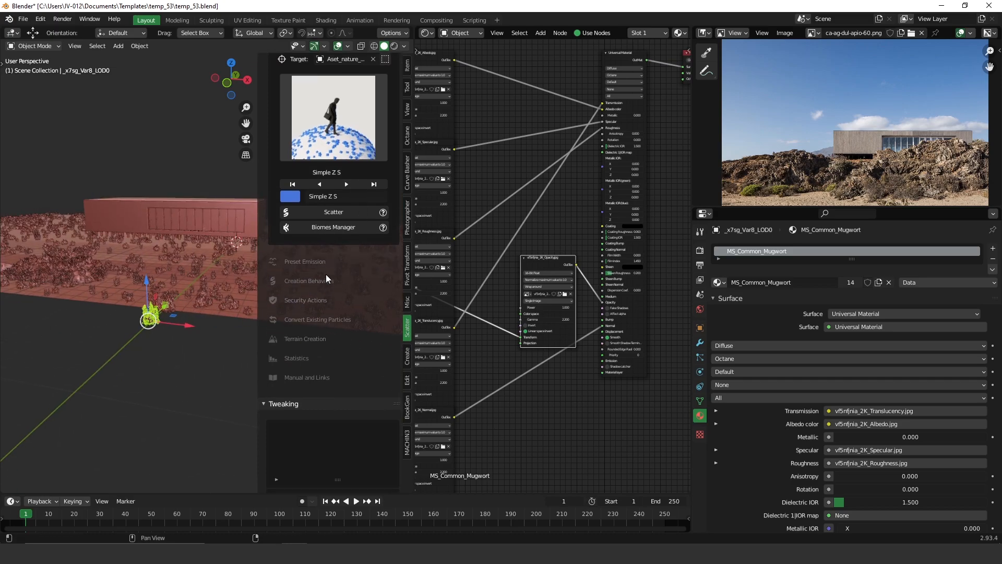
left_click(342, 213)
scroll(76, 271, "up", 3)
scroll(332, 267, "down", 12)
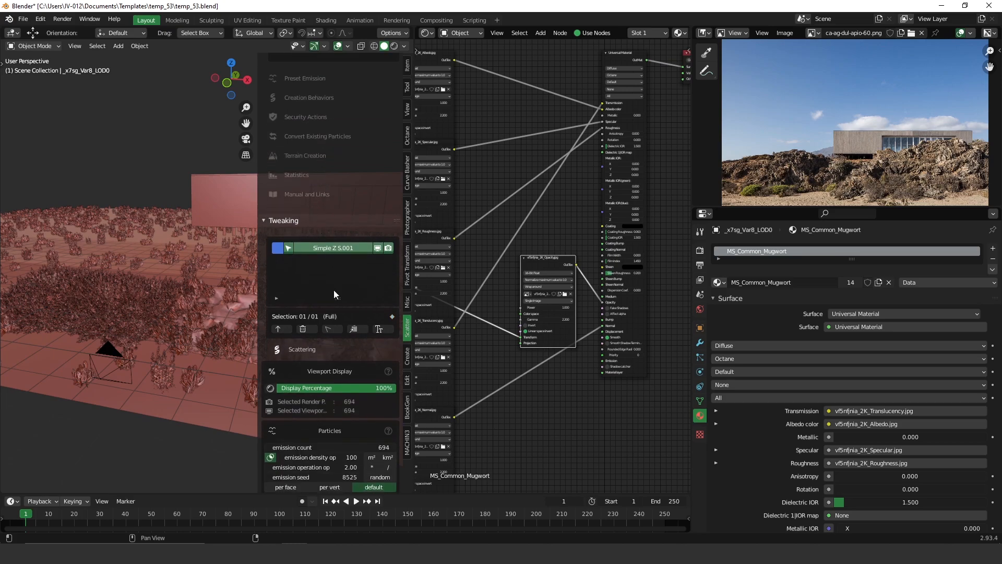
- Reduce the rock's mugwort emission count to 21 by repeated halving and check the density through the camera
left_click(390, 301)
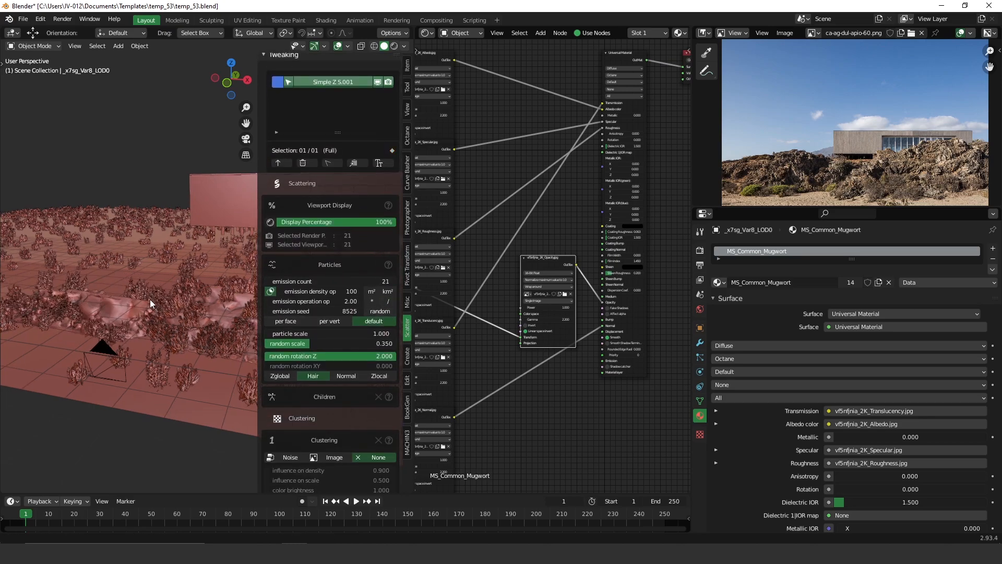
key("KP_0")
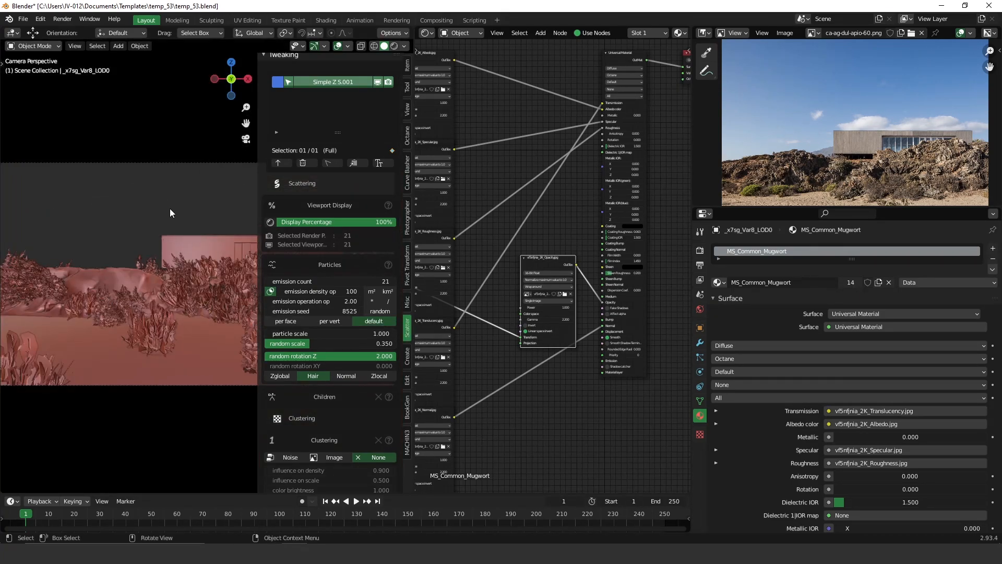
key("n")
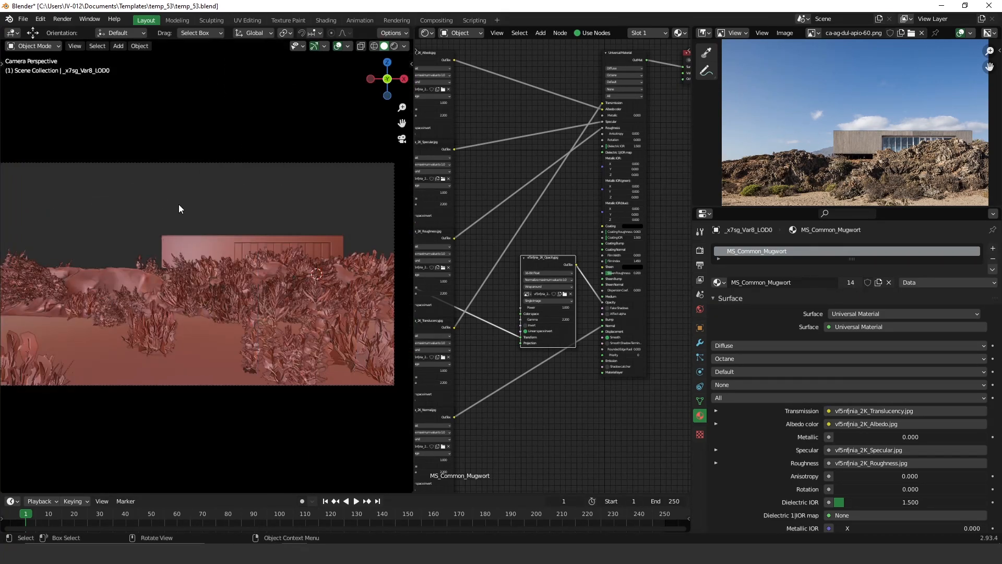
- Preview the scattered plants in the rendered camera view and switch the scatter target back to the first rock
left_click(395, 47)
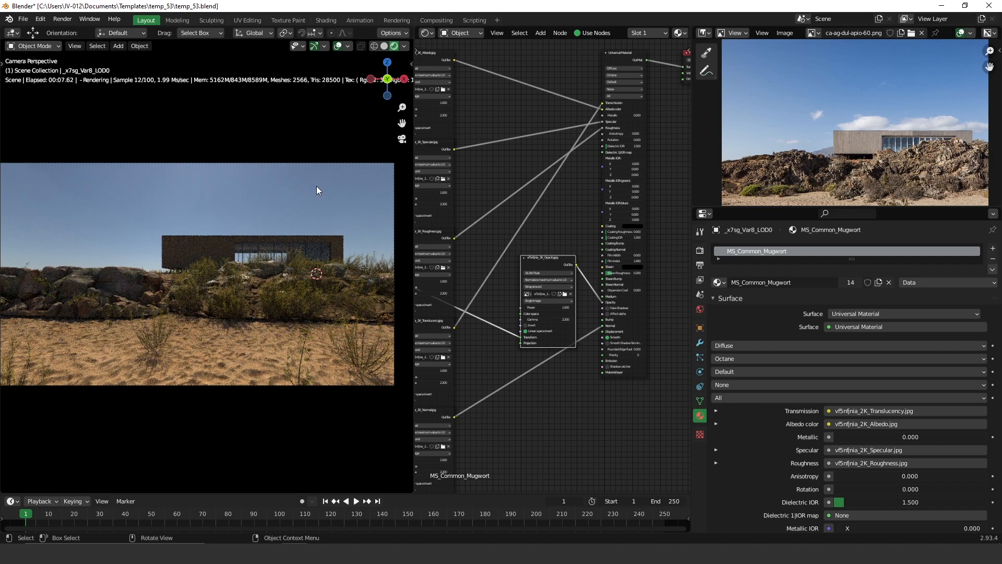
key("n")
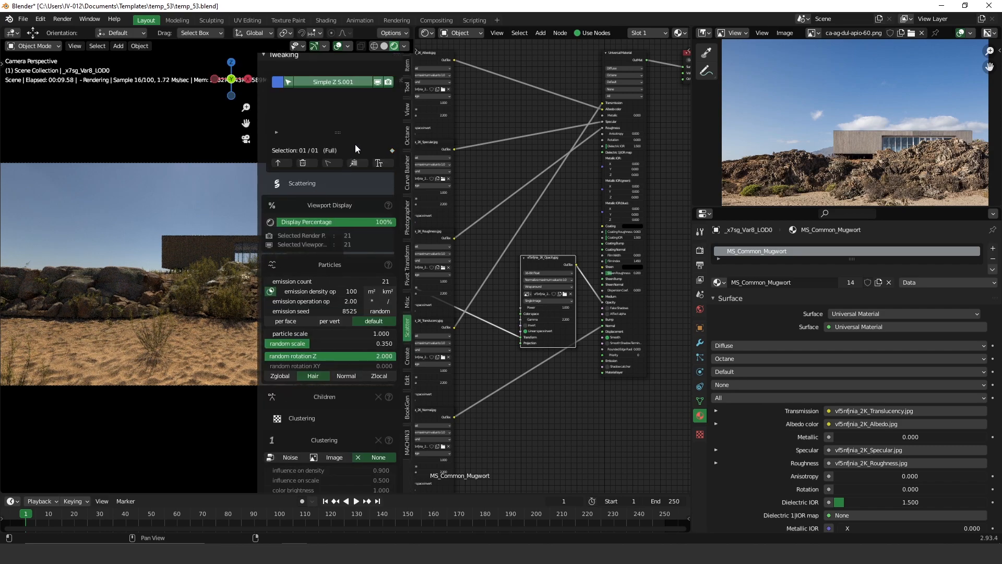
scroll(365, 154, "up", 2)
scroll(365, 157, "up", 5)
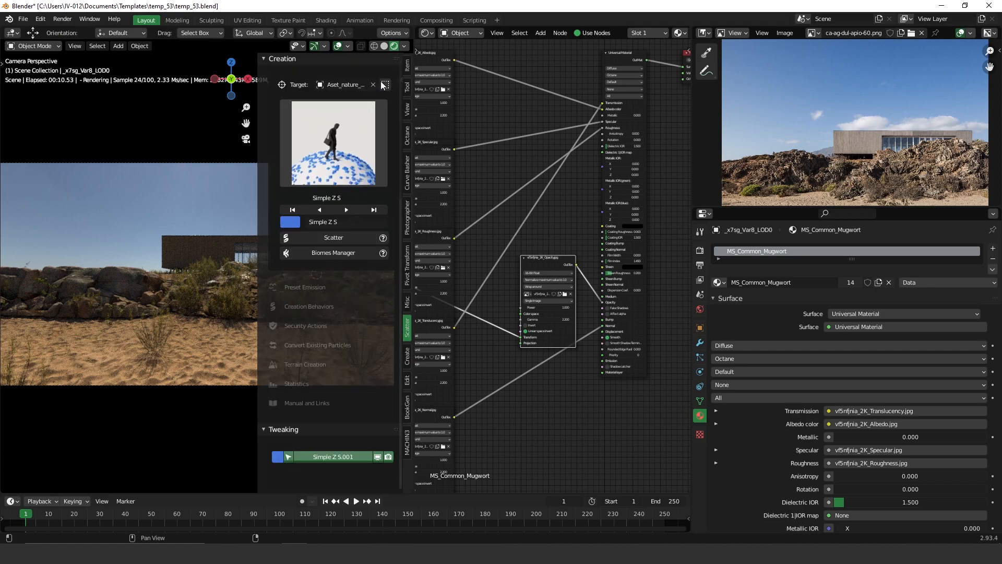
left_click(373, 87)
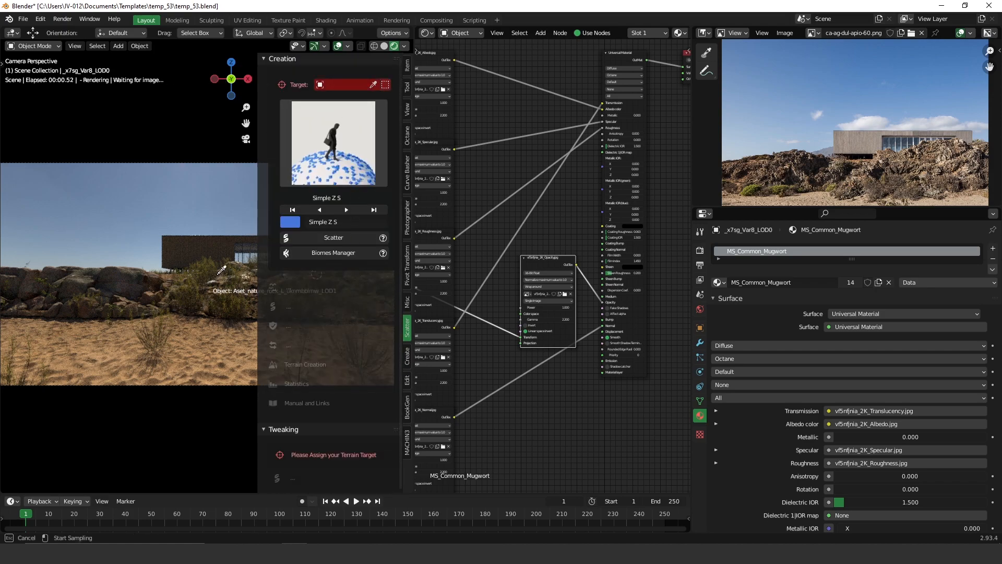
left_click(226, 328)
scroll(324, 381, "down", 12)
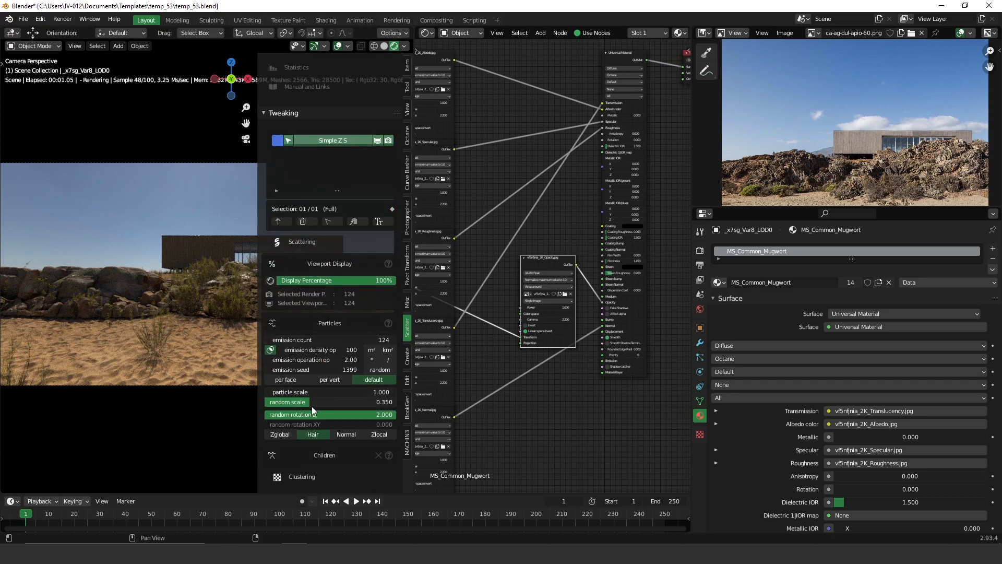
- Set the random scale of the first rock's Simple Z S scatter to 1.000
left_click_drag(308, 405, 369, 400)
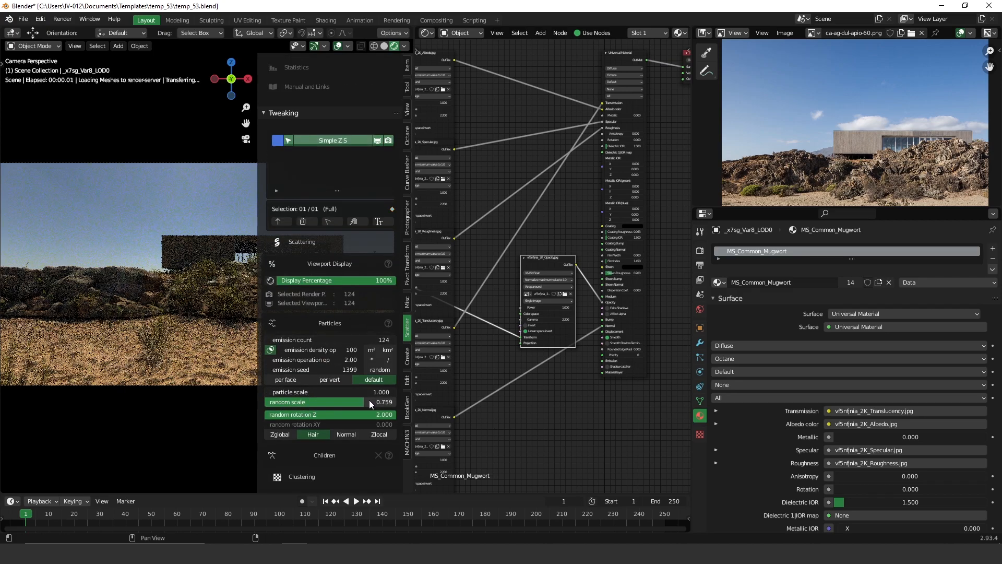
left_click(385, 46)
left_click_drag(363, 403, 412, 394)
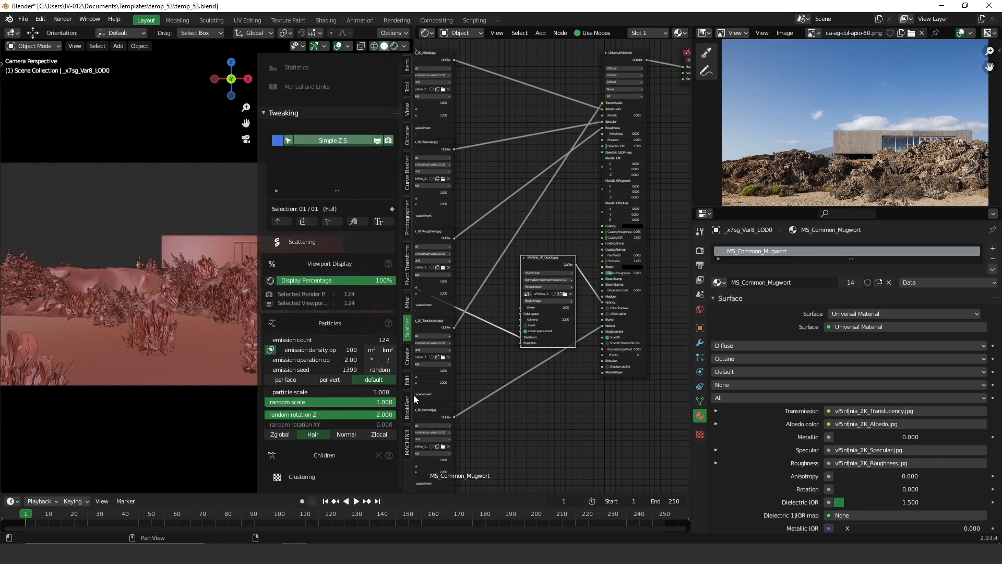
- Halve the emission count of the first rock's mugwort scatter to 62
middle_click_drag(319, 440, 324, 261)
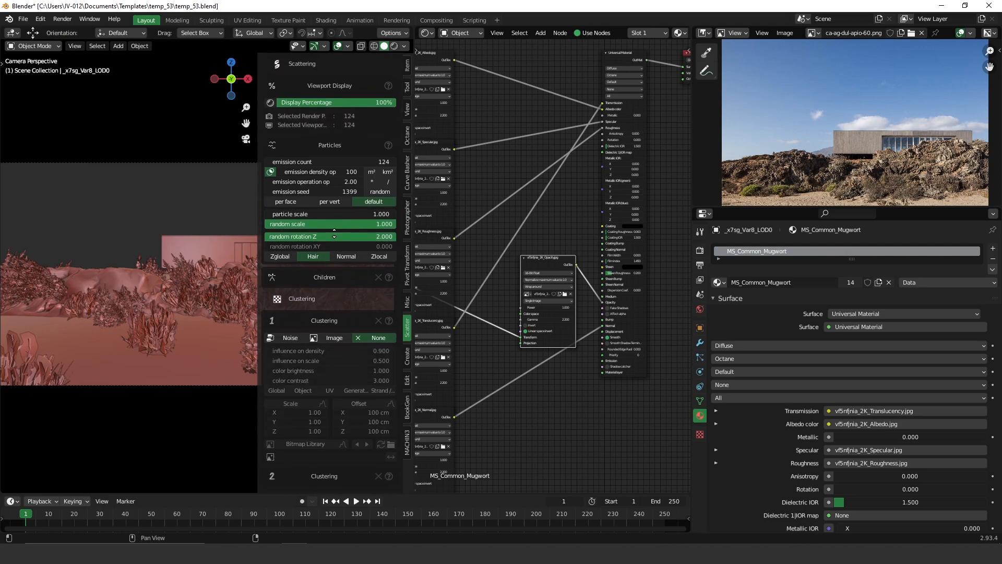
middle_click_drag(334, 370, 325, 202)
middle_click_drag(324, 322, 330, 420)
scroll(328, 262, "up", 2)
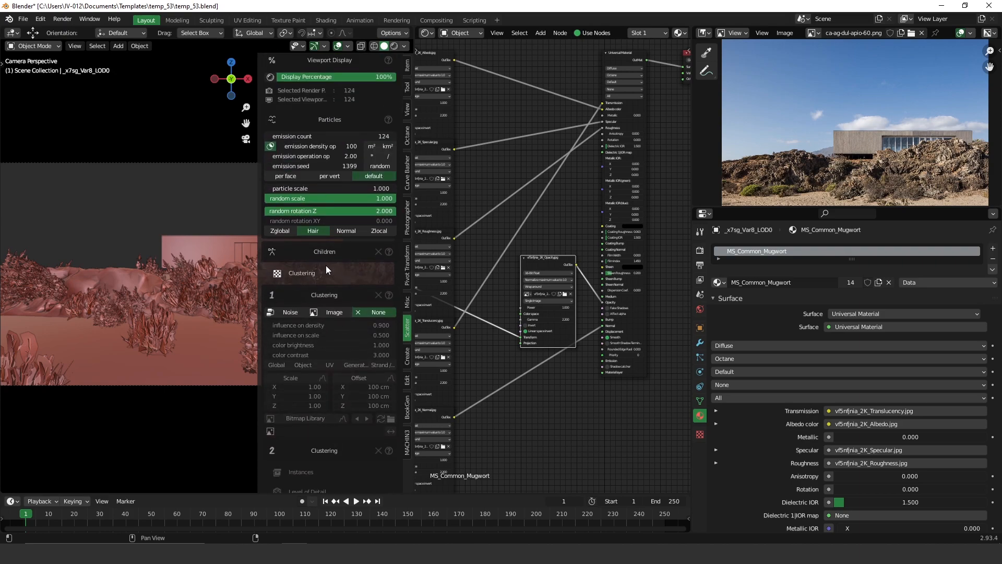
scroll(316, 284, "up", 3)
left_click(390, 221)
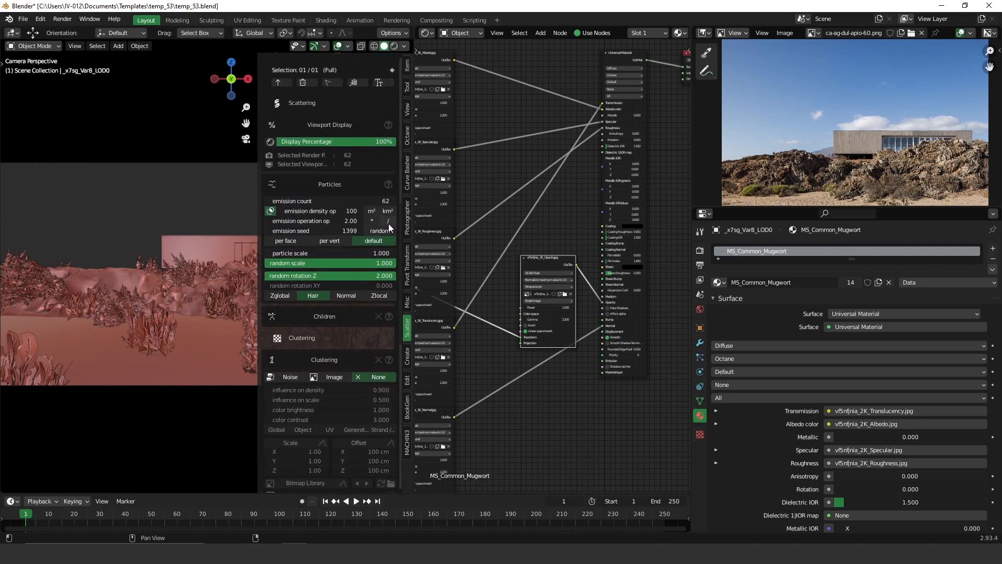
- Check the thinned mugwort on the rocks in the rendered camera view and save the file
left_click(394, 46)
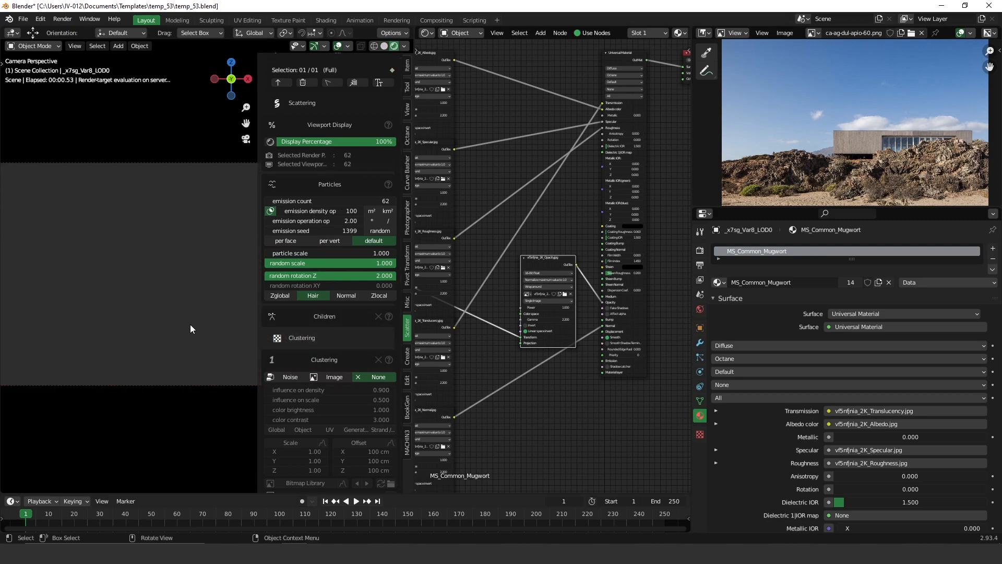
key("n")
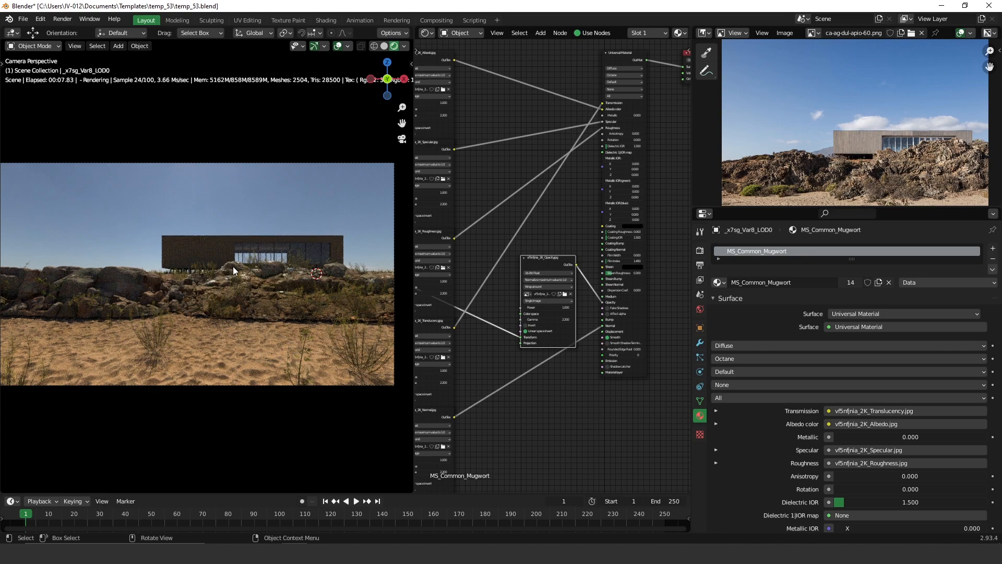
left_click(385, 46)
key("ctrl+s")
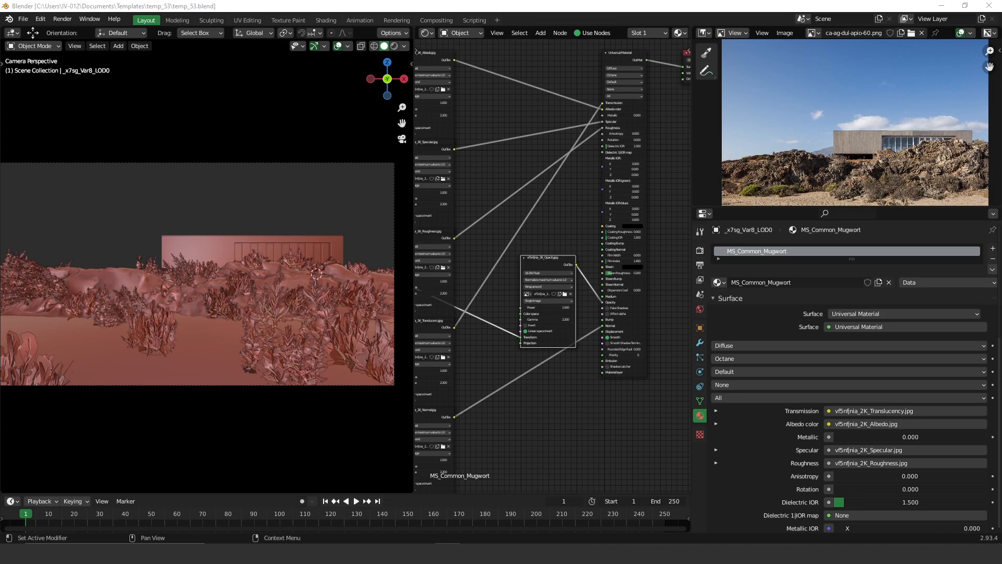
- Switch to Quixel Bridge and export the Pruned Tree from the purchased 3D assets to Blender
left_click_drag(1001, 103, 565, 103)
double_click(564, 102)
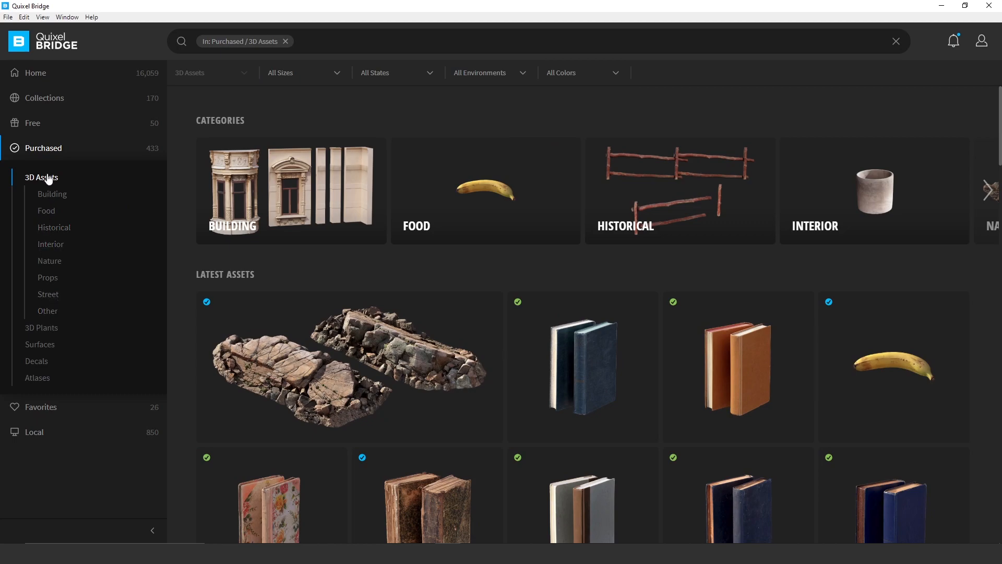
scroll(600, 292, "down", 10)
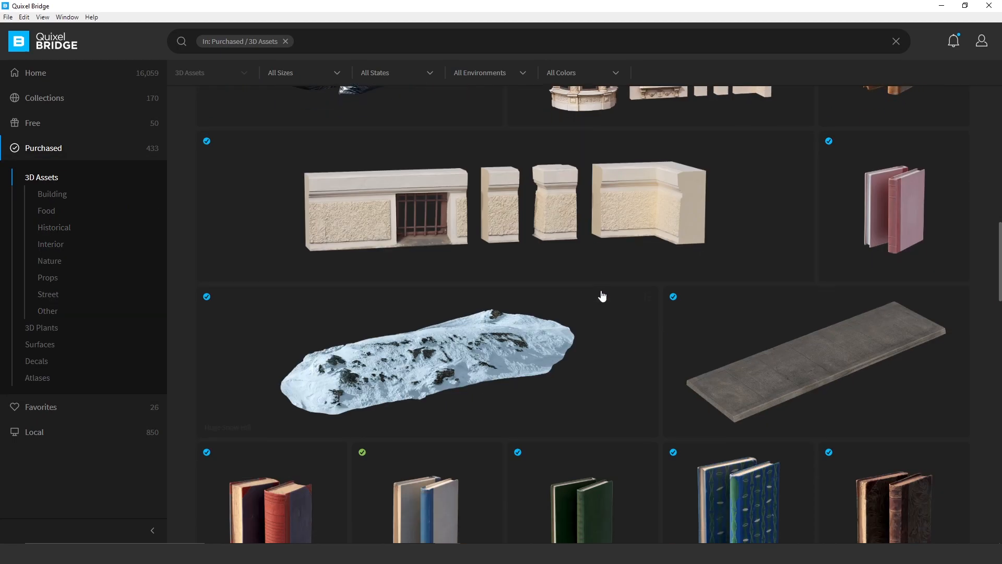
scroll(602, 297, "down", 3)
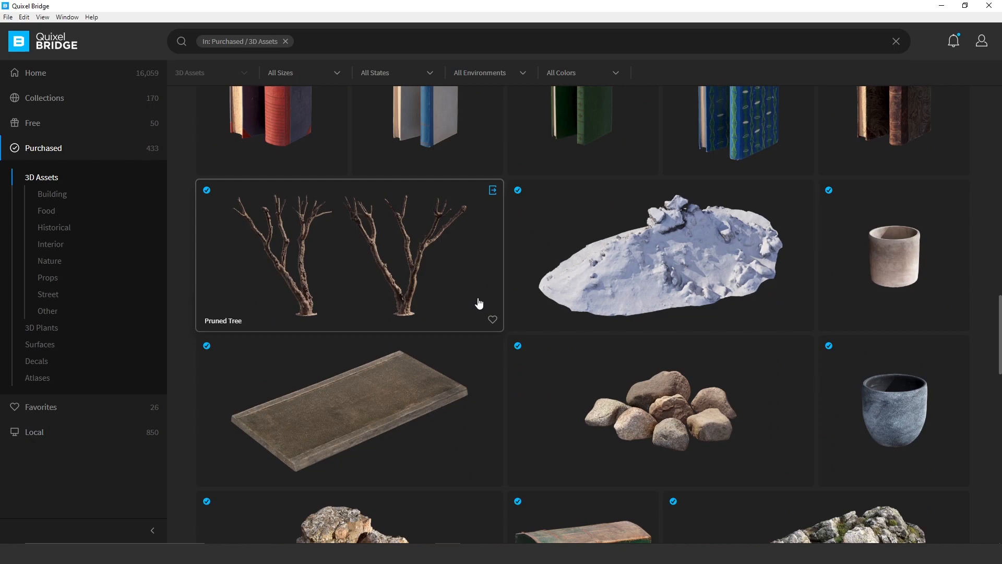
left_click(492, 191)
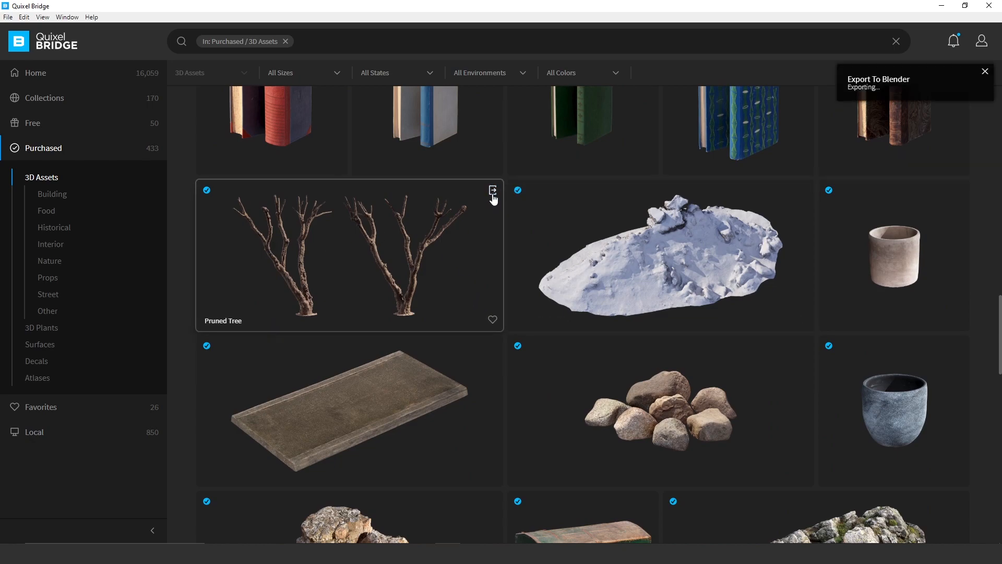
left_click(951, 11)
- Place the pruned tree on the rocks well to the left of the house and scale it up by about 1.25
left_click_drag(349, 277, 109, 283)
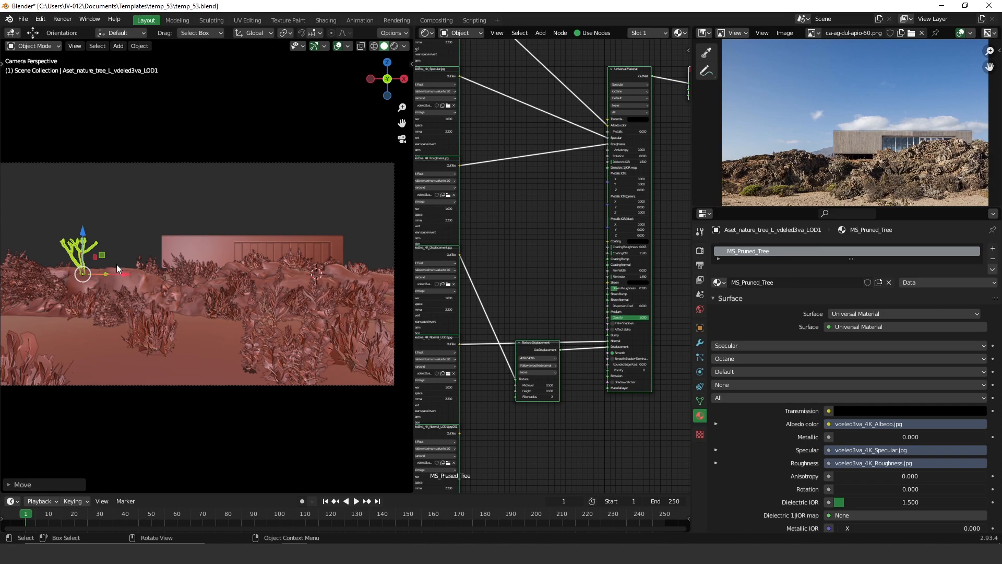
key("s")
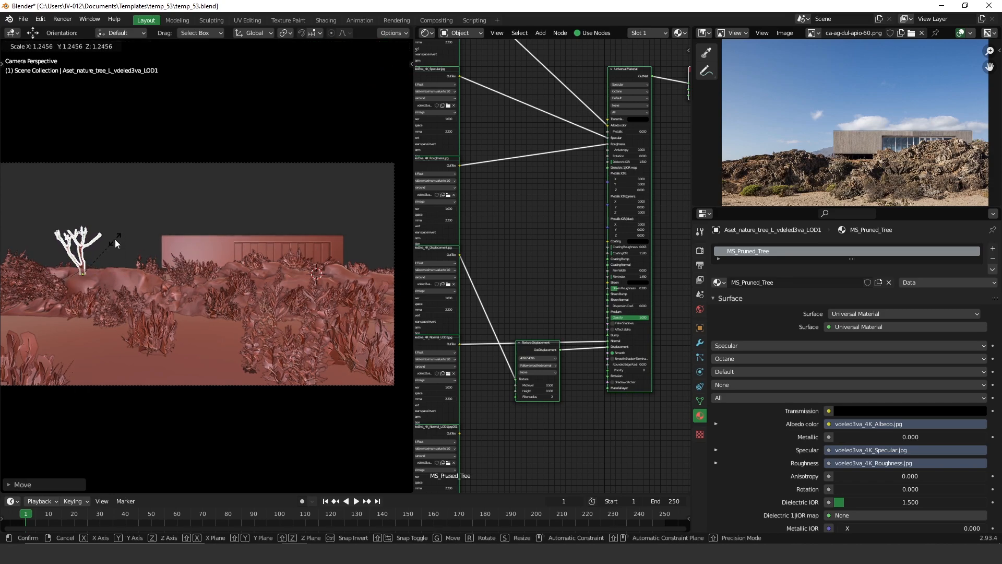
left_click(115, 239)
- In the top view, place a linked duplicate of the pruned tree nearer the house and rotate it roughly a quarter turn
key("KP_7")
scroll(79, 240, "down", 8)
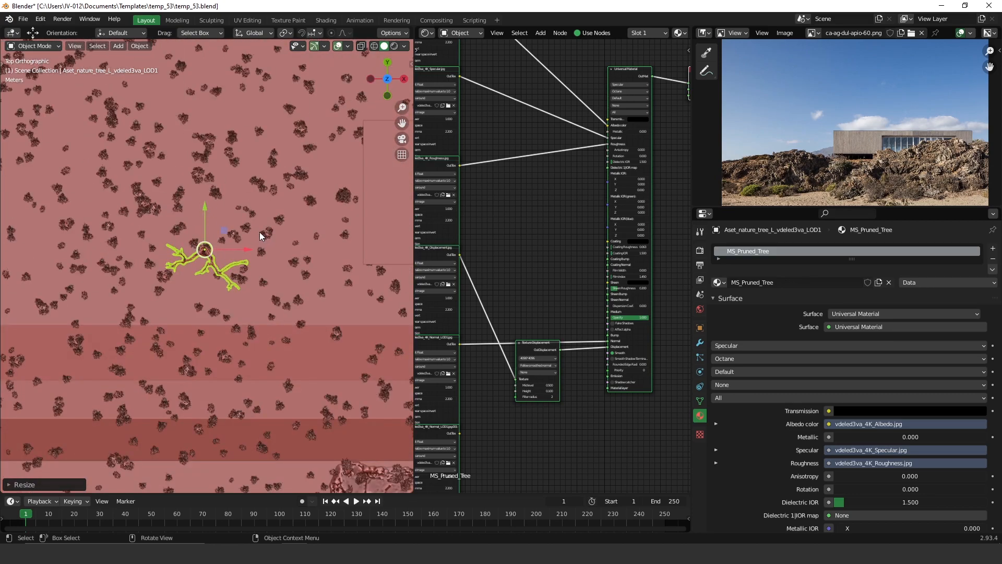
key("alt+d")
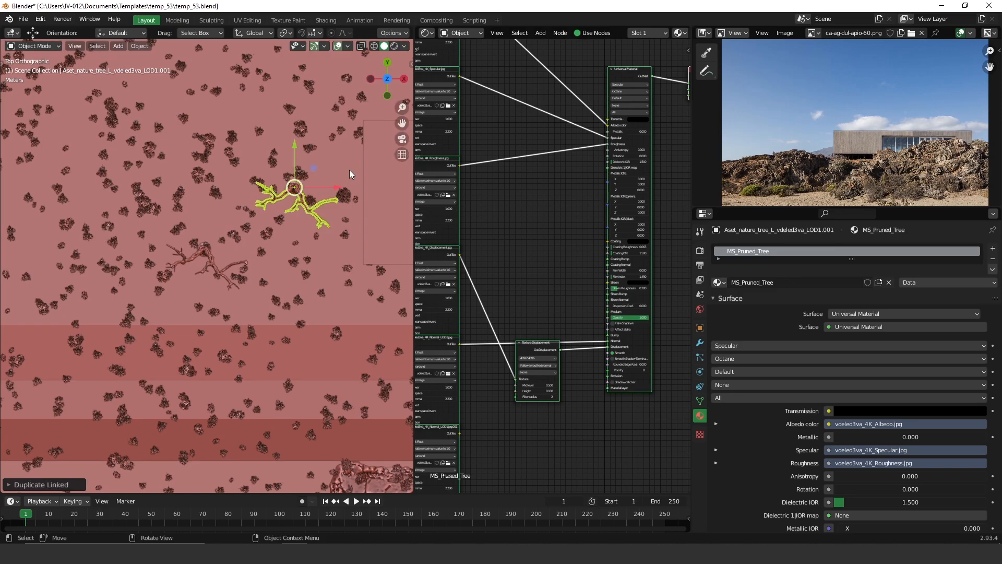
key("r")
left_click(260, 103)
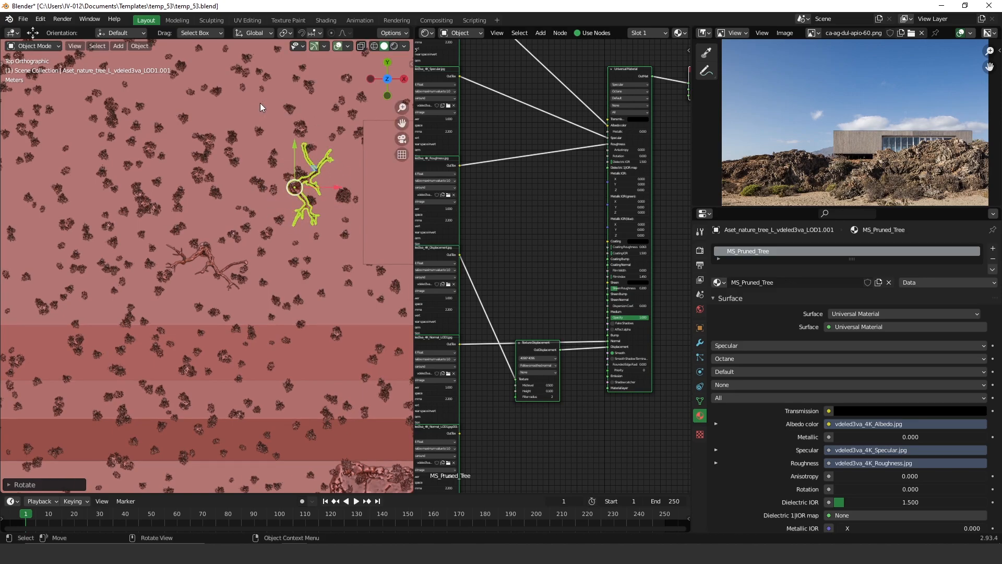
- Adjust the duplicated tree's position along the X axis in the camera view so it stands just left of the house
key("KP_0")
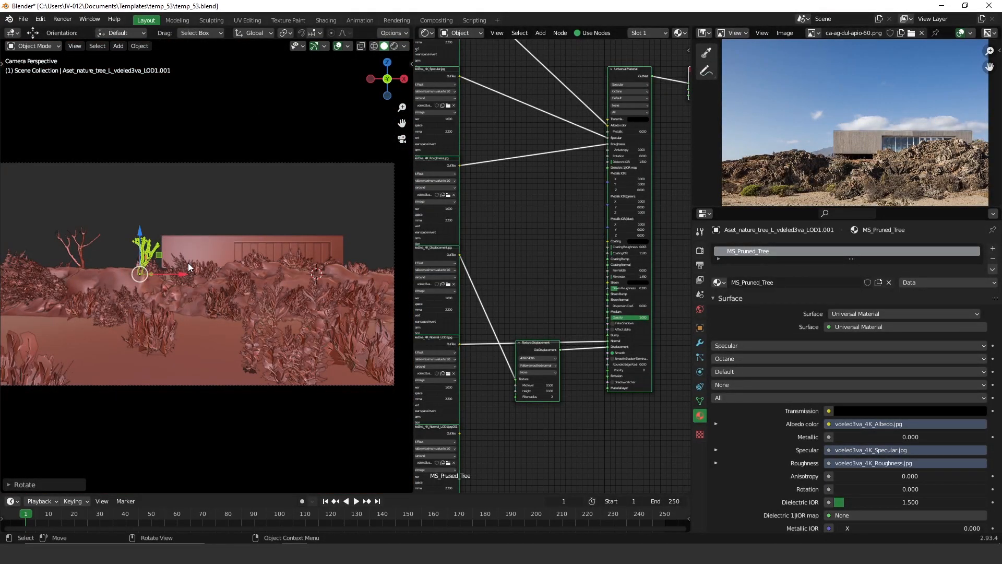
key("g")
key("x")
left_click(169, 205)
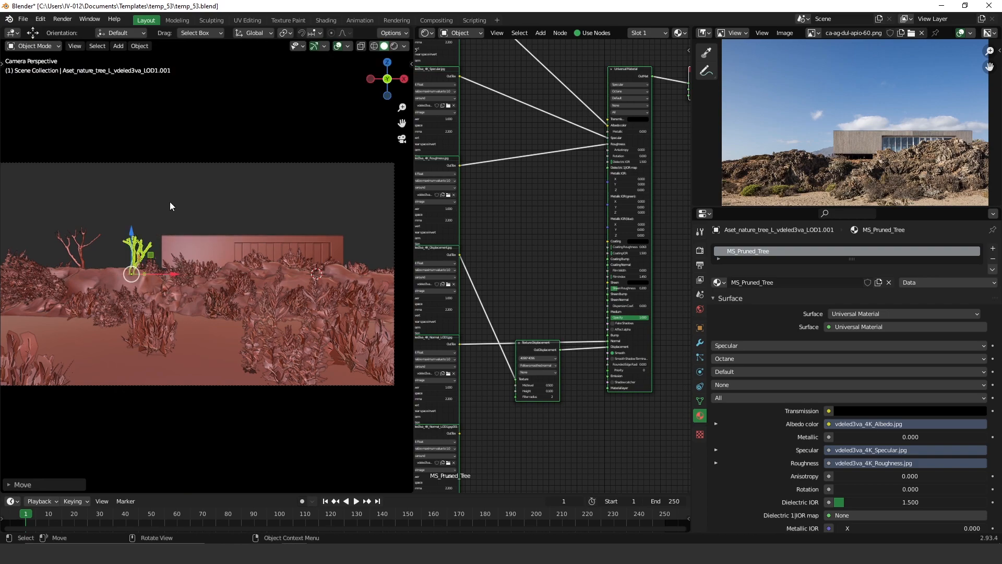
left_click(164, 271)
- Scale up the original pruned tree at the far left slightly
left_click(79, 258)
key("s")
left_click(106, 242)
left_click(188, 286)
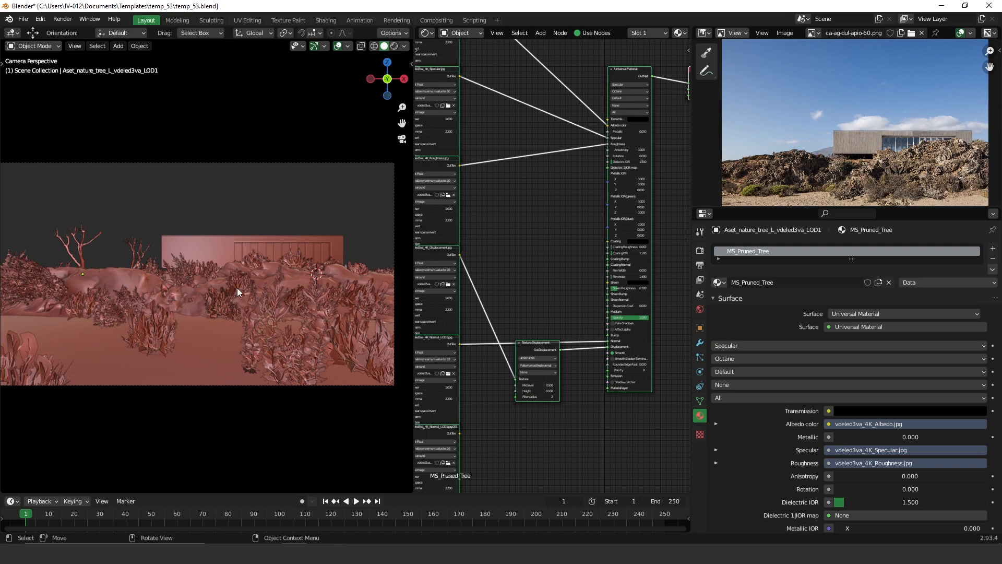
- Start the rendered preview, set the Octane kernel's GI clamp to 1 and change the kernel type to PMC
left_click(394, 46)
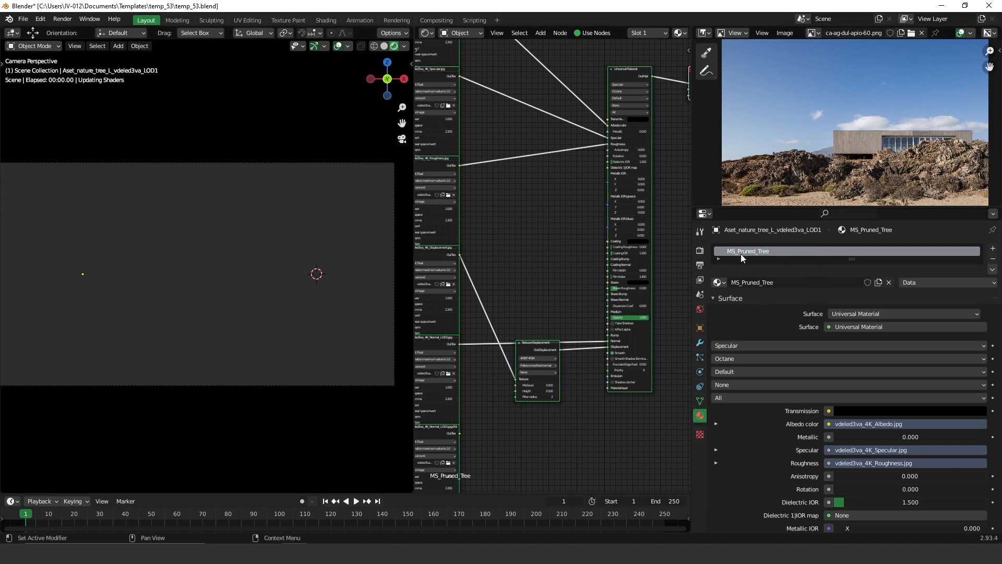
left_click(700, 252)
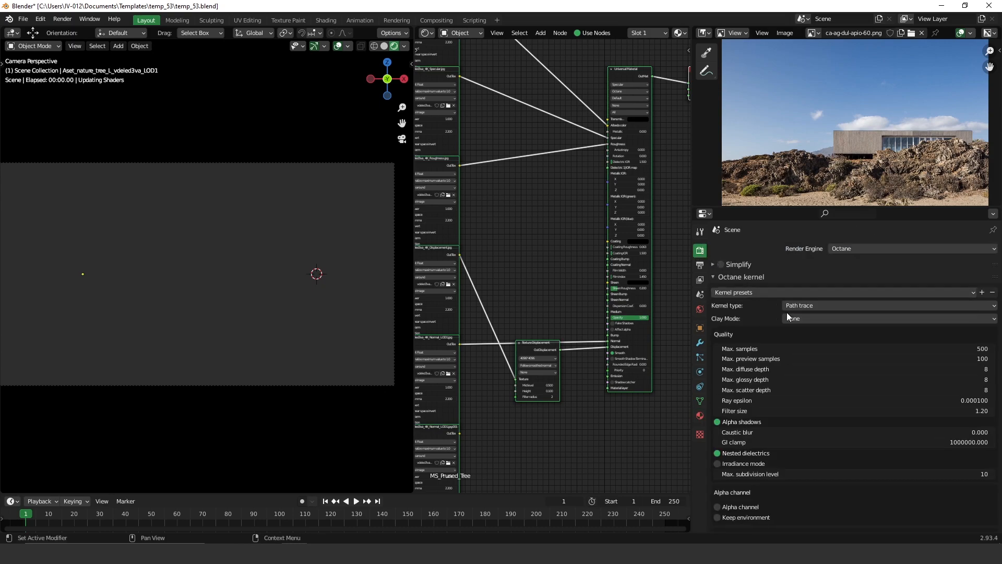
double_click(784, 443)
type("1")
key("Return")
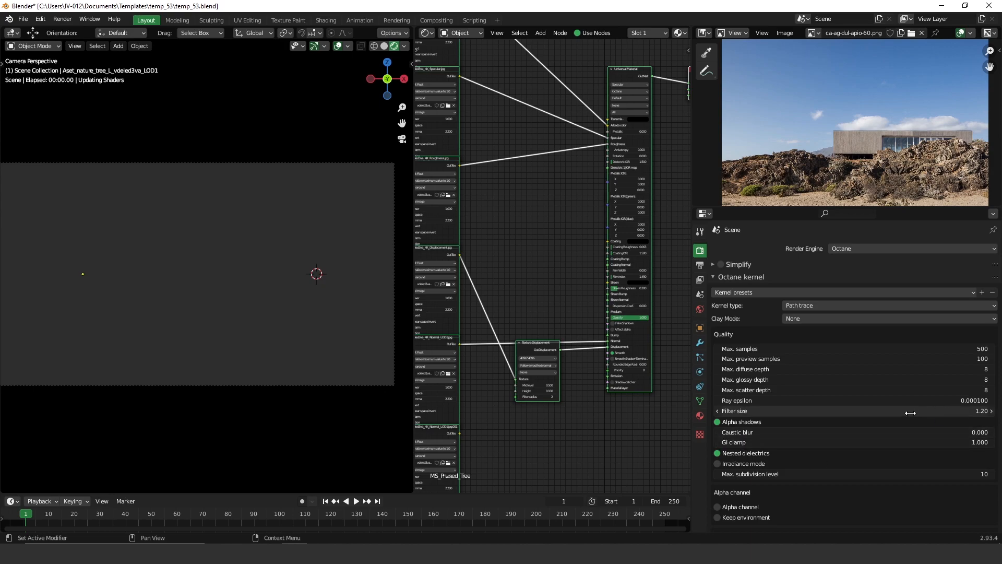
left_click(815, 306)
left_click(816, 351)
- Look through the remaining Octane render settings and the selected camera's Octane Camera Imager settings
scroll(807, 381, "down", 15)
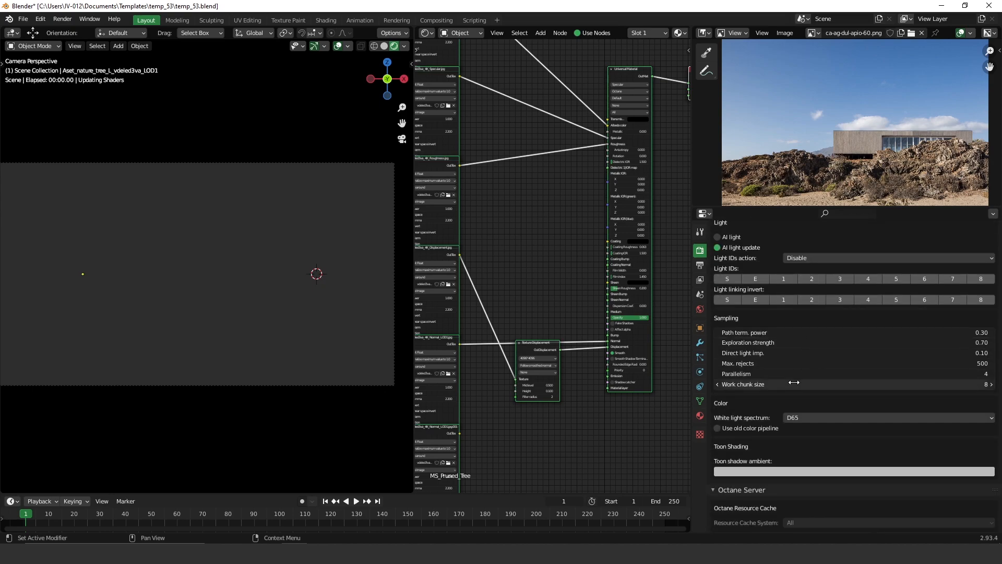
scroll(788, 377, "down", 10)
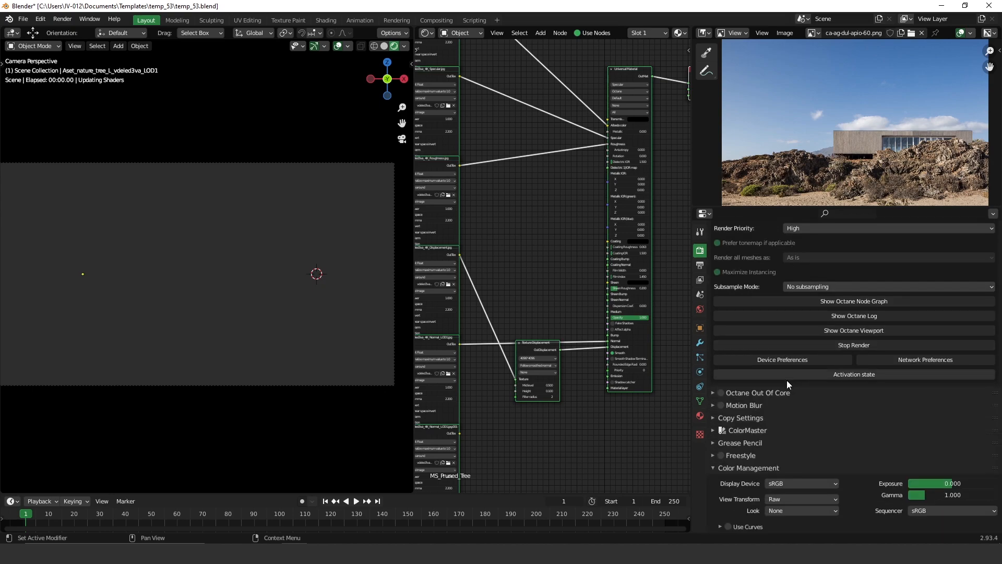
scroll(749, 426, "up", 5)
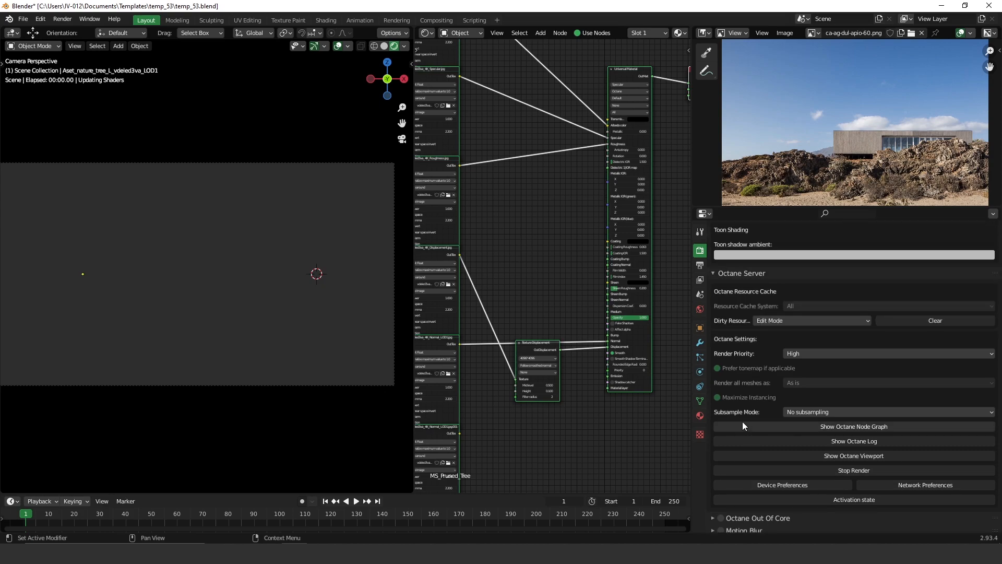
left_click(342, 163)
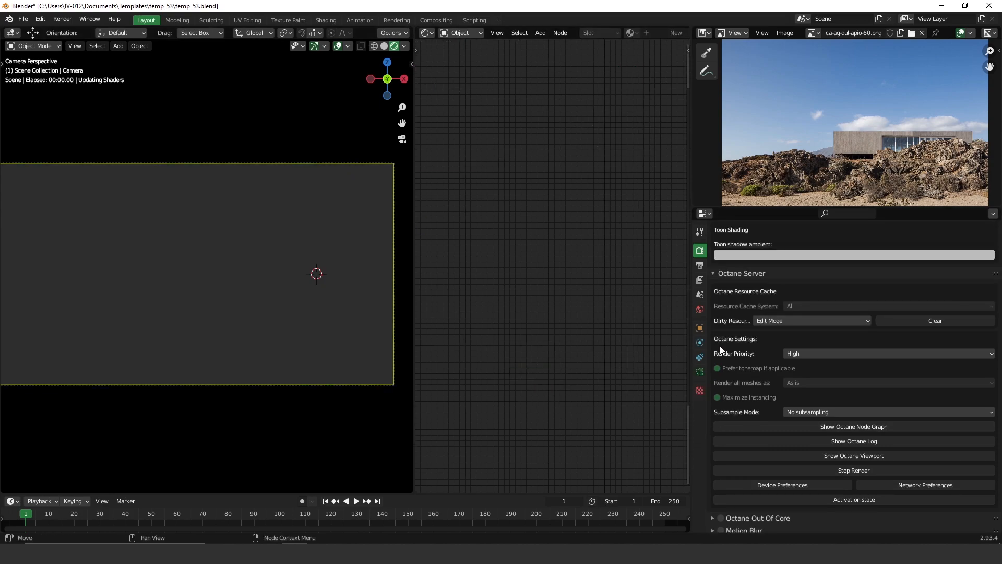
left_click(699, 371)
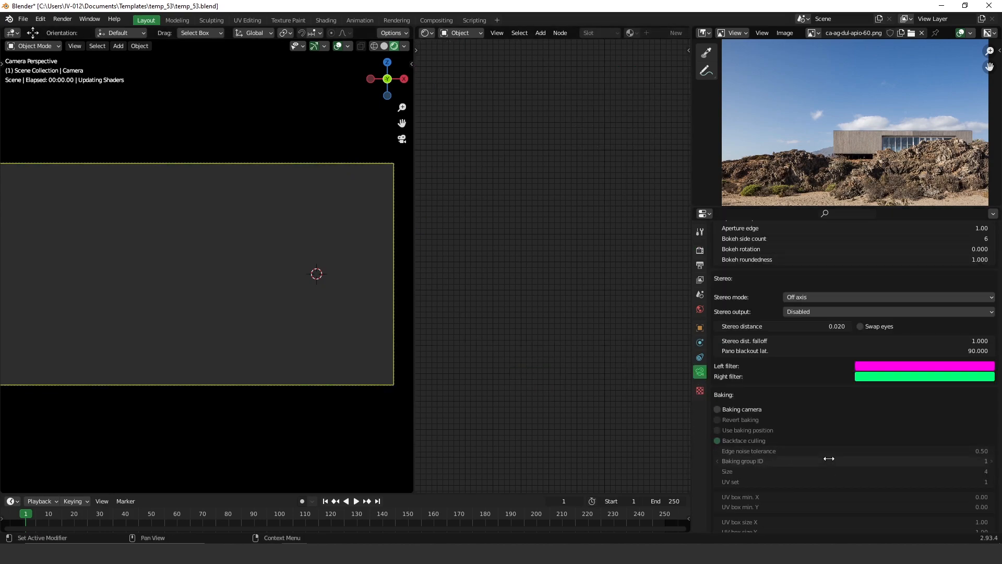
scroll(830, 462, "down", 1)
scroll(830, 462, "down", 8)
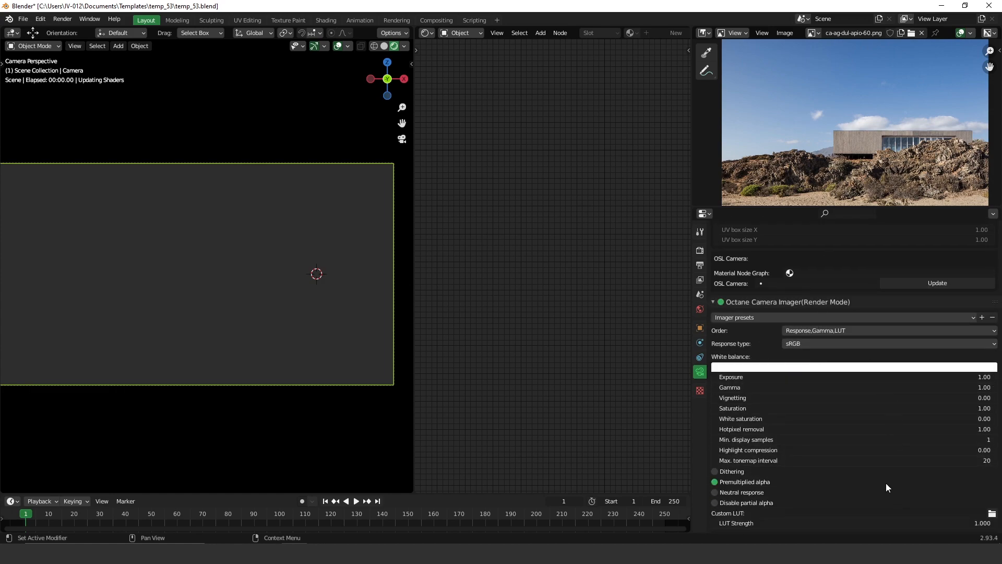
scroll(865, 472, "down", 1)
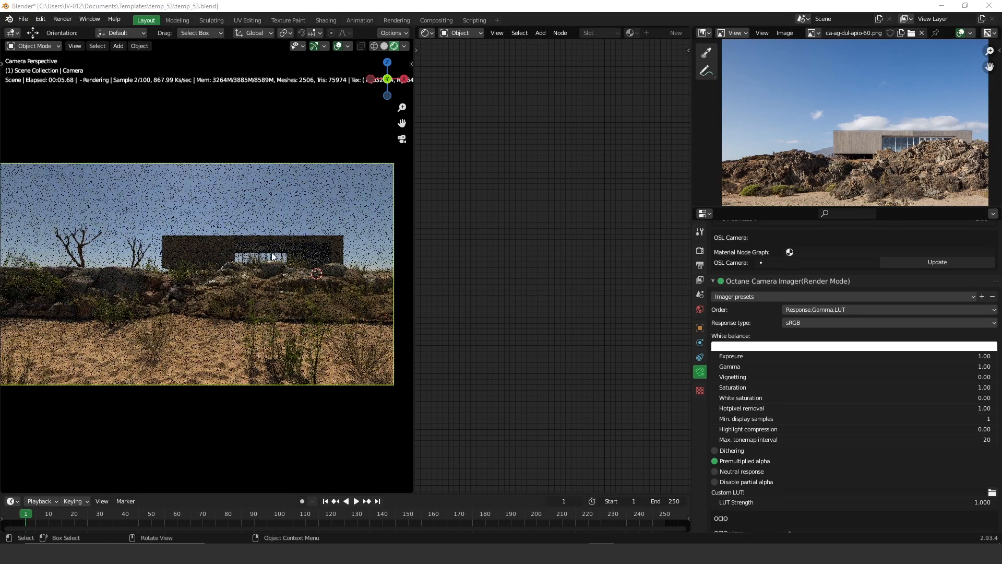
- Raise the camera imager's exposure to 3.00 and set its white balance to a light orange with hue 0.093 and saturation 0.623
left_click_drag(767, 358, 777, 356)
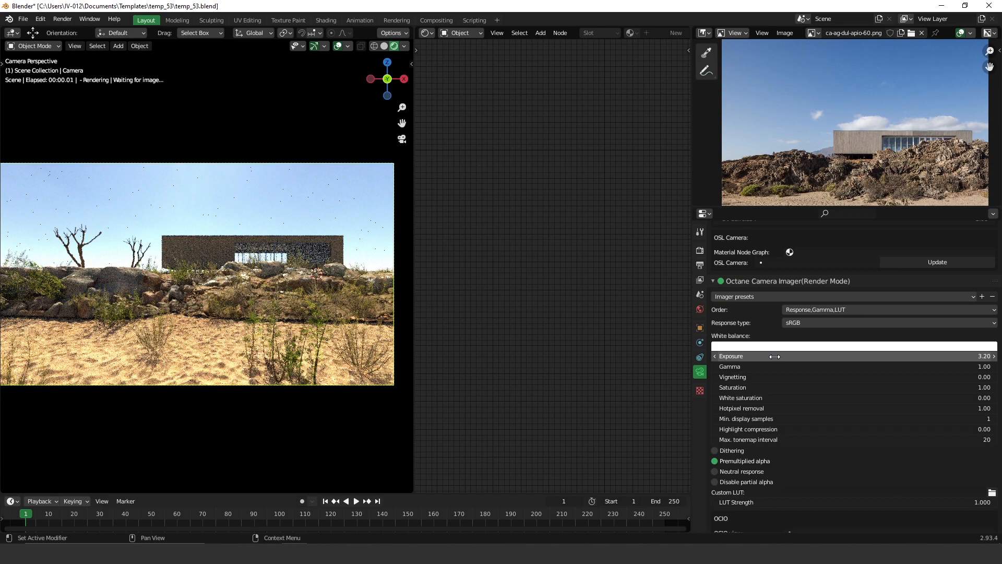
left_click_drag(774, 357, 774, 357)
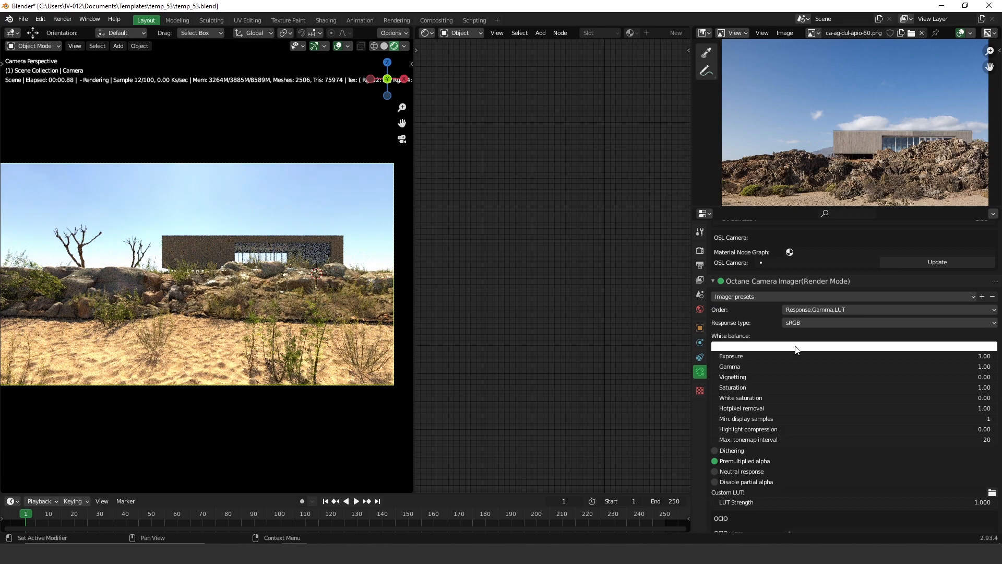
left_click(797, 349)
left_click_drag(941, 245, 935, 255)
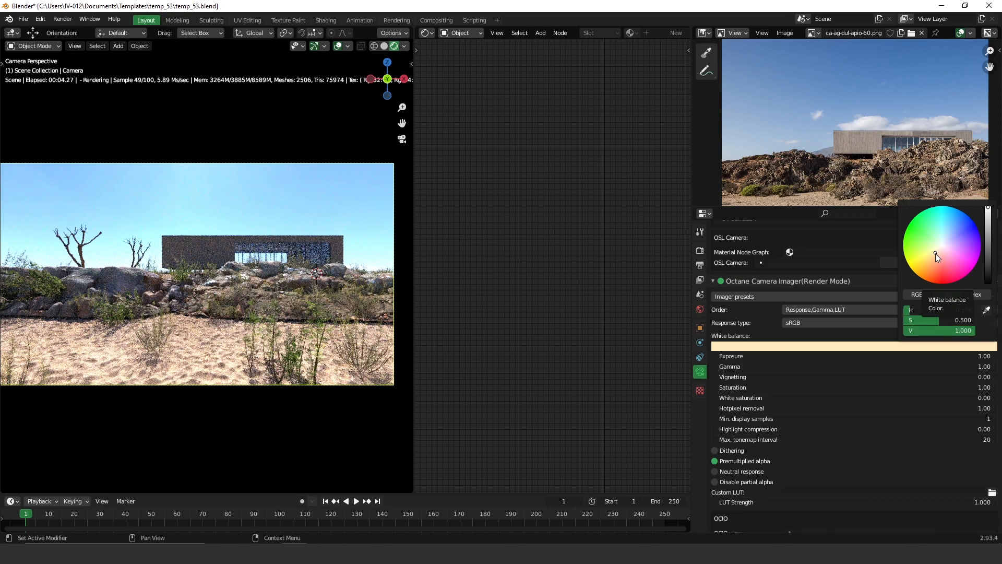
left_click(935, 255)
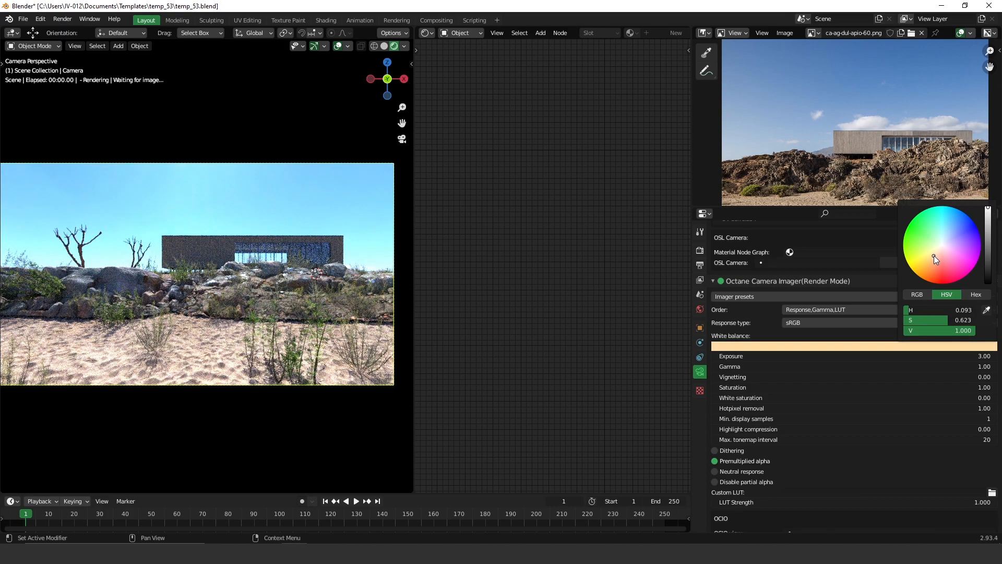
- Show the world shader nodes and rotate the HDRI environment by setting the 3D Transform's second rotation value to 35
middle_click_drag(530, 263, 494, 325)
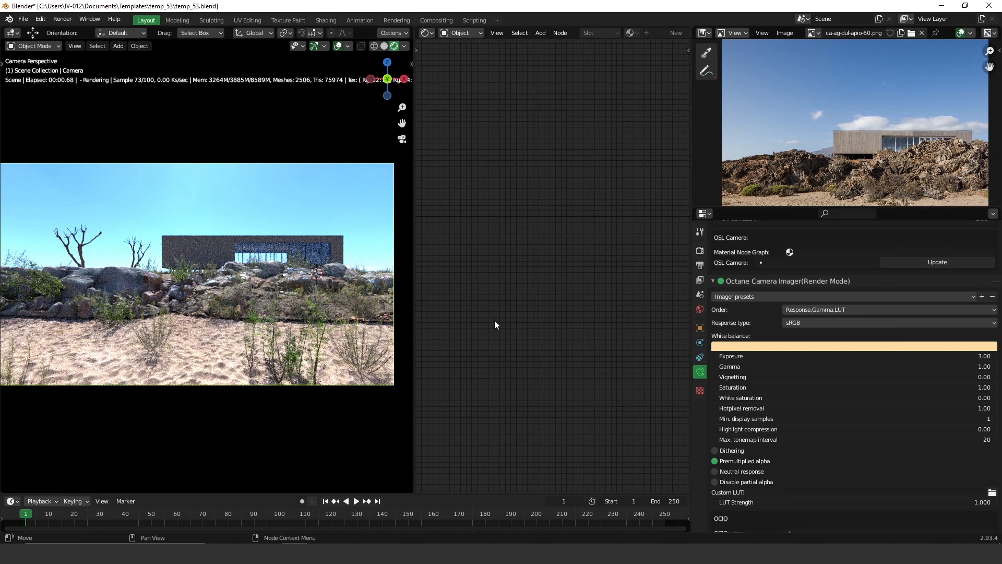
left_click(461, 36)
left_click(462, 79)
middle_click_drag(556, 305, 601, 178)
middle_click_drag(536, 222, 563, 219, "ctrl")
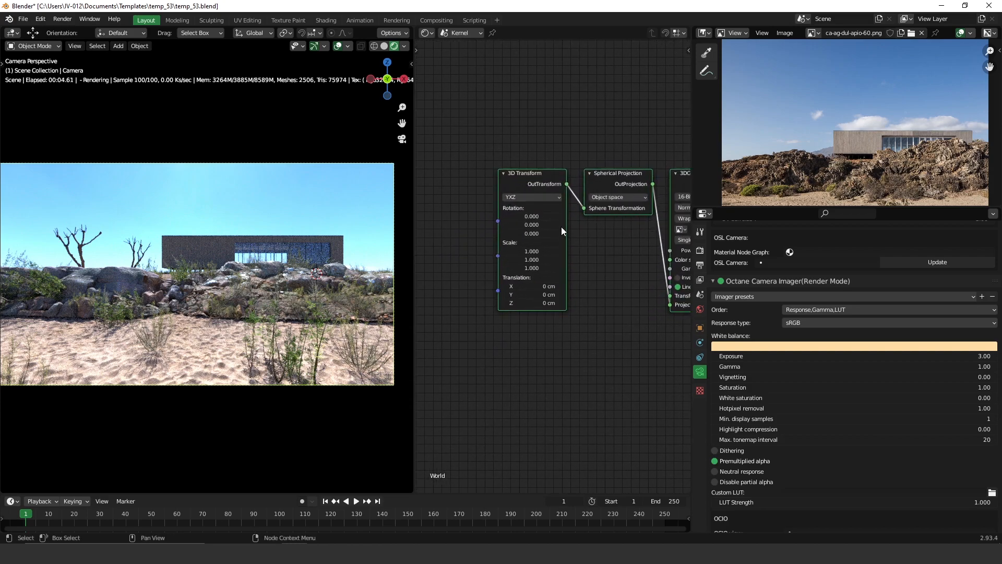
left_click_drag(527, 225, 721, 213)
- Lower the camera imager's exposure to 1.55 and readjust the white balance to a slightly different light orange
left_click_drag(902, 357, 803, 354)
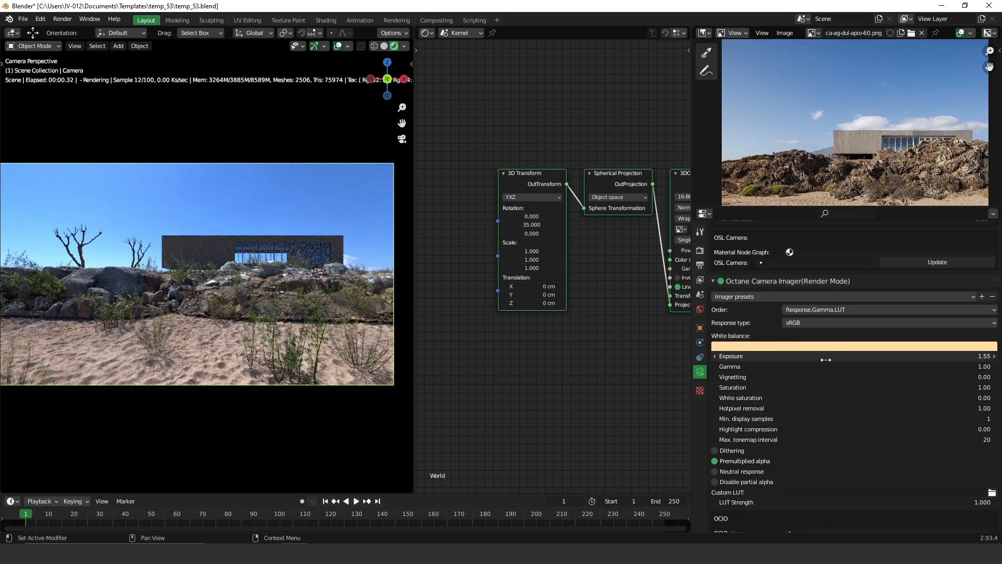
left_click(836, 347)
left_click_drag(934, 255, 938, 253)
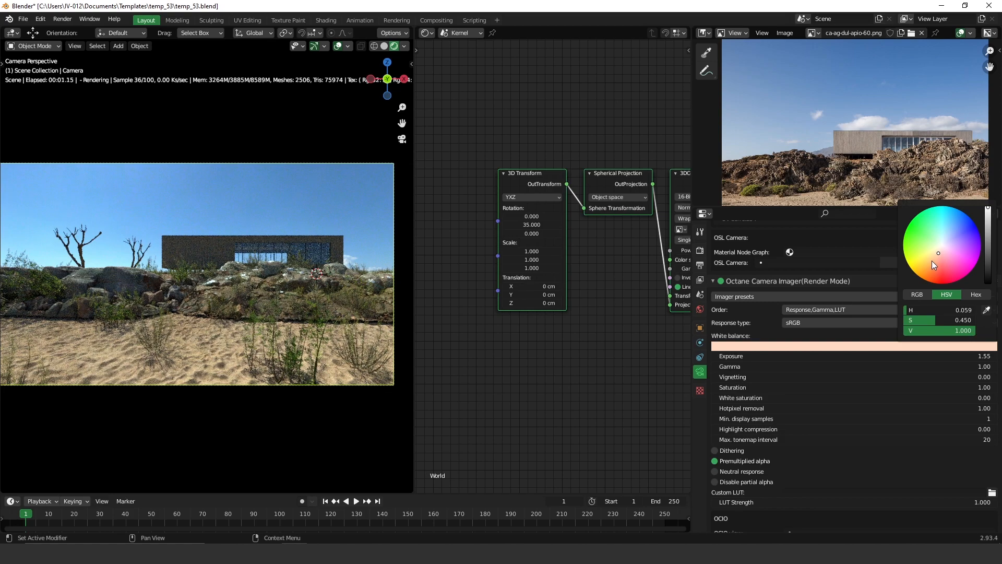
left_click_drag(940, 252, 933, 258)
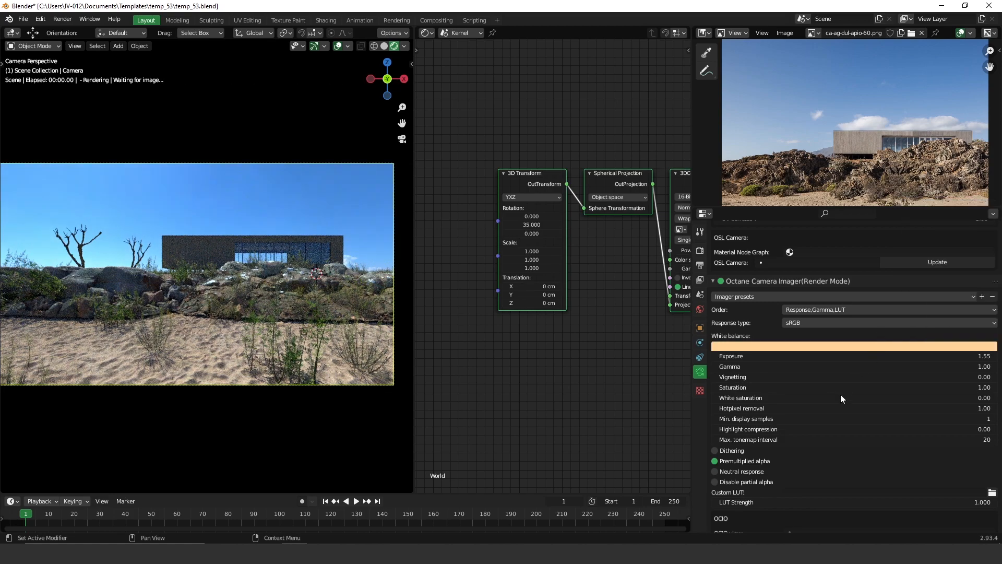
- Set the world 3D Transform's second rotation value to 53.8 and raise the camera imager's exposure to 2.35
middle_click_drag(553, 258, 573, 287)
scroll(553, 251, "up", 1)
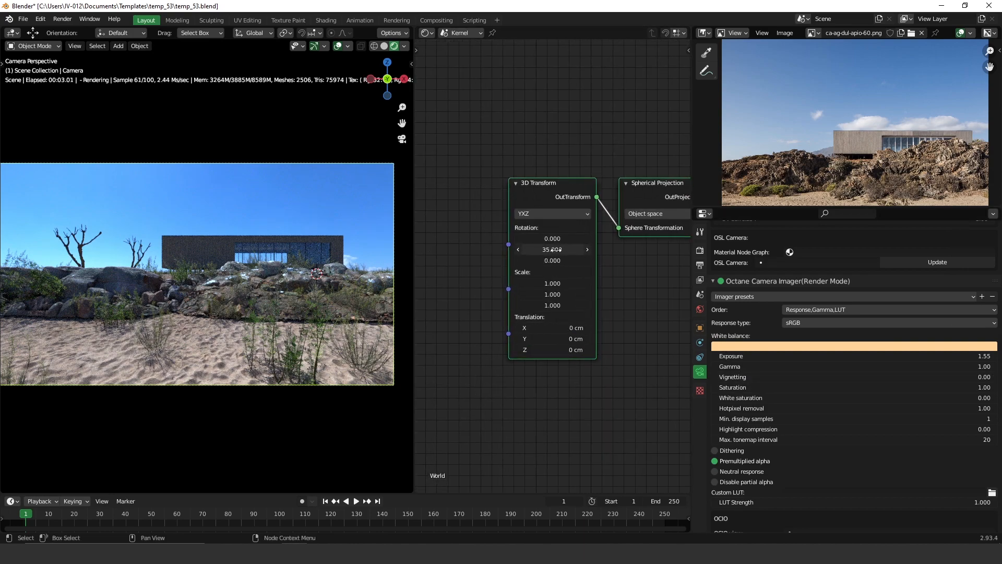
left_click_drag(552, 249, 657, 242)
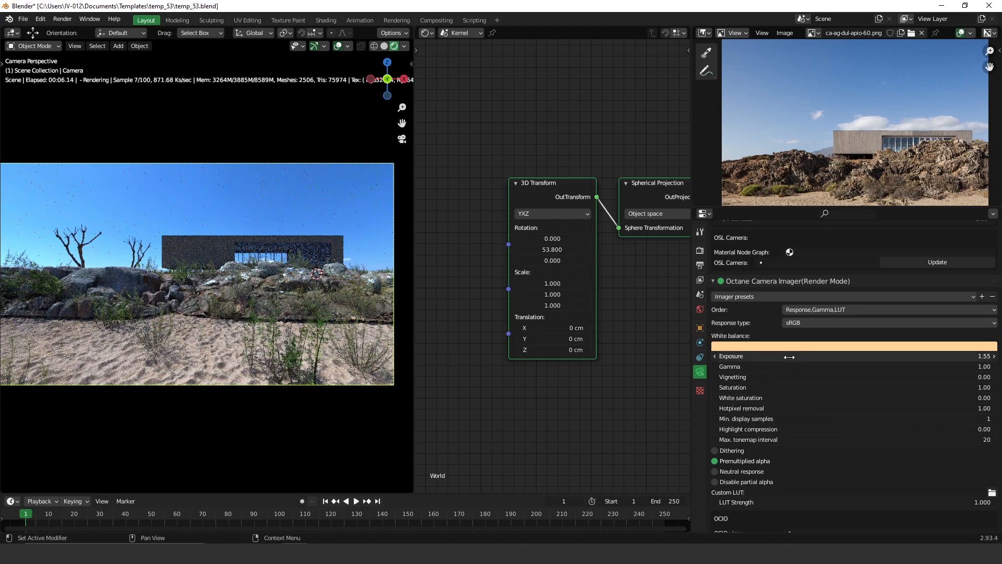
left_click_drag(789, 357, 798, 357)
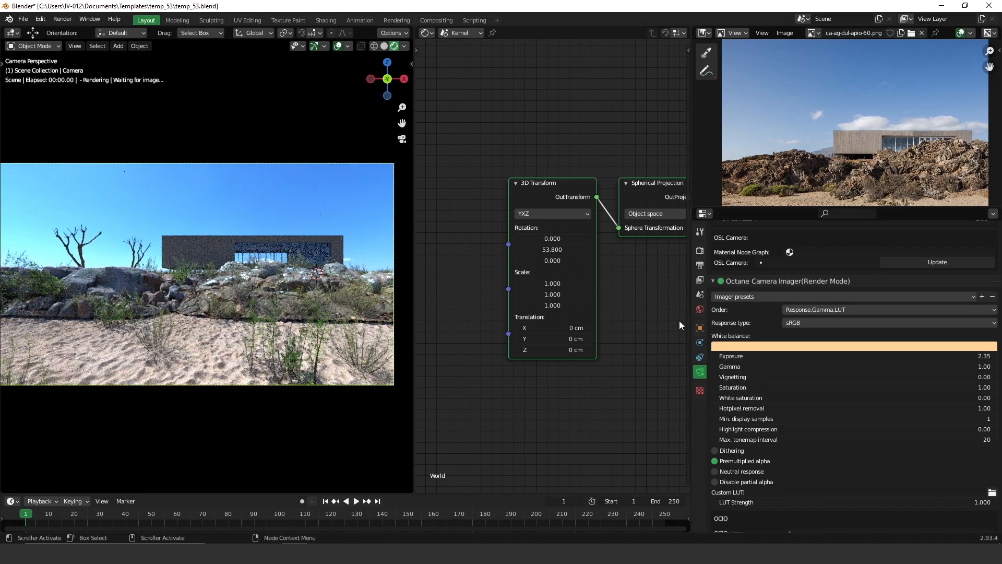
- Reduce the camera imager's saturation to 0.85 and its exposure to 2.00
scroll(528, 326, "down", 2)
middle_click_drag(527, 326, 487, 339)
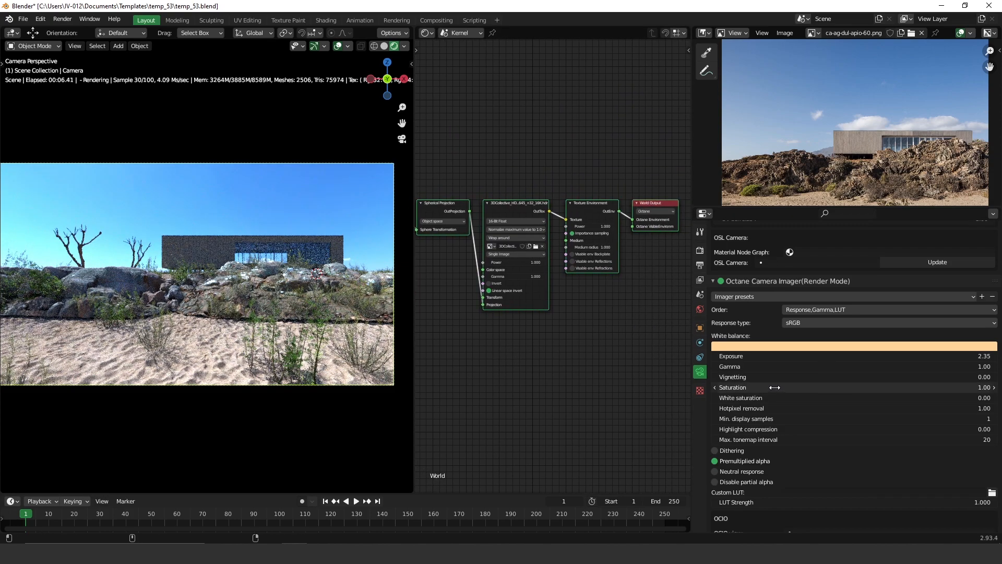
left_click_drag(776, 389, 691, 393)
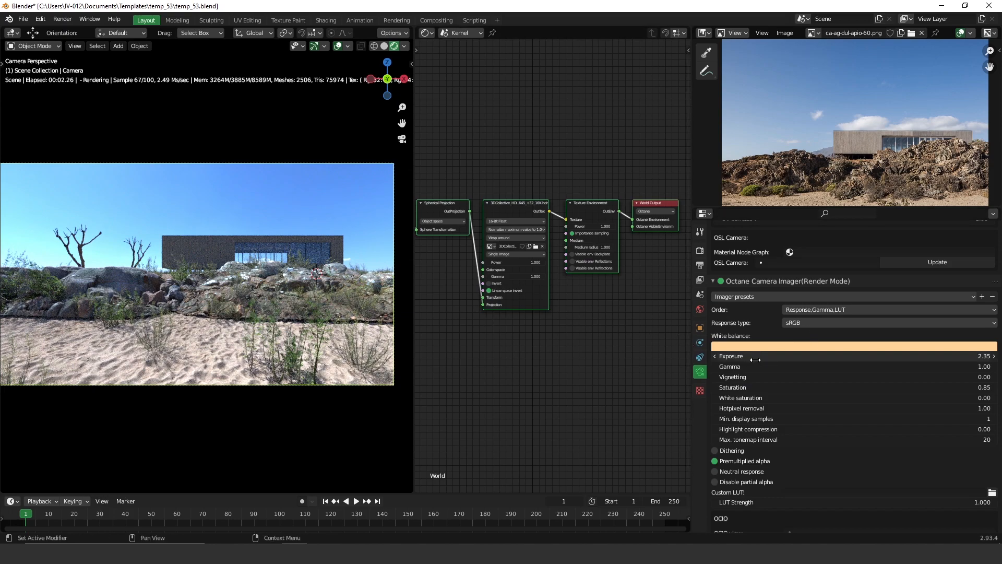
left_click_drag(747, 356, 720, 358)
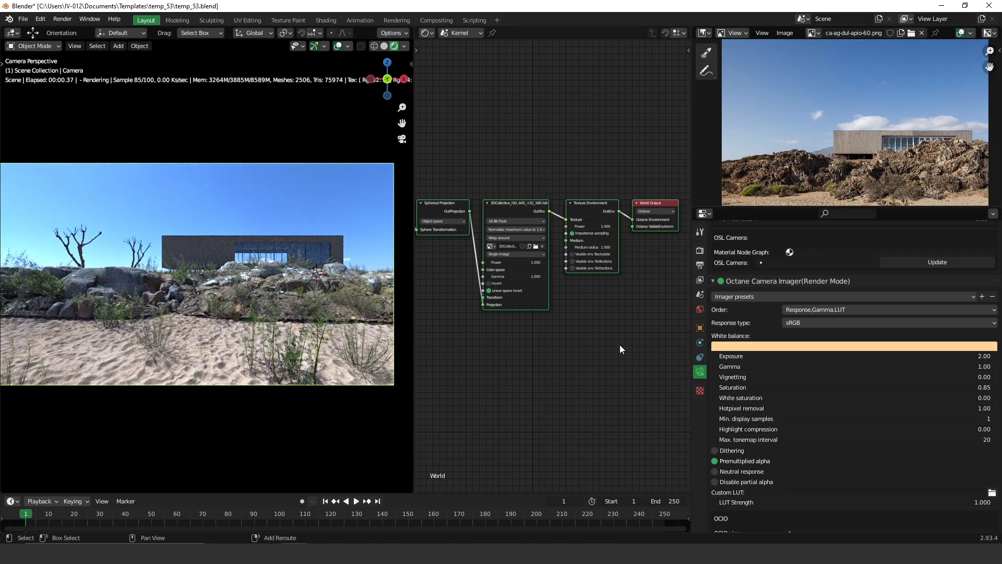
- Rotate the HDRI environment further by setting the 3D Transform's second rotation value to 91.7
middle_click_drag(464, 223, 594, 240)
middle_click_drag(507, 268, 516, 249)
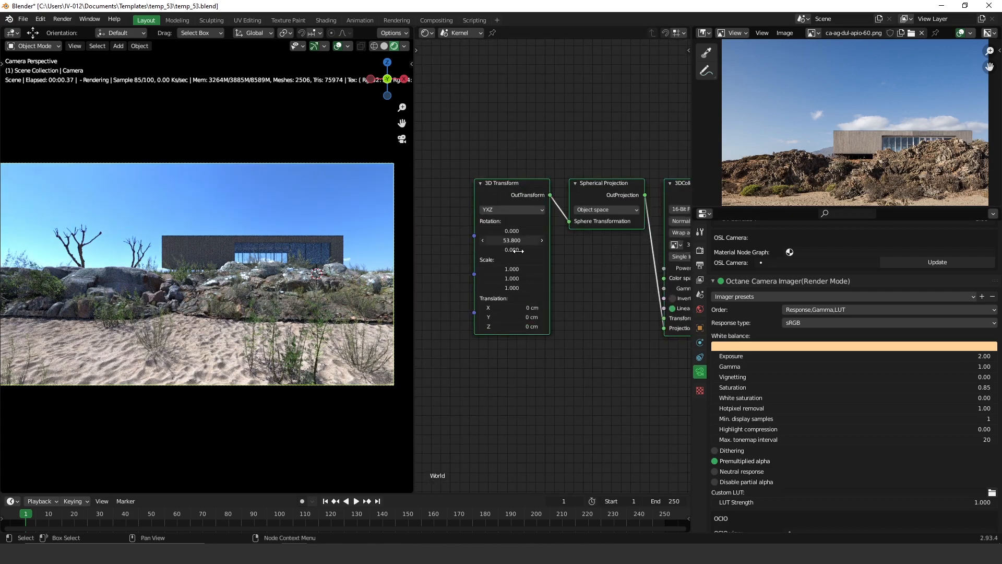
left_click_drag(512, 241, 691, 240)
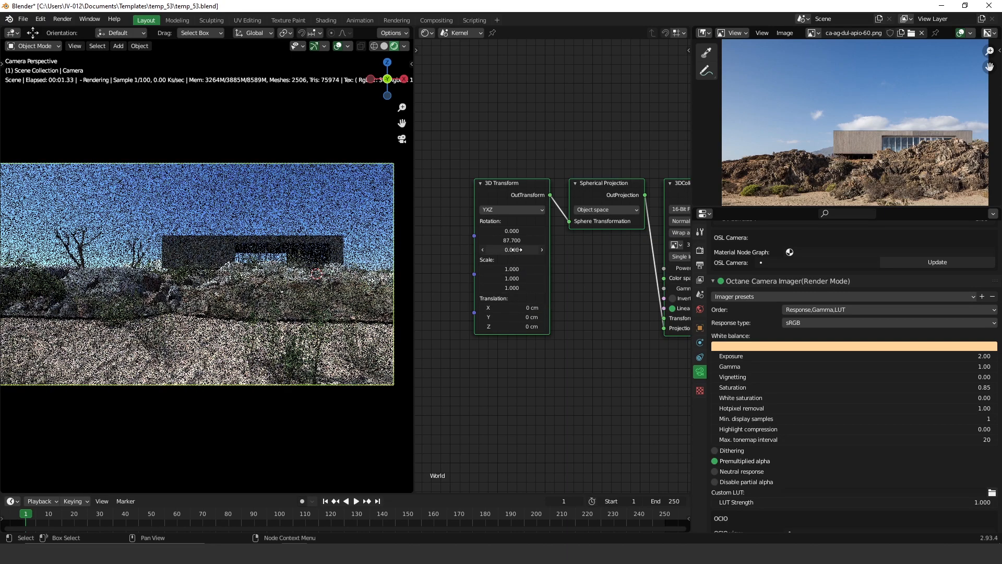
left_click_drag(518, 242, 556, 243)
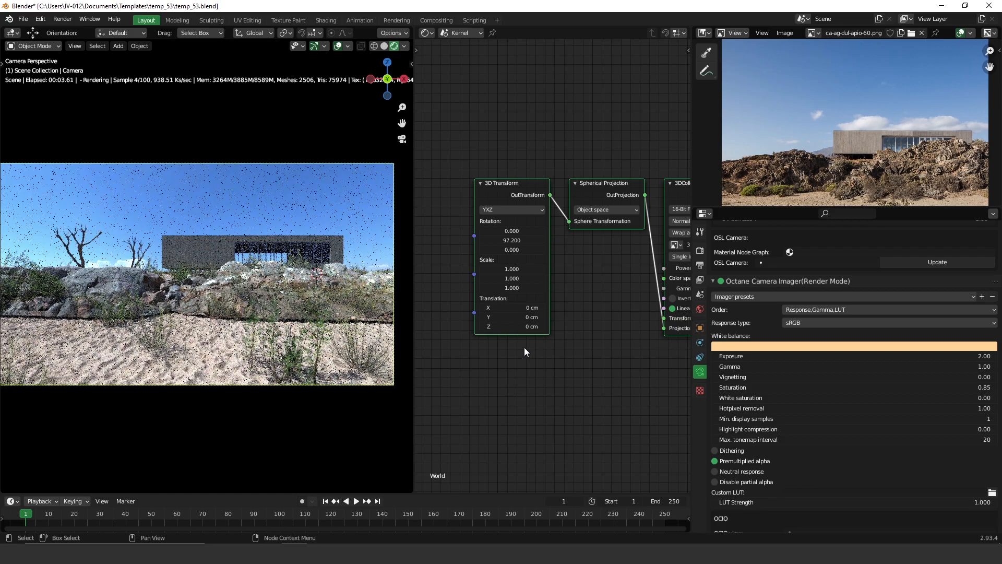
left_click_drag(522, 240, 490, 244)
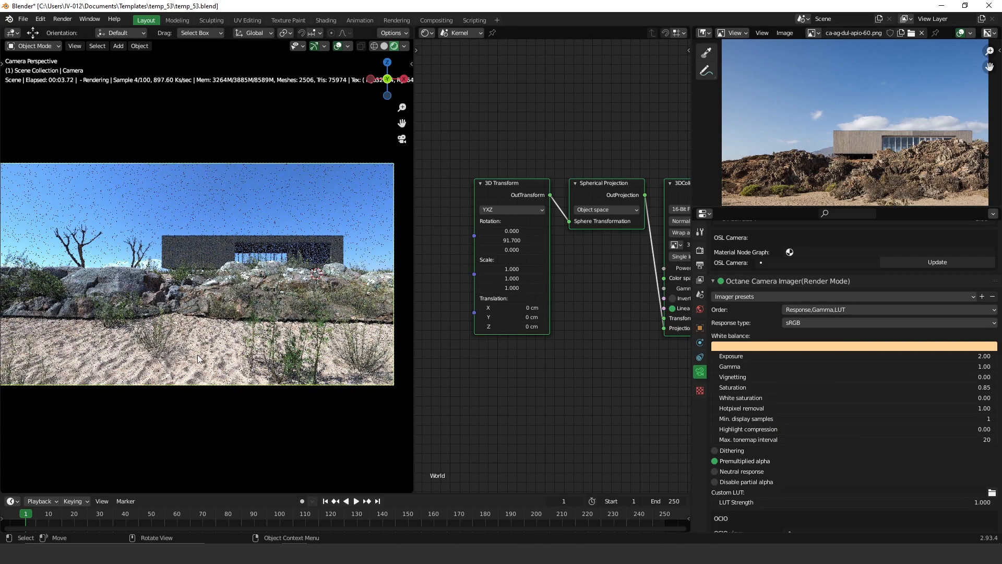
- Make the camera imager's white balance colour slightly paler and reduce the saturation to 0.82
left_click(838, 347)
left_click_drag(935, 256, 936, 255)
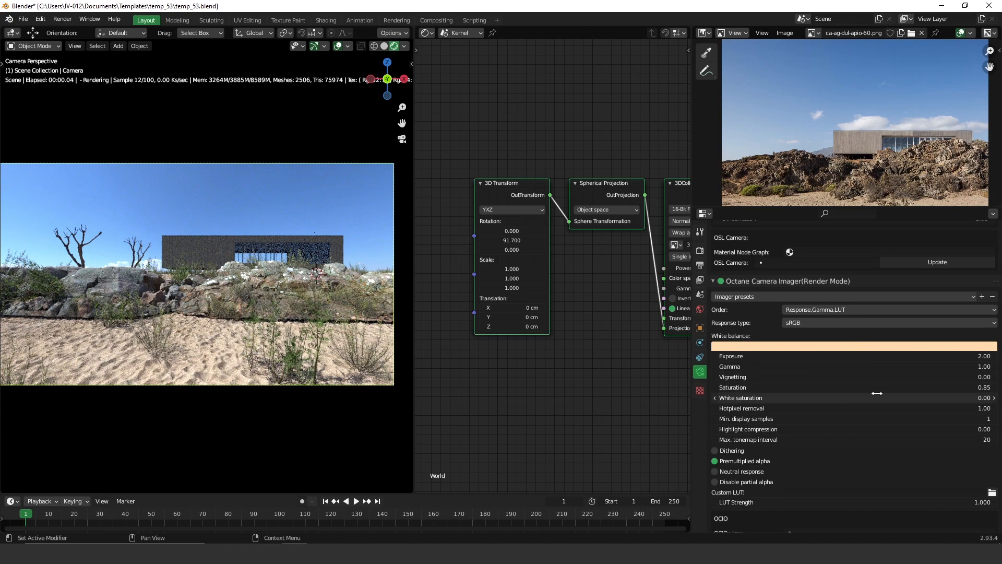
left_click(715, 387)
left_click(713, 388)
left_click(713, 387)
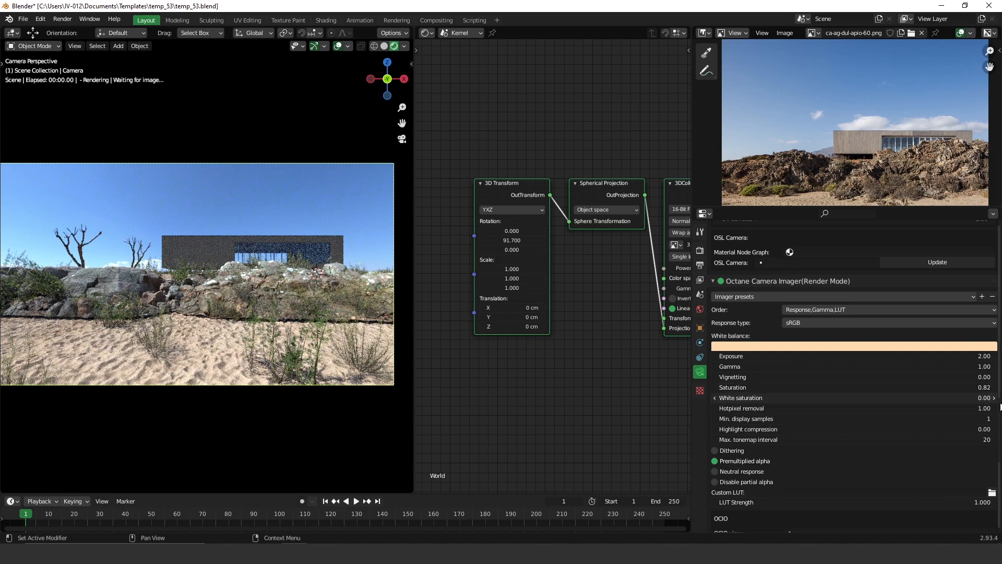
- In the sand ground's object material, insert a Color correction node between the Multiply Tex output and the Universal Material's albedo color
left_click(467, 32)
left_click(463, 45)
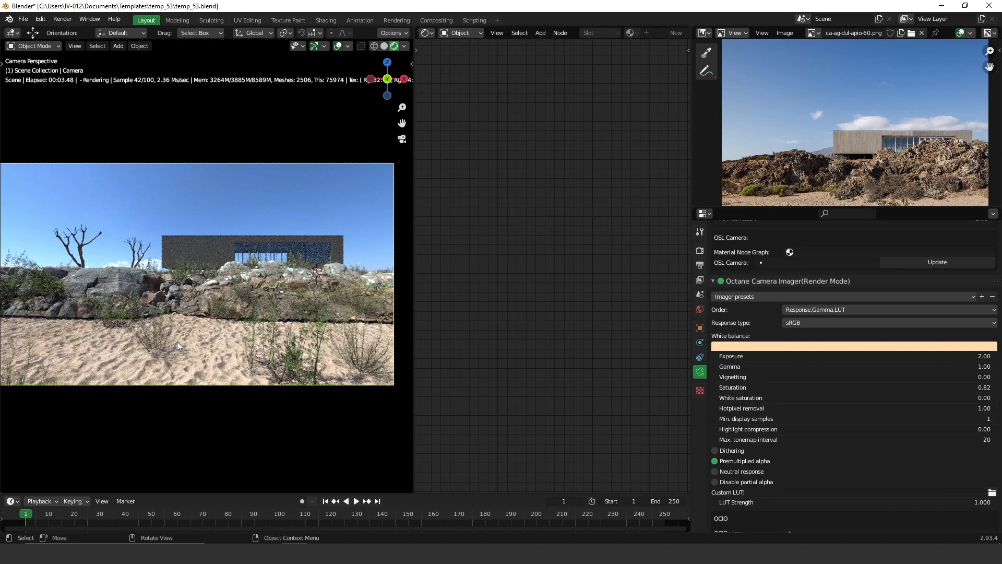
left_click(204, 366)
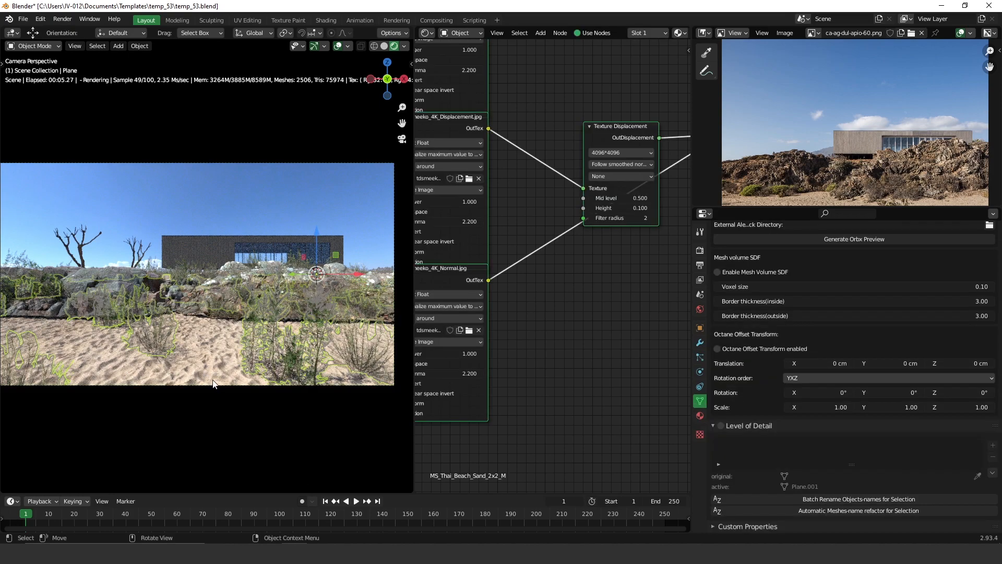
middle_click_drag(619, 185, 551, 363)
middle_click_drag(555, 45, 546, 285)
middle_click_drag(547, 231, 536, 334)
key("shift+a")
type("color co")
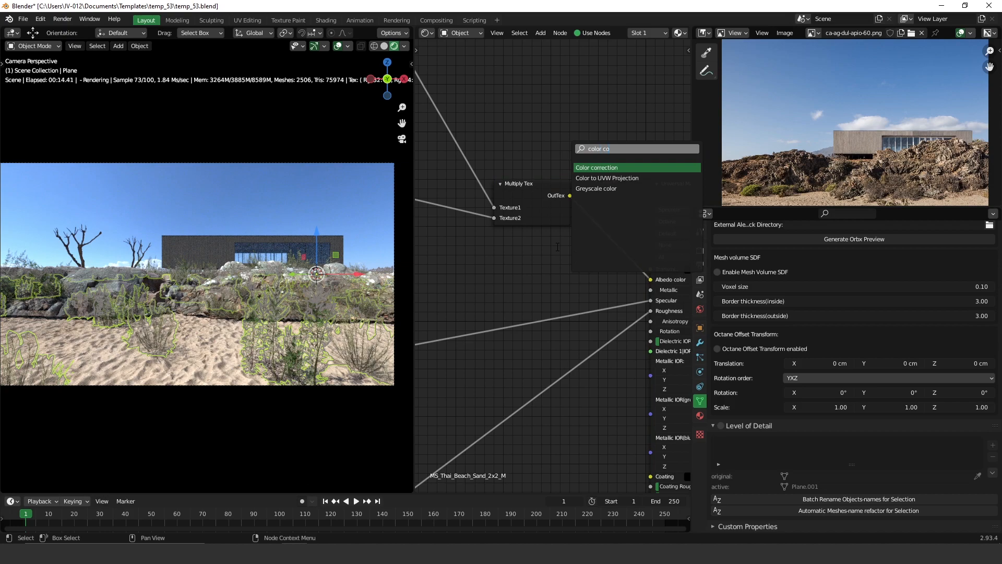
left_click(608, 168)
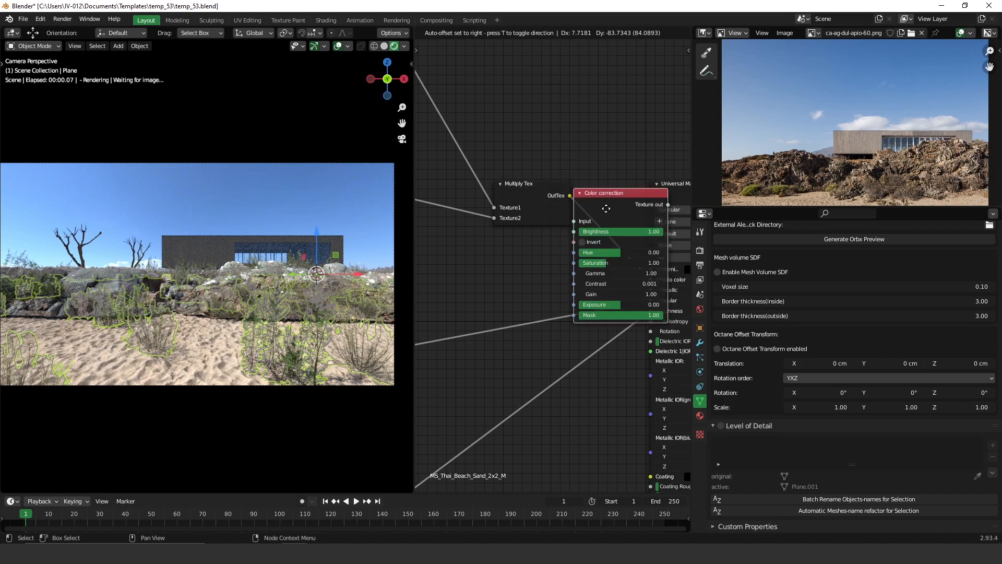
left_click(614, 220)
middle_click_drag(593, 248, 487, 254)
left_click_drag(565, 200, 559, 150)
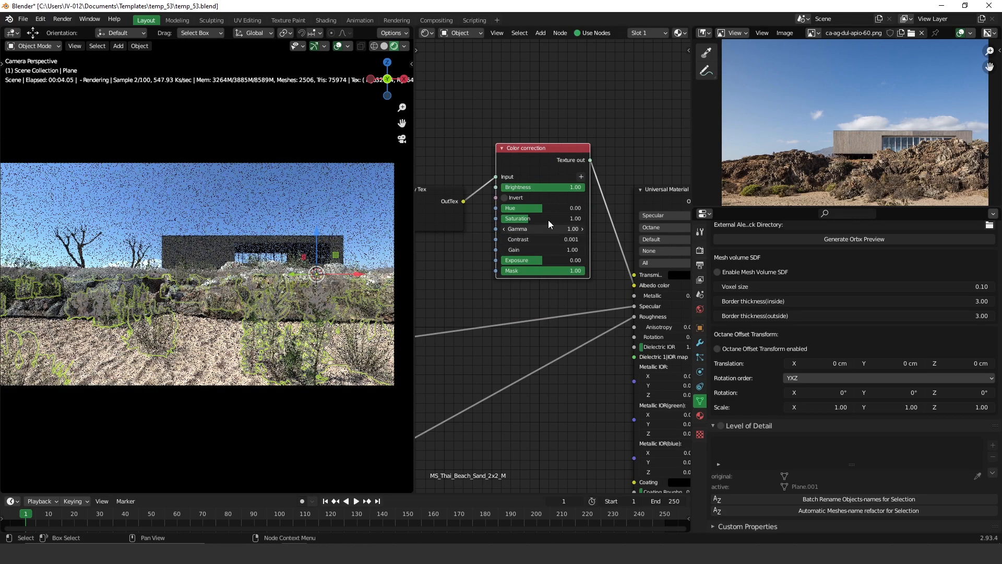
- Set the sand Color correction node's saturation to 0.95 and exposure to -0.33
scroll(548, 221, "up", 2)
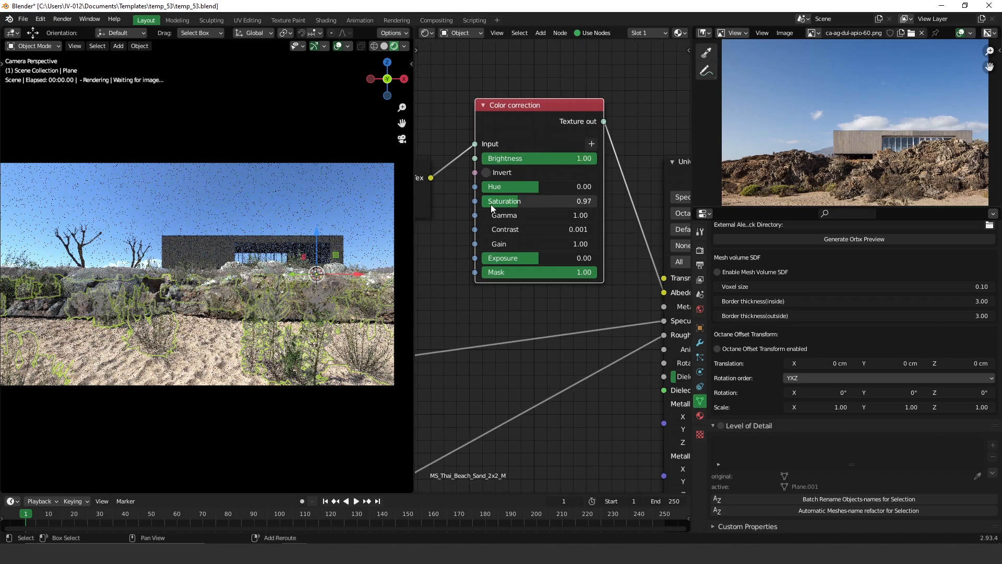
left_click_drag(492, 204, 483, 206)
left_click_drag(543, 258, 494, 285)
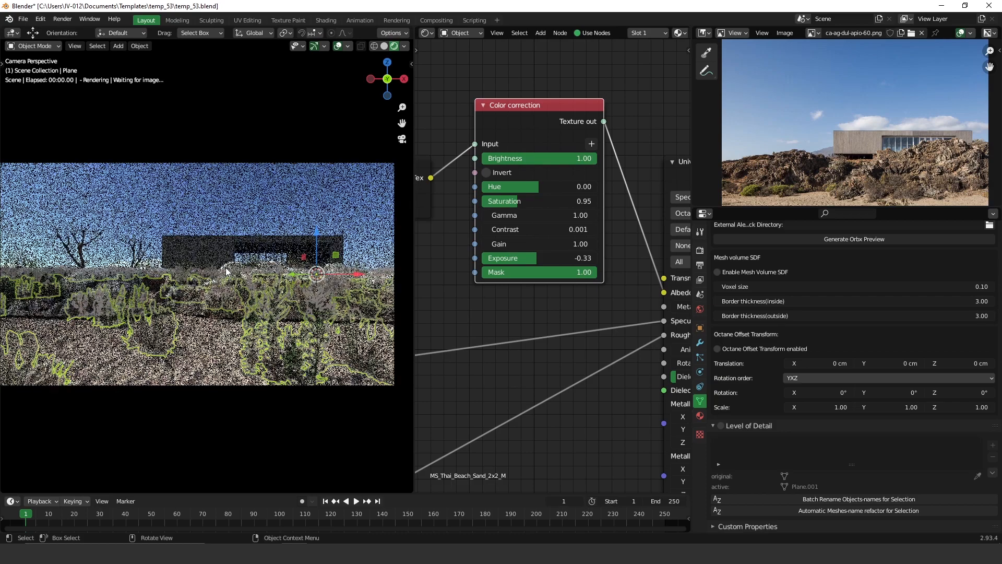
- Select the rock formation below the house and insert a Color correction node into its material's albedo connection
left_click(230, 294)
middle_click_drag(563, 188, 709, 259)
left_click(578, 159)
key("shift+a")
left_click(585, 167)
type("colorco")
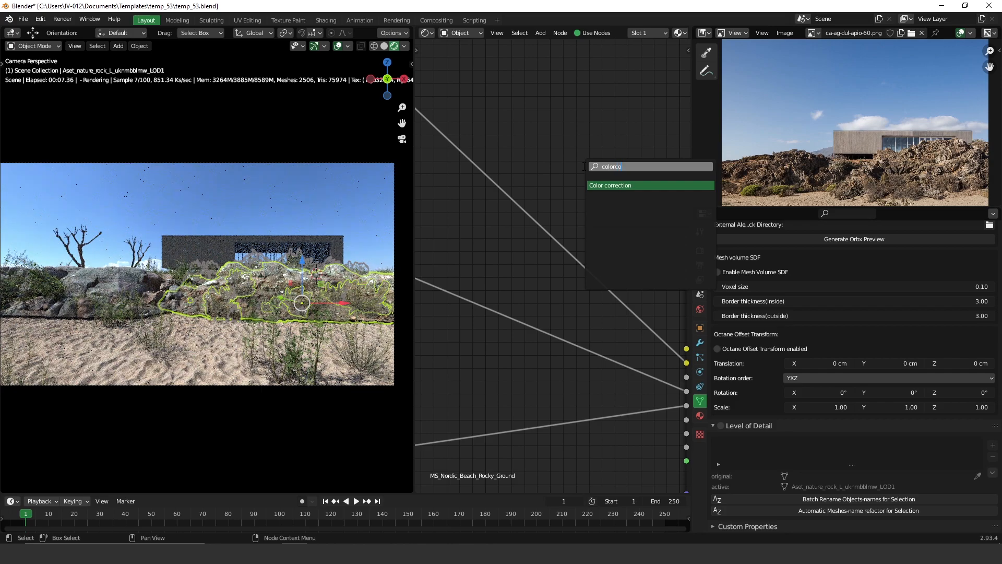
key("Return")
left_click(517, 154)
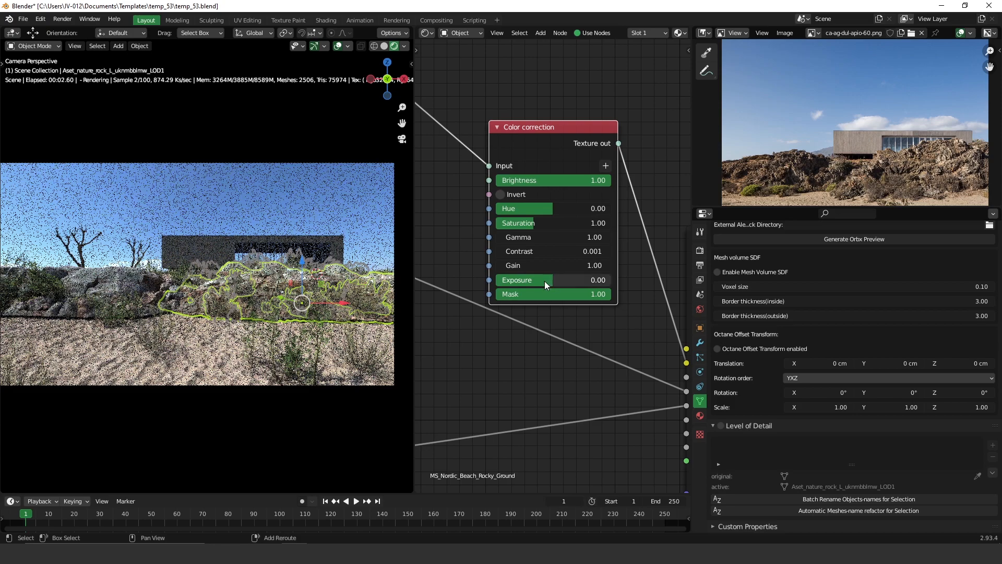
- Darken the rock material by setting its Color correction exposure to -1.03, then deselect the rock
left_click_drag(512, 284, 446, 287)
left_click_drag(436, 320, 432, 321)
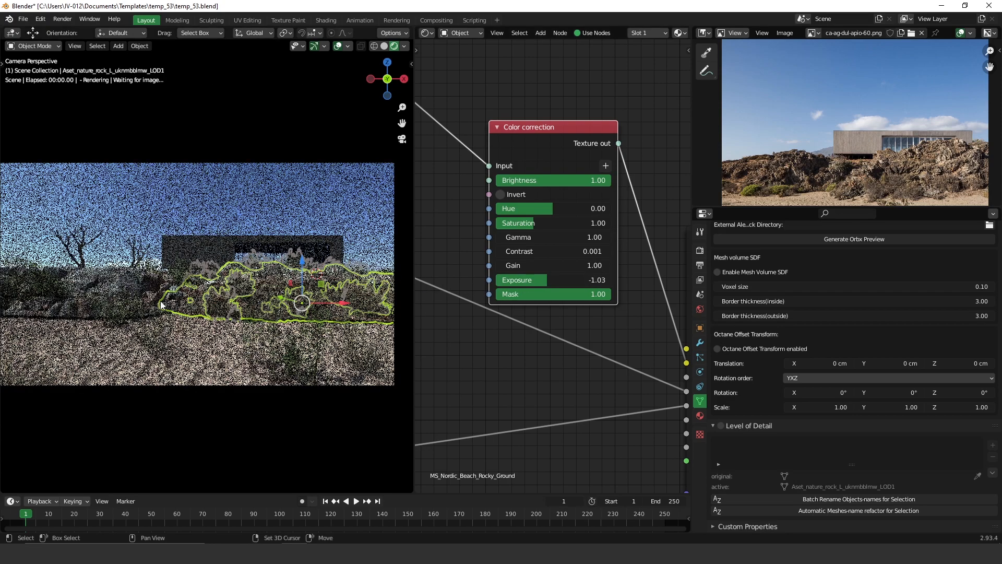
left_click(225, 199)
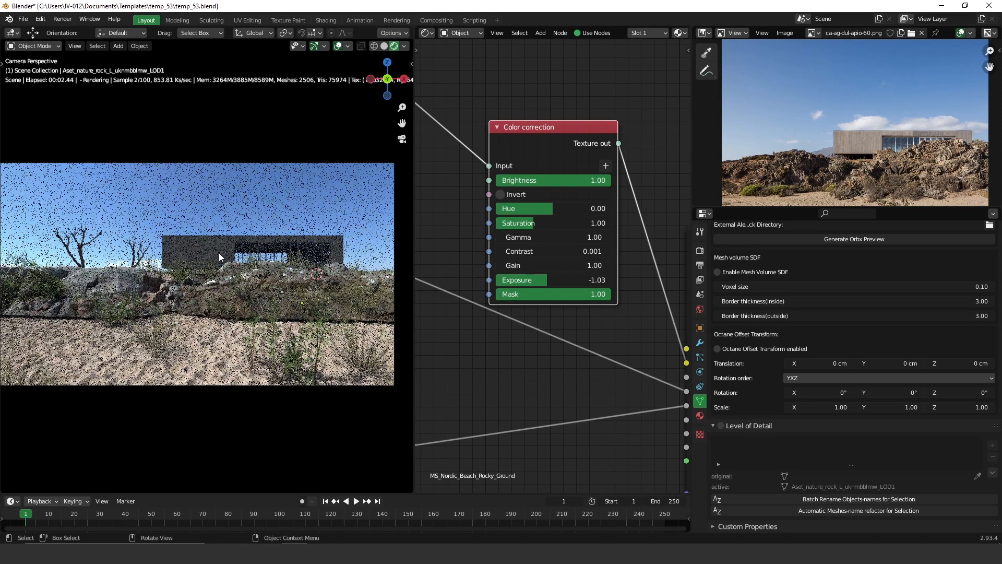
- Select the house volume and insert a Color correction node between its Multiply Tex output and the Universal Material
left_click(195, 257)
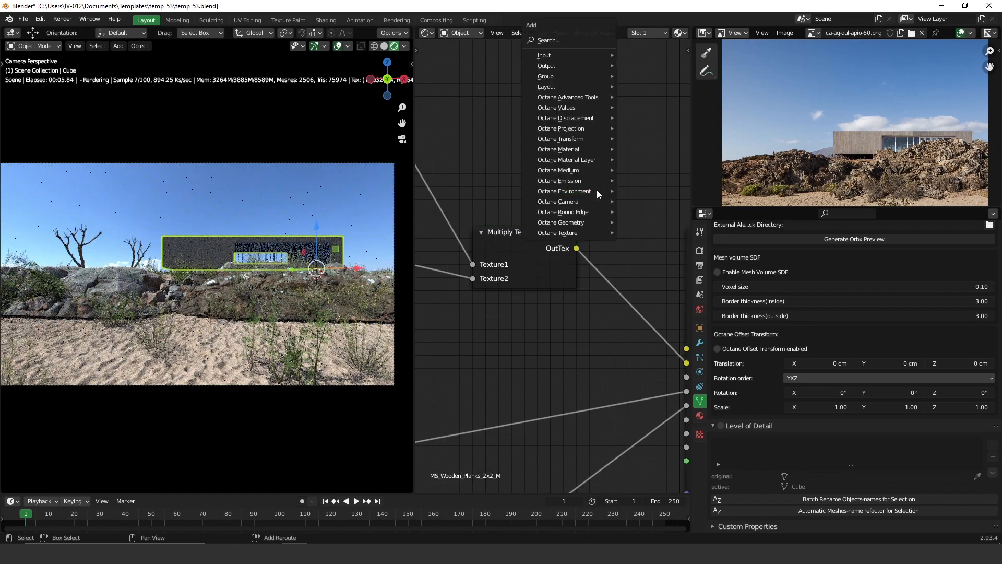
key("shift+a")
type("colorcore")
key("BackSpace")
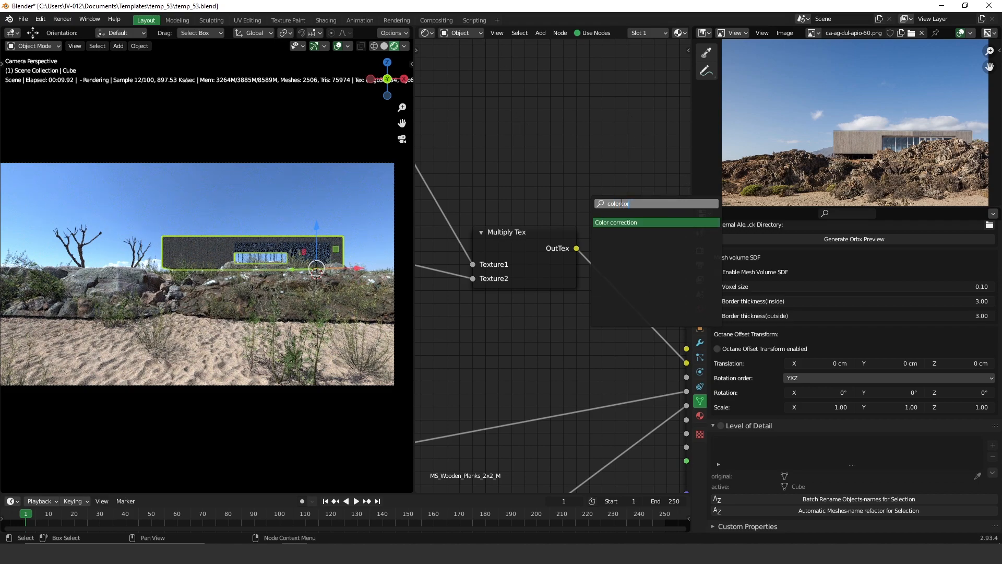
left_click(626, 226)
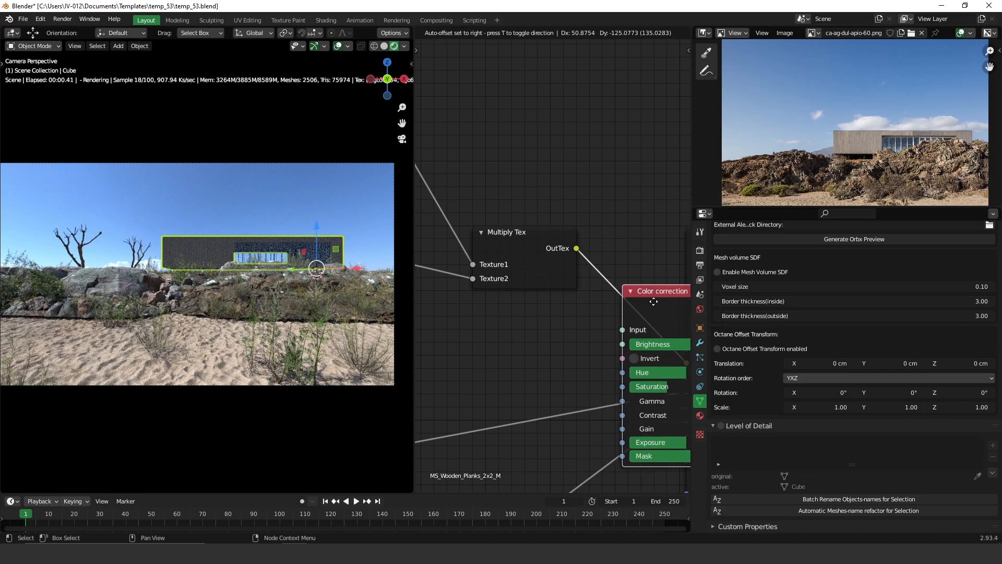
- Brighten the house's wooden planks material by setting its Color correction exposure to 2.03
left_click_drag(567, 411, 690, 411)
left_click_drag(602, 411, 781, 433)
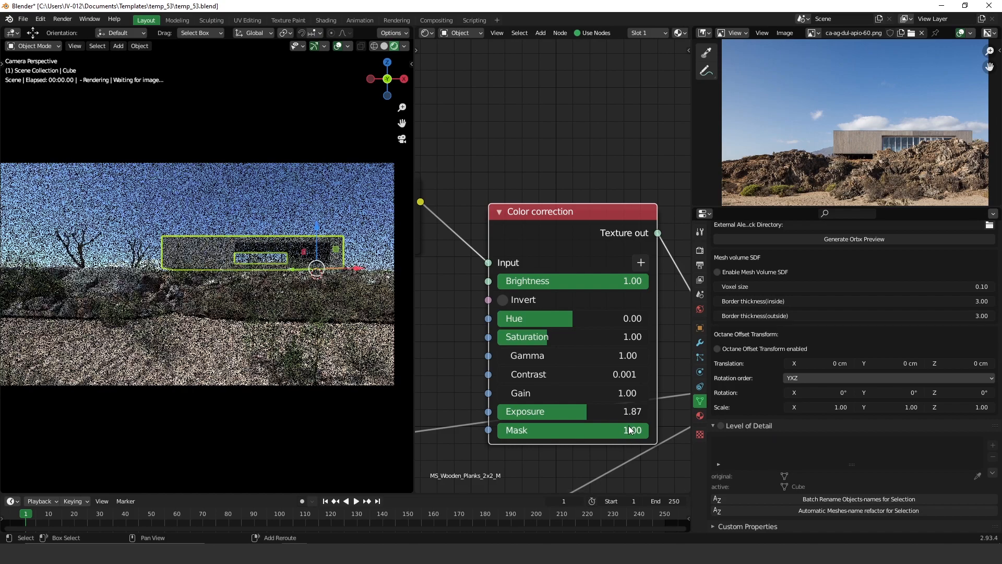
left_click_drag(585, 412, 620, 410)
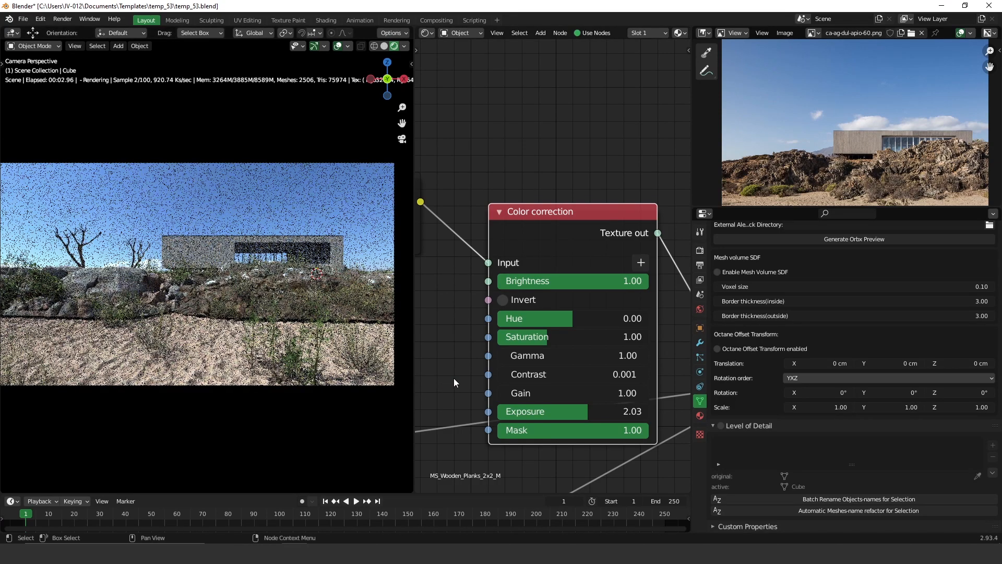
- Change the Octane render kernel type to Path trace
left_click(700, 250)
scroll(783, 376, "up", 15)
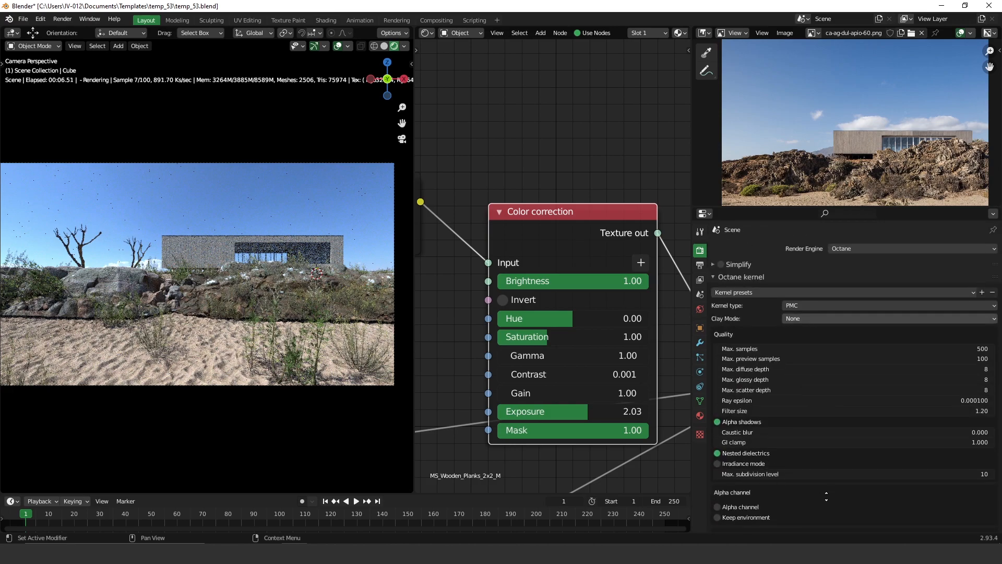
left_click(834, 306)
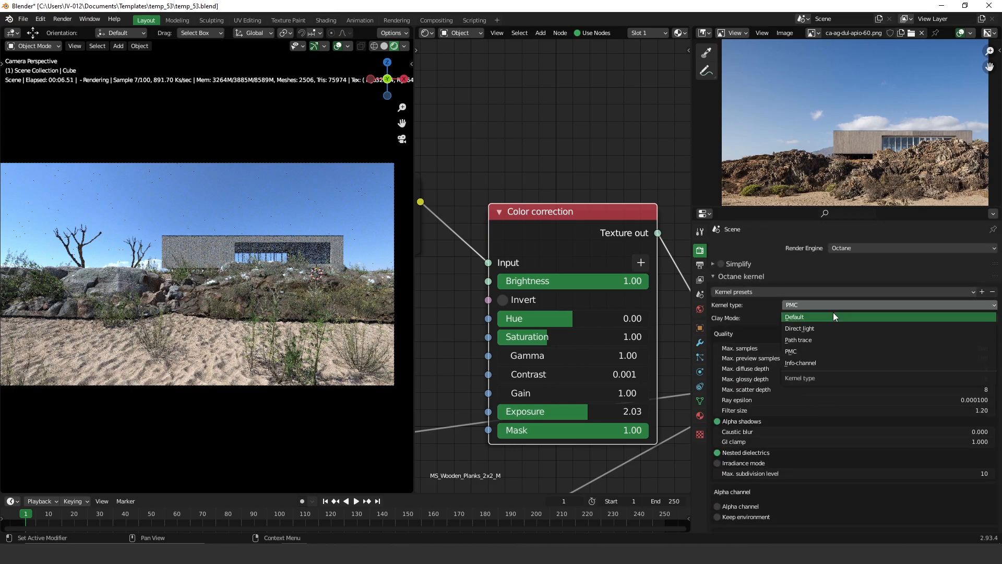
left_click(812, 340)
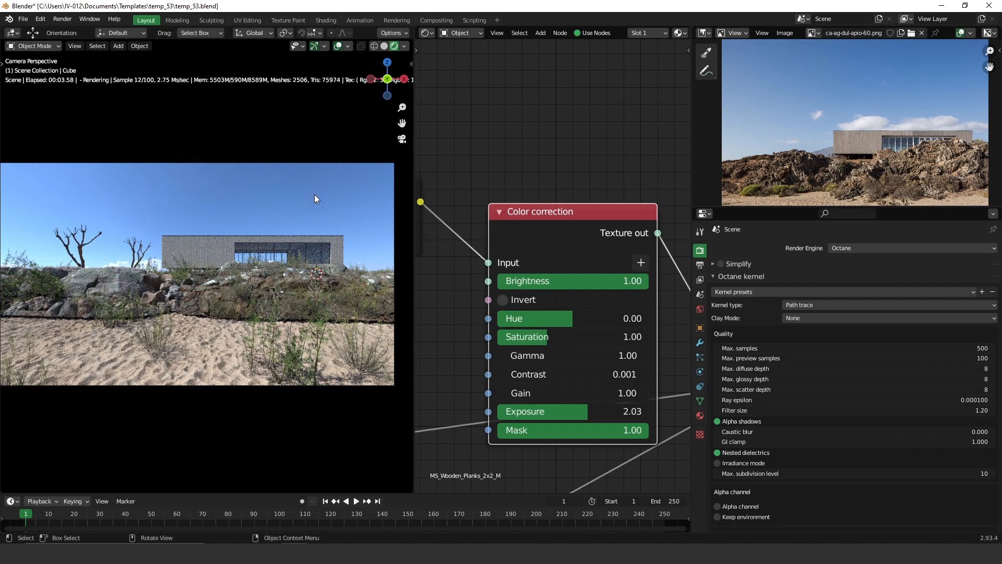
- Select the camera, load highcontrast.CUBE from the CGI LUT folder as its imager's custom LUT, and reduce the LUT strength
left_click(209, 338)
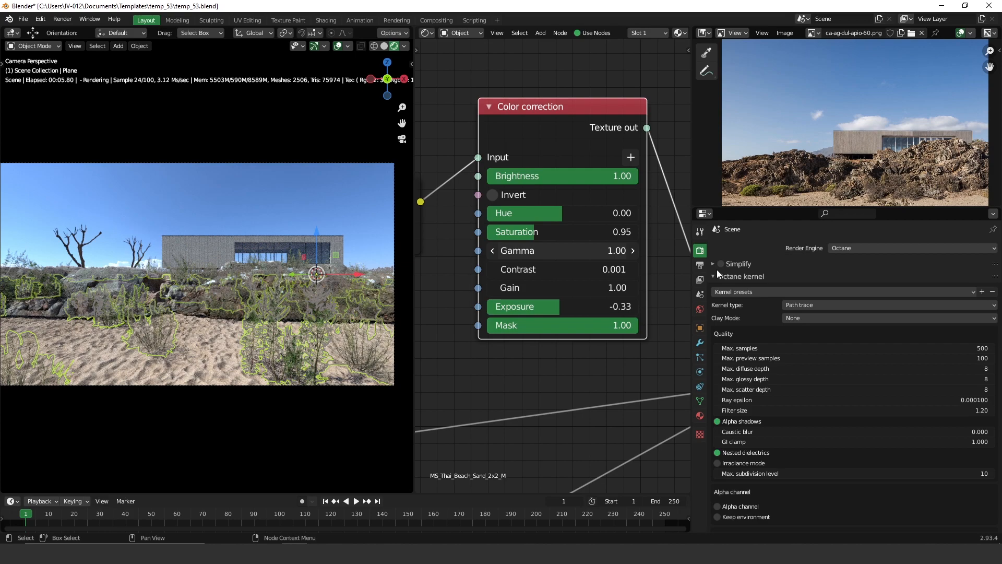
left_click(340, 189)
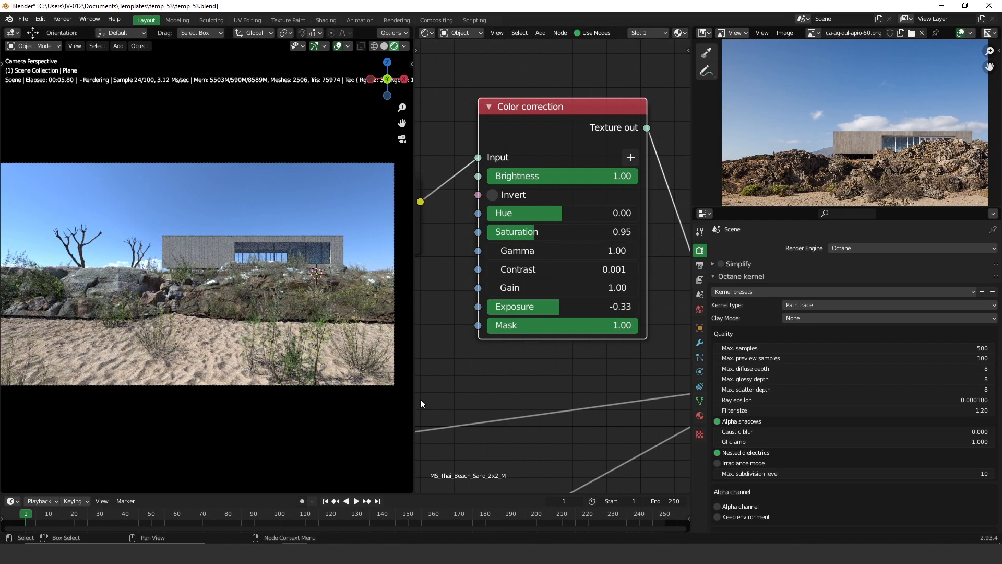
left_click(395, 362)
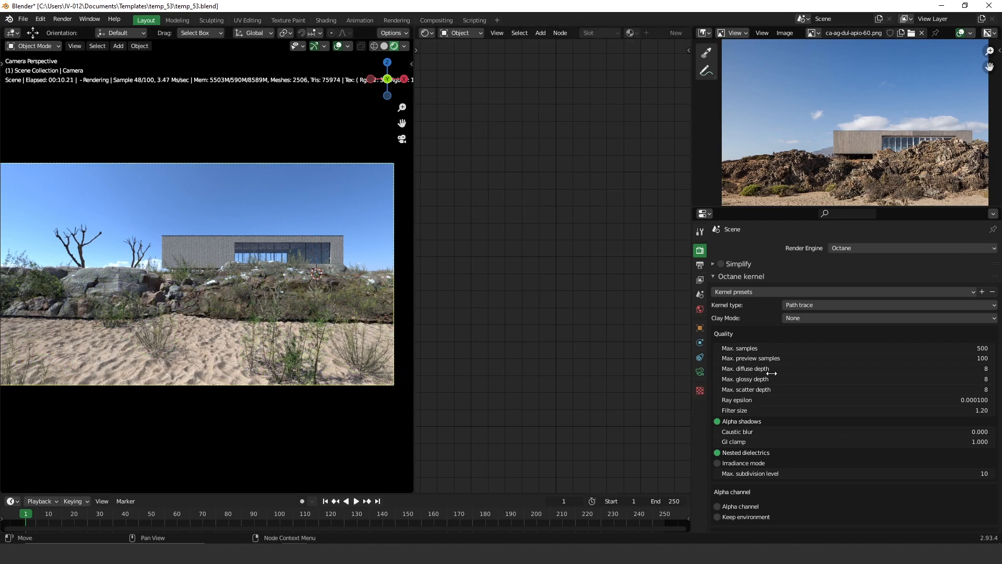
left_click(700, 371)
scroll(917, 226, "down", 10)
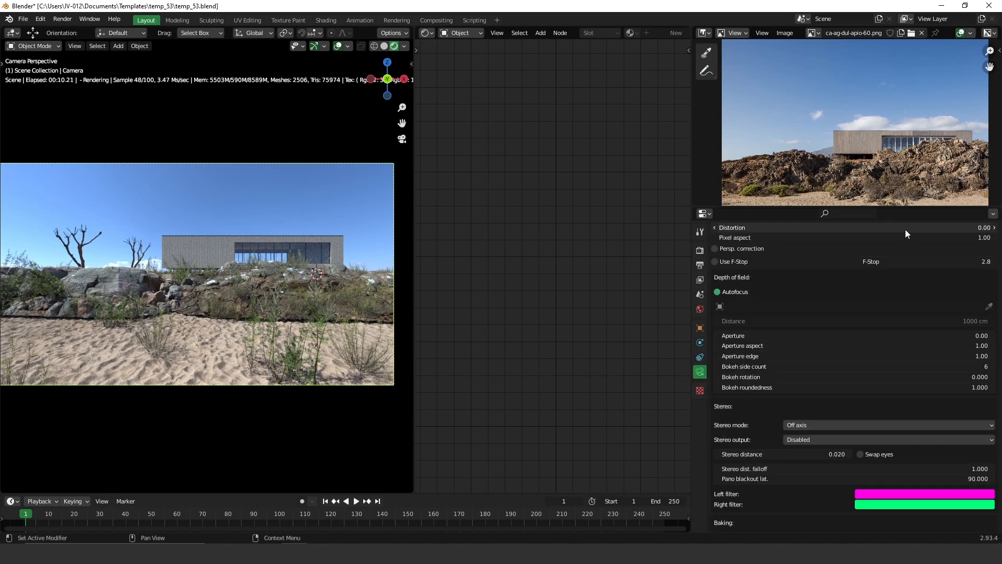
scroll(917, 226, "down", 10)
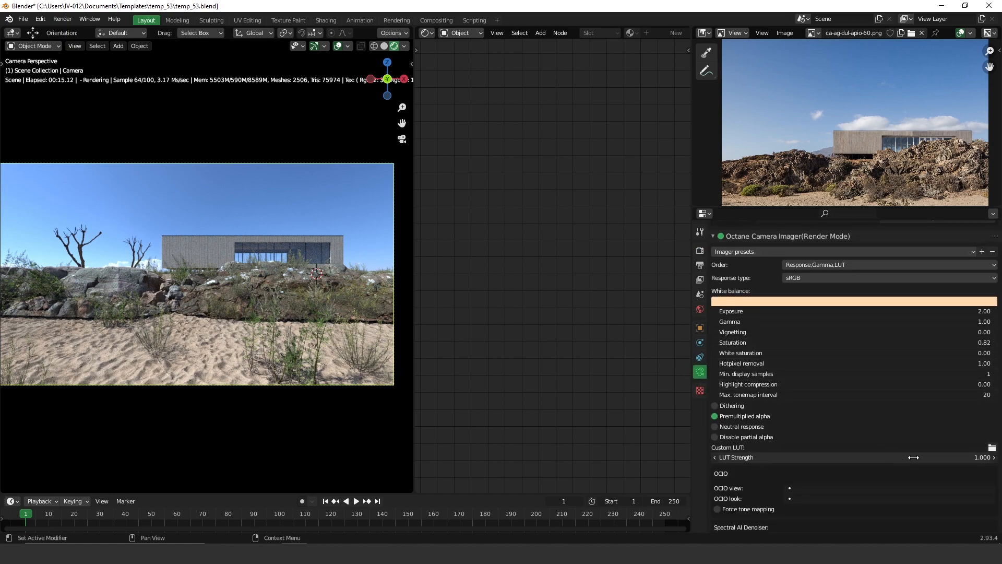
left_click(992, 448)
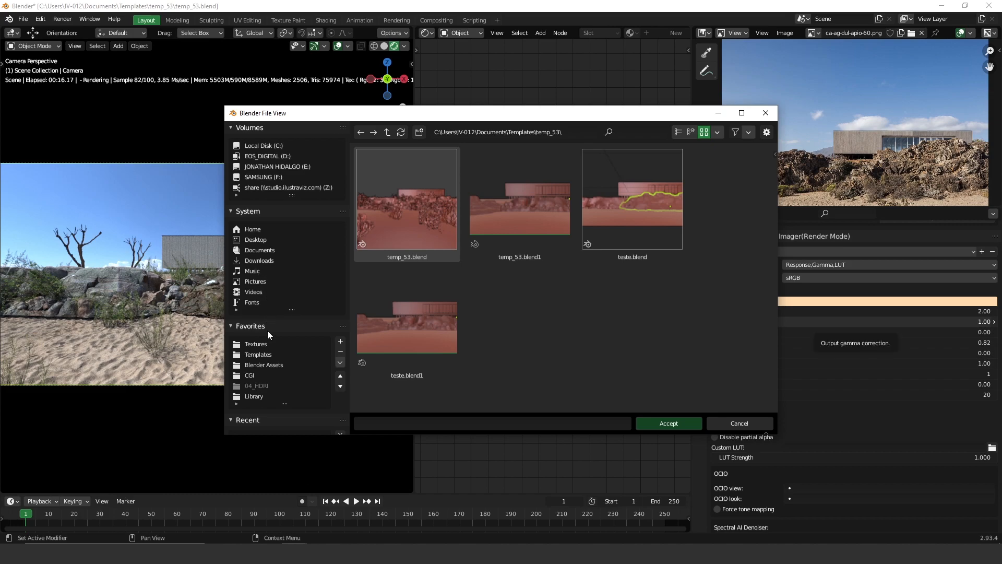
left_click(250, 376)
double_click(514, 184)
left_click(417, 186)
double_click(417, 186)
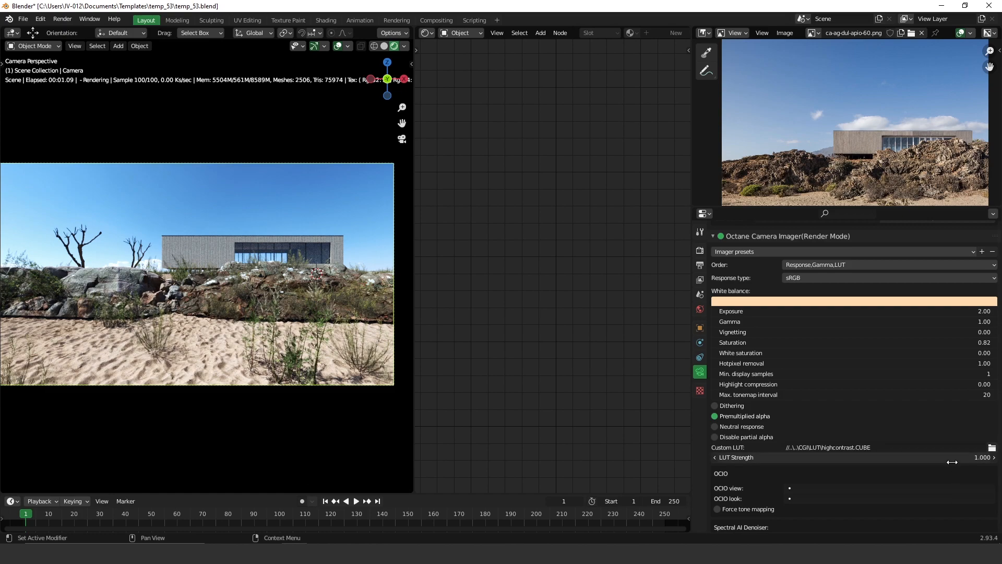
left_click_drag(952, 462, 847, 457)
- Scale up the rock formation in front of the house by about 1.07 and lower it slightly along Z
left_click(279, 280)
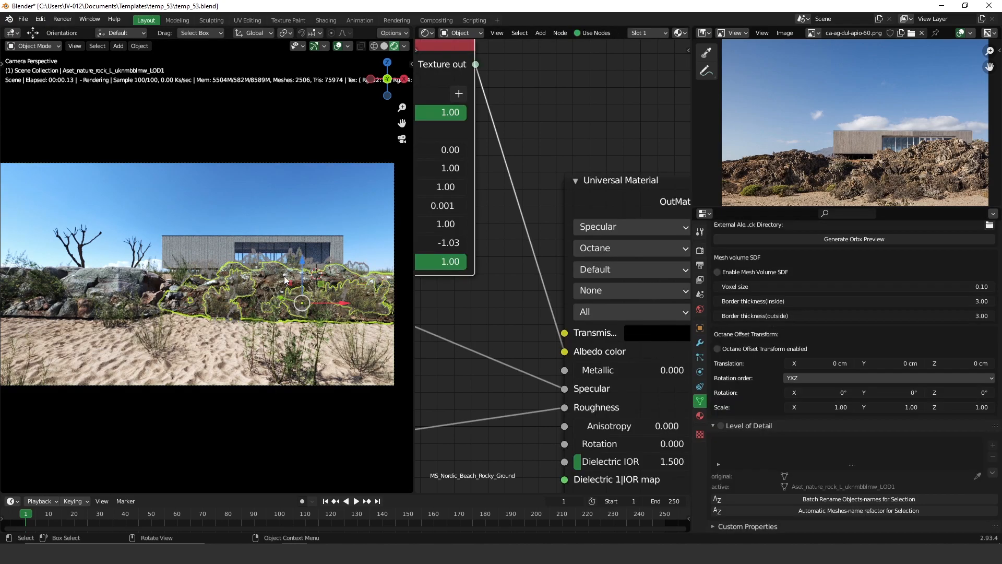
key("s")
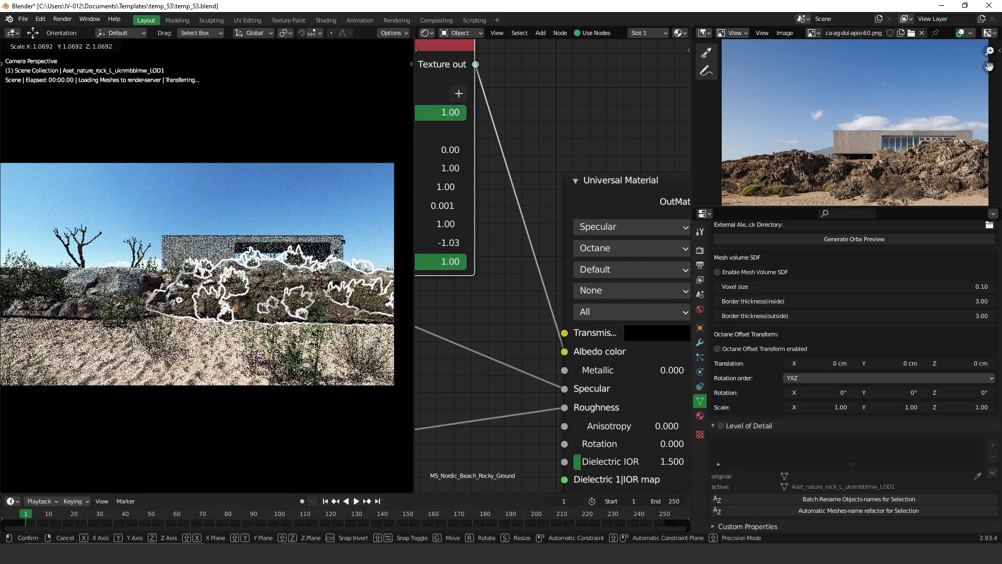
left_click(295, 266)
key("g")
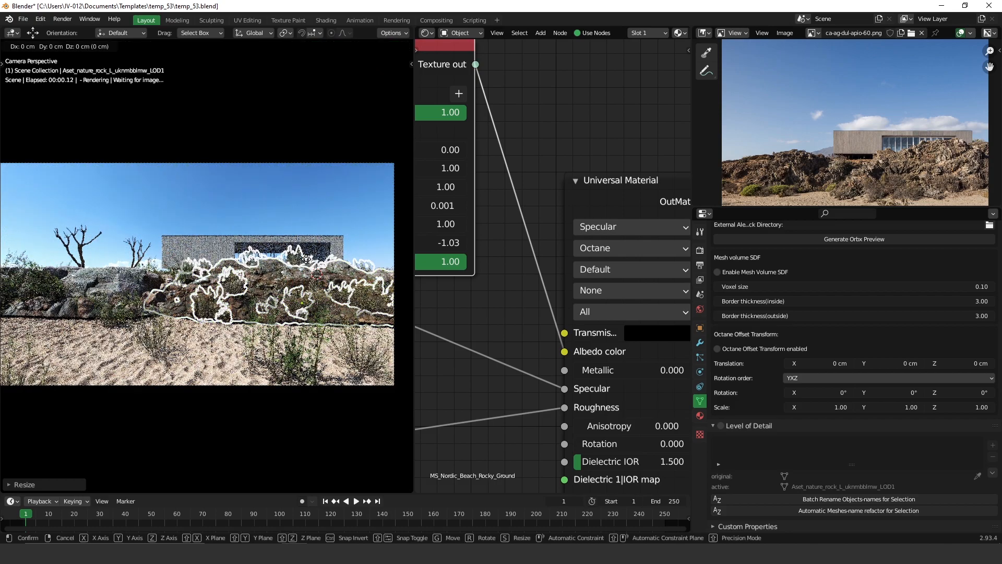
key("z")
left_click(305, 268)
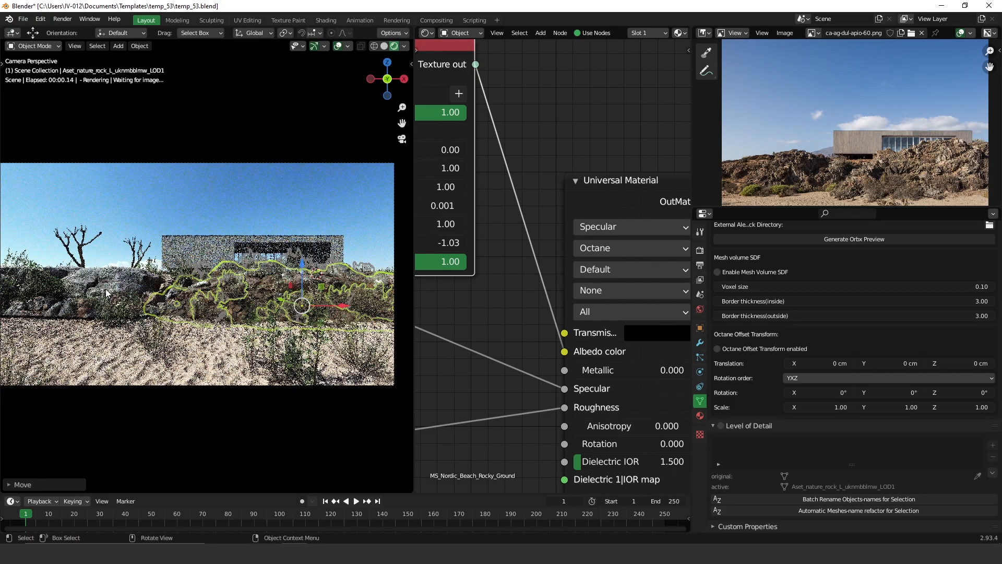
- Reposition the large grey rock formation below the bare trees slightly, then deselect it
left_click(125, 283)
key("g")
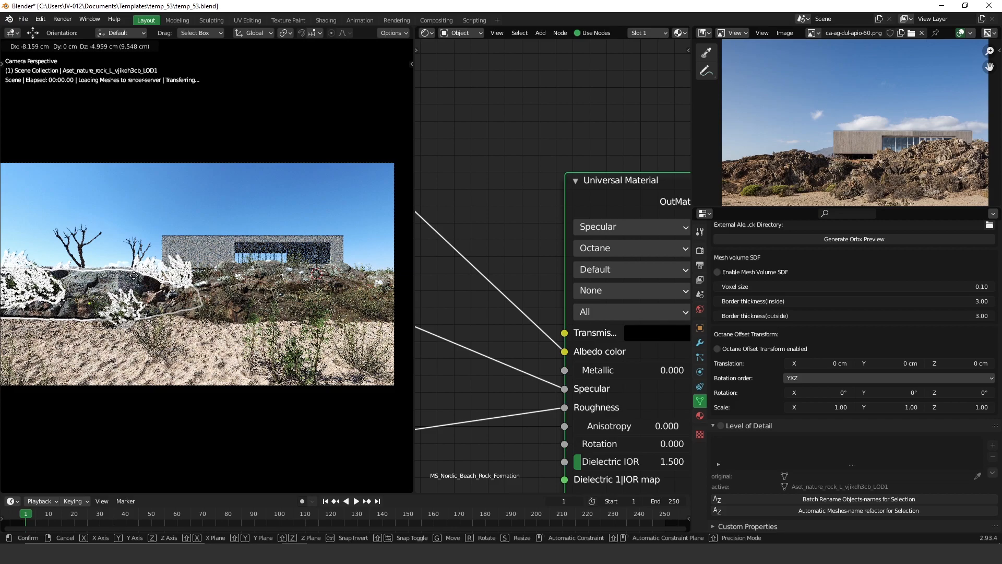
left_click(135, 281)
left_click(177, 209)
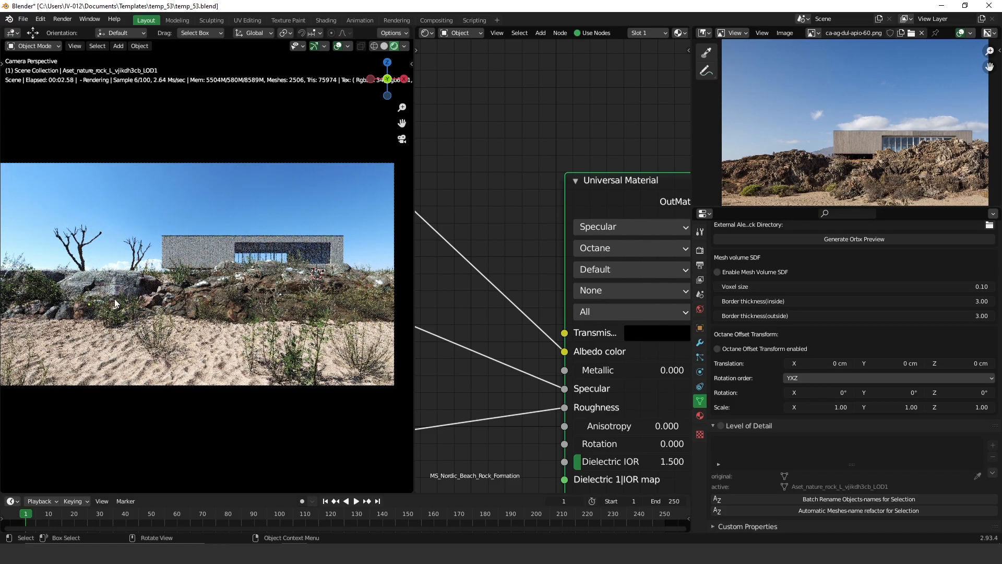
- Set the render output resolution to 3500 px wide by 2495 px high for a taller frame
middle_click_drag(88, 241, 149, 205, "ctrl")
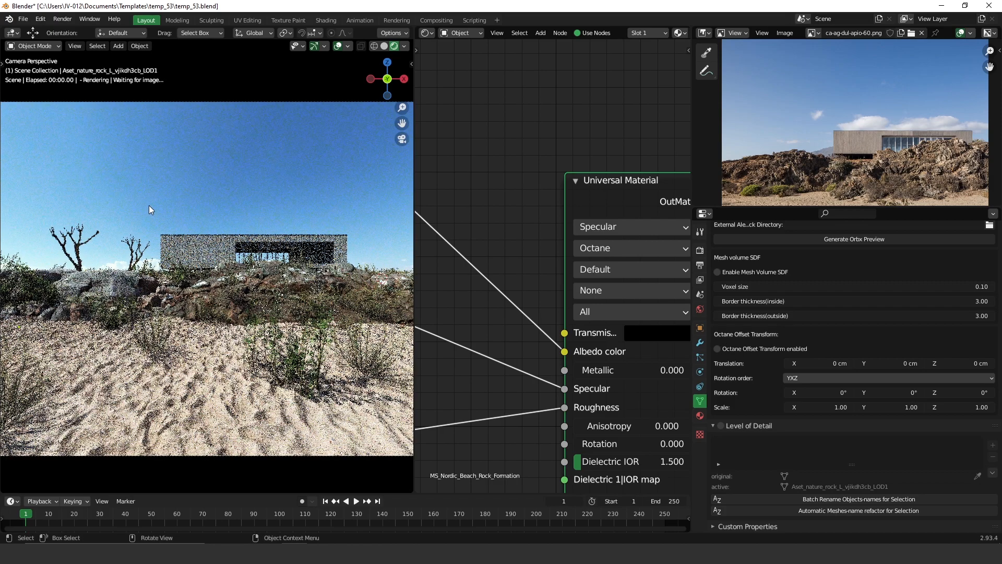
middle_click_drag(105, 240, 68, 243, "shift")
middle_click_drag(196, 209, 279, 253, "ctrl")
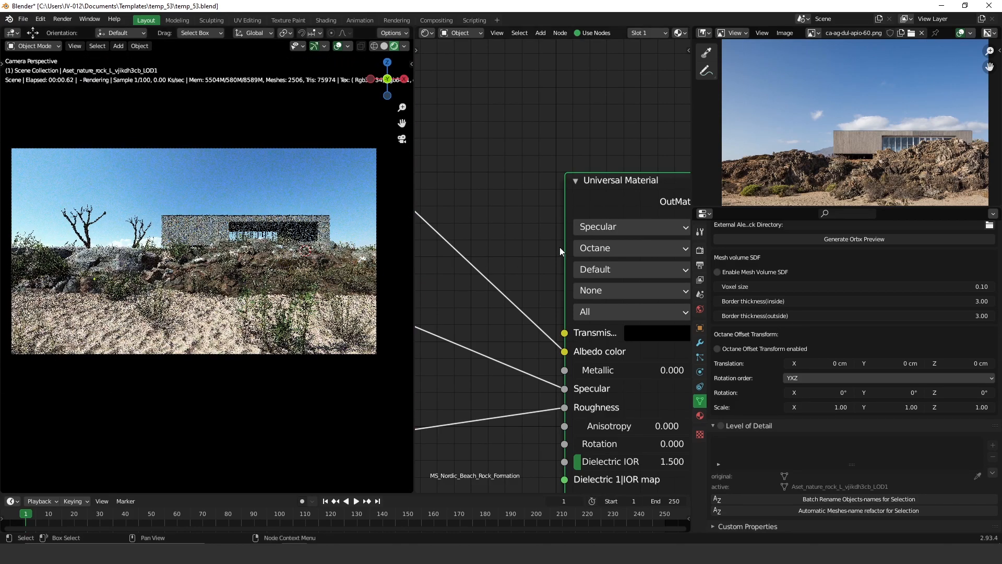
left_click(700, 266)
scroll(912, 256, "up", 3)
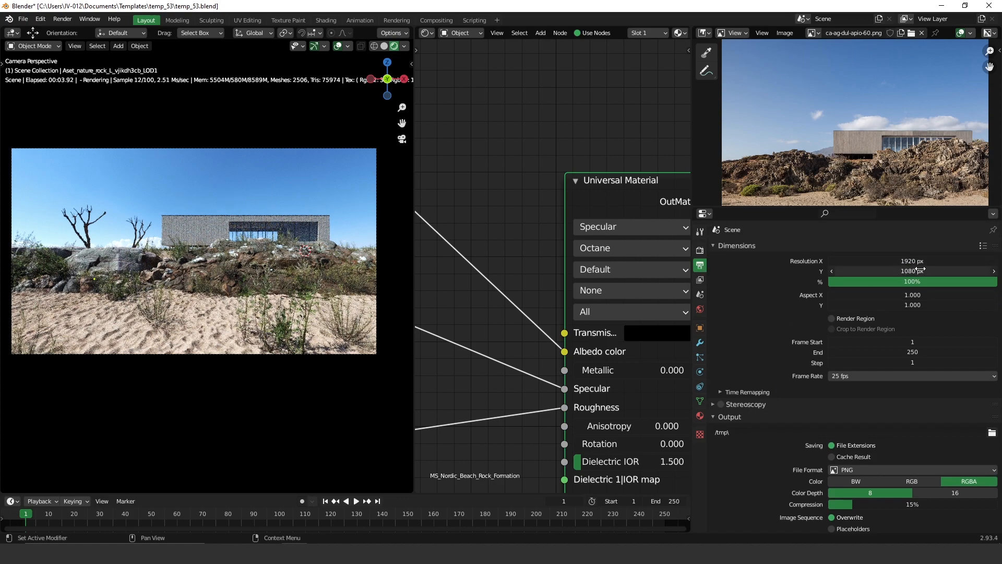
left_click_drag(913, 261, 994, 270)
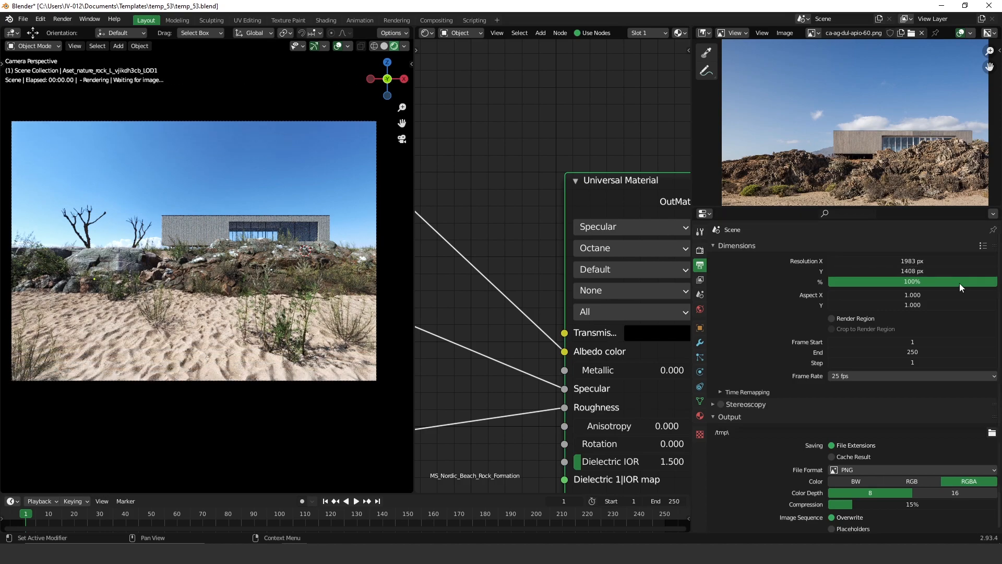
mouse_move(931, 261)
left_mouse_down()
mouse_move(941, 259)
mouse_move(910, 261)
mouse_move(923, 261)
left_mouse_up()
left_click(906, 271)
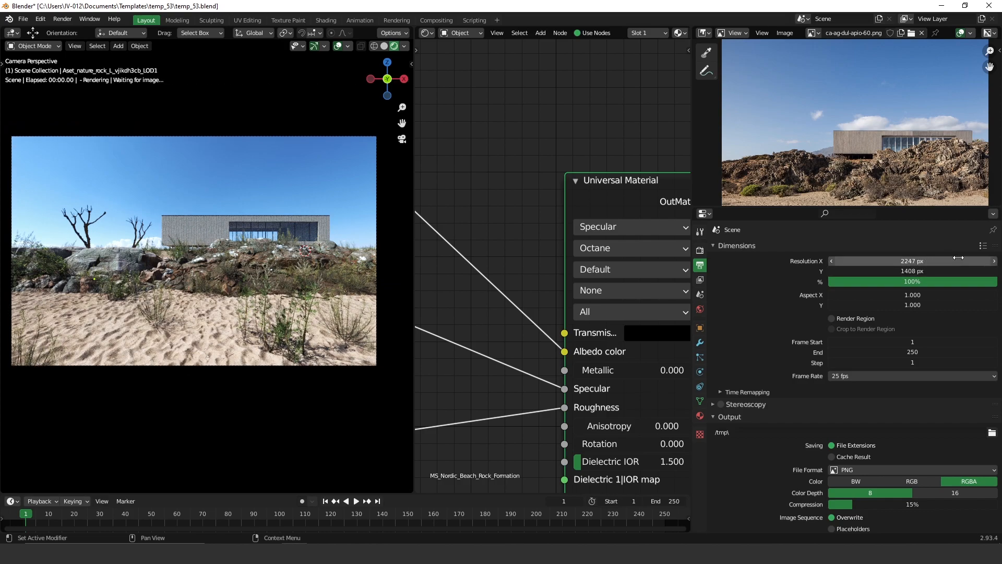
left_click(923, 261)
type("350")
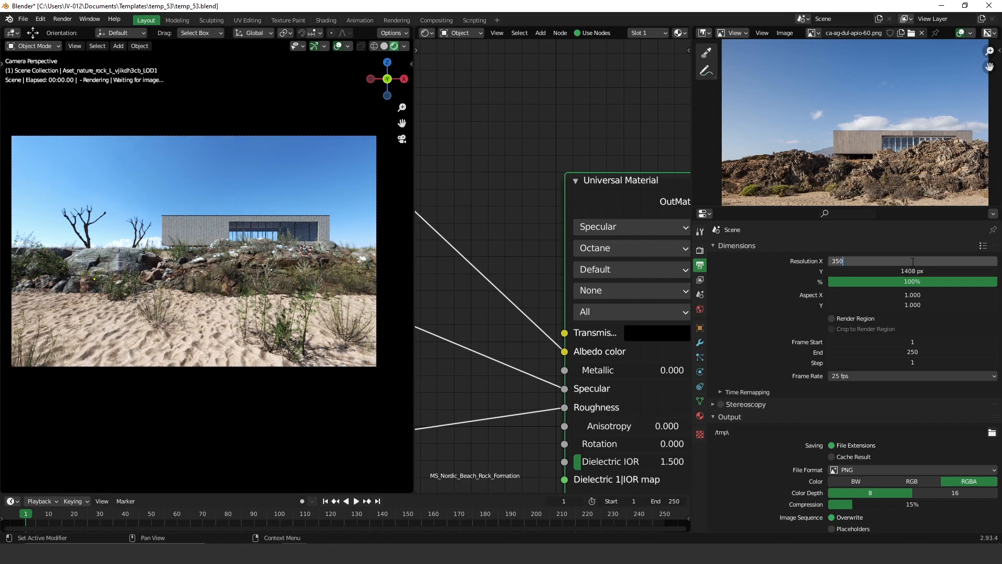
type("0")
key("Return")
left_click_drag(911, 271, 945, 271)
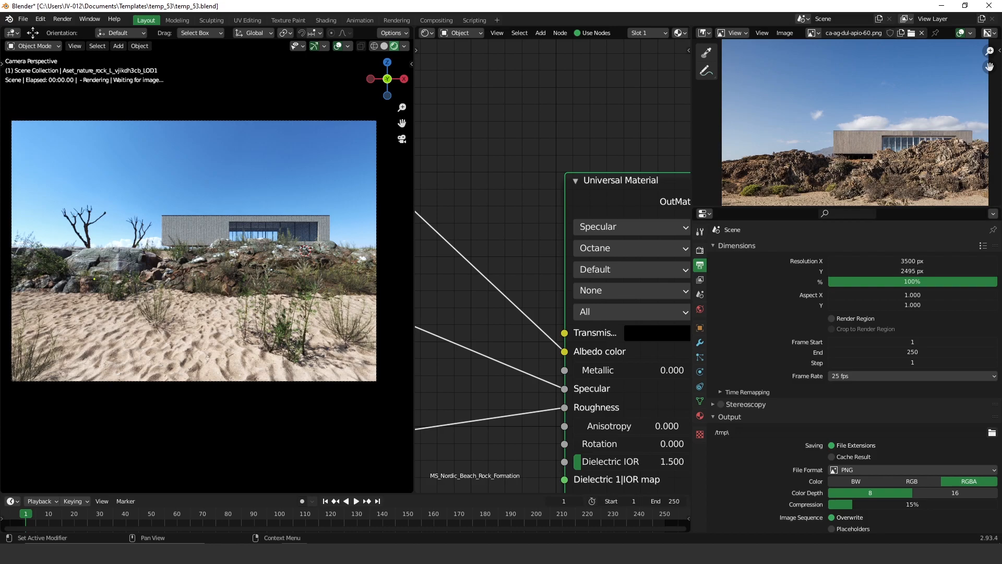
- Switch the viewport to solid shading and start the final image render from the camera
left_click(384, 47)
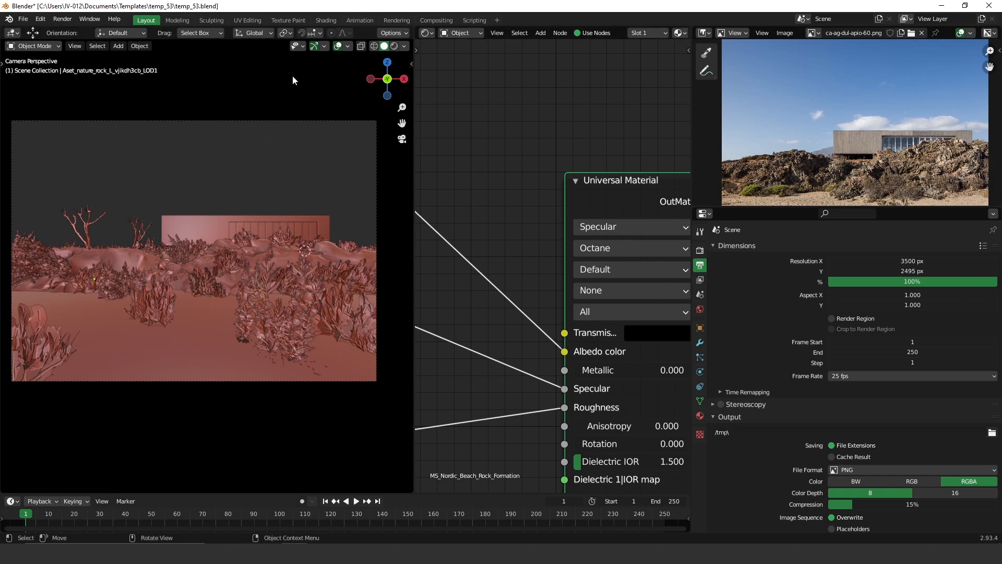
key("F12")
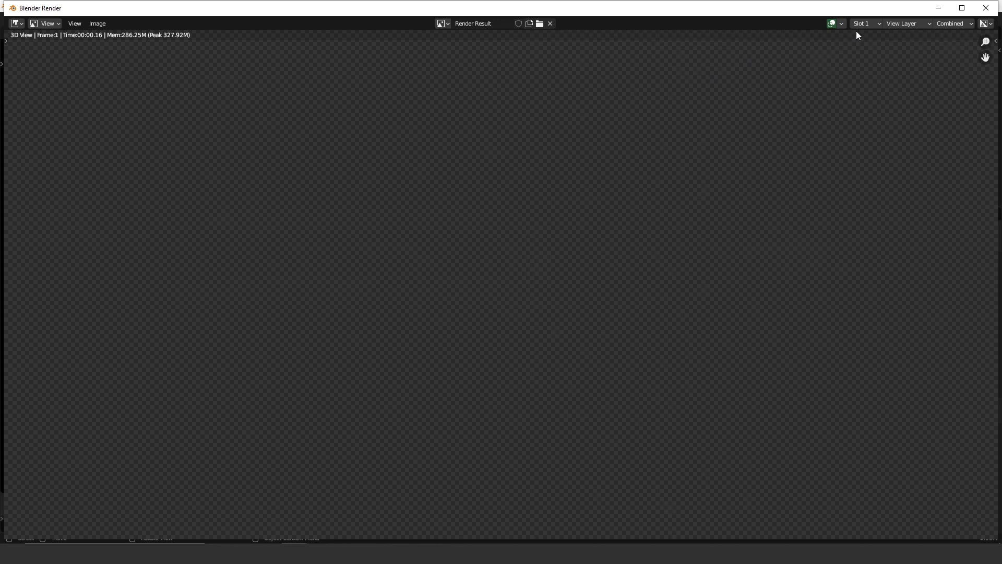
left_click(842, 23)
scroll(618, 183, "down", 3)
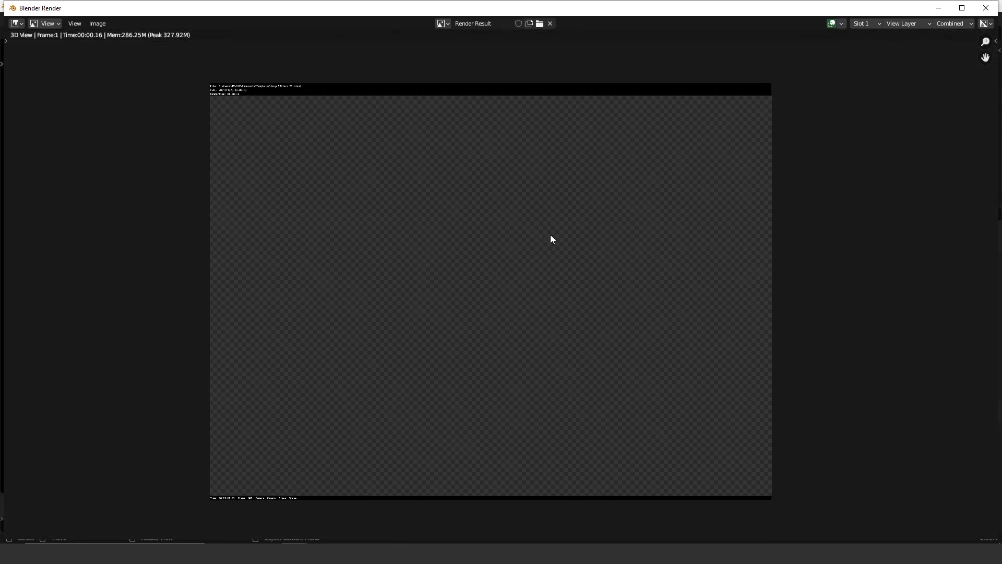
key("F12")
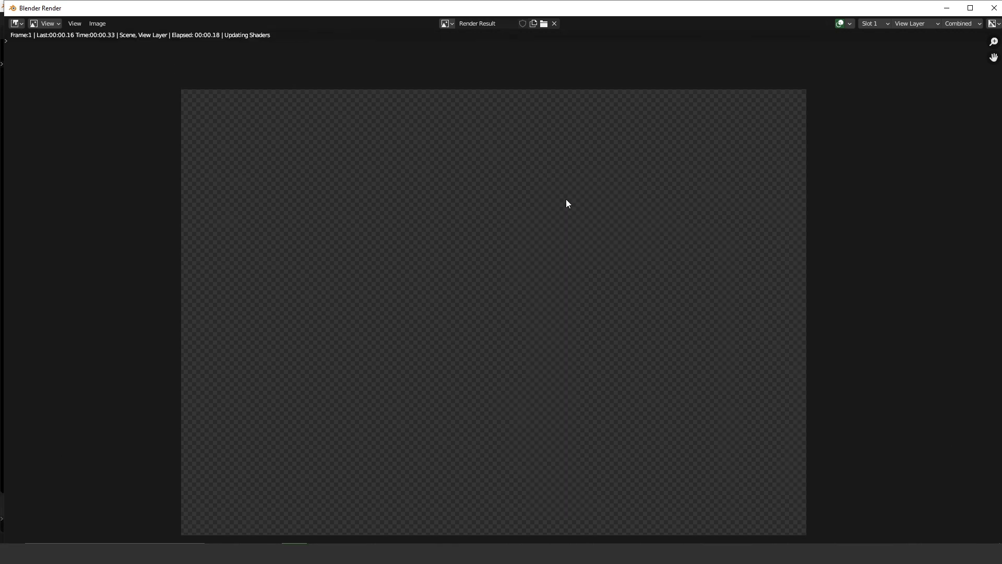
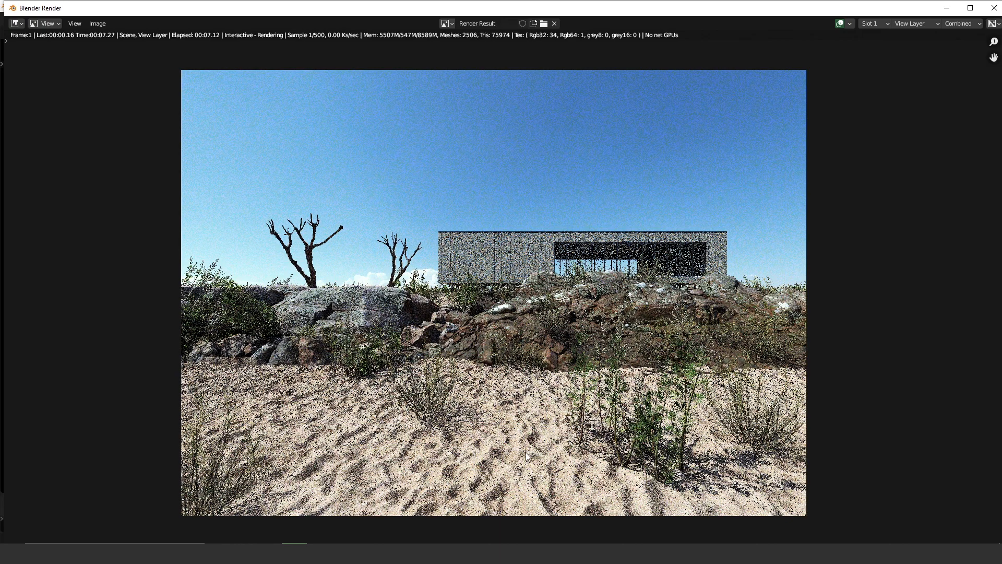
- Examine the rocks, shrubs and foreground sand of the rendered image up close
scroll(525, 452, "up", 2)
scroll(579, 347, "up", 2)
middle_click_drag(540, 396, 756, 284)
middle_click_drag(520, 339, 548, 449)
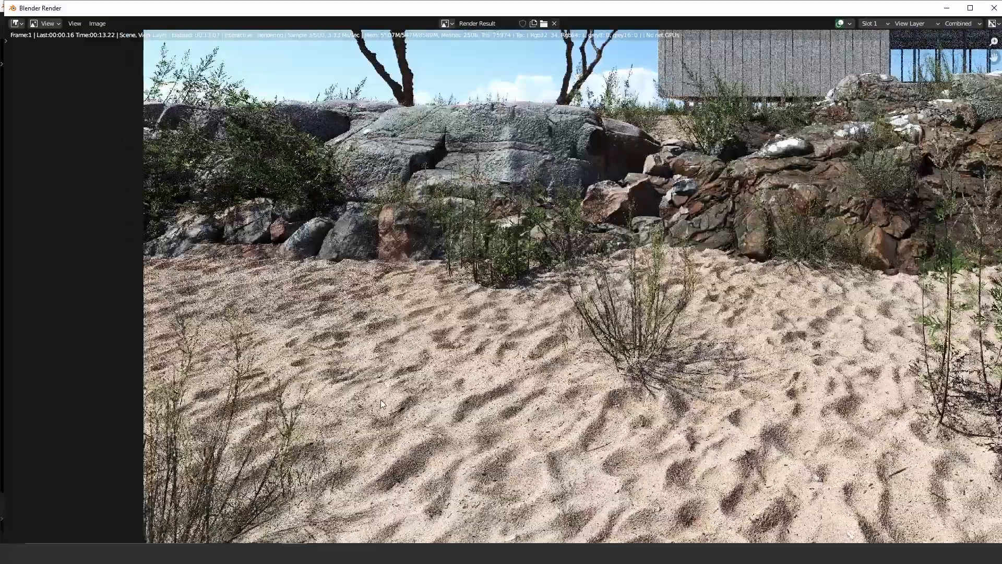
scroll(381, 399, "up", 2)
middle_click_drag(464, 449, 667, 257)
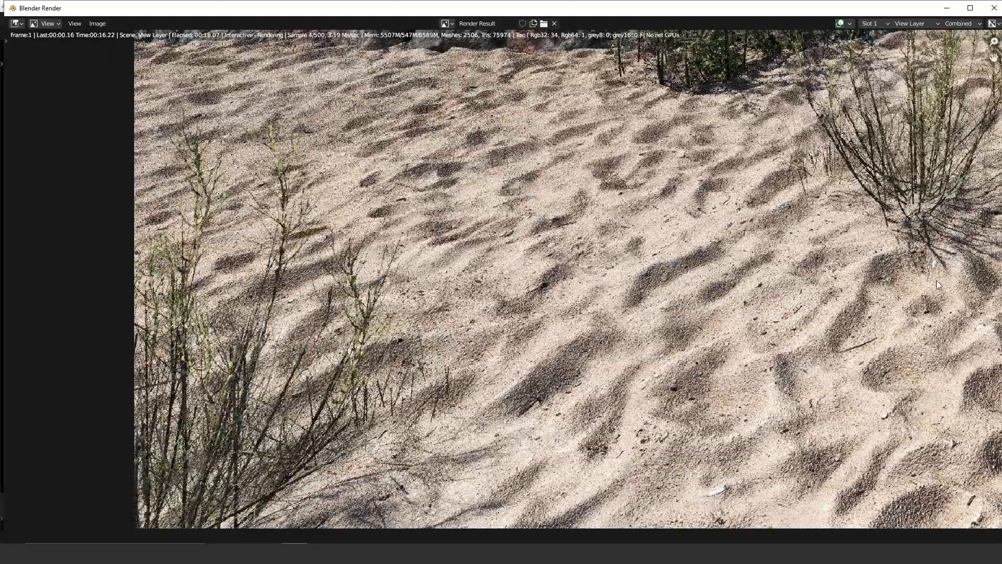
- Examine the rendered image's sand, boulders, house facade and foreground plants up close, and view the full frame
middle_click_drag(609, 228, 644, 350)
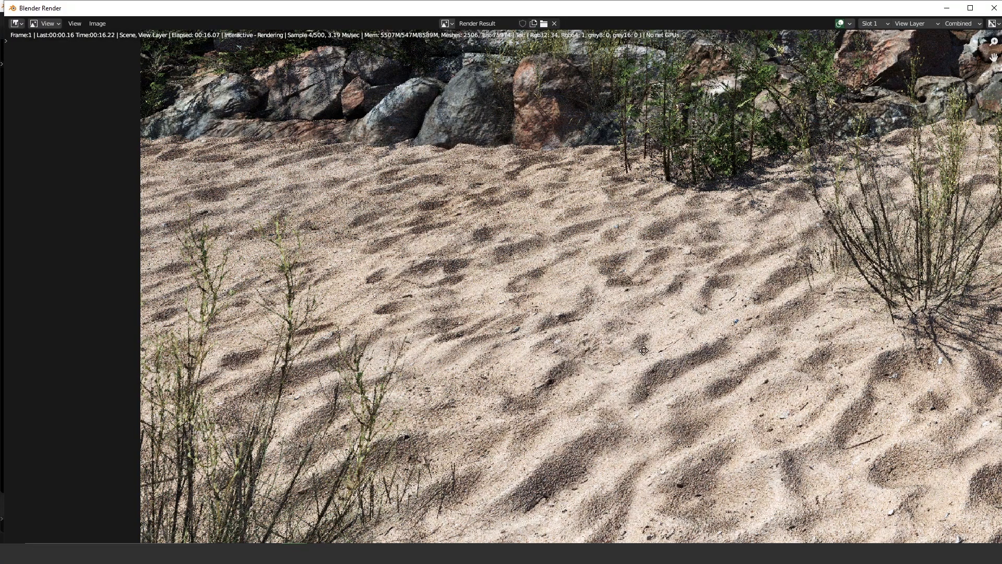
middle_click_drag(570, 292, 729, 219)
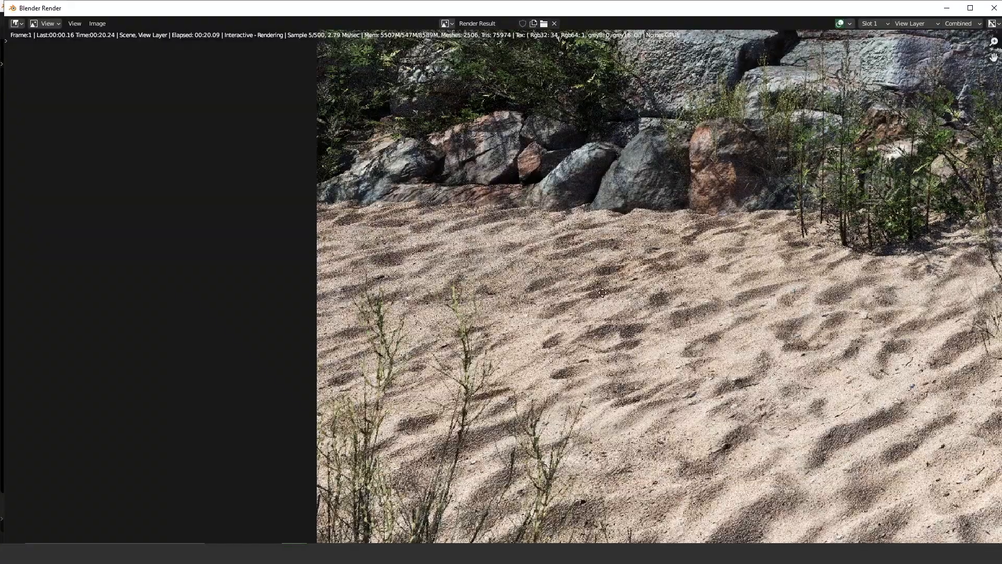
middle_click_drag(842, 228, 452, 319)
middle_click_drag(821, 264, 424, 324)
middle_click_drag(615, 266, 619, 267)
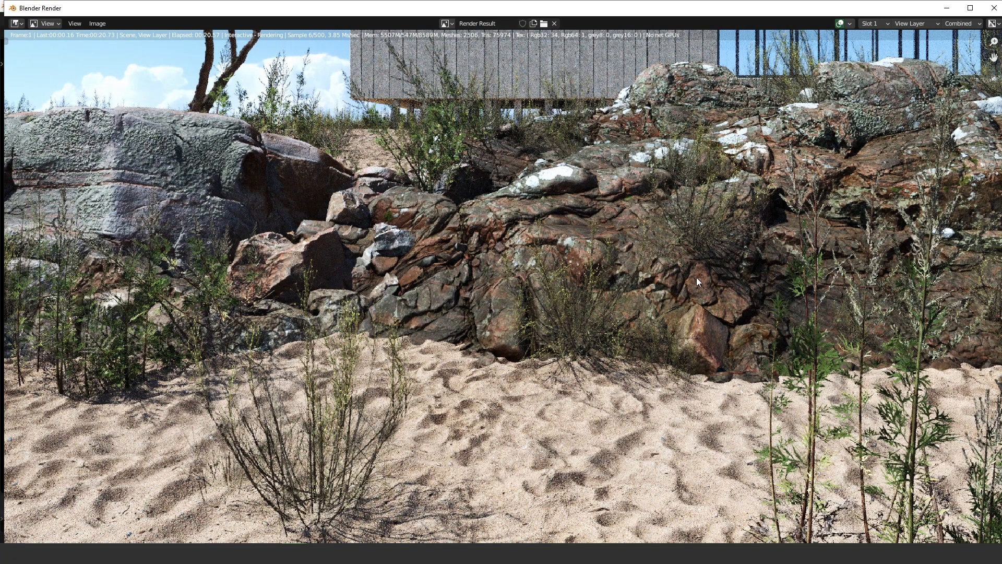
middle_click_drag(703, 289, 701, 314)
middle_click_drag(636, 82, 356, 280)
middle_click_drag(779, 227, 559, 207)
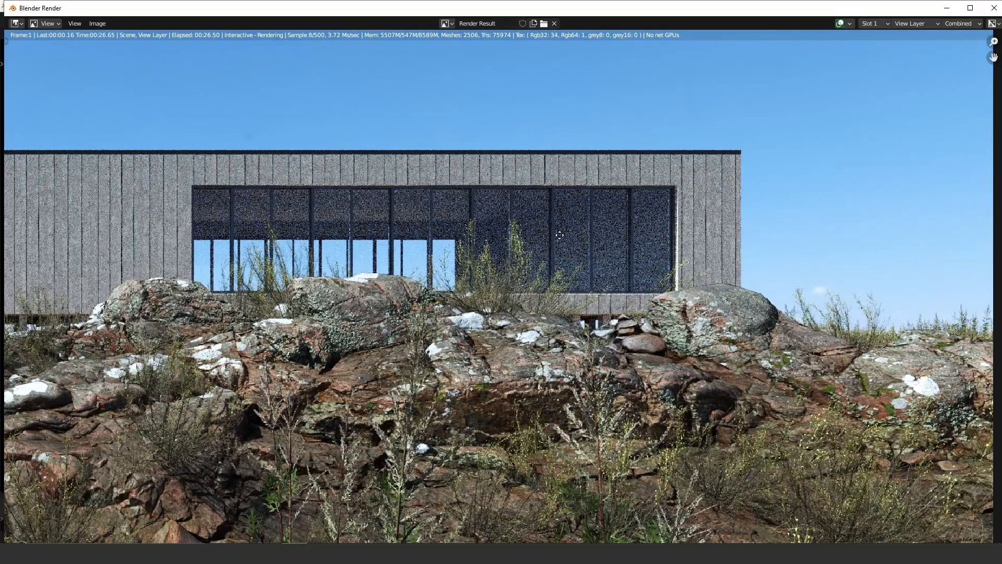
middle_click_drag(765, 240, 559, 240)
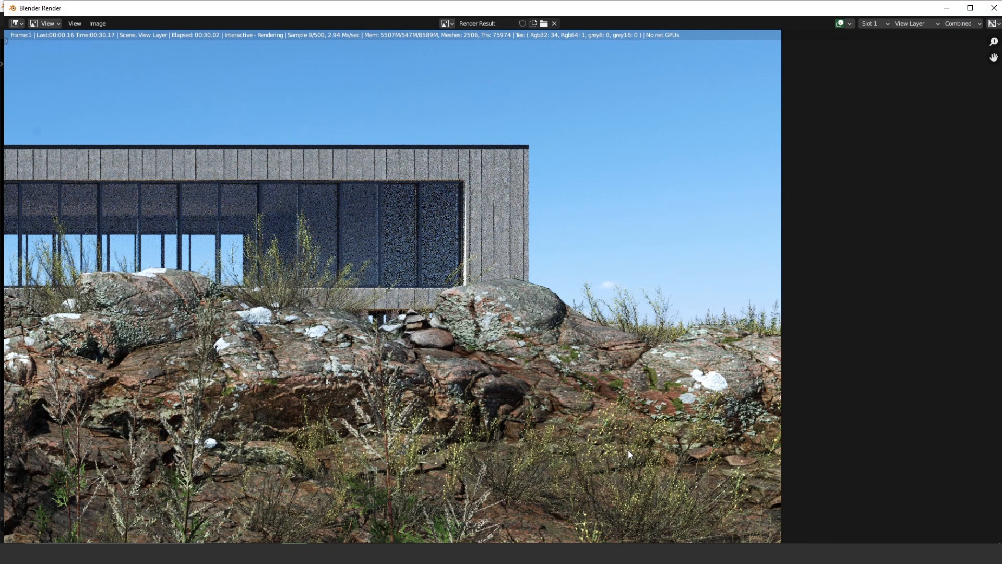
middle_click_drag(670, 541, 663, 438)
middle_click_drag(679, 538, 523, 284)
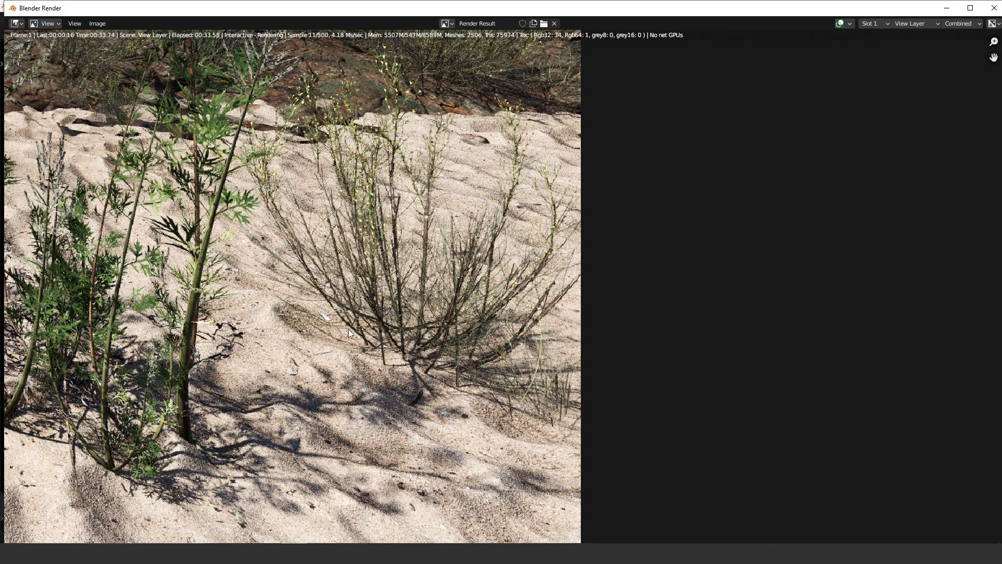
scroll(346, 328, "down", 2)
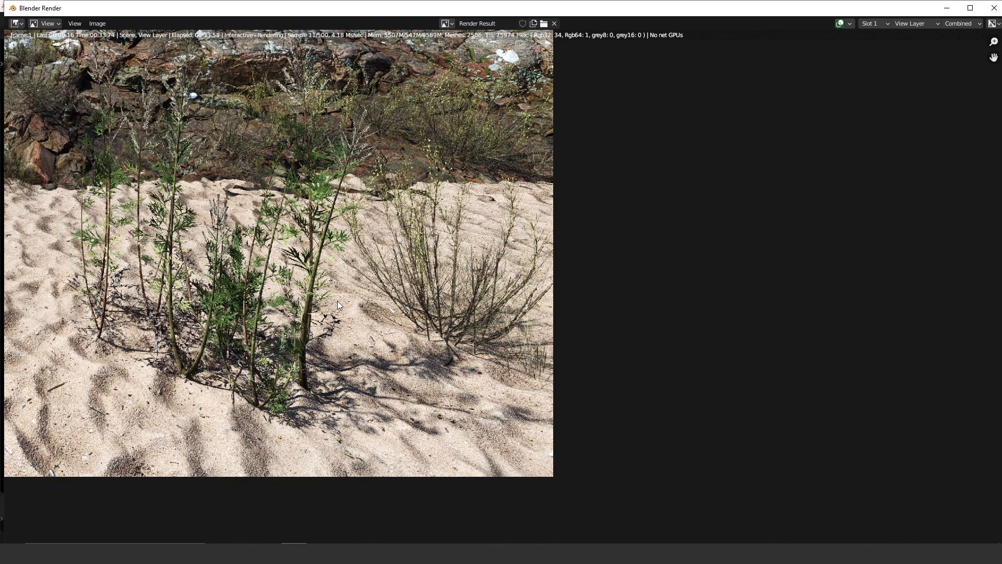
scroll(266, 224, "down", 2)
middle_click_drag(395, 239, 632, 317)
middle_click_drag(334, 223, 439, 274)
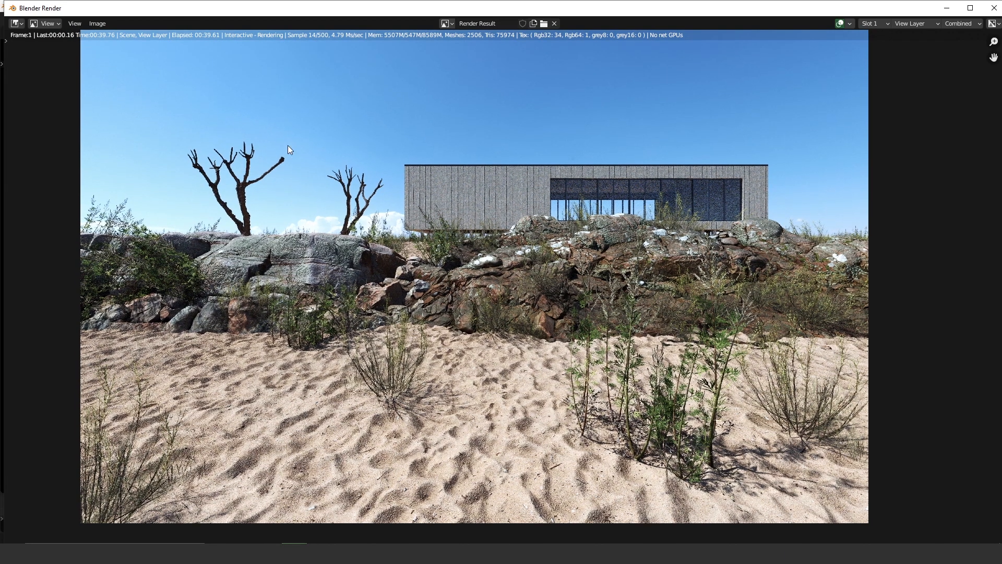
- Inspect the bare trees, clouds and concrete facade of the rendered image up close, and return to the whole picture
scroll(287, 146, "up", 6)
middle_click_drag(237, 151, 509, 337)
middle_click_drag(263, 215, 418, 302)
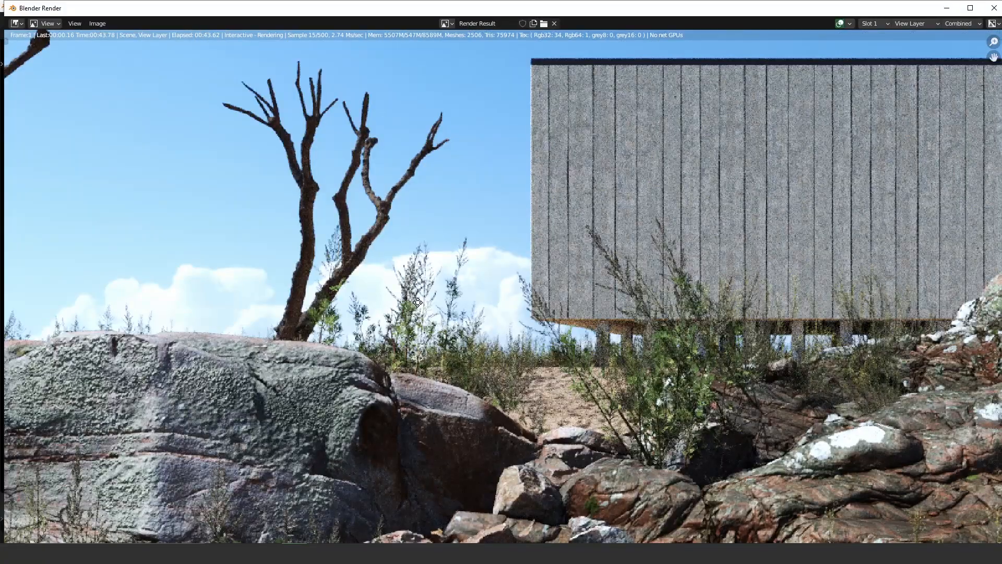
middle_click_drag(493, 288, 576, 329)
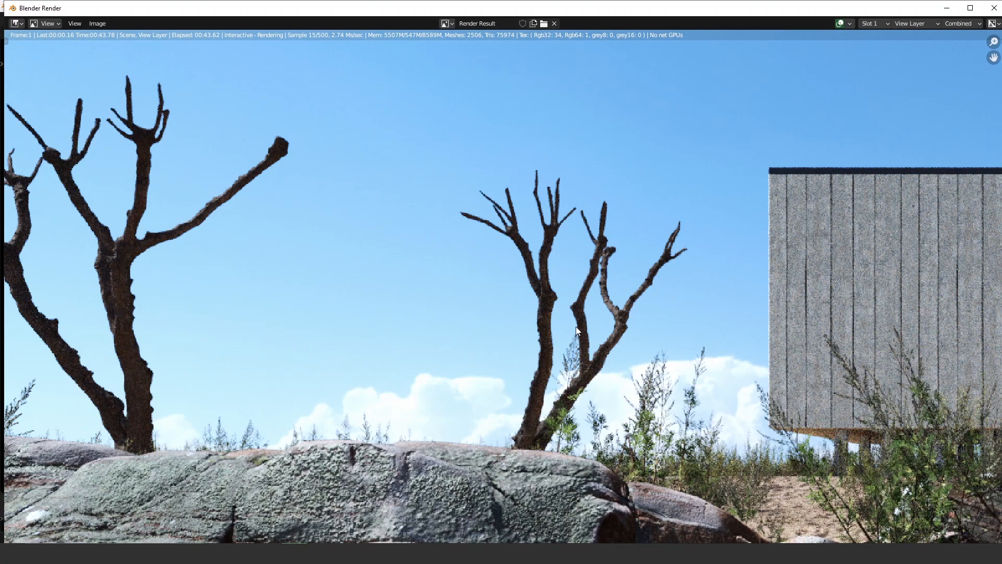
middle_click_drag(514, 291, 415, 233)
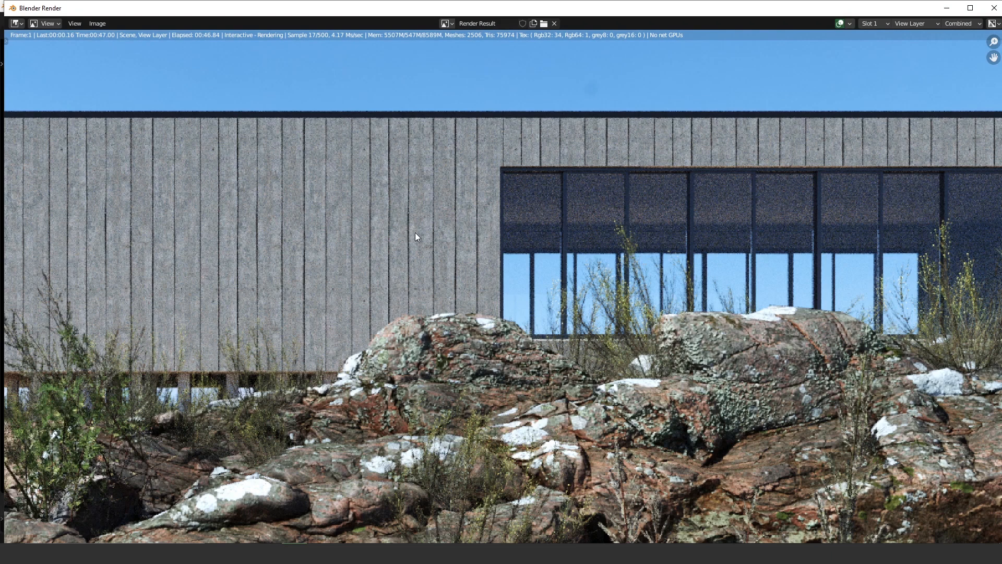
scroll(831, 249, "down", 5)
middle_click_drag(454, 325, 502, 303)
scroll(503, 303, "down", 2)
middle_click_drag(443, 287, 489, 269)
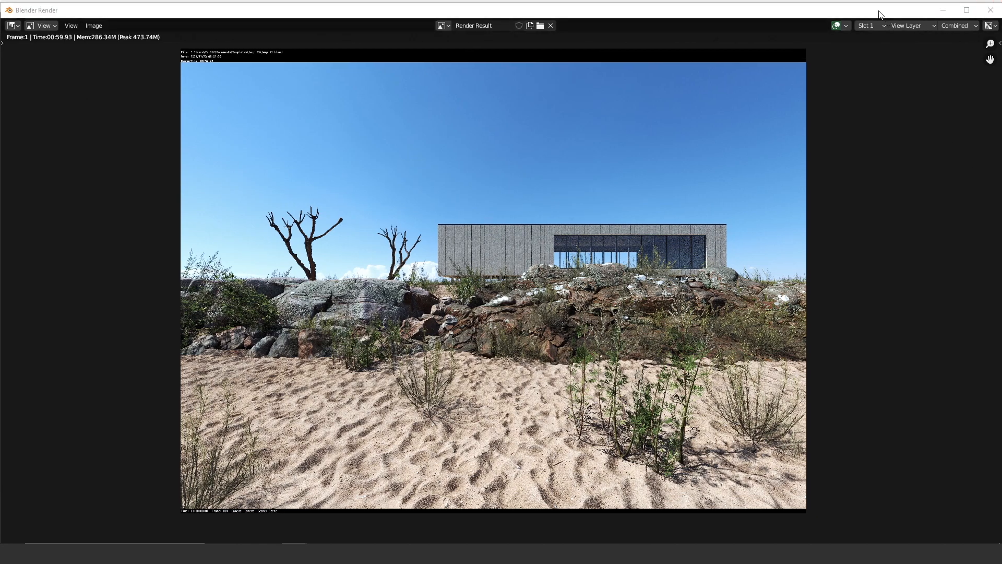
- Close the render result window and switch the camera viewport back to rendered shading
left_click_drag(882, 12, 826, 23)
left_click(935, 21)
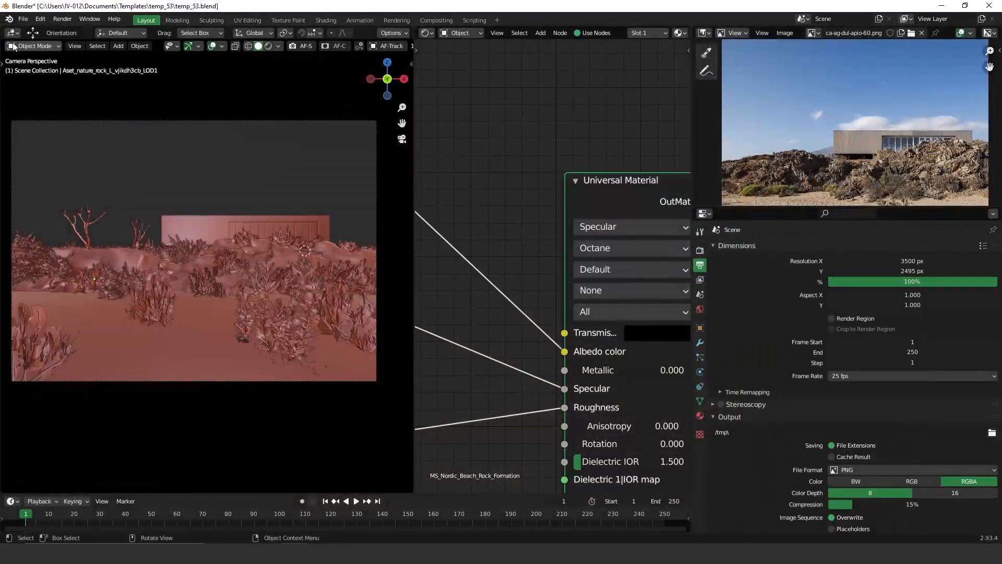
left_click(269, 46)
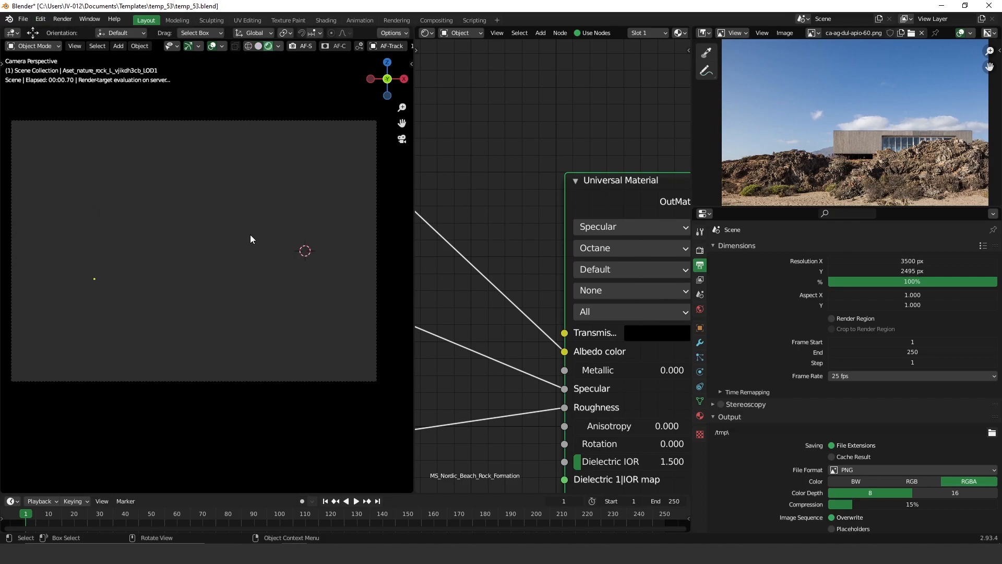
- Darken the brown rocky ground below the house by setting its Color correction exposure to -1.57
left_click(284, 250)
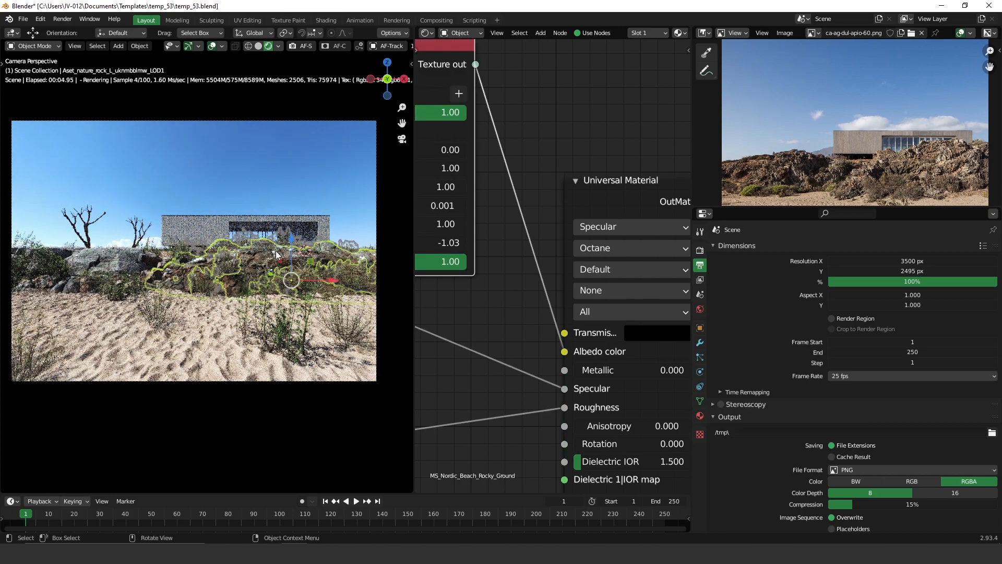
middle_click_drag(591, 162, 442, 337)
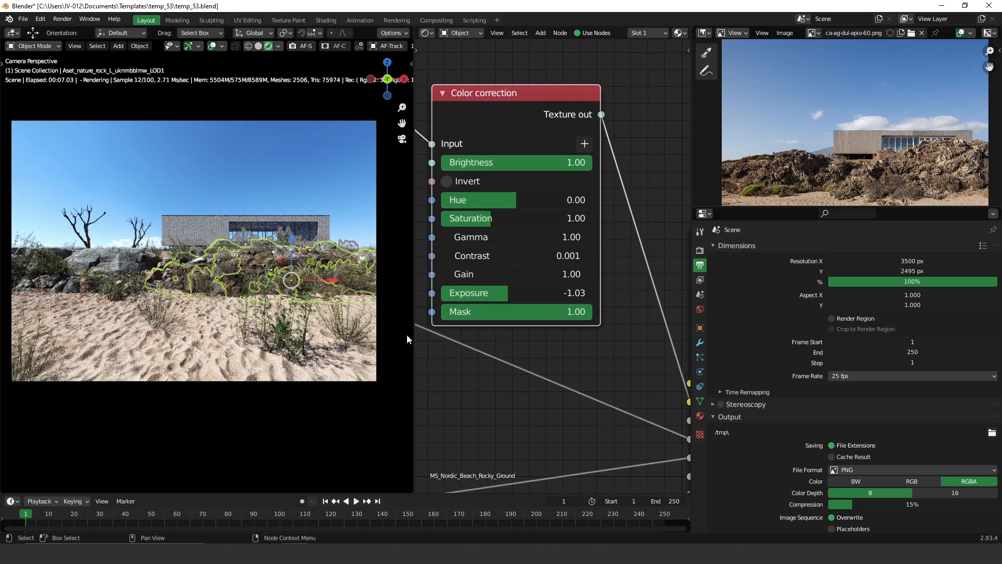
left_click_drag(504, 291, 421, 309)
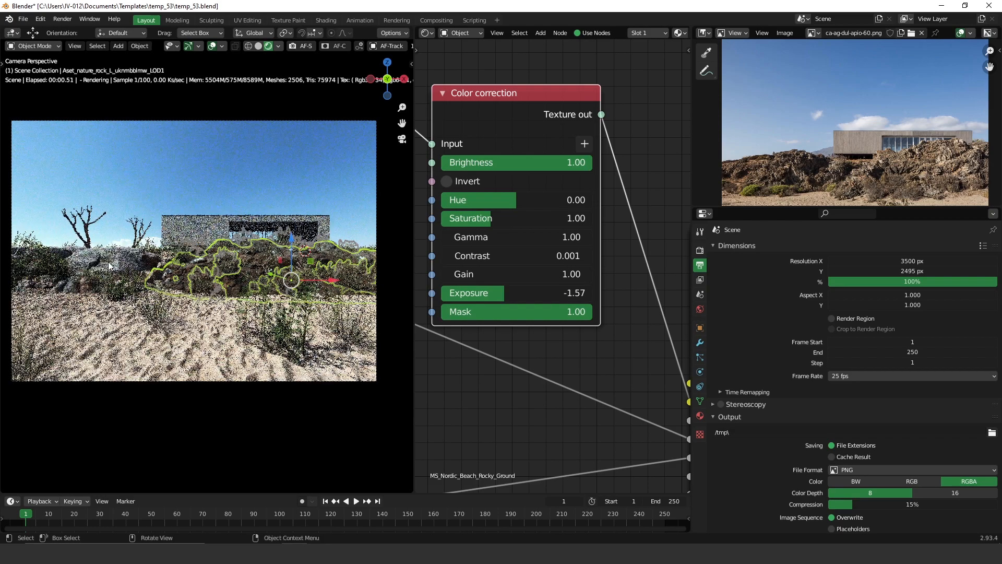
- Insert a Color correction node between the albedo texture and the Universal Material of the large grey rock formation below the bare trees
left_click(110, 266)
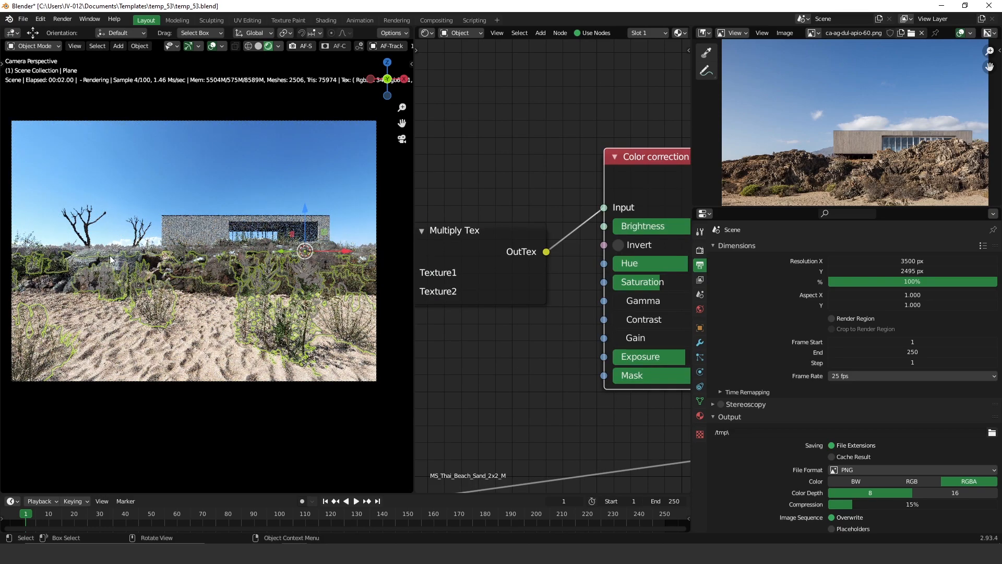
left_click(98, 258)
left_click(98, 258)
scroll(665, 285, "down", 5)
middle_click_drag(665, 285, 527, 226)
middle_click_drag(611, 286, 745, 384)
scroll(575, 275, "down", 6)
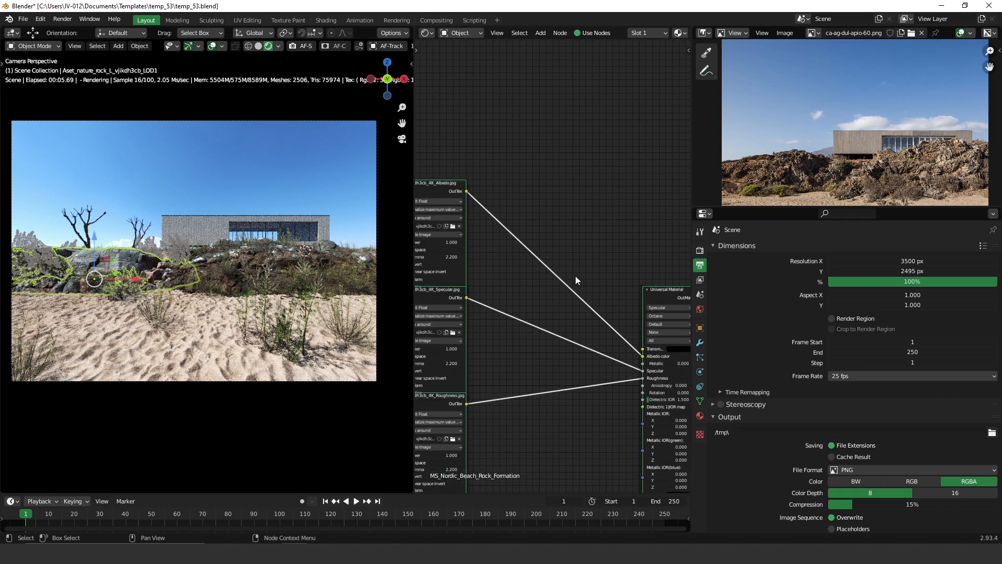
left_click(79, 278)
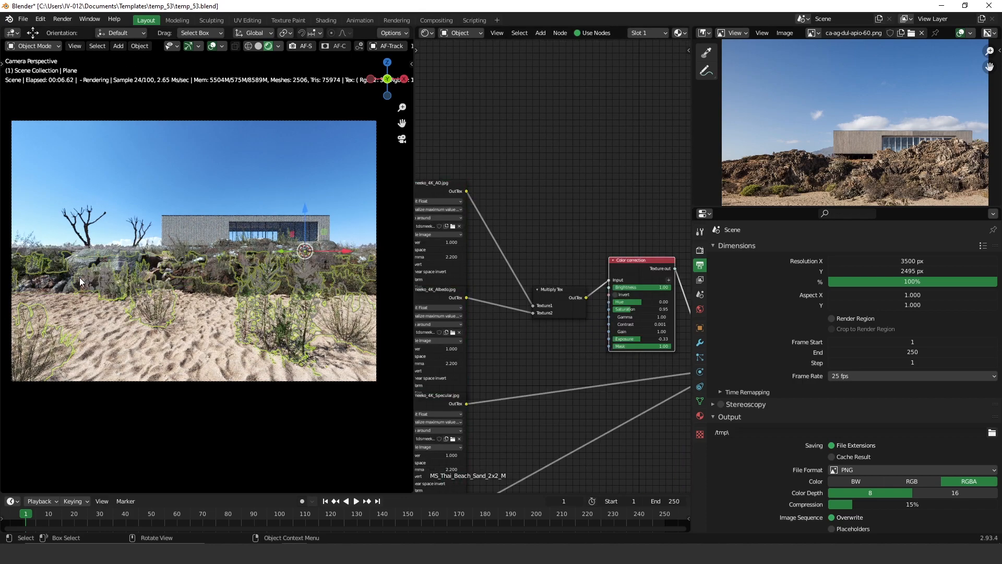
left_click(176, 124)
left_click(98, 258)
key("shift+a")
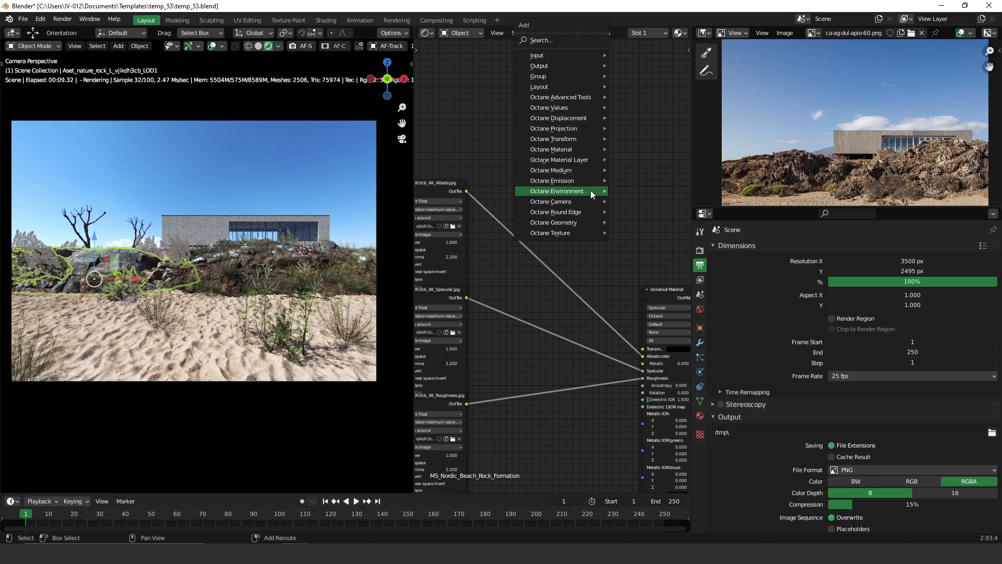
mouse_move(590, 190)
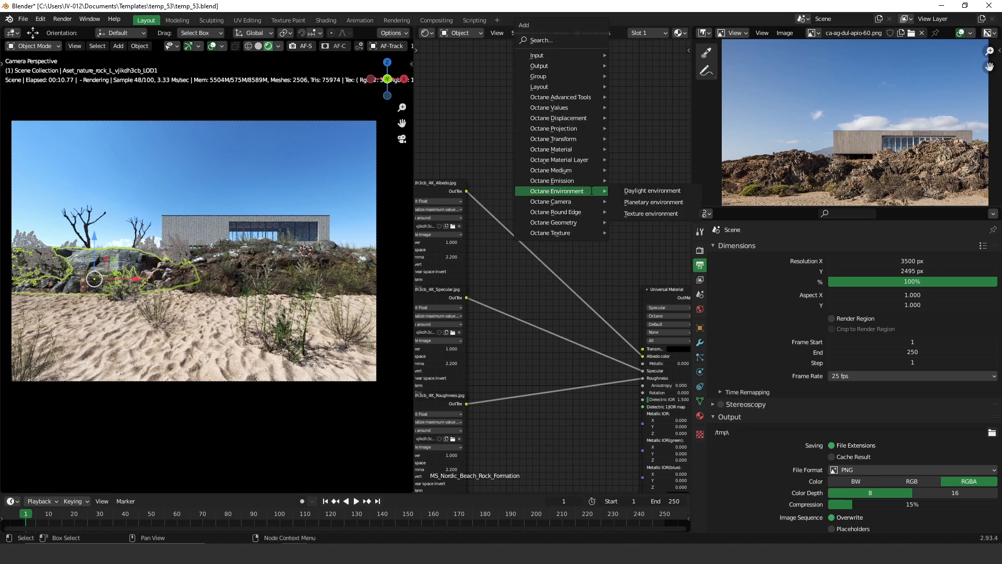
type("colorc")
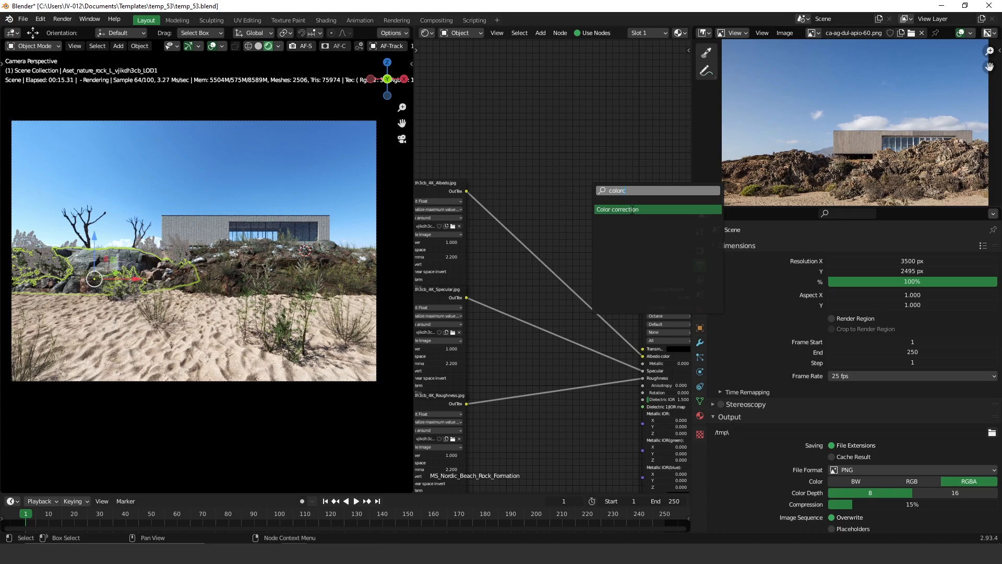
key("Return")
left_click(577, 276)
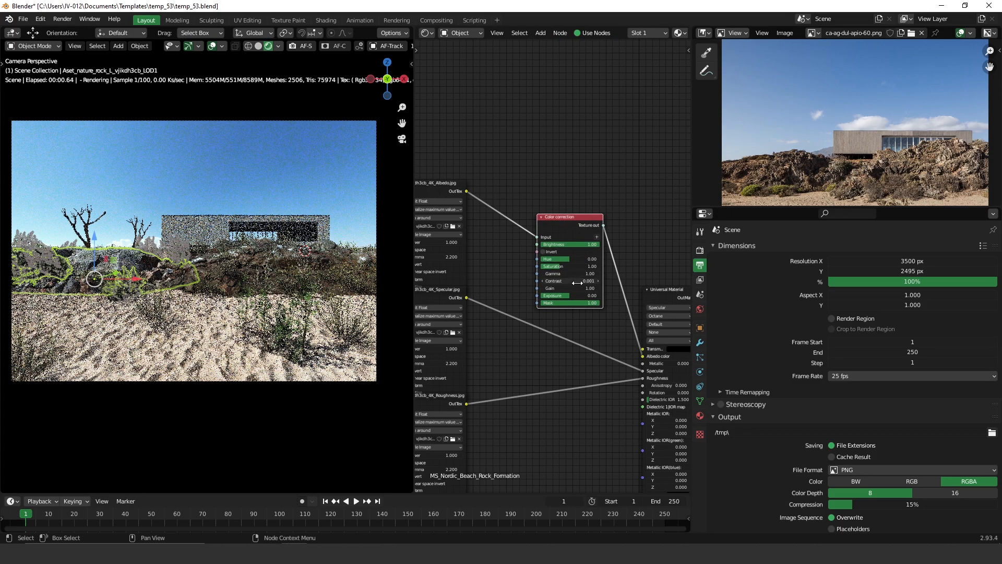
- Set the grey rock formation's Color correction exposure to -1.40 and deselect the rock
scroll(577, 283, "up", 6)
scroll(571, 323, "up", 3)
left_click_drag(593, 326, 415, 365, "shift")
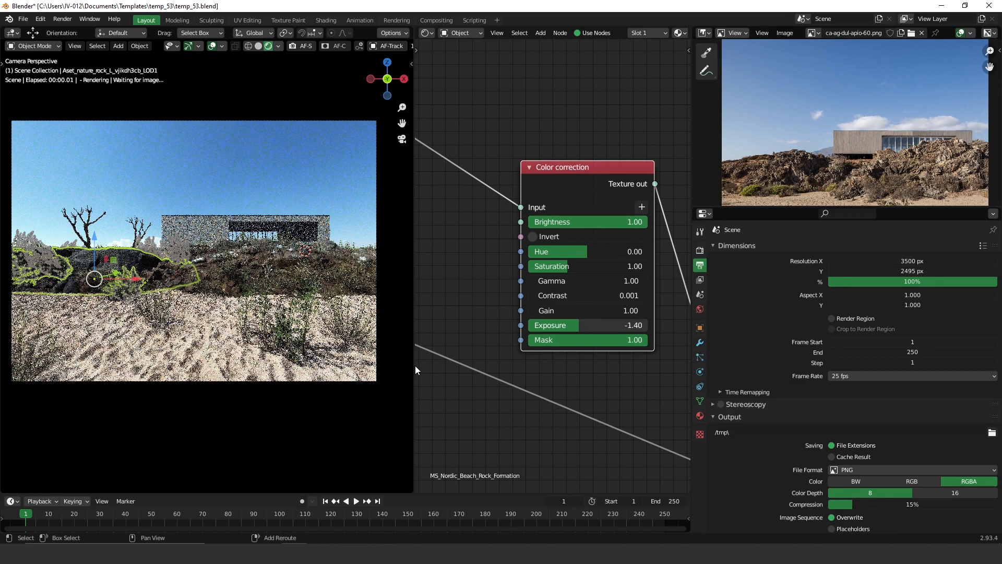
left_click(134, 175)
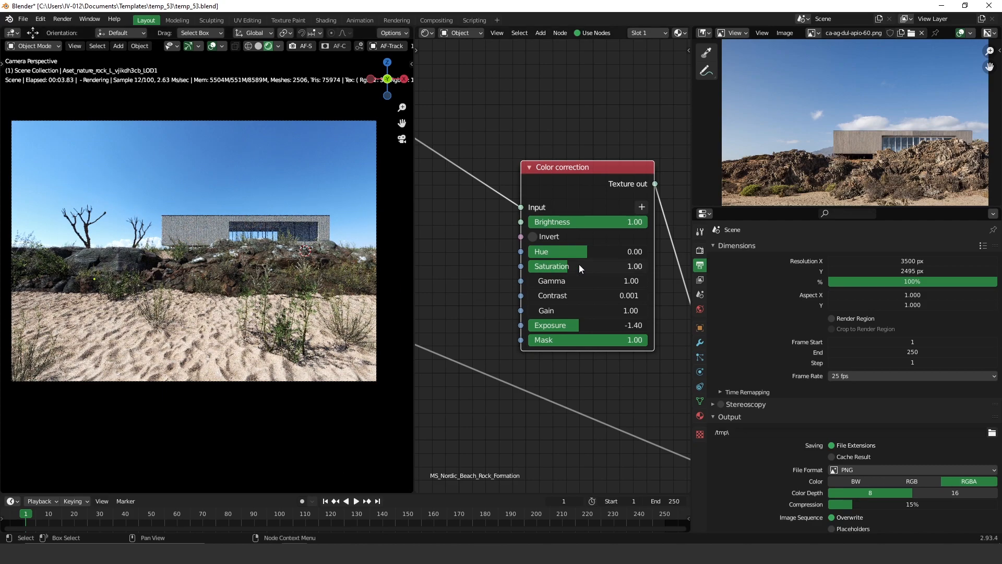
- Try different saturation levels on the grey rock's Color correction, up to 3.00, and settle on 1.17
left_click_drag(566, 273, 545, 272)
left_click_drag(431, 292, 795, 289)
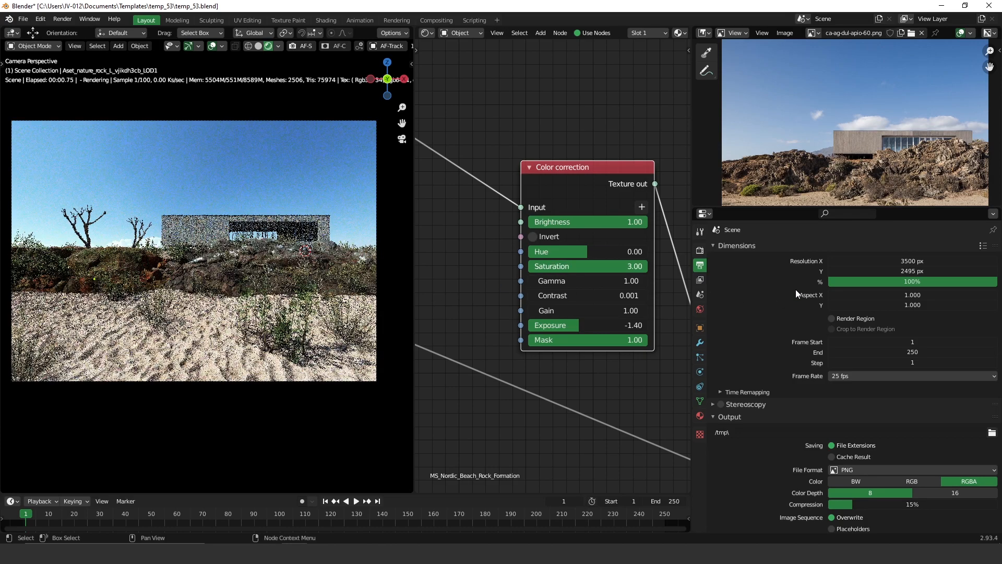
left_click_drag(605, 271, 572, 268)
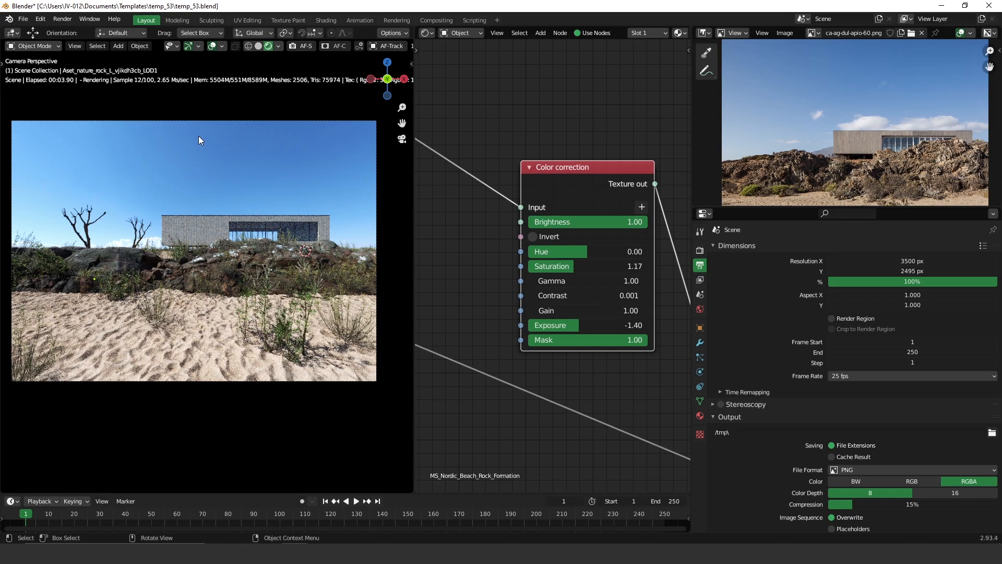
- Switch the viewport to solid shading and save the scene file
left_click(258, 46)
left_click(22, 19)
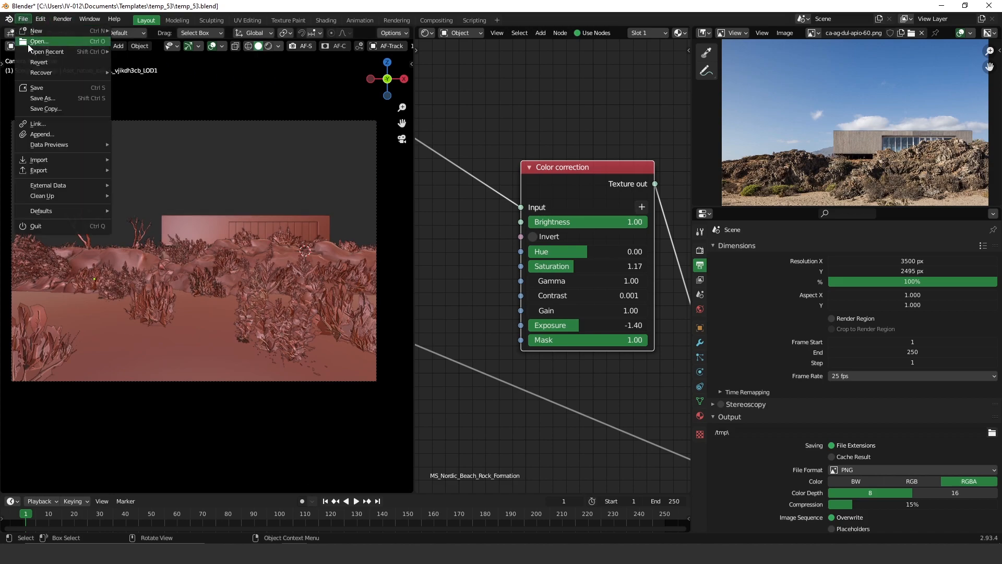
left_click(49, 89)
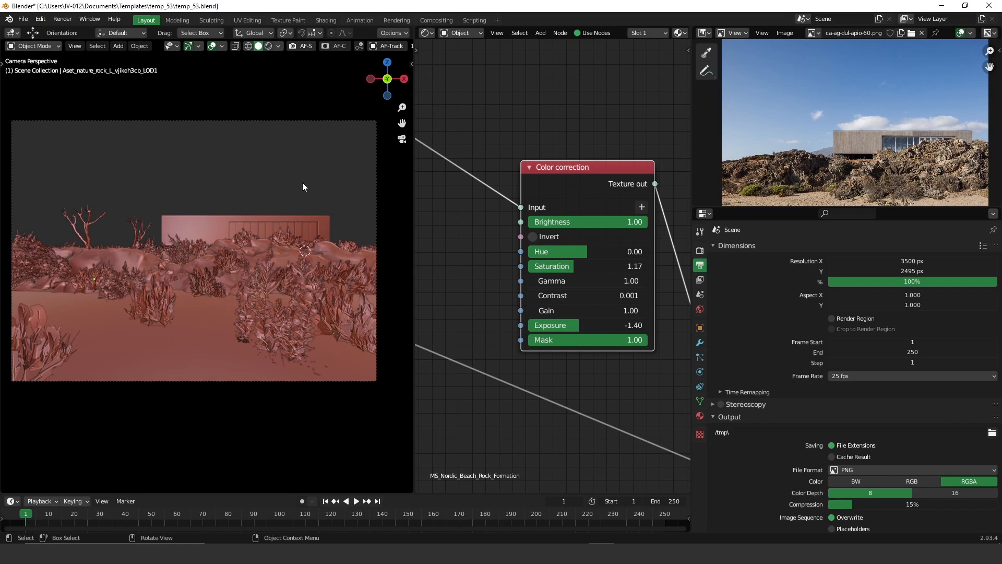
- Show the Scatter settings and set the random scale of the Cluster Grass MS system to 0.606
key("n")
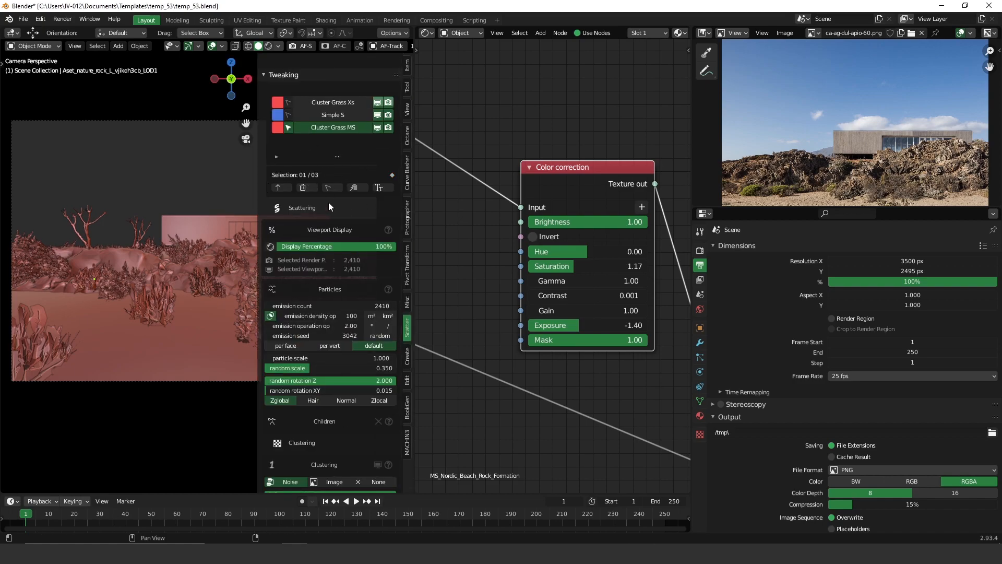
scroll(335, 209, "up", 6)
scroll(345, 286, "down", 5)
scroll(346, 290, "down", 1)
left_click_drag(308, 368, 346, 372)
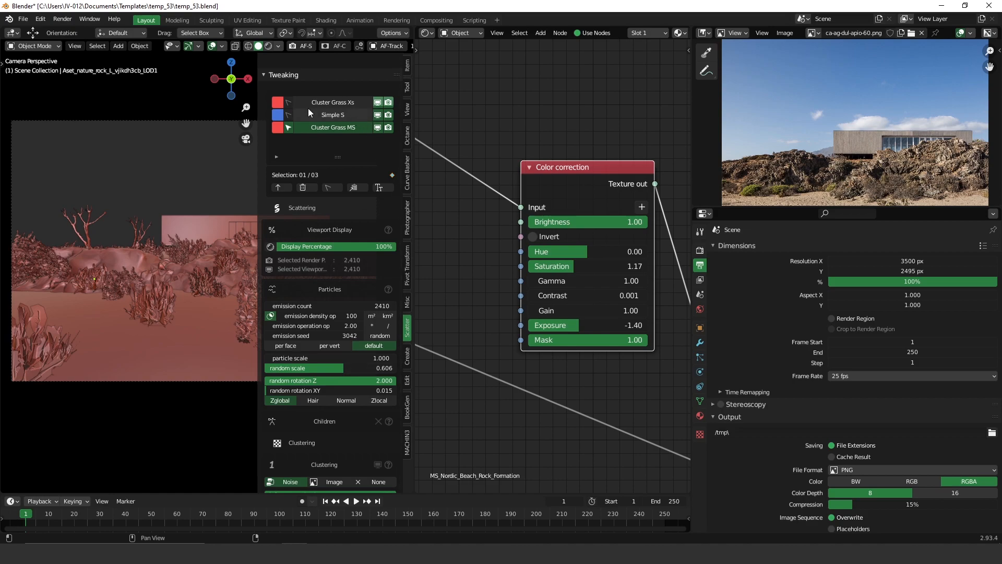
- Increase the random scale of the Simple S scatter system and set that of Cluster Grass Xs to 0.590
left_click(289, 114)
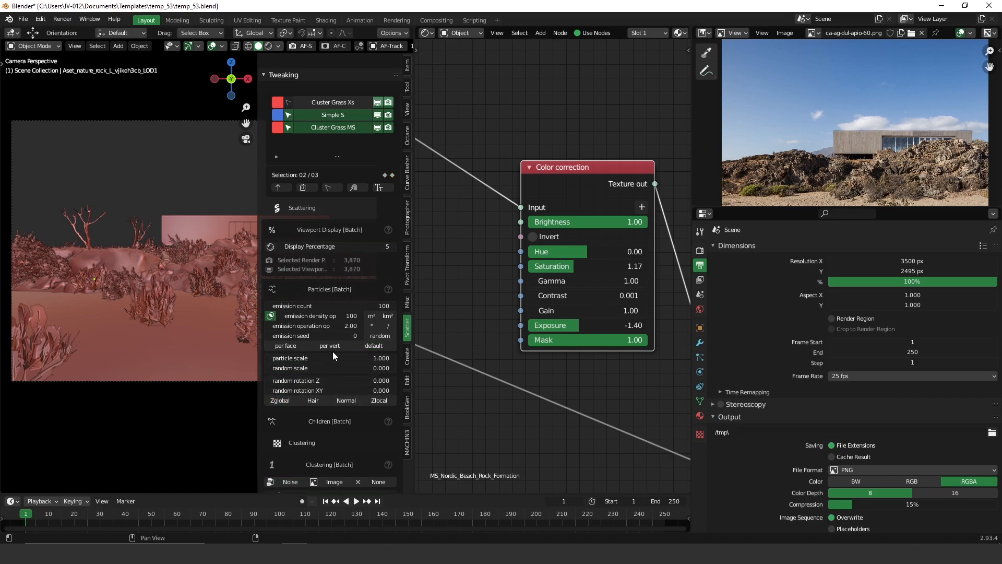
left_click(290, 128)
left_click_drag(312, 368, 351, 371)
left_click(290, 103)
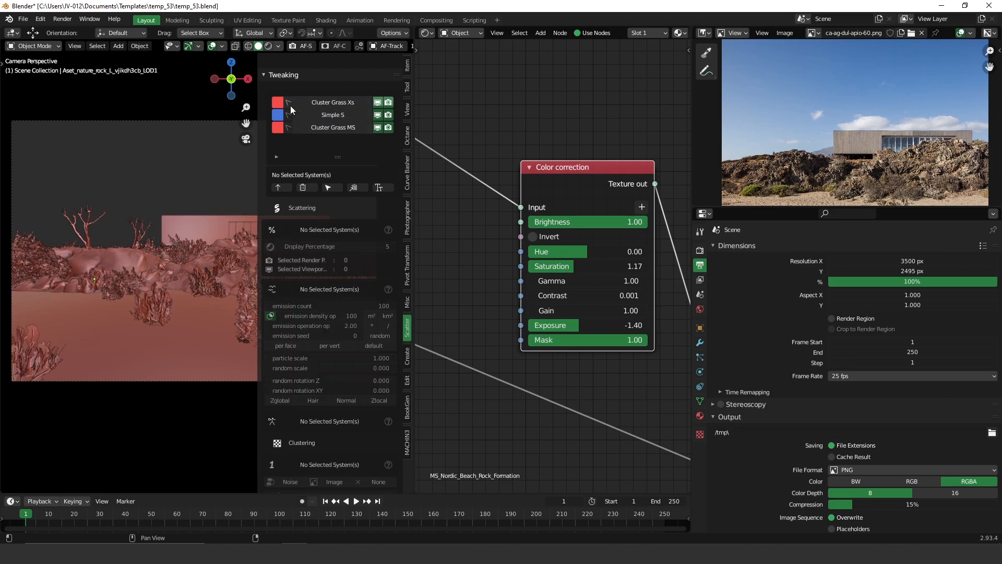
left_click_drag(315, 368, 343, 372)
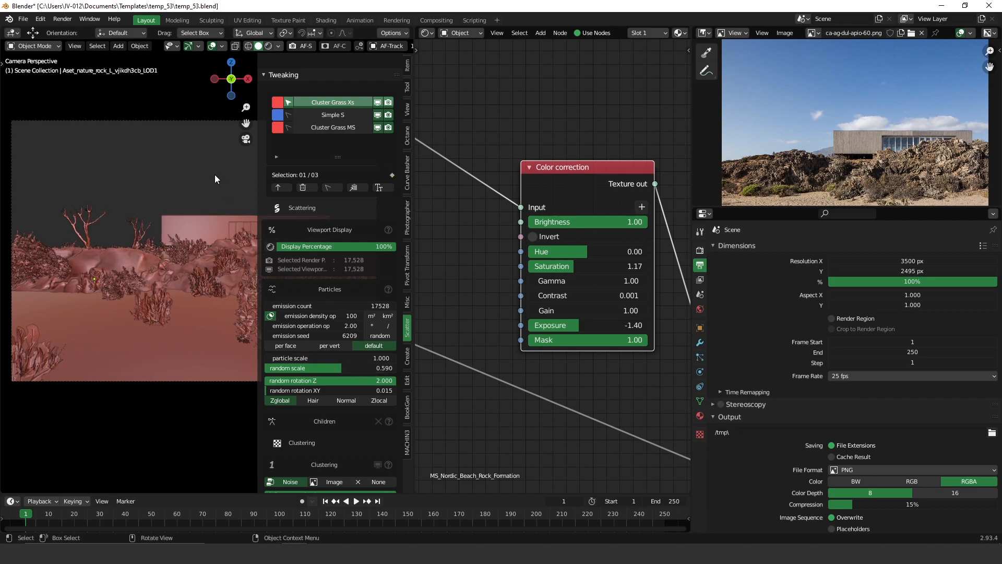
- Switch the viewport to rendered shading and widen it to preview the whole camera frame
key("n")
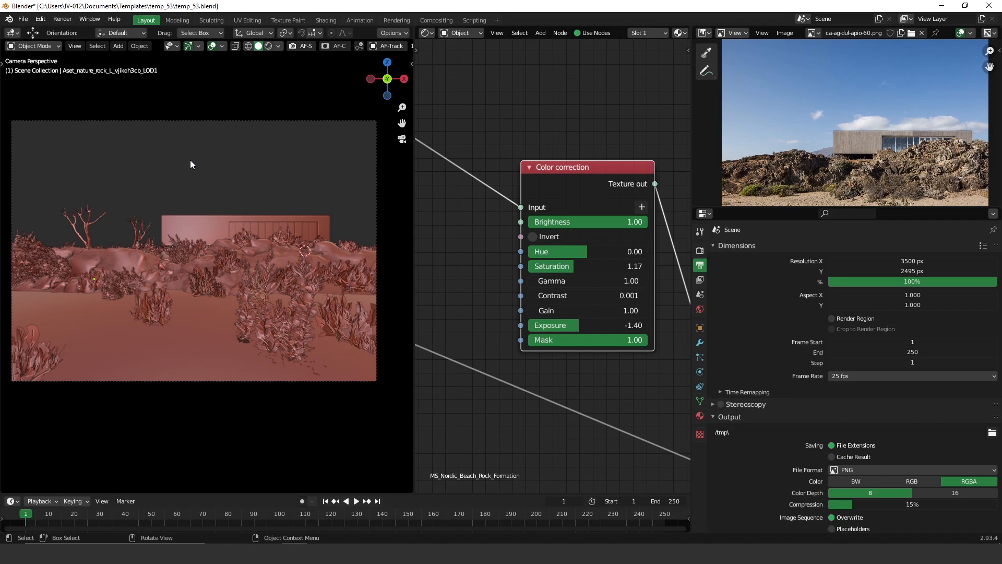
left_click(269, 46)
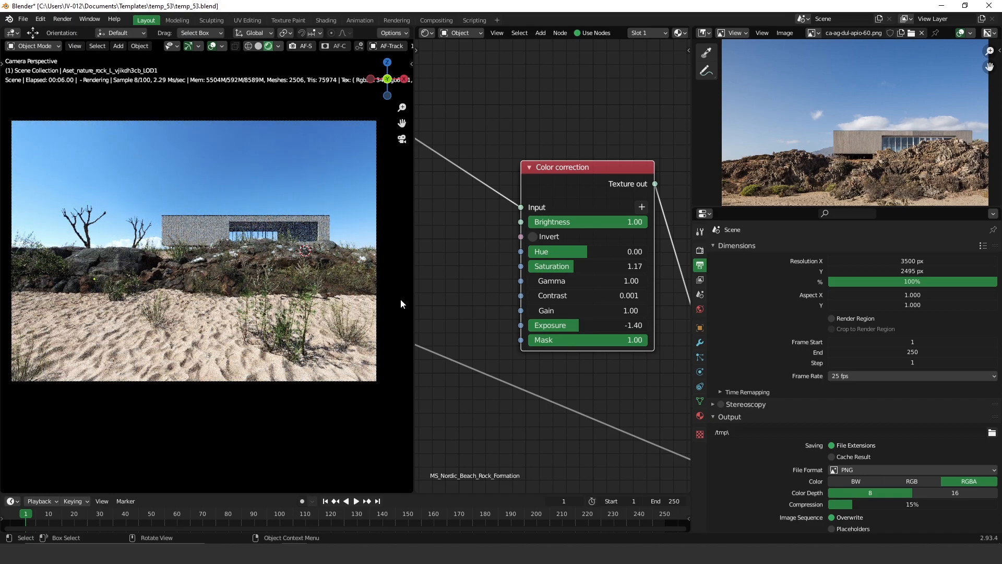
left_click_drag(414, 299, 601, 308)
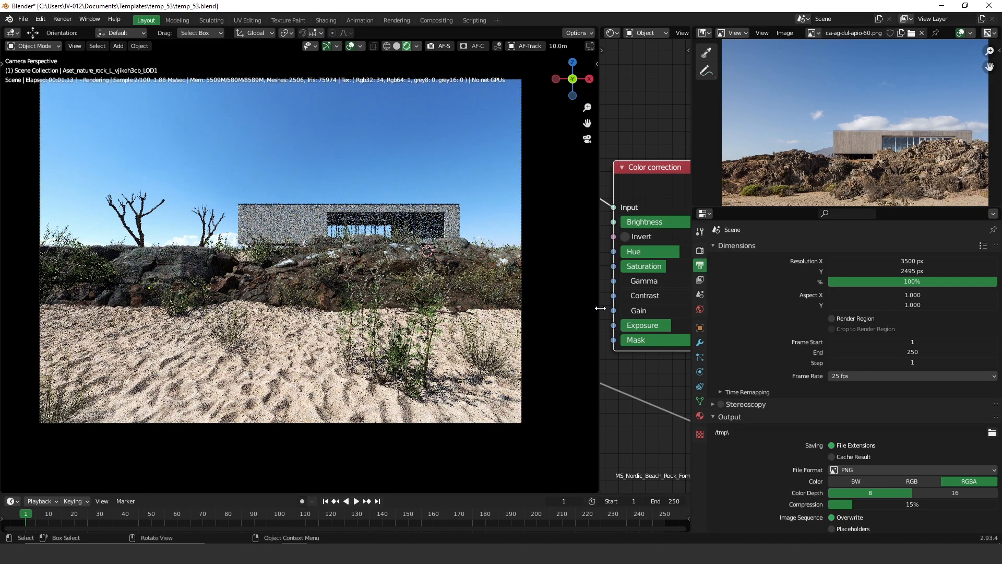
- Show the Scatter settings and set the random scale of the Cluster Grass Xs system to 0.000
left_click(521, 222)
key("n")
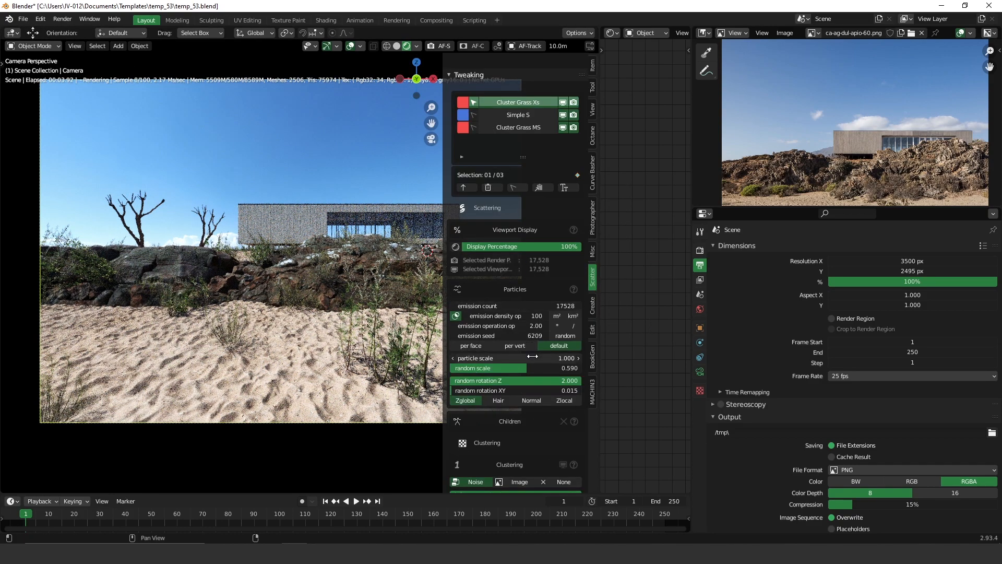
left_click_drag(528, 368, 404, 386)
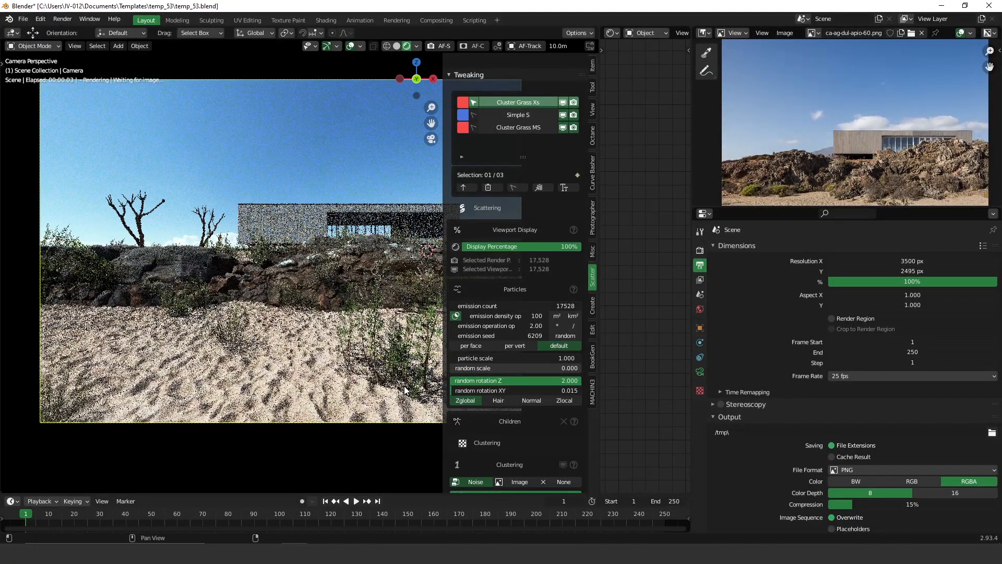
- Make Cluster Grass MS the only selected scatter system and set its random scale to 0.838
left_click(472, 104)
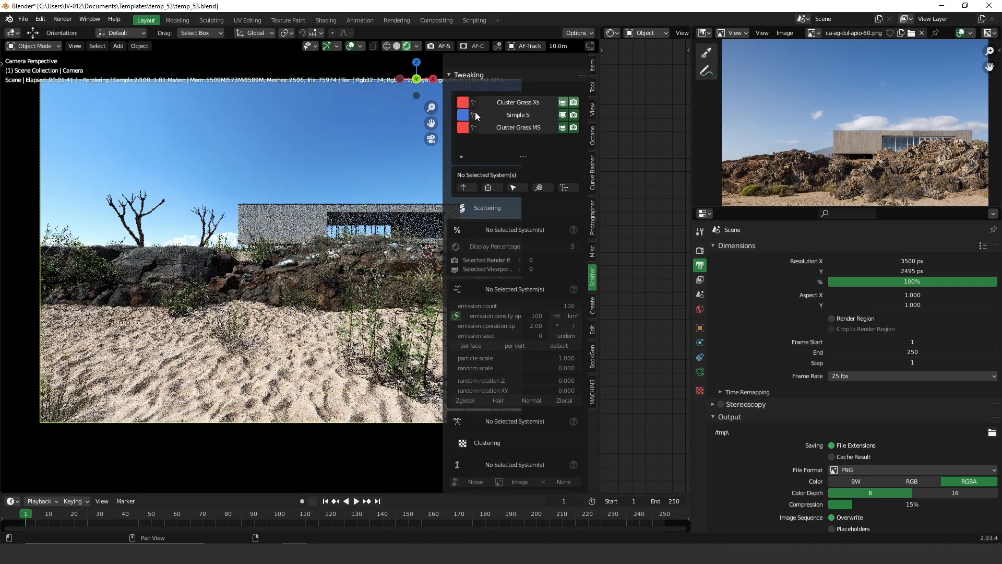
left_click(474, 113)
left_click(472, 116)
left_click(474, 129)
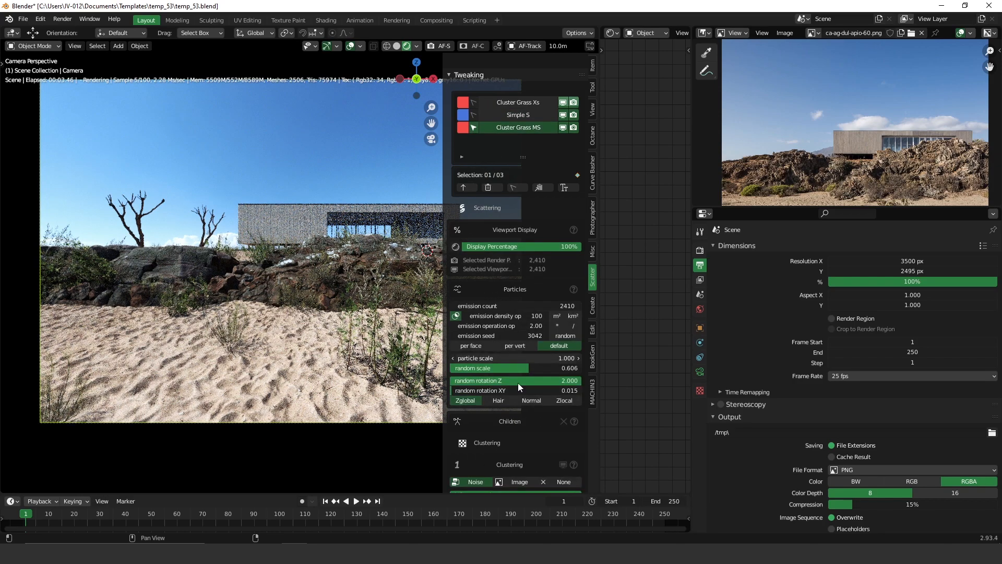
left_click_drag(527, 365, 562, 370)
- Raise the X scale of the Cluster Grass MS clustering noise in 0.10 increments to 1.60, checking the plant distribution in the render
scroll(547, 374, "down", 3)
scroll(547, 374, "down", 5)
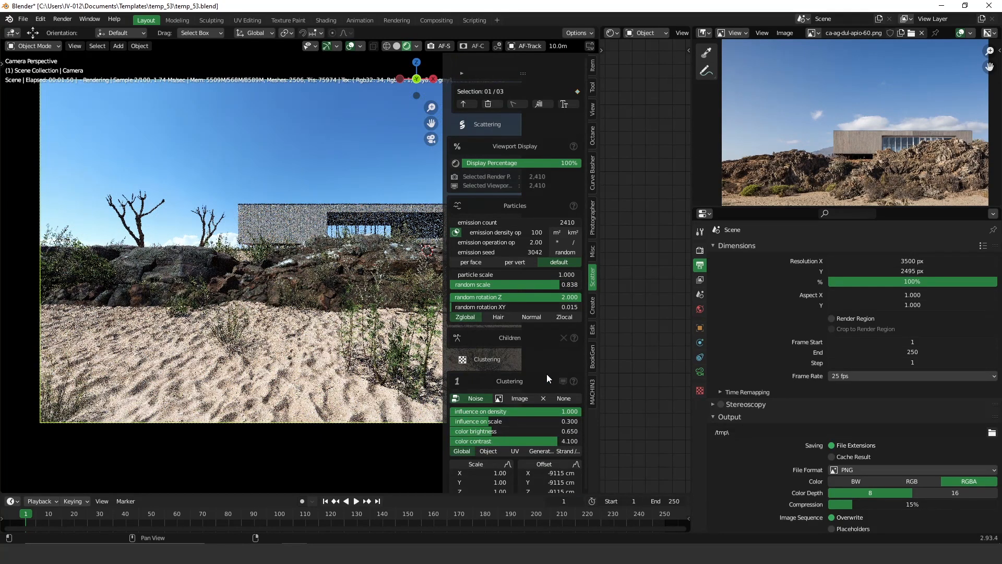
left_click(509, 390)
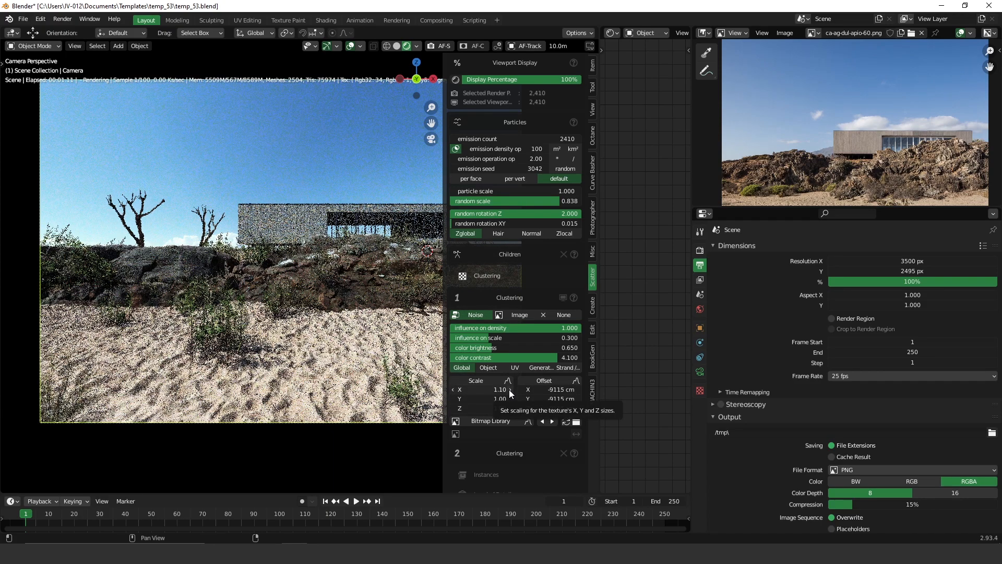
left_click(509, 390)
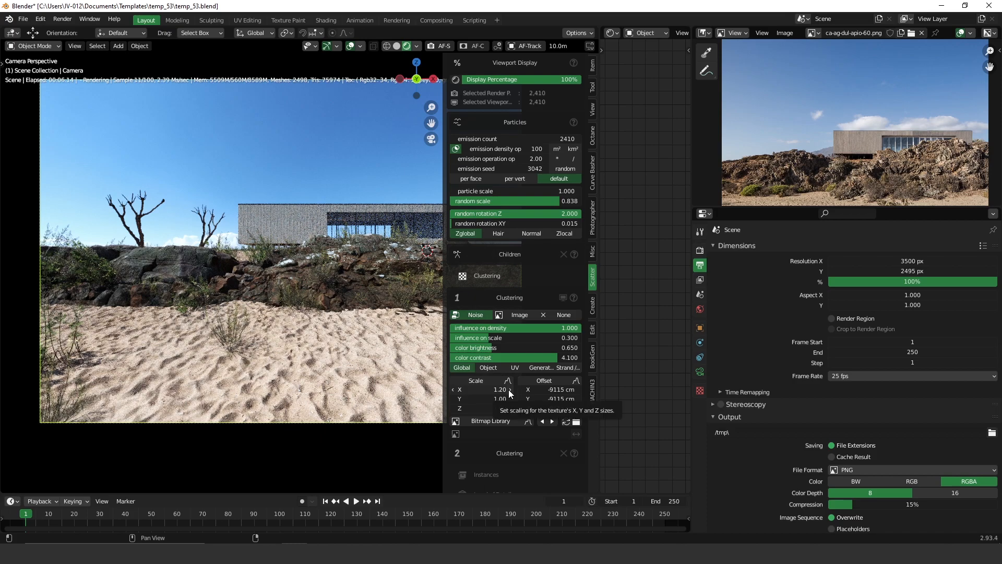
key("n")
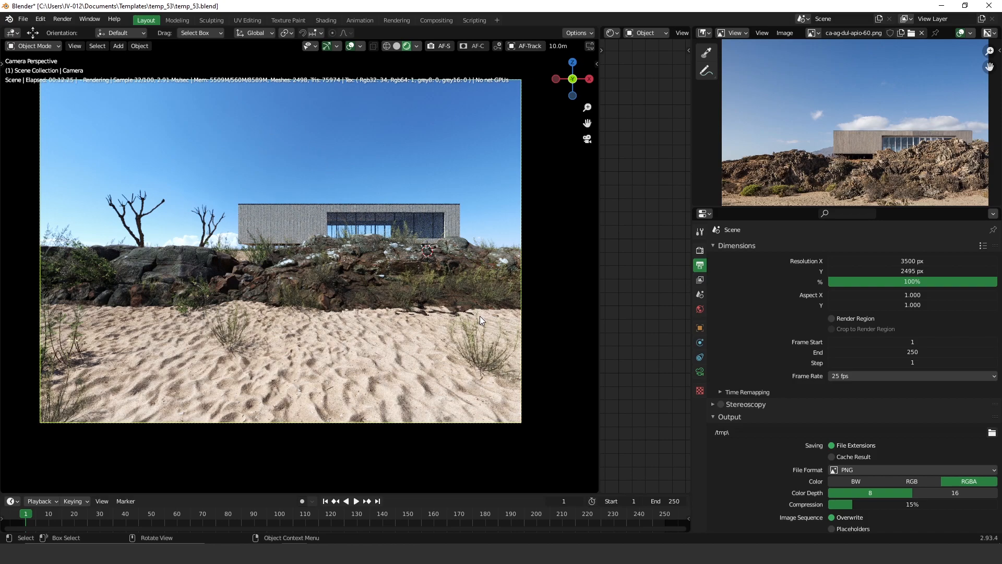
key("n")
left_click_drag(467, 389, 521, 389)
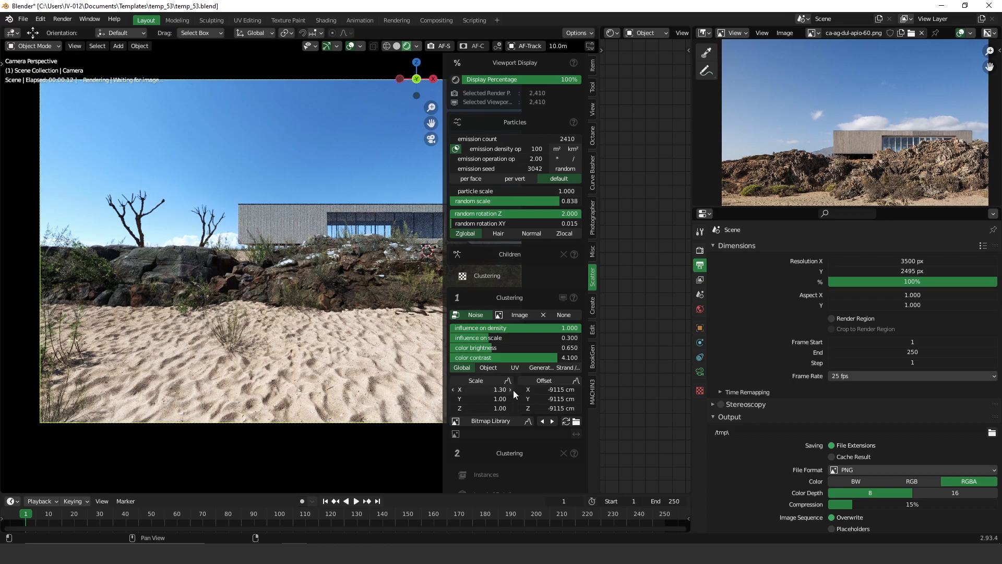
left_click(512, 390)
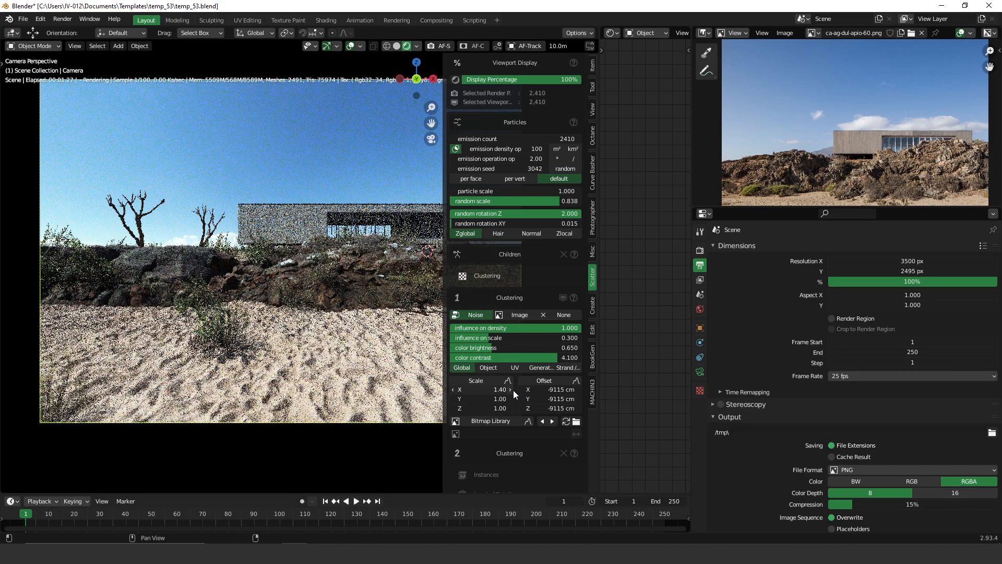
left_click(512, 390)
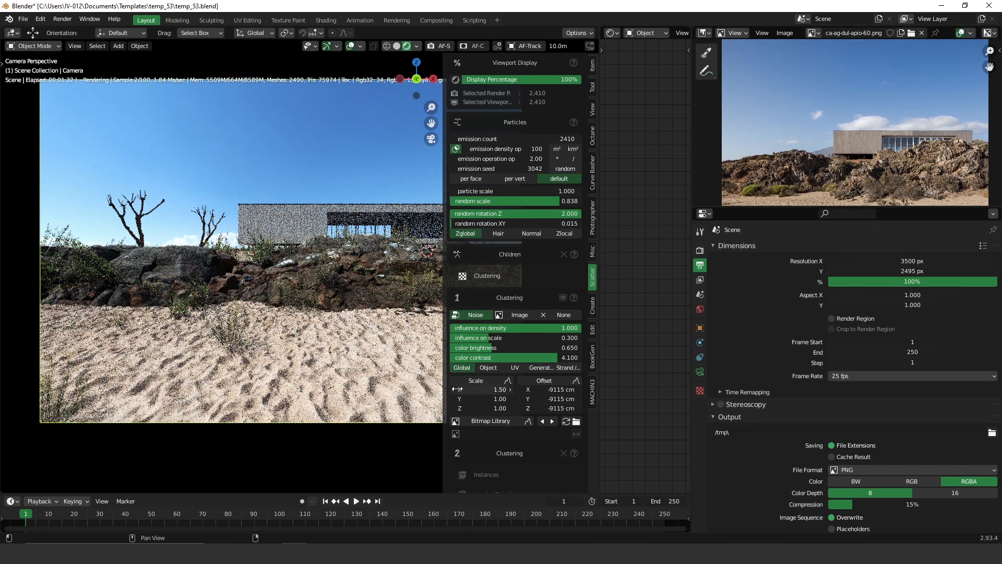
left_click(510, 390)
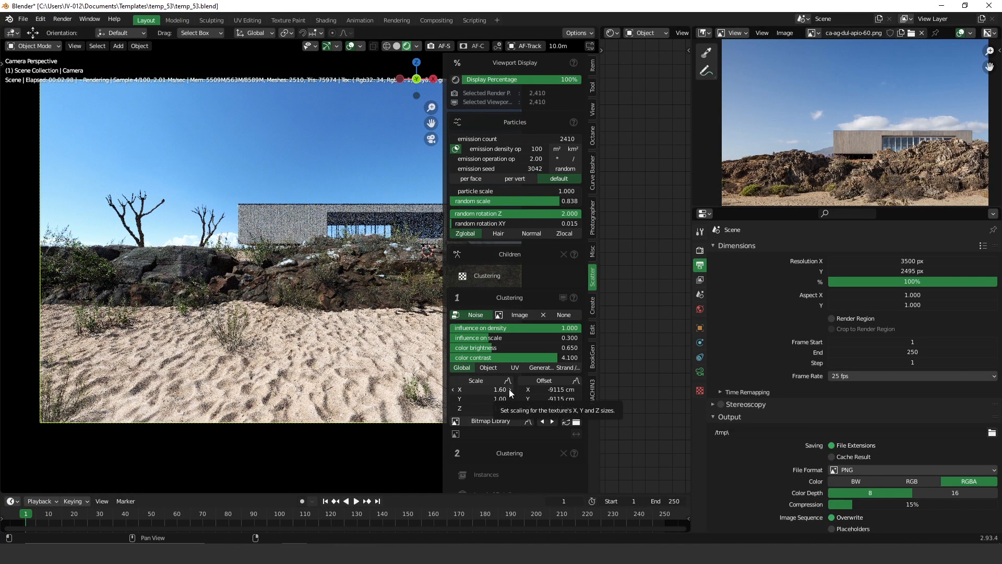
- Examine the redistributed plants on the sand and along the rocks up close, then in the full camera frame
key("n")
scroll(418, 403, "up", 1)
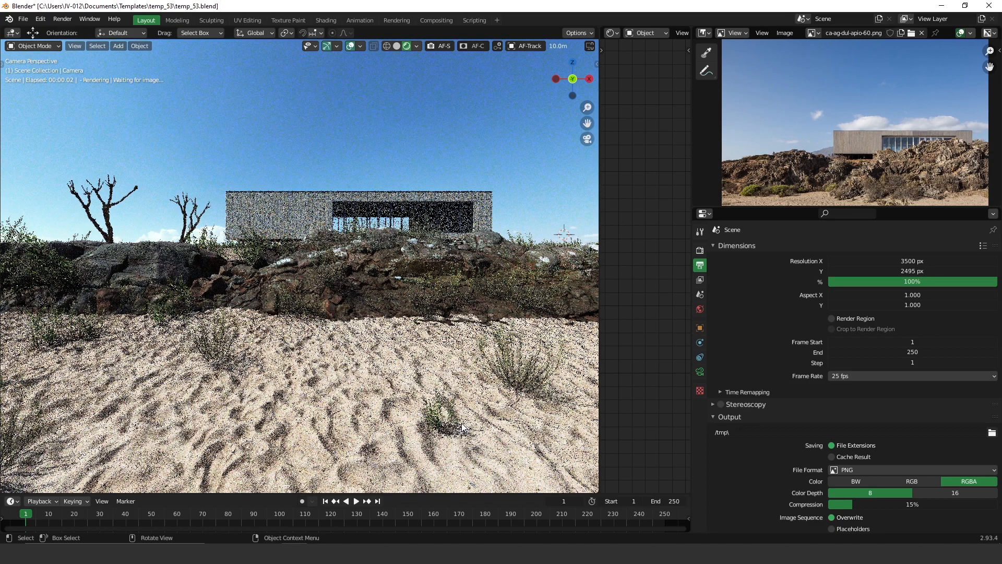
scroll(409, 329, "up", 3)
middle_click_drag(408, 330, 318, 239, "shift")
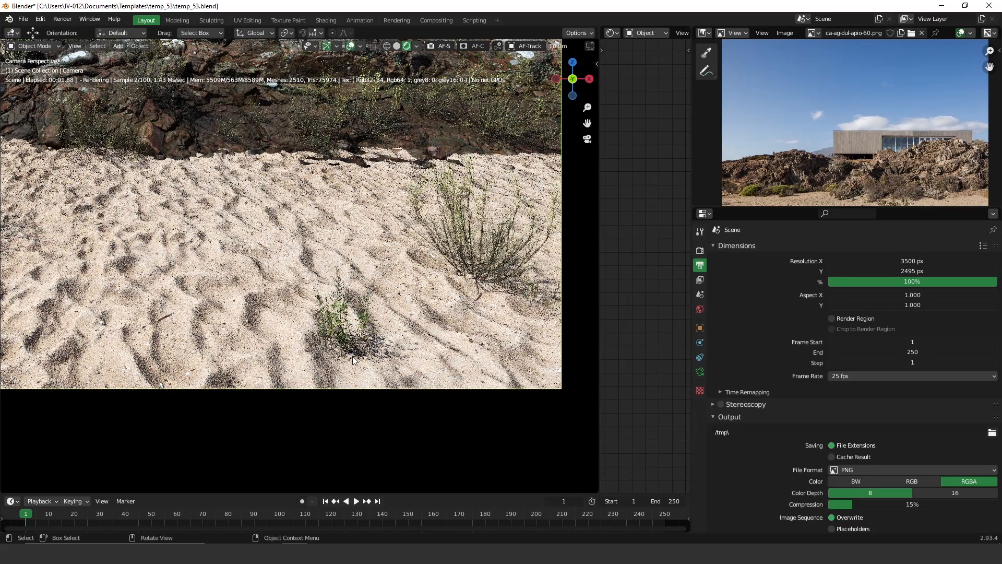
middle_click_drag(138, 158, 326, 251, "shift")
scroll(191, 251, "down", 2)
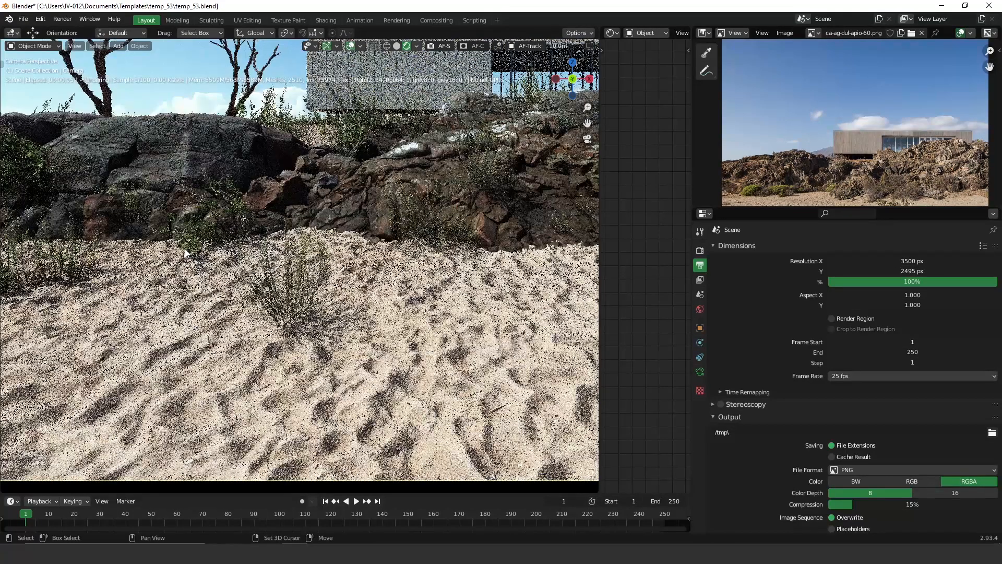
middle_click_drag(184, 255, 373, 281, "shift")
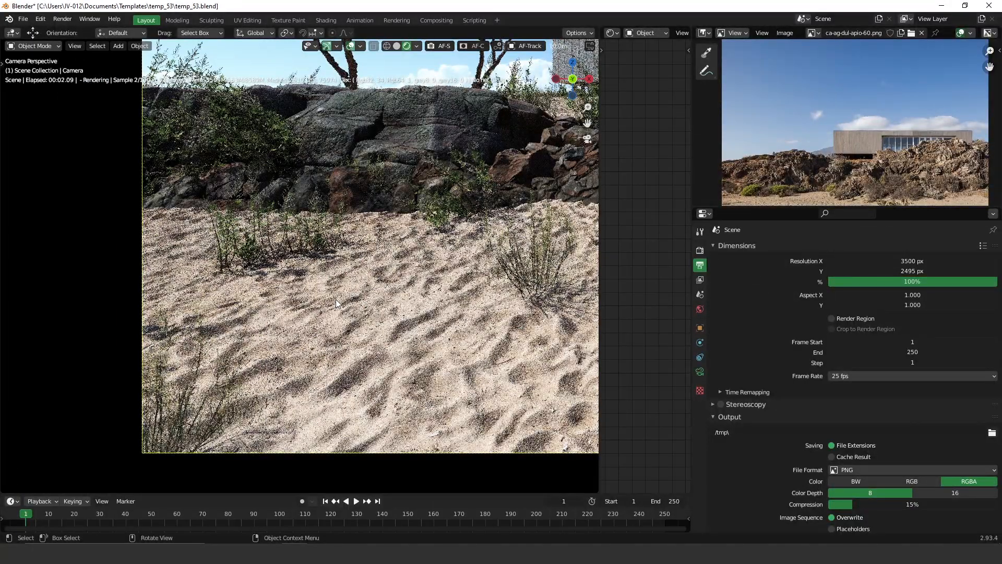
middle_click_drag(396, 278, 314, 284, "shift")
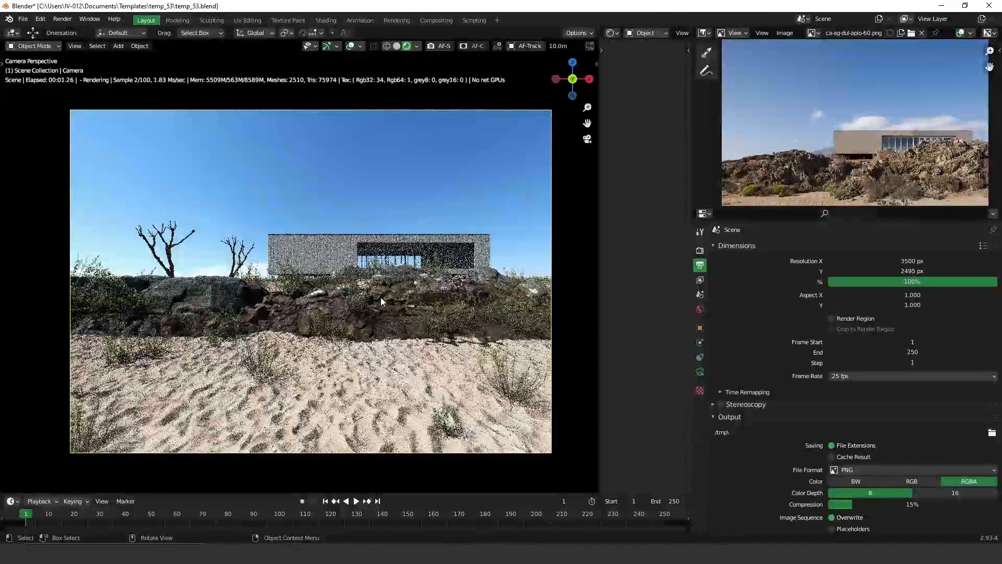
middle_click_drag(379, 274, 386, 256, "shift")
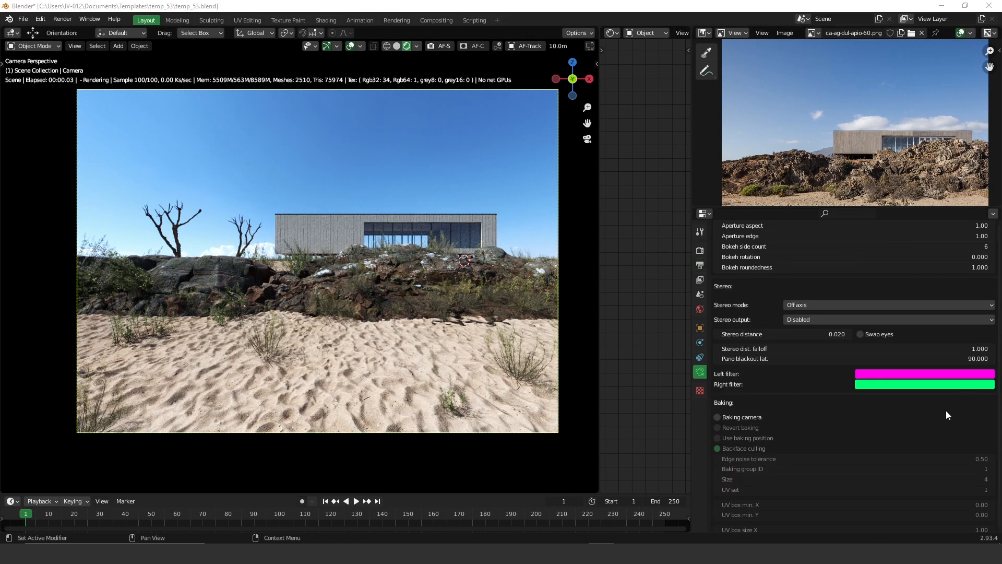
- Lower the saturation in the camera's Octane imager settings to 0.69
scroll(890, 425, "down", 20)
scroll(896, 451, "up", 3)
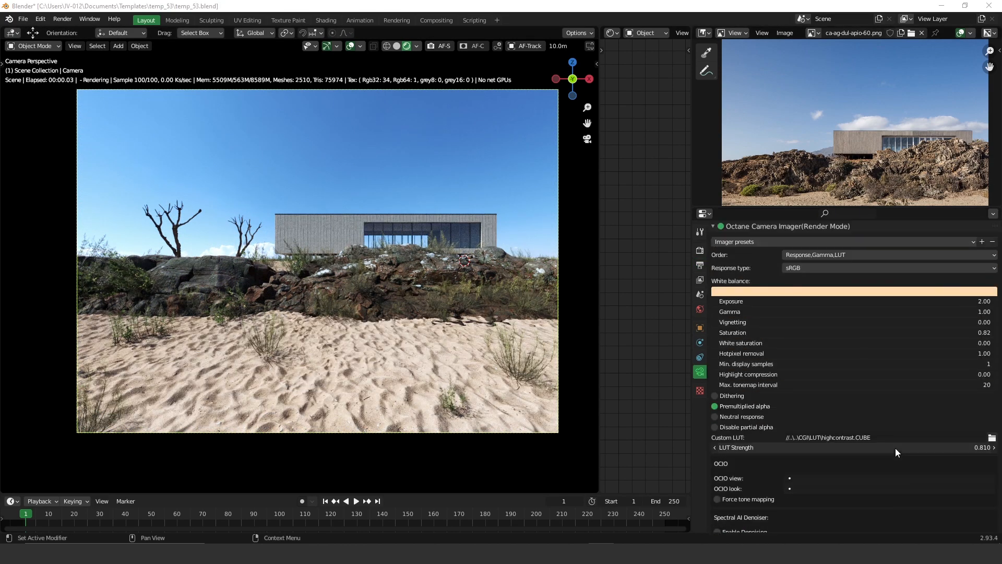
left_click_drag(906, 333, 825, 329)
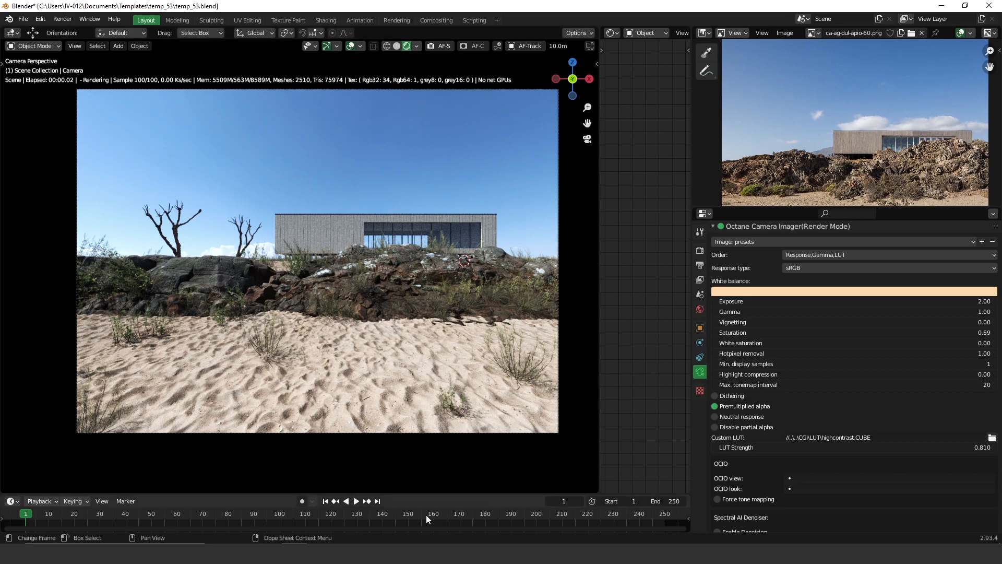
- Narrow the viewport and reduce the render's Y resolution to 2282 px
left_click_drag(601, 250, 555, 262)
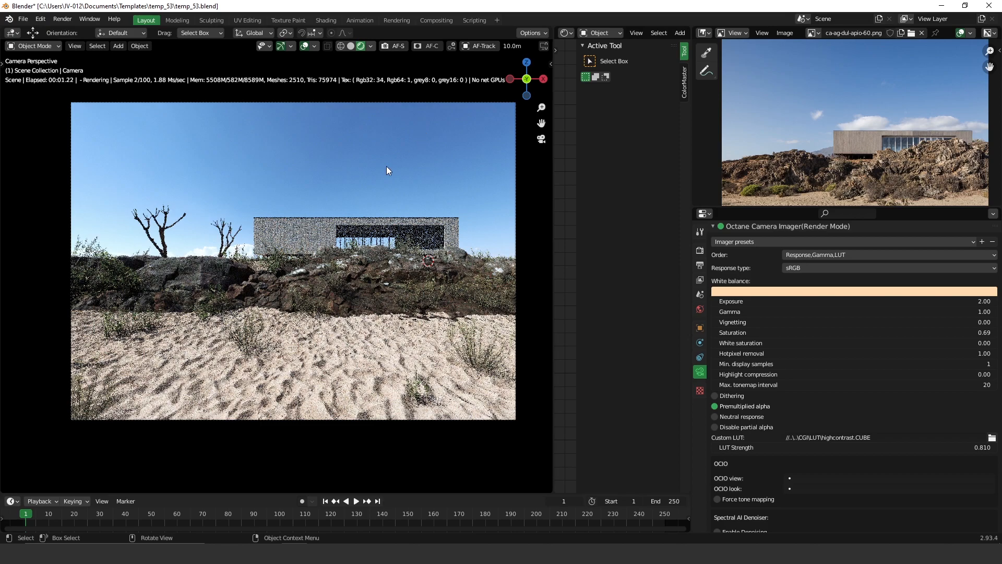
left_click(700, 265)
left_click_drag(887, 271, 801, 291)
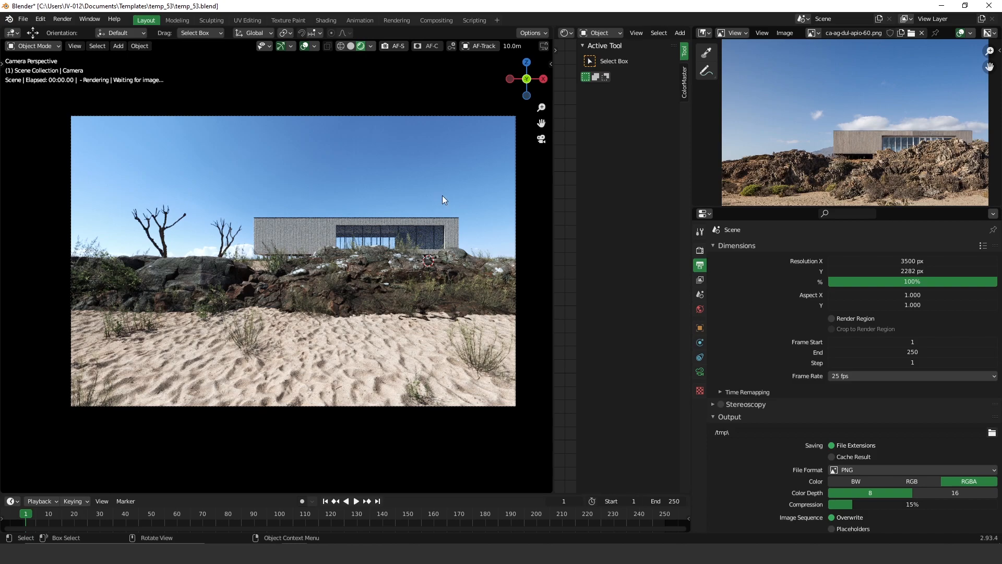
- Select the grey rock formation and set the exposure of its material's Color correction node to -0.64
left_click(205, 273)
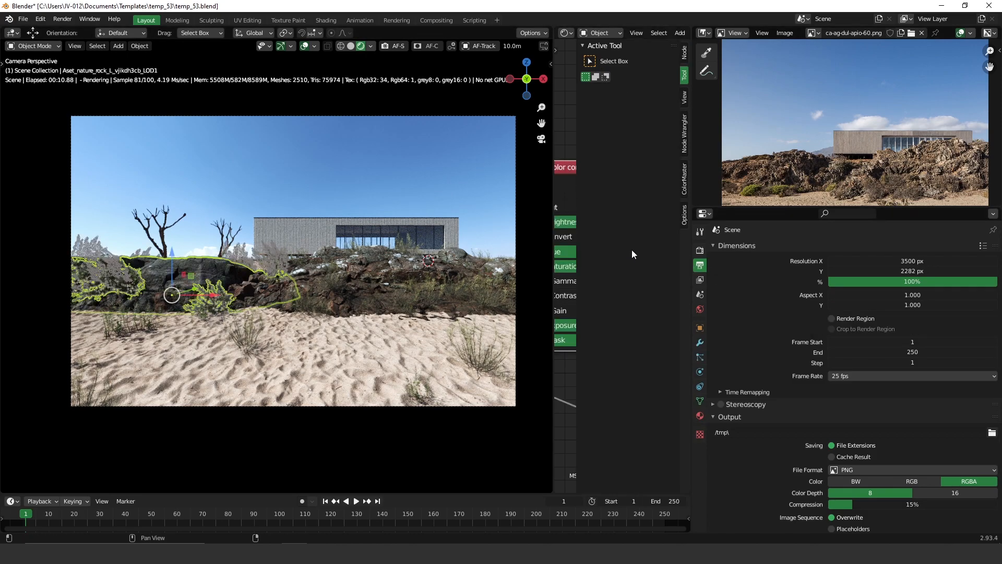
key("n")
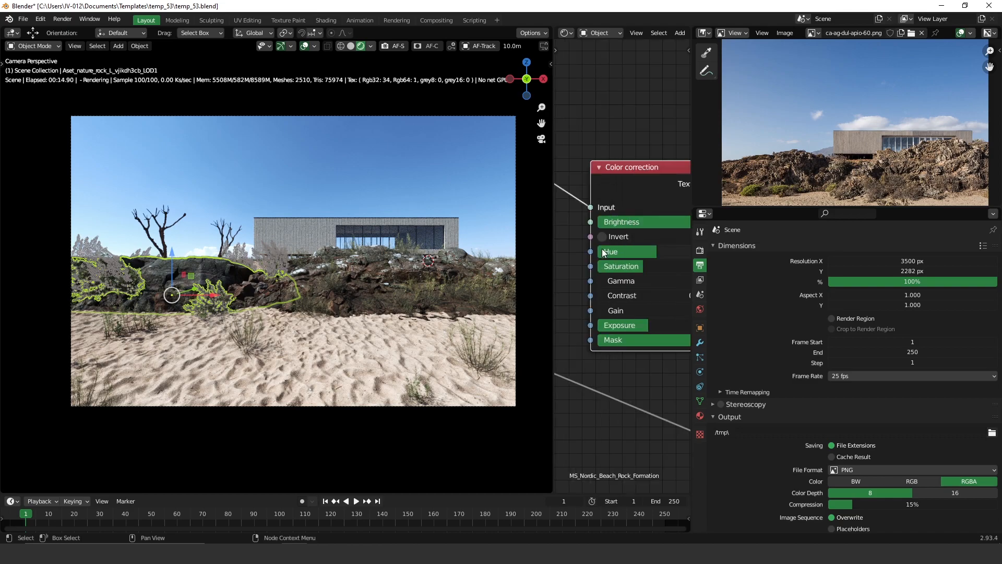
scroll(580, 249, "down", 3)
left_click_drag(555, 246, 332, 246)
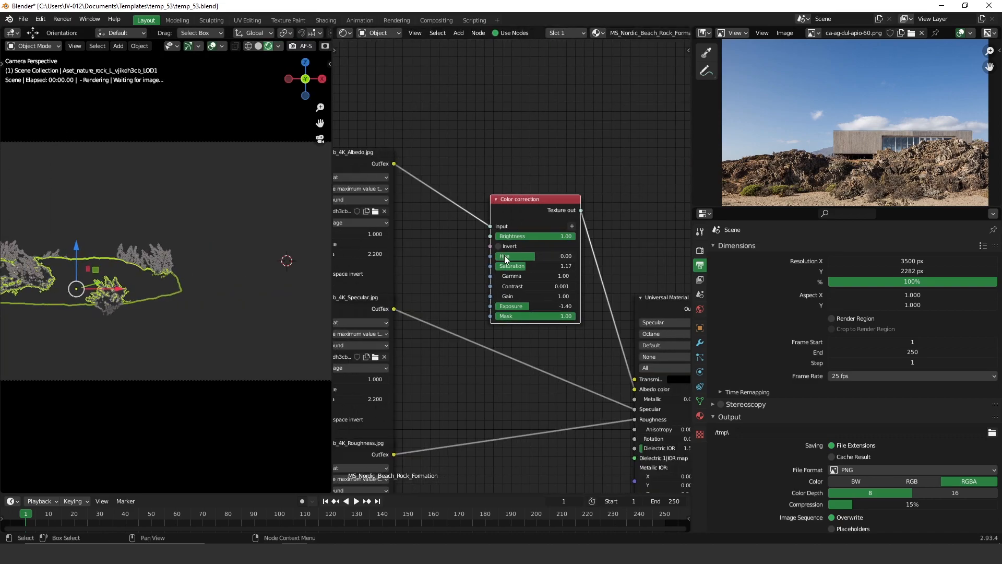
left_click_drag(529, 306, 530, 305)
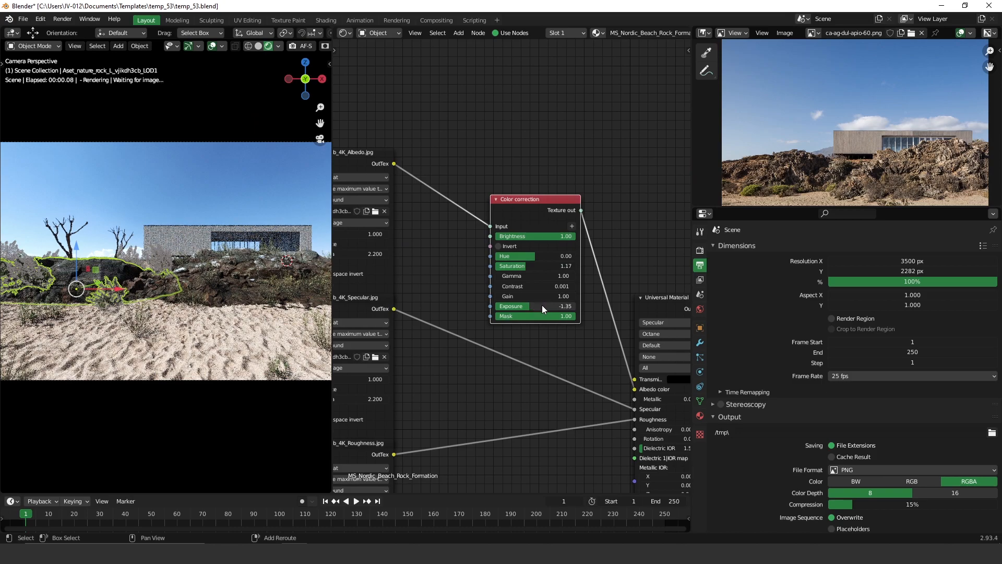
left_click_drag(530, 306, 584, 305)
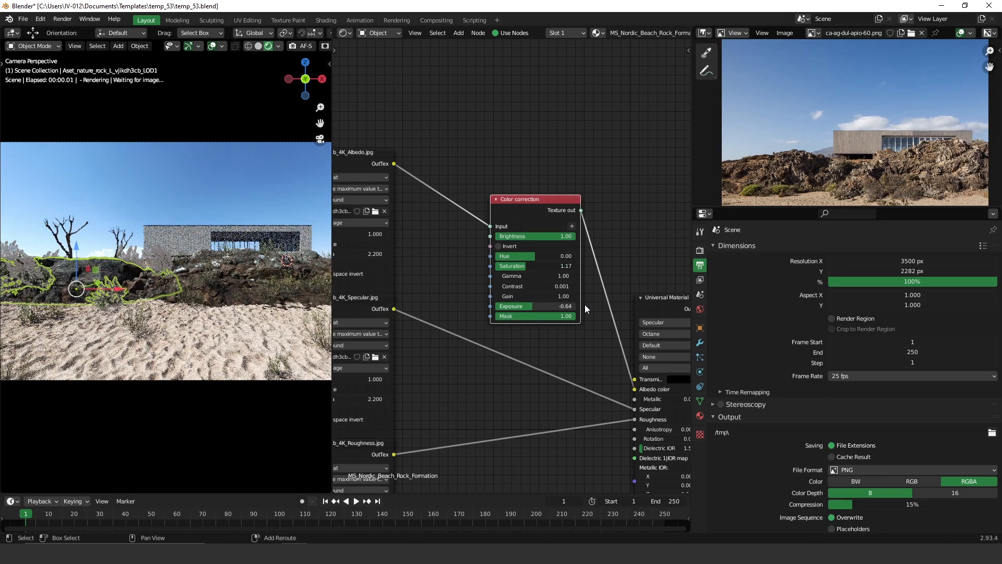
- Set the Color correction exposure of the brown rocky ground in front of the house to -0.71 and deselect it
left_click(240, 275)
left_click_drag(535, 331, 606, 337)
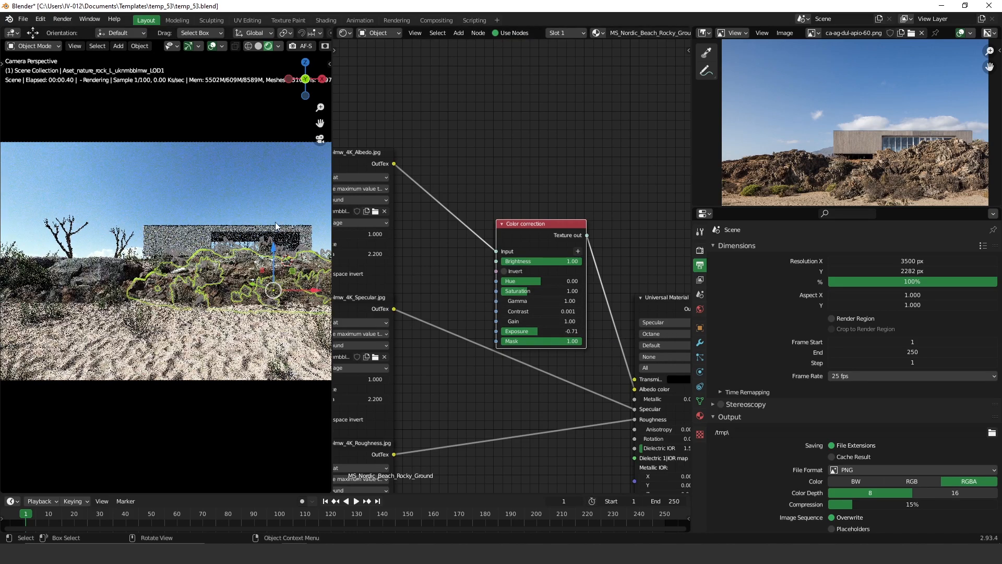
left_click(263, 185)
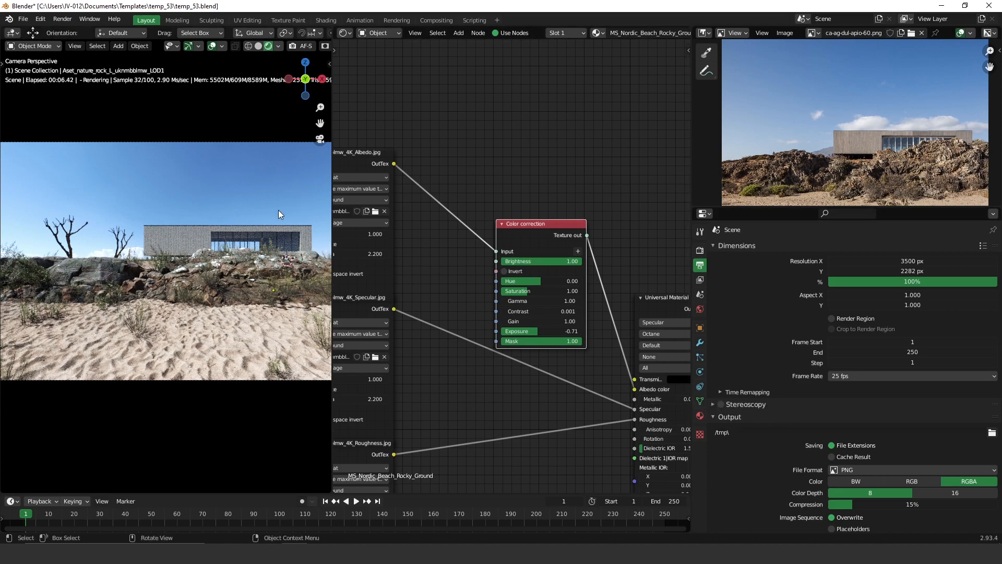
- Set the Color correction exposure of the beach sand plane's material to -0.77 and deselect the plane
left_click(234, 357)
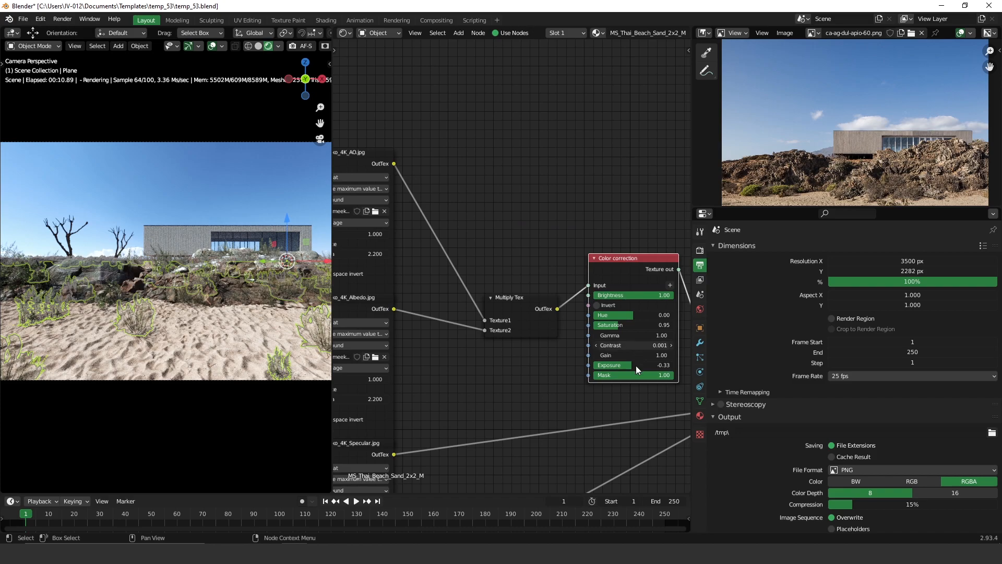
left_click_drag(635, 367, 593, 413, "shift")
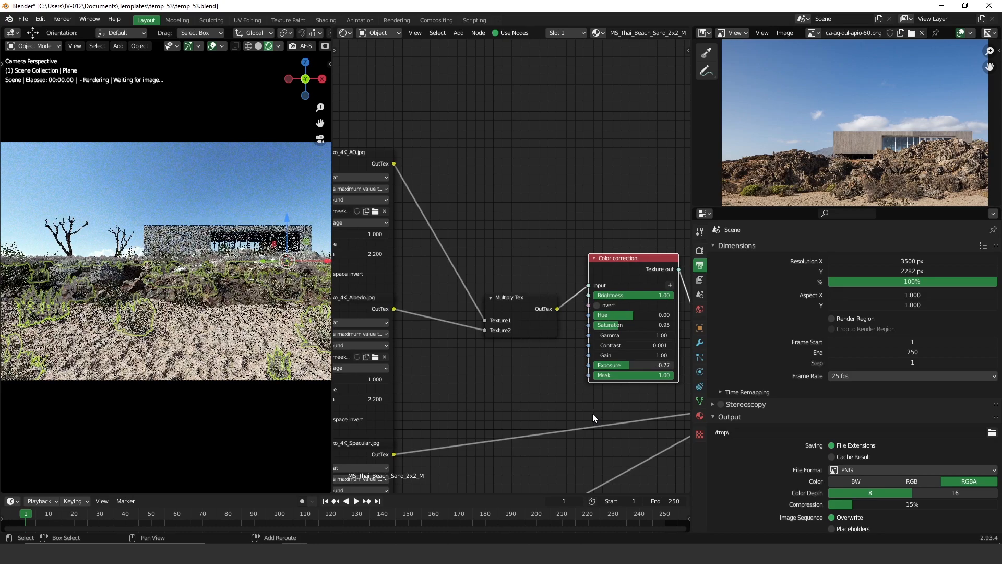
left_click(169, 179)
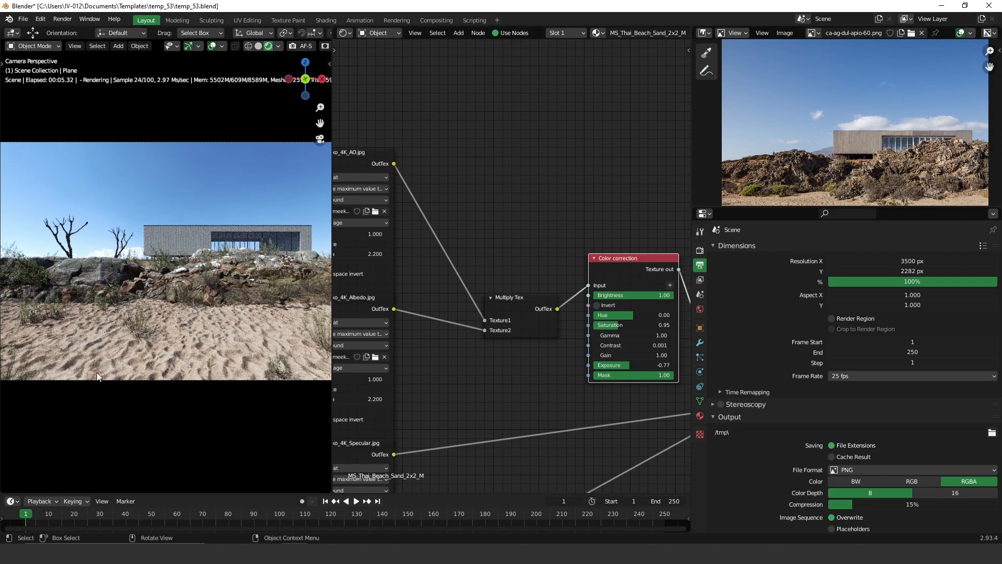
- Select the house and set the saturation of its wooden planks material's Color correction node to 1.10
left_click(188, 233)
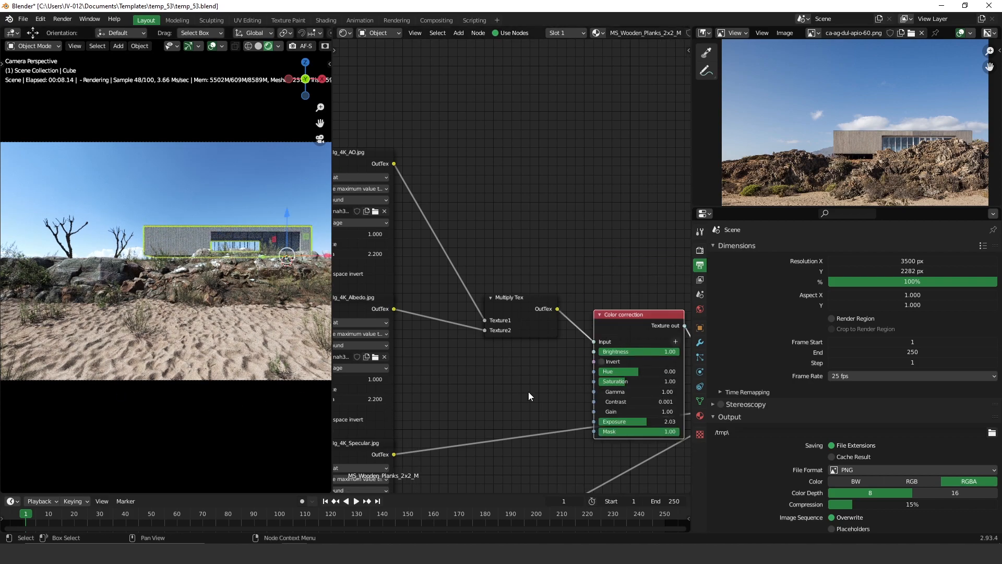
middle_click_drag(524, 379, 493, 307)
scroll(559, 264, "up", 3)
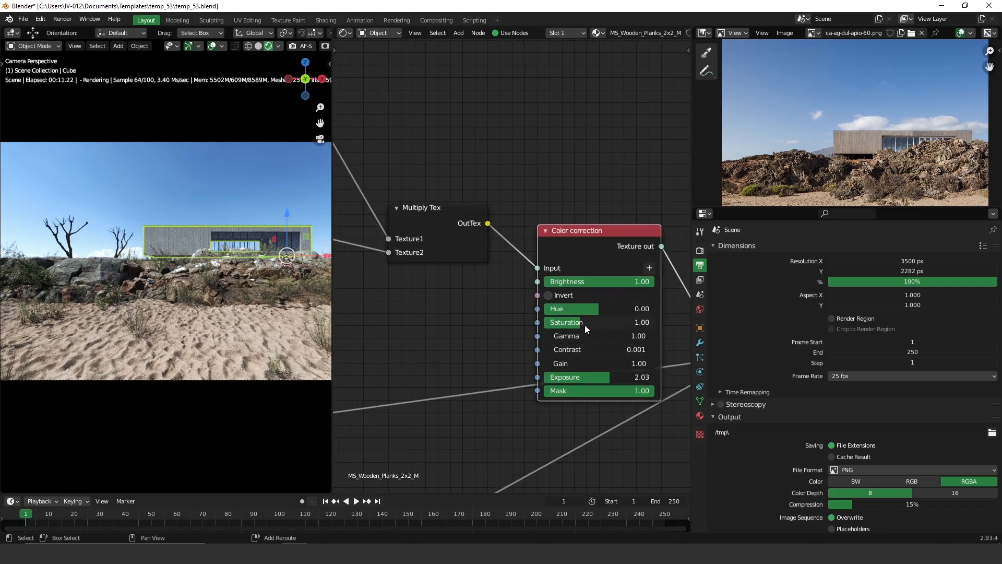
left_click_drag(591, 324, 596, 324)
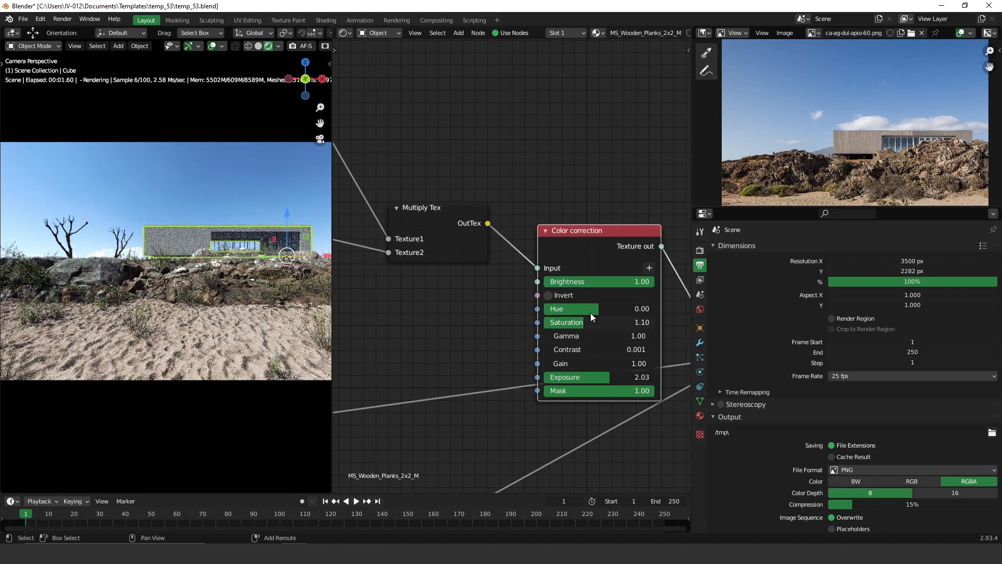
scroll(197, 219, "up", 8)
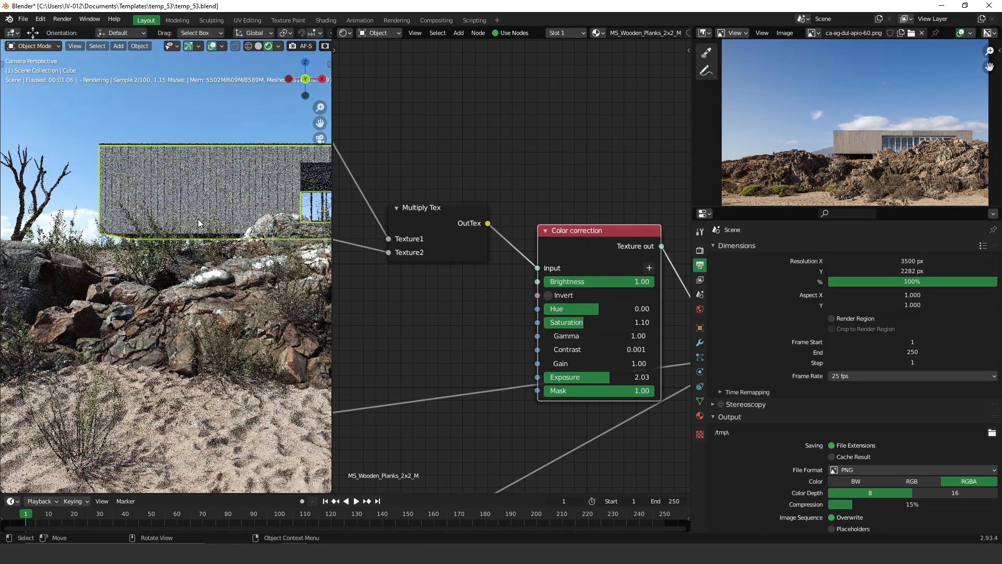
scroll(199, 218, "down", 3)
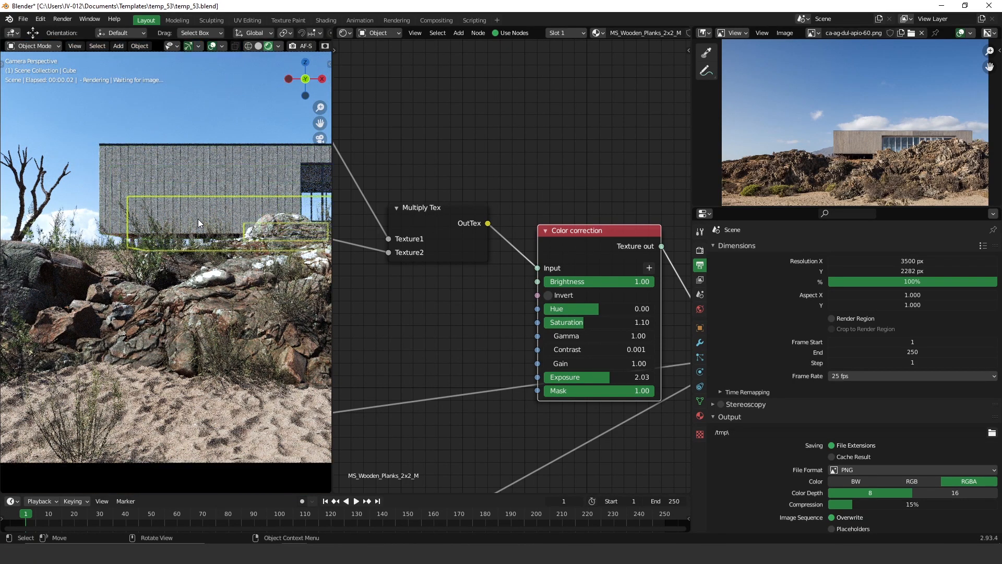
scroll(199, 218, "down", 3)
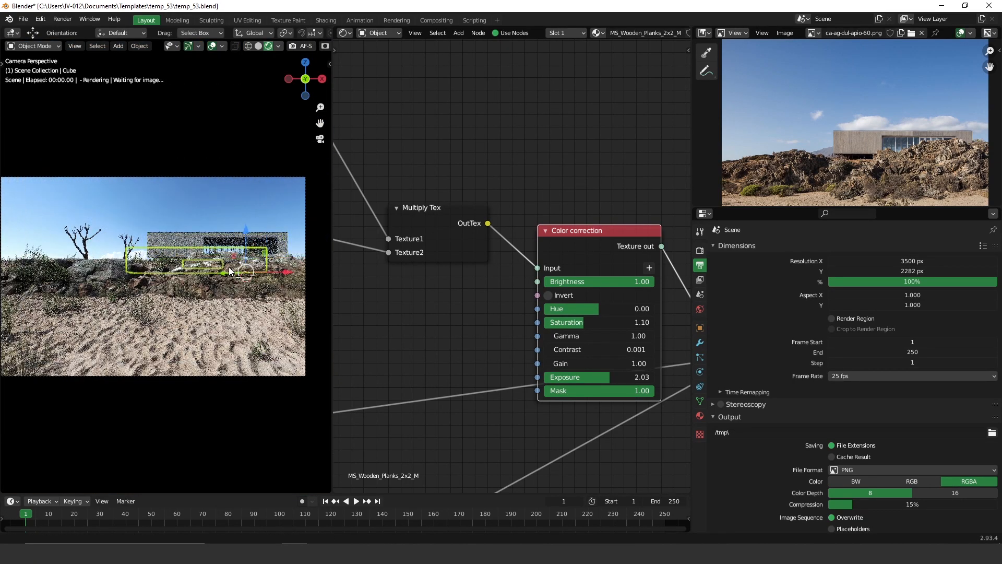
- Switch the viewport to solid shading with the house deselected and render the camera view as a still image
middle_click_drag(231, 270, 250, 267, "shift")
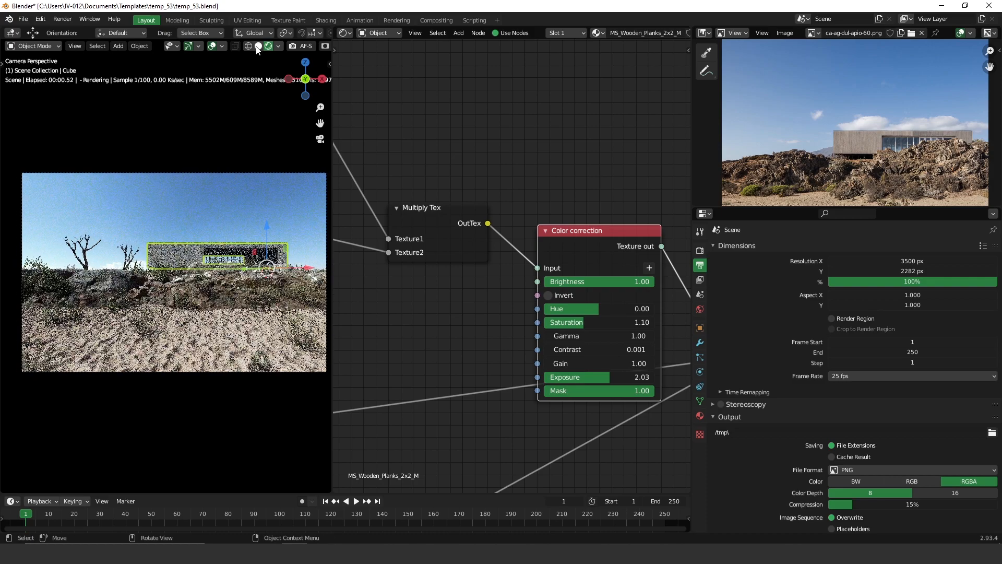
left_click(258, 47)
left_click(223, 146)
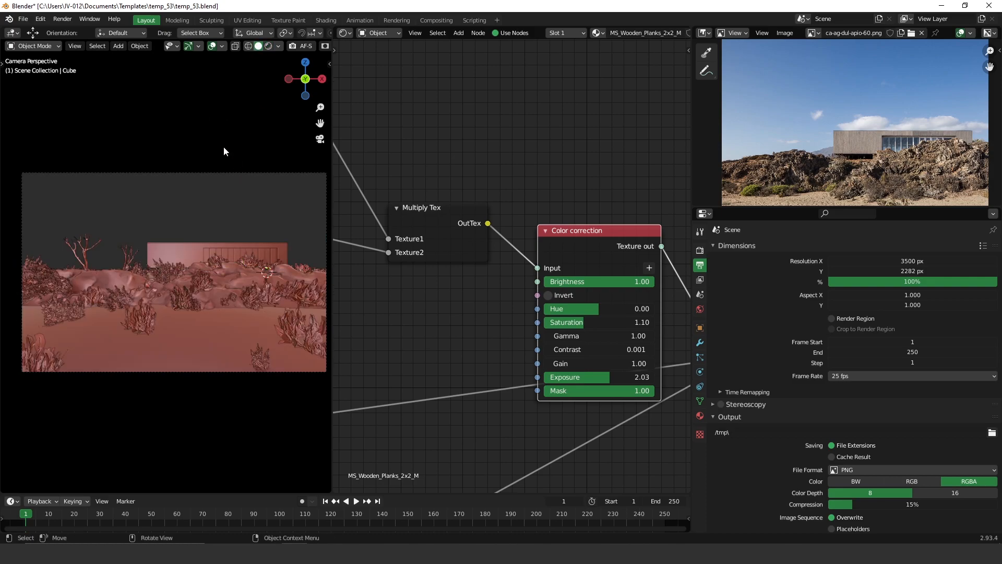
key("F12")
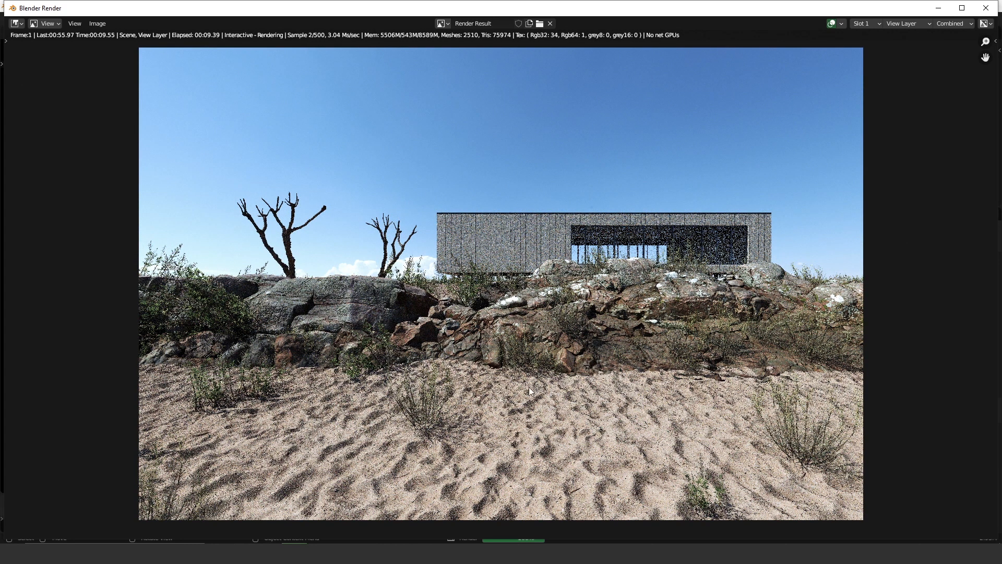
- Examine the render in progress up close, covering the house facade, the rocks, and the sand with its plants, and return to the full frame
scroll(502, 361, "up", 5)
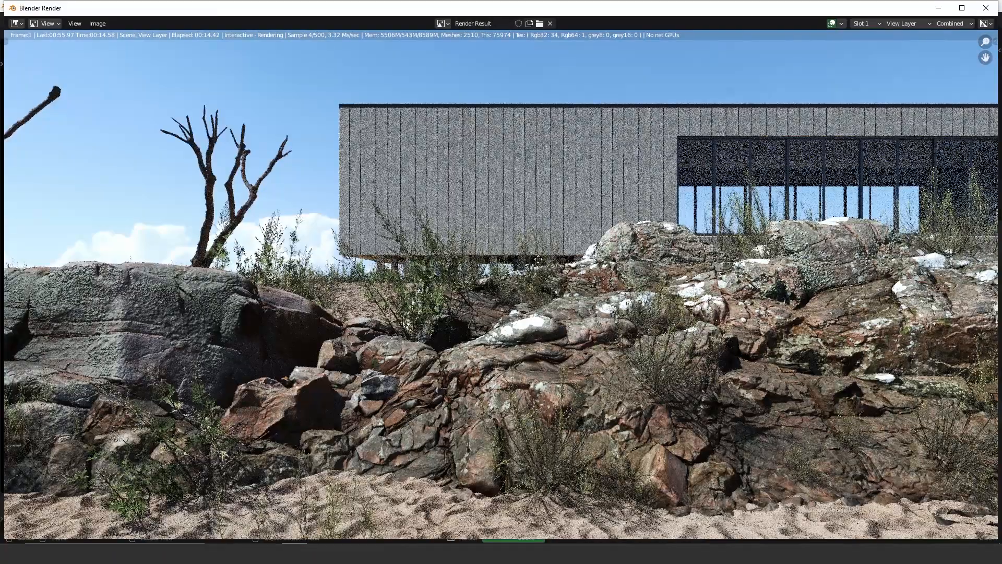
middle_click_drag(538, 260, 338, 202)
scroll(596, 500, "up", 1)
middle_click_drag(596, 499, 619, 356)
middle_click_drag(668, 514, 649, 281)
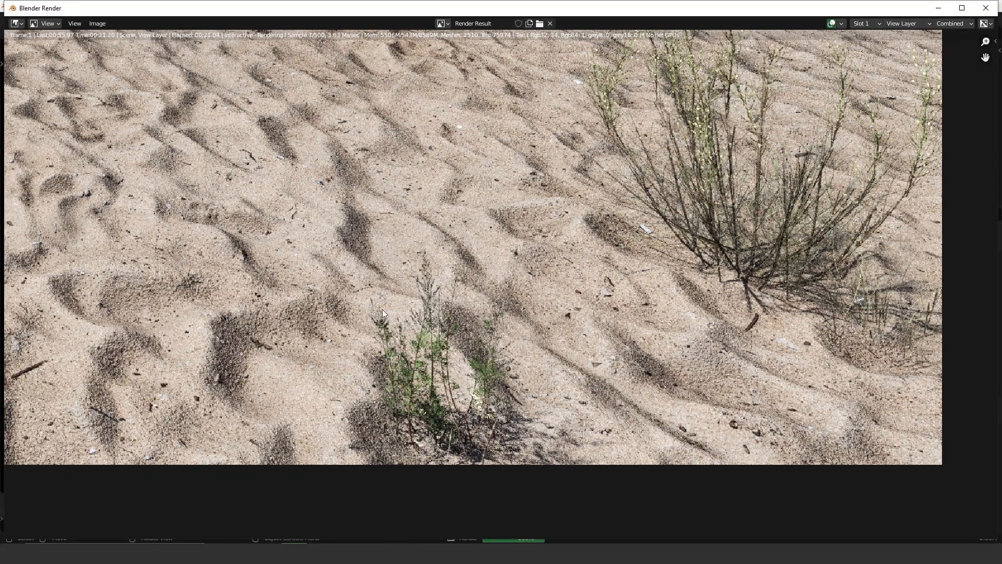
middle_click_drag(364, 309, 764, 312)
mouse_move(466, 230)
middle_mouse_down()
mouse_move(600, 305)
mouse_move(774, 315)
middle_mouse_up()
scroll(621, 253, "down", 3)
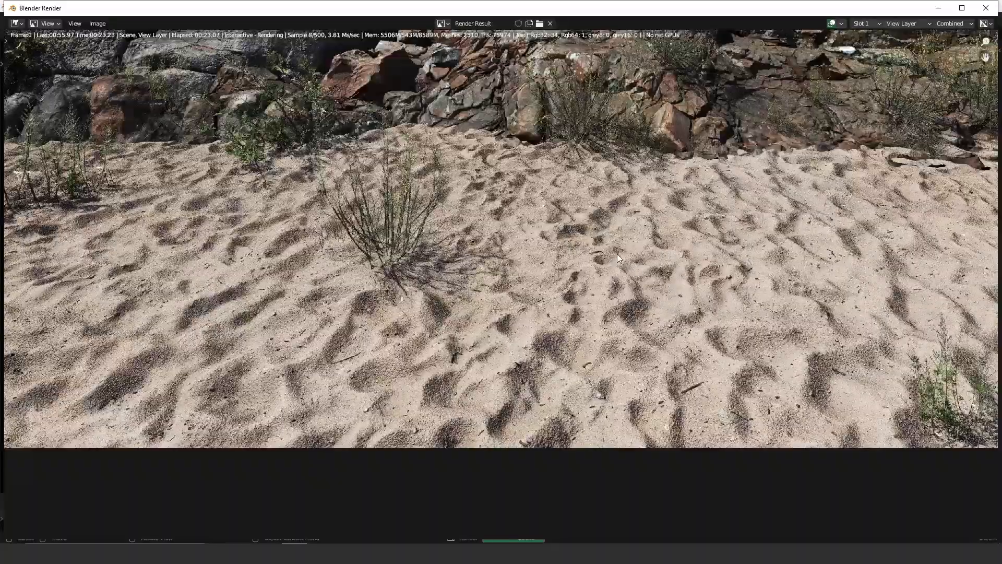
middle_click_drag(547, 104, 590, 299)
scroll(624, 321, "down", 1)
scroll(630, 322, "down", 1)
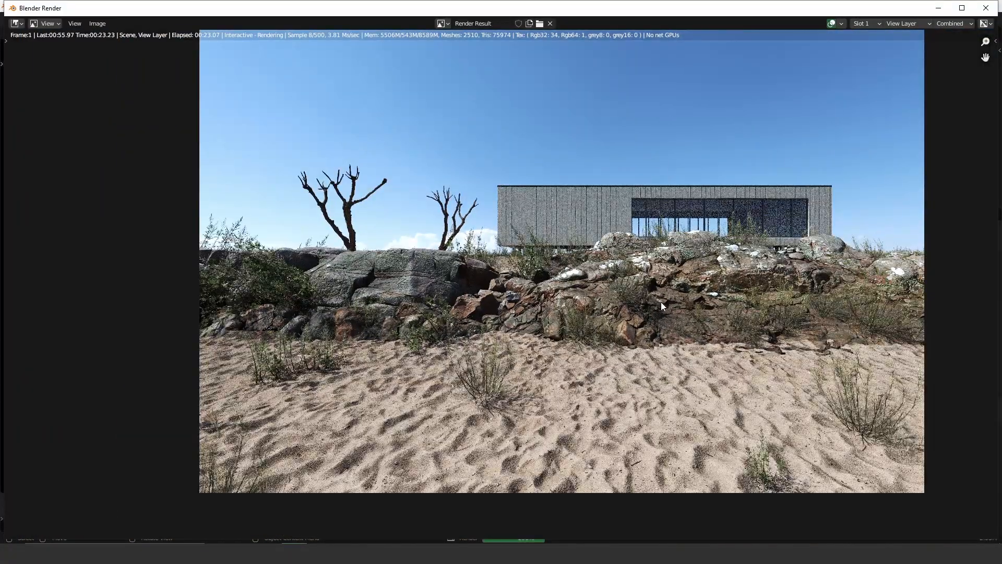
middle_click_drag(651, 304, 619, 326)
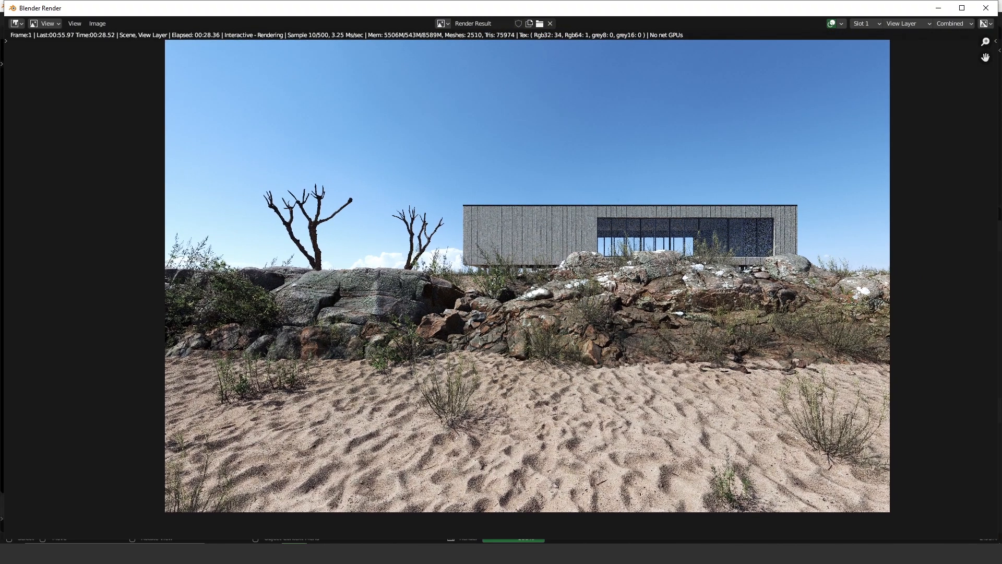